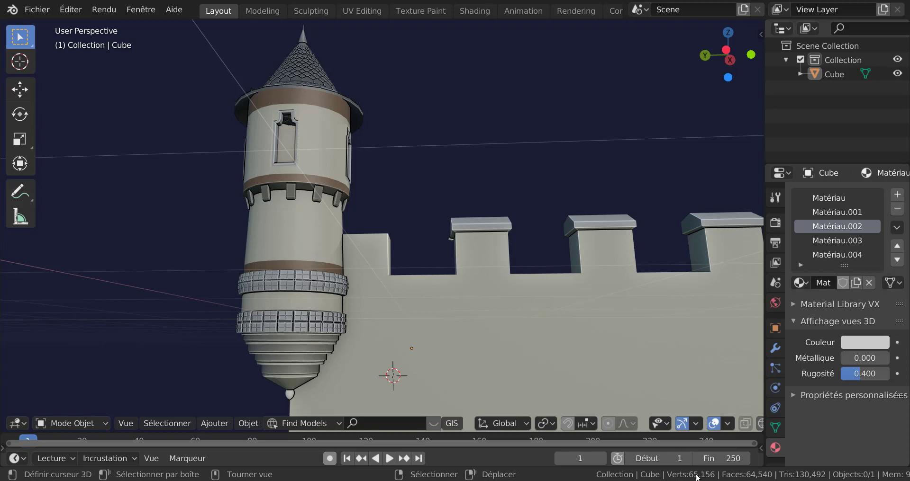
# - Switch to the browser and look through the uploaded videos on the Blender DN33 YouTube channel
pyautogui.moveTo(698, 480)
pyautogui.click(707, 452)
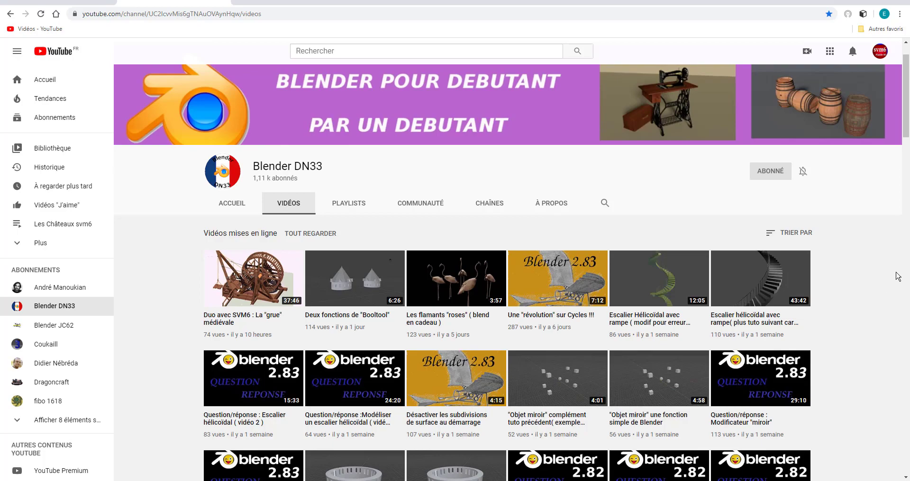
pyautogui.scroll(-15, 848, 291)
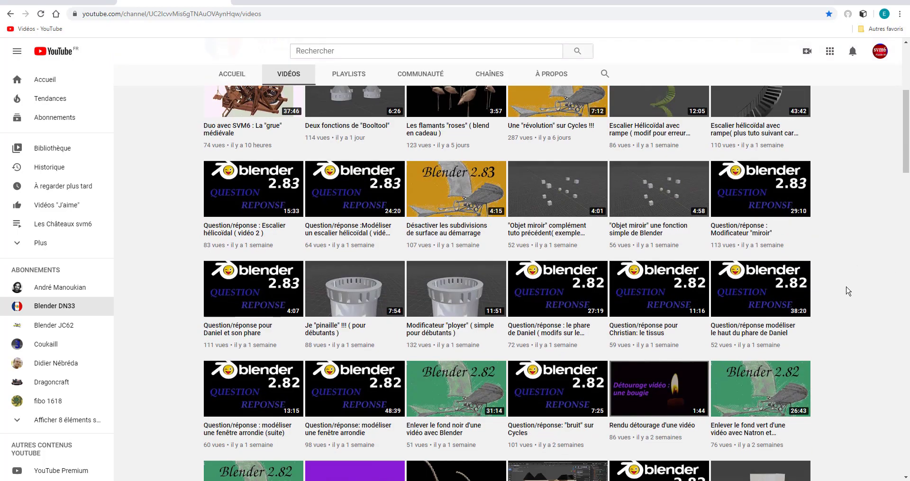
pyautogui.scroll(-5, 849, 291)
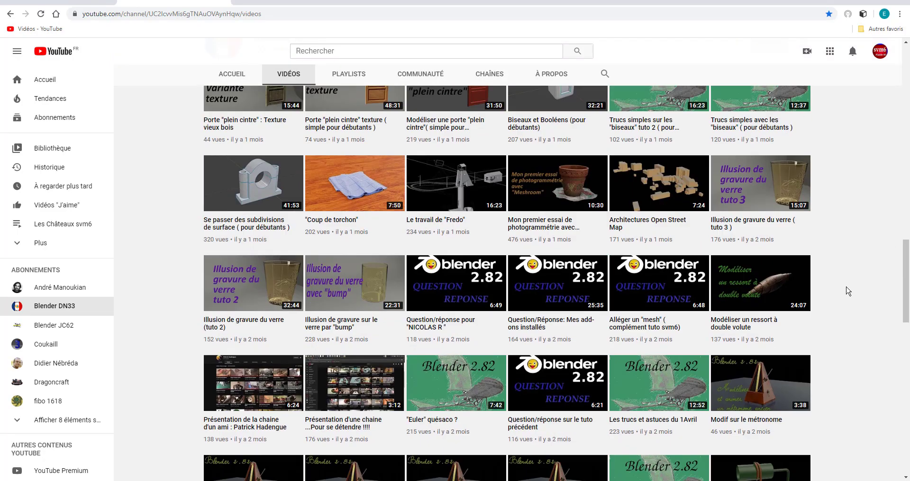
pyautogui.scroll(5, 849, 291)
pyautogui.scroll(-3, 848, 290)
pyautogui.scroll(-10, 848, 291)
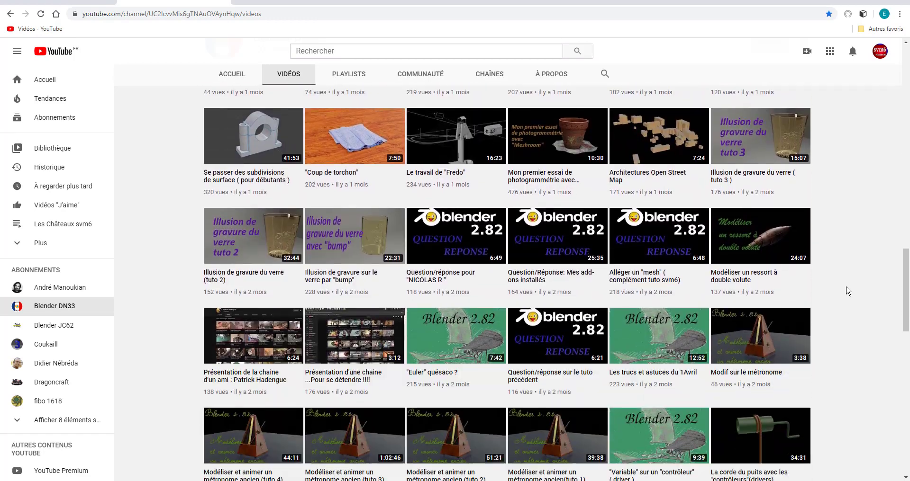
pyautogui.scroll(12, 848, 291)
pyautogui.scroll(20, 849, 291)
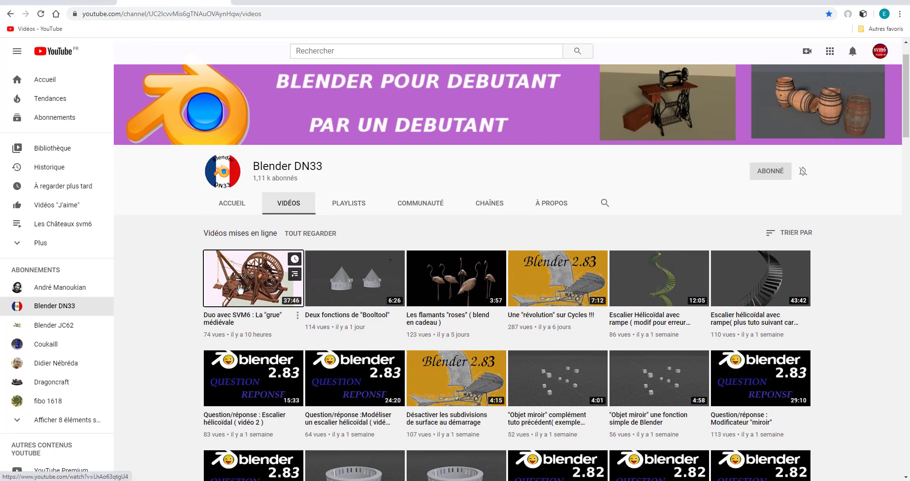
# - Open the video "Duo avec SVM6 : La 'grue' médiévale", pause it, and preview it at about 8:56 and 33:33
pyautogui.click(240, 289)
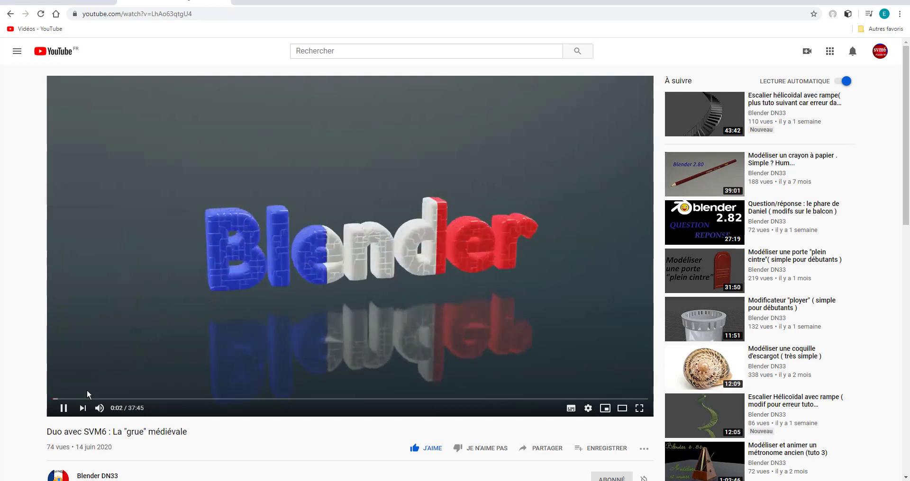
pyautogui.click(63, 408)
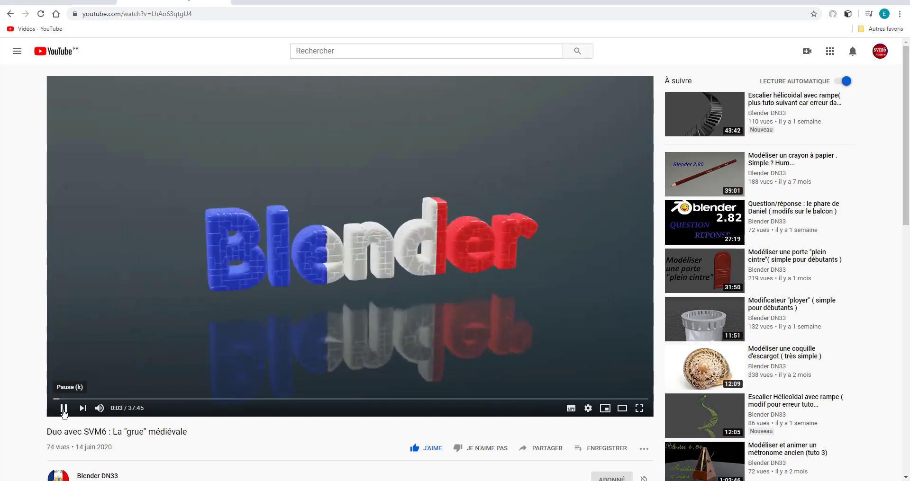
pyautogui.click(195, 399)
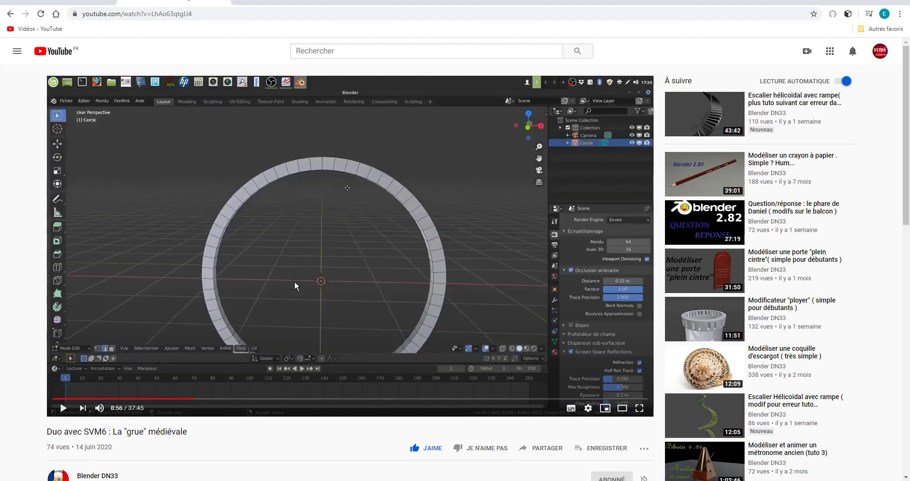
pyautogui.scroll(-2, 294, 282)
pyautogui.scroll(2, 295, 283)
pyautogui.click(582, 399)
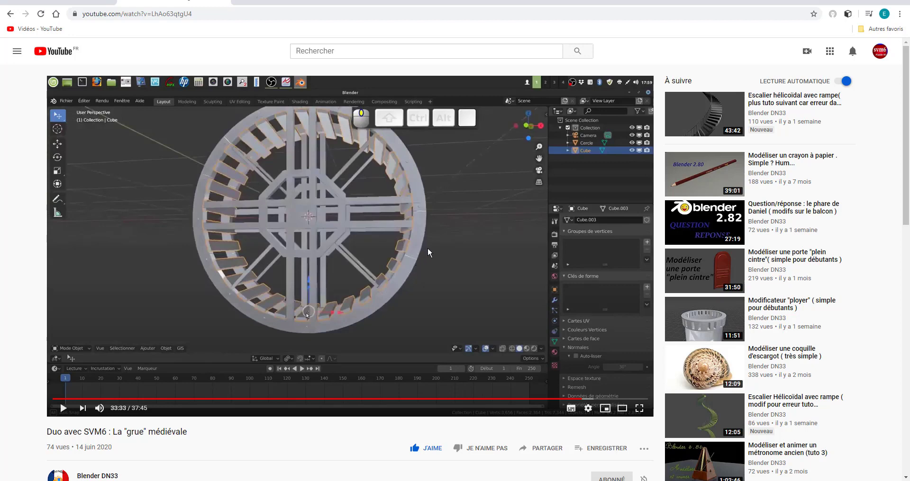
pyautogui.scroll(-1, 432, 252)
pyautogui.scroll(1, 432, 252)
# - Switch back to Blender and examine the finished corner turret from several angles, including roof, windows, stone bands and stepped base
pyautogui.hotkey('alt', 'Tab')
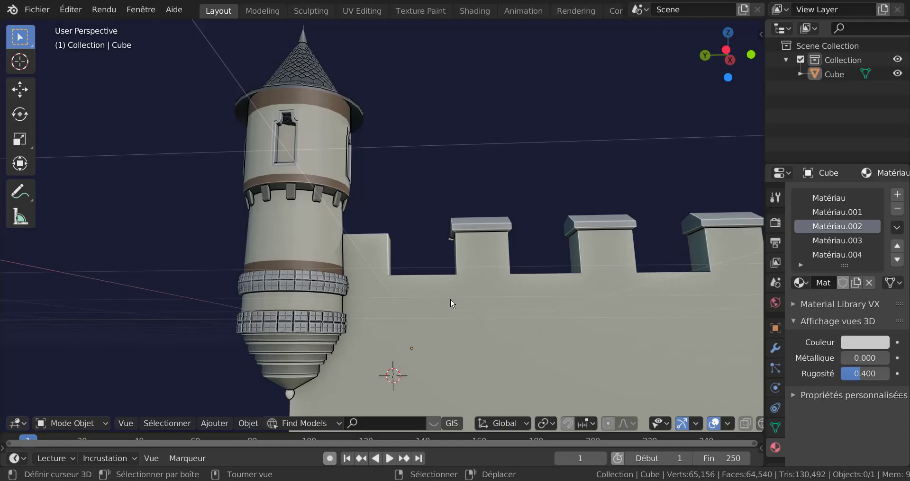
pyautogui.moveTo(449, 292); pyautogui.dragTo(470, 328, button='middle')
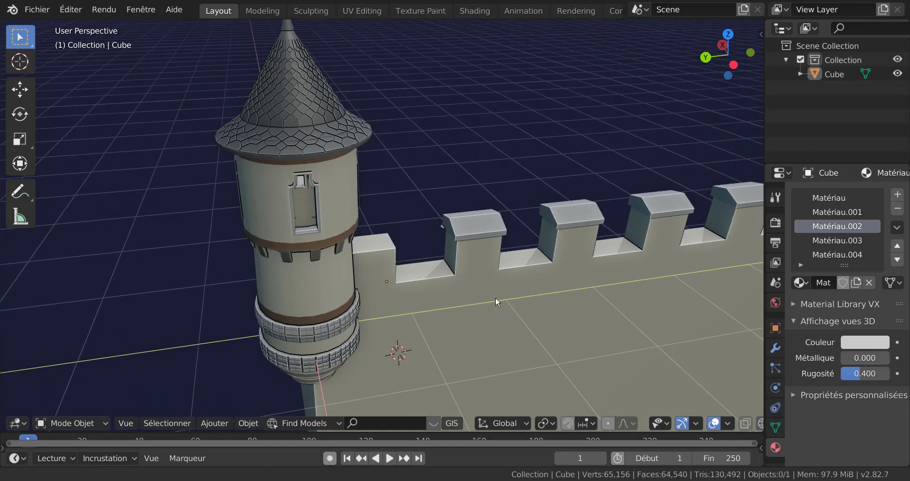
pyautogui.moveTo(496, 297); pyautogui.dragTo(536, 341, button='middle')
pyautogui.scroll(3, 402, 245)
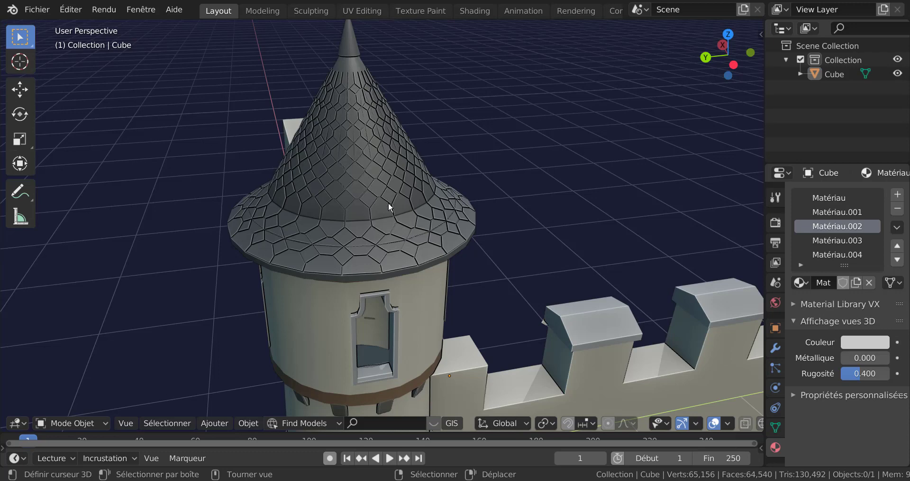
pyautogui.scroll(-2, 388, 220)
pyautogui.moveTo(396, 221); pyautogui.dragTo(376, 150, button='middle')
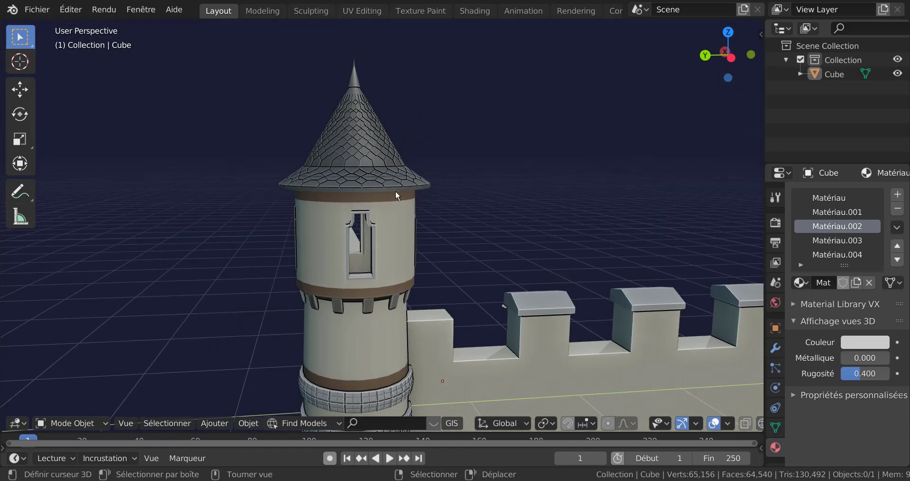
pyautogui.keyDown('shift'); pyautogui.moveTo(392, 209); pyautogui.dragTo(382, 156, button='middle'); pyautogui.keyUp('shift')
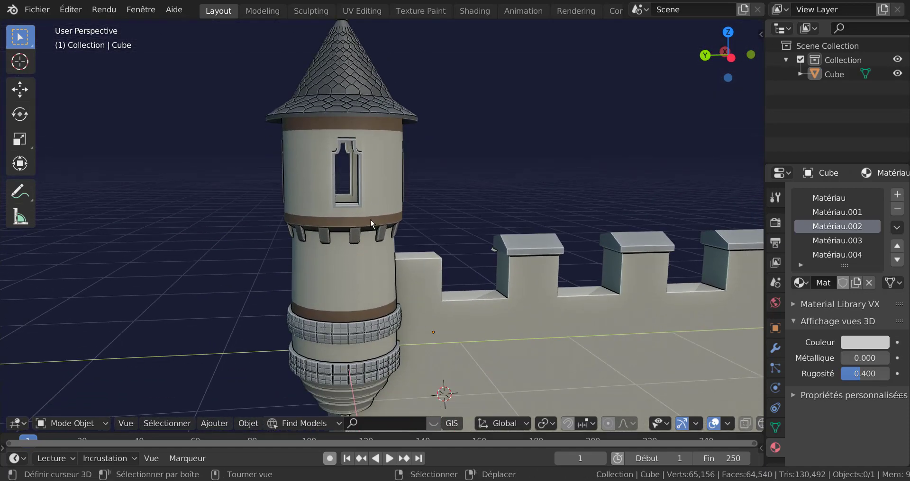
pyautogui.scroll(-2, 381, 192)
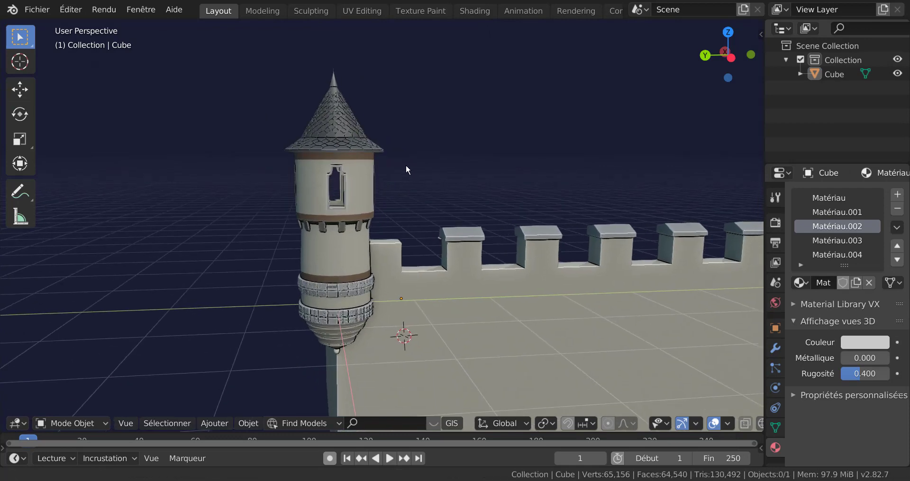
pyautogui.moveTo(445, 193); pyautogui.dragTo(393, 185, button='middle')
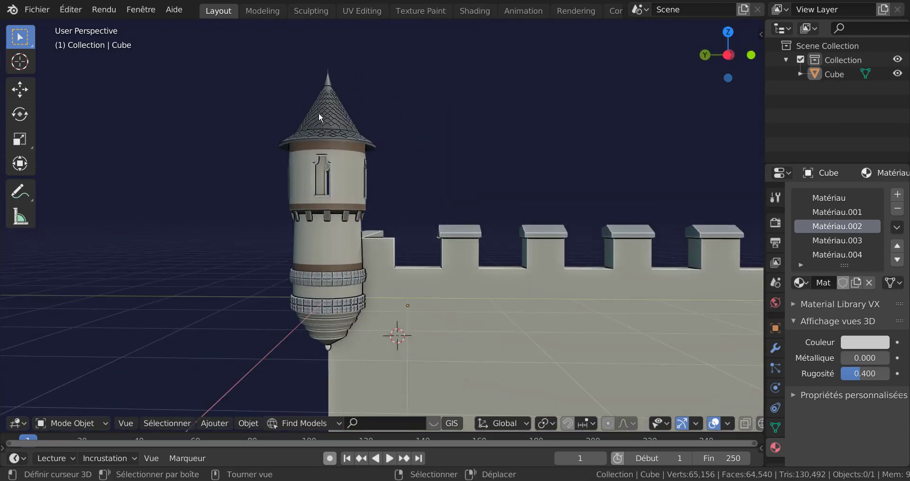
pyautogui.scroll(1, 323, 119)
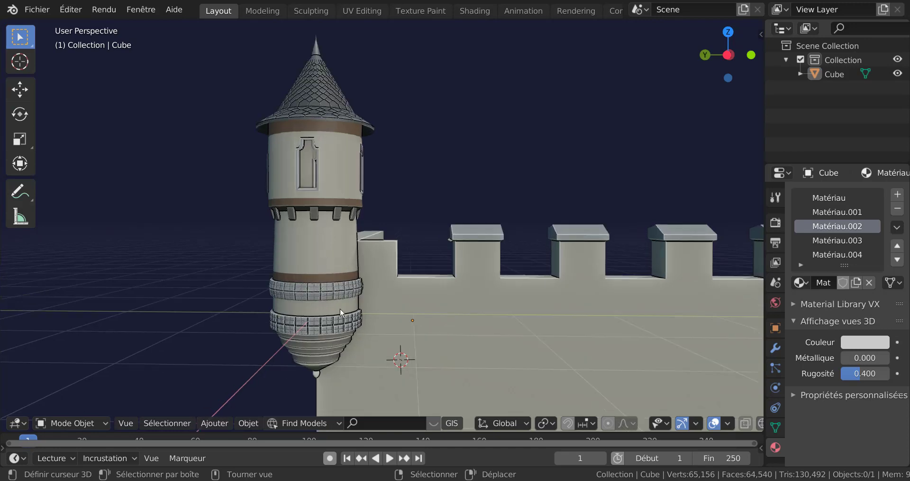
pyautogui.scroll(-2, 346, 309)
pyautogui.moveTo(471, 215); pyautogui.dragTo(519, 209, button='middle')
pyautogui.scroll(2, 516, 202)
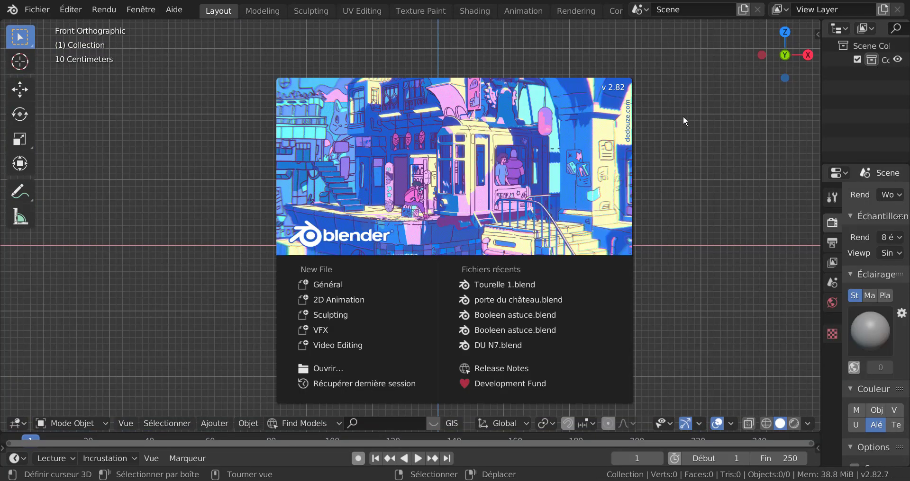
# - Dismiss the splash screen of the new scene and add a mesh circle at the origin
pyautogui.click(668, 137)
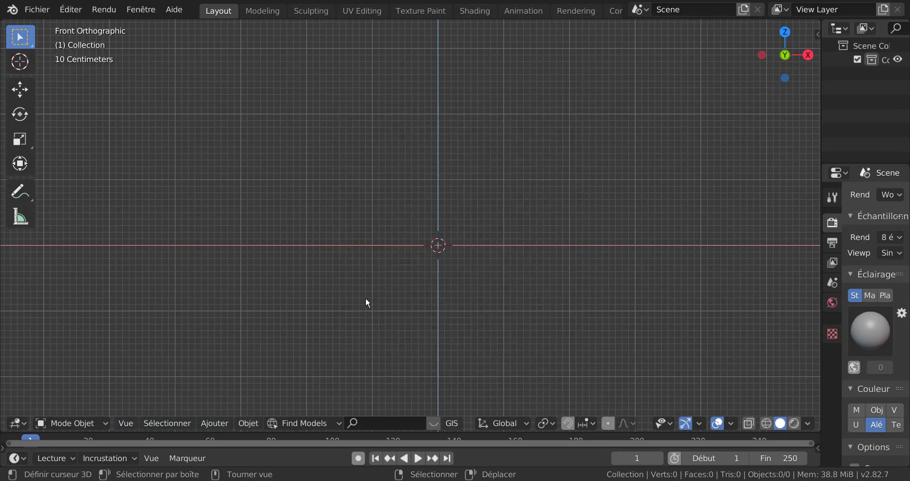
pyautogui.moveTo(367, 304); pyautogui.dragTo(385, 320, button='middle')
pyautogui.click(214, 424)
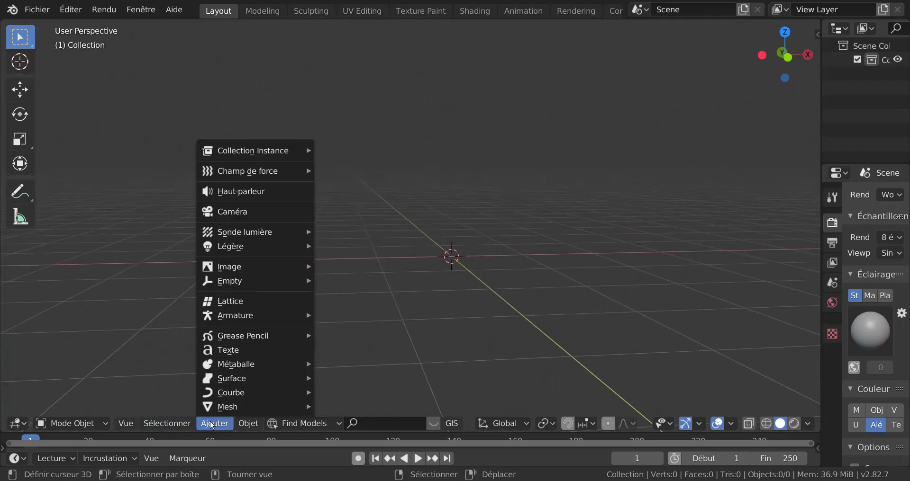
pyautogui.moveTo(214, 408)
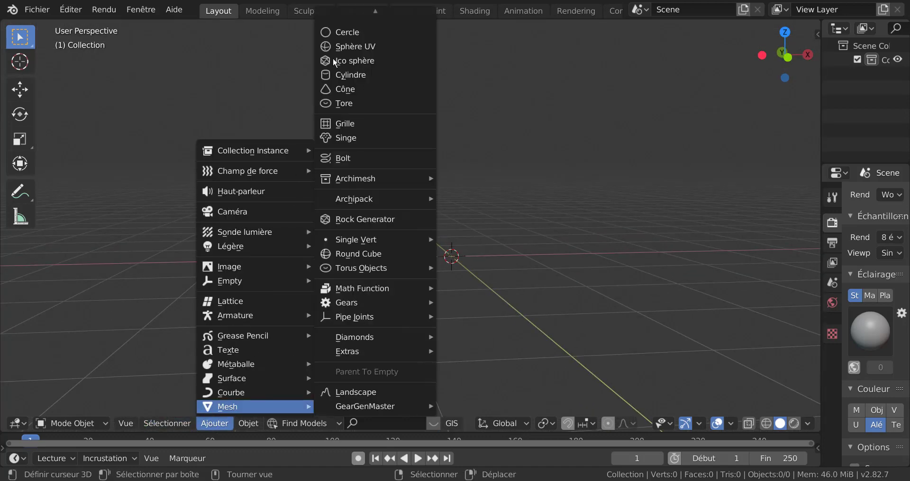
pyautogui.click(352, 34)
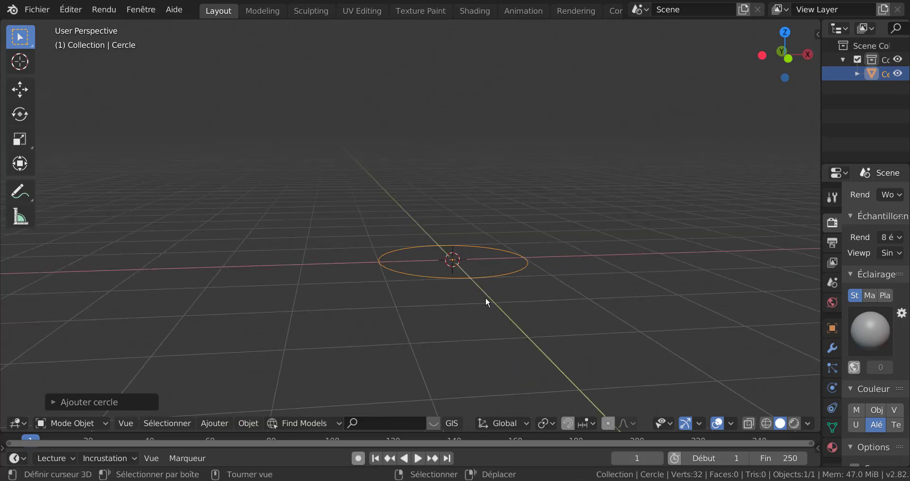
# - Enter Edit Mode on the circle in vertex selection and scale all its vertices down strongly around the centre
pyautogui.press('Tab')
pyautogui.keyDown('shift'); pyautogui.moveTo(601, 313); pyautogui.dragTo(546, 304, button='middle'); pyautogui.keyUp('shift')
pyautogui.moveTo(532, 276); pyautogui.dragTo(532, 291, button='middle')
pyautogui.press('1')
pyautogui.scroll(2, 537, 295)
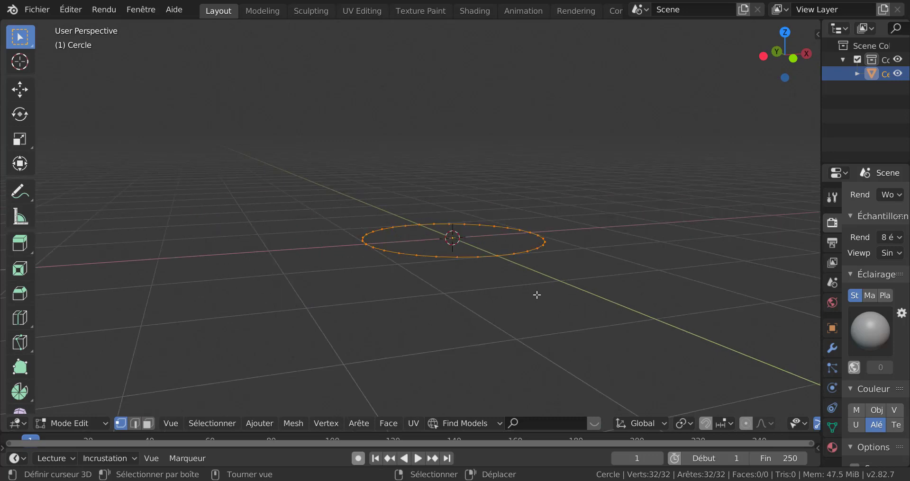
pyautogui.scroll(2, 540, 297)
pyautogui.moveTo(545, 322); pyautogui.dragTo(541, 324, button='middle')
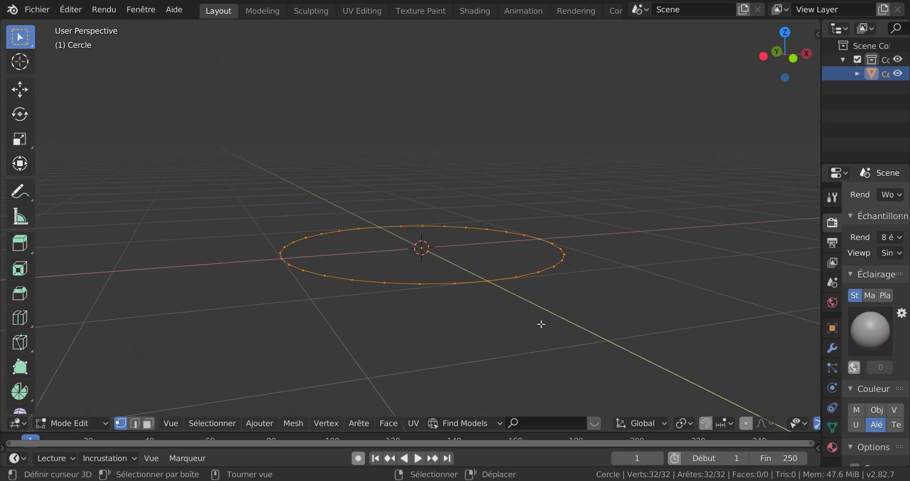
pyautogui.press('s')
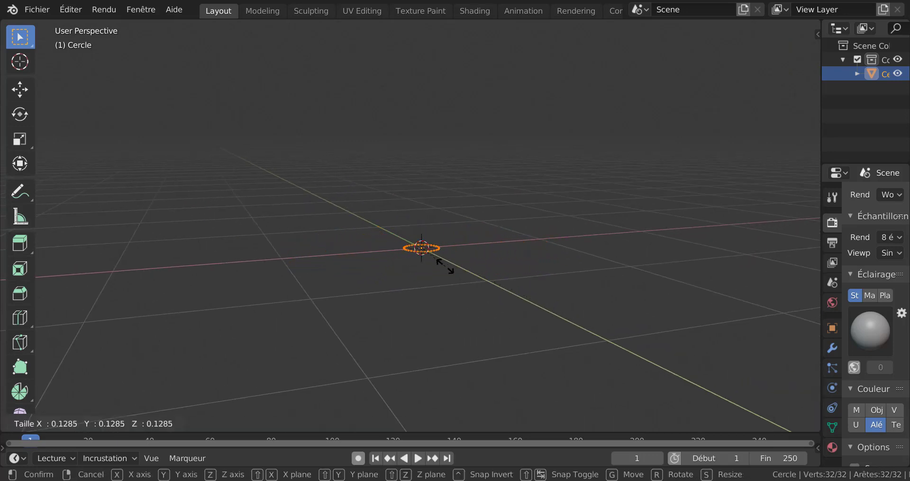
pyautogui.click(430, 257)
# - Scale the small circle down again to about half its size
pyautogui.moveTo(458, 280)
pyautogui.mouseDown(button='middle')
pyautogui.moveTo(463, 319)
pyautogui.moveTo(459, 284)
pyautogui.mouseUp(button='middle')
pyautogui.press('s')
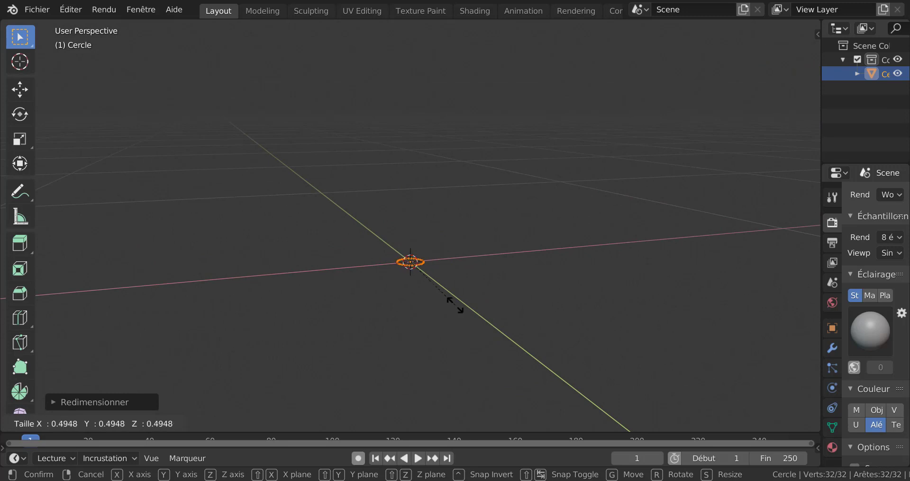
pyautogui.click(460, 303)
pyautogui.moveTo(441, 314); pyautogui.dragTo(459, 304, button='middle')
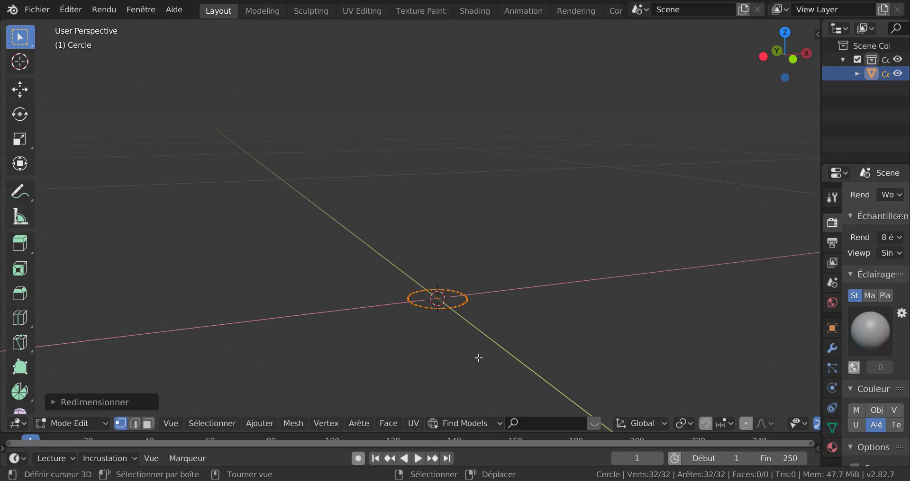
# - Extrude the circle upward about 0.016 m along the global Z axis to form a short ring
pyautogui.press('e')
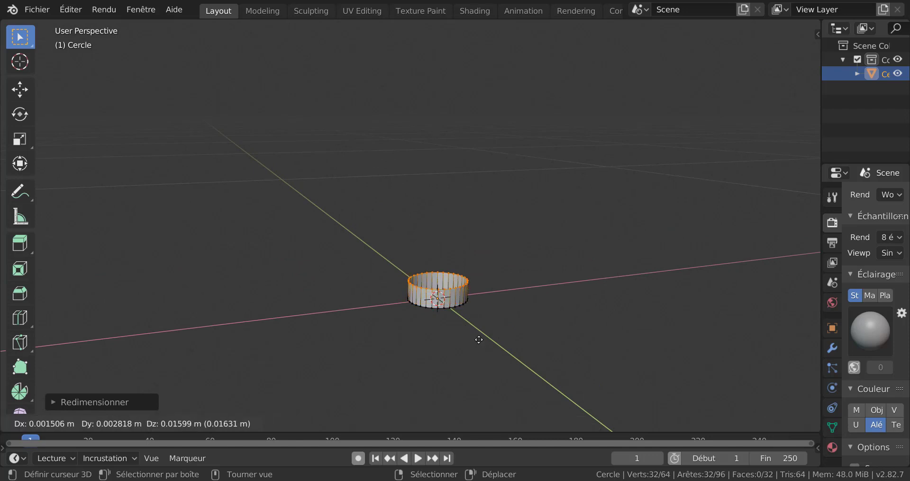
pyautogui.press('z')
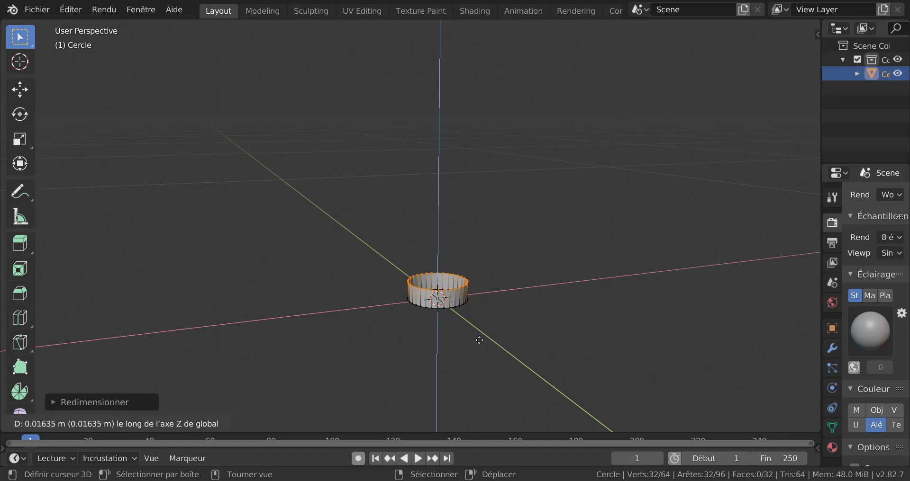
pyautogui.click(474, 341)
pyautogui.scroll(3, 468, 341)
pyautogui.scroll(-3, 468, 340)
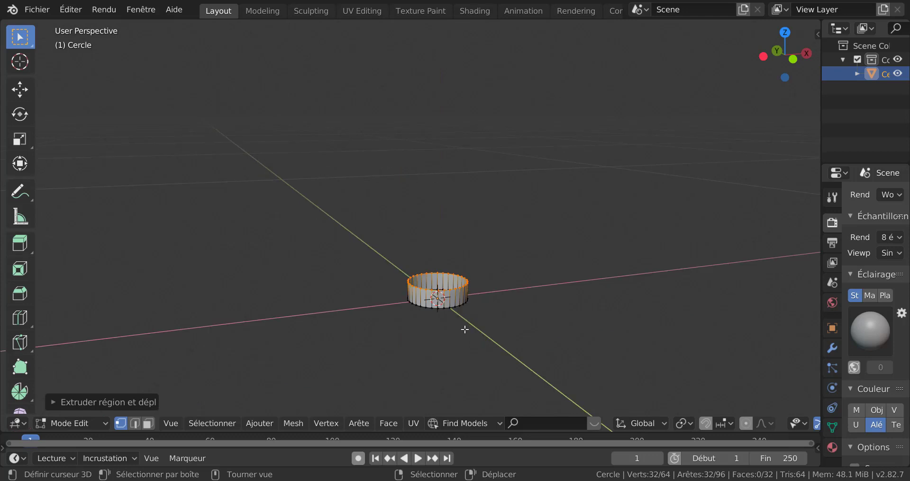
# - Select the ring's bottom edge loop, extrude it in place and scale the new vertices to 0 at the centre
pyautogui.keyDown('alt'); pyautogui.click(455, 308); pyautogui.keyUp('alt')
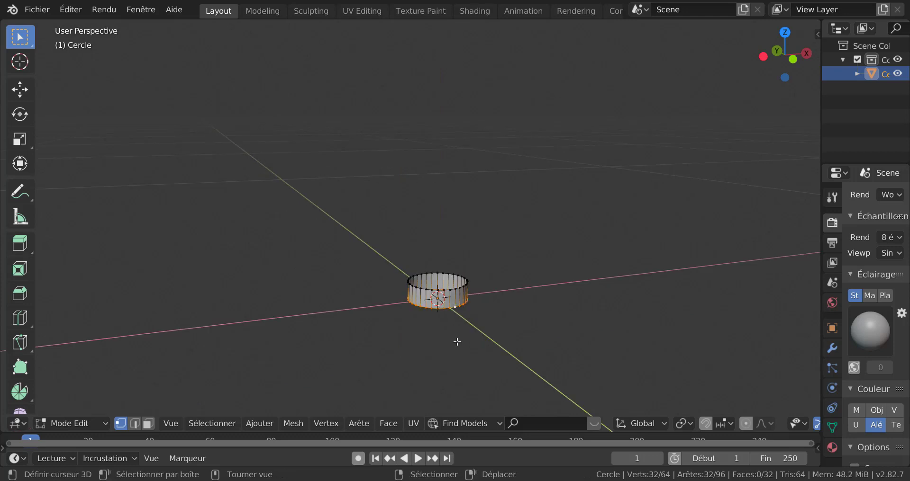
pyautogui.moveTo(461, 342); pyautogui.dragTo(464, 313, button='middle')
pyautogui.moveTo(470, 255); pyautogui.dragTo(473, 289, button='middle')
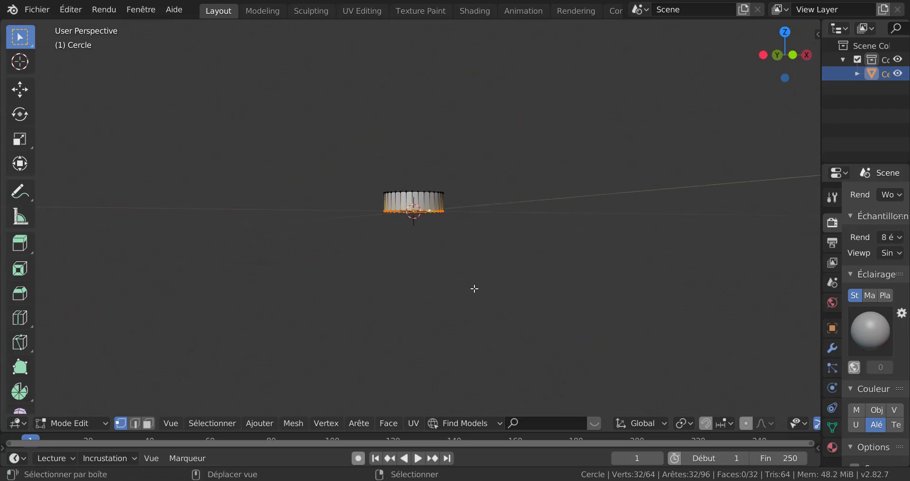
pyautogui.press('e')
pyautogui.rightClick(480, 316)
pyautogui.press('s')
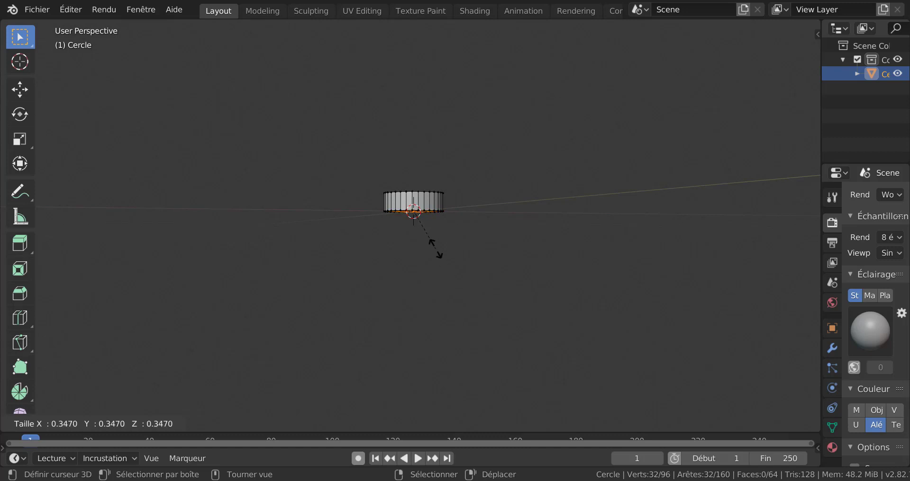
pyautogui.write('0')
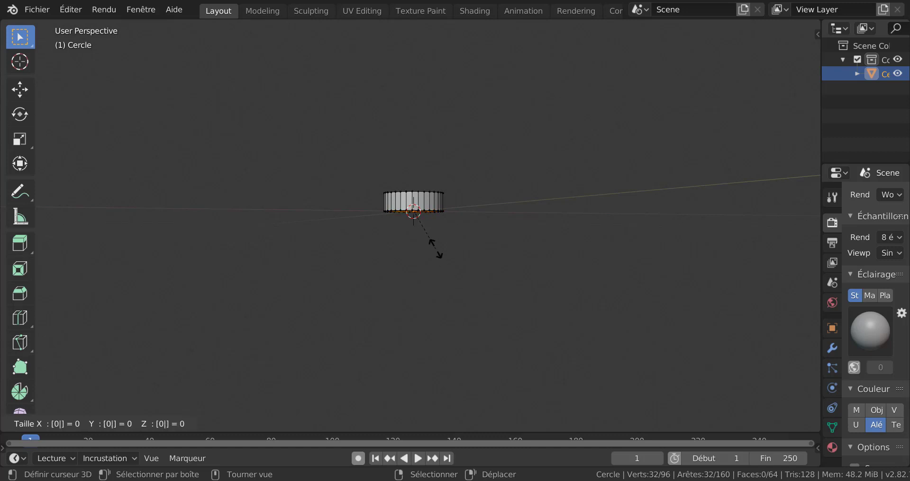
pyautogui.press('Return')
# - Move the collapsed centre vertices about 0.016 m down along the global Z axis to form a pointed tip
pyautogui.press('g')
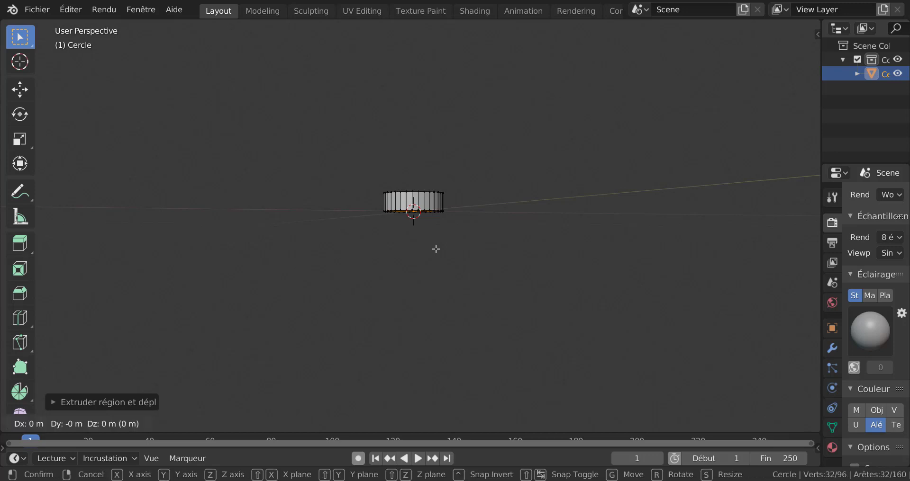
pyautogui.press('z')
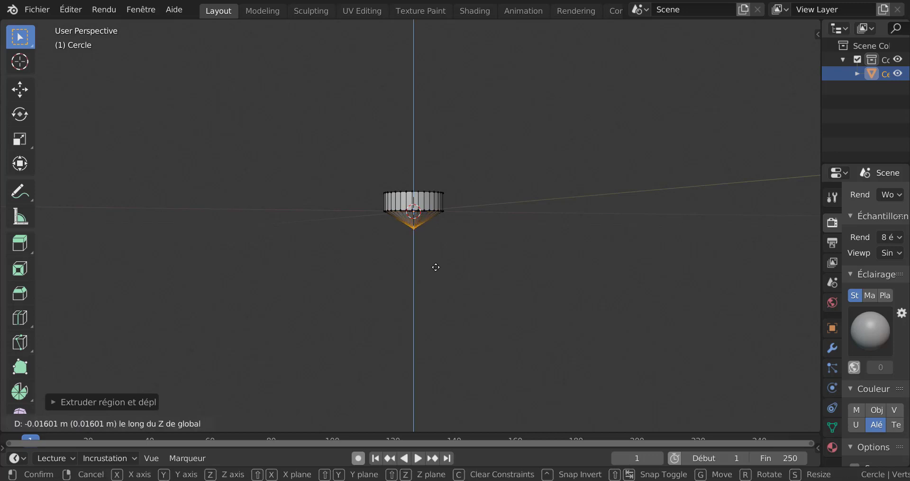
pyautogui.click(436, 269)
# - Add a loop cut around the middle of the pointed tip and scale it outward by about 1.32
pyautogui.scroll(3, 438, 264)
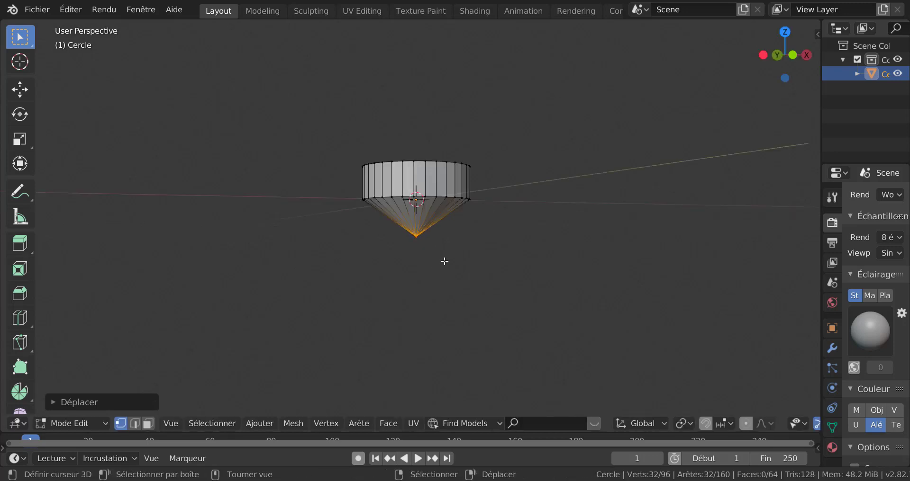
pyautogui.hotkey('ctrl', 'r')
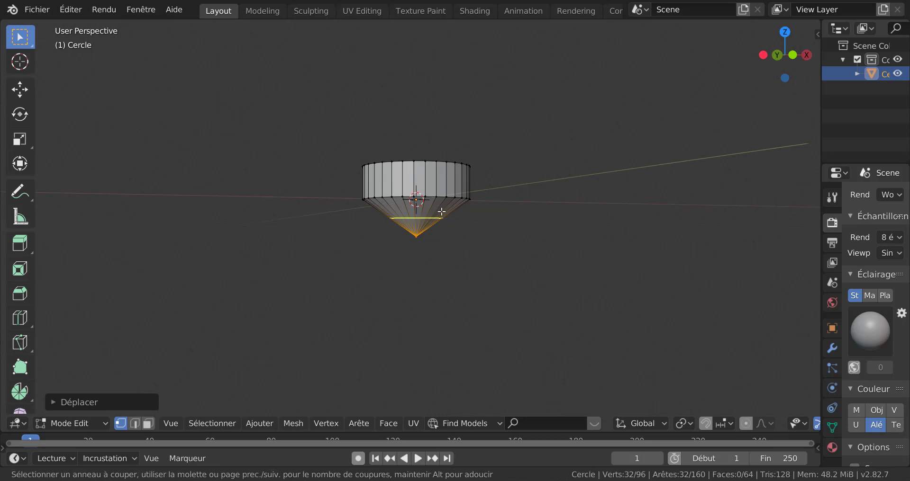
pyautogui.click(441, 212)
pyautogui.click(446, 204)
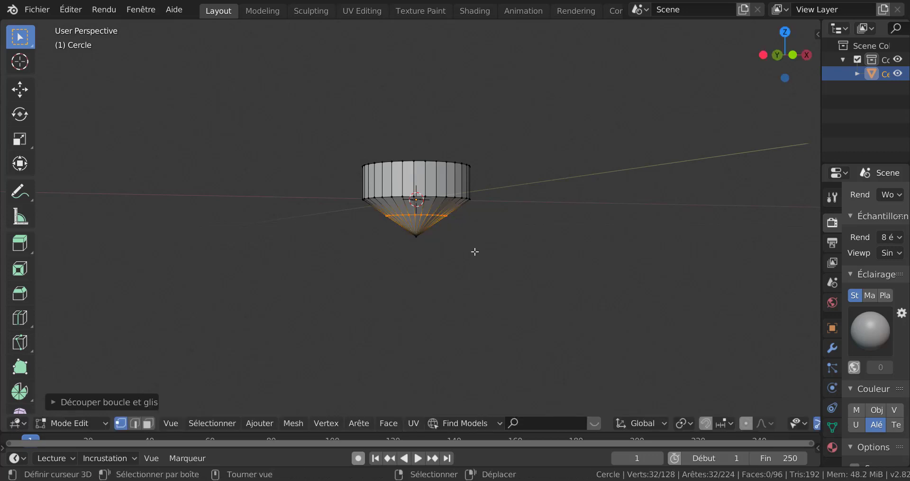
pyautogui.press('s')
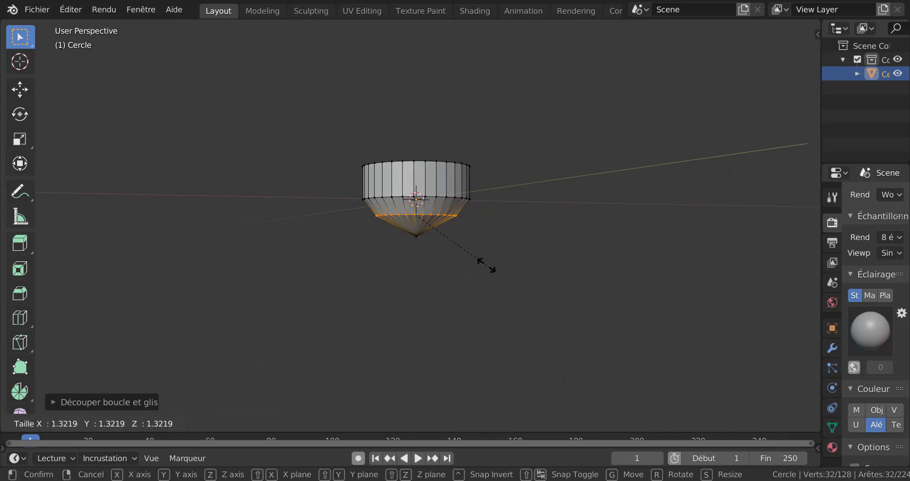
pyautogui.click(486, 266)
# - Add a loop cut around the middle of the upper ring and scale it outward very slightly
pyautogui.hotkey('ctrl', 'r')
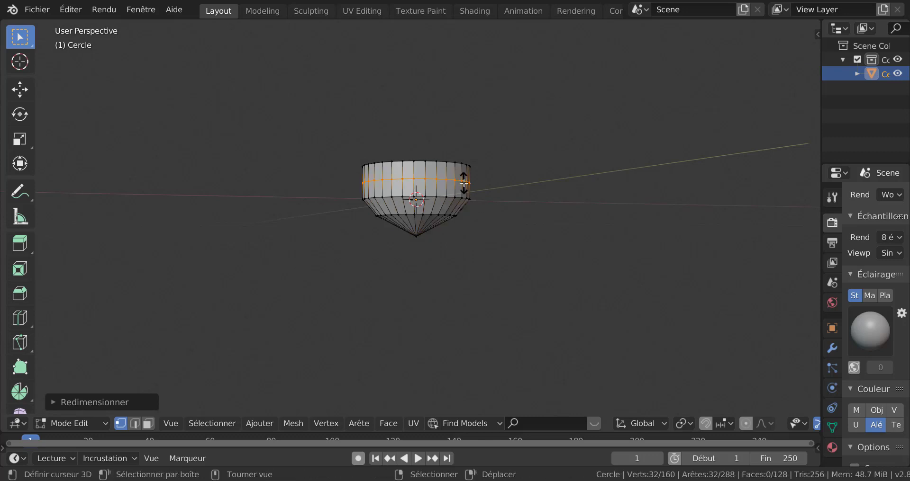
pyautogui.click(464, 183)
pyautogui.click(463, 184)
pyautogui.press('s')
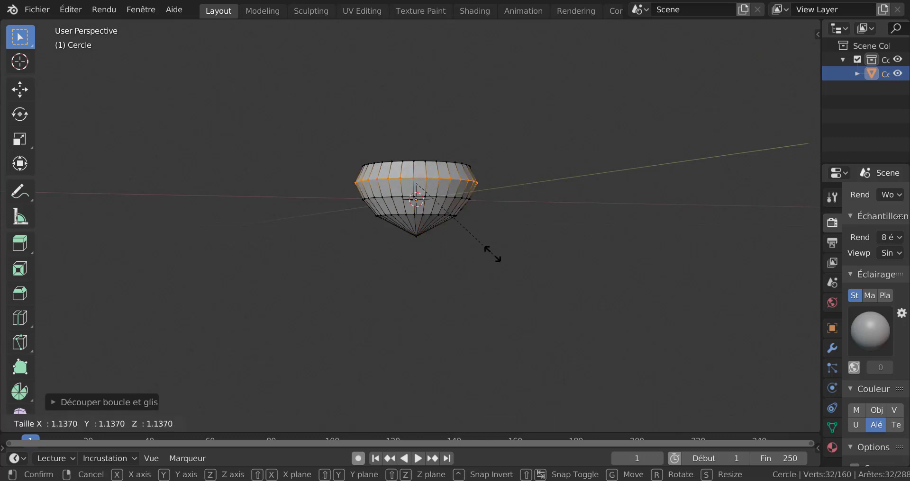
pyautogui.click(485, 247)
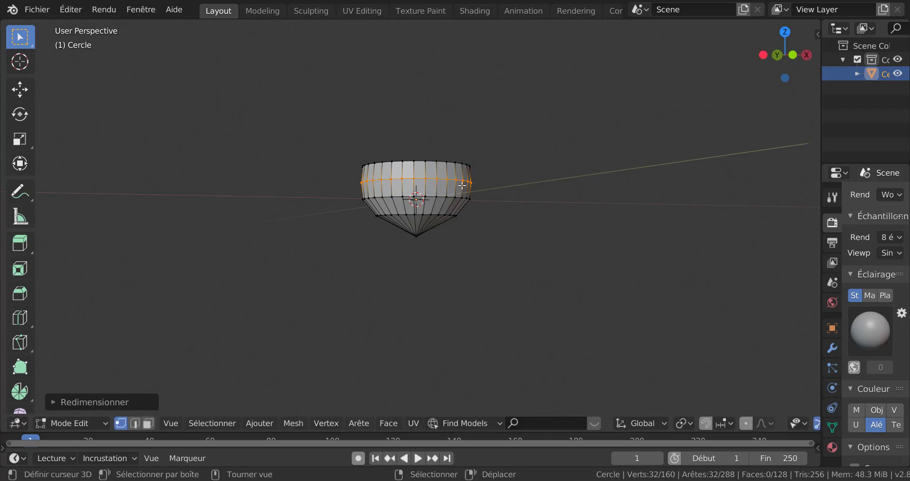
# - Select the top rim's edge loop and scale it slightly inward
pyautogui.keyDown('alt'); pyautogui.click(450, 162); pyautogui.keyUp('alt')
pyautogui.press('s')
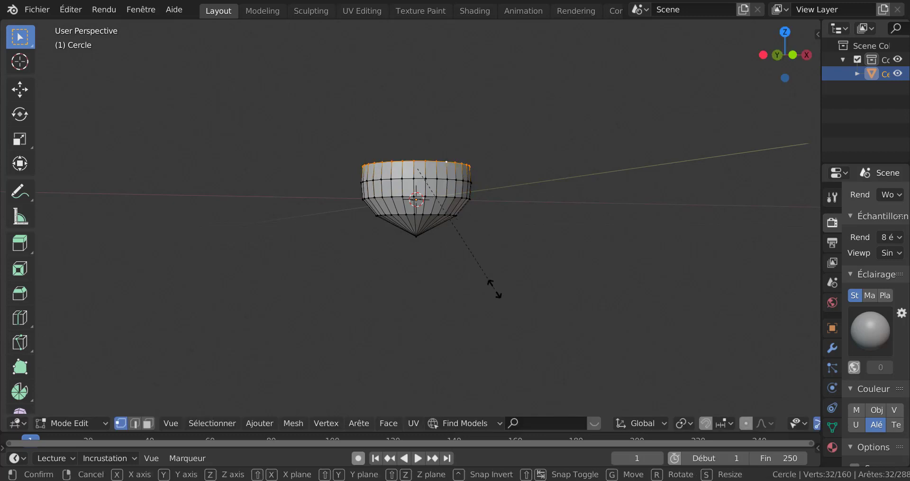
pyautogui.click(488, 270)
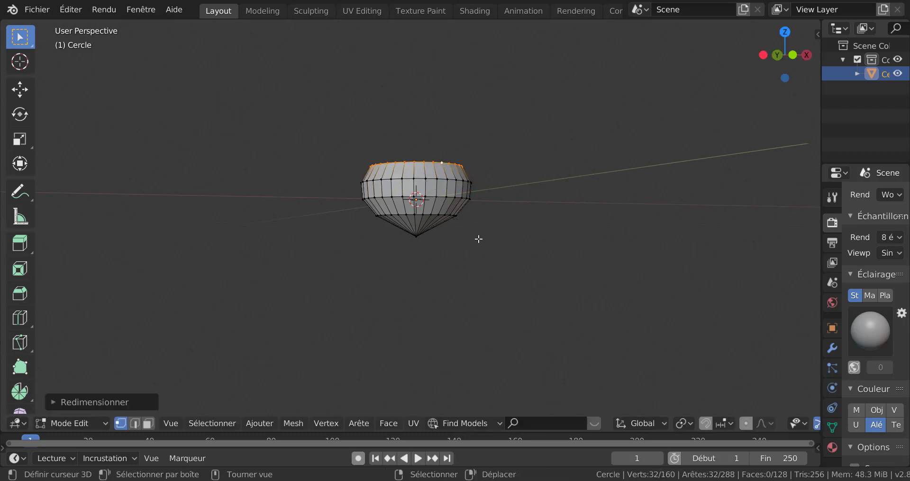
# - Add a loop cut in the band just below the widest edge loop, cancel its scaling and undo the extra cut
pyautogui.press('alt')
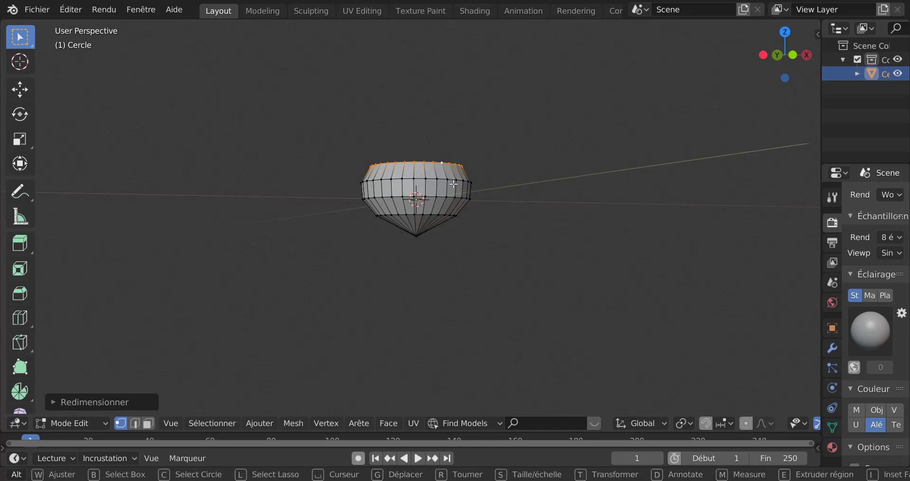
pyautogui.hotkey('ctrl', 'r')
pyautogui.click(456, 186)
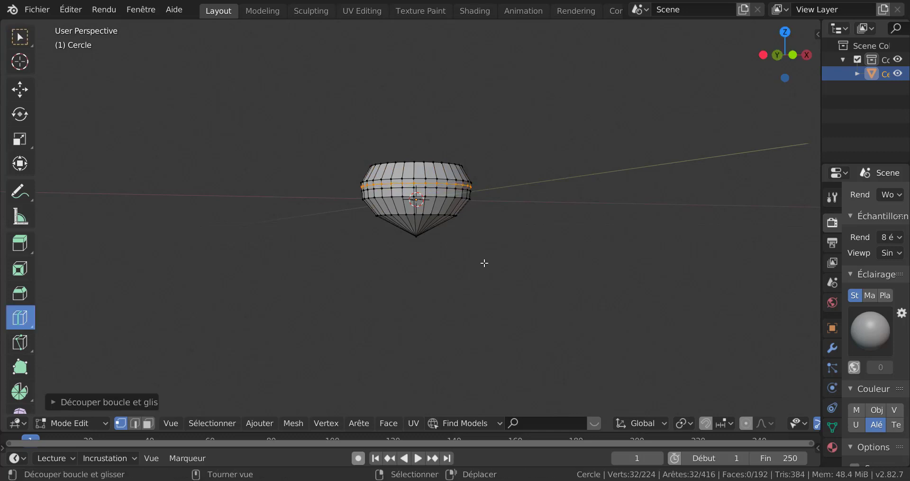
pyautogui.press('s')
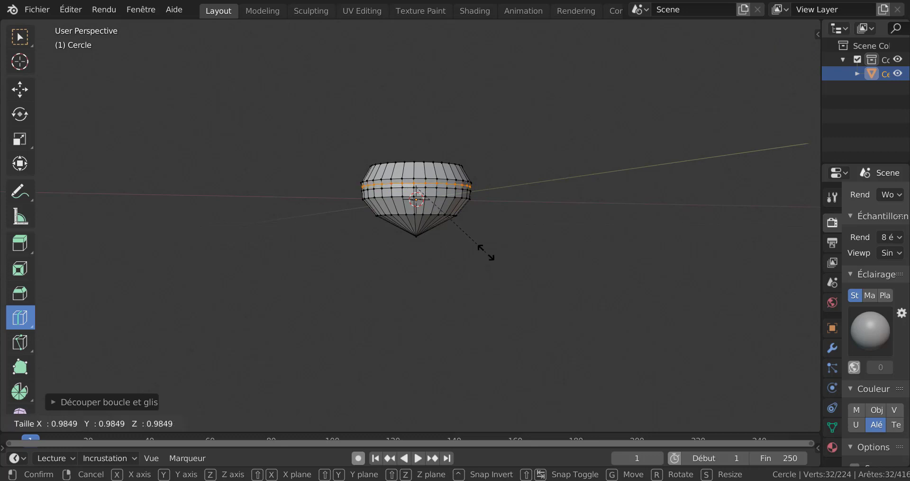
pyautogui.press('Escape')
pyautogui.hotkey('ctrl', 'z')
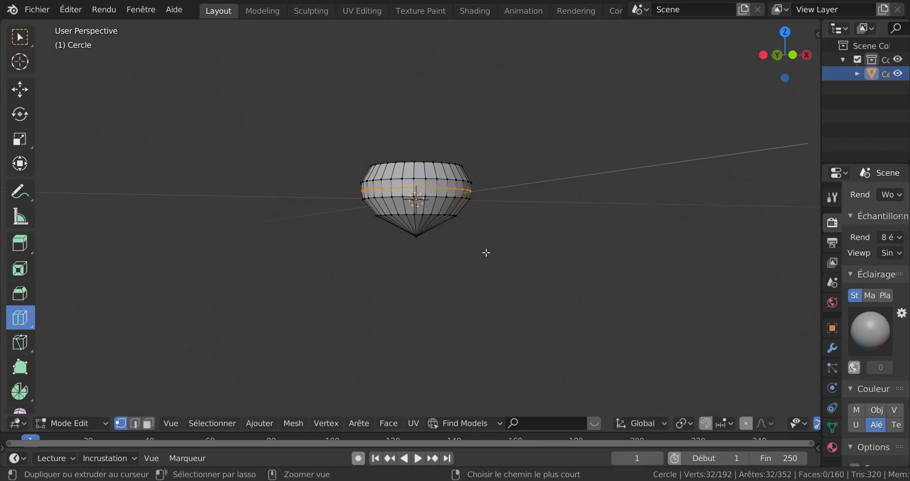
# - Add two loop cuts in the sloped band between the widest edge loop and the top rim
pyautogui.scroll(5, 490, 247)
pyautogui.scroll(-10, 495, 248)
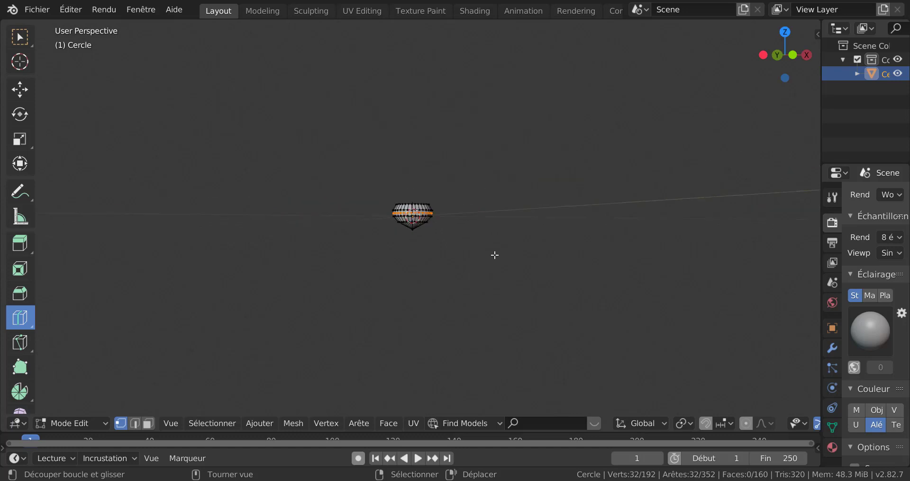
pyautogui.moveTo(493, 254); pyautogui.dragTo(489, 237, button='middle')
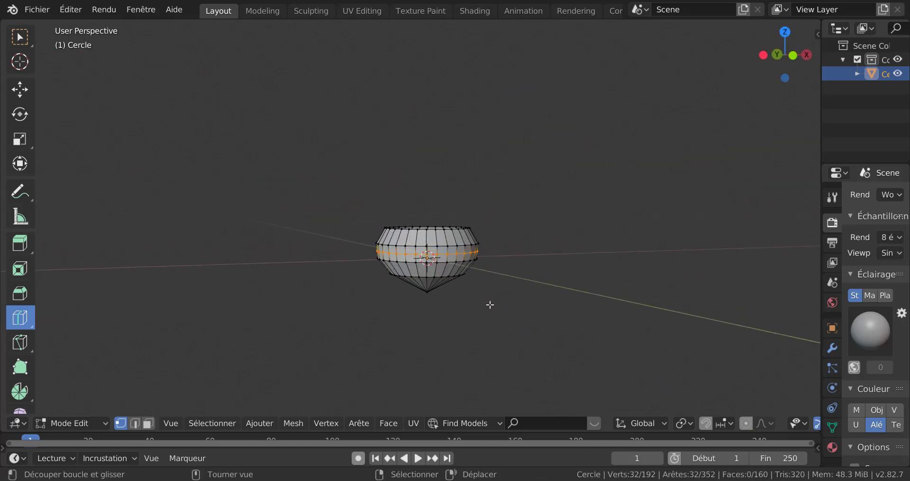
pyautogui.click(476, 236)
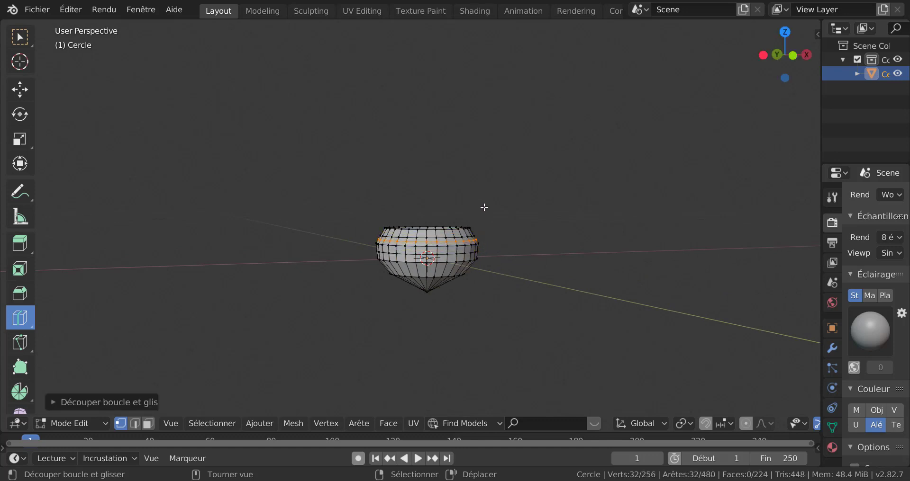
# - Deselect the whole mesh and switch to the Move tool
pyautogui.hotkey('alt', 'a')
pyautogui.scroll(5, 520, 322)
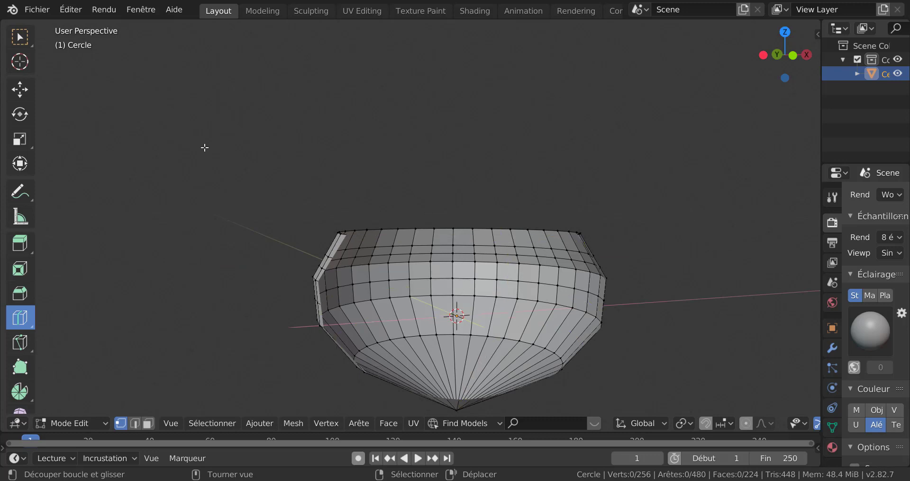
pyautogui.click(19, 89)
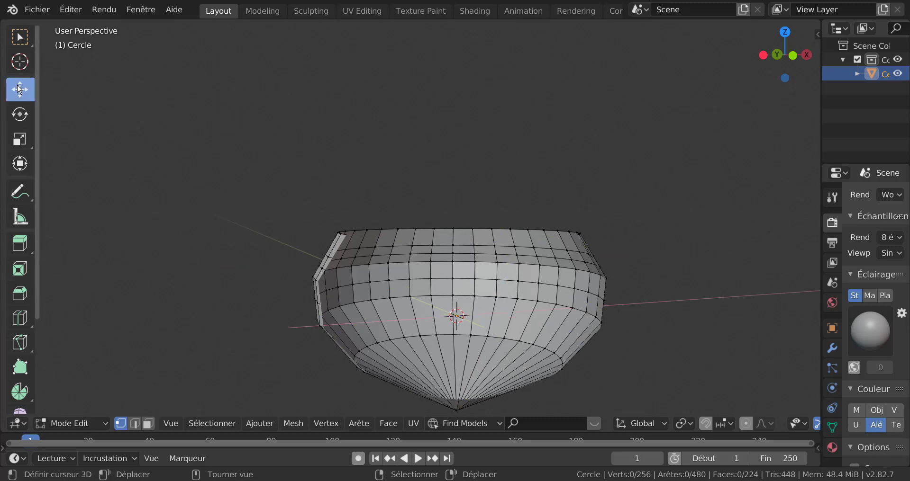
pyautogui.scroll(-8, 558, 325)
pyautogui.moveTo(558, 325); pyautogui.dragTo(552, 319, button='middle')
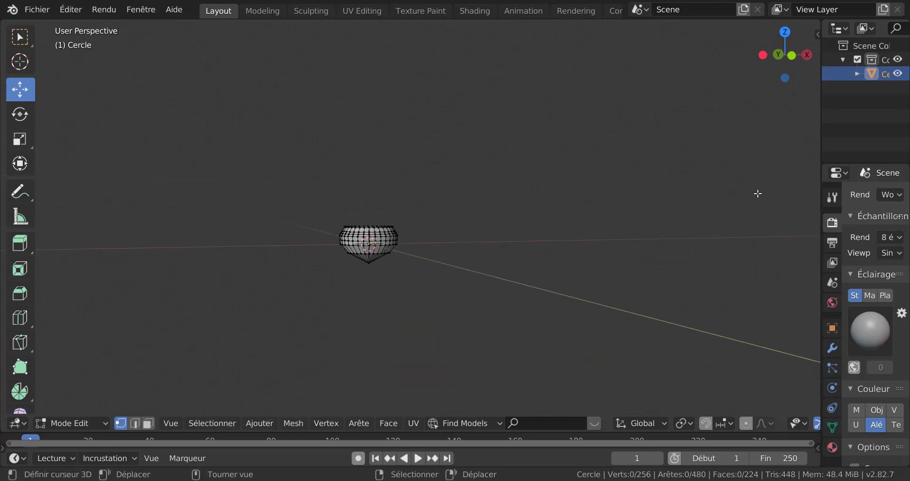
# - Set the viewport focal length to 115 mm, the clip start to 0.001 m and the clip end to 1006 m
pyautogui.press('n')
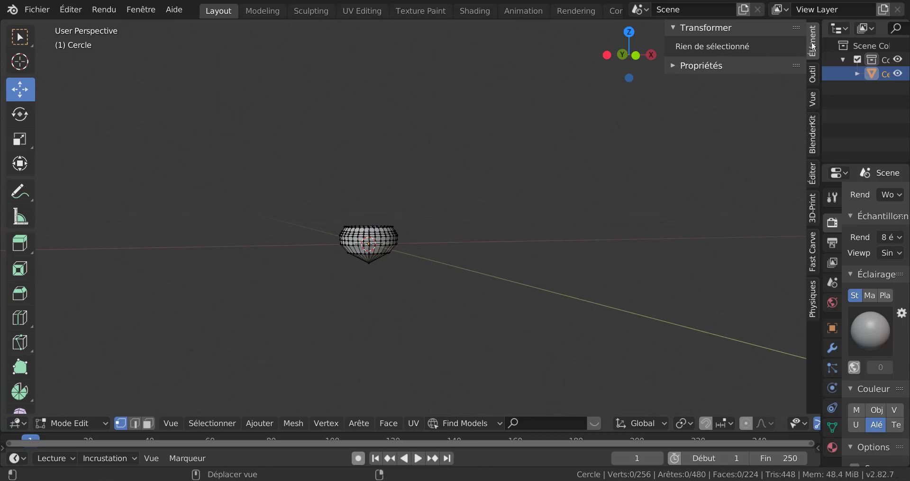
pyautogui.click(812, 74)
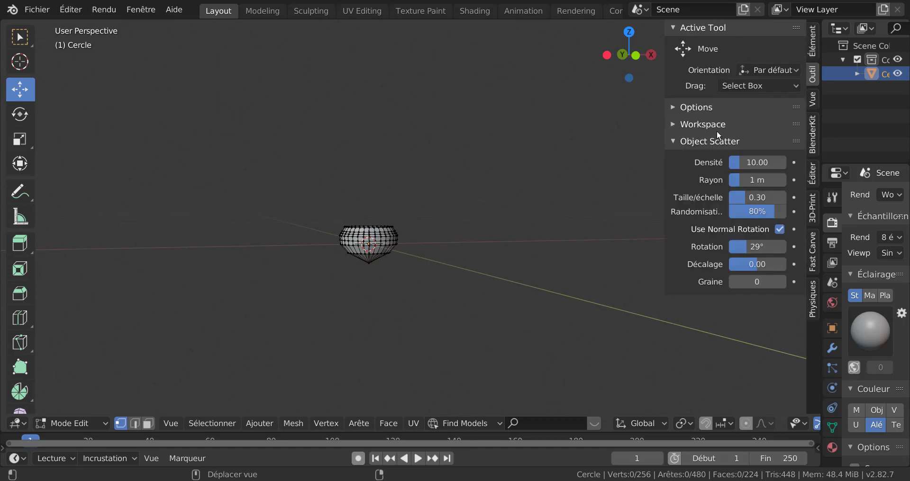
pyautogui.click(812, 37)
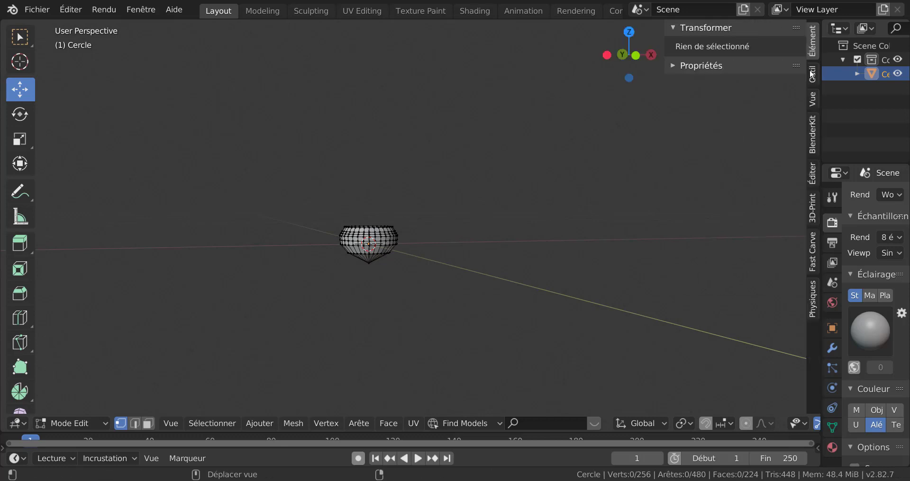
pyautogui.click(812, 99)
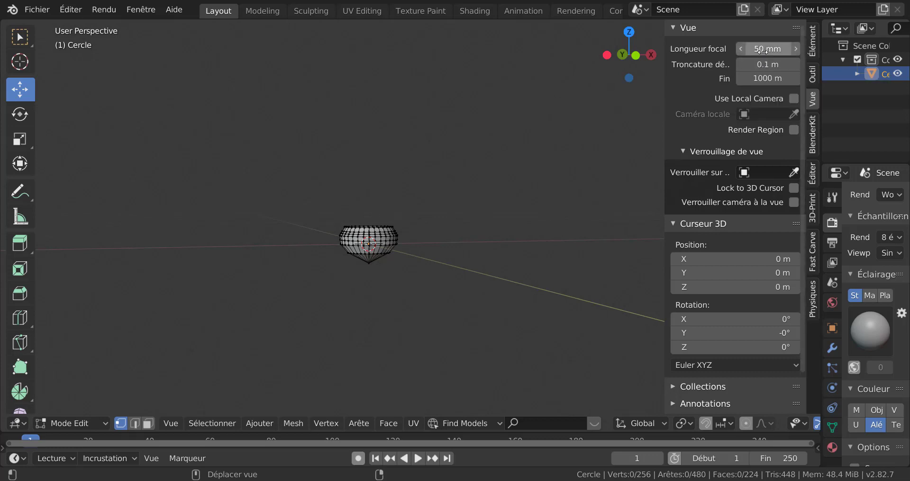
pyautogui.moveTo(761, 77); pyautogui.dragTo(790, 113)
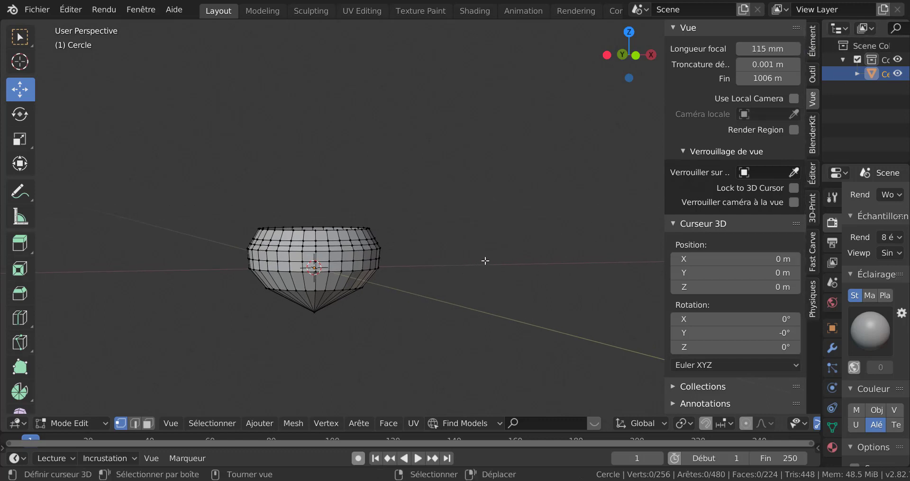
# - Isolate the turret base in local view and narrow the sidebar to enlarge the modelling area
pyautogui.moveTo(485, 260); pyautogui.dragTo(485, 261, button='middle')
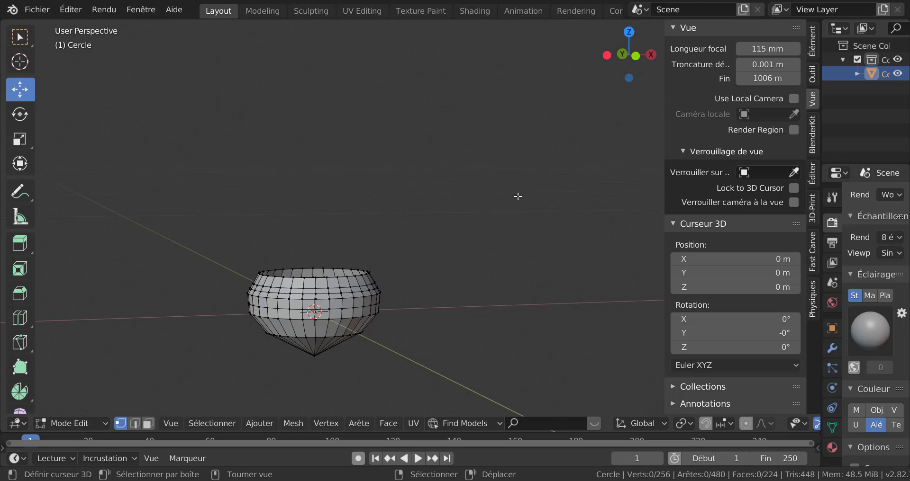
pyautogui.press('KP_Divide')
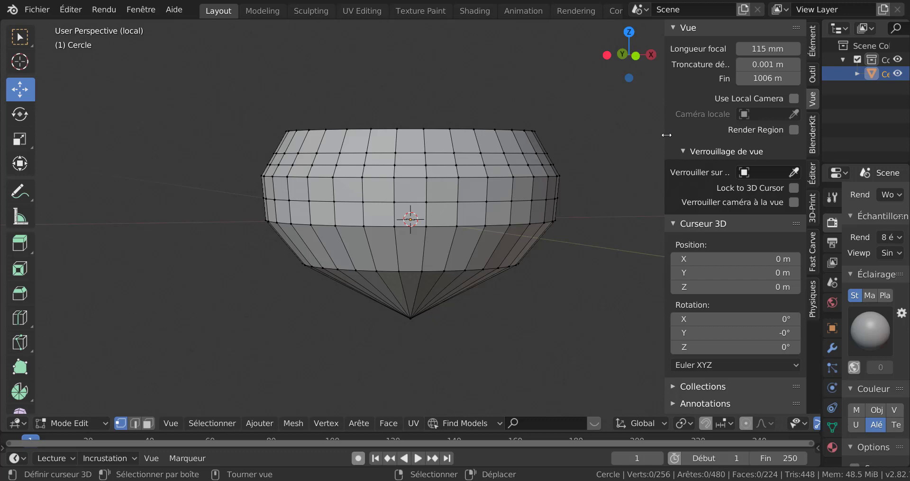
pyautogui.moveTo(666, 135); pyautogui.dragTo(740, 137)
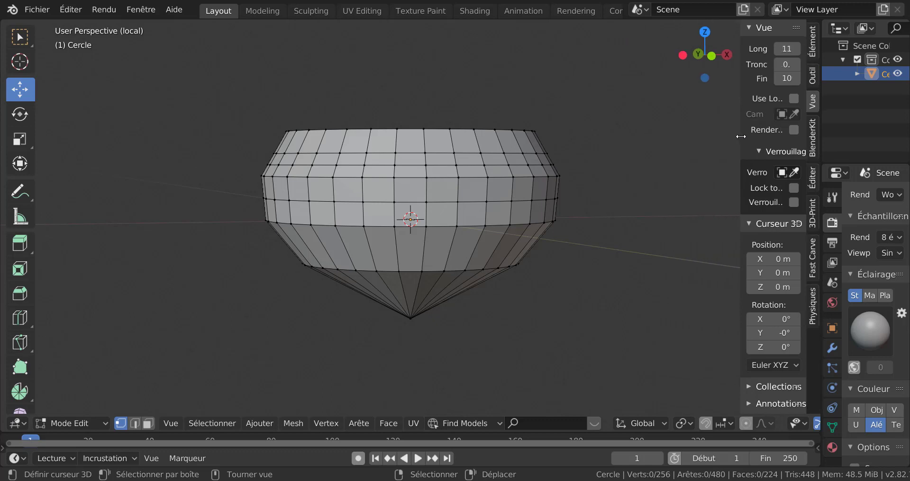
# - Select the upper of the two horizontal edge loops below the top rim and slide it up by a factor of about -0.17
pyautogui.keyDown('alt'); pyautogui.click(447, 146); pyautogui.keyUp('alt')
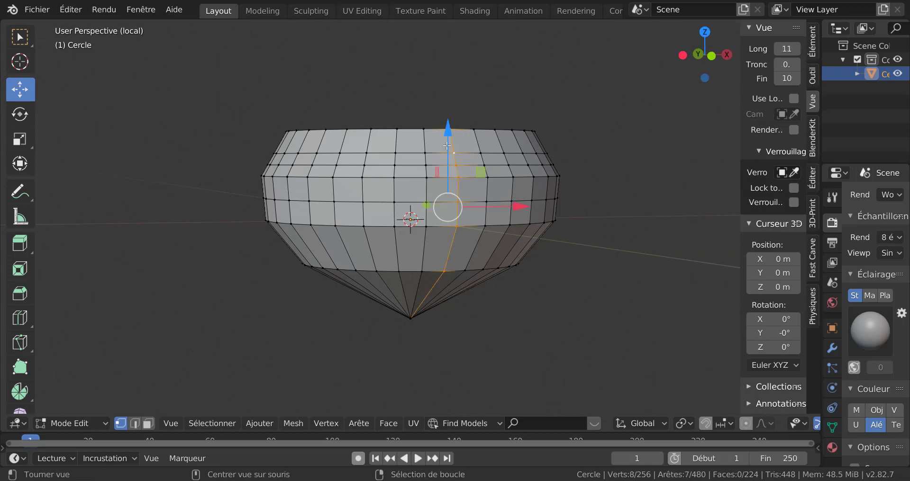
pyautogui.keyDown('alt'); pyautogui.click(435, 146); pyautogui.keyUp('alt')
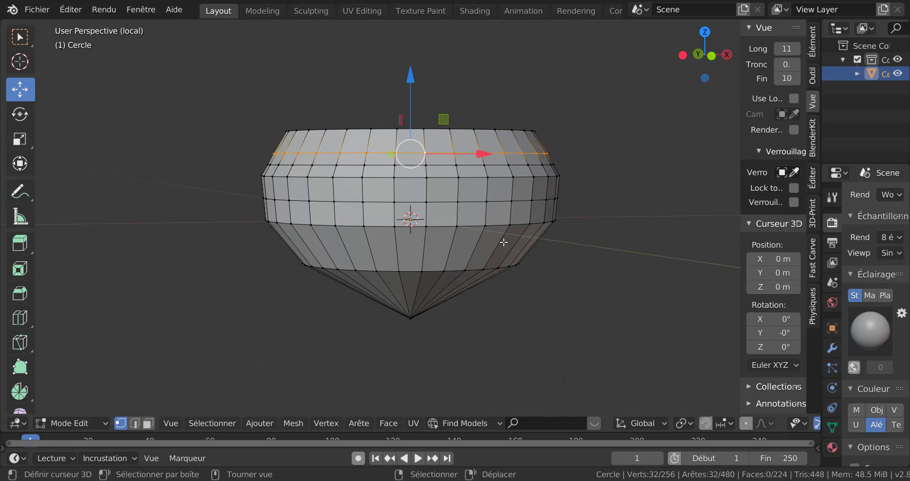
pyautogui.press('g')
pyautogui.press('g')
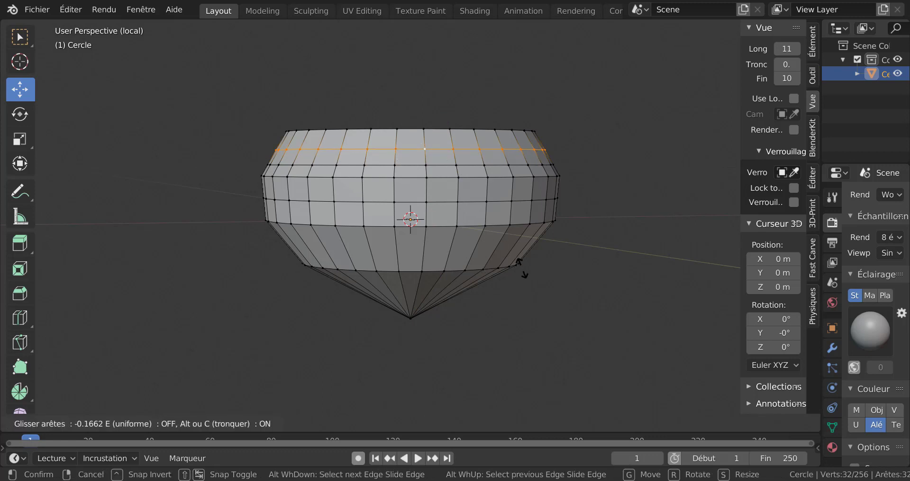
pyautogui.click(521, 267)
# - Dissolve the edges of the horizontal loop just above the widest edge loop
pyautogui.hotkey('ctrl', 'z')
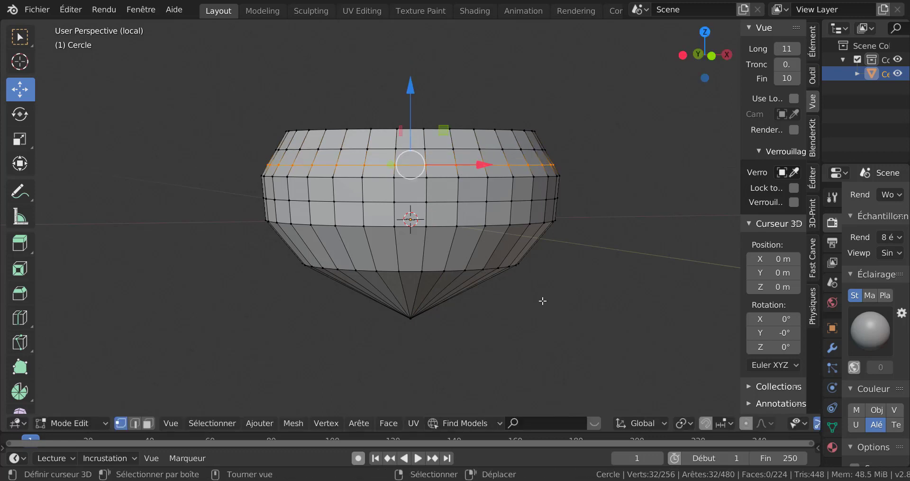
pyautogui.press('x')
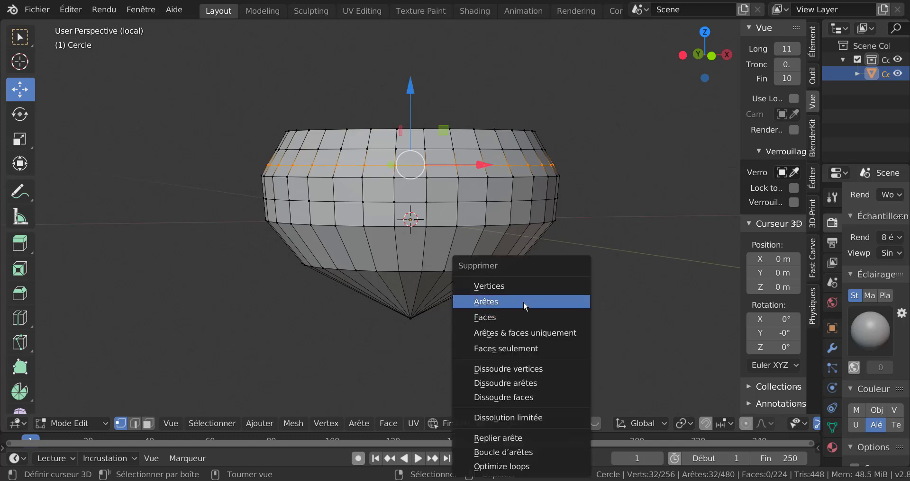
pyautogui.click(524, 383)
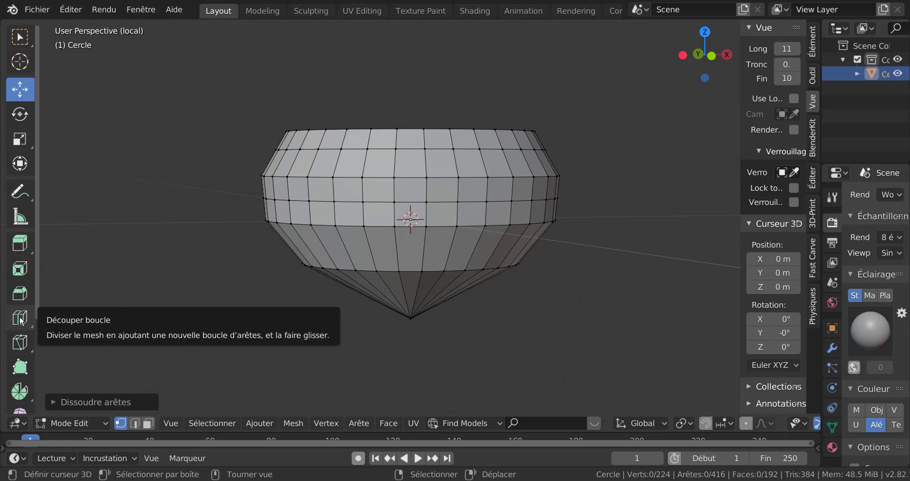
# - Select the horizontal edge loop in the middle of the widest band and scale it slightly outward
pyautogui.keyDown('alt'); pyautogui.click(512, 200); pyautogui.keyUp('alt')
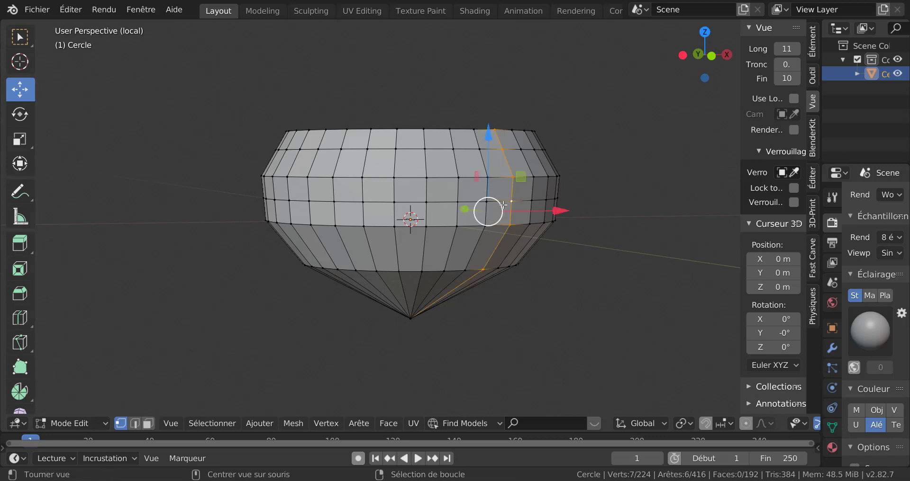
pyautogui.keyDown('alt'); pyautogui.click(507, 201); pyautogui.keyUp('alt')
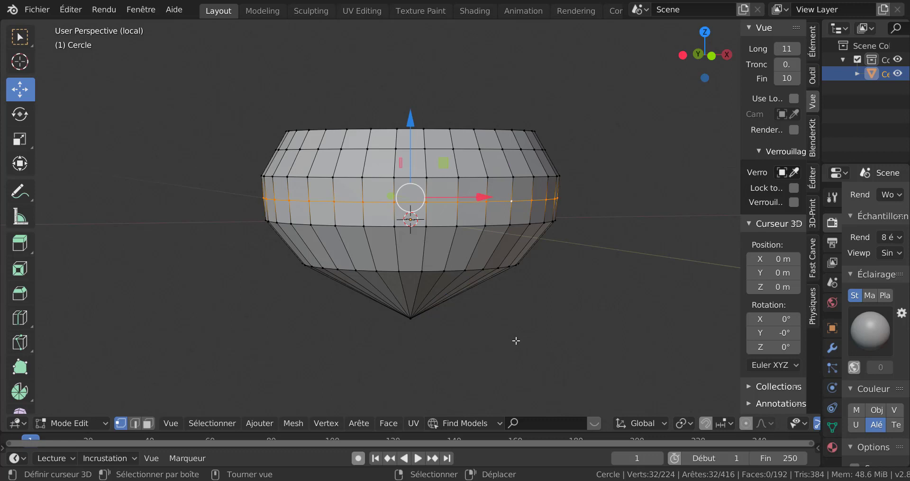
pyautogui.press('s')
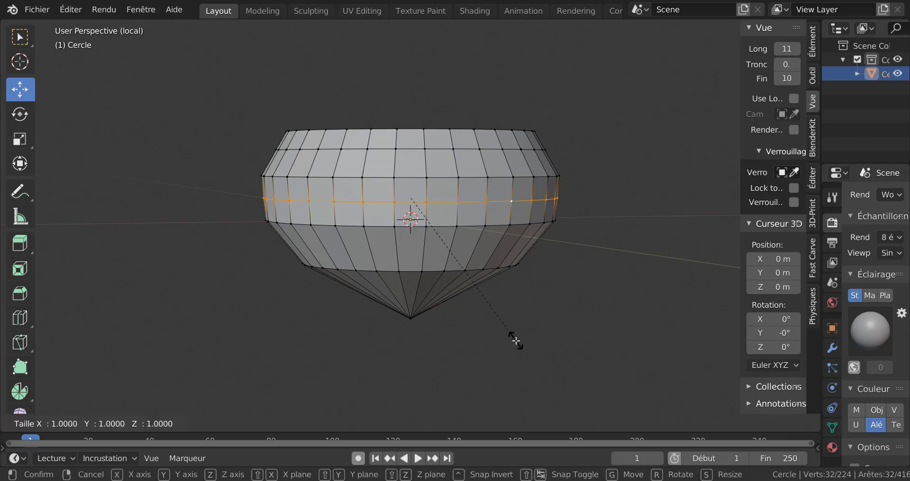
pyautogui.click(552, 349)
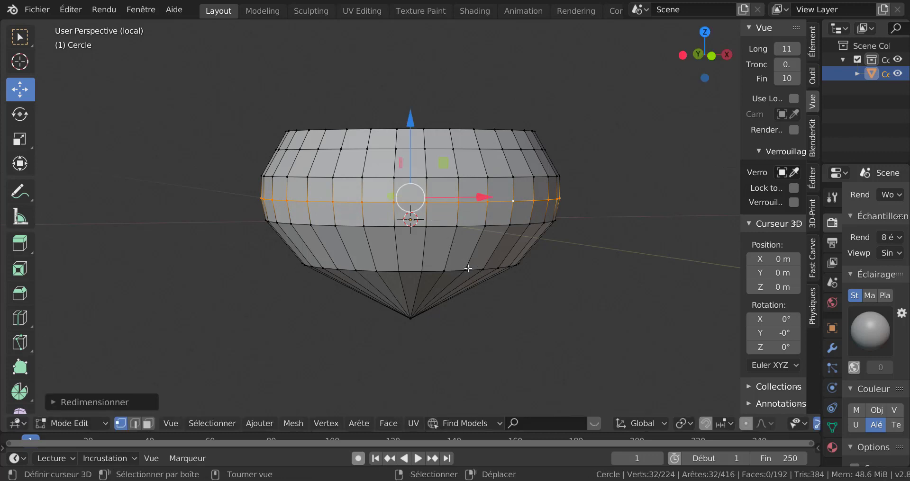
# - Add a horizontal edge loop to the band above the cone tip and scale it outward by about 1.03
pyautogui.hotkey('ctrl', 'r')
pyautogui.click(473, 246)
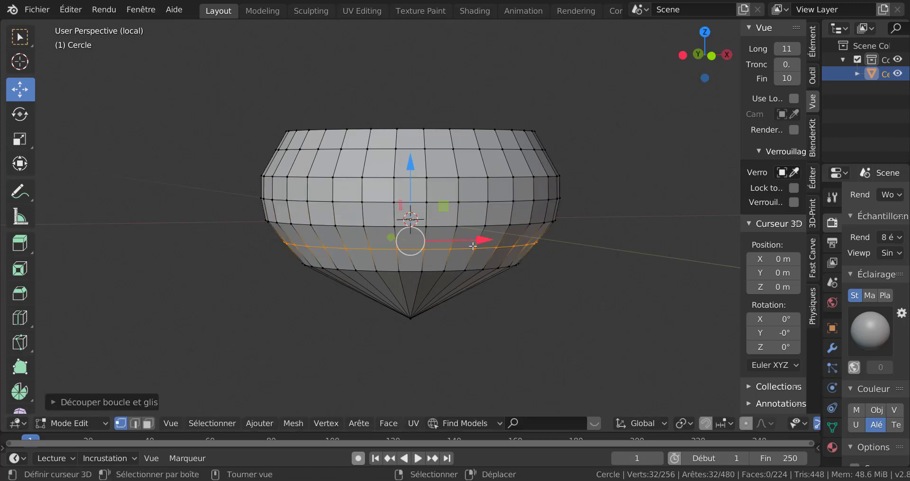
pyautogui.press('s')
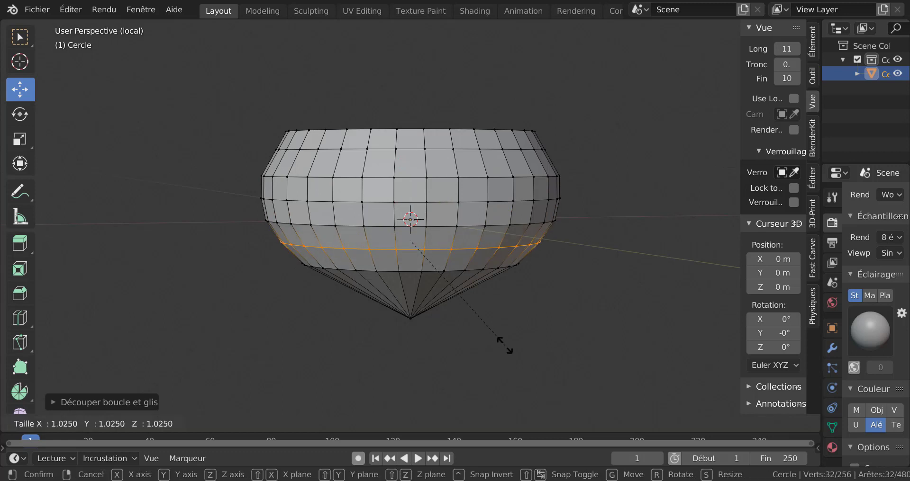
pyautogui.click(506, 347)
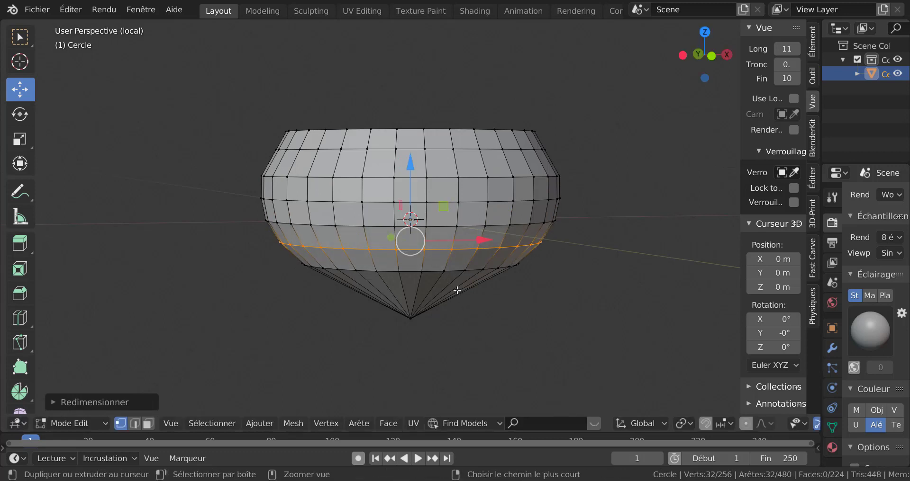
# - Add a horizontal edge loop around the pointed tip and scale it outward by about 1.12 to round the cone
pyautogui.hotkey('ctrl', 'r')
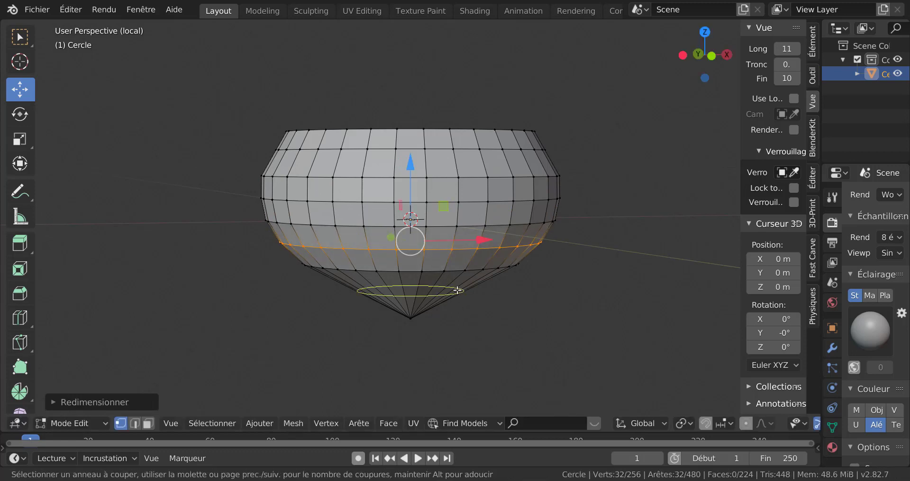
pyautogui.click(462, 308)
pyautogui.press('s')
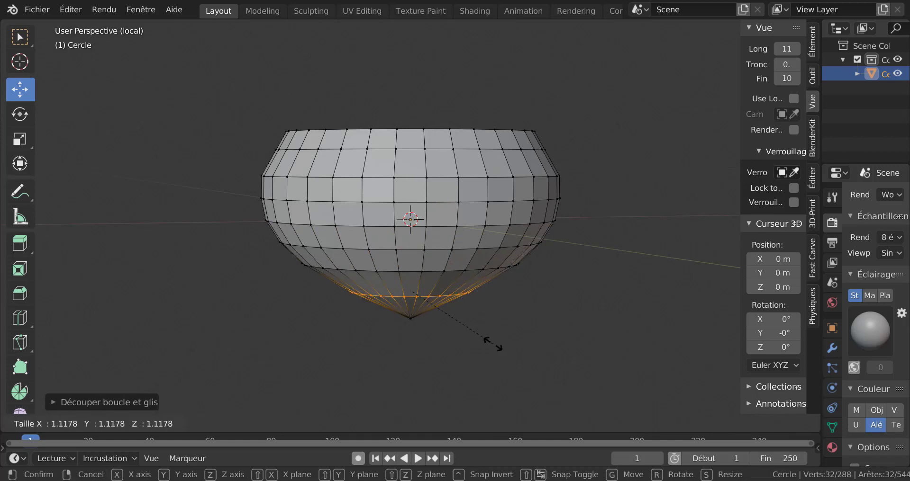
pyautogui.click(493, 343)
# - Select the top rim loop and extrude it outward by scaling into a wide flat disc
pyautogui.keyDown('alt'); pyautogui.rightClick(464, 131); pyautogui.keyUp('alt')
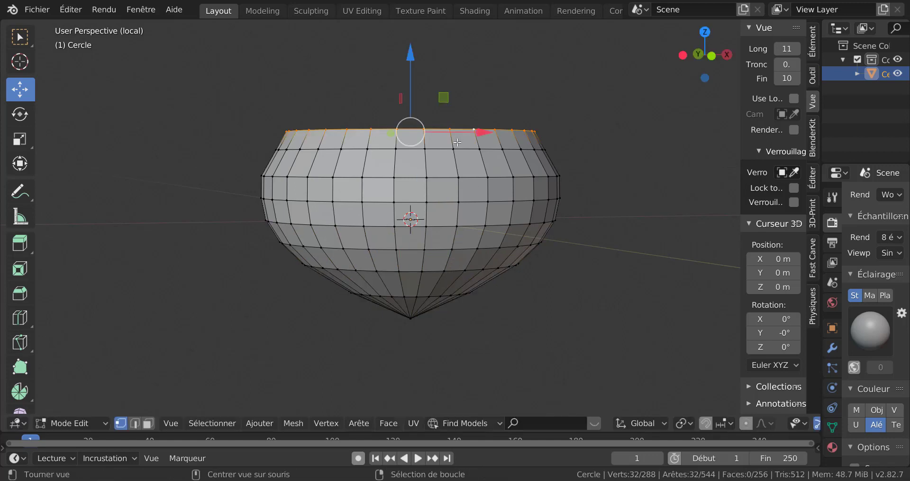
pyautogui.scroll(-4, 467, 180)
pyautogui.moveTo(474, 226); pyautogui.dragTo(463, 248, button='middle')
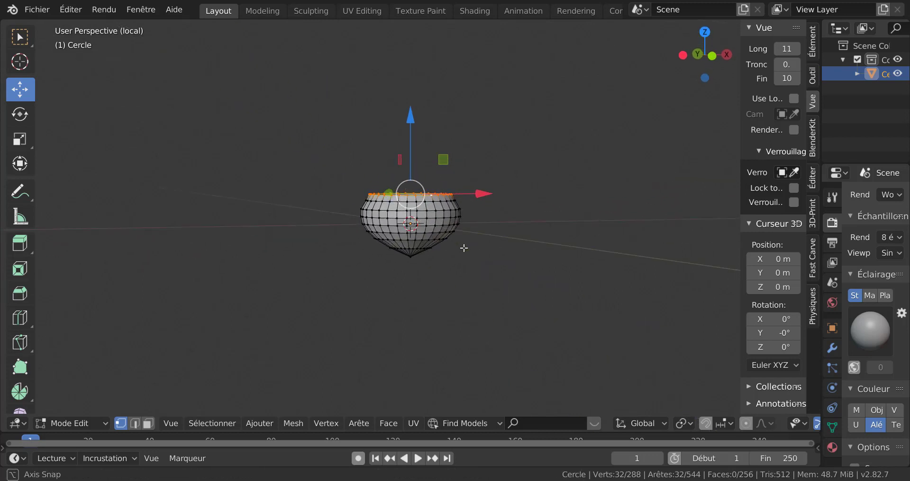
pyautogui.scroll(-2, 471, 264)
pyautogui.press('e')
pyautogui.press('s')
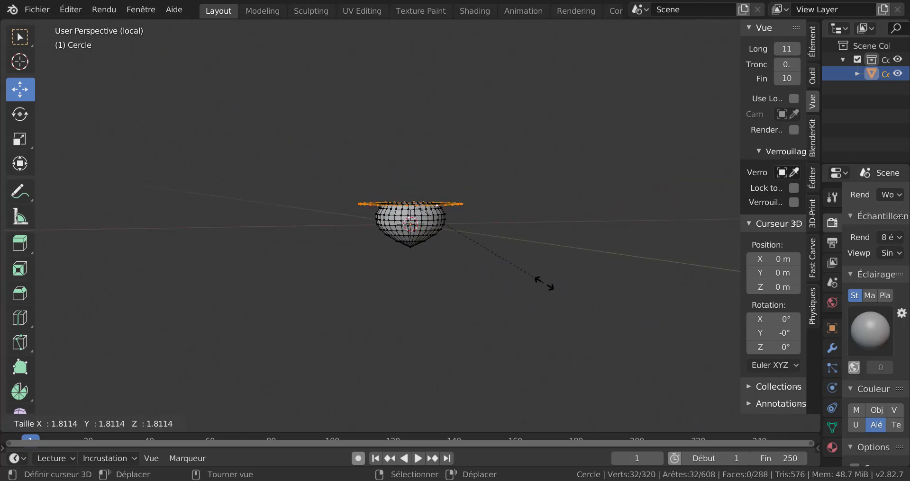
pyautogui.click(679, 302)
pyautogui.moveTo(565, 281)
pyautogui.mouseDown(button='middle')
pyautogui.moveTo(564, 300)
pyautogui.moveTo(573, 298)
pyautogui.moveTo(575, 290)
pyautogui.moveTo(553, 293)
pyautogui.mouseUp(button='middle')
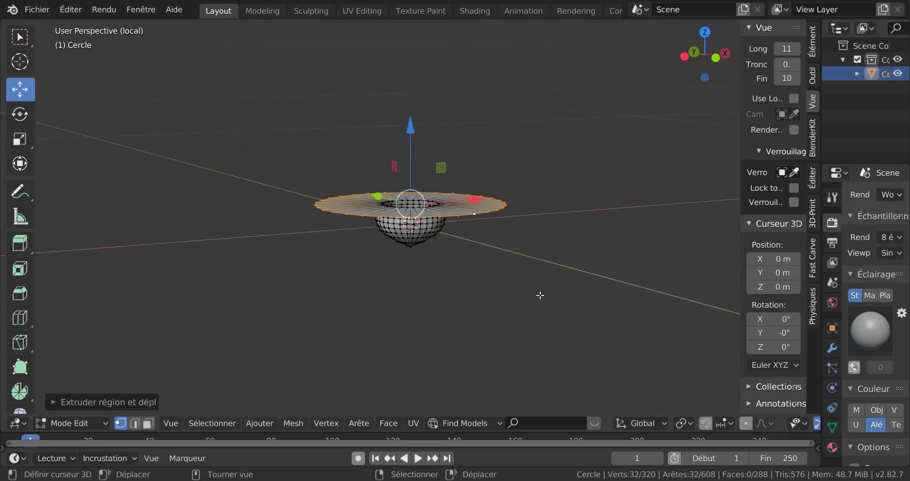
# - Extrude the disc's outer rim upward about 0.01 m along Z and raise it further to form the first tier wall
pyautogui.press('e')
pyautogui.press('z')
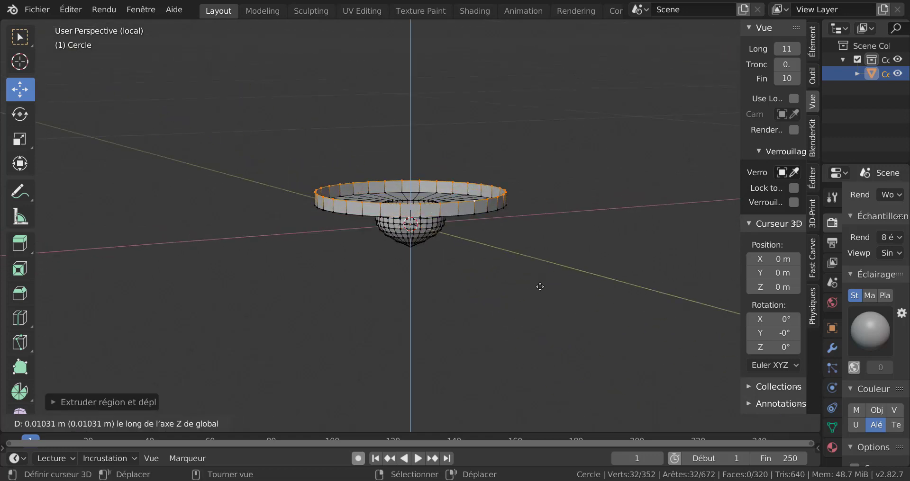
pyautogui.click(540, 285)
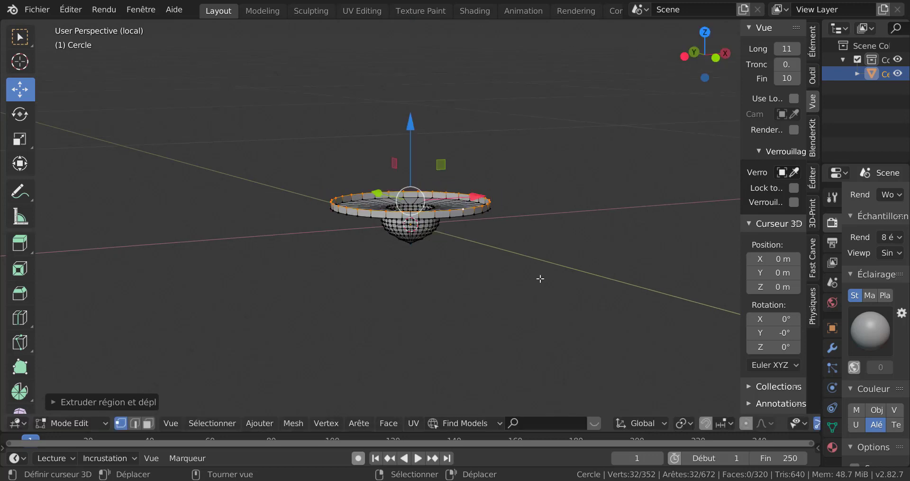
pyautogui.moveTo(540, 278); pyautogui.dragTo(506, 287, button='middle')
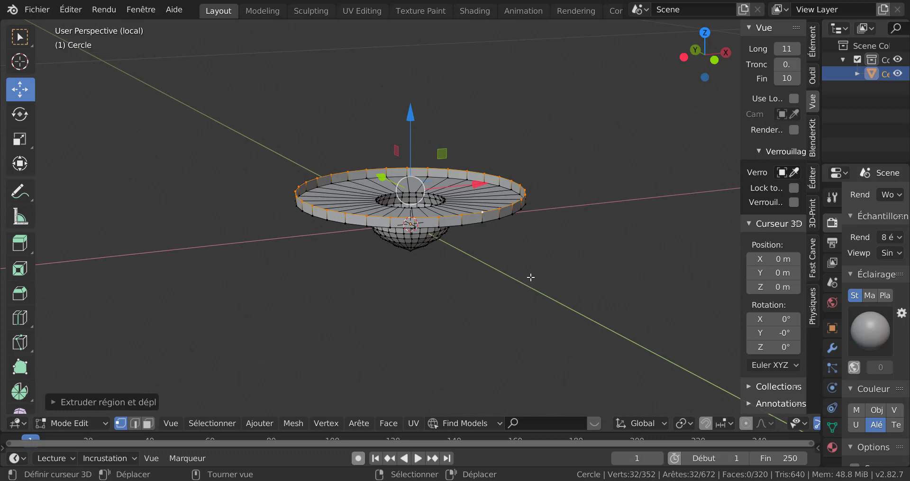
pyautogui.moveTo(530, 276); pyautogui.dragTo(524, 252, button='middle')
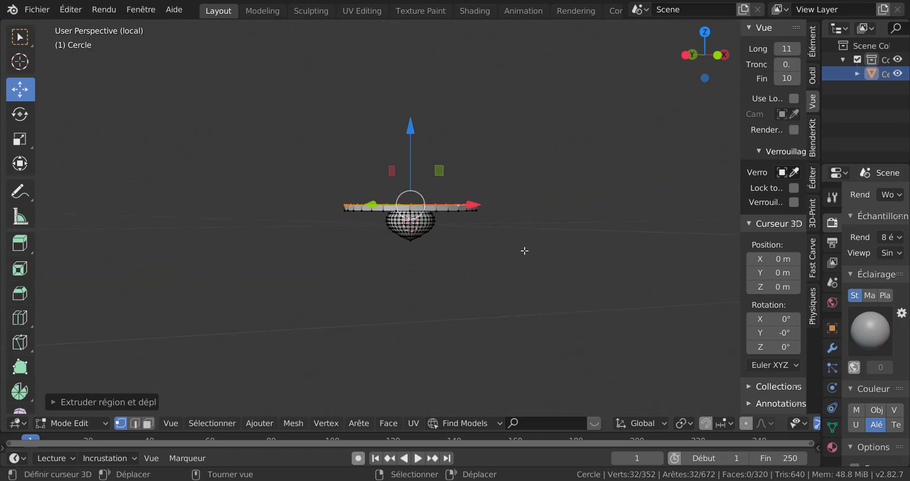
pyautogui.moveTo(414, 158); pyautogui.dragTo(413, 150)
pyautogui.moveTo(544, 276); pyautogui.dragTo(536, 262, button='middle')
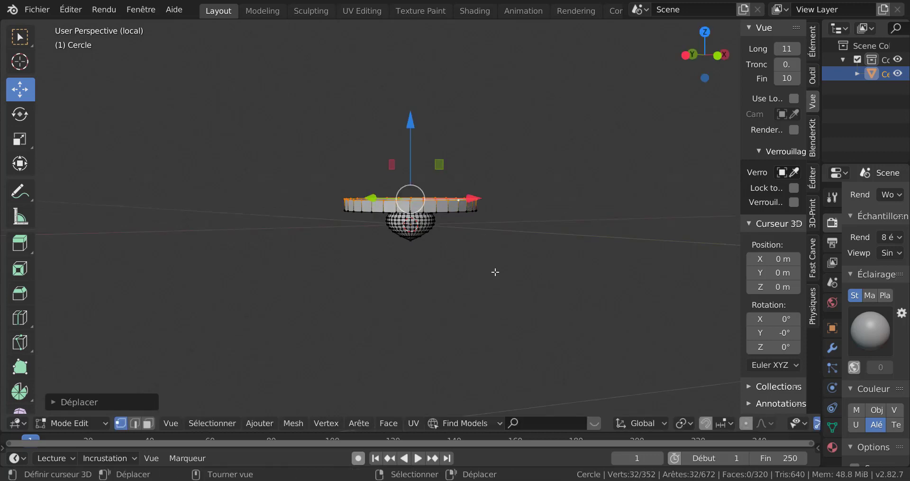
# - Extrude the first tier's rim outward into a narrow ledge and up along Z to form the second tier
pyautogui.press('e')
pyautogui.press('s')
pyautogui.click(513, 276)
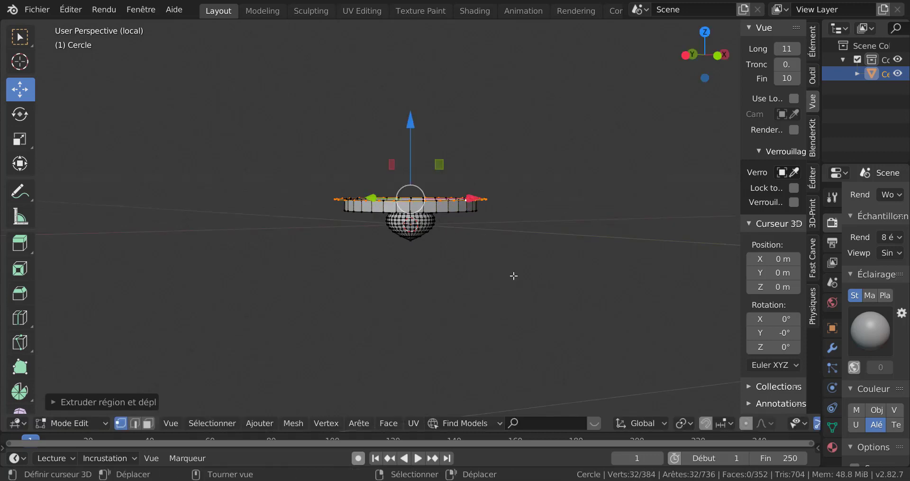
pyautogui.moveTo(513, 275); pyautogui.dragTo(512, 302, button='middle')
pyautogui.press('e')
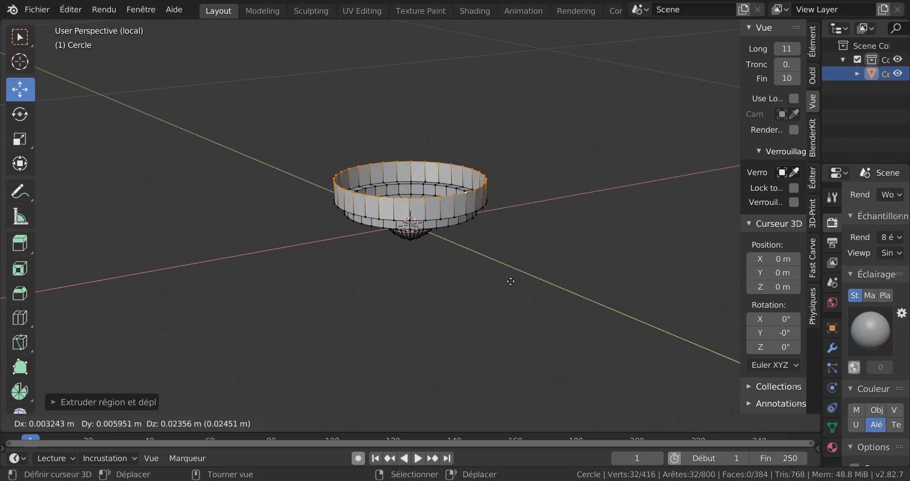
pyautogui.press('z')
pyautogui.click(511, 291)
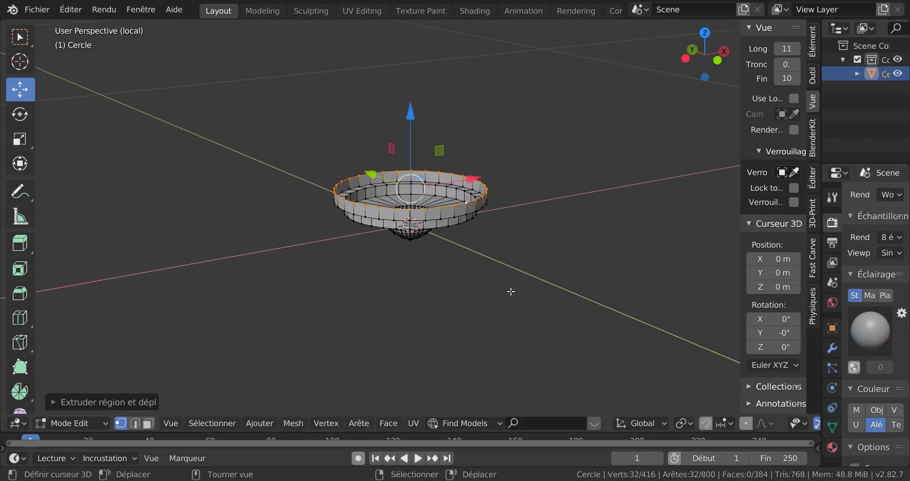
# - Extrude the second tier's rim outward into a narrow ledge and up along Z to form the third tier
pyautogui.press('e')
pyautogui.press('s')
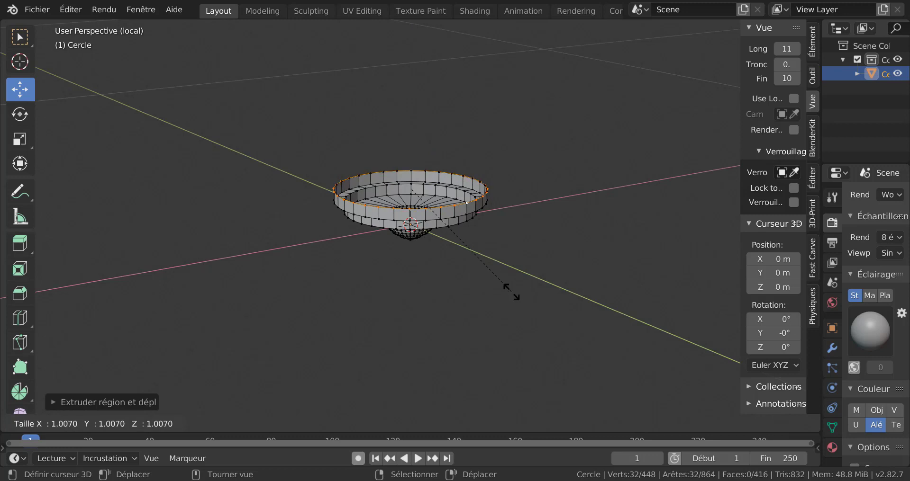
pyautogui.click(529, 302)
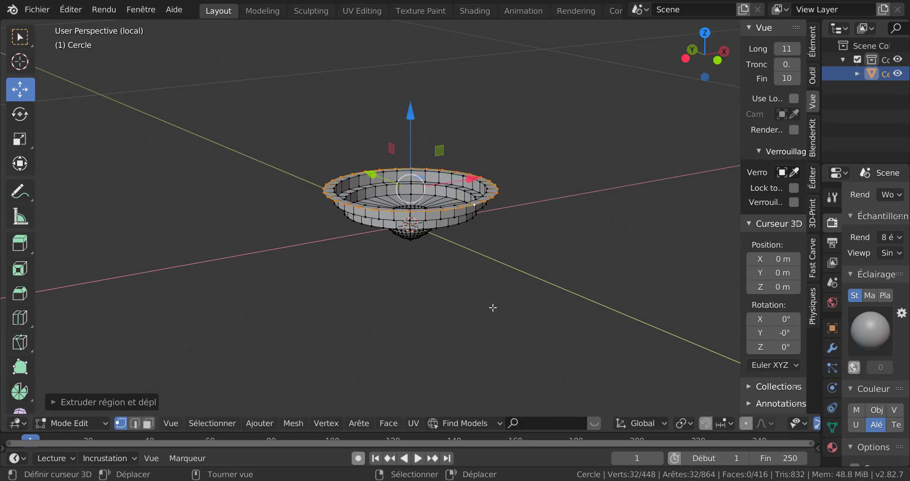
pyautogui.press('e')
pyautogui.press('z')
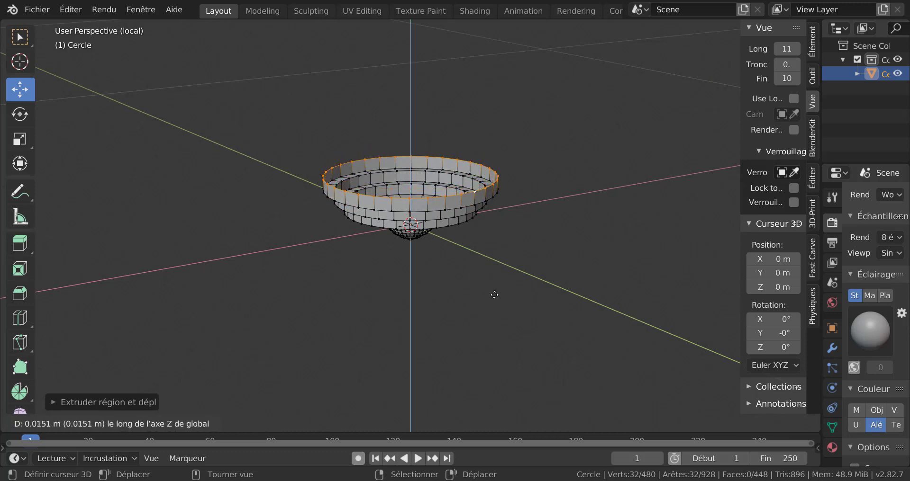
pyautogui.click(495, 297)
# - Extrude the third tier's rim outward into a narrow ledge and up along Z to form the fourth tier
pyautogui.press('e')
pyautogui.press('s')
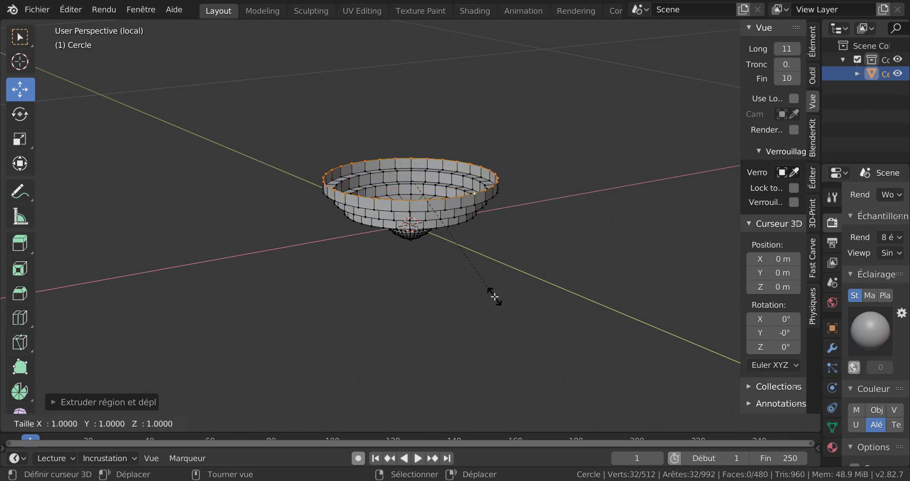
pyautogui.click(515, 304)
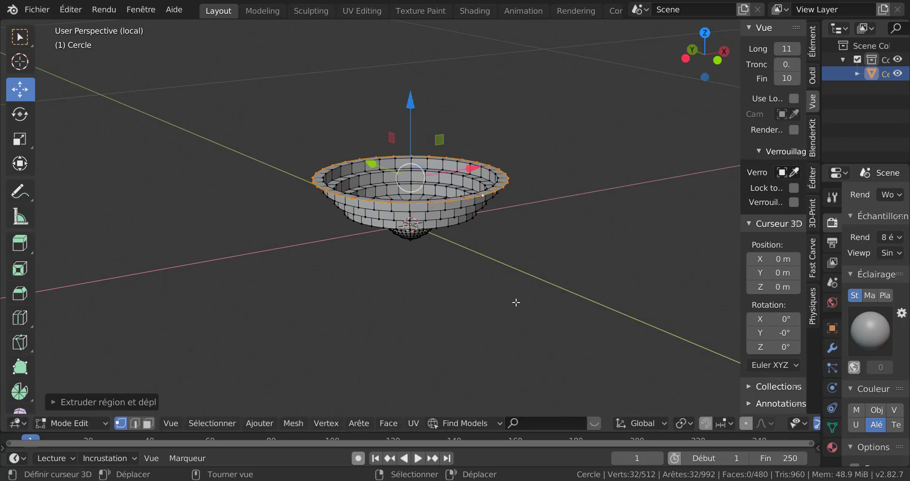
pyautogui.press('e')
pyautogui.press('z')
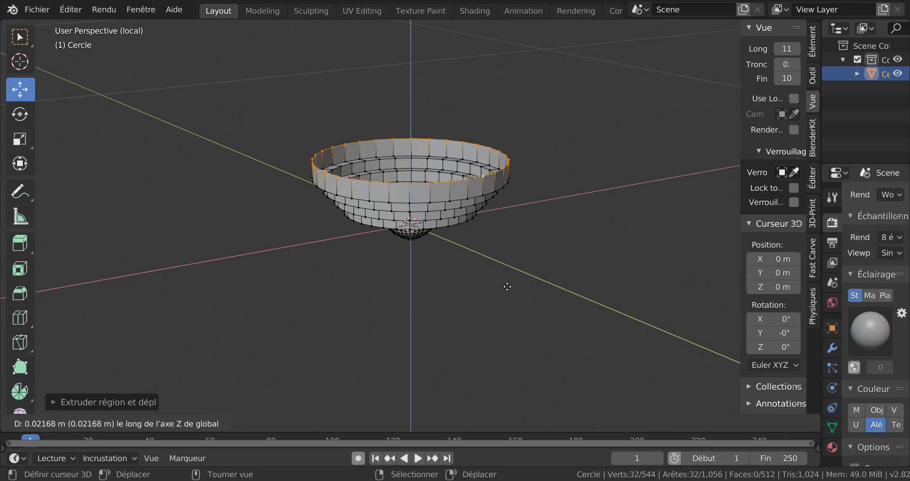
pyautogui.click(500, 294)
# - Select the entire mesh and stretch it along Z with the Scale tool, checking the shape in Object Mode
pyautogui.moveTo(497, 297); pyautogui.dragTo(492, 276, button='middle')
pyautogui.press('Tab')
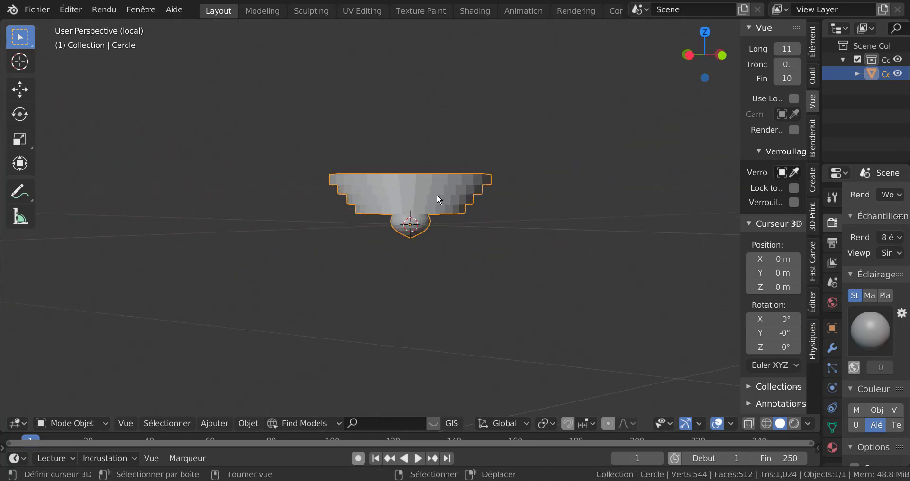
pyautogui.press('Tab')
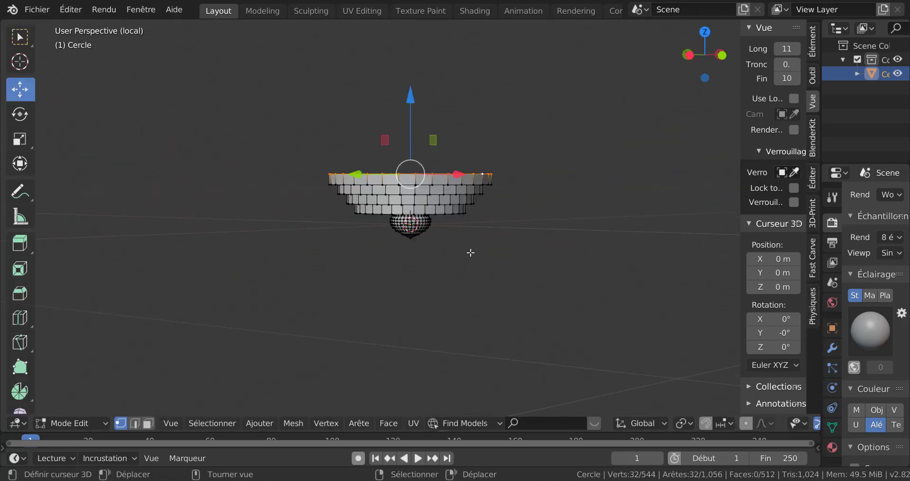
pyautogui.press('a')
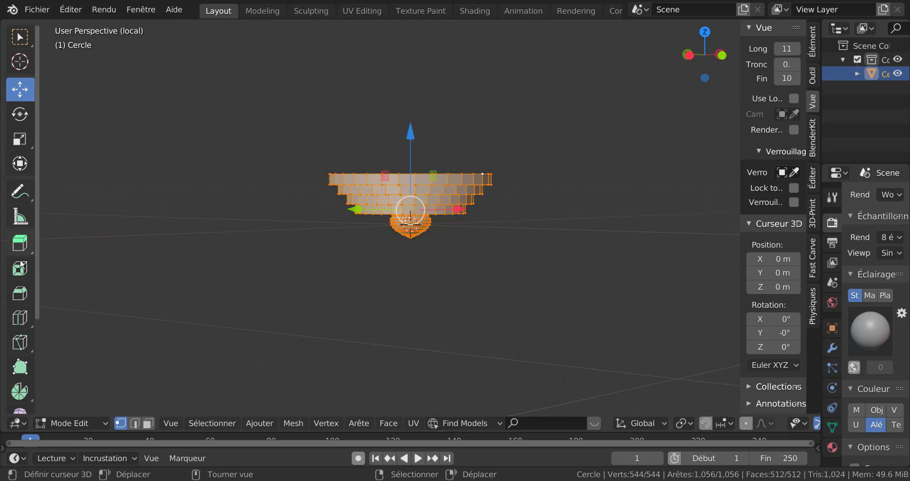
pyautogui.click(19, 139)
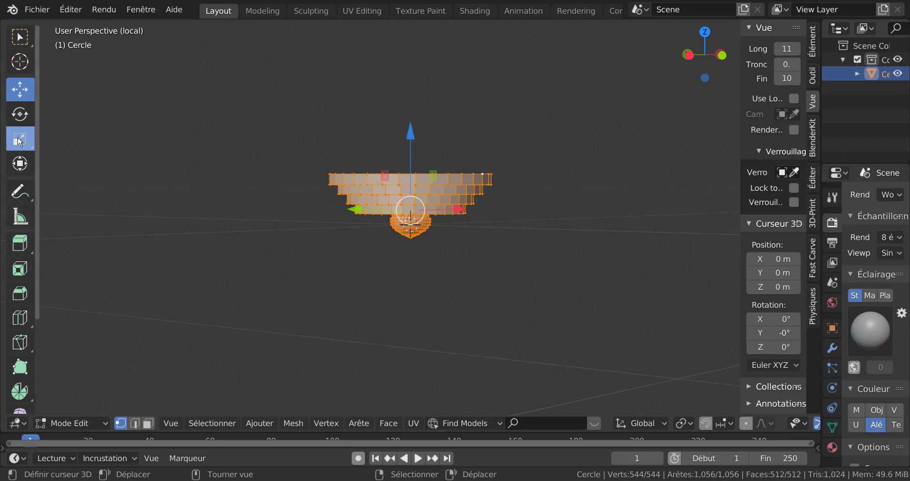
pyautogui.moveTo(416, 137); pyautogui.dragTo(415, 104)
pyautogui.press('Tab')
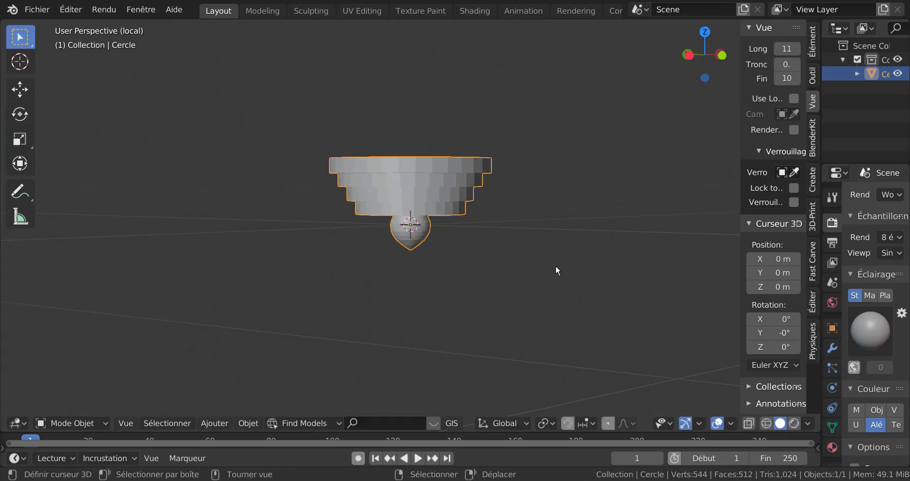
pyautogui.moveTo(555, 266); pyautogui.dragTo(456, 256, button='middle')
pyautogui.press('Tab')
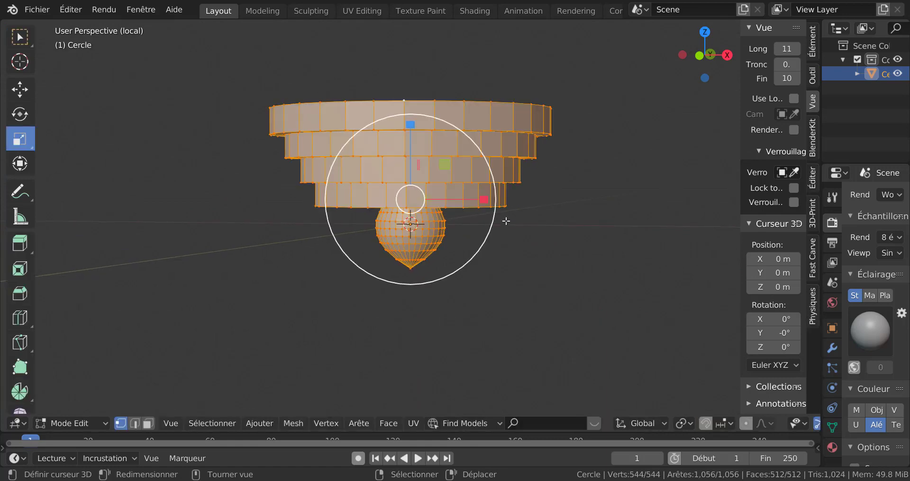
# - Select the lower outer edge loops of all four tiers and bevel them with an offset of about 0.006 m
pyautogui.moveTo(525, 218); pyautogui.dragTo(487, 221, button='middle')
pyautogui.hotkey('alt', 'a')
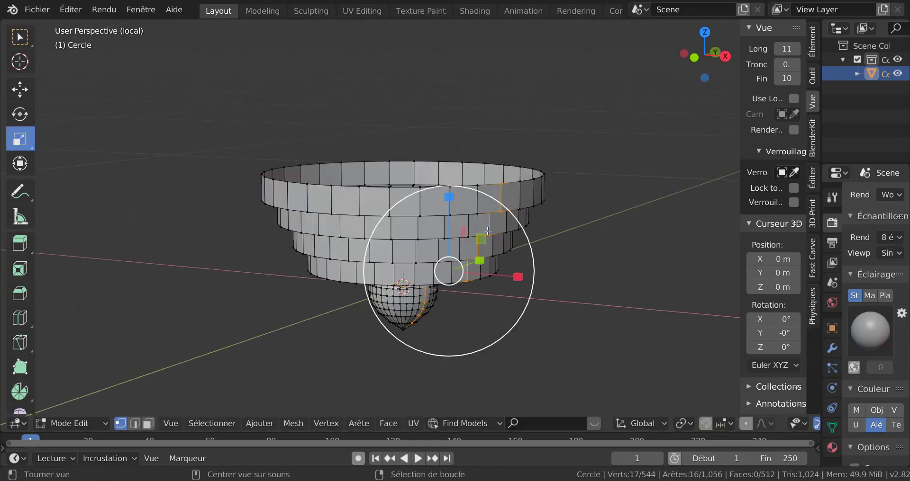
pyautogui.keyDown('alt'); pyautogui.click(489, 210); pyautogui.keyUp('alt')
pyautogui.moveTo(489, 210)
pyautogui.mouseDown(button='middle')
pyautogui.moveTo(481, 220)
pyautogui.moveTo(474, 208)
pyautogui.mouseUp(button='middle')
pyautogui.keyDown('alt'); pyautogui.keyDown('shift'); pyautogui.click(475, 210); pyautogui.keyUp('shift'); pyautogui.keyUp('alt')
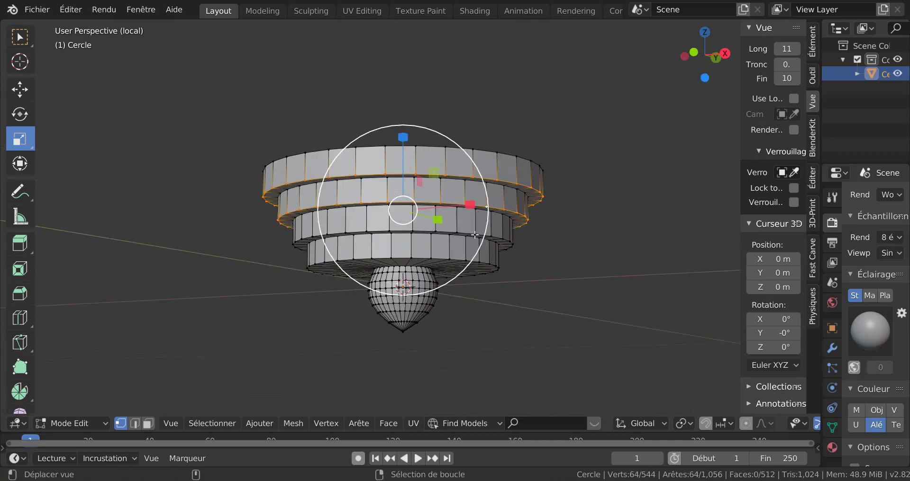
pyautogui.keyDown('alt'); pyautogui.keyDown('shift'); pyautogui.click(466, 233); pyautogui.keyUp('shift'); pyautogui.keyUp('alt')
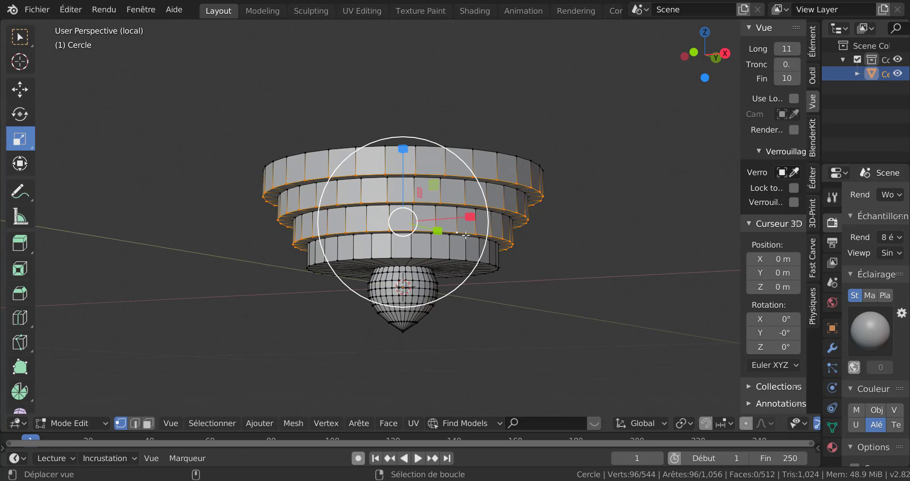
pyautogui.keyDown('alt'); pyautogui.keyDown('shift'); pyautogui.click(469, 259); pyautogui.keyUp('shift'); pyautogui.keyUp('alt')
pyautogui.moveTo(528, 257); pyautogui.dragTo(542, 280, button='middle')
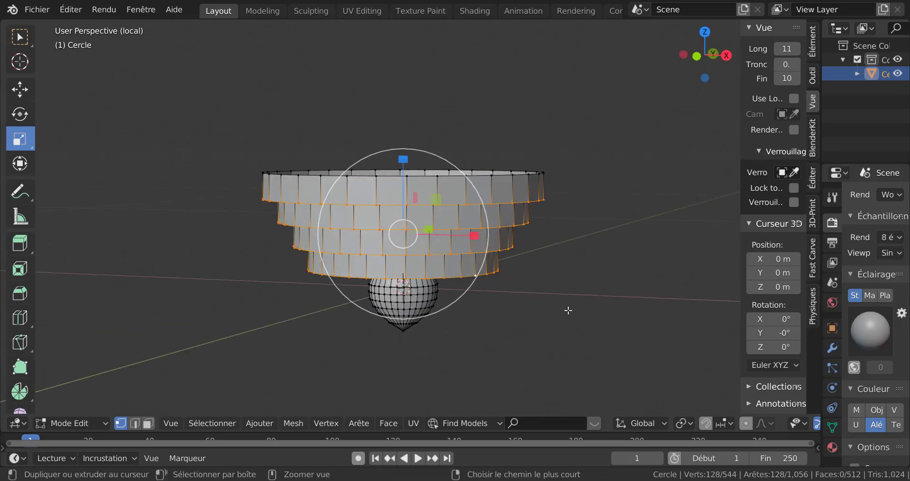
pyautogui.hotkey('ctrl', 'b')
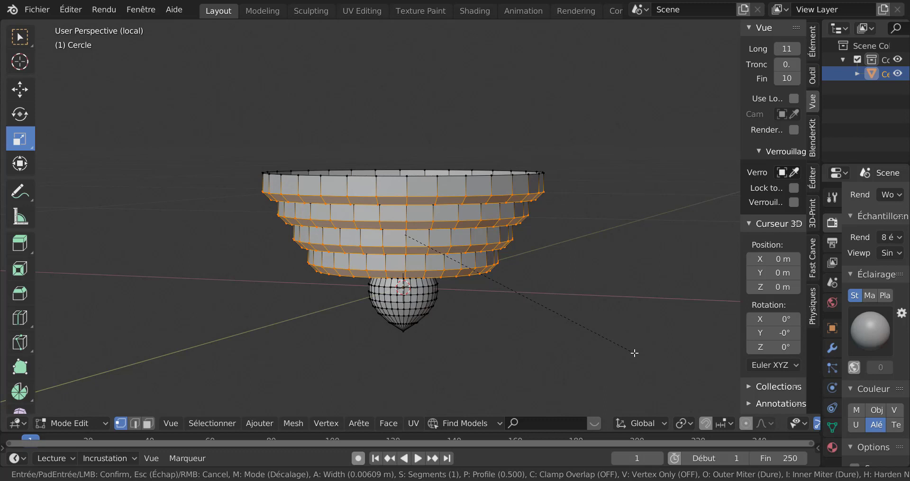
pyautogui.click(635, 353)
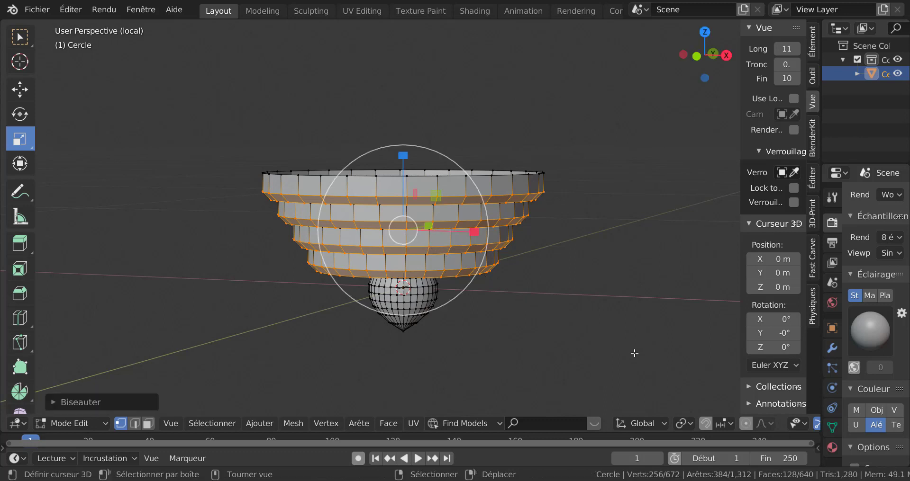
# - Enable a custom profile for the bevel and choose the cornice molding preset (Moulure en corniche)
pyautogui.click(101, 404)
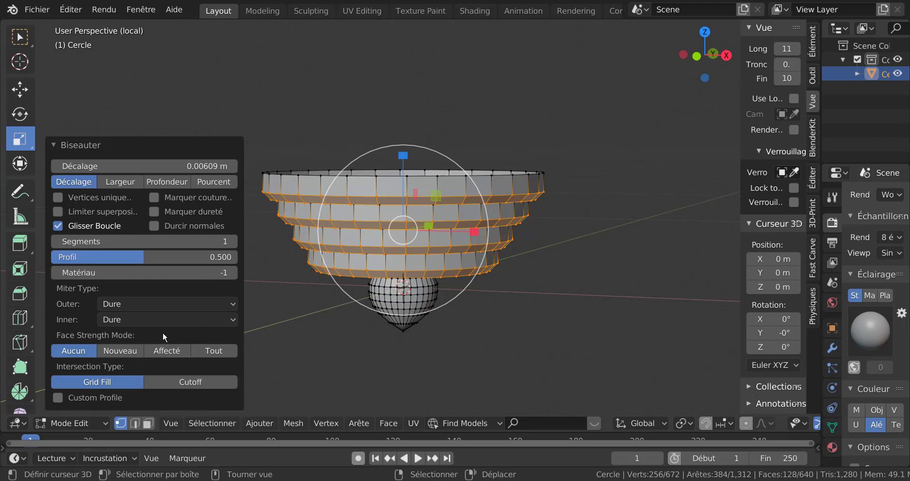
pyautogui.click(55, 395)
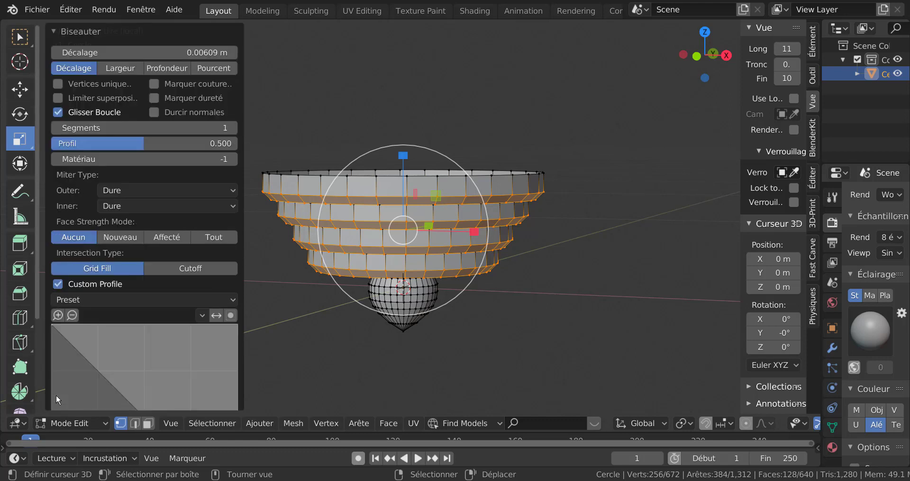
pyautogui.click(109, 300)
pyautogui.click(135, 300)
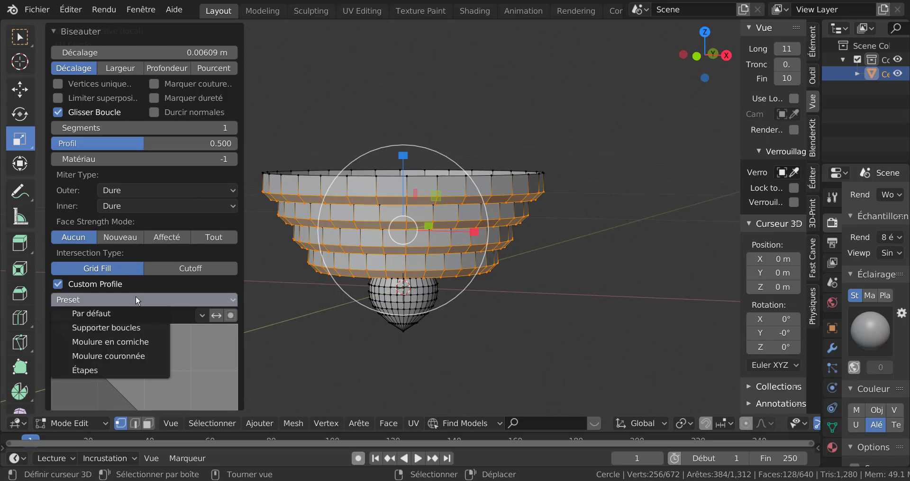
pyautogui.click(117, 341)
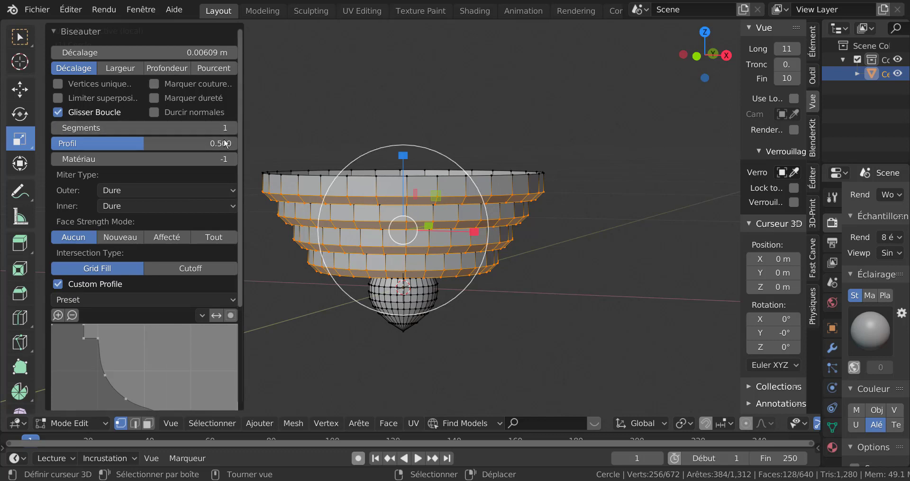
# - Set the bevel's segments to 20 and check the molded tier edges in Object Mode
pyautogui.moveTo(201, 128); pyautogui.dragTo(210, 127)
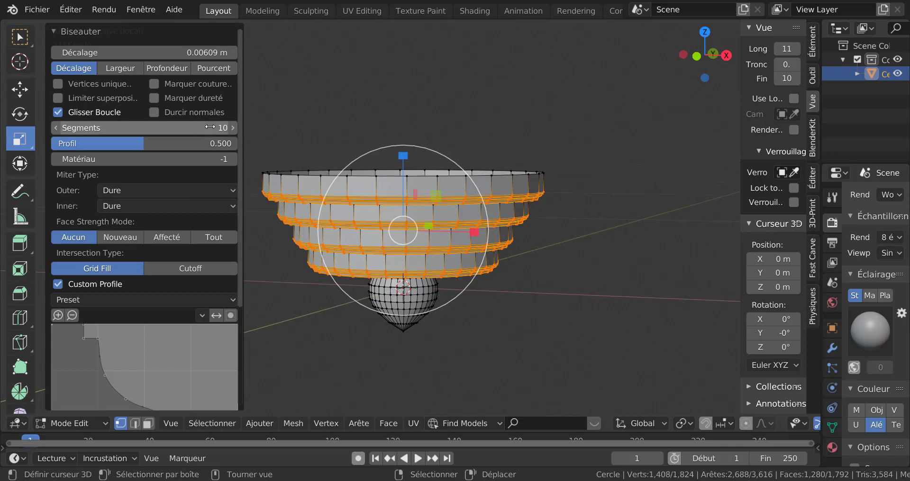
pyautogui.click(211, 128)
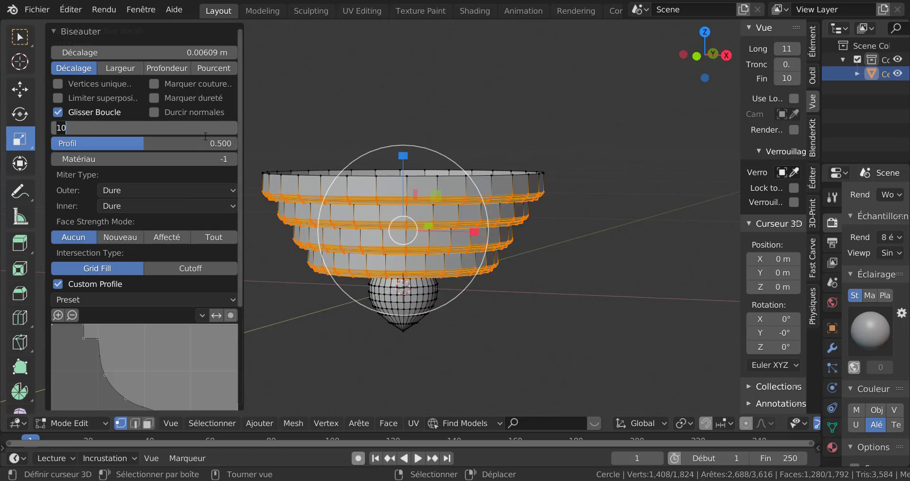
pyautogui.write('20')
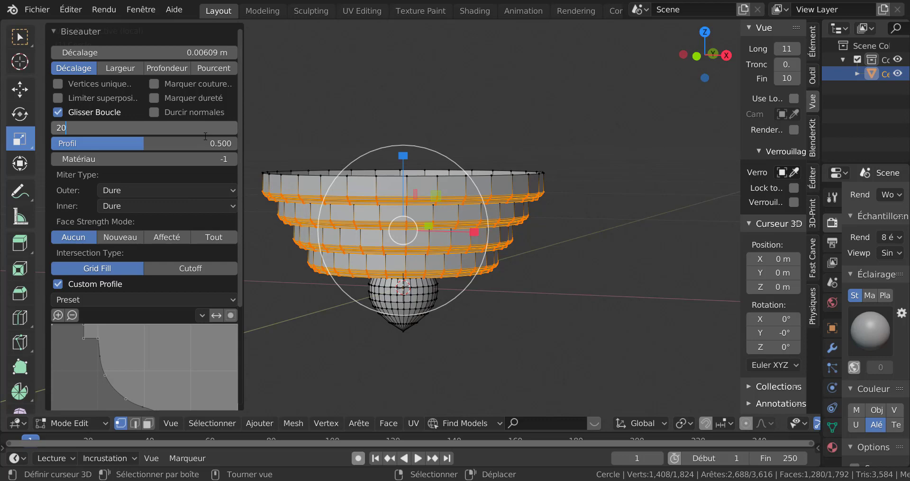
pyautogui.press('Return')
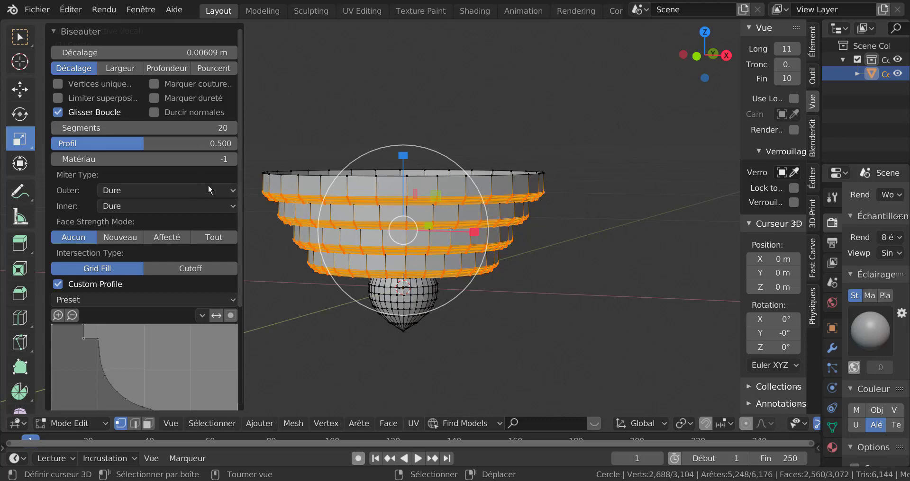
pyautogui.scroll(3, 563, 328)
pyautogui.scroll(2, 575, 317)
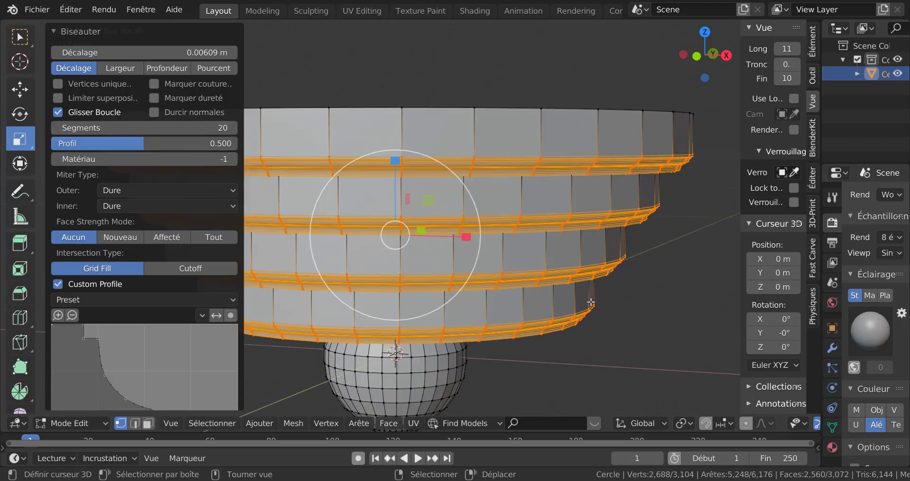
pyautogui.scroll(2, 658, 224)
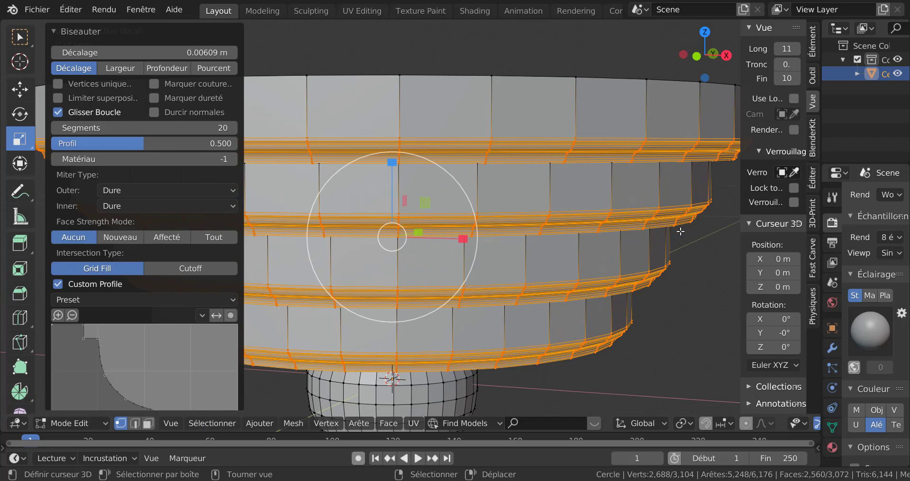
pyautogui.scroll(-6, 687, 307)
pyautogui.press('Tab')
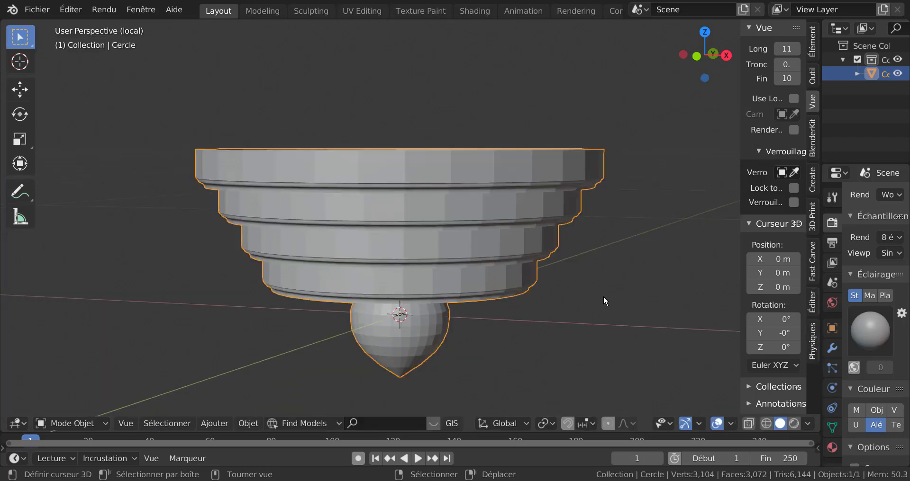
pyautogui.press('Tab')
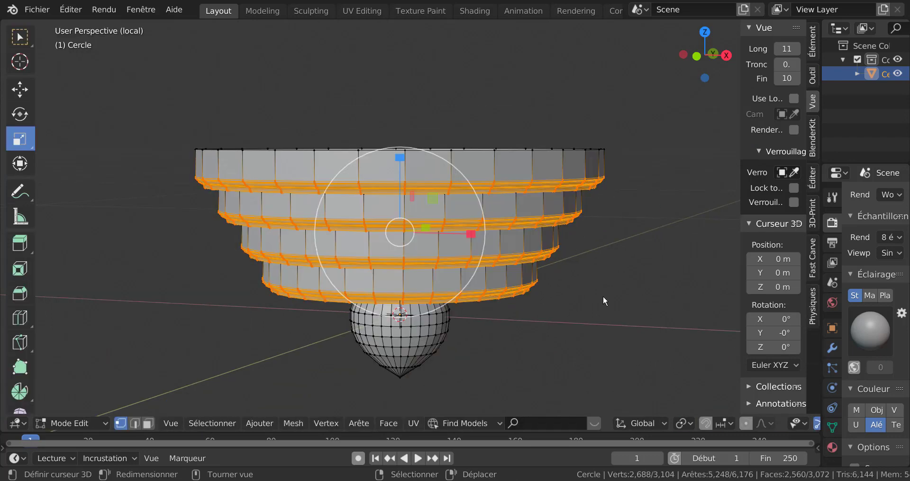
pyautogui.scroll(-3, 603, 301)
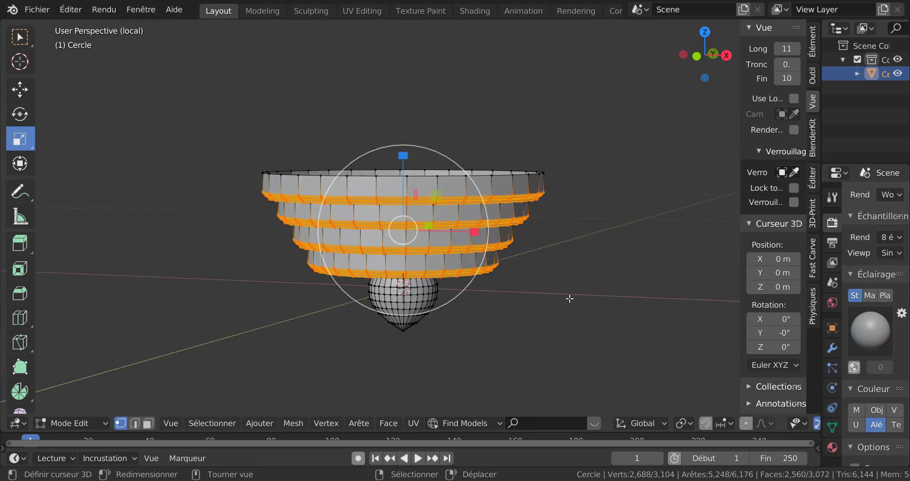
# - Apply smooth shading (Ombrage lissé) to the selected beveled faces under the tiers
pyautogui.moveTo(556, 301); pyautogui.dragTo(578, 297, button='middle')
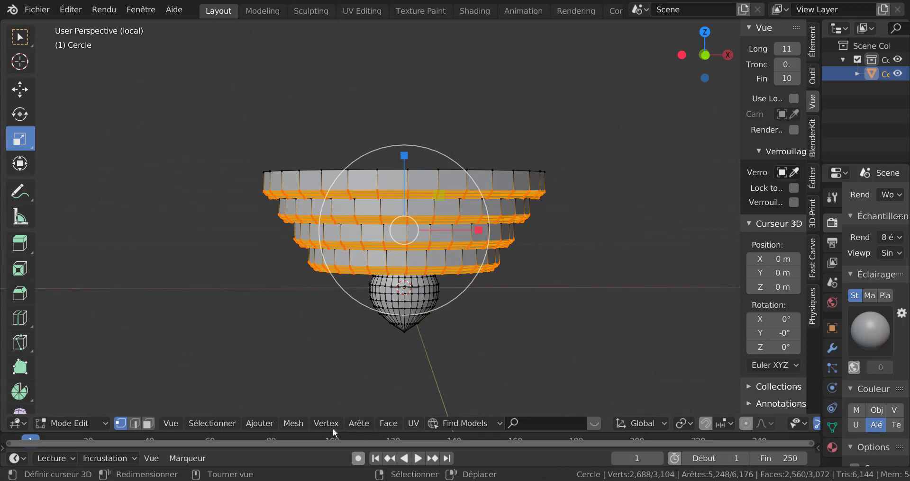
pyautogui.click(297, 424)
pyautogui.moveTo(358, 422)
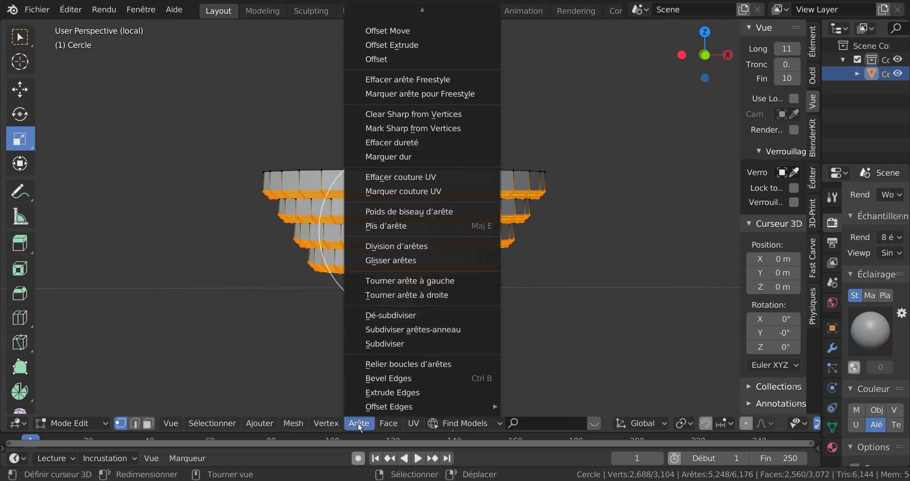
pyautogui.moveTo(390, 423)
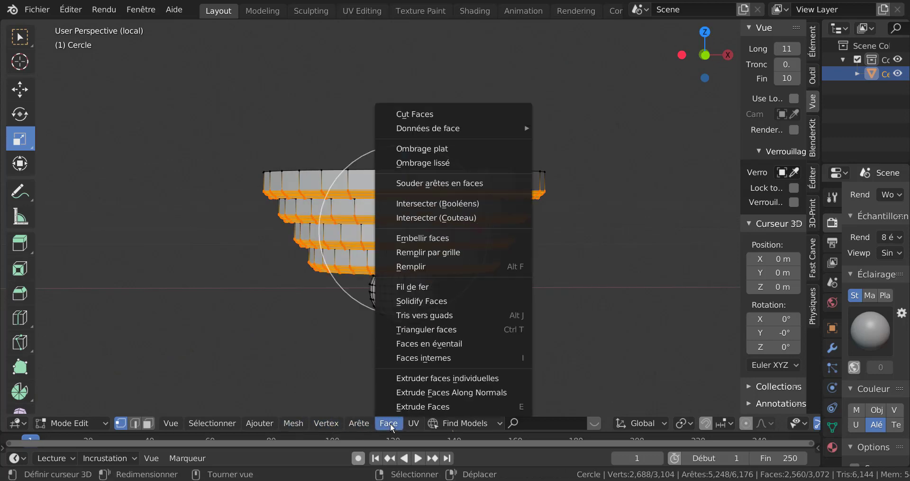
pyautogui.click(420, 164)
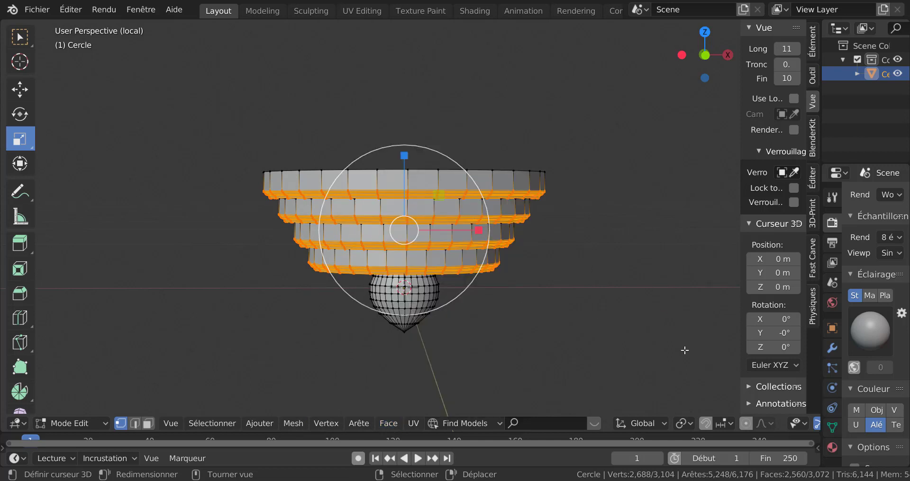
# - Widen the properties area, enable Auto Smooth (Auto-lisser) in the mesh's normals settings, and check the shading in Object Mode
pyautogui.moveTo(741, 315); pyautogui.dragTo(834, 309)
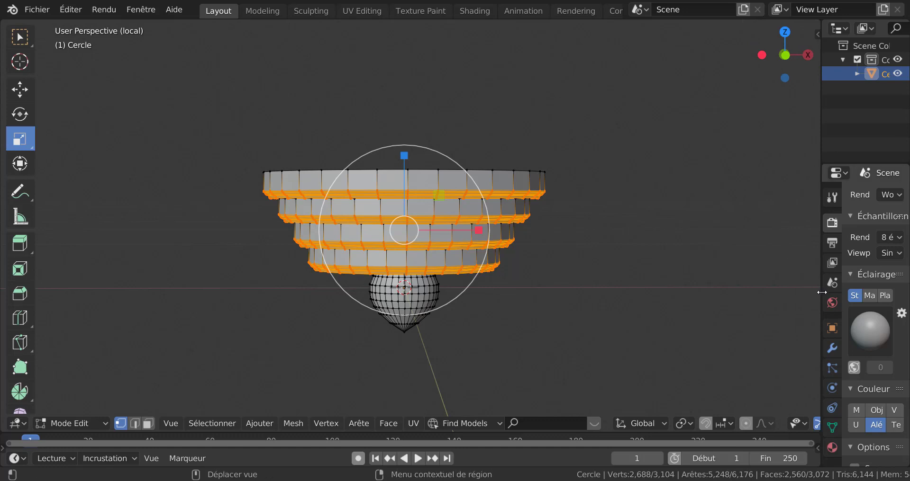
pyautogui.moveTo(820, 294); pyautogui.dragTo(711, 319)
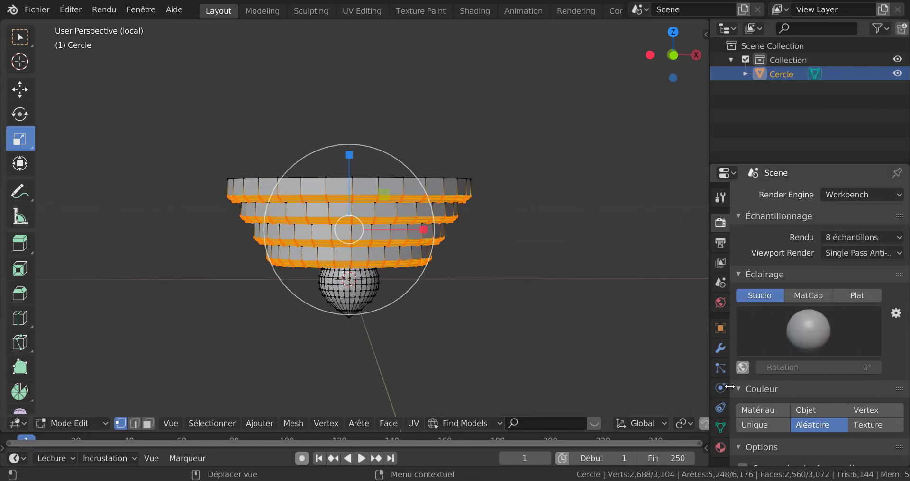
pyautogui.click(721, 429)
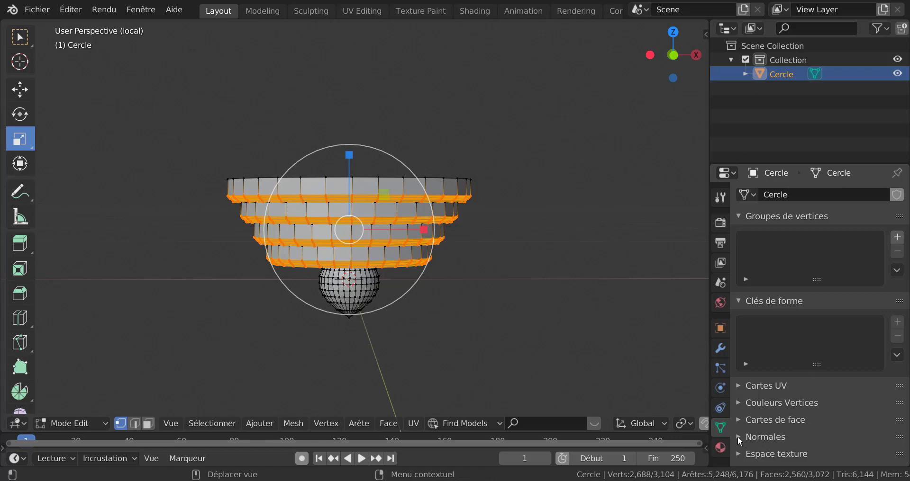
pyautogui.click(737, 436)
pyautogui.scroll(-3, 765, 409)
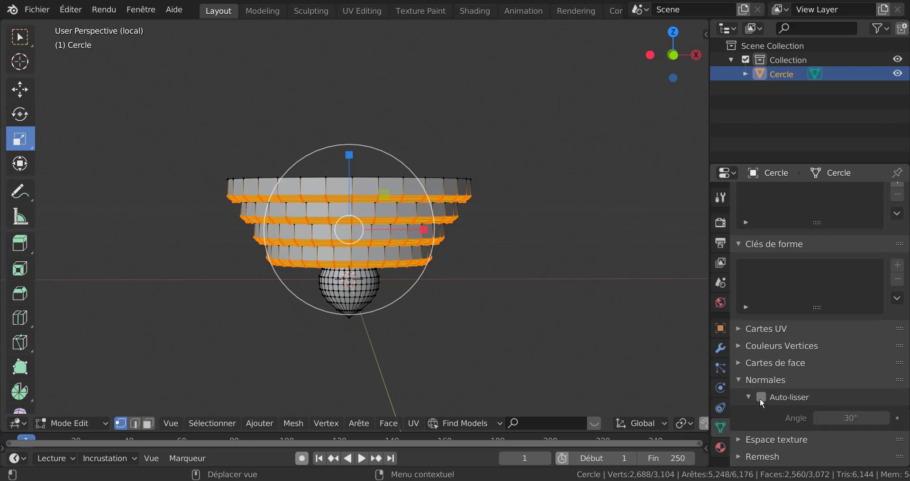
pyautogui.click(760, 397)
pyautogui.press('Tab')
pyautogui.scroll(1, 365, 212)
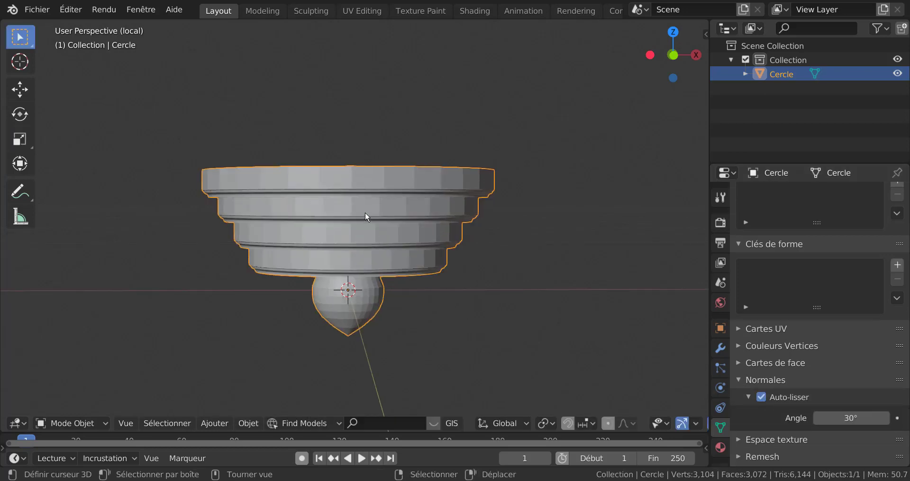
# - Select the top tier's ring of side faces in face mode and shade it smooth, checking the result in Object Mode
pyautogui.press('Tab')
pyautogui.keyDown('shift'); pyautogui.moveTo(527, 252); pyautogui.dragTo(529, 276, button='middle'); pyautogui.keyUp('shift')
pyautogui.click(149, 423)
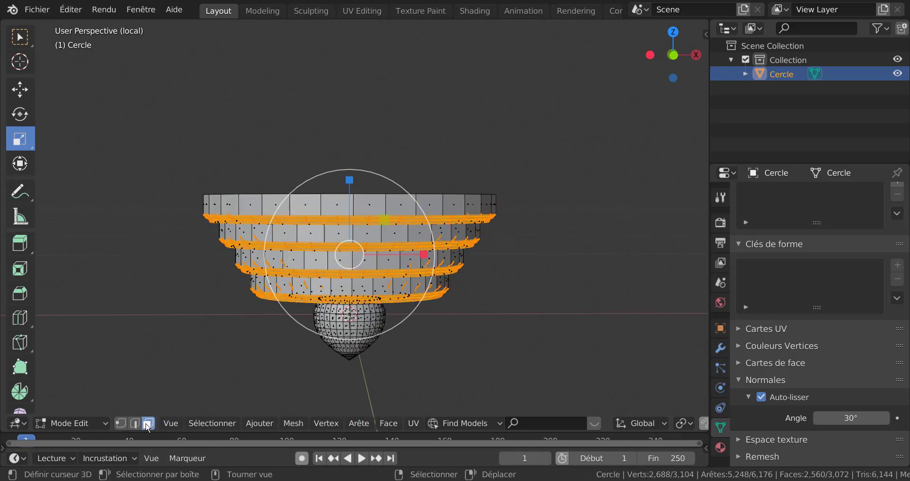
pyautogui.keyDown('alt'); pyautogui.click(420, 207); pyautogui.keyUp('alt')
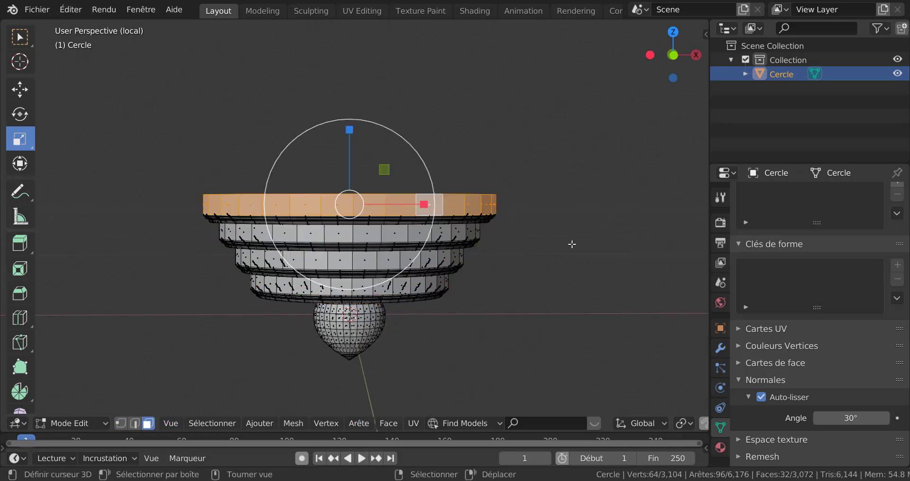
pyautogui.press('q')
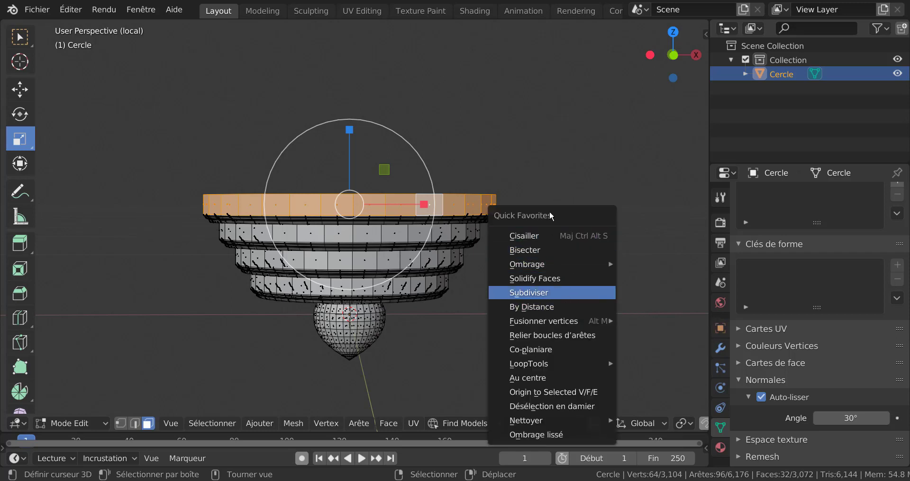
pyautogui.press('q')
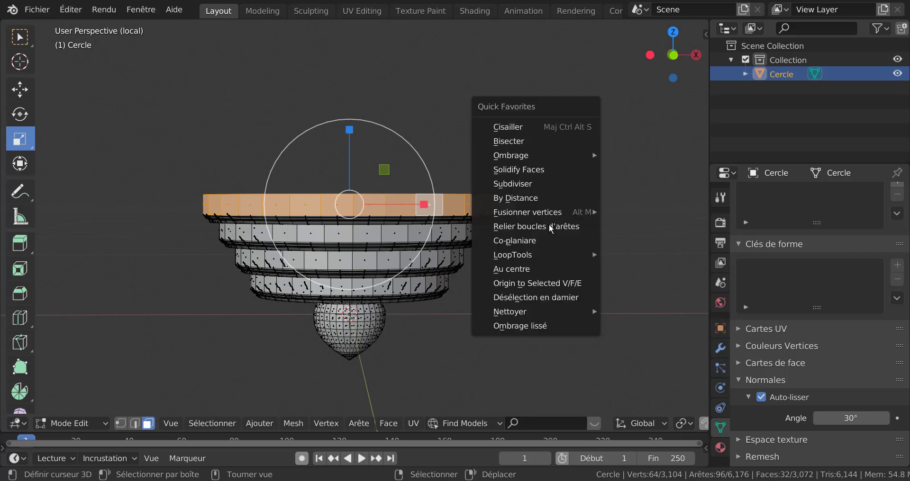
pyautogui.click(542, 327)
pyautogui.press('Tab')
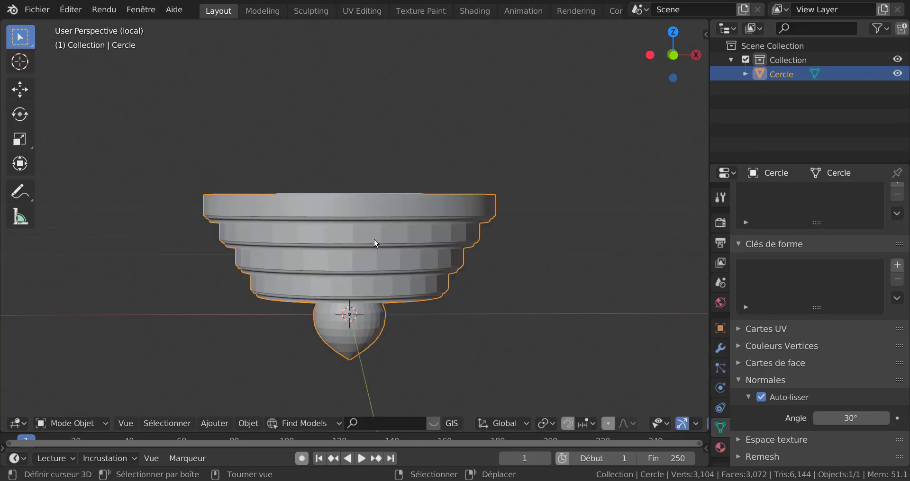
pyautogui.scroll(2, 357, 215)
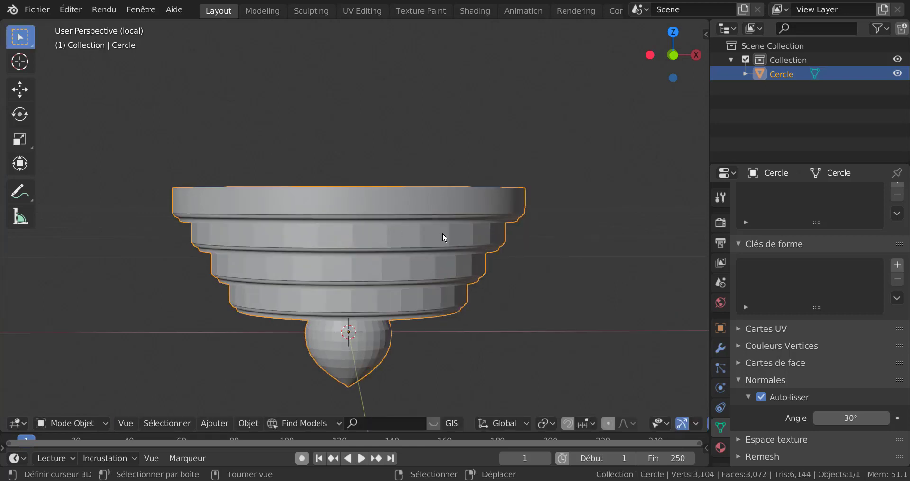
pyautogui.press('Tab')
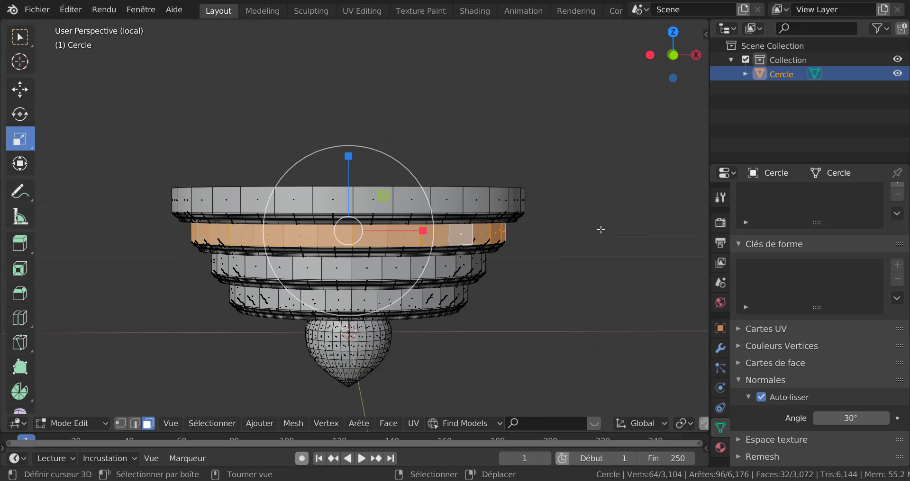
# - Apply smooth shading (Ombrage lissé) to the side-face rings of the second and third tiers from the top
pyautogui.scroll(-1, 600, 230)
pyautogui.press('q')
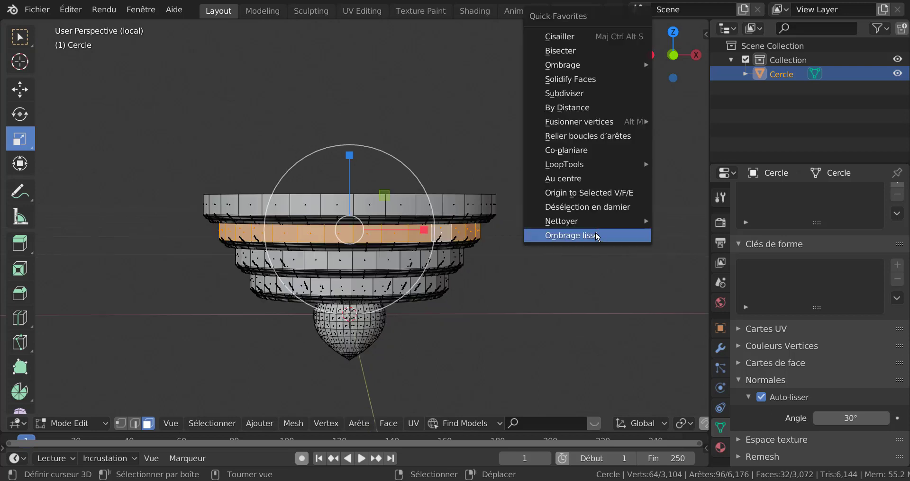
pyautogui.click(596, 236)
pyautogui.keyDown('alt'); pyautogui.rightClick(433, 260); pyautogui.keyUp('alt')
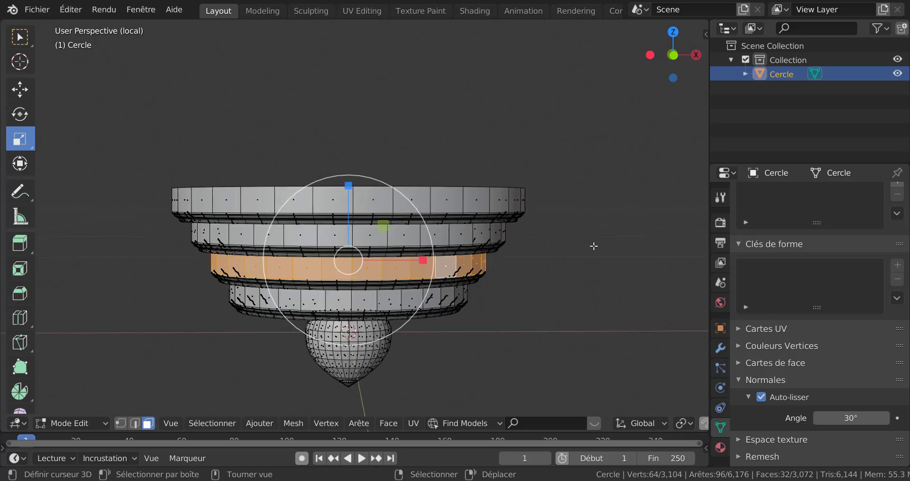
pyautogui.press('q')
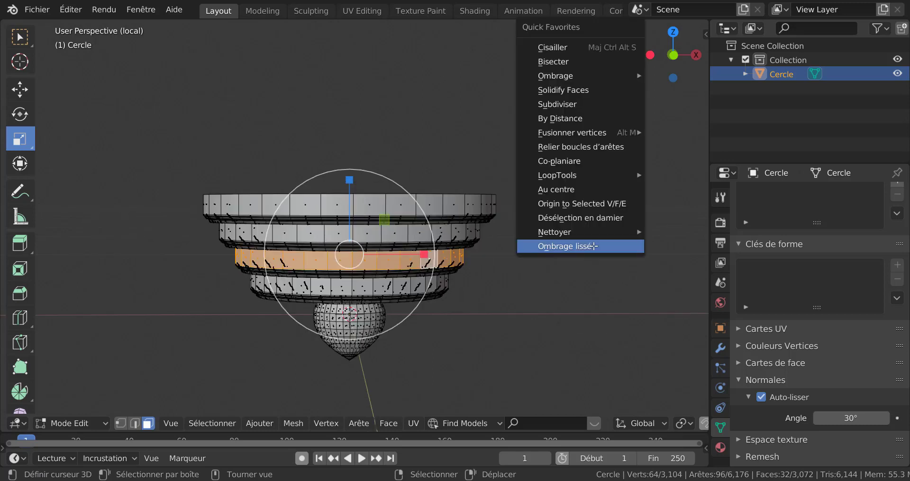
pyautogui.click(593, 245)
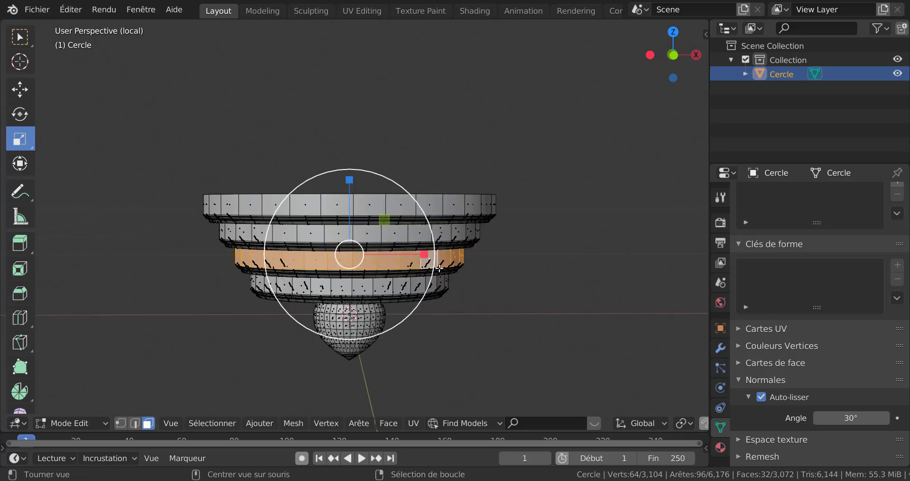
# - Try to shade the lowest tier's ring of side faces smooth and check the result in Object Mode
pyautogui.keyDown('alt'); pyautogui.click(434, 285); pyautogui.keyUp('alt')
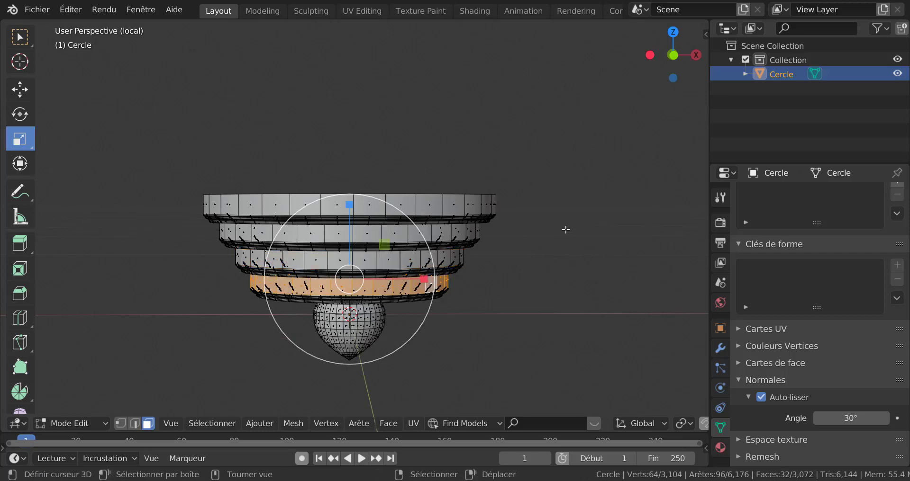
pyautogui.press('x')
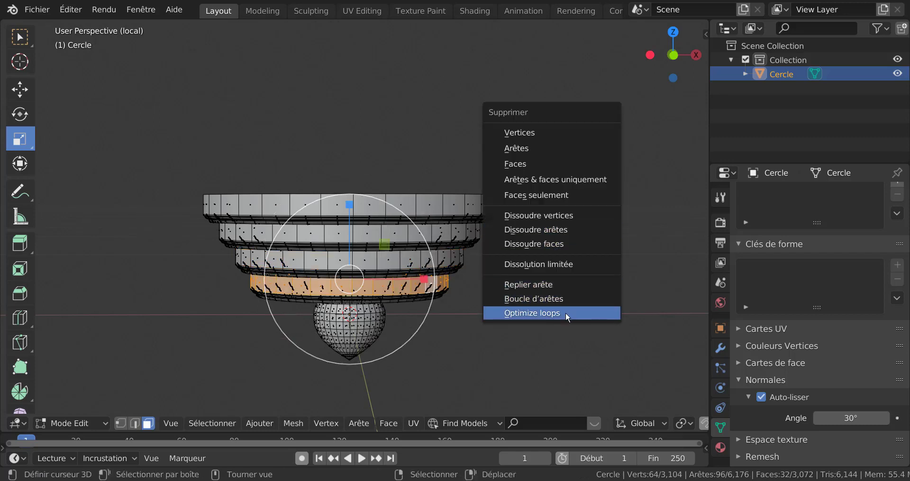
pyautogui.hotkey('alt', 'a')
pyautogui.press('q')
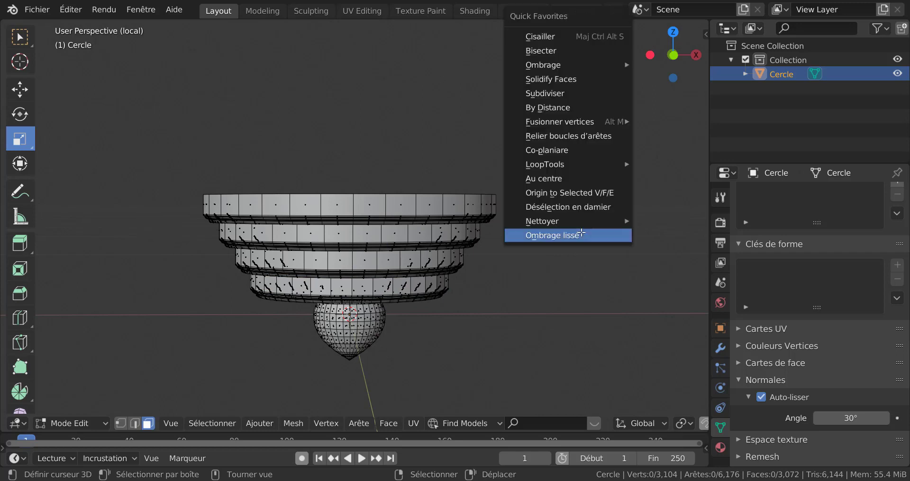
pyautogui.click(582, 236)
pyautogui.press('Tab')
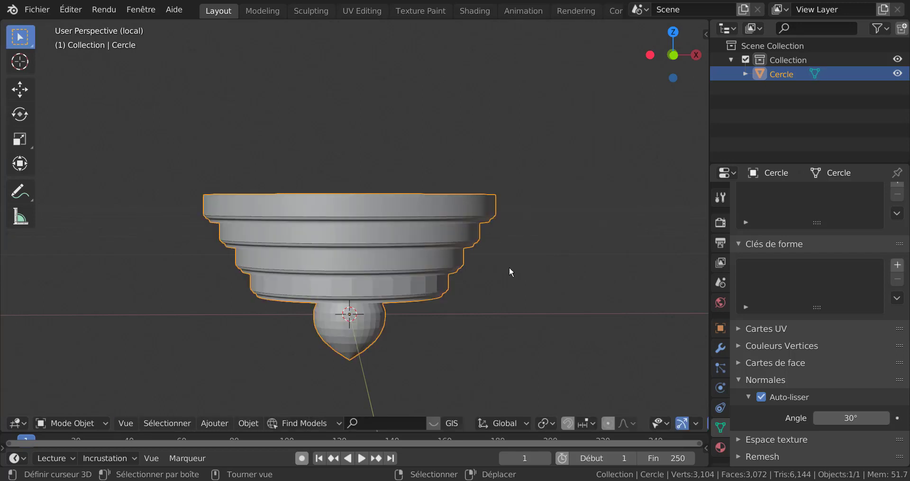
# - Select the lowest tier's ring of side faces again, shade it smooth, and check the result in Object Mode
pyautogui.press('Tab')
pyautogui.keyDown('alt'); pyautogui.click(408, 284); pyautogui.keyUp('alt')
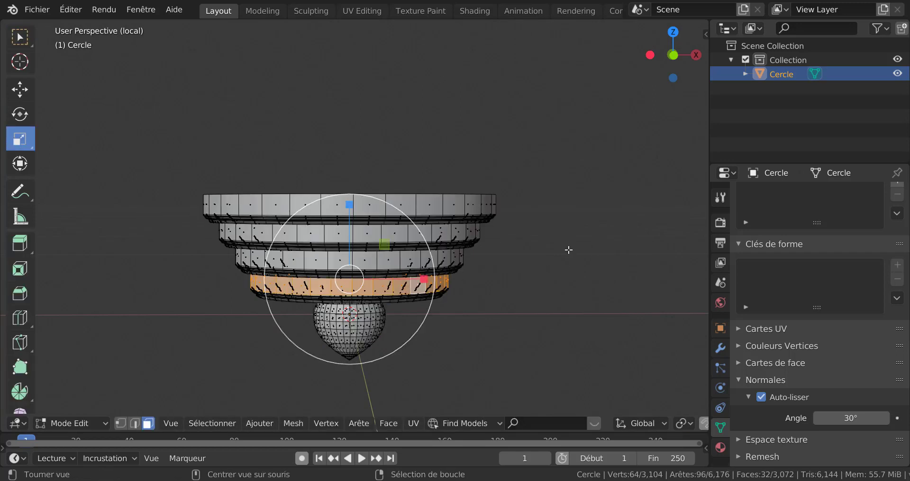
pyautogui.press('q')
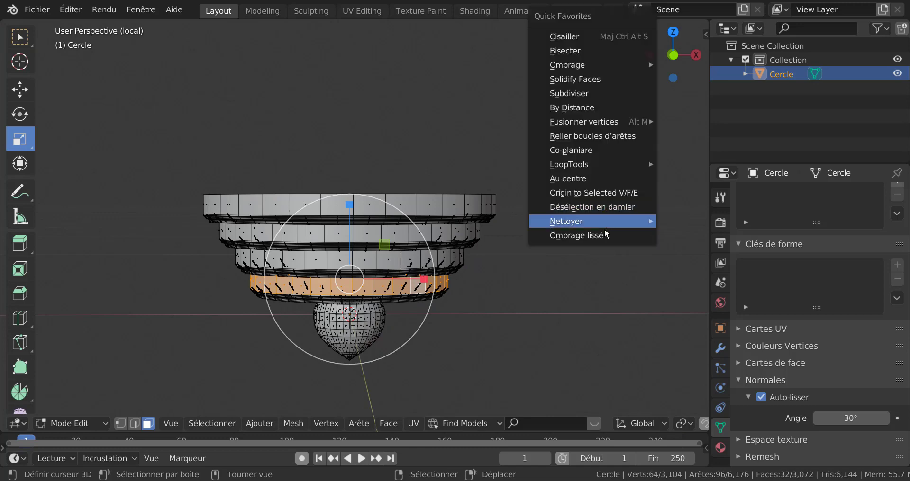
pyautogui.click(606, 236)
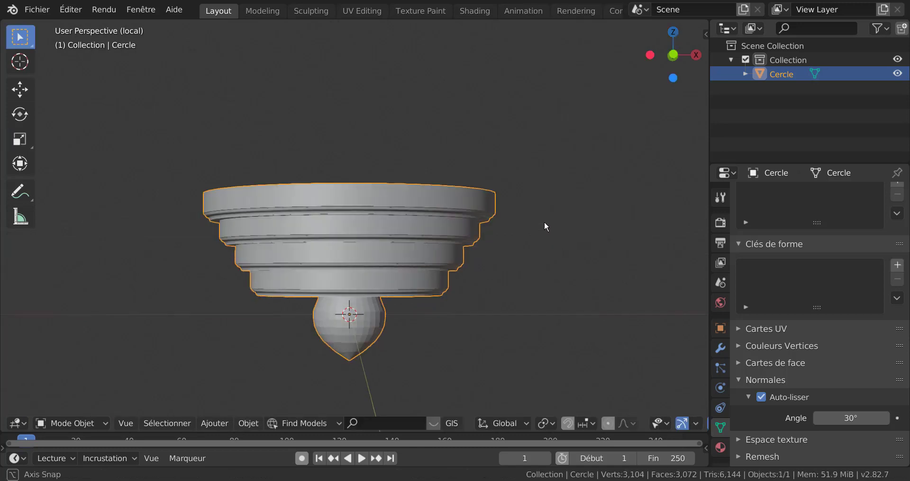
# - Select all faces of the pointed base in front view with X-ray enabled, shade them smooth, and inspect the turret in Object Mode
pyautogui.press('Tab')
pyautogui.scroll(4, 398, 309)
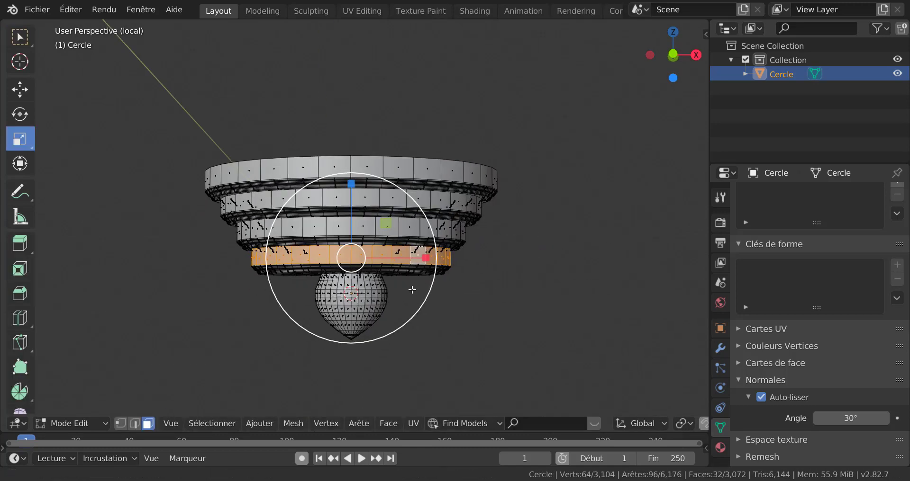
pyautogui.moveTo(408, 269); pyautogui.dragTo(417, 284, button='middle')
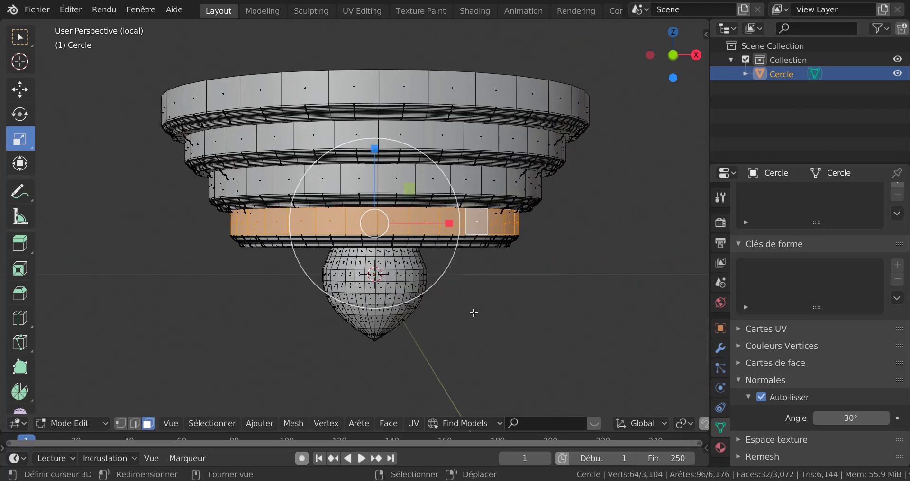
pyautogui.press('KP_1')
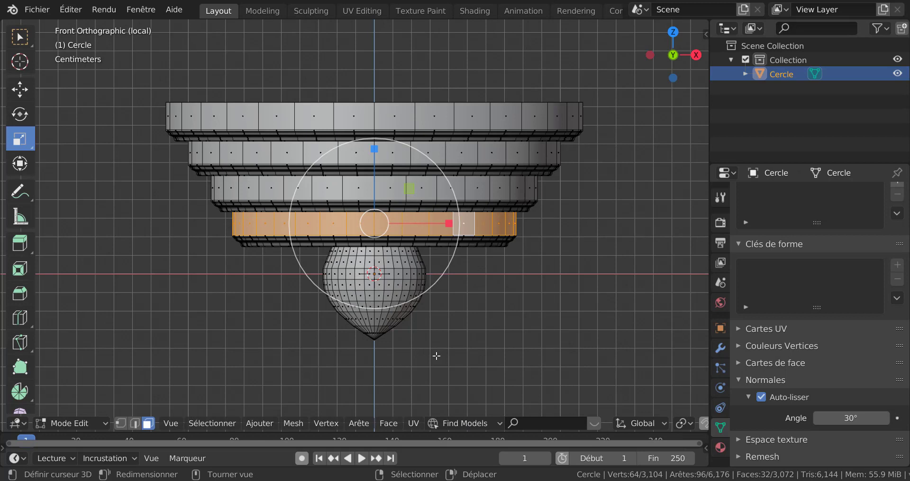
pyautogui.hotkey('alt', 'z')
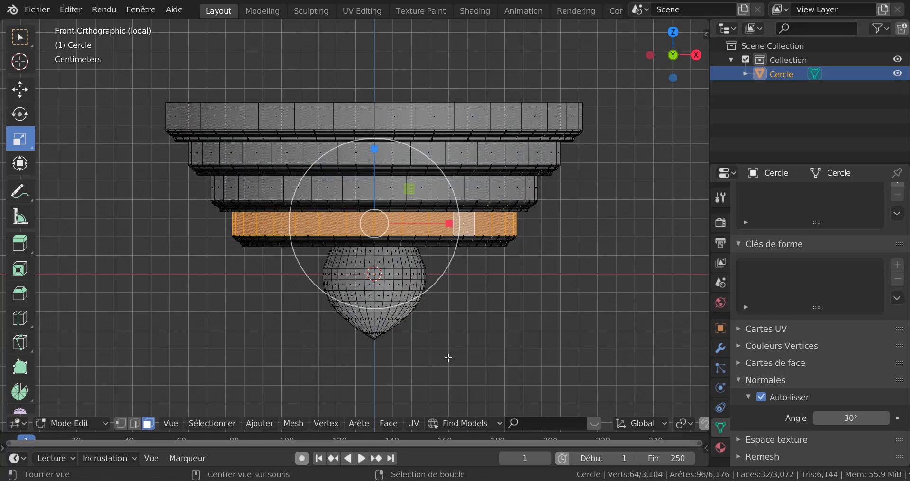
pyautogui.hotkey('alt', 'z')
pyautogui.hotkey('alt', 'z')
pyautogui.click(454, 356)
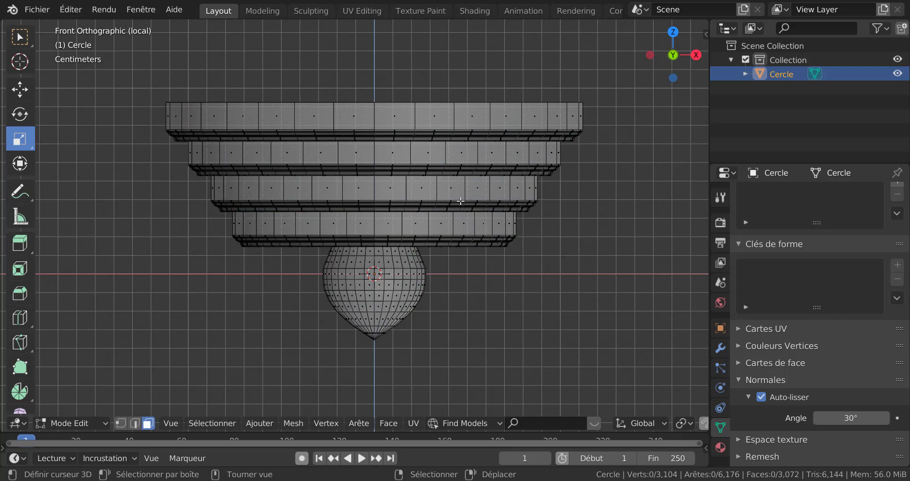
pyautogui.press('b')
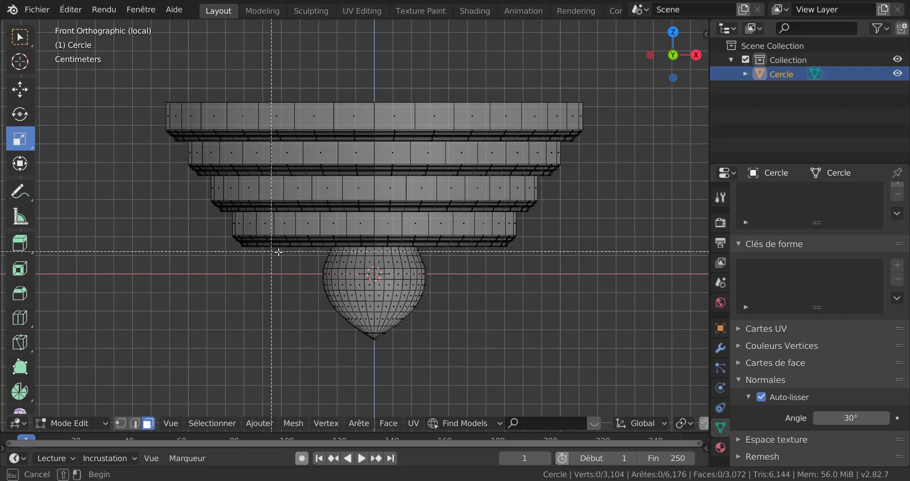
pyautogui.moveTo(304, 252); pyautogui.dragTo(474, 356)
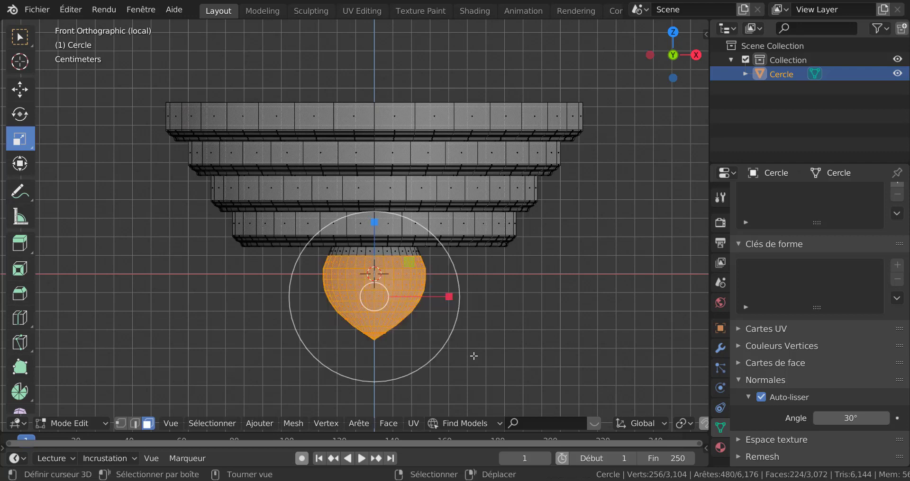
pyautogui.press('b')
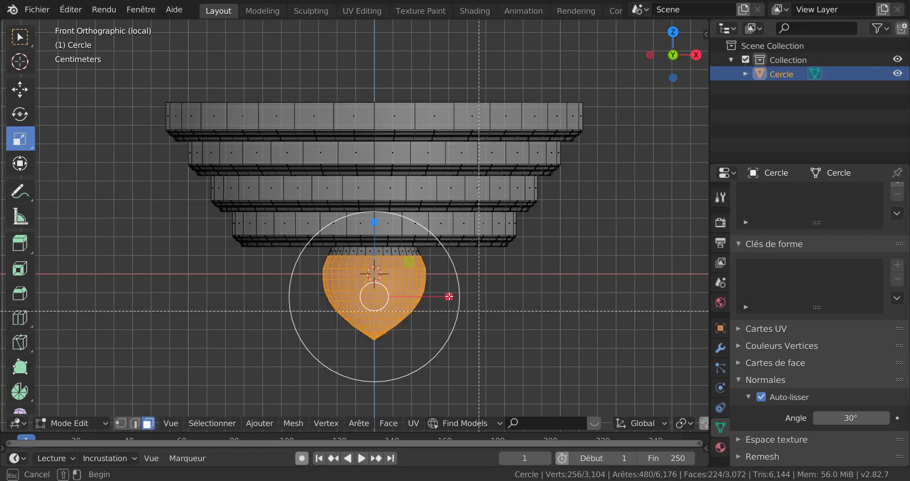
pyautogui.moveTo(321, 249); pyautogui.dragTo(538, 381)
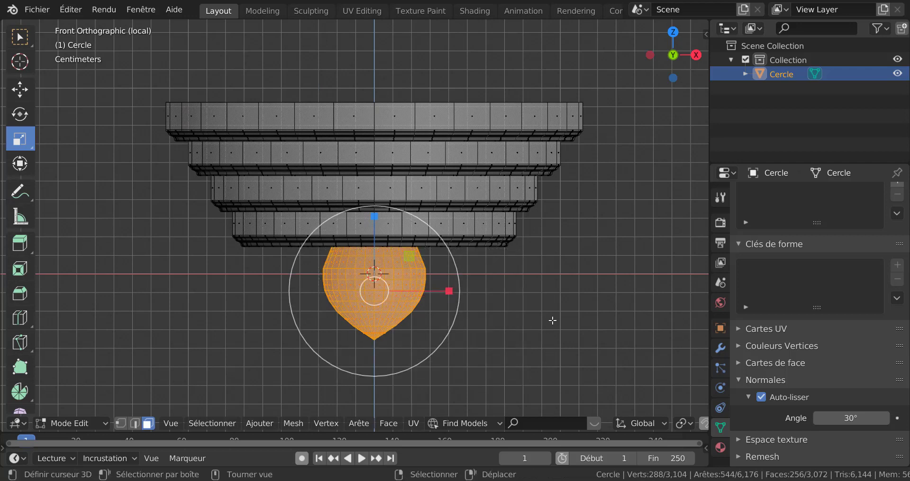
pyautogui.press('q')
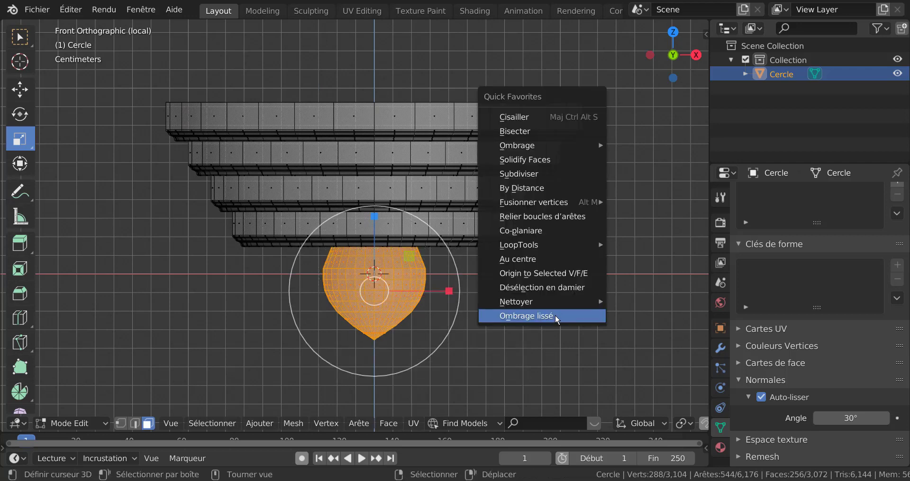
pyautogui.click(555, 316)
pyautogui.press('Tab')
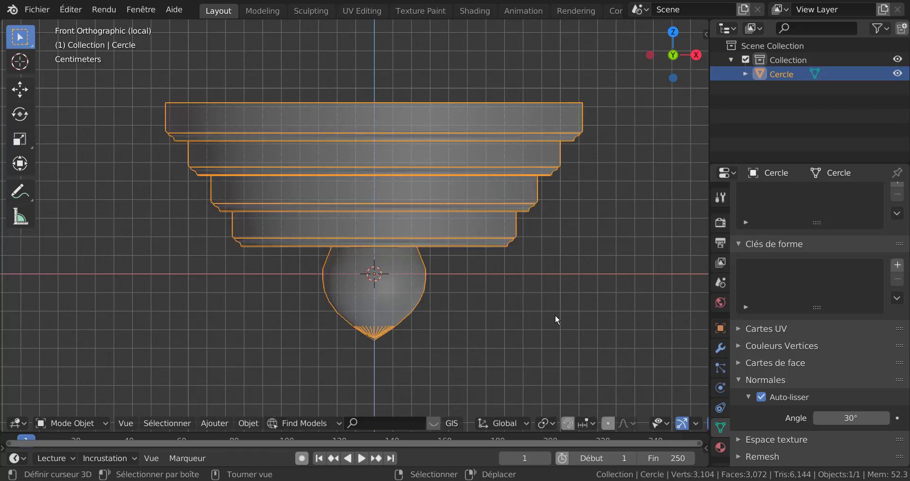
pyautogui.click(507, 334)
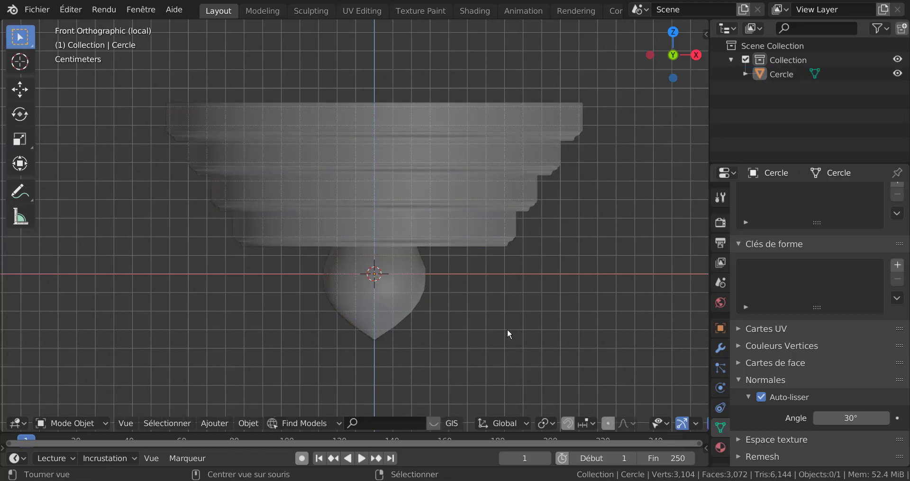
pyautogui.scroll(-3, 472, 334)
pyautogui.moveTo(472, 332); pyautogui.dragTo(417, 350, button='middle')
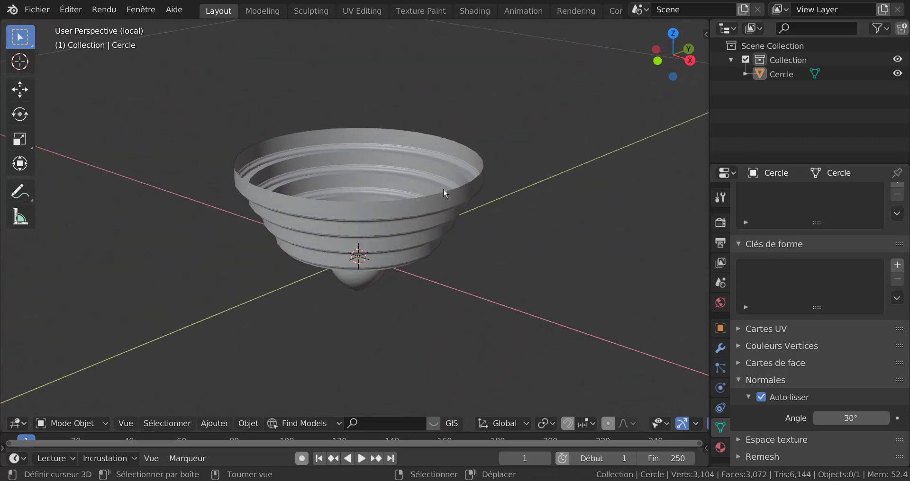
# - Select the top tier's upper edge loop in edge mode and extrude it outward with a scale of 1.115
pyautogui.press('Tab')
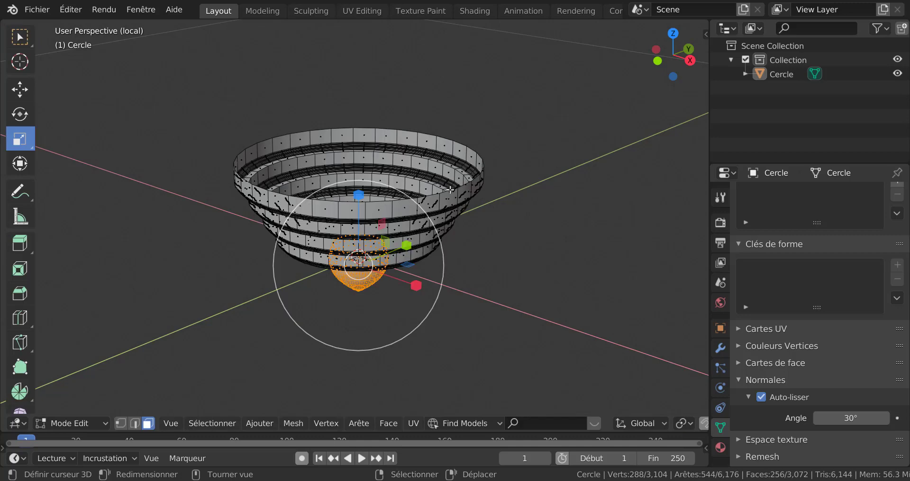
pyautogui.moveTo(518, 312); pyautogui.dragTo(523, 281, button='middle')
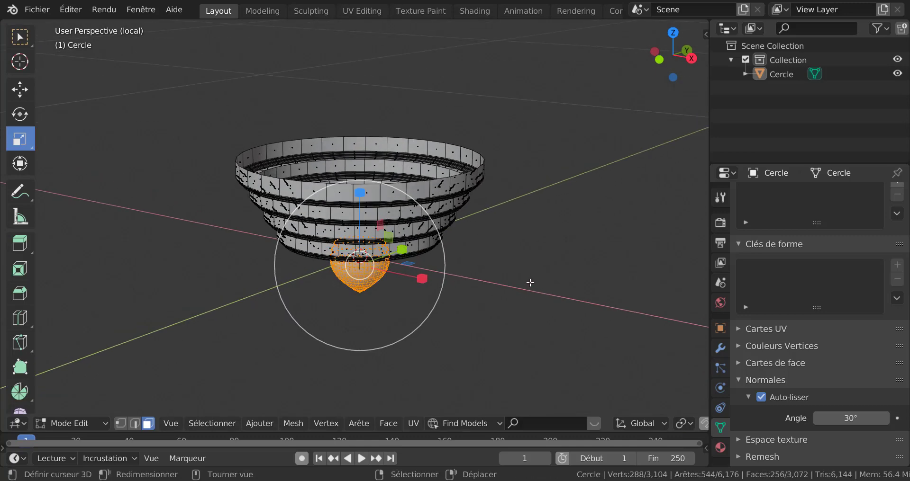
pyautogui.press('2')
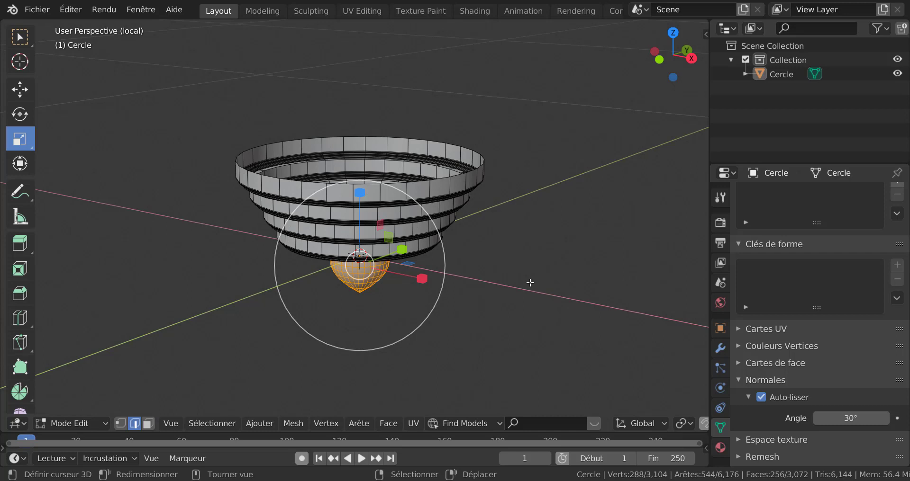
pyautogui.keyDown('alt'); pyautogui.click(439, 135); pyautogui.keyUp('alt')
pyautogui.scroll(-3, 443, 159)
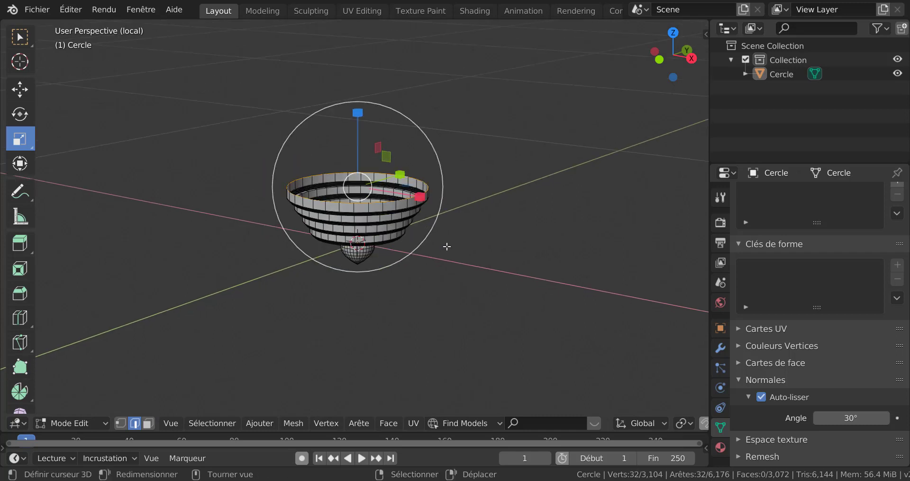
pyautogui.moveTo(449, 230); pyautogui.dragTo(459, 215, button='middle')
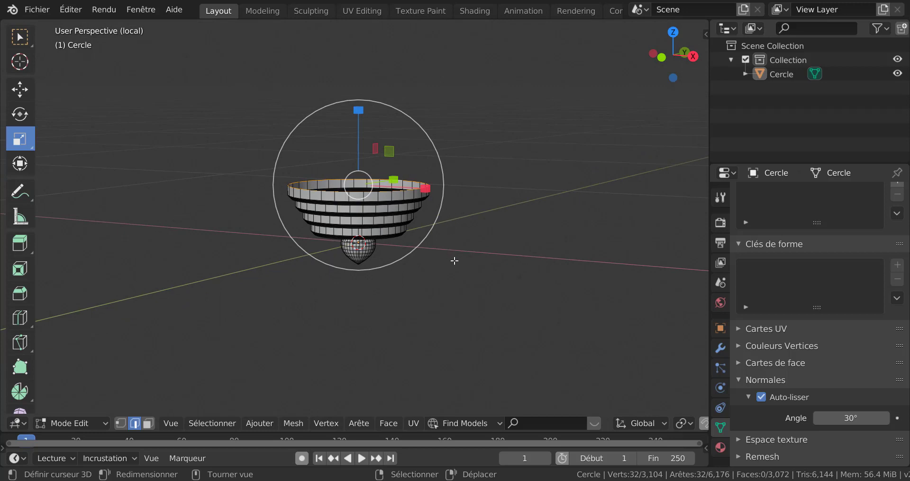
pyautogui.moveTo(456, 244); pyautogui.dragTo(450, 279, button='middle')
pyautogui.scroll(1, 451, 280)
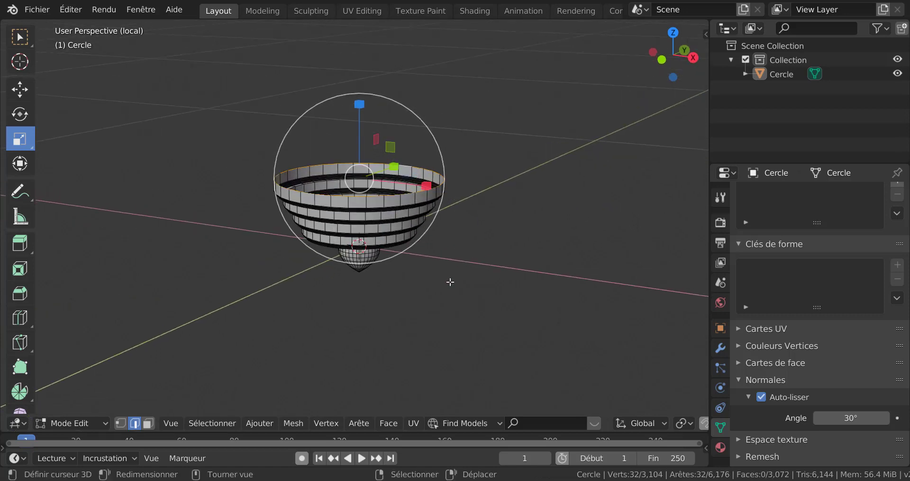
pyautogui.press('e')
pyautogui.press('s')
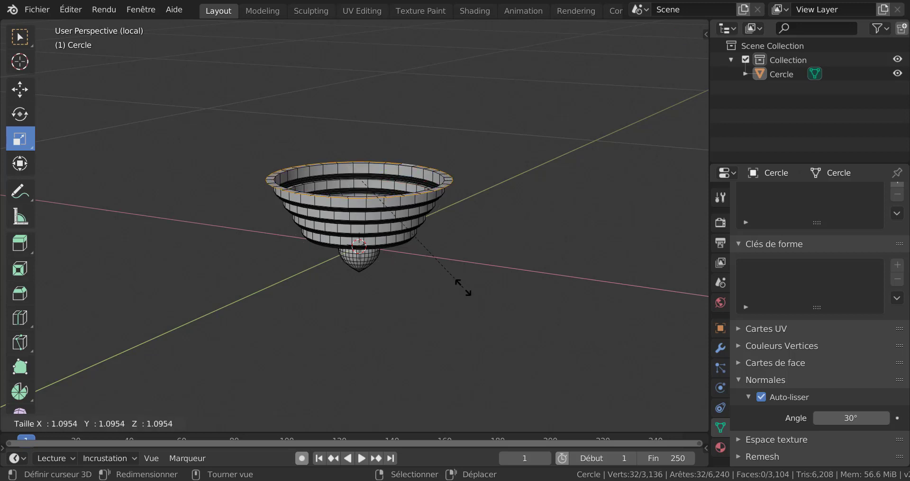
pyautogui.click(466, 288)
# - Extrude the widened rim about 0.381 m upward along Z to form the turret's cylindrical wall
pyautogui.scroll(-3, 461, 297)
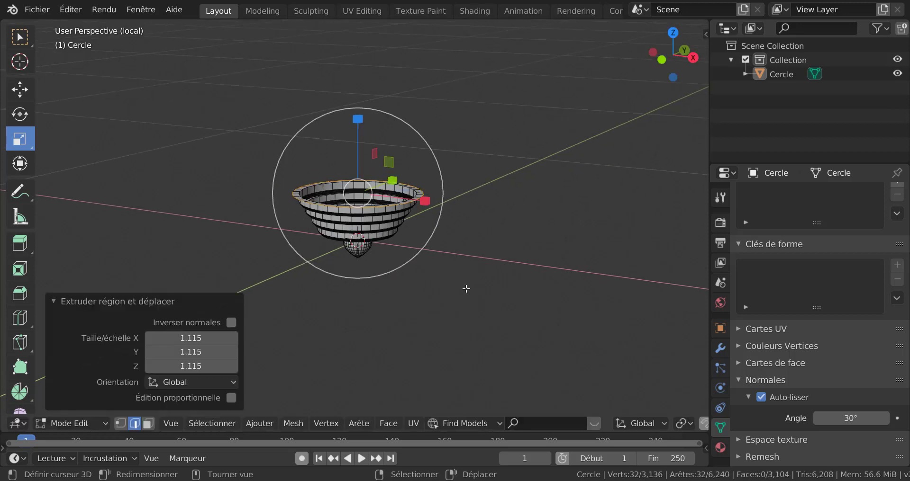
pyautogui.press('e')
pyautogui.press('z')
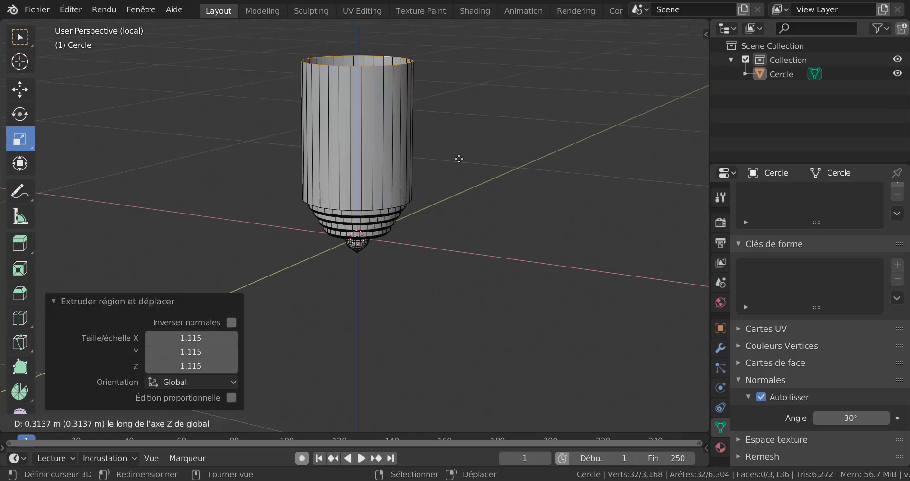
pyautogui.click(460, 128)
# - Raise the cylindrical wall's top edge loop about 0.161 m along Z to make the turret taller
pyautogui.scroll(-3, 456, 167)
pyautogui.moveTo(455, 177); pyautogui.dragTo(462, 222, button='middle')
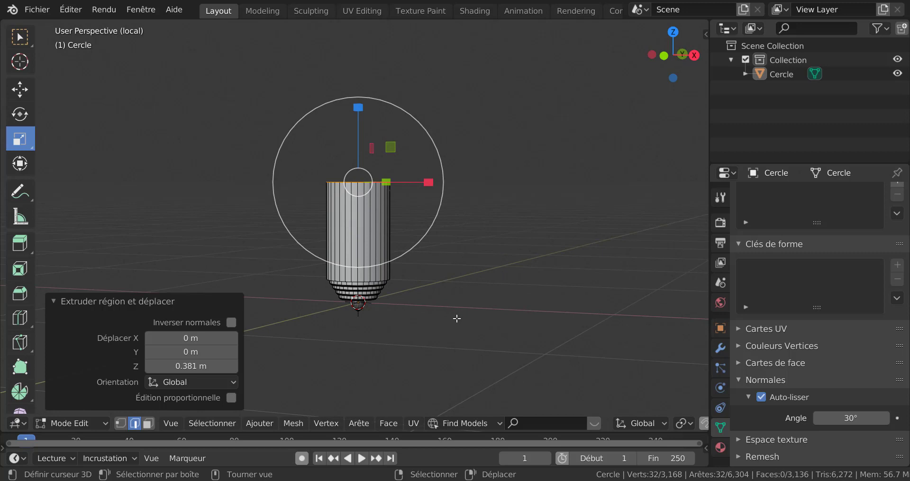
pyautogui.press('e')
pyautogui.press('z')
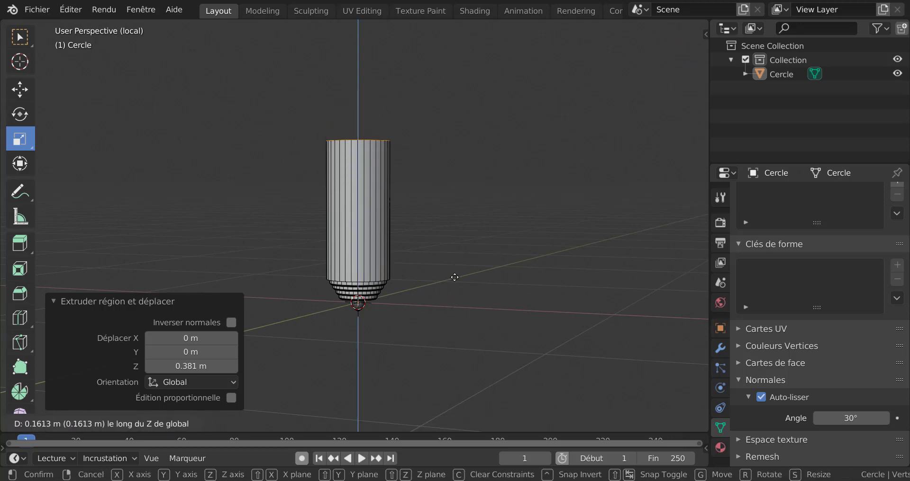
pyautogui.click(454, 277)
# - Extrude the wall's top edge loop and scale it outward by 1.265 to form the roof overhang
pyautogui.moveTo(485, 242); pyautogui.dragTo(457, 268, button='middle')
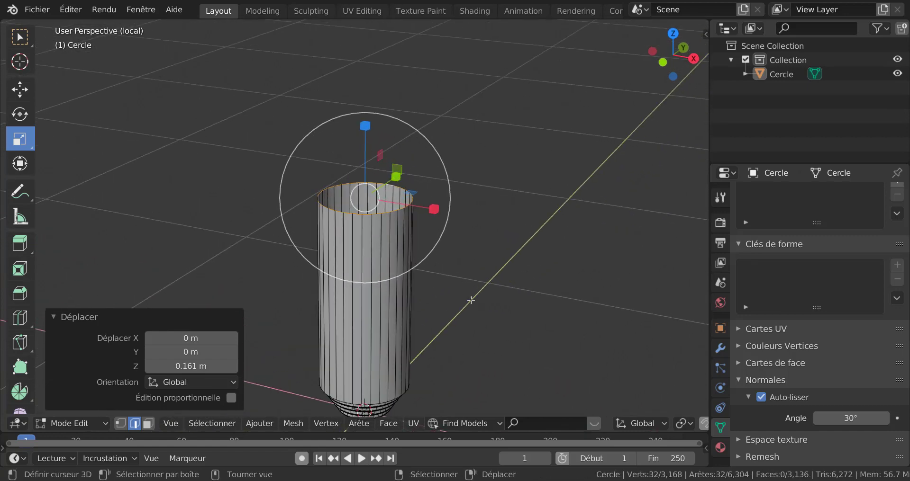
pyautogui.press('e')
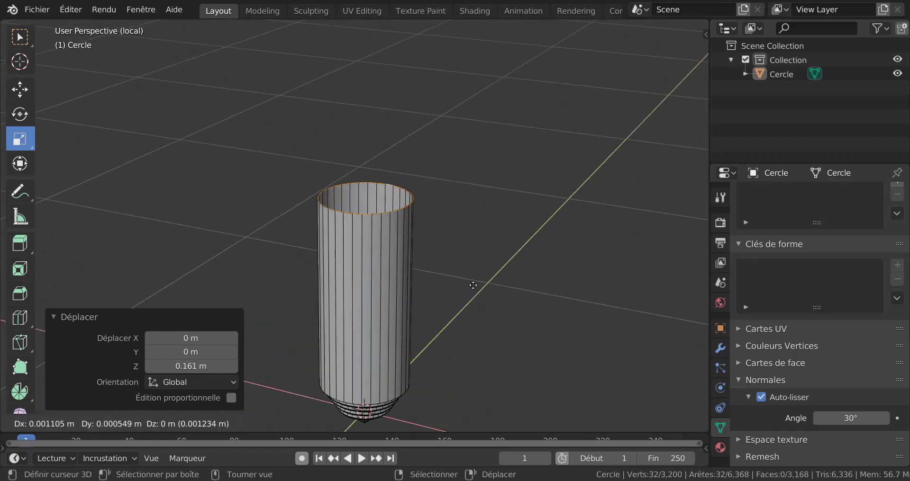
pyautogui.rightClick(471, 284)
pyautogui.press('s')
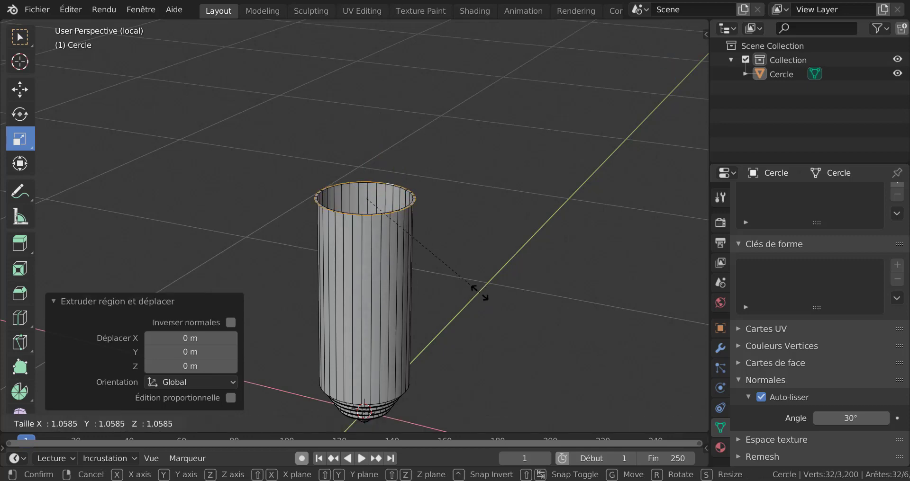
pyautogui.click(512, 297)
# - Extrude the overhang's outer edge about 0.00848 m upward along Z to give the eave thickness
pyautogui.moveTo(511, 297); pyautogui.dragTo(534, 266, button='middle')
pyautogui.scroll(2, 482, 267)
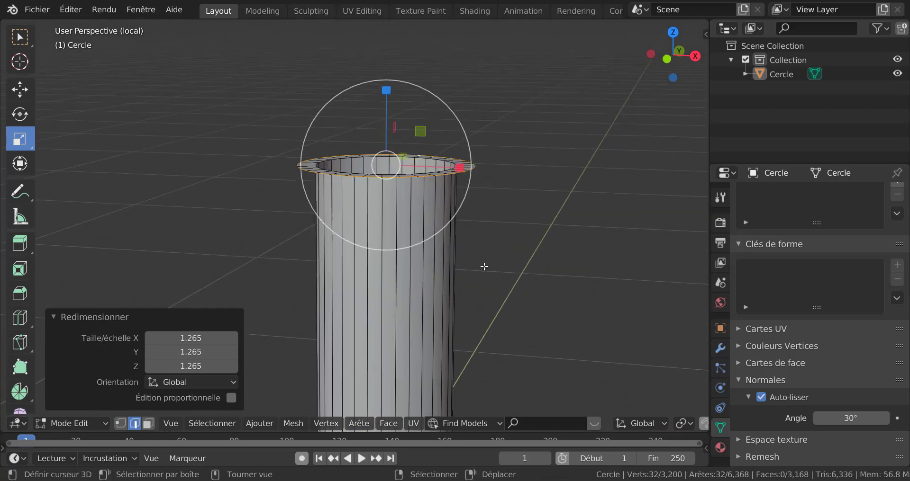
pyautogui.press('e')
pyautogui.press('z')
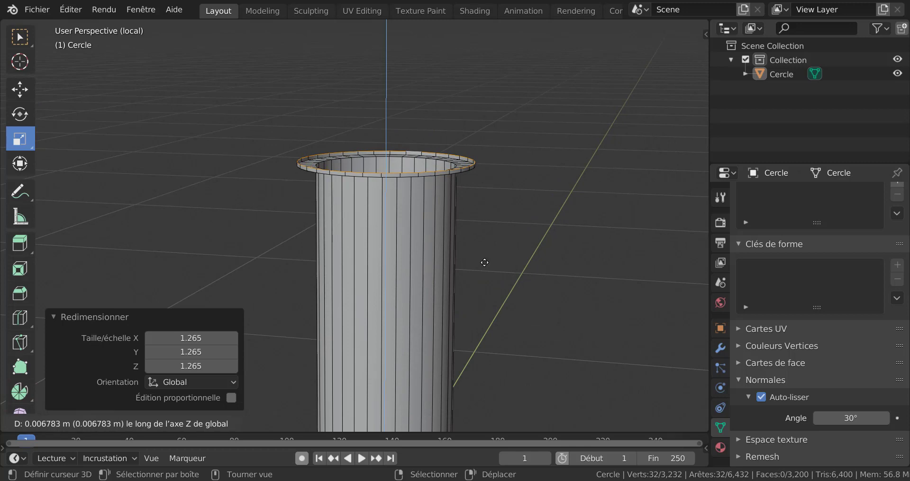
pyautogui.click(485, 262)
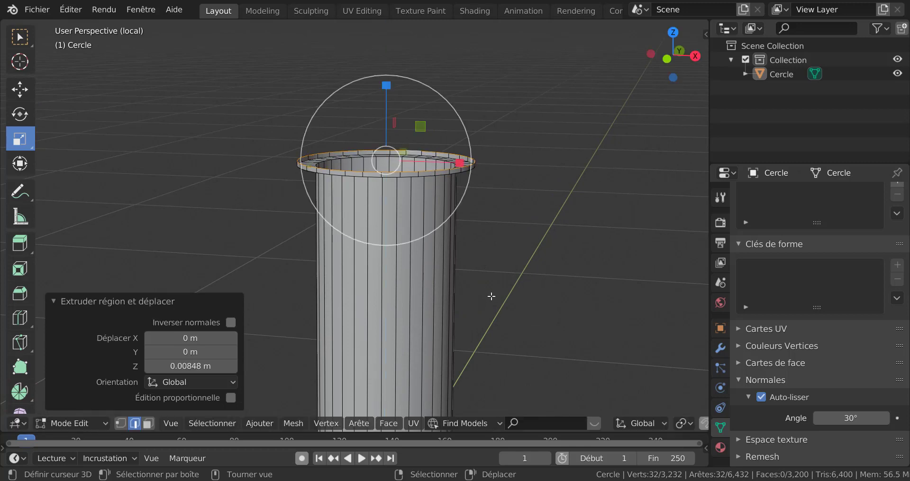
# - Extrude the eave's upper edge in place and raise the new loop about 0.166 m along Z
pyautogui.scroll(-2, 491, 297)
pyautogui.press('s')
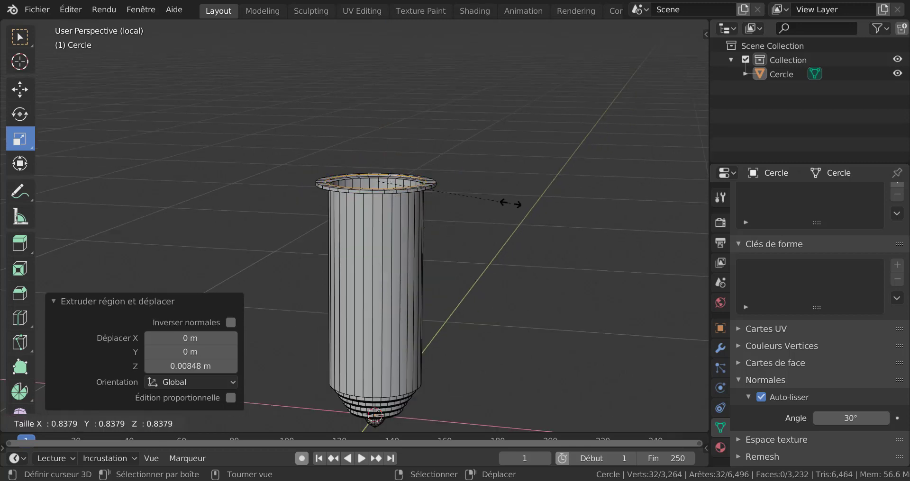
pyautogui.rightClick(518, 234)
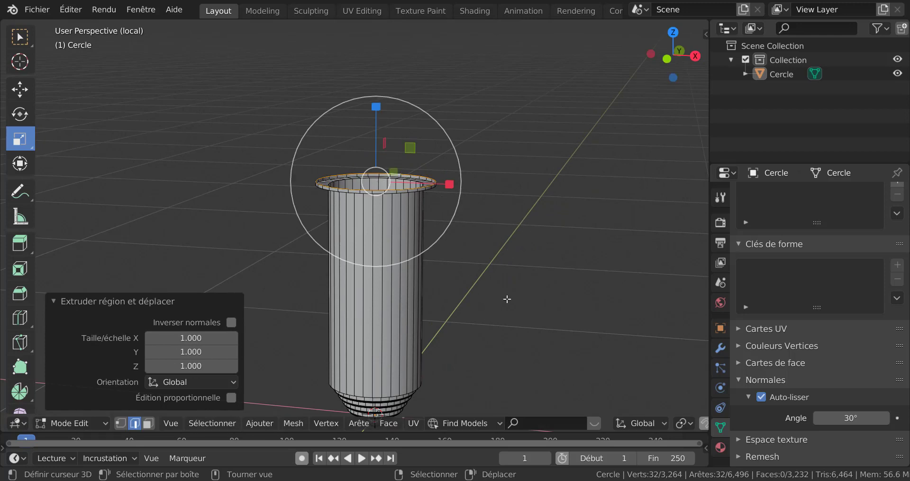
pyautogui.press('e')
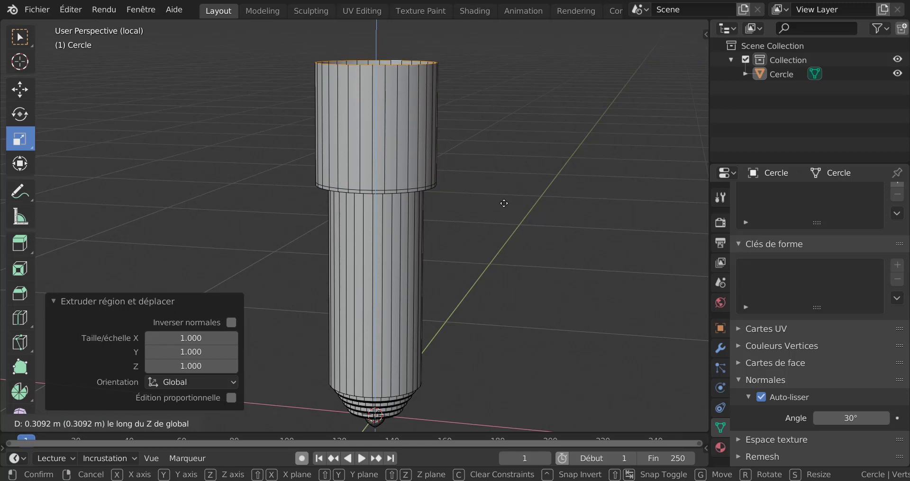
pyautogui.click(516, 259)
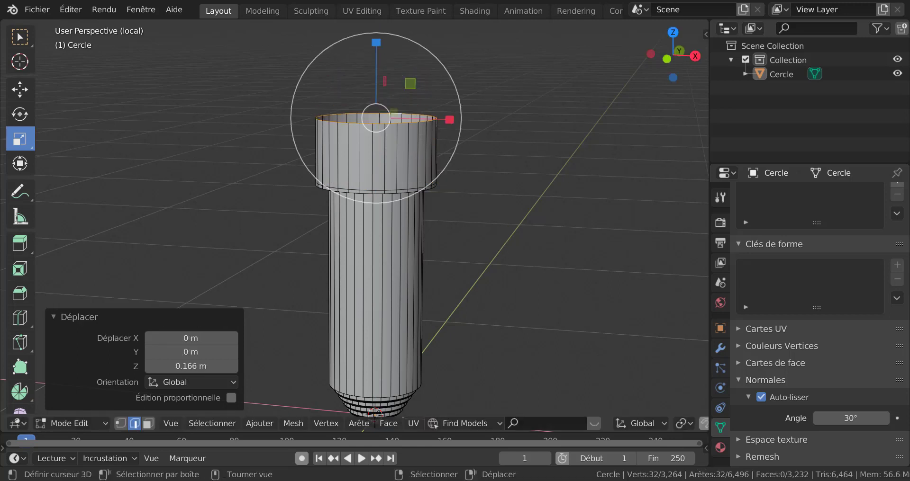
# - Scale the raised top loop by 0.093 and again by 0.421 to taper the extrusion into a conical roof
pyautogui.press('s')
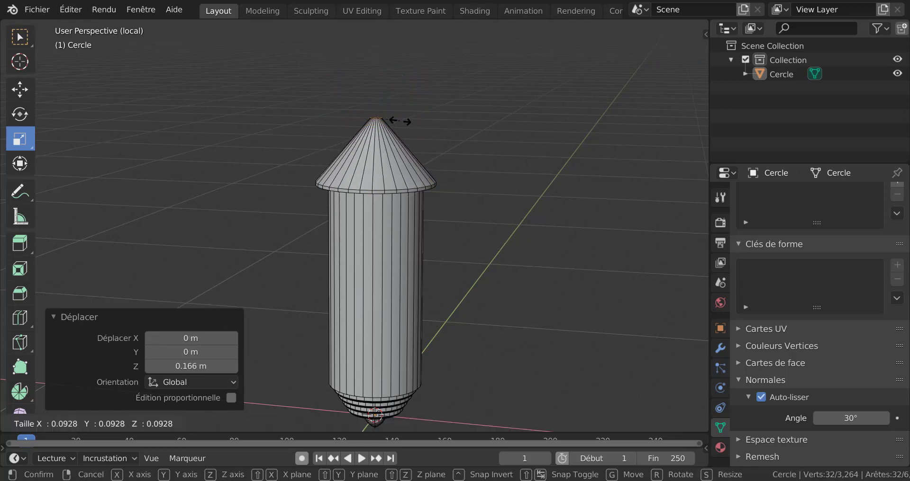
pyautogui.click(401, 121)
pyautogui.moveTo(398, 132); pyautogui.dragTo(422, 226, button='middle')
pyautogui.scroll(2, 386, 173)
pyautogui.scroll(3, 422, 226)
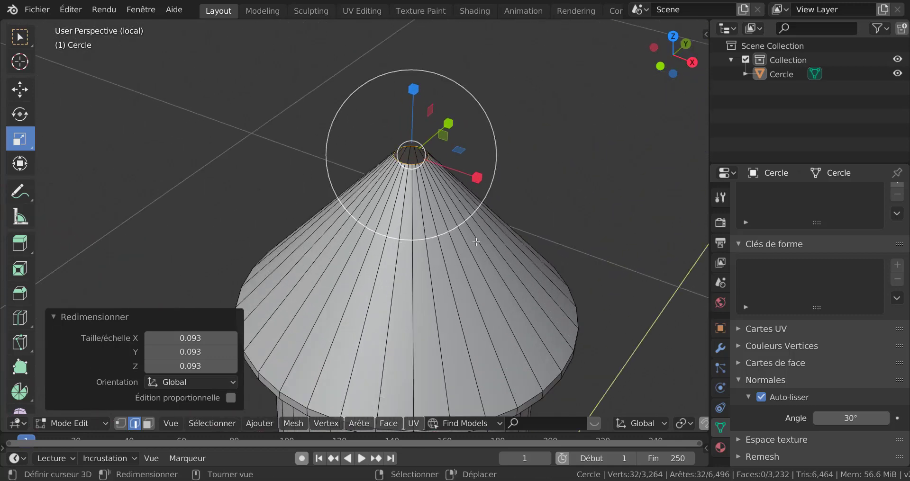
pyautogui.press('s')
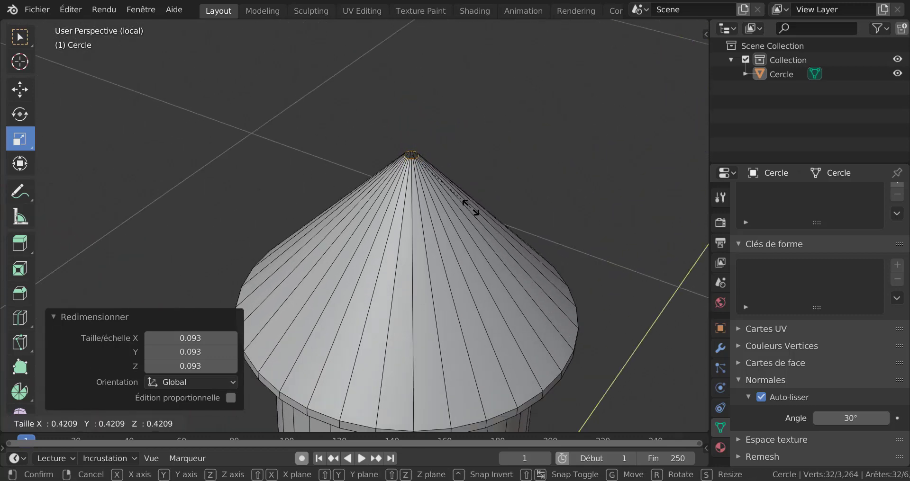
pyautogui.click(471, 207)
# - Raise the conical roof's tip loop about 0.0429 m along Z to steepen the roof
pyautogui.scroll(-6, 470, 208)
pyautogui.moveTo(451, 238); pyautogui.dragTo(445, 184, button='middle')
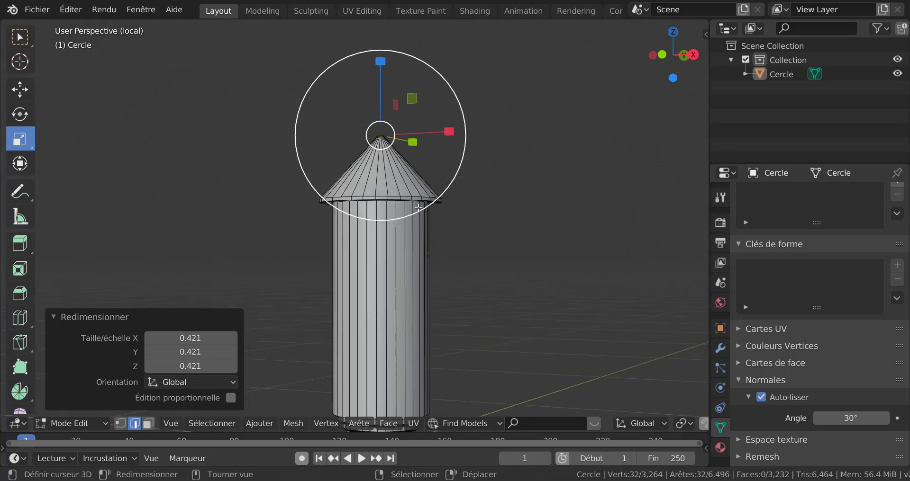
pyautogui.scroll(-3, 381, 312)
pyautogui.scroll(-1, 381, 312)
pyautogui.scroll(2, 383, 251)
pyautogui.moveTo(388, 257); pyautogui.dragTo(395, 274, button='middle')
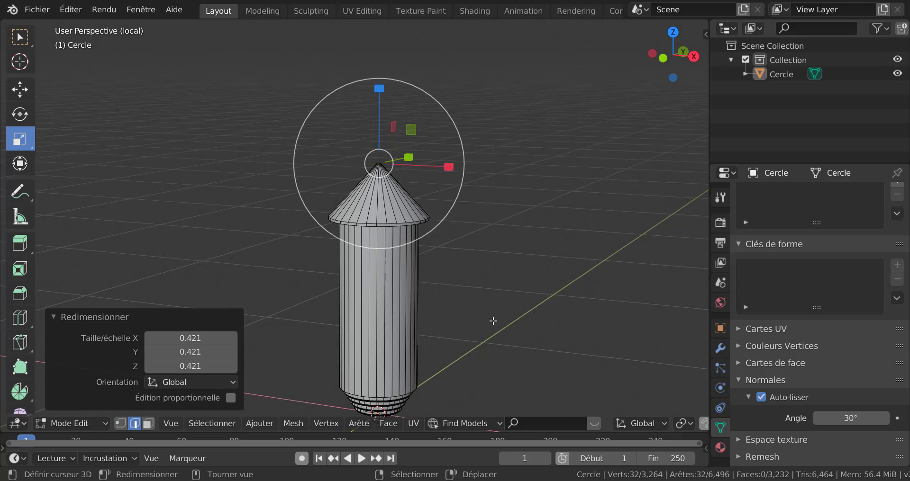
pyautogui.press('g')
pyautogui.press('z')
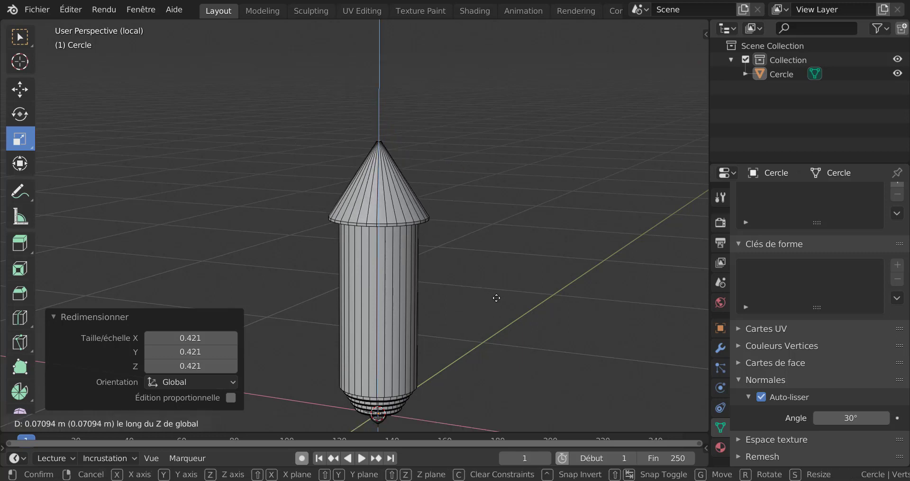
pyautogui.click(494, 307)
# - Scale the small open loop at the roof's tip by 0.644 to narrow it further
pyautogui.keyDown('shift'); pyautogui.moveTo(508, 267); pyautogui.dragTo(501, 313, button='middle'); pyautogui.keyUp('shift')
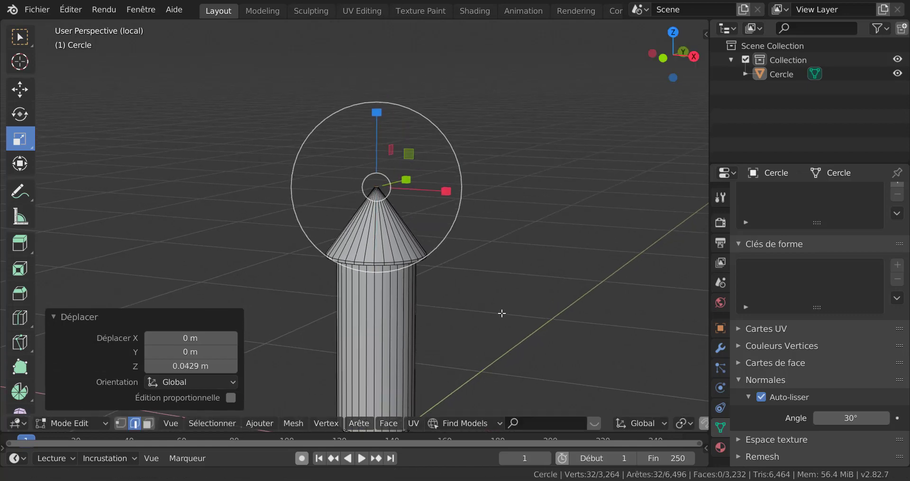
pyautogui.scroll(3, 504, 269)
pyautogui.keyDown('shift'); pyautogui.moveTo(497, 251); pyautogui.dragTo(462, 305, button='middle'); pyautogui.keyUp('shift')
pyautogui.scroll(1, 455, 296)
pyautogui.scroll(2, 427, 280)
pyautogui.moveTo(404, 273)
pyautogui.keyDown('shift'); pyautogui.mouseDown(button='middle')
pyautogui.moveTo(430, 275)
pyautogui.moveTo(413, 298)
pyautogui.moveTo(402, 273)
pyautogui.mouseUp(button='middle'); pyautogui.keyUp('shift')
pyautogui.scroll(1, 411, 292)
pyautogui.scroll(1, 401, 265)
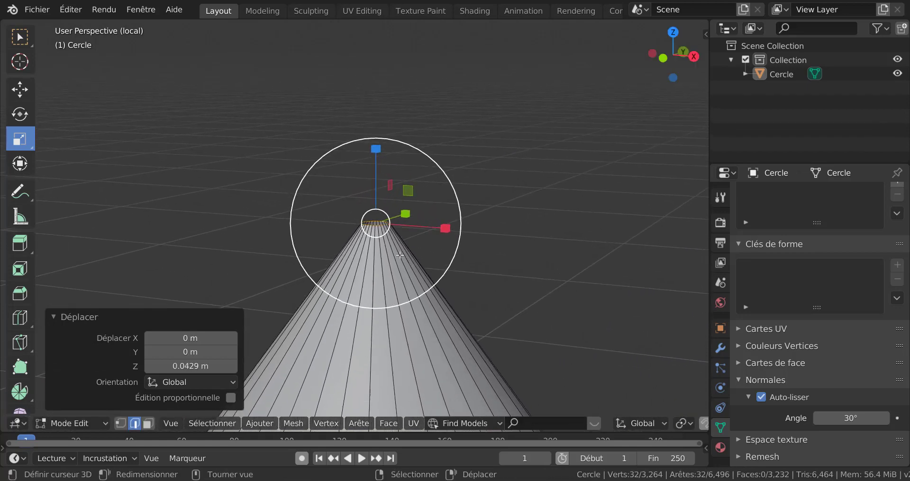
pyautogui.scroll(2, 399, 256)
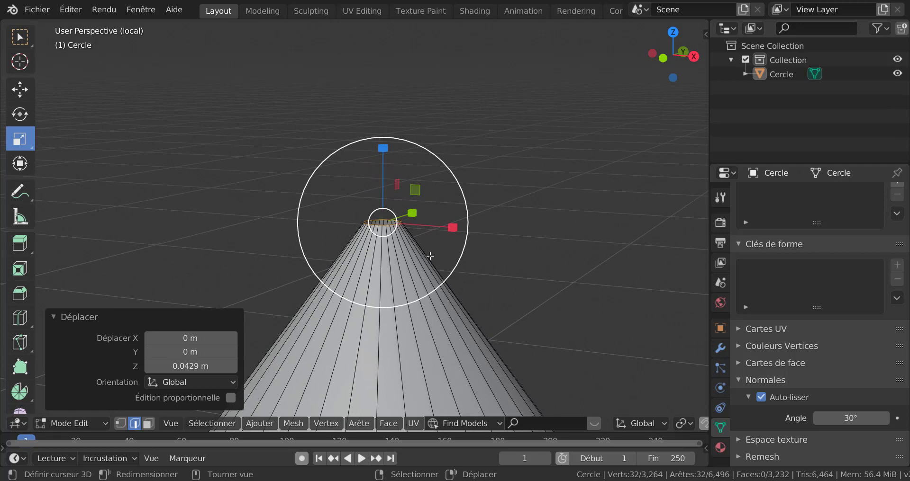
pyautogui.press('s')
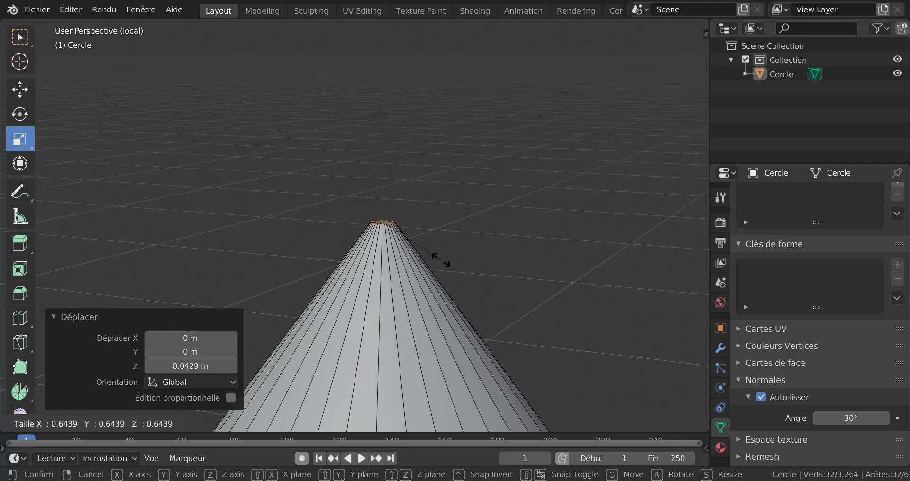
pyautogui.click(441, 259)
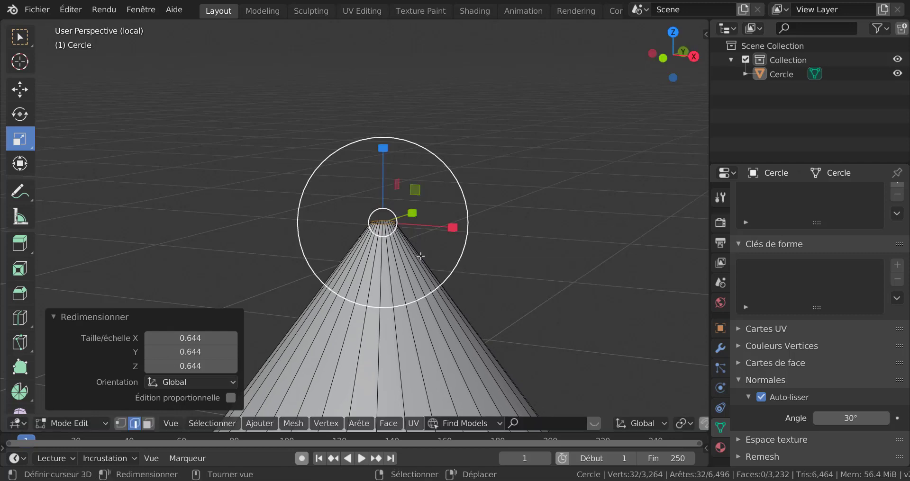
# - Extrude the roof's tip loop outward with a scale of 1.830 and lower the new edge about 0.0038 m along Z
pyautogui.press('s')
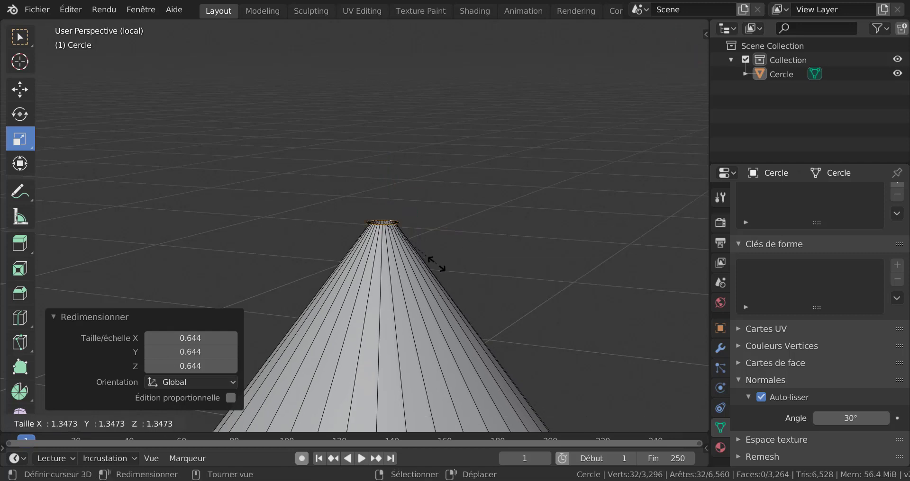
pyautogui.click(461, 272)
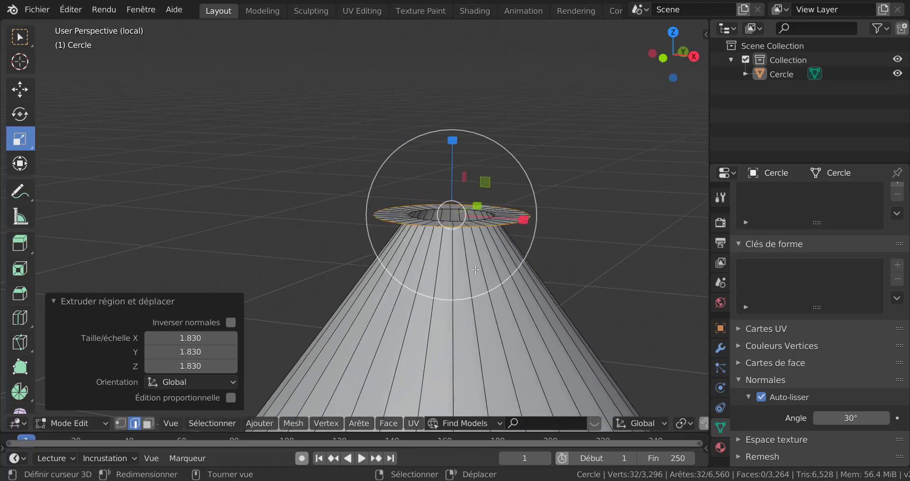
pyautogui.press('e')
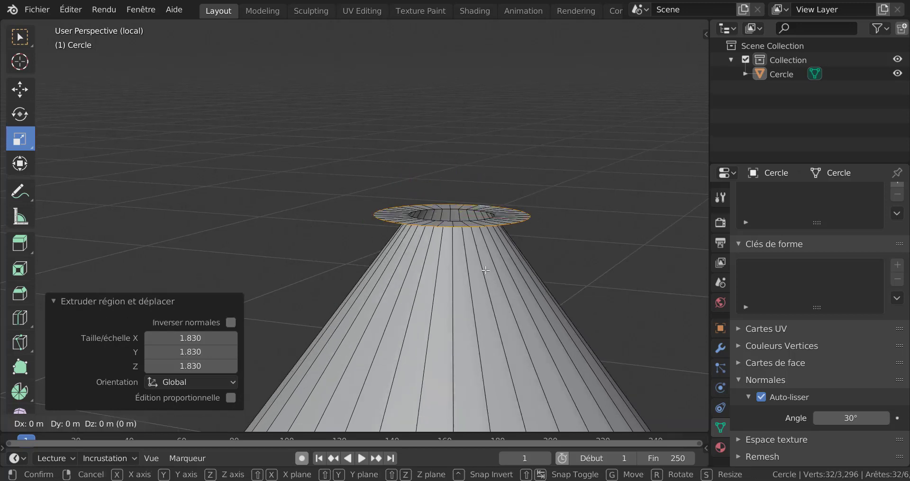
pyautogui.press('z')
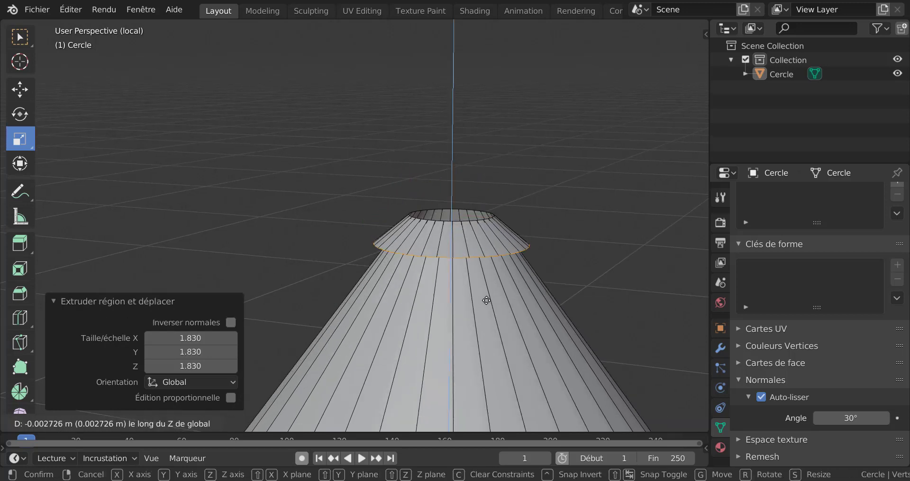
pyautogui.click(489, 310)
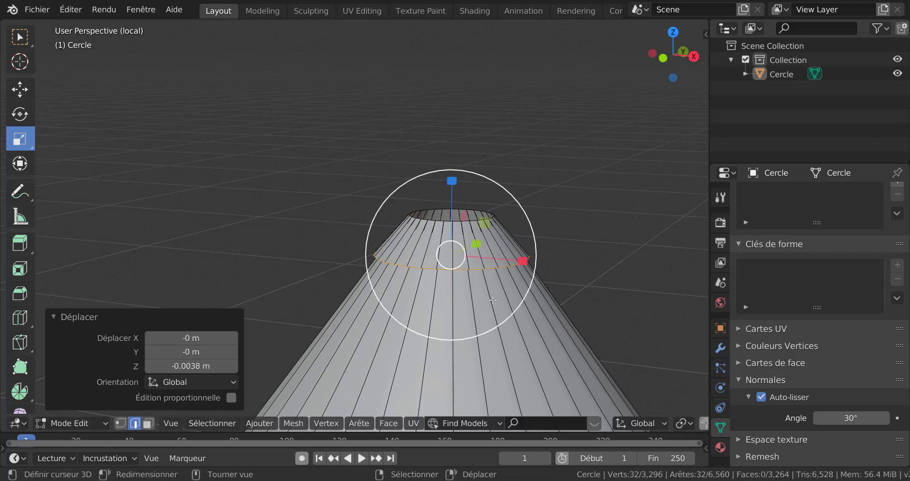
# - Extrude the lowered collar edge around the roof tip outward with a scale of 1.125
pyautogui.press('e')
pyautogui.press('s')
pyautogui.click(500, 303)
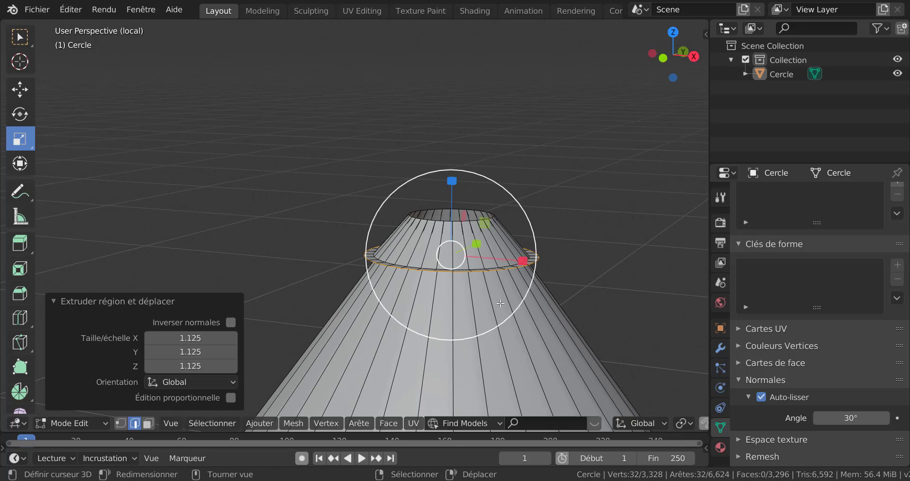
# - Extrude the collar's outer edge about 0.0158 m upward along Z and scale its top loop by 0.088 into a small cone
pyautogui.press('e')
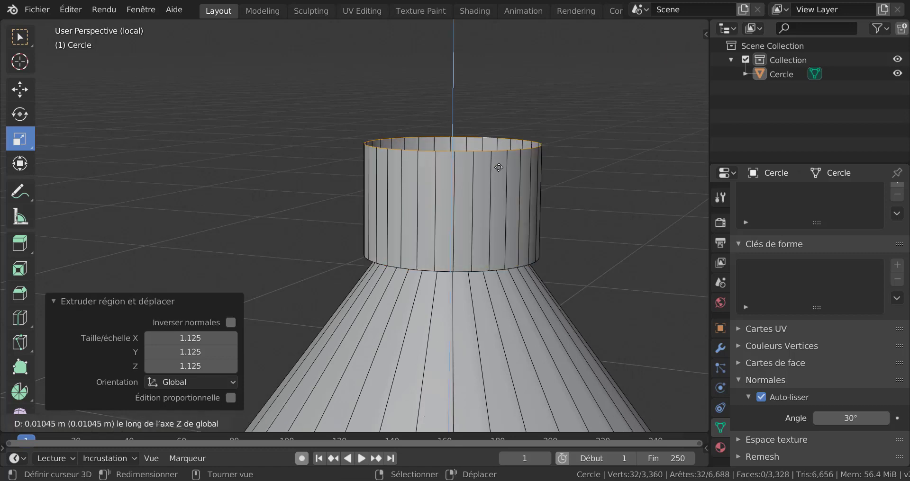
pyautogui.click(495, 136)
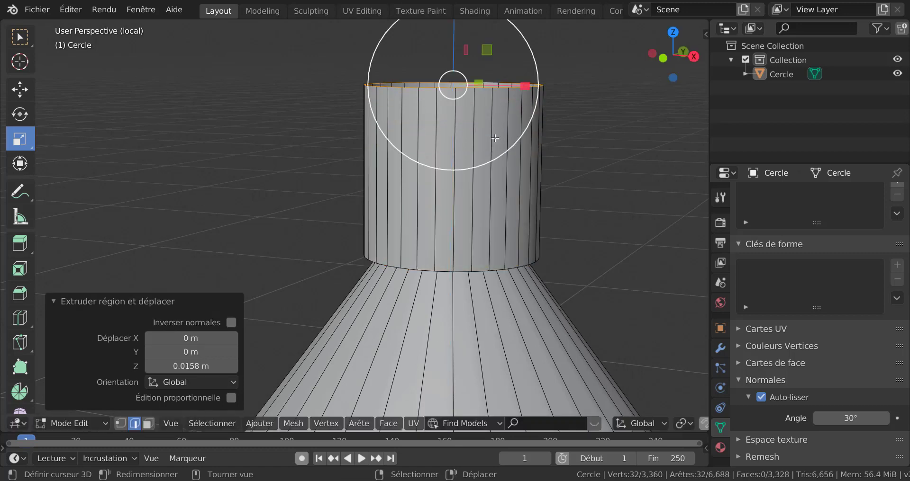
pyautogui.press('s')
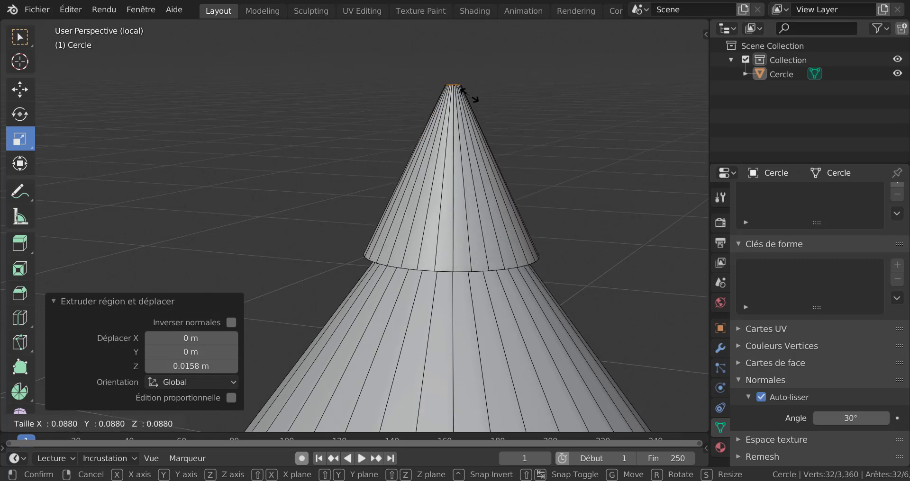
pyautogui.click(471, 97)
# - Extrude the small cone's top loop 0.0213 m upward along Z and scale its end to 0 into a needle point
pyautogui.scroll(-5, 417, 140)
pyautogui.scroll(4, 414, 137)
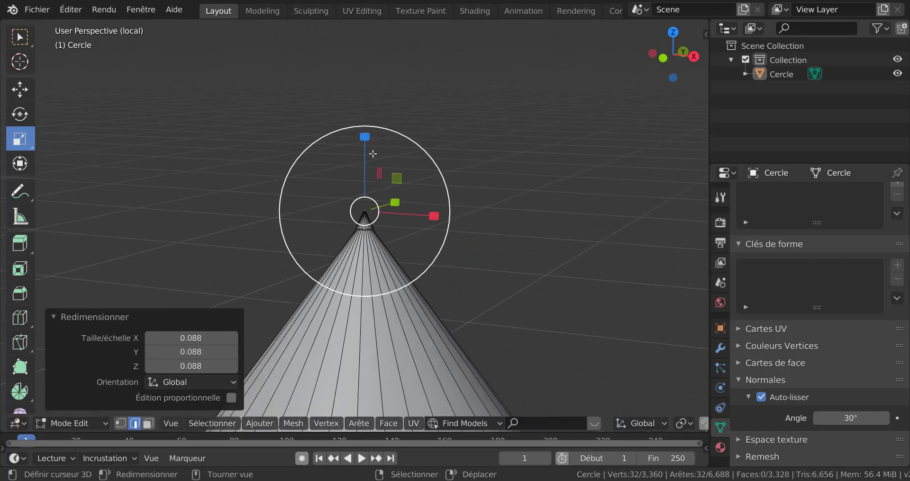
pyautogui.scroll(-1, 438, 155)
pyautogui.press('e')
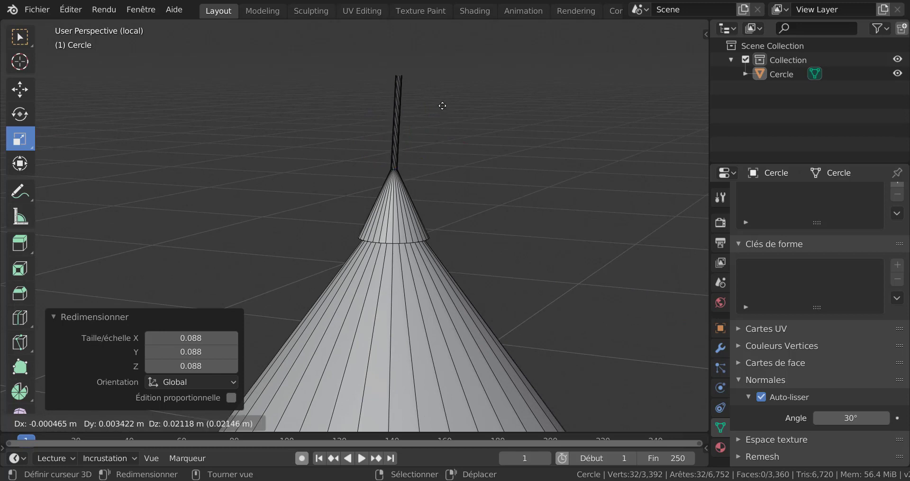
pyautogui.press('z')
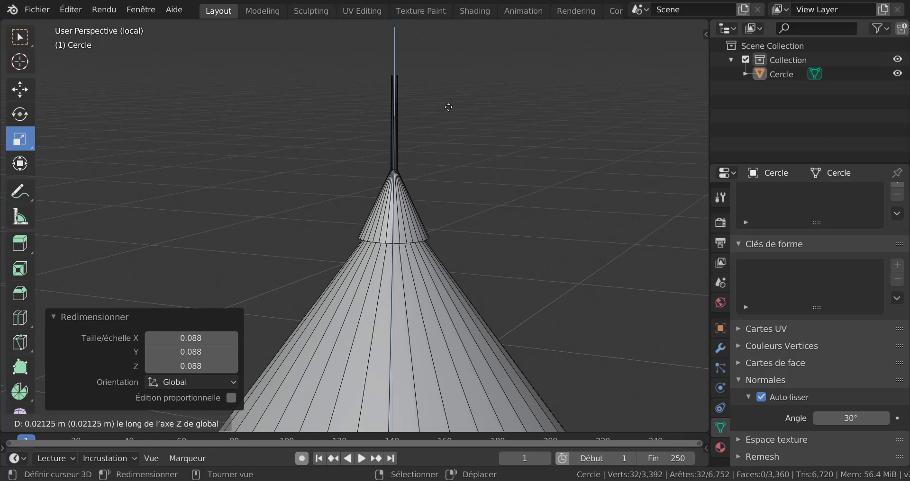
pyautogui.click(448, 107)
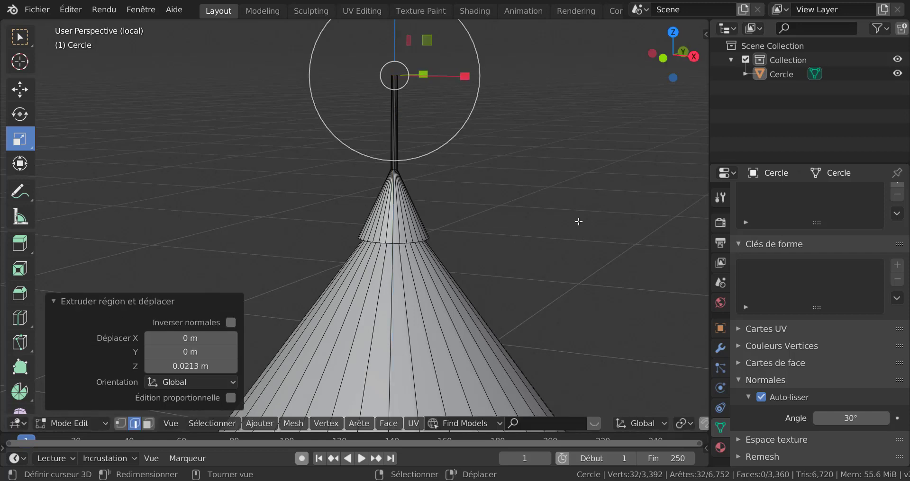
pyautogui.press('s')
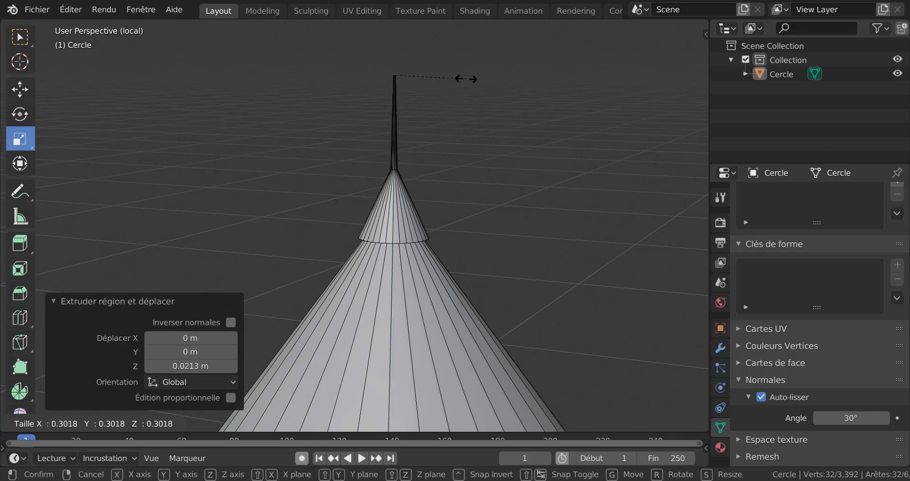
pyautogui.press('0')
pyautogui.press('Return')
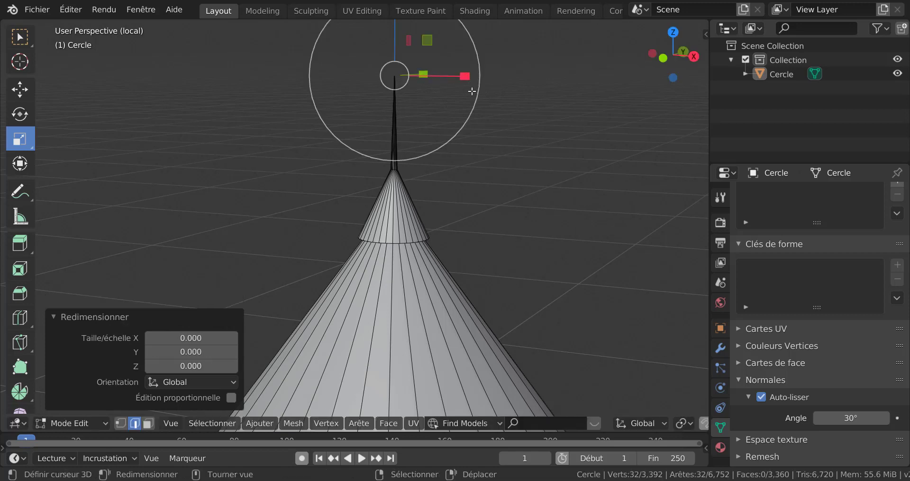
# - Examine the roof and its spike in Object Mode, including from the front view
pyautogui.press('Tab')
pyautogui.scroll(-2, 498, 148)
pyautogui.scroll(-3, 502, 140)
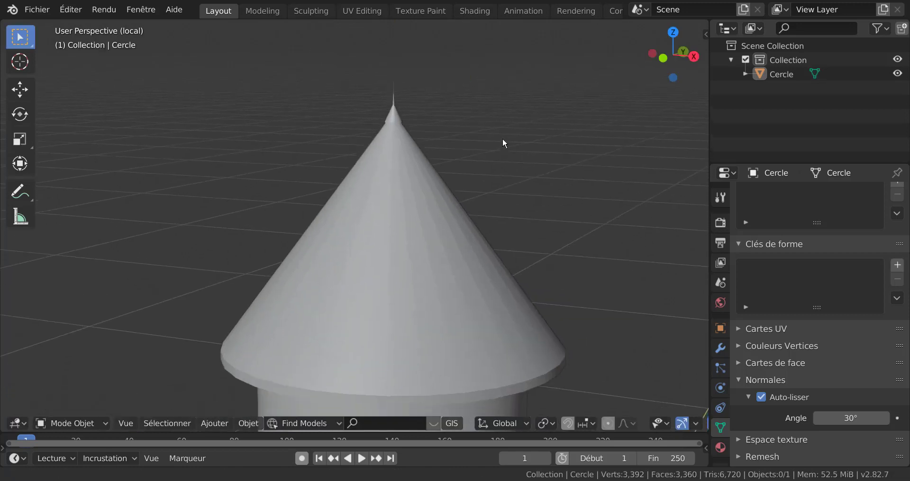
pyautogui.scroll(1, 433, 182)
pyautogui.keyDown('shift'); pyautogui.moveTo(455, 178); pyautogui.dragTo(451, 198, button='middle'); pyautogui.keyUp('shift')
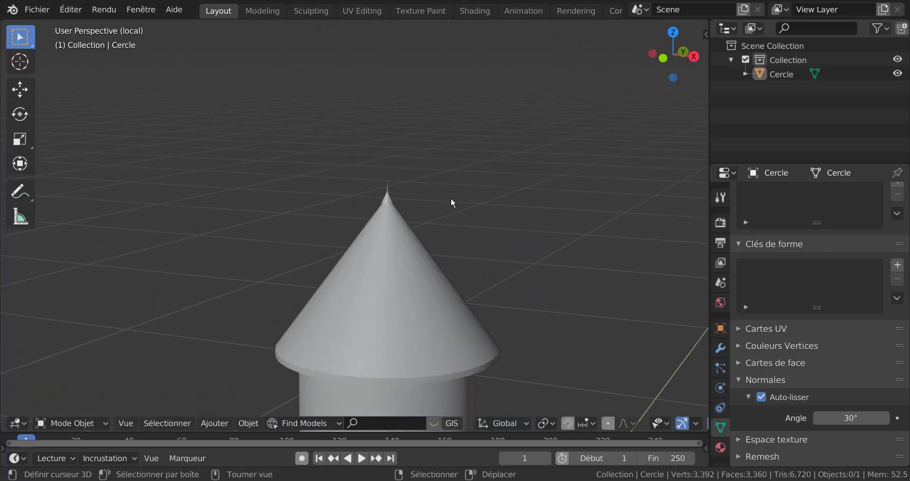
pyautogui.press('KP_1')
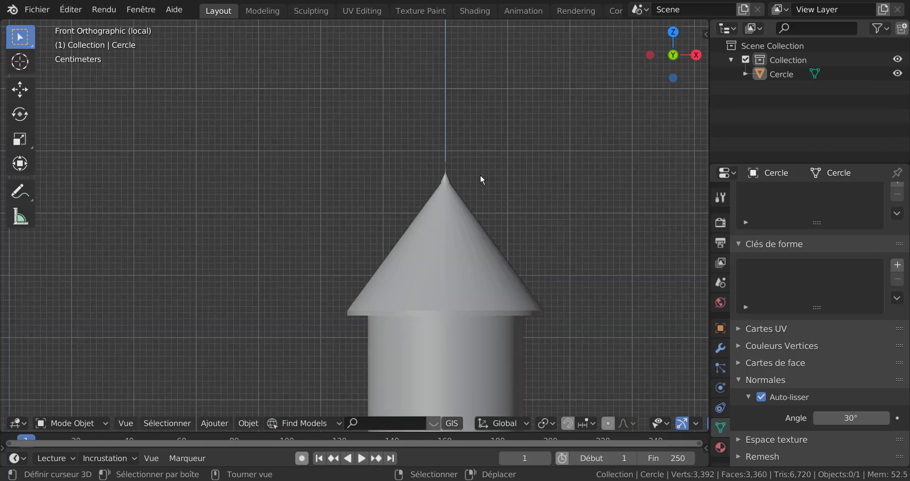
pyautogui.keyDown('shift'); pyautogui.moveTo(425, 242); pyautogui.dragTo(376, 254, button='middle'); pyautogui.keyUp('shift')
# - Select all vertices of the finial at the roof's tip using X-ray and scale them uniformly by about 2
pyautogui.press('Tab')
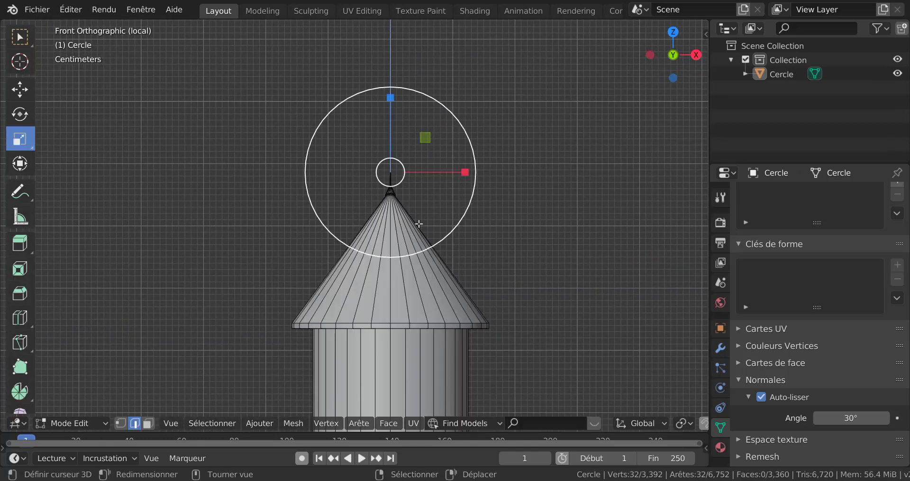
pyautogui.scroll(3, 433, 230)
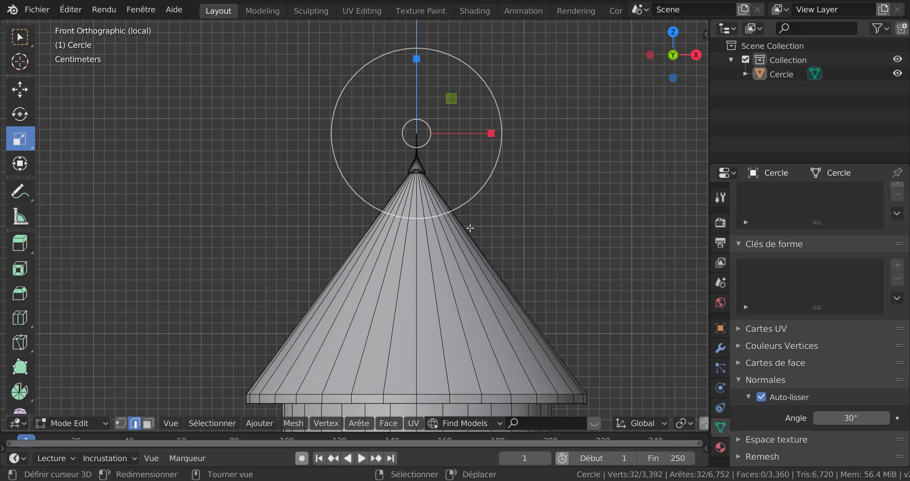
pyautogui.hotkey('alt', 'z')
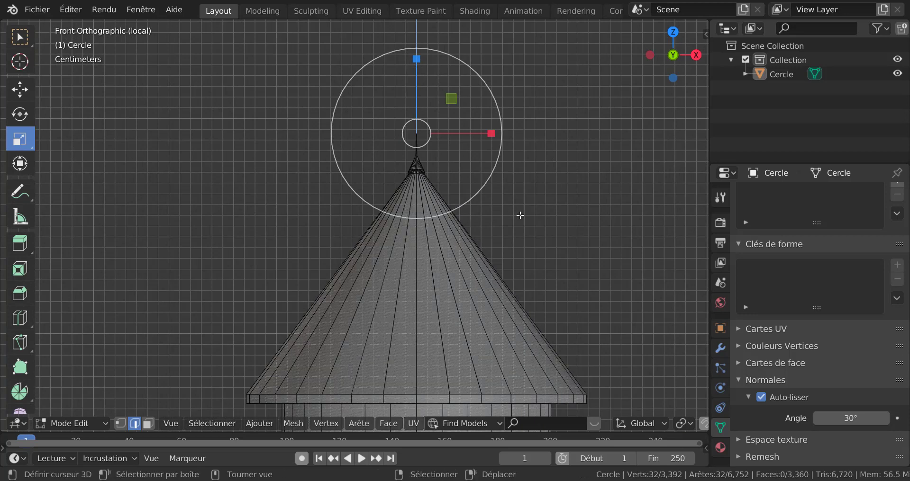
pyautogui.press('1')
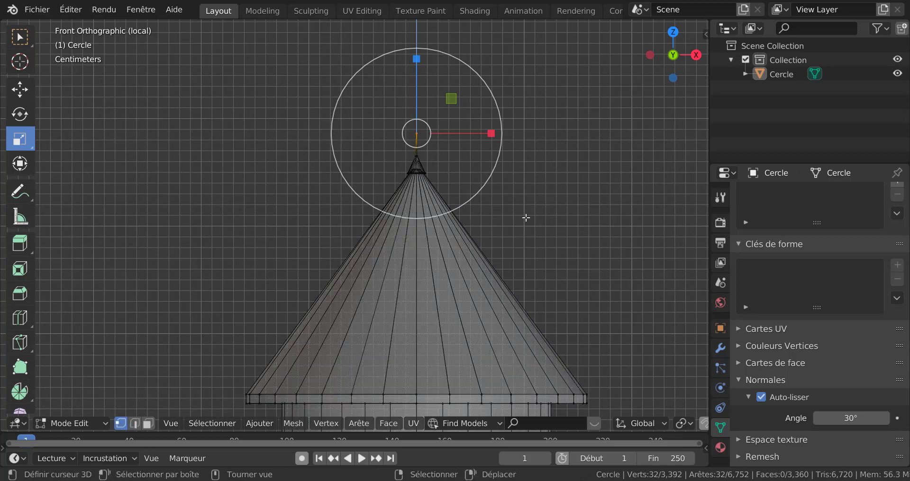
pyautogui.press('b')
pyautogui.moveTo(353, 104); pyautogui.dragTo(473, 183)
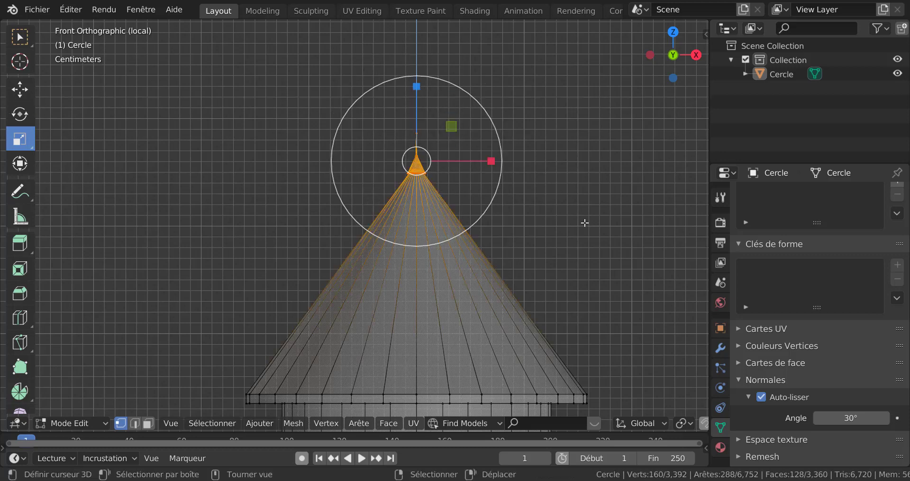
pyautogui.keyDown('shift'); pyautogui.moveTo(584, 223); pyautogui.dragTo(549, 261, button='middle'); pyautogui.keyUp('shift')
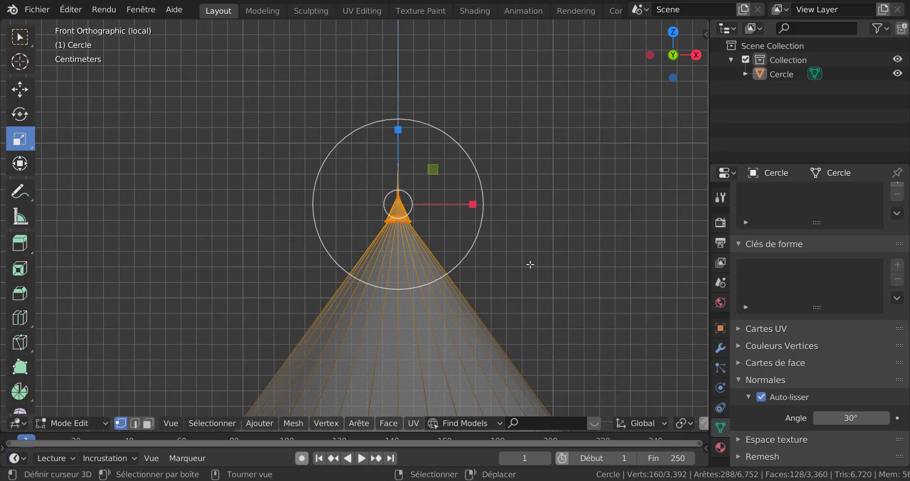
pyautogui.press('s')
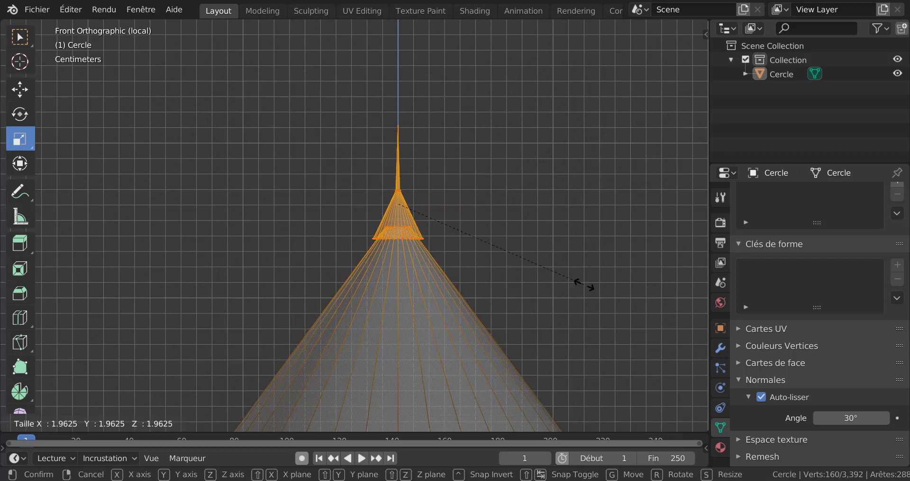
pyautogui.click(597, 287)
pyautogui.press('Tab')
pyautogui.scroll(-2, 593, 286)
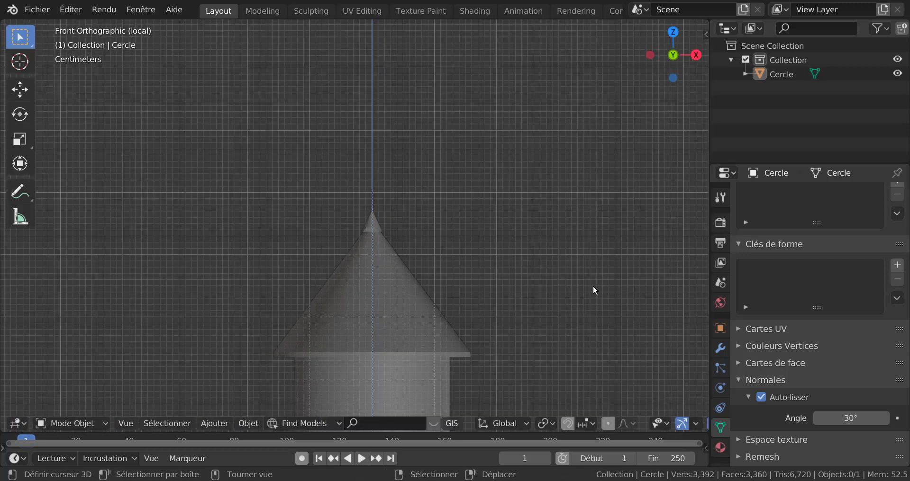
pyautogui.scroll(-1, 504, 283)
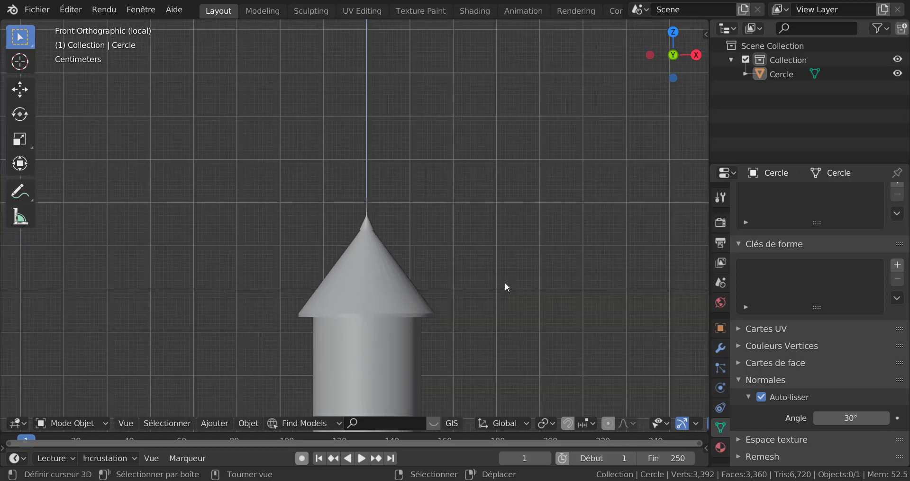
pyautogui.scroll(1, 504, 280)
# - Scale the selected finial up a little more and compare its proportions with the roof in Object Mode
pyautogui.press('Tab')
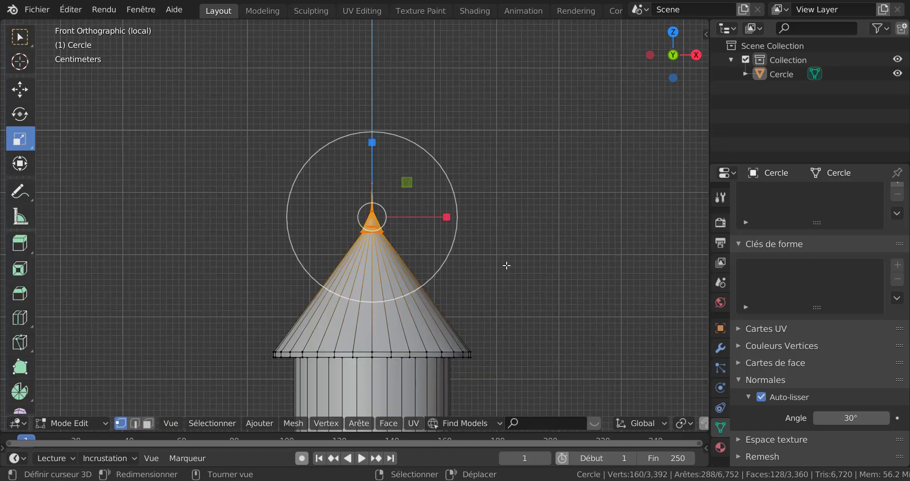
pyautogui.moveTo(496, 253); pyautogui.dragTo(553, 268)
pyautogui.press('Tab')
pyautogui.scroll(-1, 549, 291)
pyautogui.scroll(1, 549, 291)
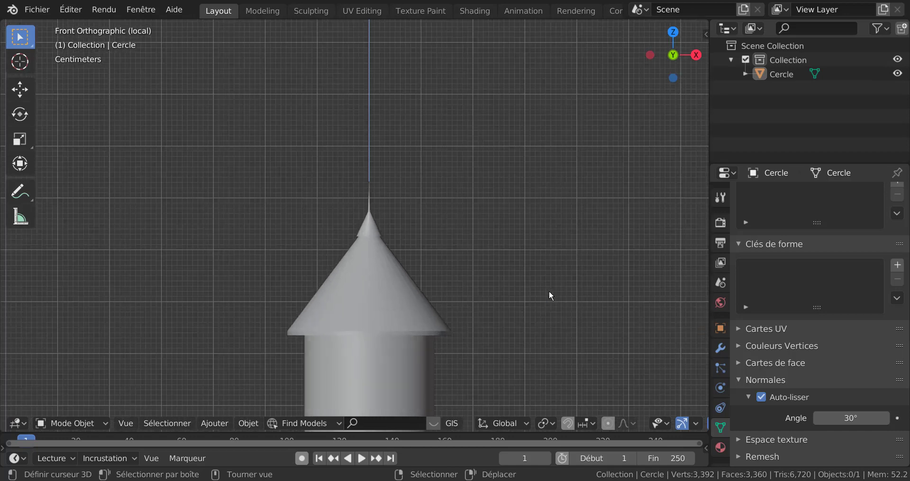
pyautogui.press('Tab')
pyautogui.scroll(-1, 549, 291)
pyautogui.press('Tab')
pyautogui.scroll(1, 549, 291)
# - Add a single loop cut around the lower part of the conical roof with a slide factor of 0.563
pyautogui.press('Tab')
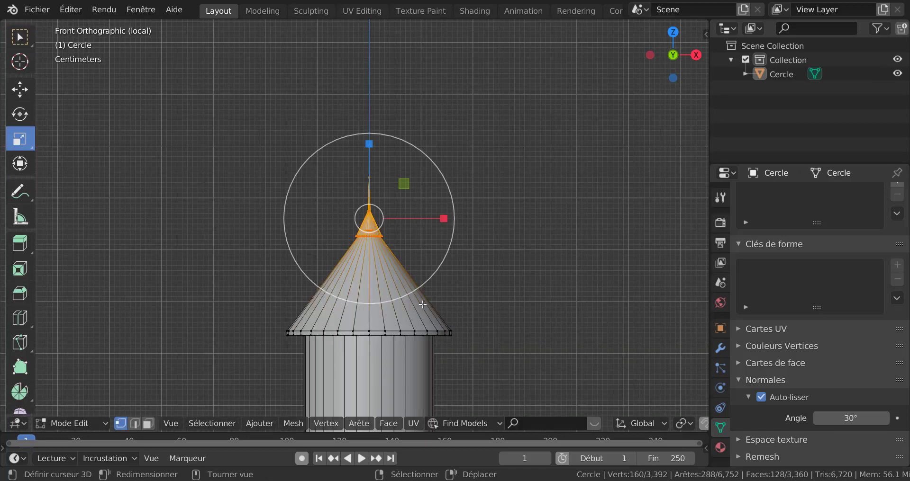
pyautogui.hotkey('ctrl', 'r')
pyautogui.click(422, 304)
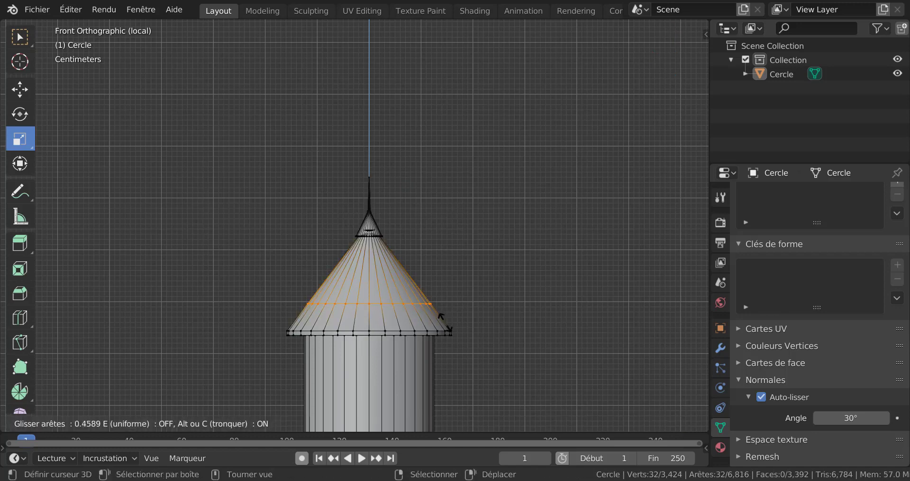
pyautogui.click(450, 326)
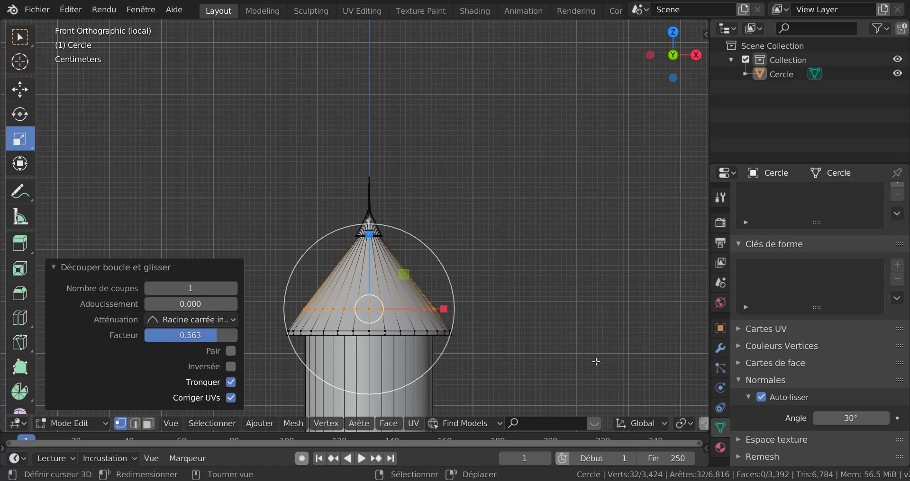
# - Scale the new roof loop inward by about 0.815 to flare the eaves
pyautogui.press('s')
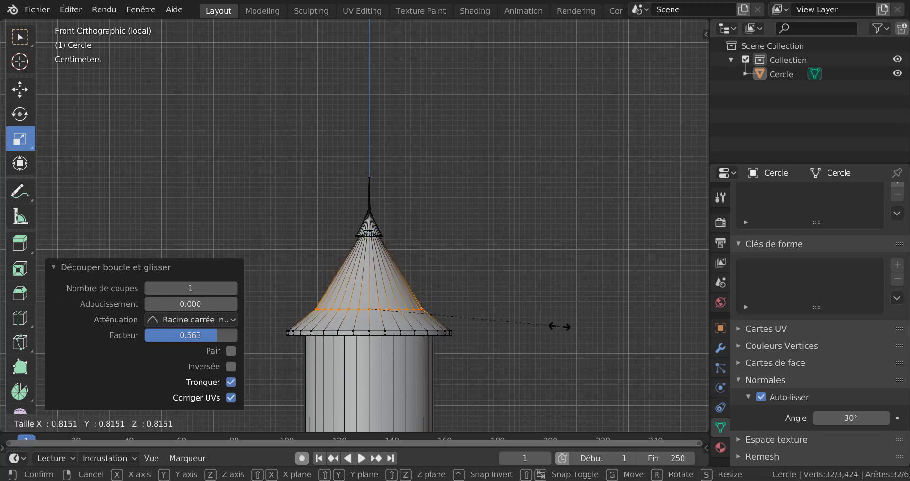
pyautogui.click(559, 326)
pyautogui.press('Tab')
pyautogui.scroll(-5, 559, 325)
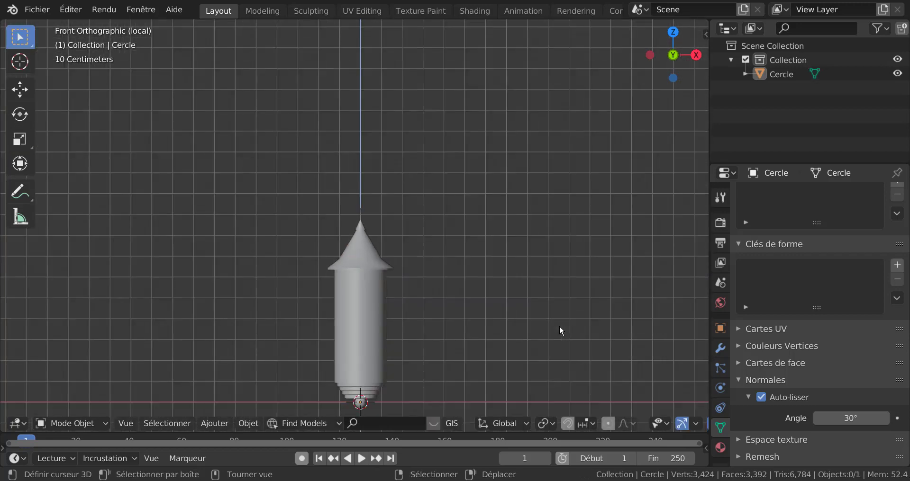
pyautogui.keyDown('shift'); pyautogui.moveTo(510, 326); pyautogui.dragTo(494, 277, button='middle'); pyautogui.keyUp('shift')
pyautogui.moveTo(420, 268); pyautogui.dragTo(459, 300, button='middle')
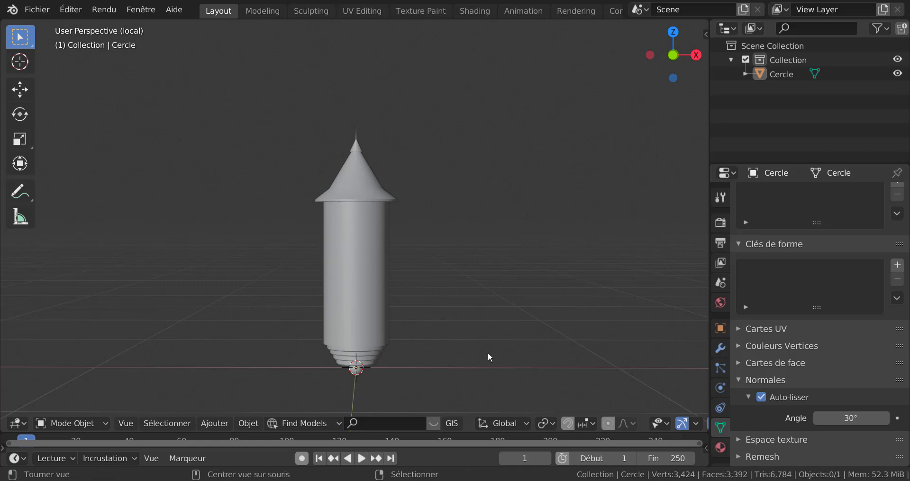
# - Inspect the whole turret with X-ray on and off from several angles and check the viewport overlay options
pyautogui.hotkey('alt', 'z')
pyautogui.moveTo(501, 360); pyautogui.dragTo(500, 307, button='middle')
pyautogui.scroll(4, 485, 309)
pyautogui.scroll(-4, 485, 307)
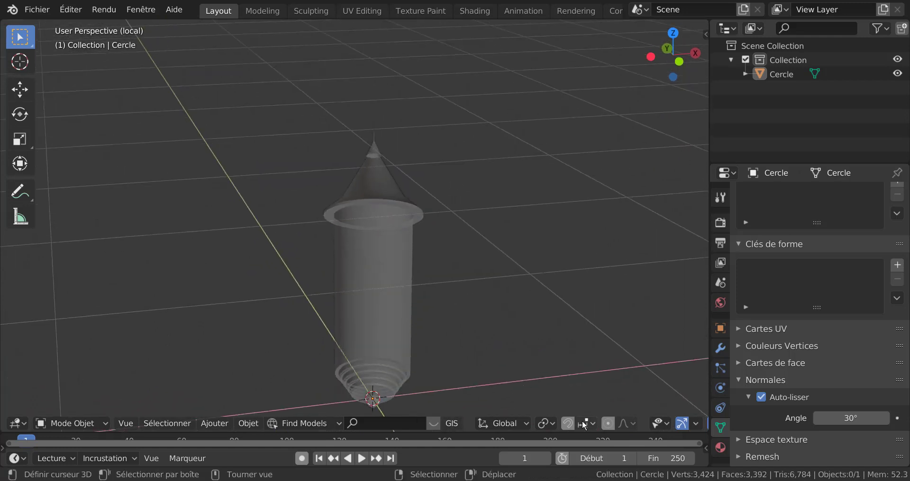
pyautogui.scroll(-5, 585, 426)
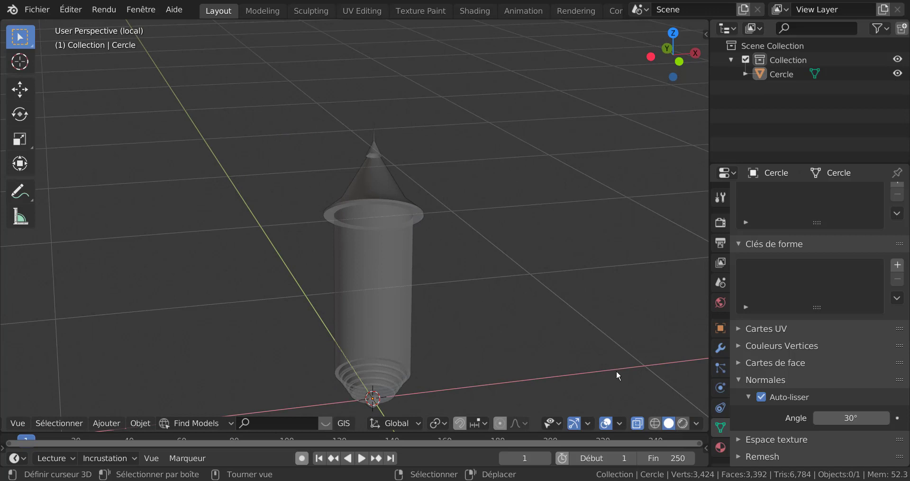
pyautogui.click(619, 425)
pyautogui.click(588, 425)
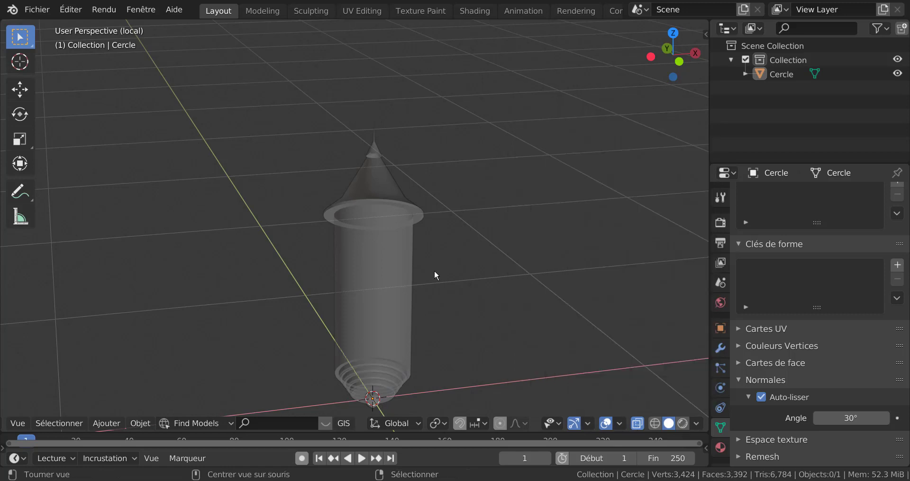
pyautogui.hotkey('alt', 'z')
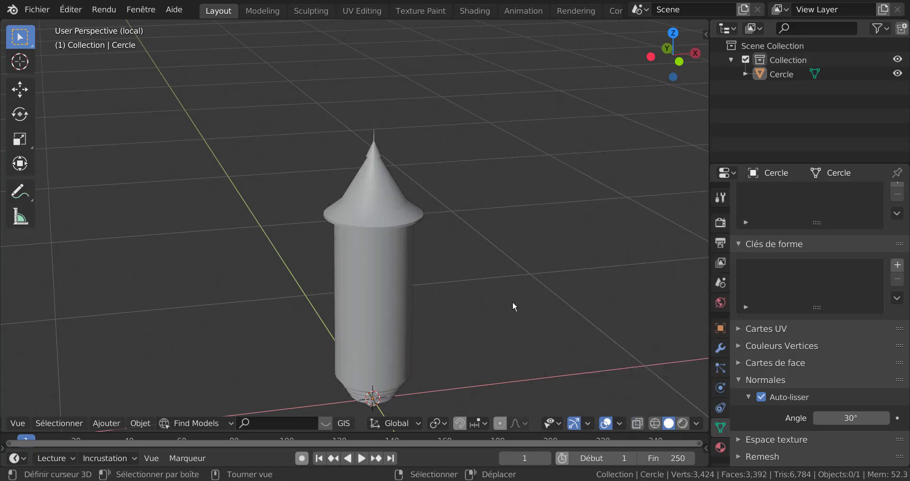
pyautogui.moveTo(513, 307); pyautogui.dragTo(508, 270, button='middle')
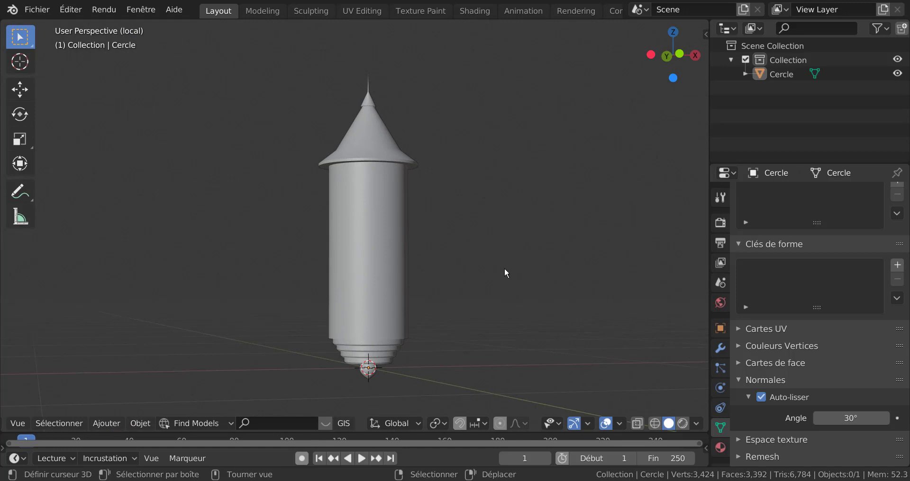
# - Select the turret's entire mesh in Edit Mode and display its face normals
pyautogui.press('Tab')
pyautogui.press('a')
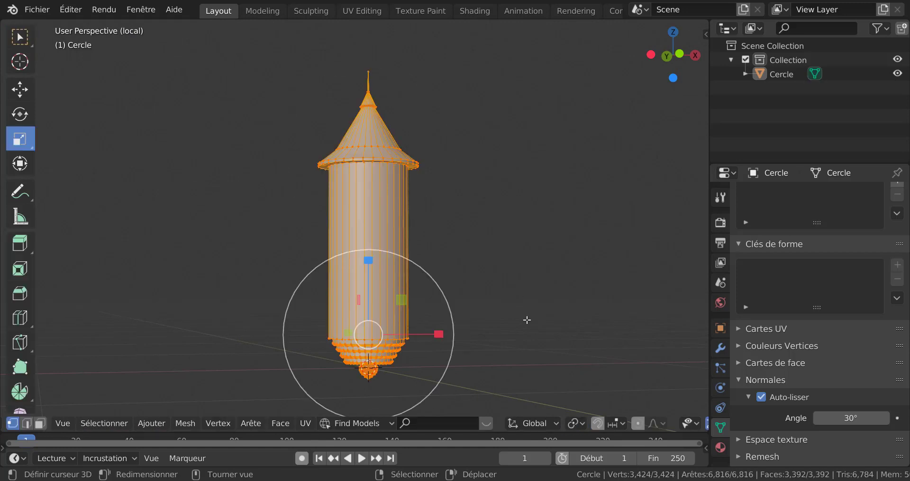
pyautogui.scroll(-5, 664, 423)
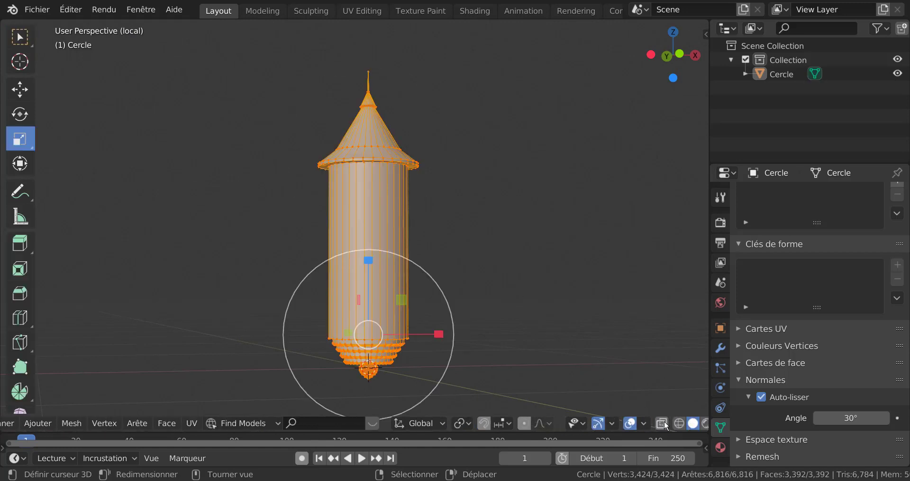
pyautogui.click(645, 424)
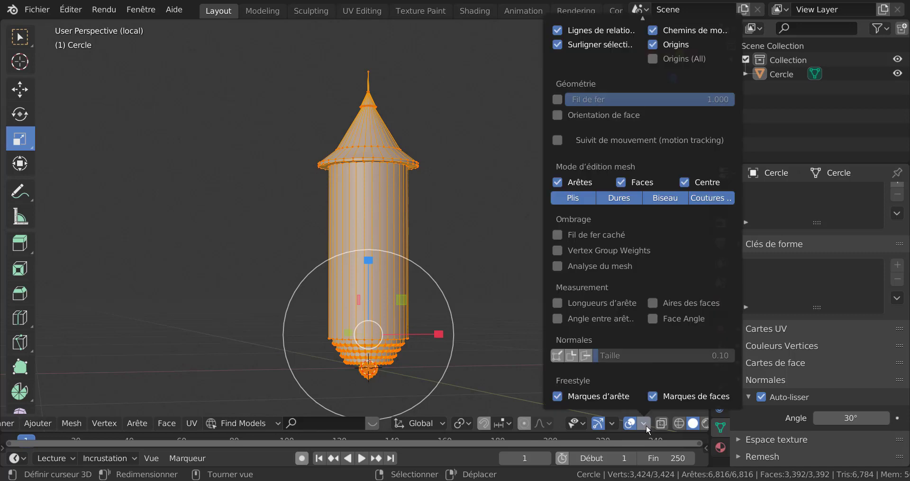
pyautogui.click(586, 359)
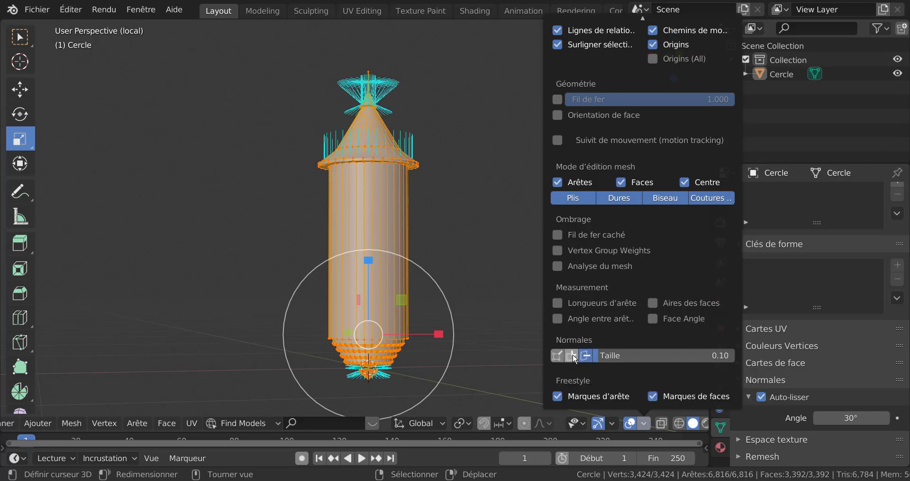
# - Display the vertex and split normals of the whole turret mesh alongside its face normals and examine them
pyautogui.click(571, 355)
pyautogui.click(558, 356)
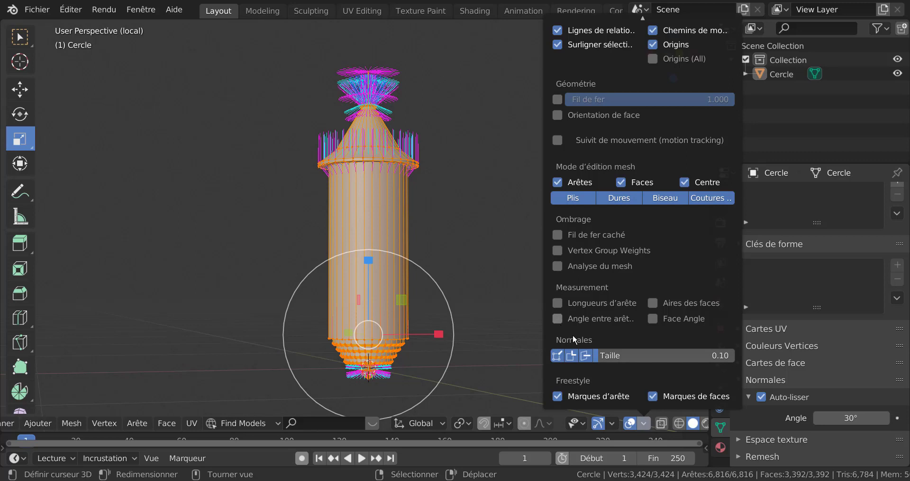
pyautogui.click(557, 396)
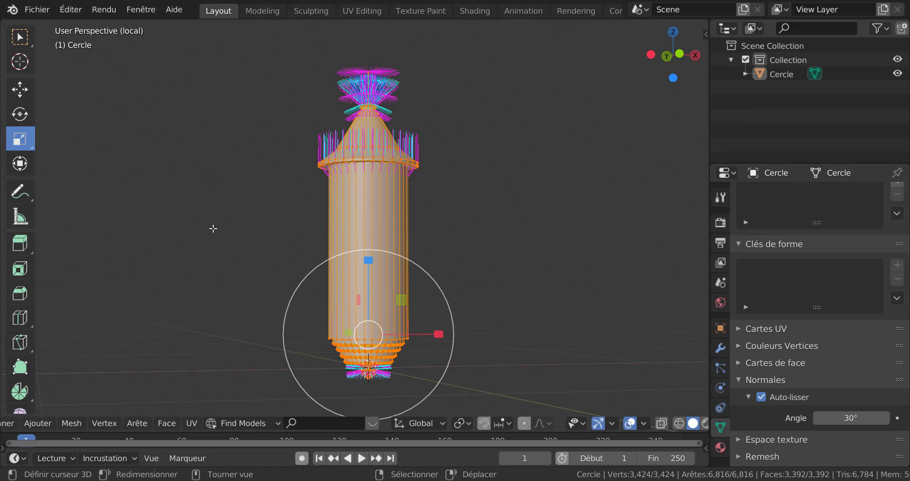
pyautogui.press('a')
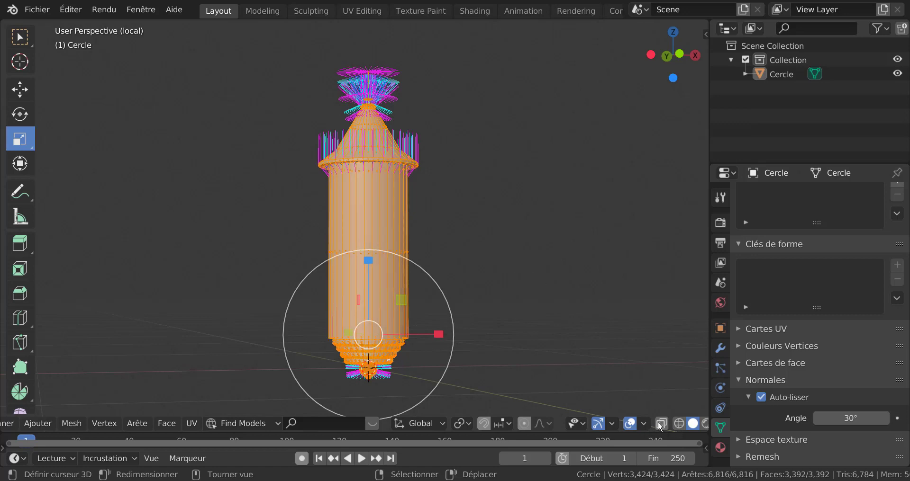
pyautogui.click(644, 424)
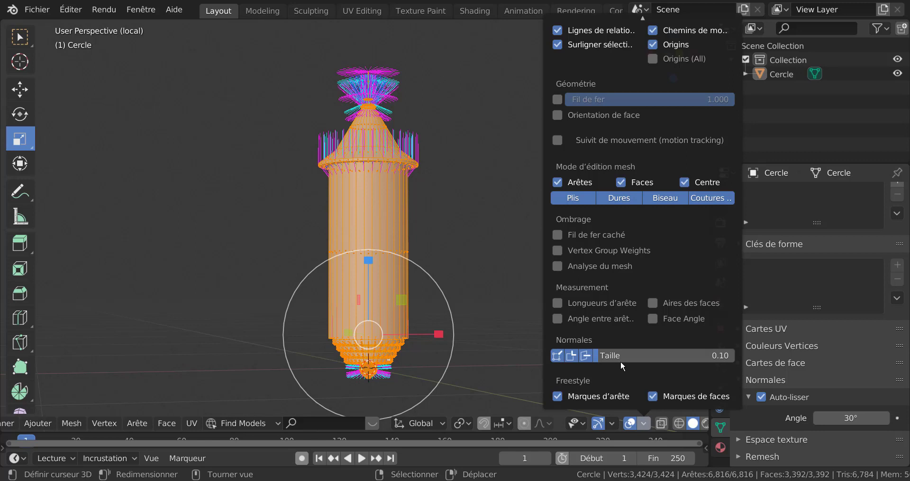
pyautogui.scroll(3, 621, 362)
pyautogui.scroll(4, 623, 361)
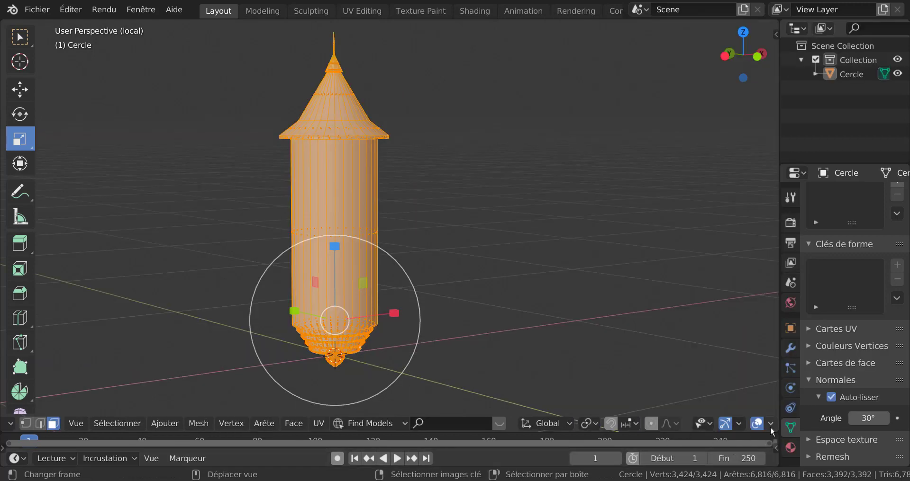
# - Enable the Face Orientation overlay and examine which way the turret's faces point on the wall and roof
pyautogui.click(770, 424)
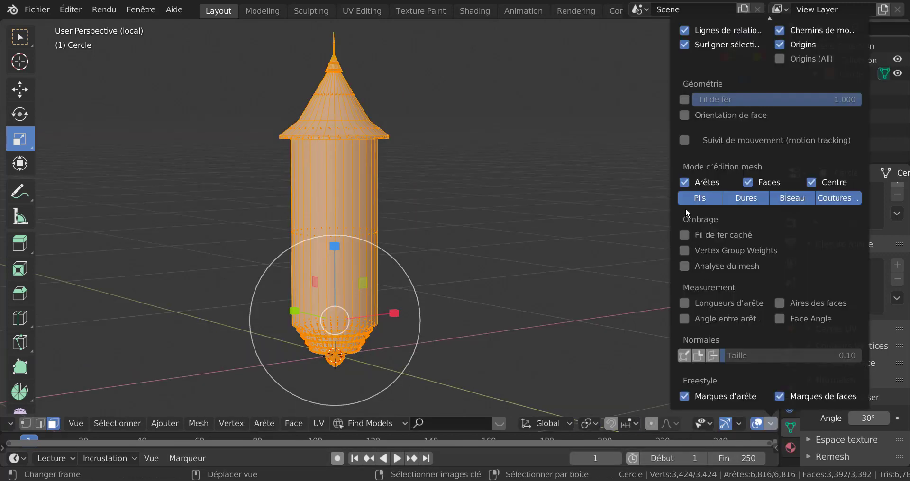
pyautogui.click(686, 115)
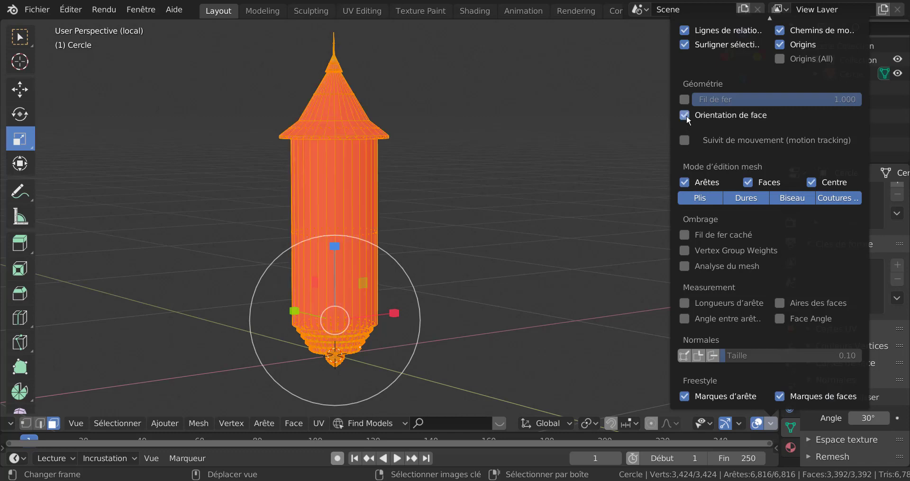
pyautogui.moveTo(492, 277)
pyautogui.mouseDown(button='middle')
pyautogui.moveTo(497, 294)
pyautogui.moveTo(534, 312)
pyautogui.moveTo(483, 291)
pyautogui.mouseUp(button='middle')
pyautogui.scroll(3, 412, 270)
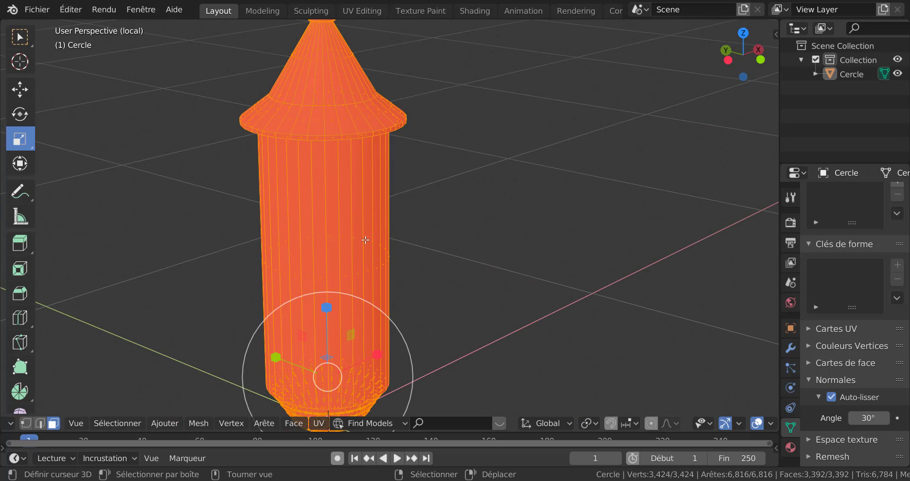
pyautogui.keyDown('shift'); pyautogui.moveTo(436, 243); pyautogui.dragTo(472, 313, button='middle'); pyautogui.keyUp('shift')
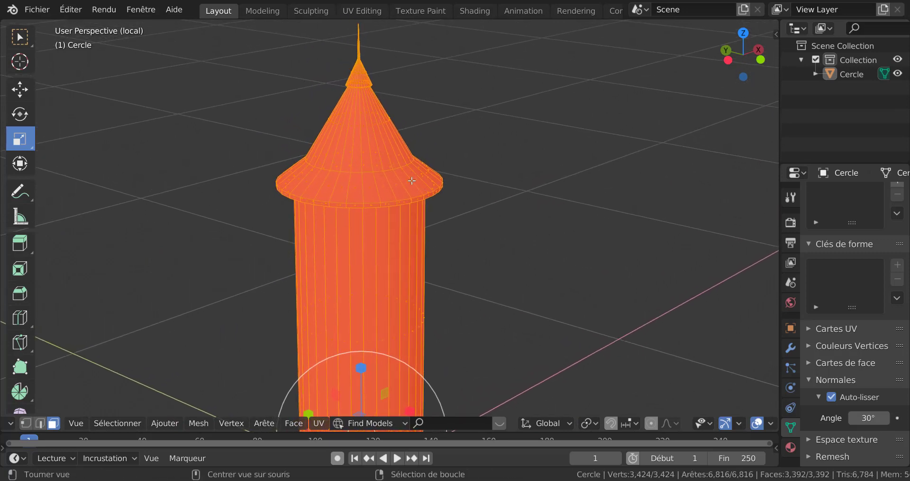
# - Select the ring of faces on the roof's flared eaves, recalculate its normals to the outside, and check it in Object Mode
pyautogui.keyDown('alt'); pyautogui.click(411, 181); pyautogui.keyUp('alt')
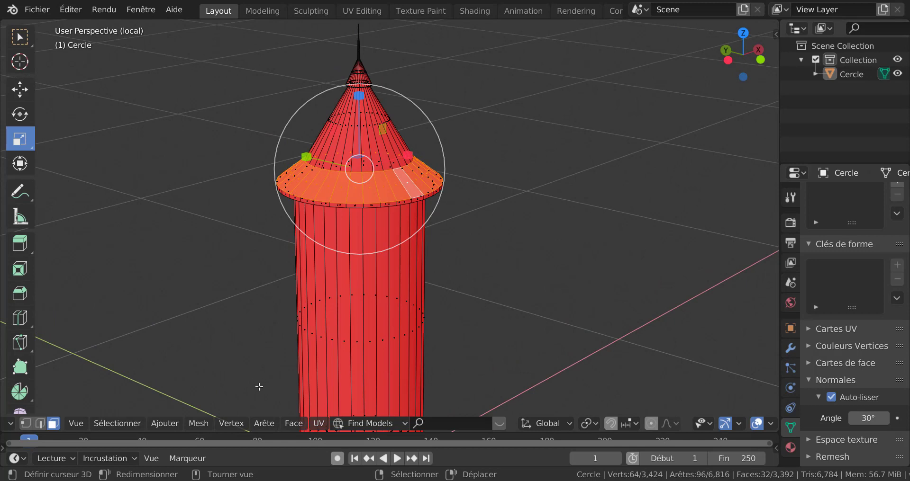
pyautogui.click(173, 423)
pyautogui.moveTo(196, 425)
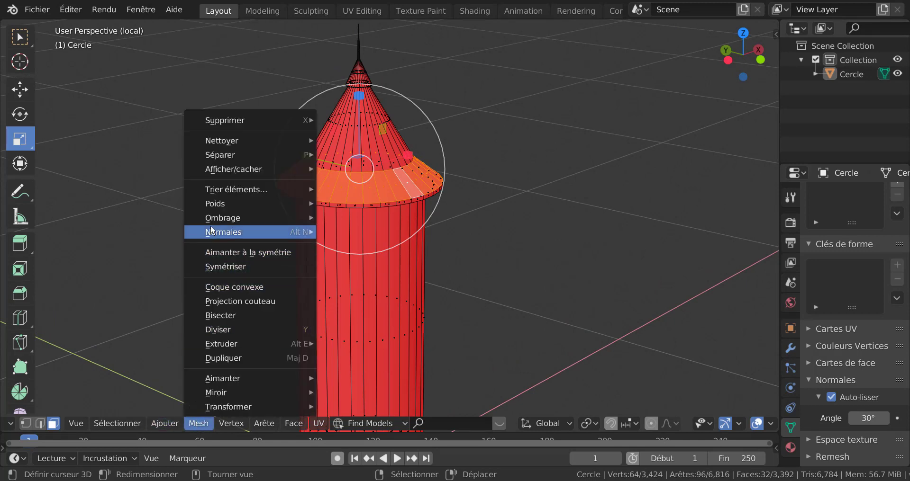
pyautogui.moveTo(211, 230)
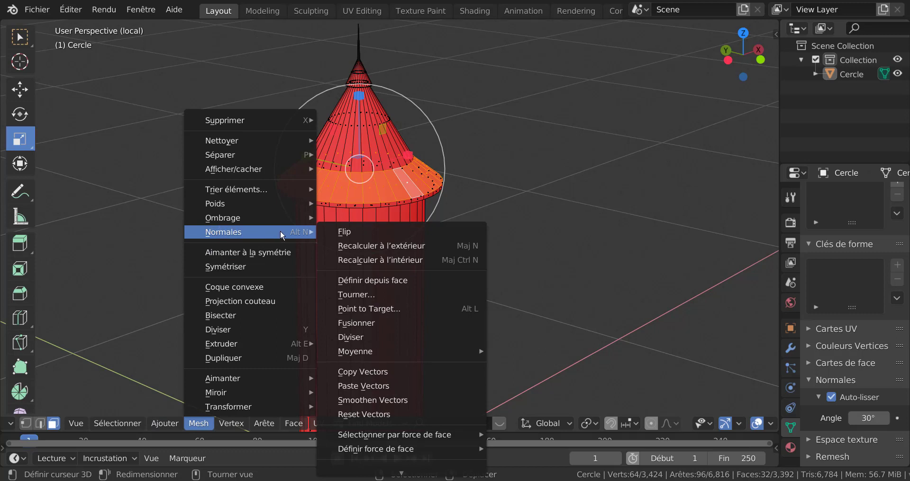
pyautogui.click(377, 246)
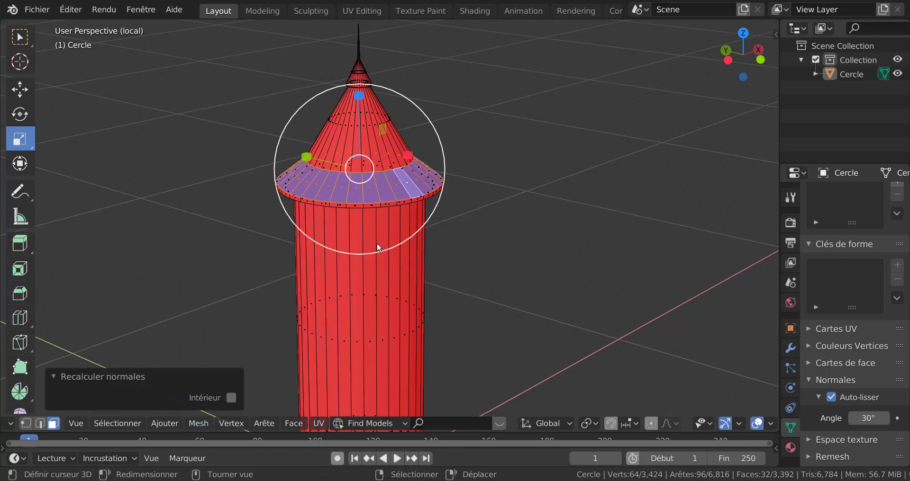
pyautogui.press('Tab')
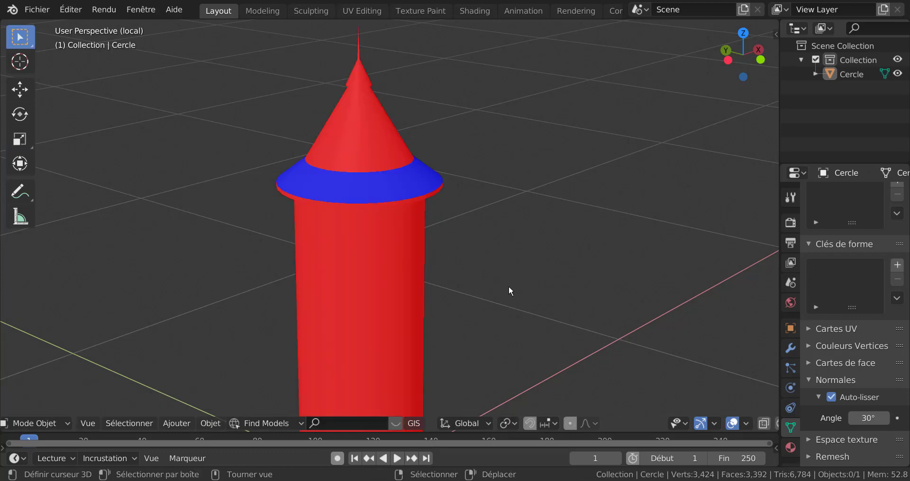
pyautogui.scroll(2, 508, 286)
# - Recalculate the normals of the flared eaves' face ring to the inside and check the turret in Object Mode
pyautogui.press('Tab')
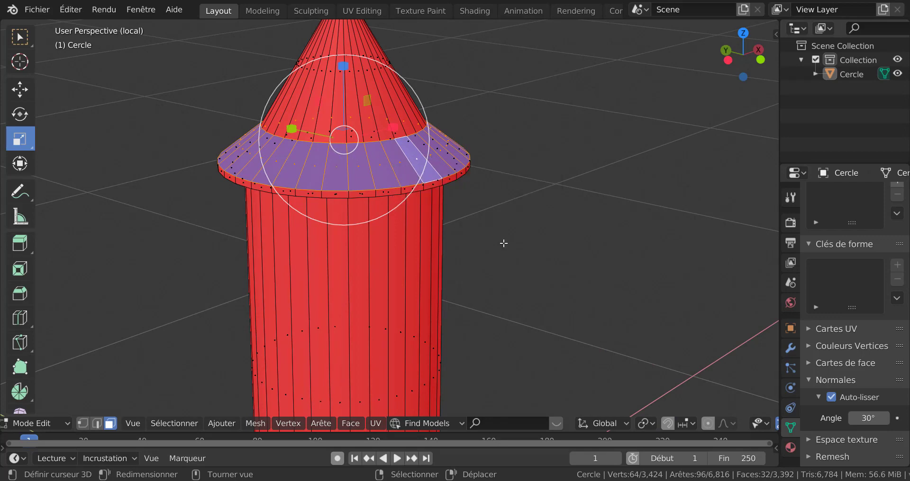
pyautogui.scroll(-2, 502, 246)
pyautogui.click(227, 424)
pyautogui.moveTo(254, 422)
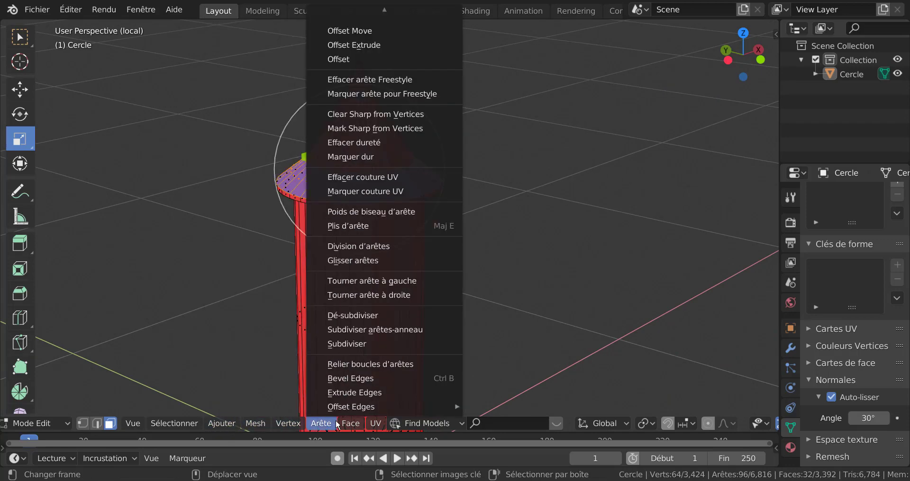
pyautogui.moveTo(355, 424)
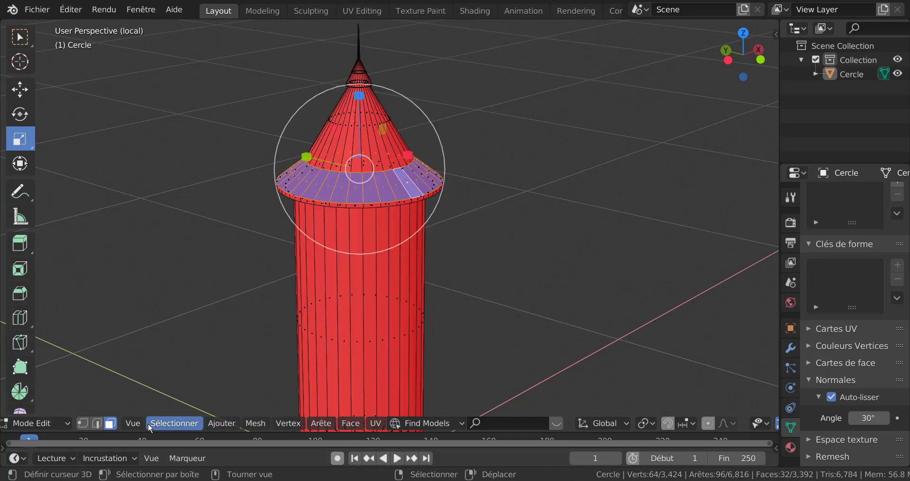
pyautogui.click(171, 423)
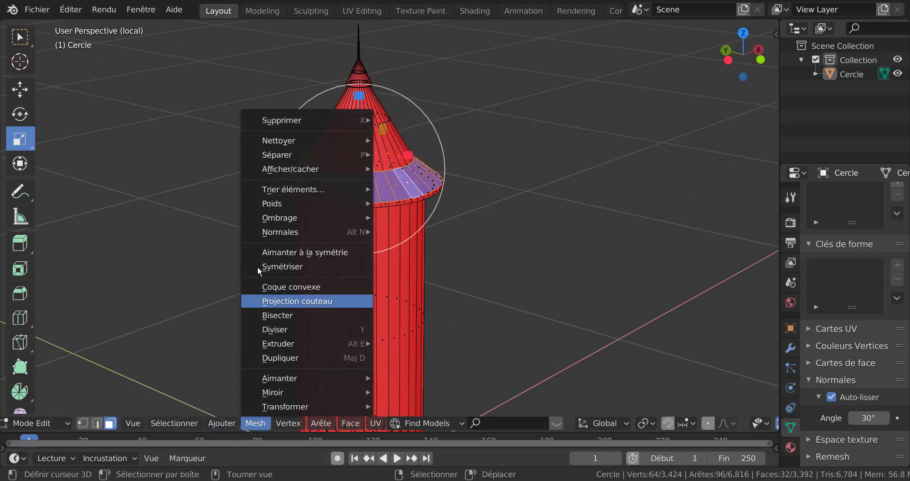
pyautogui.moveTo(268, 239)
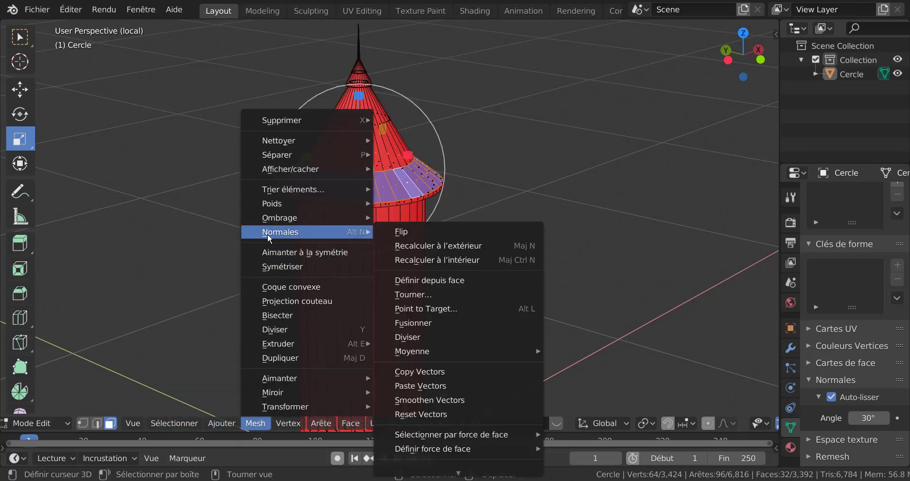
pyautogui.click(425, 260)
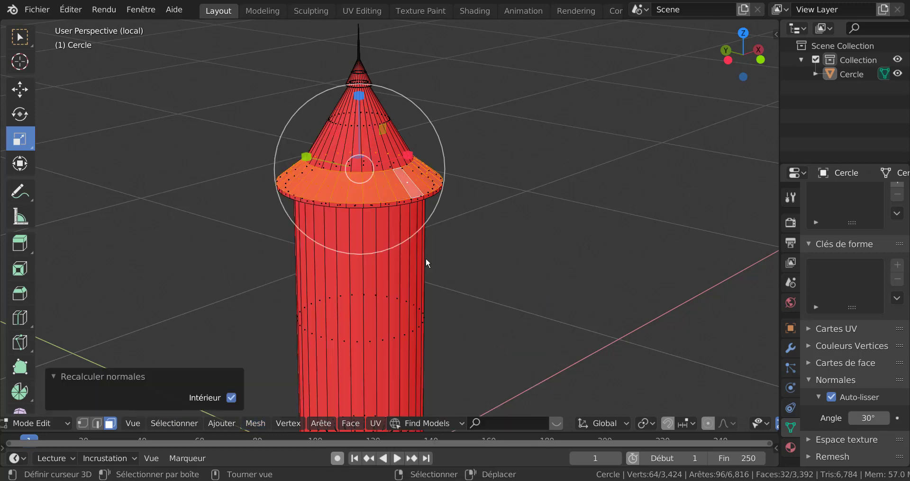
pyautogui.press('Tab')
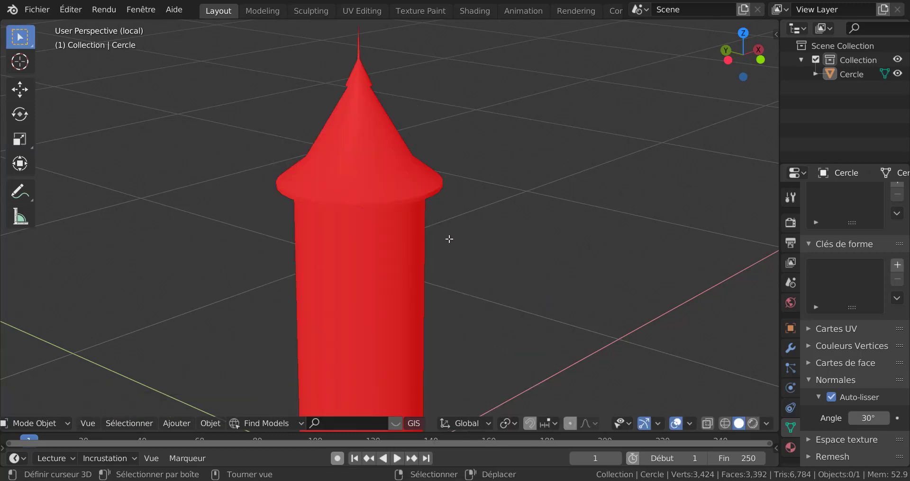
# - Review the normals recalculation options and inspect the whole turret's face orientation in Object Mode
pyautogui.press('Tab')
pyautogui.click(254, 424)
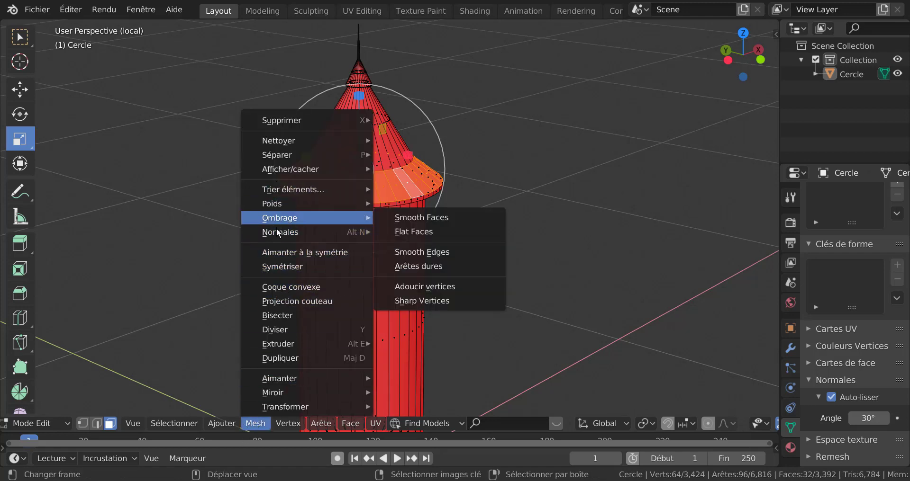
pyautogui.moveTo(280, 232)
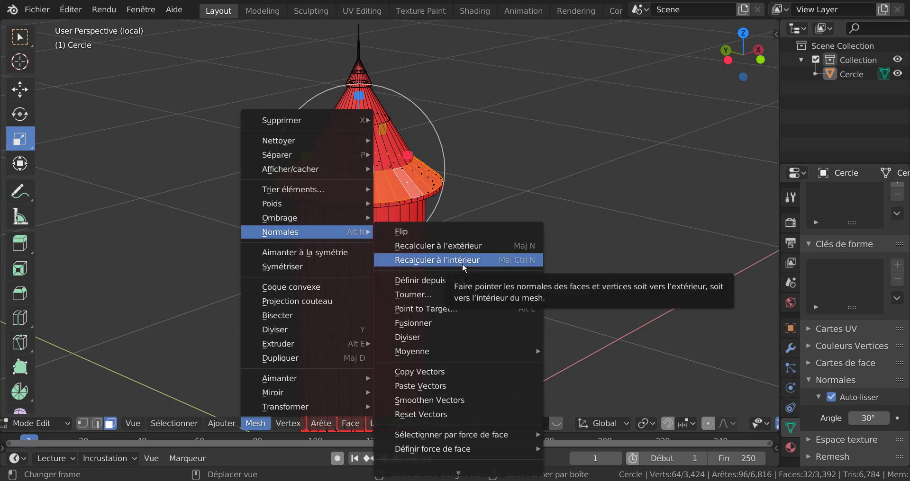
pyautogui.press('Tab')
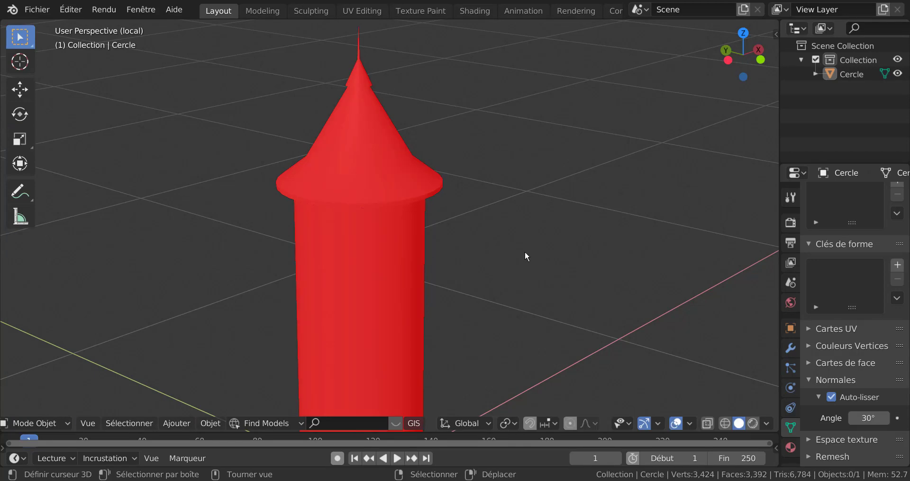
pyautogui.scroll(-3, 525, 253)
pyautogui.moveTo(521, 272); pyautogui.dragTo(474, 258, button='middle')
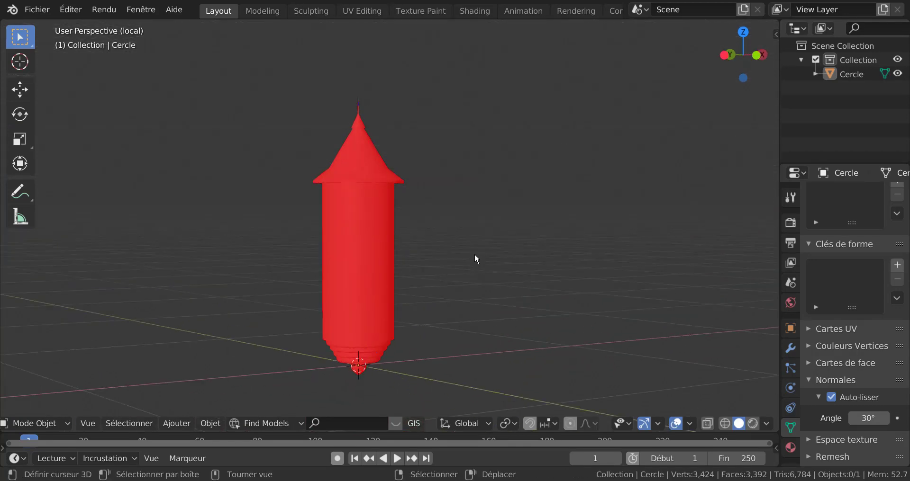
pyautogui.scroll(1, 452, 283)
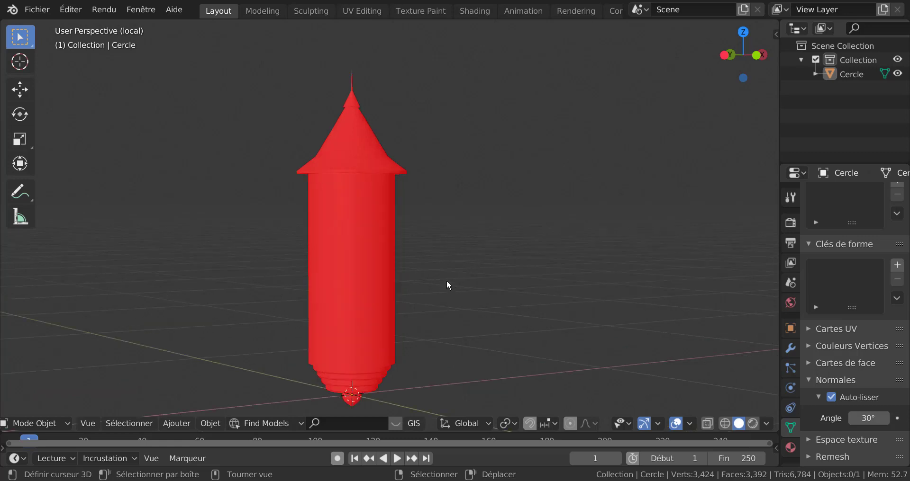
# - Select the turret object and, in Edit Mode, select the ring of faces forming its cylindrical wall
pyautogui.click(373, 279)
pyautogui.press('Tab')
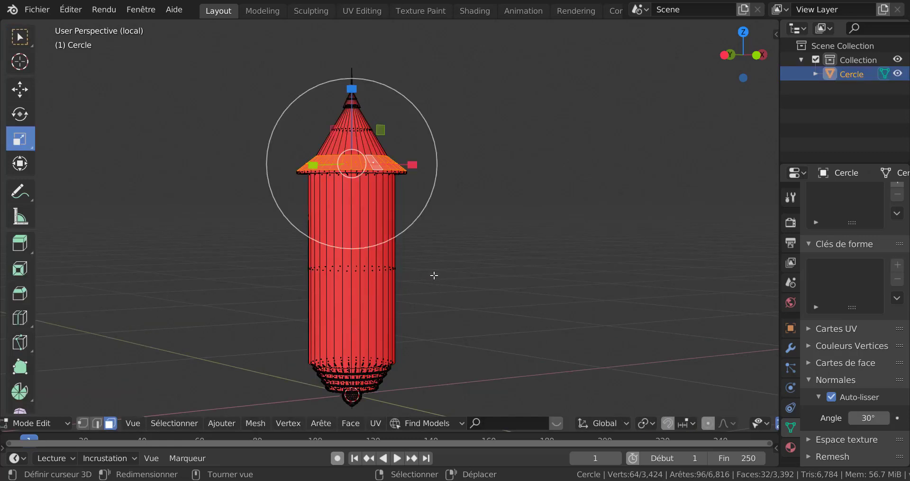
pyautogui.moveTo(433, 274); pyautogui.dragTo(483, 272, button='middle')
pyautogui.keyDown('alt'); pyautogui.click(395, 250); pyautogui.keyUp('alt')
pyautogui.scroll(2, 465, 291)
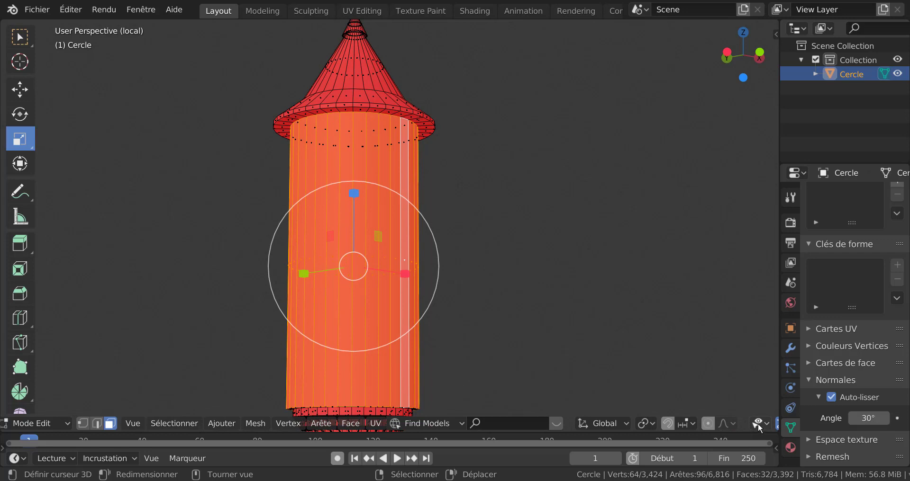
# - Turn off the Face Orientation overlay in the viewport
pyautogui.scroll(-5, 738, 423)
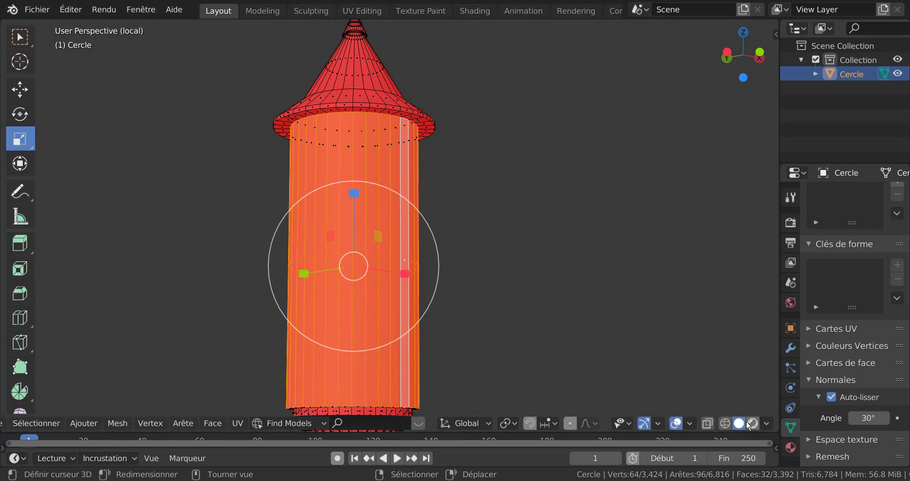
pyautogui.click(690, 424)
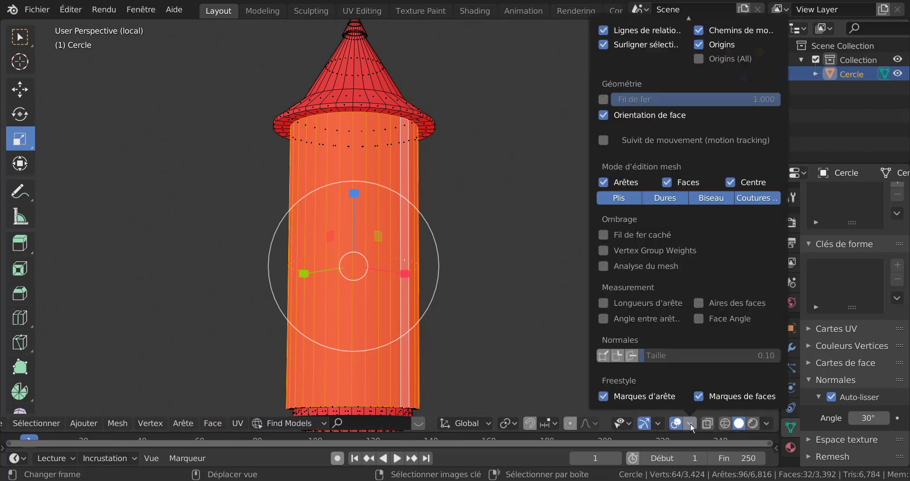
pyautogui.click(603, 115)
pyautogui.moveTo(522, 254)
pyautogui.mouseDown(button='middle')
pyautogui.moveTo(524, 281)
pyautogui.moveTo(522, 258)
pyautogui.mouseUp(button='middle')
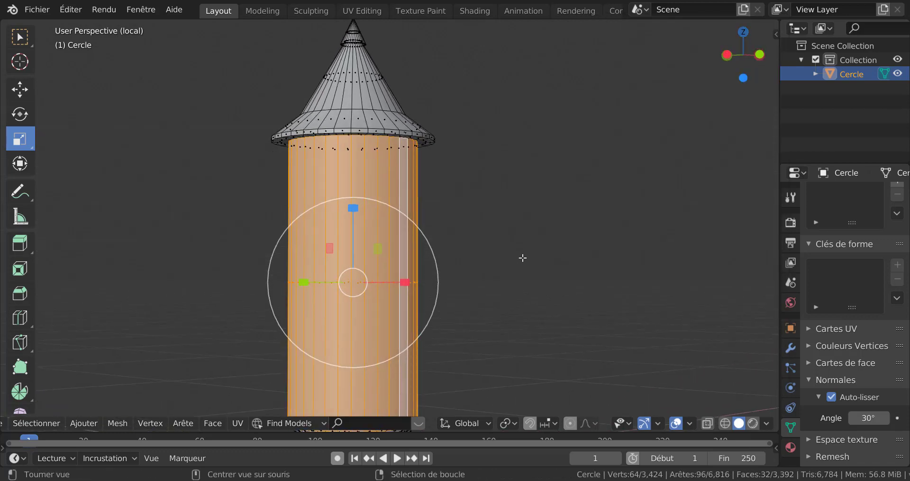
# - Check the wall with X-ray and apply Solidify Faces to the selected wall faces with a thickness of 0.01 m
pyautogui.hotkey('alt', 'z')
pyautogui.hotkey('alt', 'z')
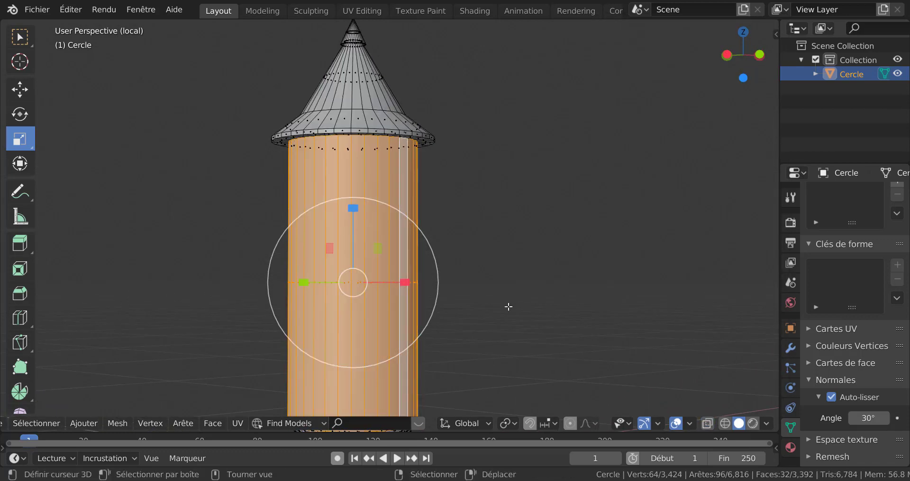
pyautogui.moveTo(487, 312); pyautogui.dragTo(511, 240, button='middle')
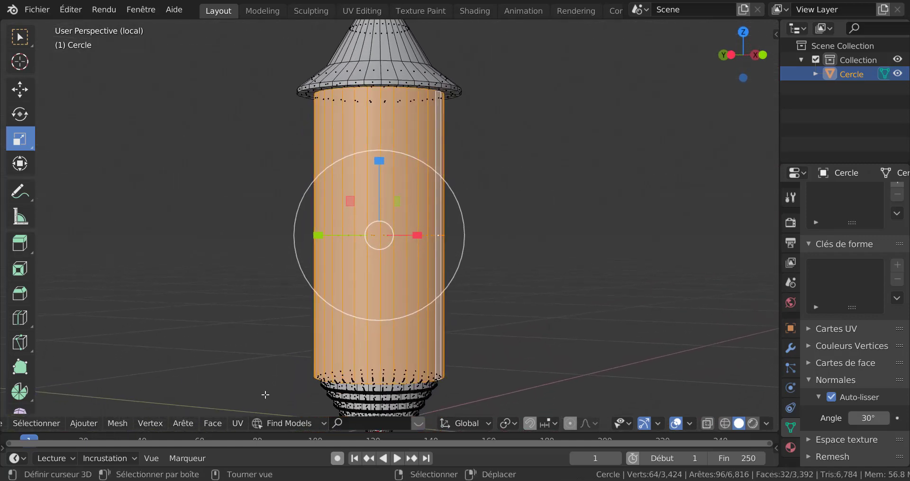
pyautogui.press('q')
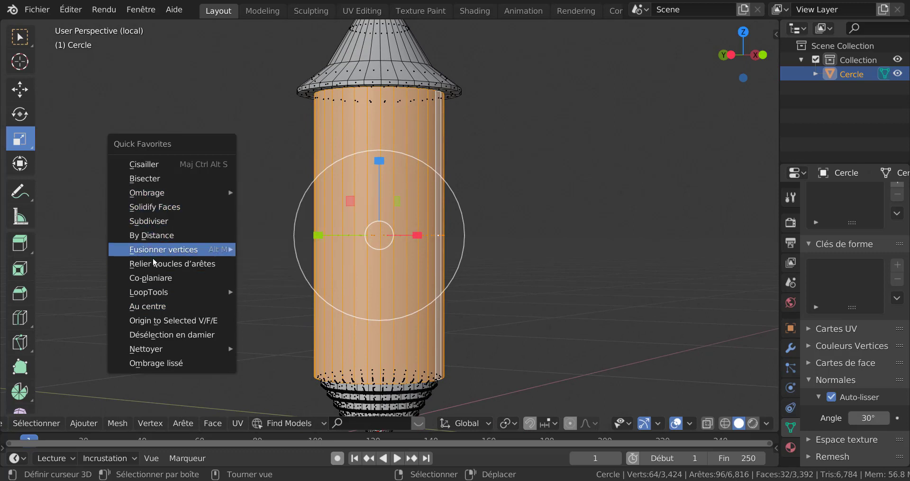
pyautogui.click(151, 210)
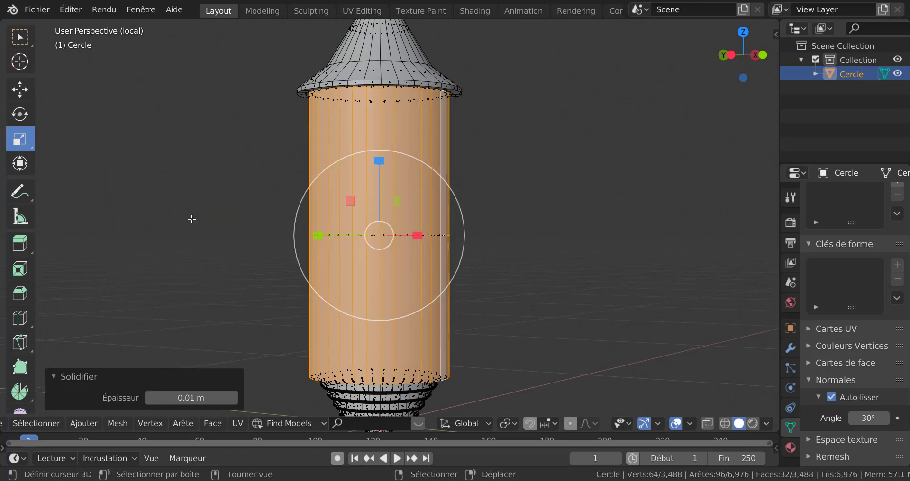
# - Adjust the Solidify Faces thickness of the cylindrical wall to about 0.0123 m and return to Object Mode
pyautogui.scroll(1, 600, 284)
pyautogui.moveTo(589, 243)
pyautogui.mouseDown(button='middle')
pyautogui.moveTo(585, 226)
pyautogui.moveTo(595, 249)
pyautogui.mouseUp(button='middle')
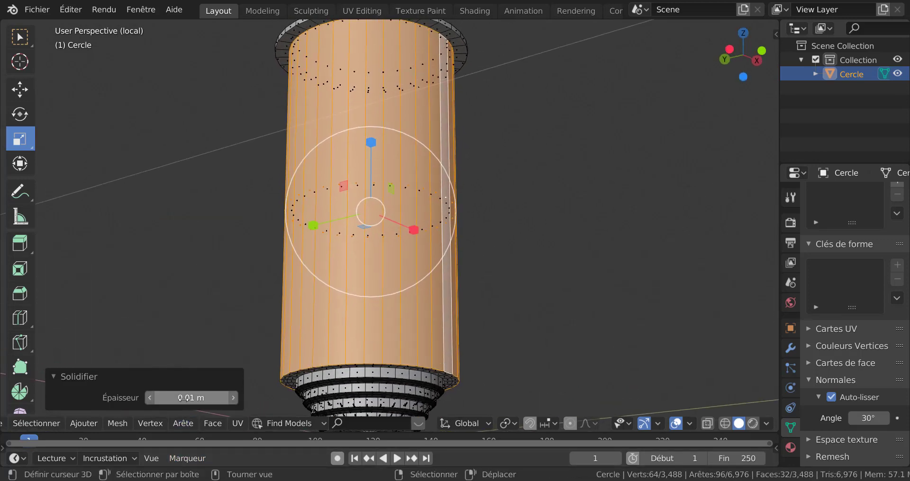
pyautogui.moveTo(187, 398); pyautogui.dragTo(182, 398)
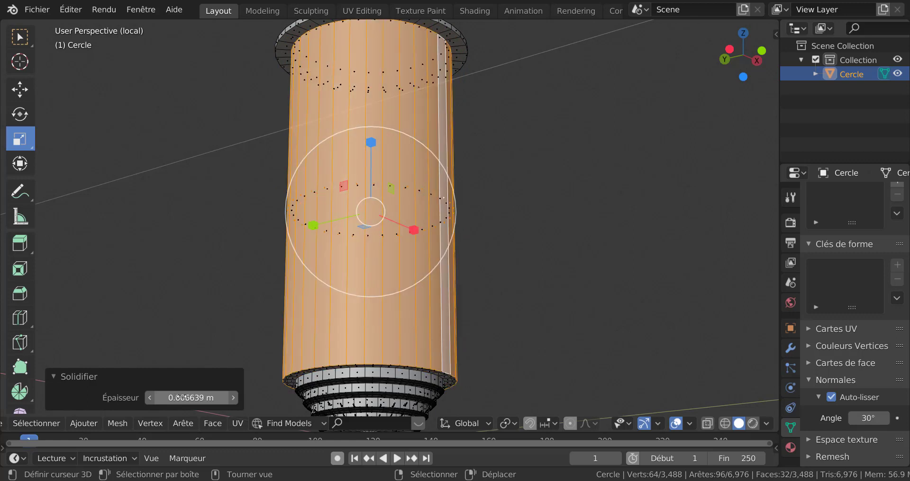
pyautogui.moveTo(181, 398); pyautogui.dragTo(189, 398)
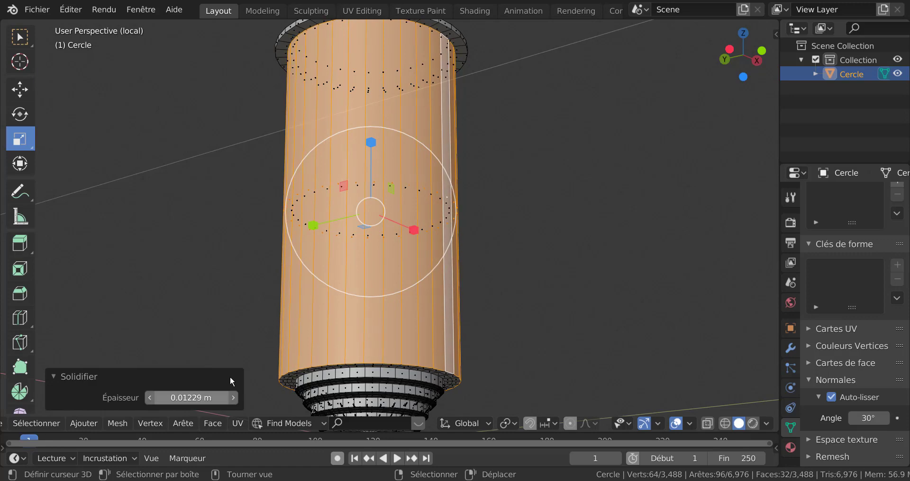
pyautogui.press('Tab')
# - Inspect the thickened turret from several angles, comparing its Object Mode and Edit Mode display
pyautogui.moveTo(558, 286)
pyautogui.mouseDown(button='middle')
pyautogui.moveTo(569, 323)
pyautogui.moveTo(556, 316)
pyautogui.mouseUp(button='middle')
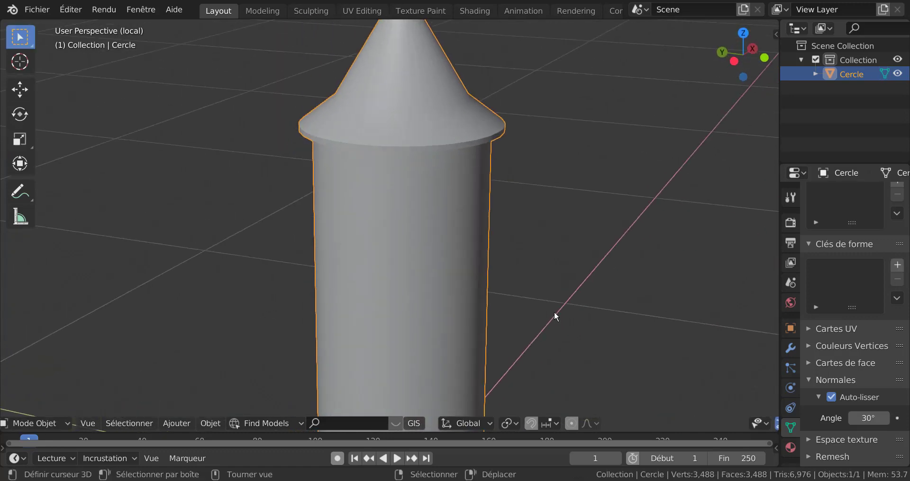
pyautogui.scroll(-3, 413, 331)
pyautogui.moveTo(457, 351); pyautogui.dragTo(458, 331, button='middle')
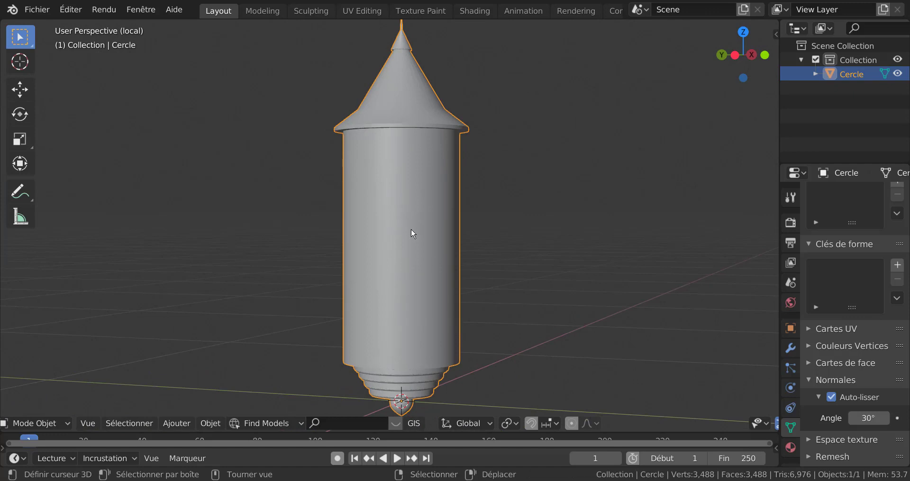
pyautogui.press('Tab')
pyautogui.press('Tab')
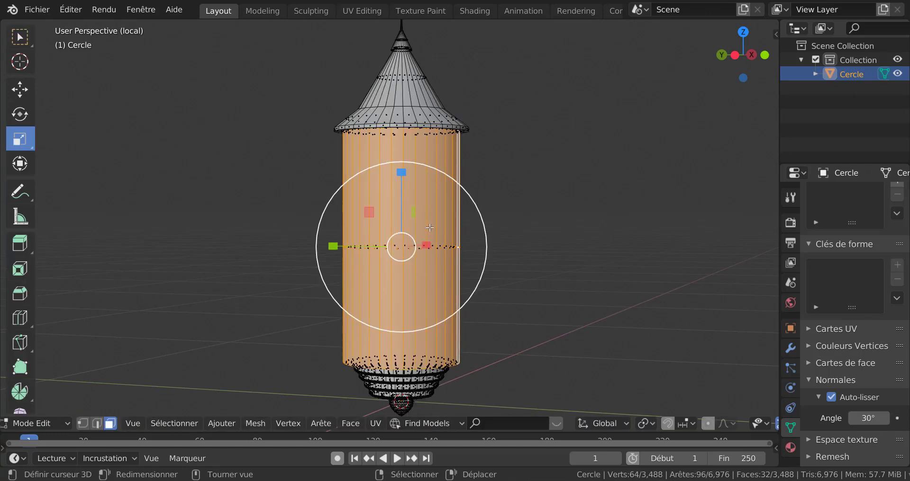
pyautogui.keyDown('shift'); pyautogui.moveTo(509, 266); pyautogui.dragTo(505, 287, button='middle'); pyautogui.keyUp('shift')
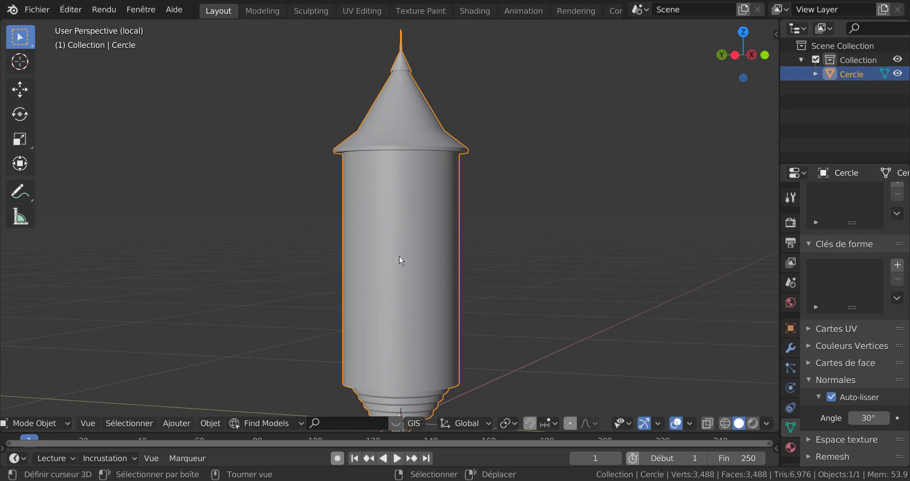
pyautogui.moveTo(400, 261); pyautogui.dragTo(417, 213, button='middle')
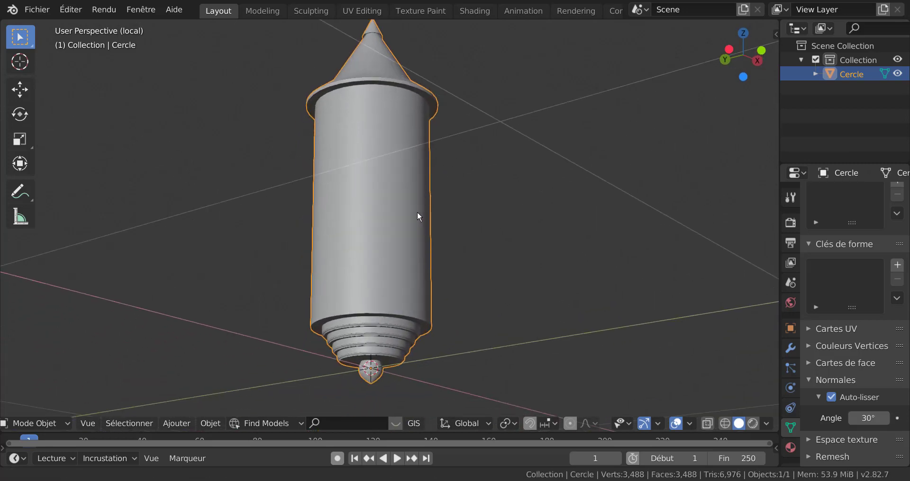
pyautogui.moveTo(411, 271); pyautogui.dragTo(406, 247, button='middle')
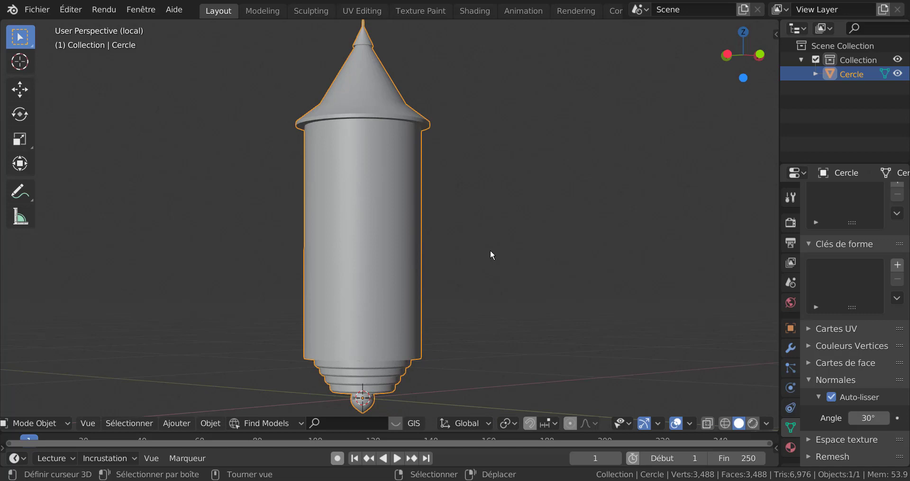
# - In front orthographic view, add a 2 m cube mesh at the world origin
pyautogui.press('KP_1')
pyautogui.keyDown('shift'); pyautogui.moveTo(497, 269); pyautogui.dragTo(541, 283, button='middle'); pyautogui.keyUp('shift')
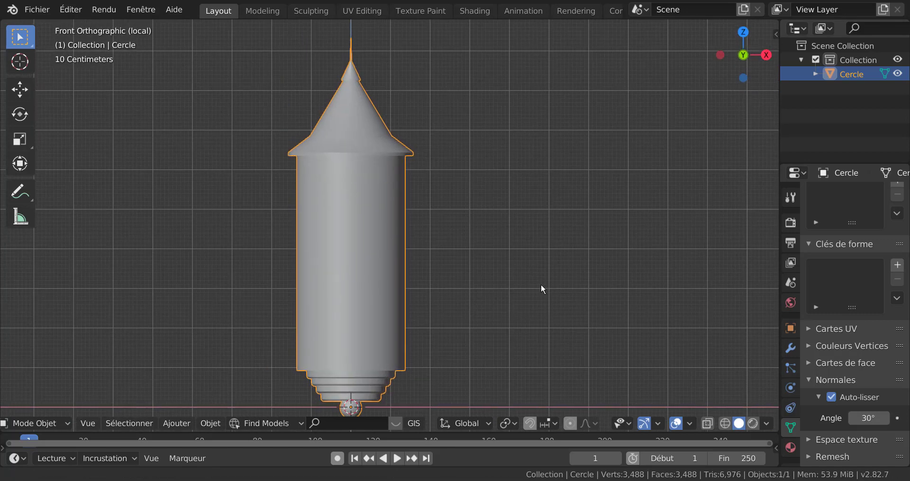
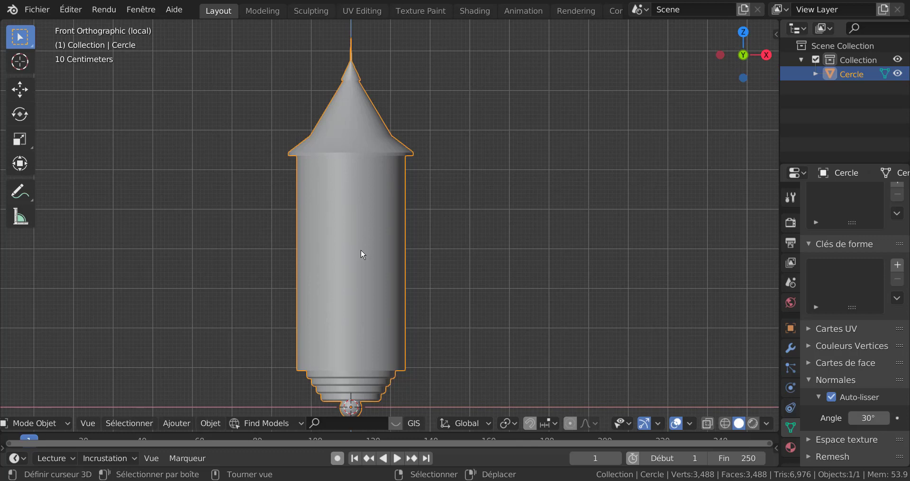
pyautogui.click(211, 423)
pyautogui.moveTo(217, 408)
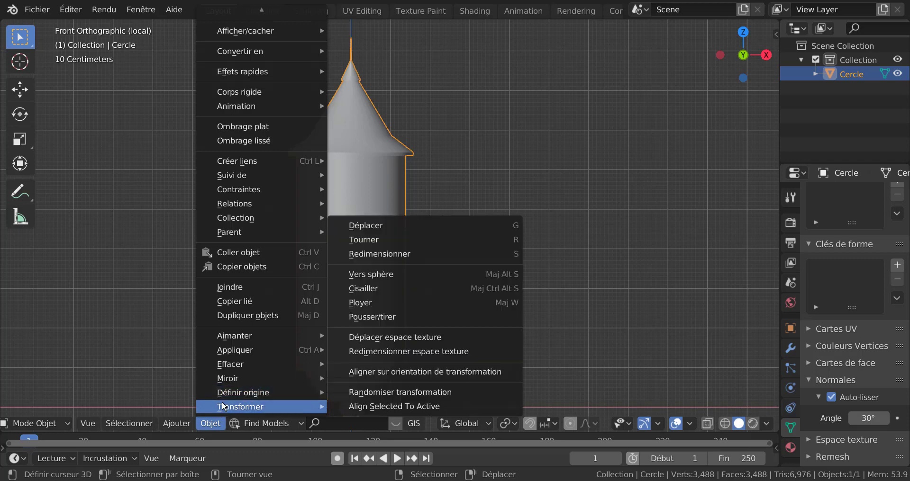
pyautogui.moveTo(182, 425)
pyautogui.moveTo(187, 408)
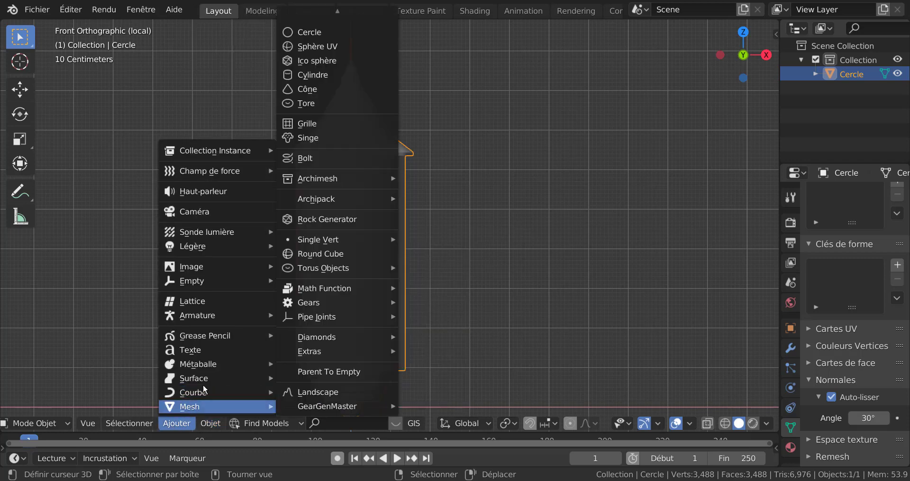
pyautogui.moveTo(319, 10)
pyautogui.click(318, 32)
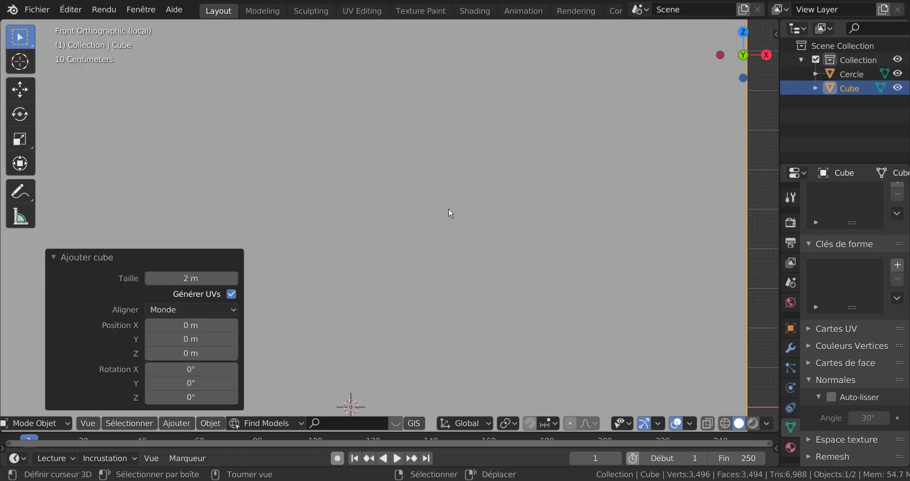
# - Scale the cube down uniformly by 0.078 and again by 0.572, making it narrower than the turret wall
pyautogui.press('s')
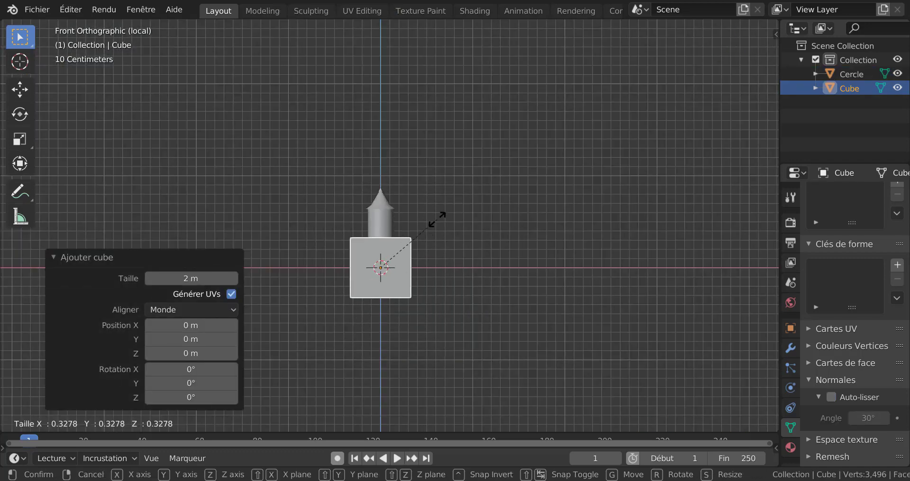
pyautogui.click(393, 252)
pyautogui.scroll(4, 398, 276)
pyautogui.moveTo(398, 277); pyautogui.dragTo(444, 303, button='middle')
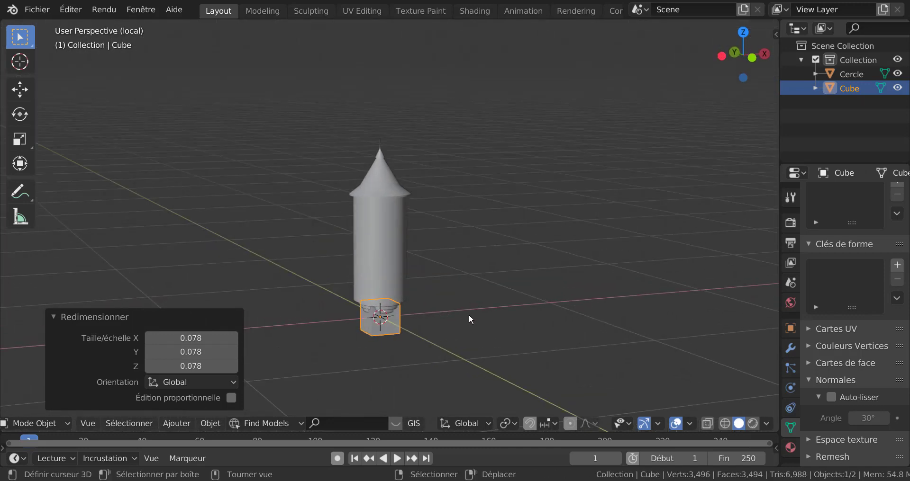
pyautogui.press('s')
pyautogui.click(426, 294)
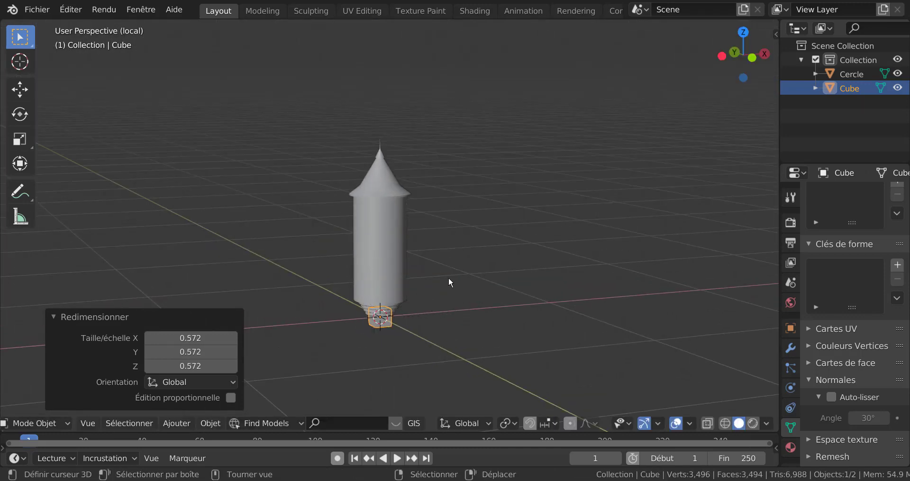
# - In front view, raise the cube 0.494 m along Z into the upper part of the cylindrical wall
pyautogui.scroll(-1, 450, 284)
pyautogui.press('KP_1')
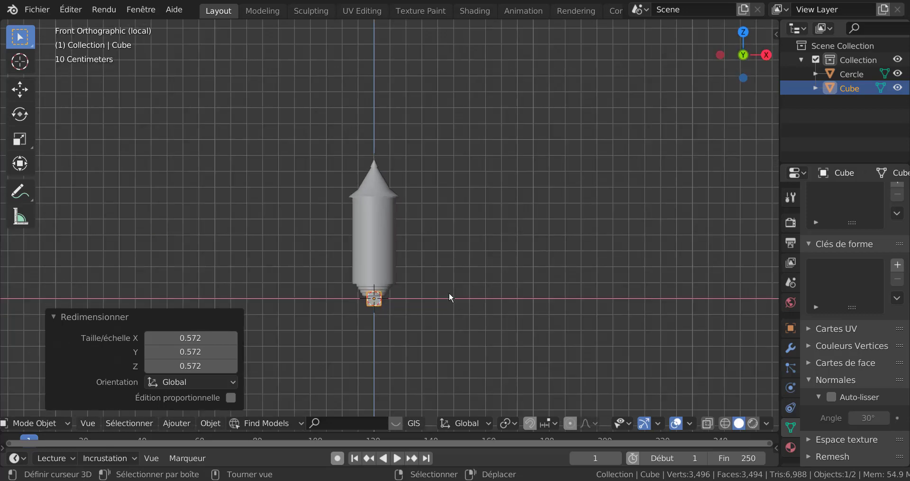
pyautogui.press('g')
pyautogui.press('z')
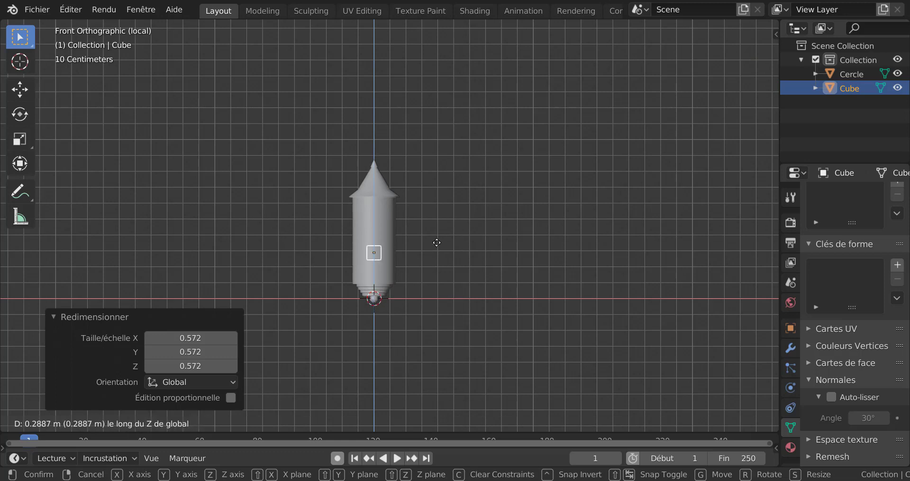
pyautogui.click(433, 213)
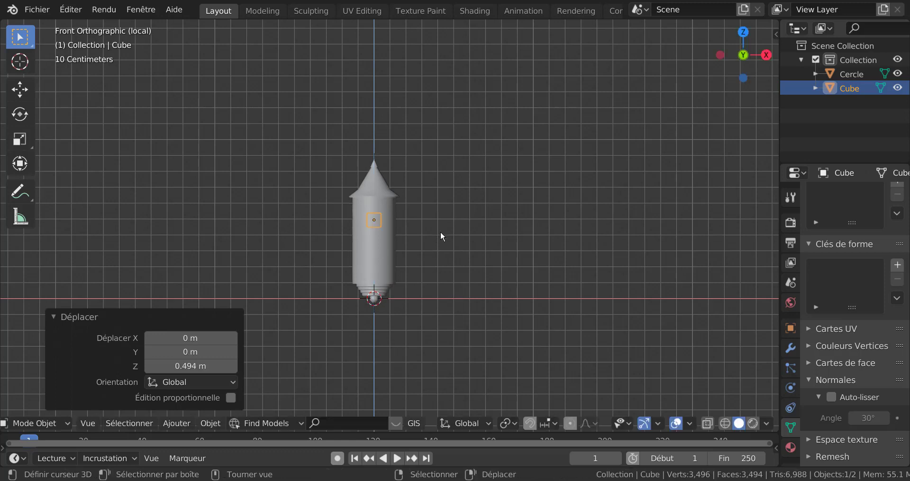
# - Stretch the cube by 3.014 along Z and scale it uniformly by 0.602 to form a tall window block
pyautogui.scroll(2, 440, 231)
pyautogui.press('s')
pyautogui.press('z')
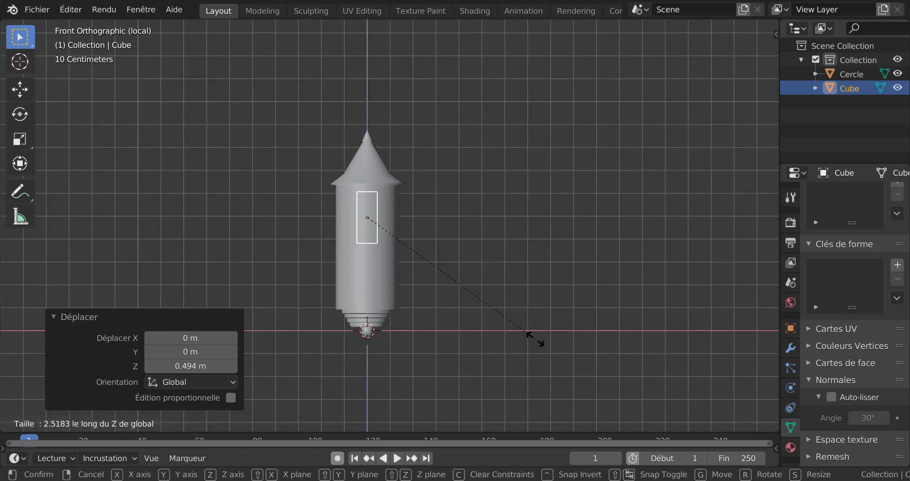
pyautogui.click(567, 354)
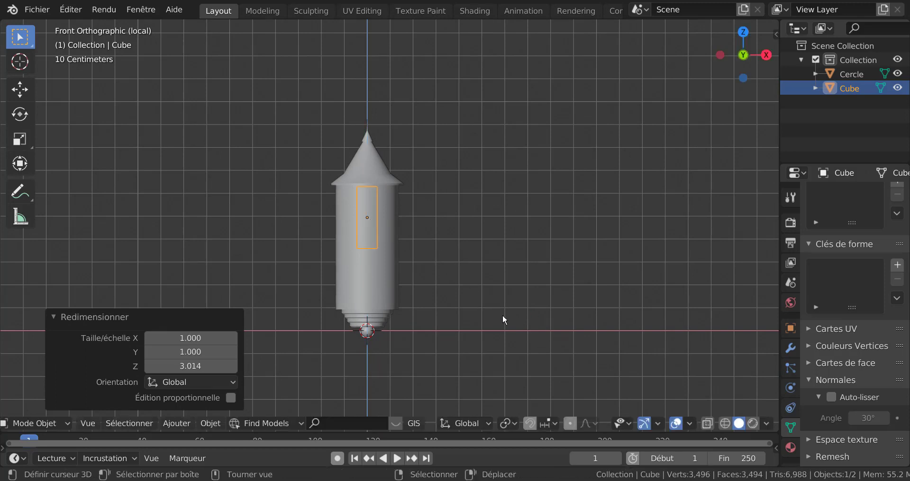
pyautogui.press('s')
pyautogui.click(453, 273)
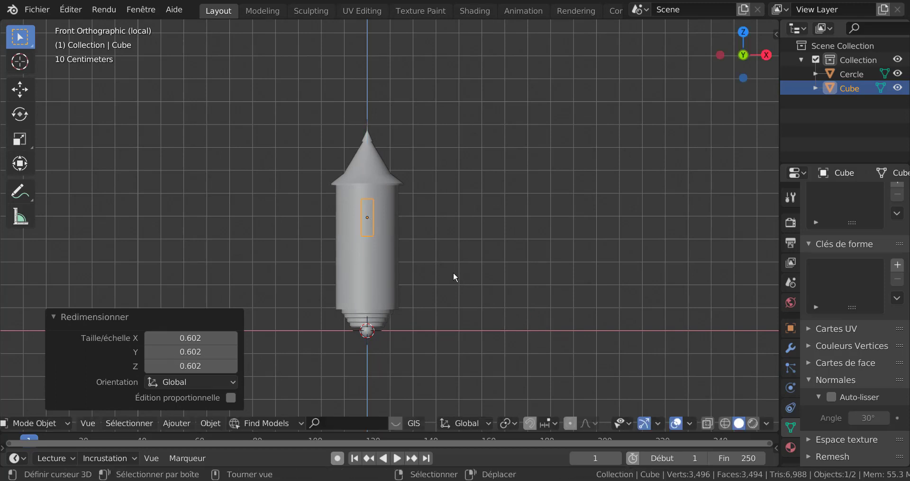
# - Stretch the window block by 1.642 along Z and lower it 0.0413 m along Z
pyautogui.press('s')
pyautogui.press('z')
pyautogui.click(493, 327)
pyautogui.press('g')
pyautogui.press('z')
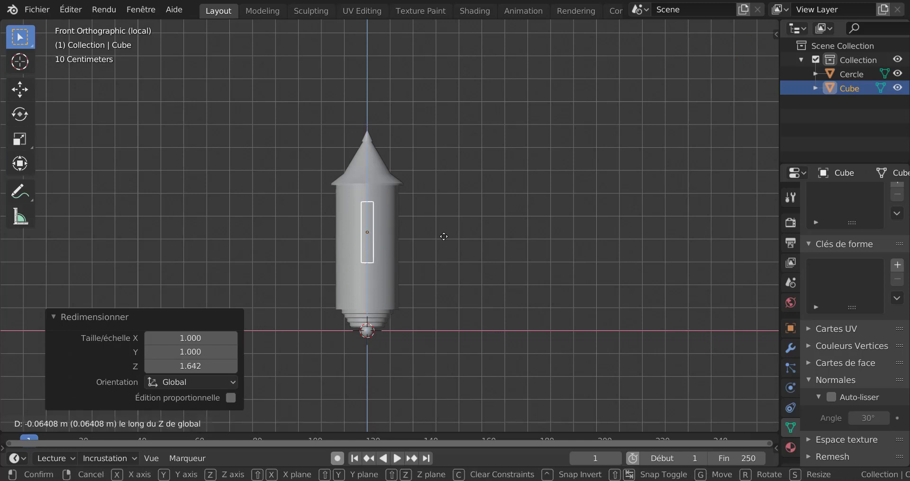
pyautogui.click(443, 231)
# - Shorten the window block by a factor of 0.732 along Z and scale it uniformly by 0.871
pyautogui.press('s')
pyautogui.press('z')
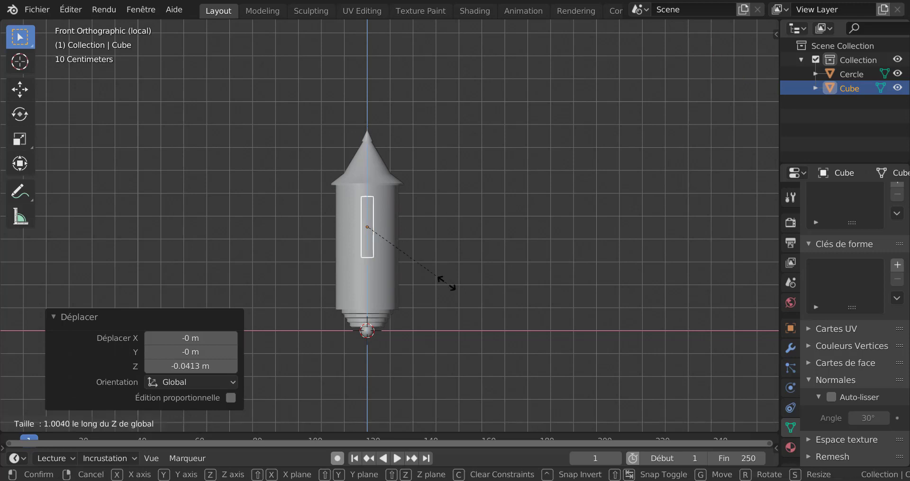
pyautogui.click(432, 262)
pyautogui.press('s')
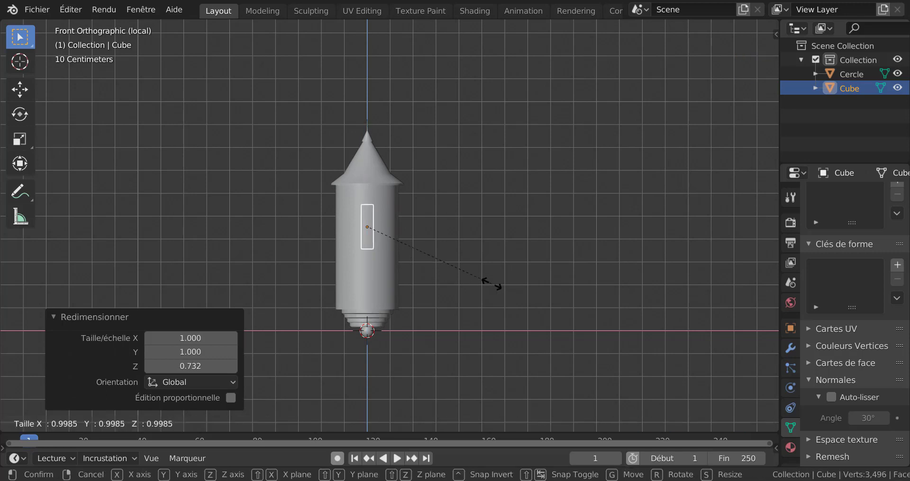
pyautogui.click(475, 263)
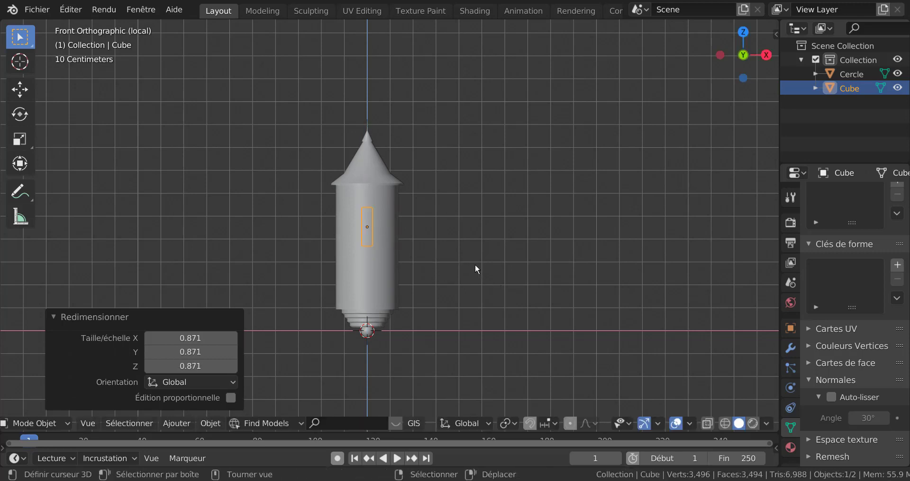
# - Deepen the window block by scaling it 2.354 along the Y axis
pyautogui.scroll(2, 471, 262)
pyautogui.moveTo(468, 261); pyautogui.dragTo(545, 258, button='middle')
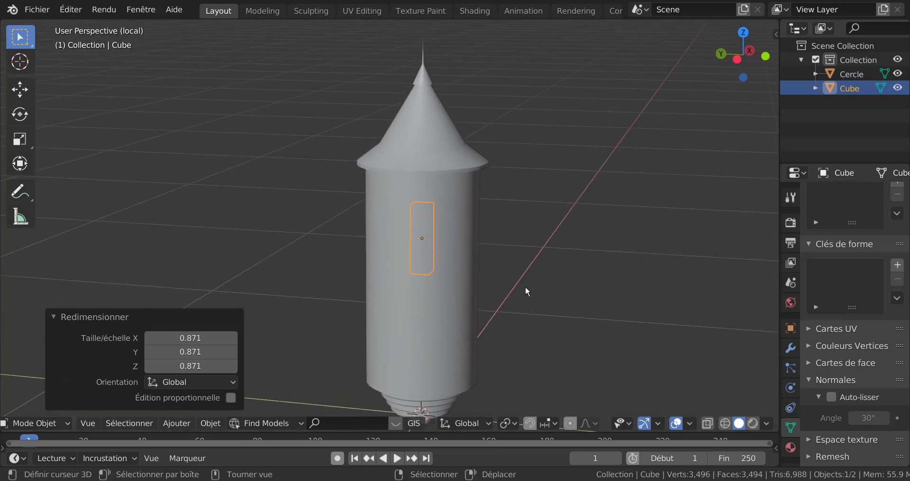
pyautogui.scroll(-4, 524, 289)
pyautogui.moveTo(490, 297); pyautogui.dragTo(490, 309, button='middle')
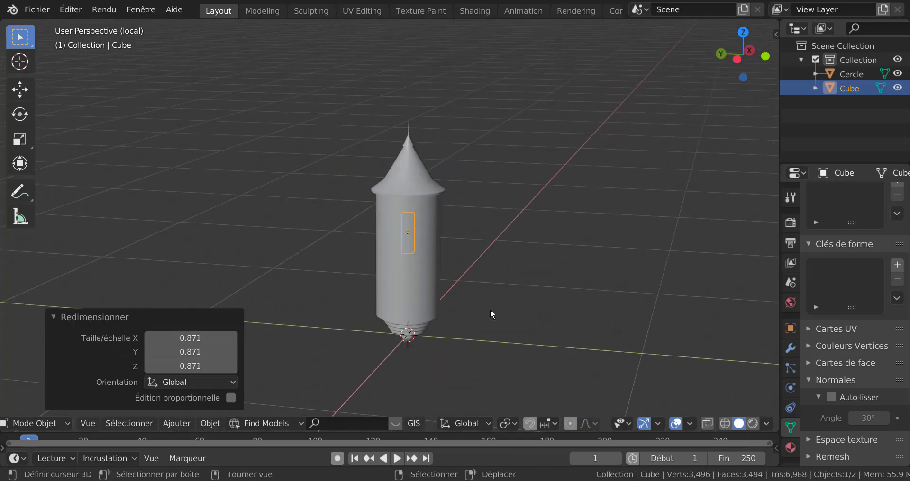
pyautogui.press('s')
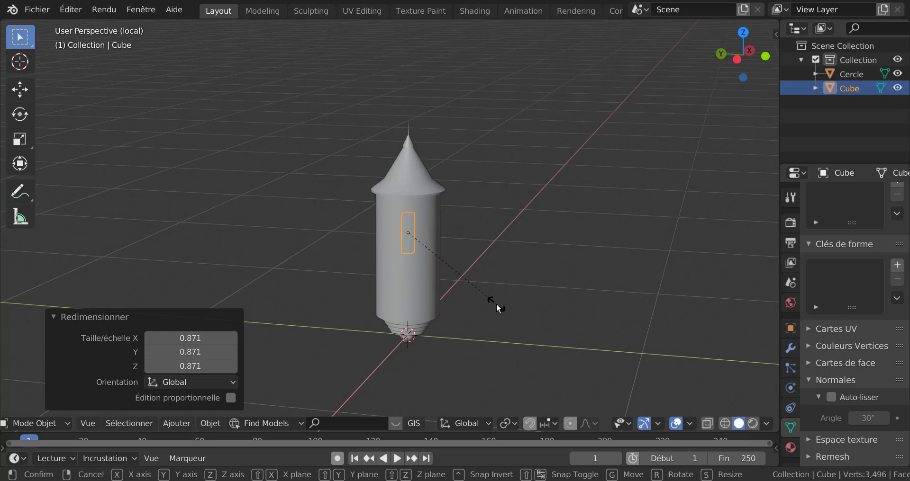
pyautogui.press('y')
pyautogui.click(647, 321)
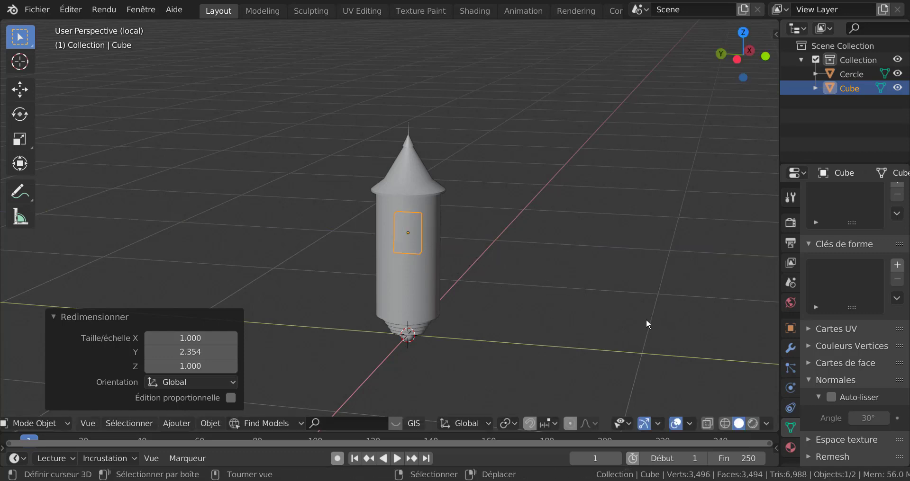
# - Move the window block -0.114 m along Y so it protrudes through the front of the wall, and check its placement
pyautogui.press('g')
pyautogui.press('y')
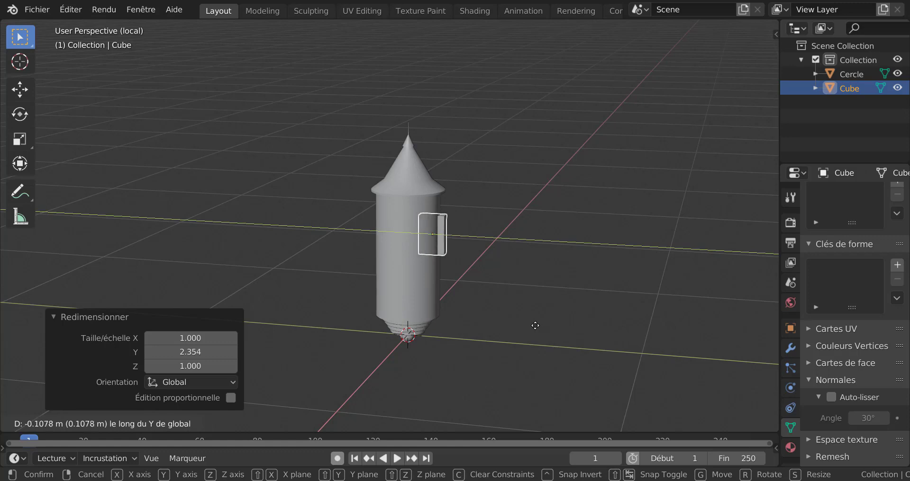
pyautogui.click(537, 325)
pyautogui.moveTo(538, 320); pyautogui.dragTo(442, 317, button='middle')
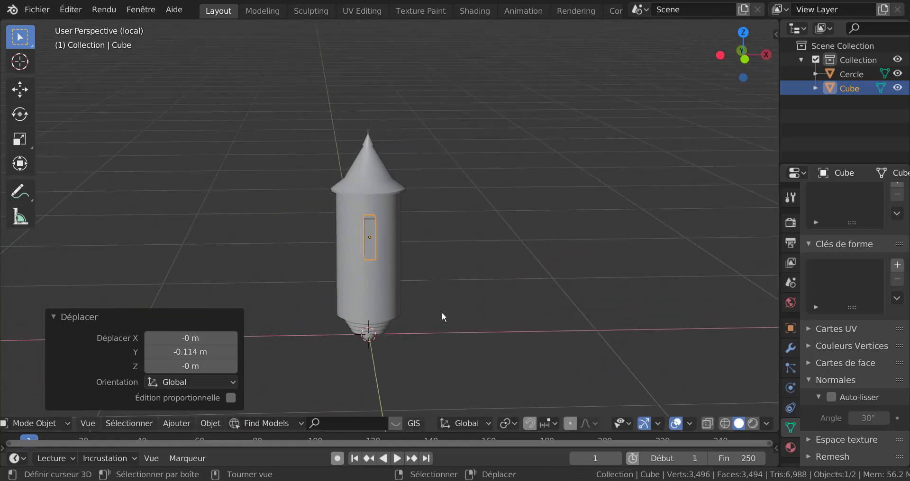
pyautogui.scroll(3, 444, 298)
pyautogui.moveTo(447, 286); pyautogui.dragTo(507, 303, button='middle')
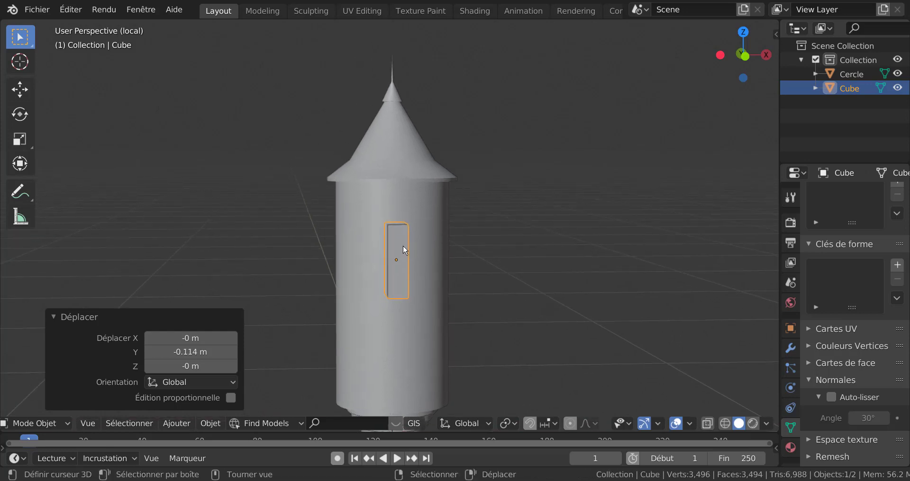
pyautogui.moveTo(442, 270); pyautogui.dragTo(477, 310, button='middle')
pyautogui.scroll(-4, 446, 267)
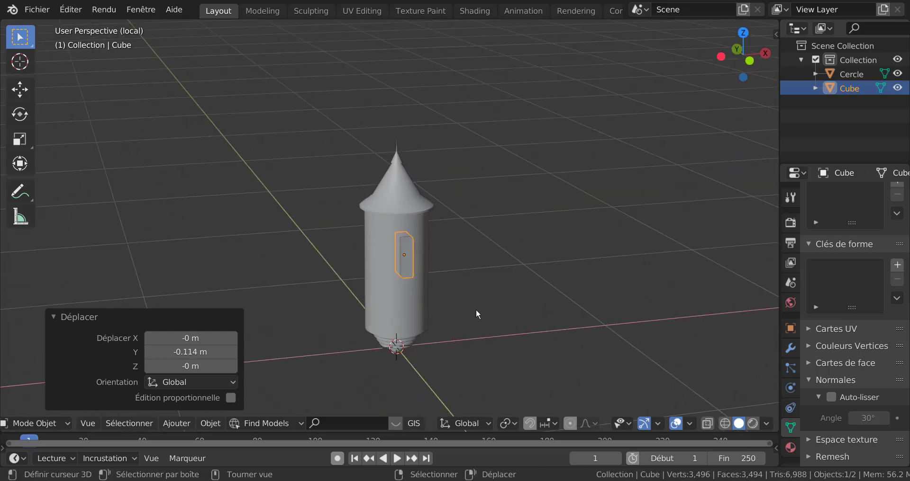
# - Narrow the window block by scaling it about 0.68 along the X axis
pyautogui.press('s')
pyautogui.press('x')
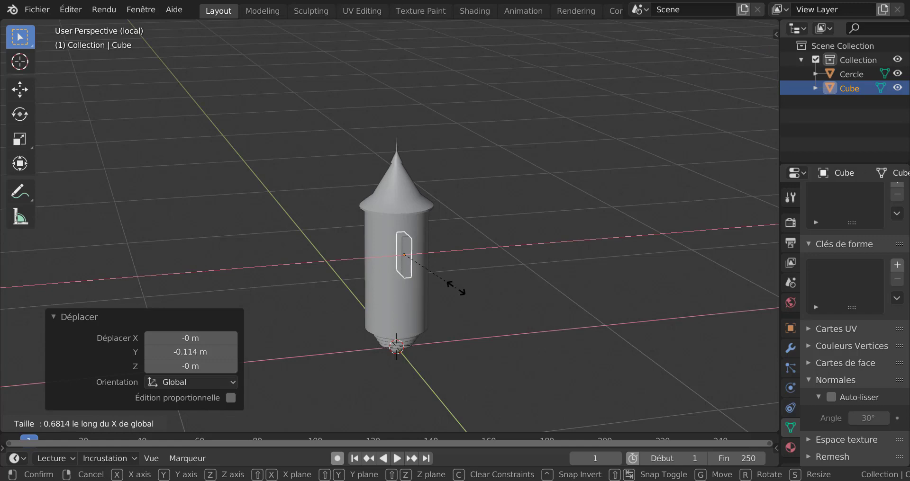
pyautogui.click(456, 287)
# - Enter Edit mode on the window block and isolate it in local view
pyautogui.press('Tab')
pyautogui.moveTo(445, 339); pyautogui.dragTo(447, 279, button='middle')
pyautogui.scroll(5, 429, 271)
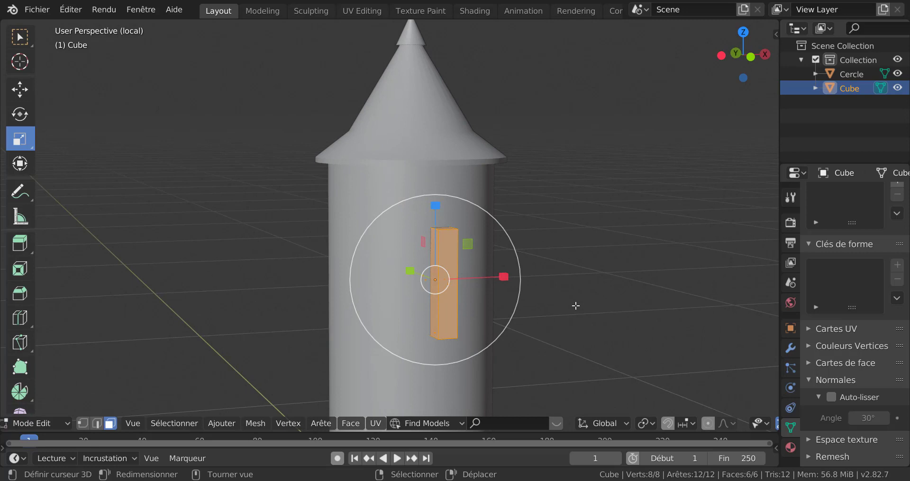
pyautogui.press('KP_Divide')
pyautogui.scroll(-10, 575, 306)
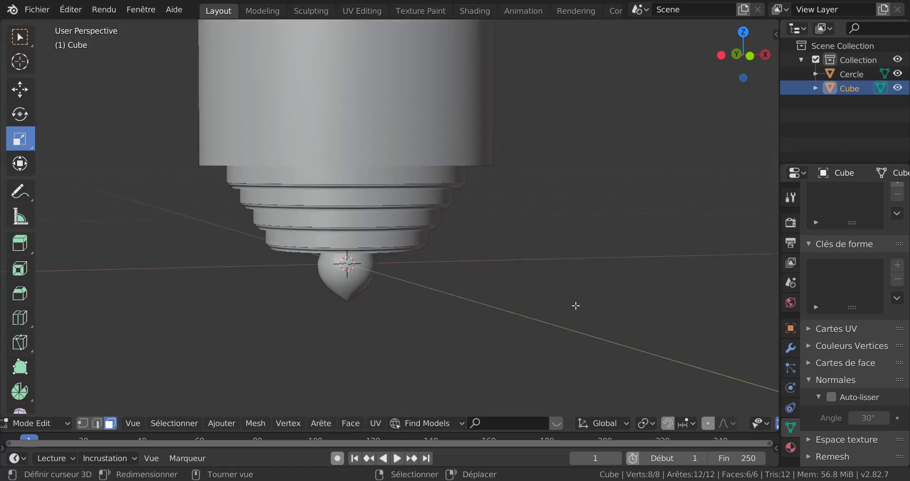
pyautogui.press('Tab')
pyautogui.press('Tab')
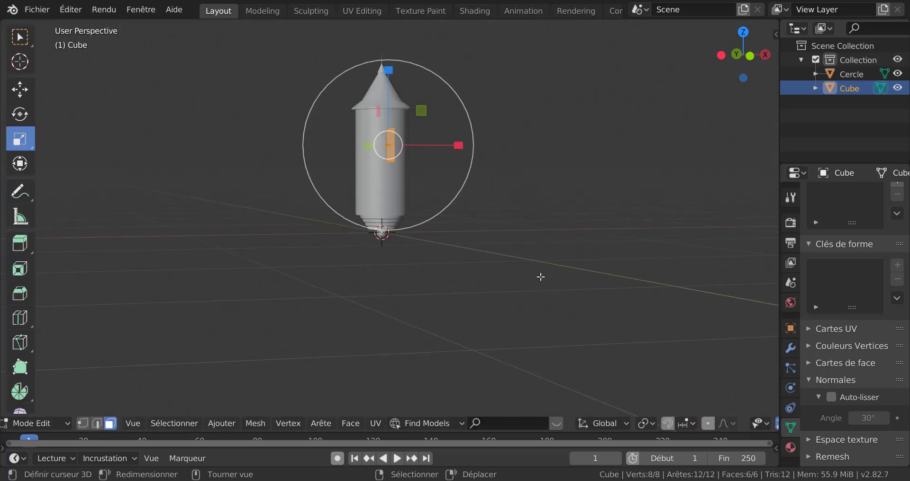
pyautogui.press('KP_Divide')
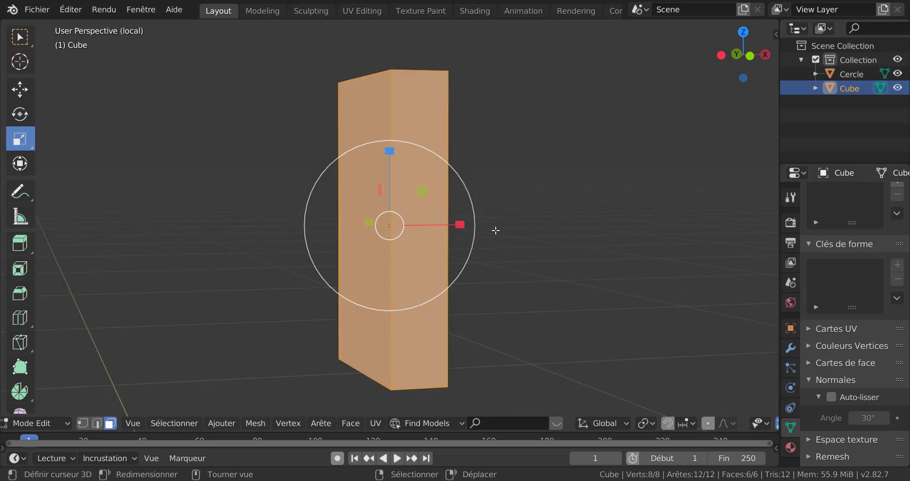
# - Select the two lengthwise edges of the window block's top face in edge selection mode
pyautogui.moveTo(493, 229); pyautogui.dragTo(472, 203, button='middle')
pyautogui.click(385, 109)
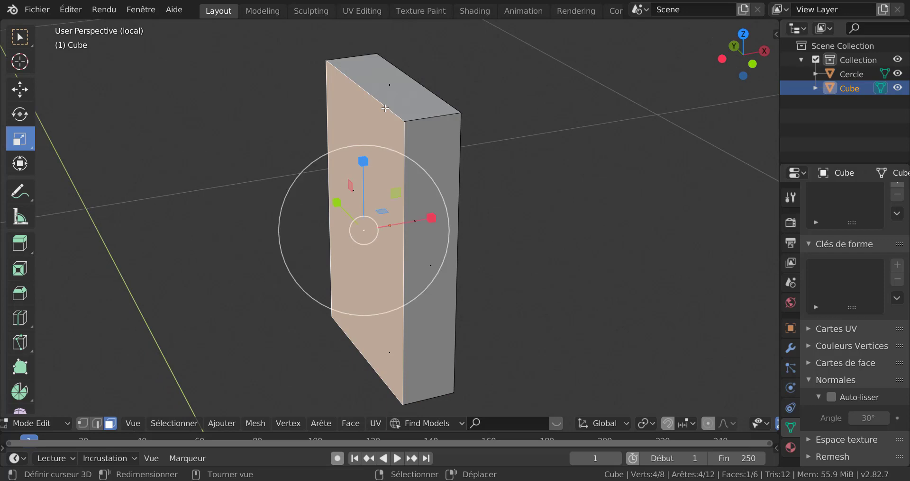
pyautogui.press('2')
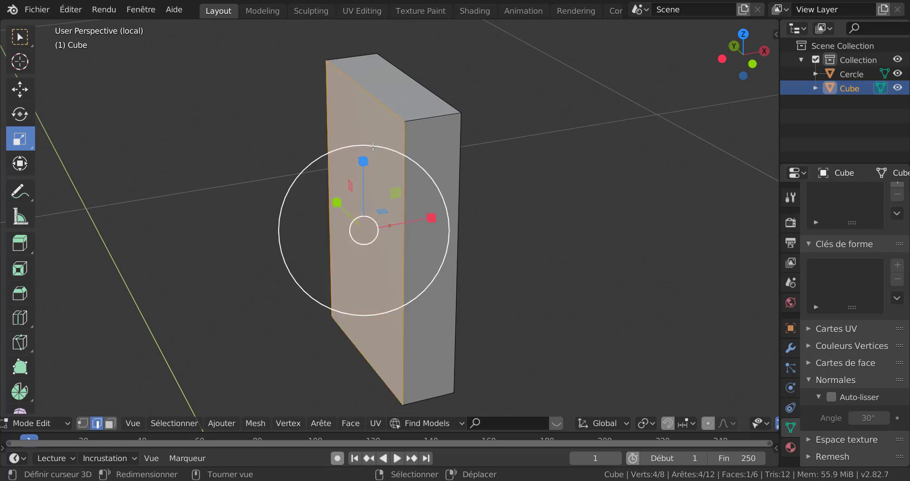
pyautogui.rightClick(386, 101)
pyautogui.keyDown('shift'); pyautogui.rightClick(421, 86); pyautogui.keyUp('shift')
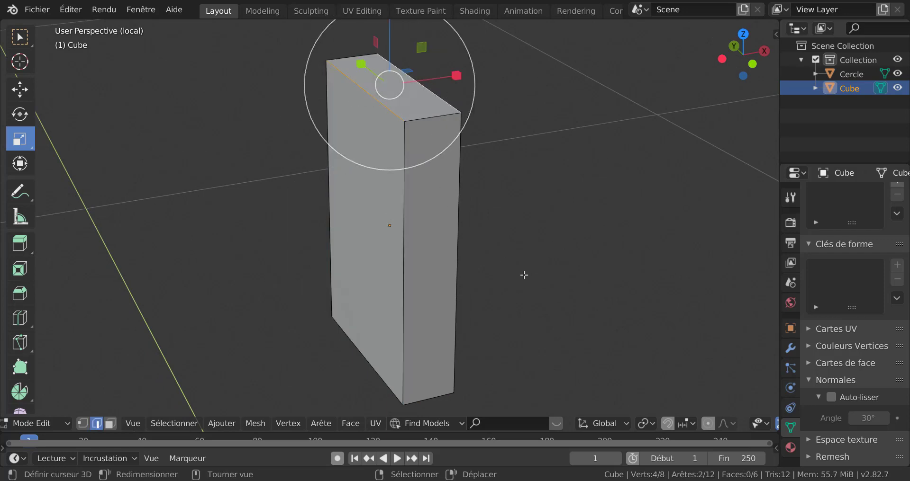
pyautogui.scroll(-2, 558, 283)
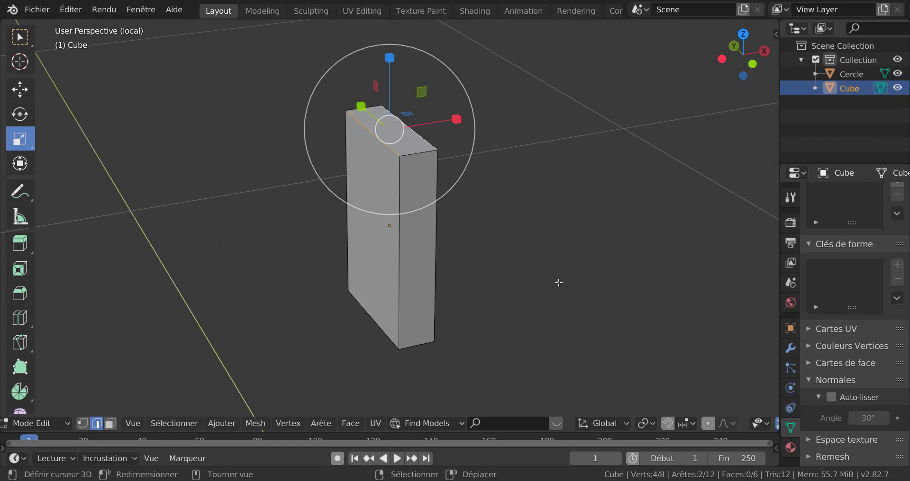
pyautogui.hotkey('ctrl', 'b')
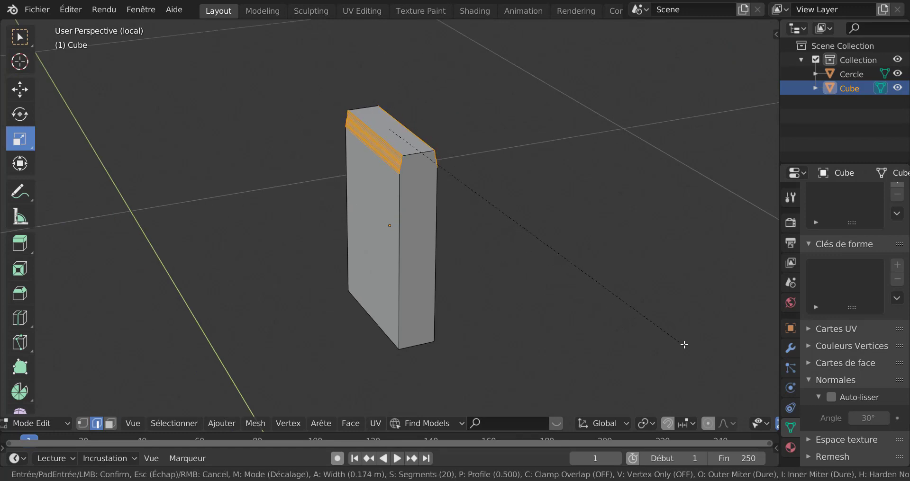
pyautogui.write('2')
pyautogui.press('BackSpace')
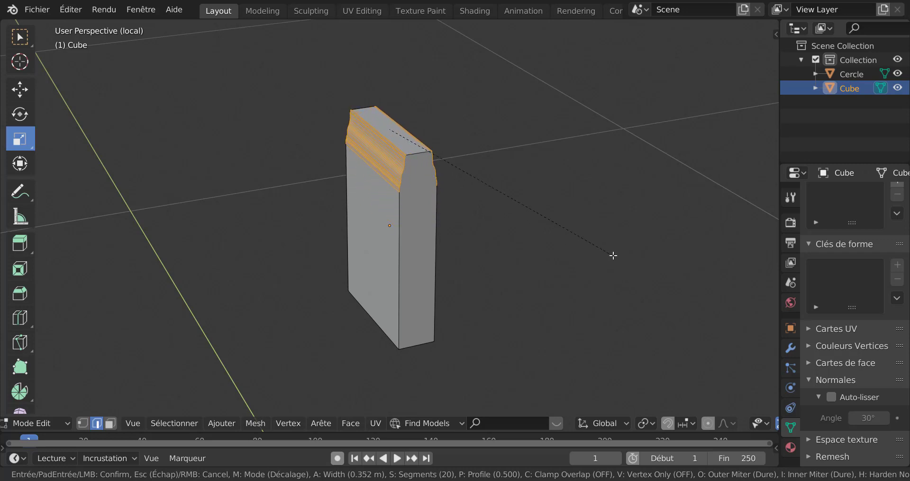
pyautogui.press('Escape')
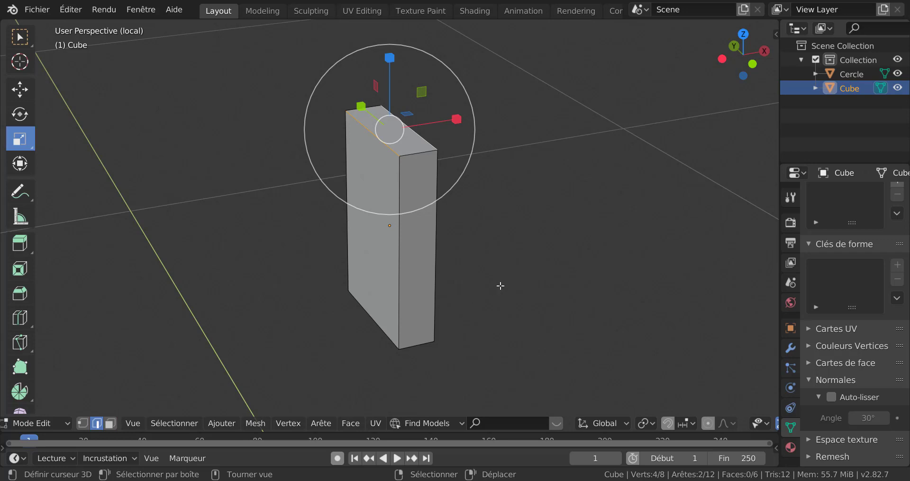
# - Return to Object mode and apply the window block's scale
pyautogui.press('Tab')
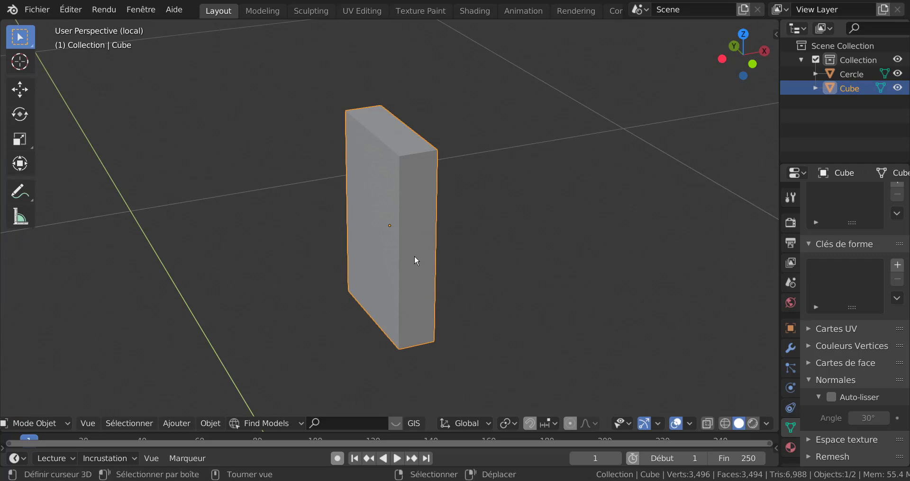
pyautogui.hotkey('ctrl', 'a')
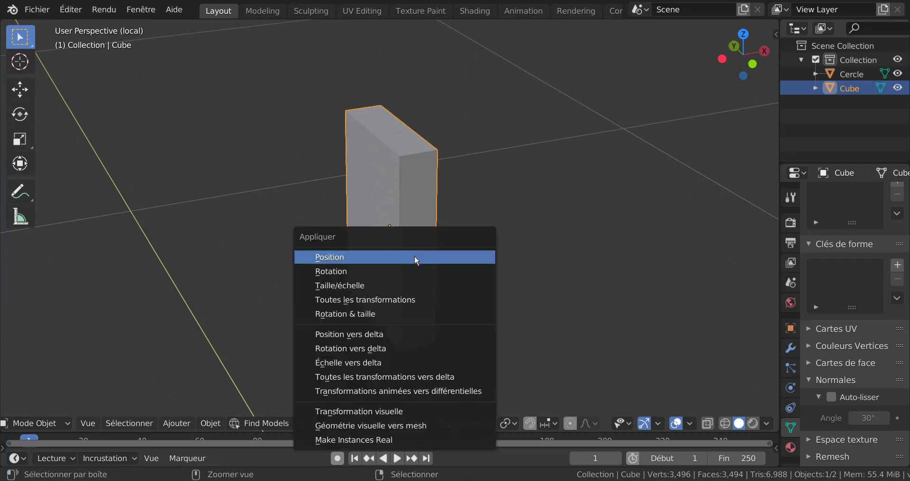
pyautogui.click(379, 285)
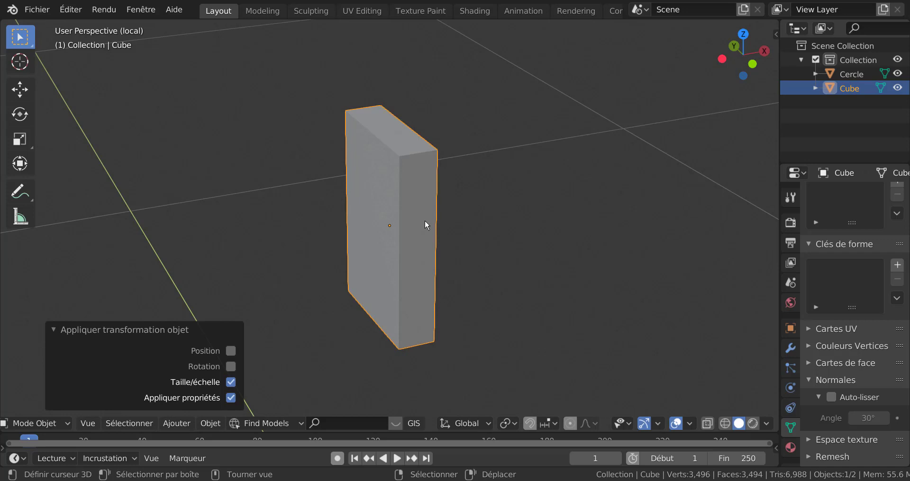
# - Bevel the block's two selected top edges by 0.0124 m using 20 segments and the custom profile
pyautogui.press('Tab')
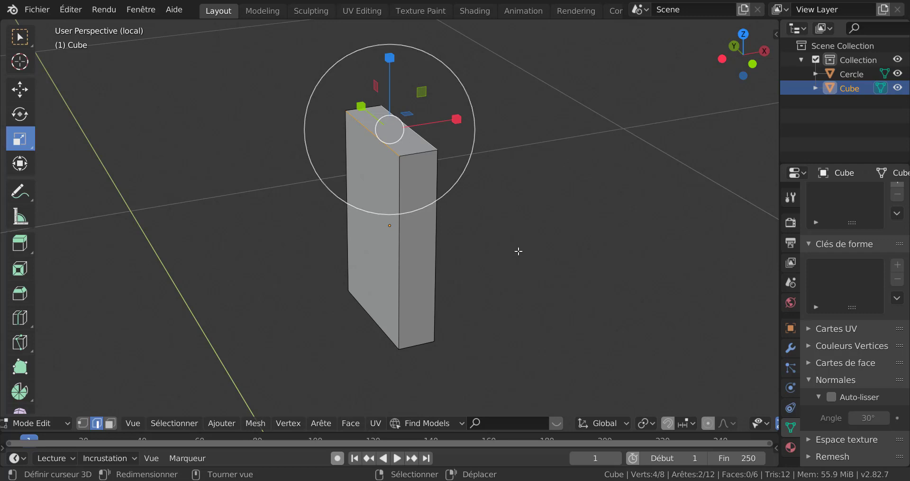
pyautogui.press('ctrl')
pyautogui.hotkey('ctrl', 'b')
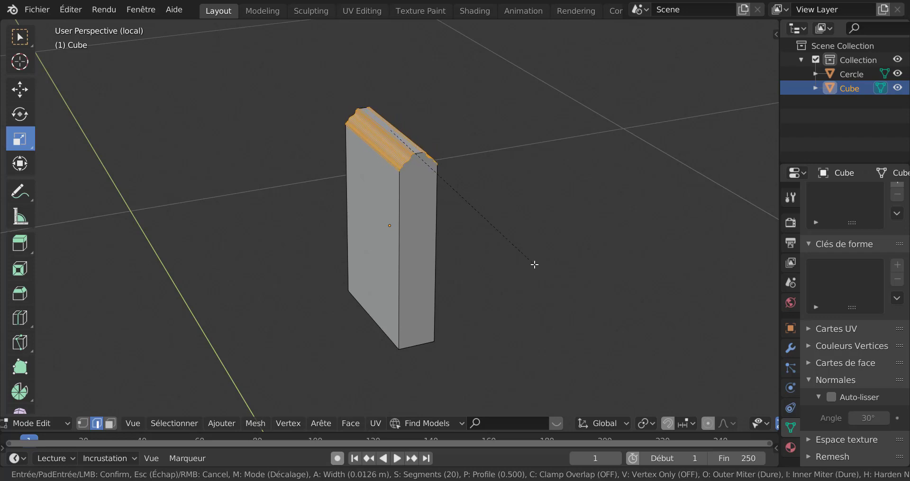
pyautogui.click(534, 260)
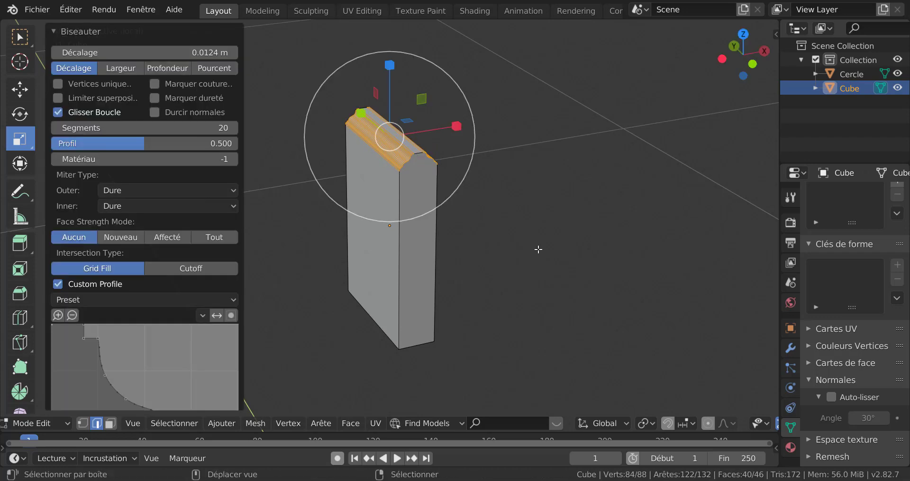
# - Stretch the block's beveled top upward along Z, finishing with a scale of 1.091
pyautogui.scroll(3, 420, 133)
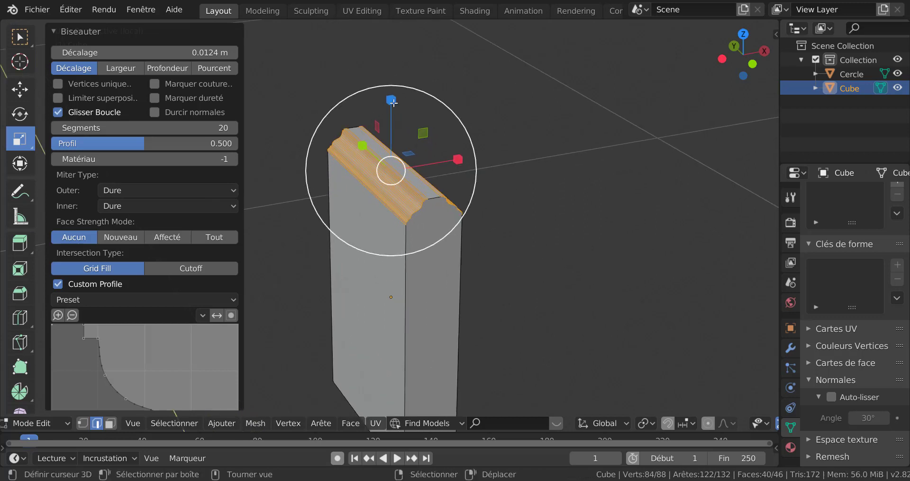
pyautogui.moveTo(391, 100); pyautogui.dragTo(382, 30)
pyautogui.moveTo(391, 101)
pyautogui.mouseDown()
pyautogui.moveTo(390, 80)
pyautogui.moveTo(391, 94)
pyautogui.mouseUp()
pyautogui.scroll(-2, 391, 204)
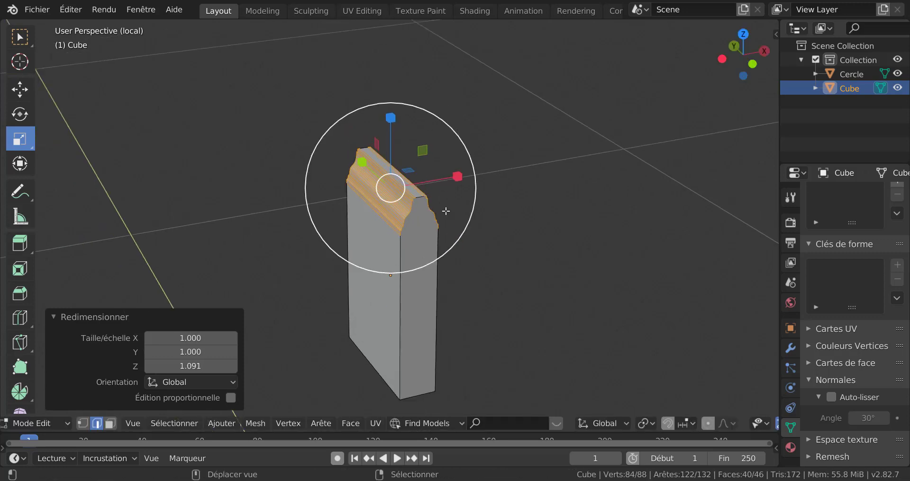
# - Bevel the two lengthwise bottom edges of the window block by about 0.0159 m with 20 segments
pyautogui.keyDown('shift'); pyautogui.moveTo(447, 212); pyautogui.dragTo(454, 184, button='middle'); pyautogui.keyUp('shift')
pyautogui.moveTo(480, 225); pyautogui.dragTo(463, 291, button='middle')
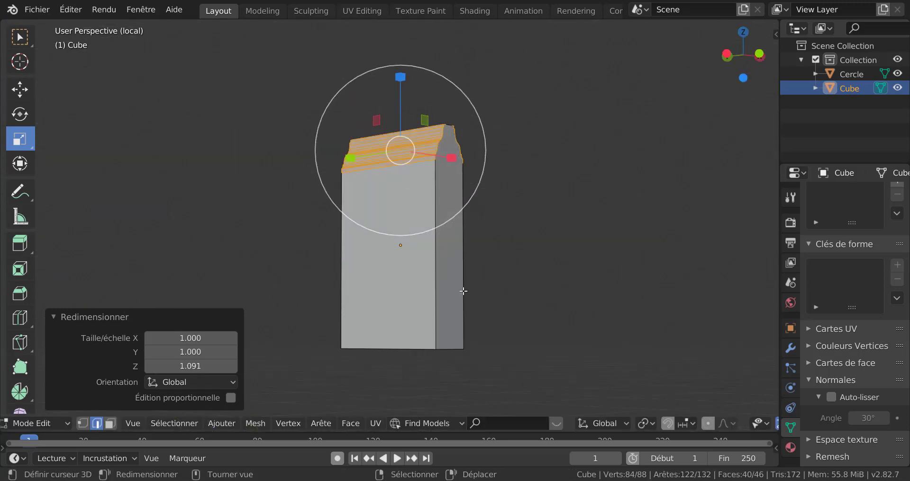
pyautogui.rightClick(410, 344)
pyautogui.moveTo(499, 329); pyautogui.dragTo(401, 323, button='middle')
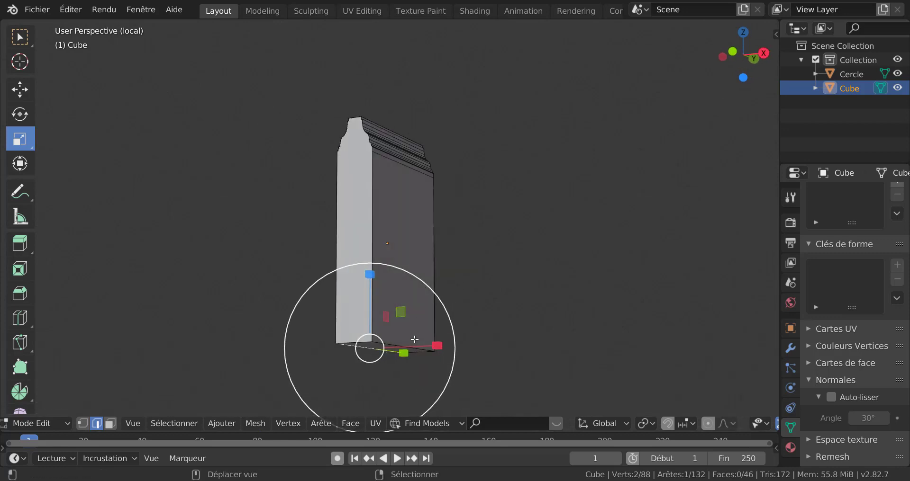
pyautogui.keyDown('shift'); pyautogui.rightClick(414, 340); pyautogui.keyUp('shift')
pyautogui.keyDown('shift'); pyautogui.moveTo(491, 310); pyautogui.dragTo(482, 253, button='middle'); pyautogui.keyUp('shift')
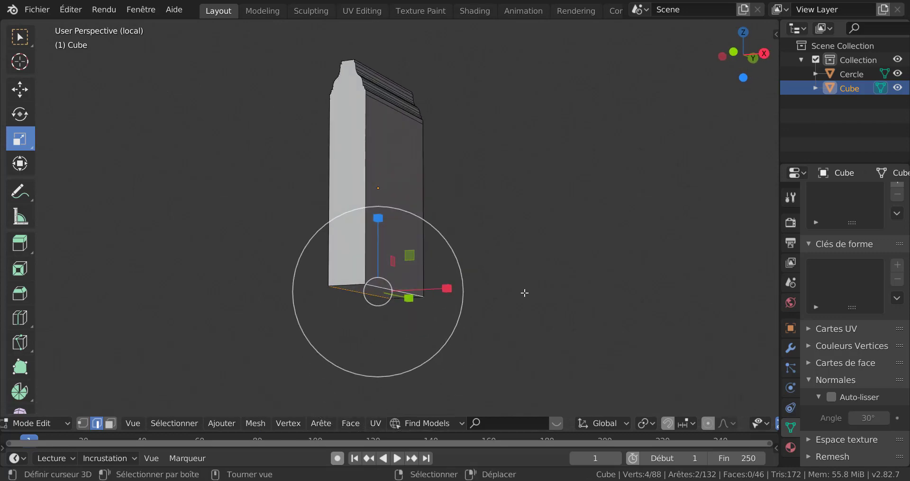
pyautogui.hotkey('ctrl', 'b')
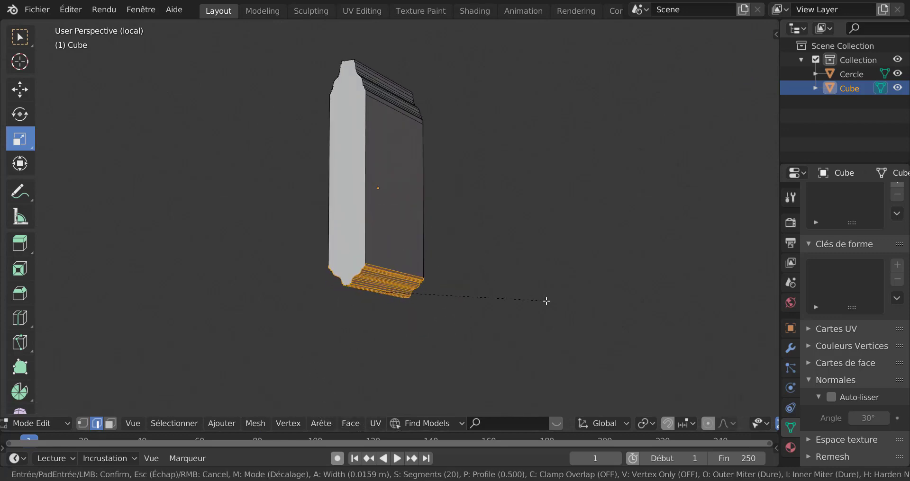
pyautogui.click(546, 301)
# - Leave Edit mode and local view, and check the beveled window block against the whole turret
pyautogui.moveTo(490, 312); pyautogui.dragTo(547, 333, button='middle')
pyautogui.press('Tab')
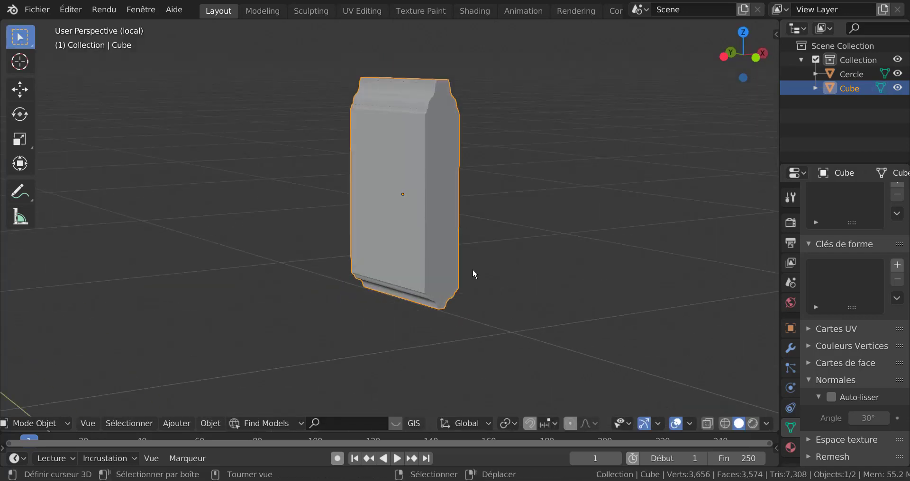
pyautogui.moveTo(445, 234); pyautogui.dragTo(459, 268, button='middle')
pyautogui.press('KP_Divide')
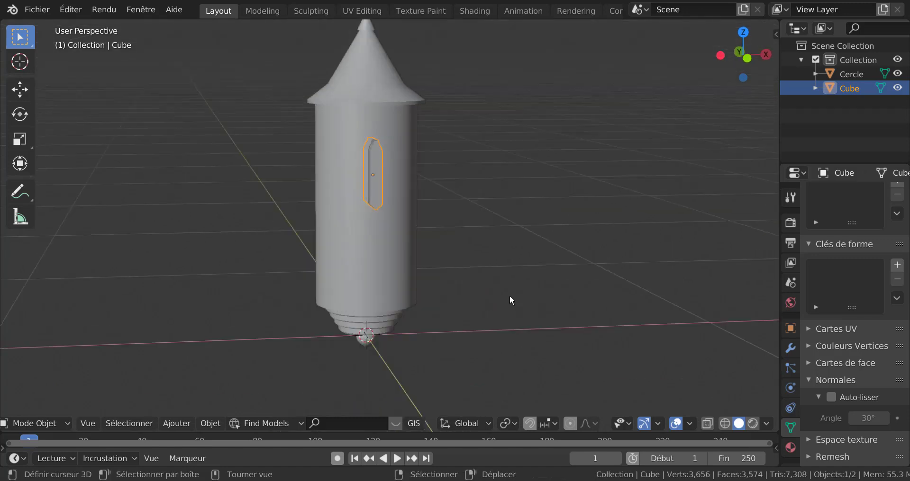
pyautogui.scroll(2, 516, 294)
pyautogui.scroll(-3, 505, 240)
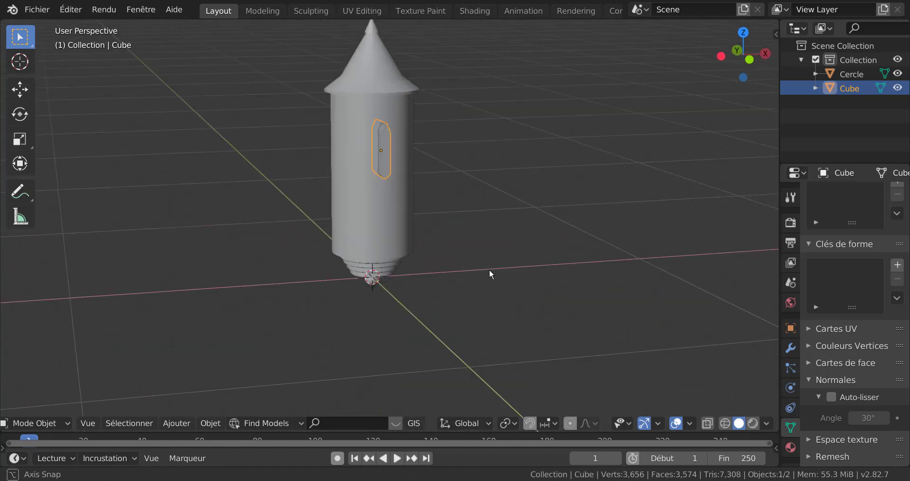
pyautogui.moveTo(489, 269); pyautogui.dragTo(485, 281, button='middle')
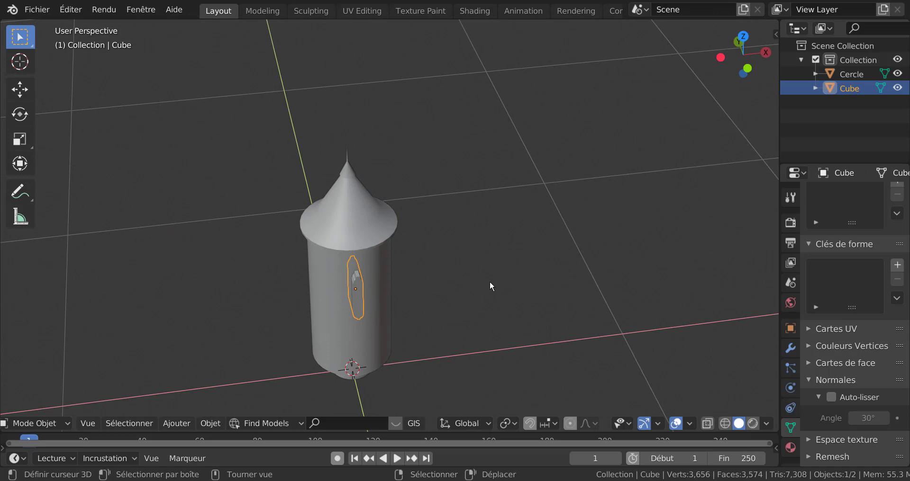
# - From the top view, move the window block -0.0337 m along Y so it sticks out farther beyond the roof edge
pyautogui.press('KP_7')
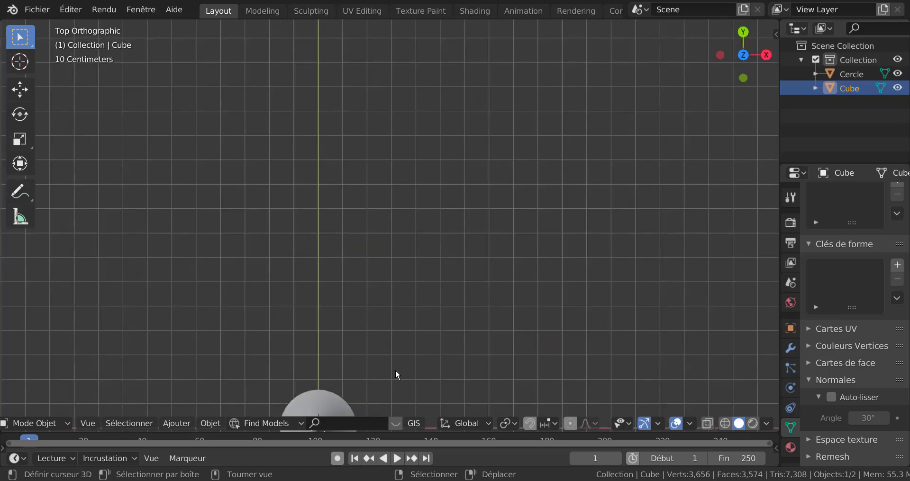
pyautogui.keyDown('shift'); pyautogui.moveTo(414, 311); pyautogui.dragTo(453, 162, button='middle'); pyautogui.keyUp('shift')
pyautogui.keyDown('shift'); pyautogui.moveTo(424, 321); pyautogui.dragTo(415, 254, button='middle'); pyautogui.keyUp('shift')
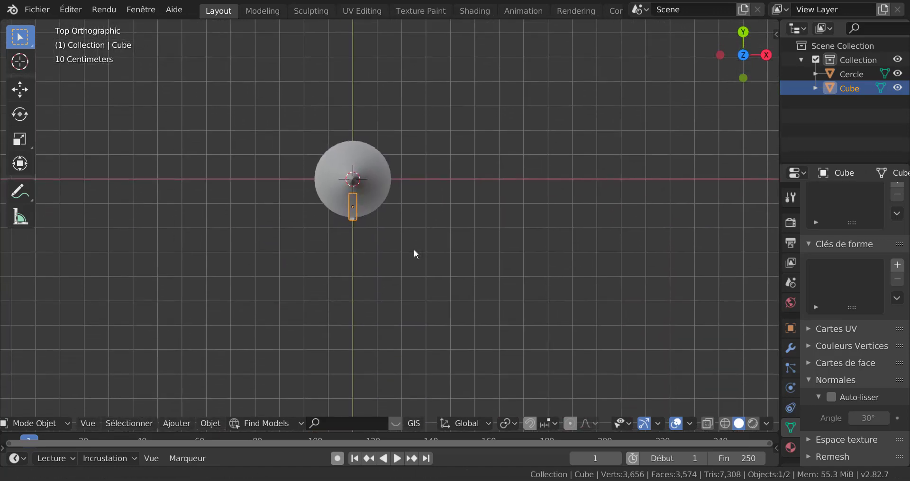
pyautogui.scroll(3, 391, 240)
pyautogui.click(329, 199)
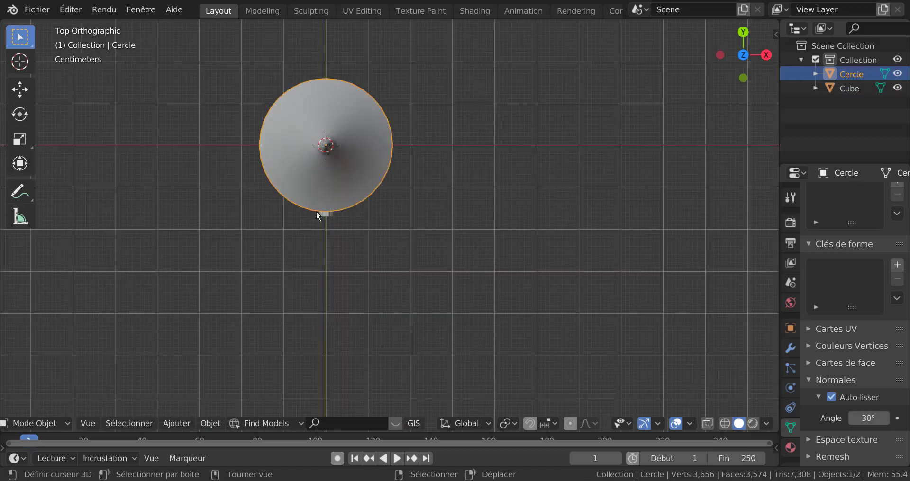
pyautogui.click(325, 214)
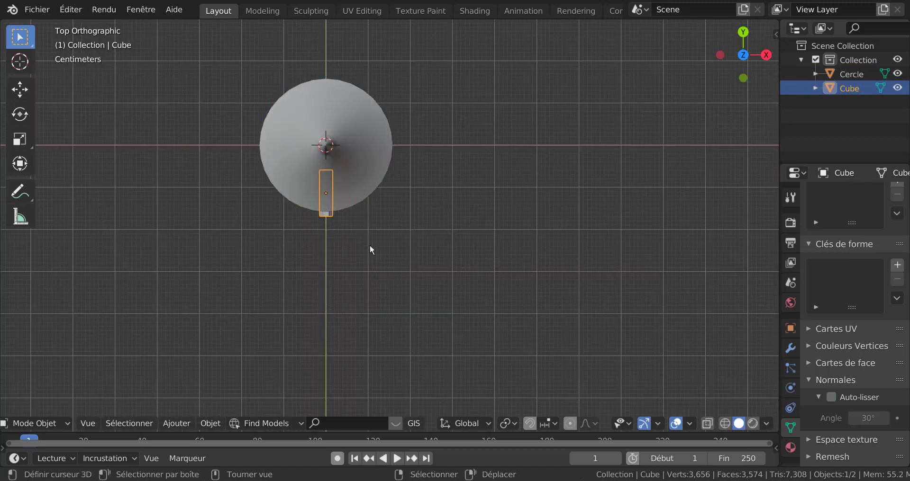
pyautogui.press('g')
pyautogui.press('y')
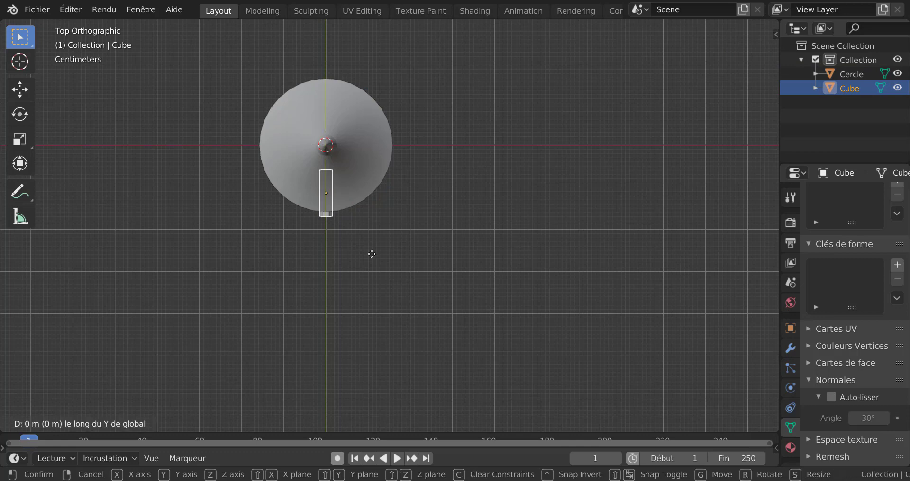
pyautogui.click(374, 259)
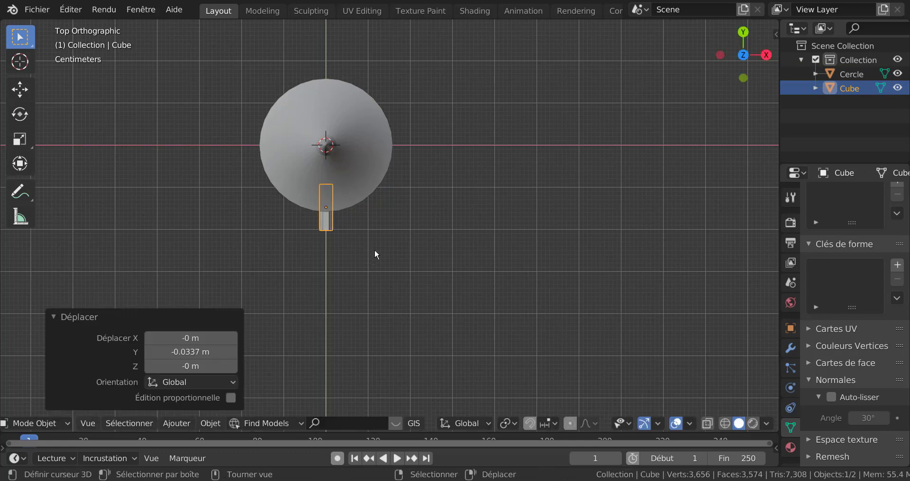
pyautogui.keyDown('shift'); pyautogui.moveTo(439, 273); pyautogui.dragTo(510, 319, button='middle'); pyautogui.keyUp('shift')
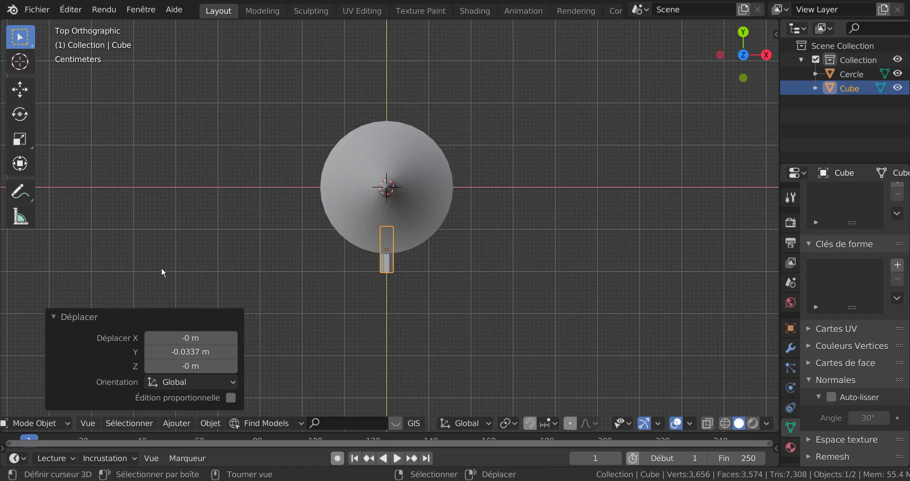
# - Select all of the window block's geometry in Edit mode and snap the 3D cursor to the world origin
pyautogui.press('Tab')
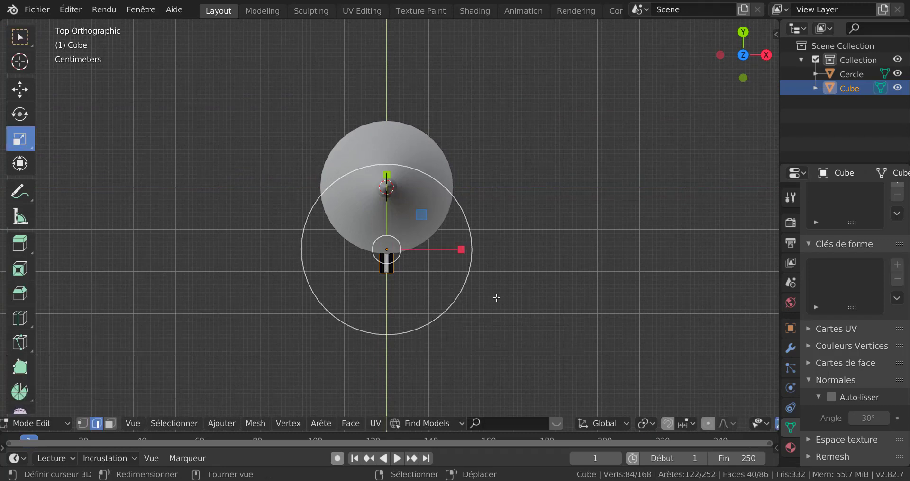
pyautogui.press('a')
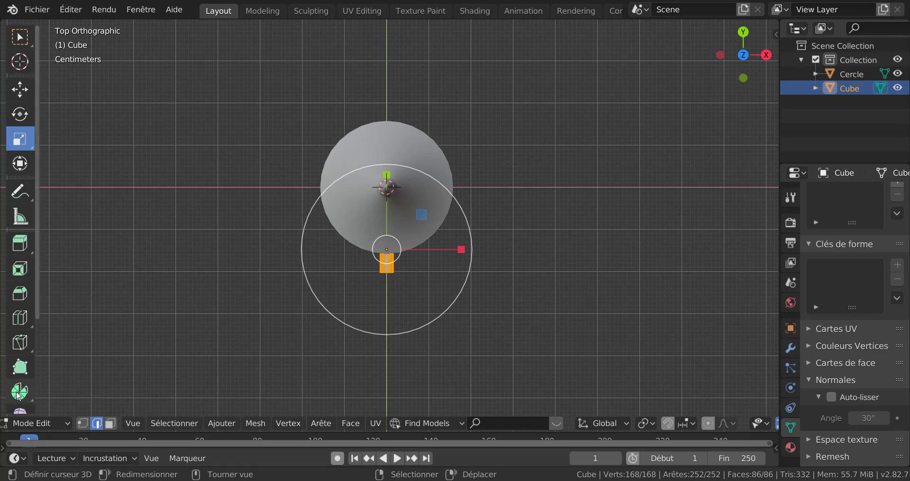
pyautogui.scroll(-4, 466, 318)
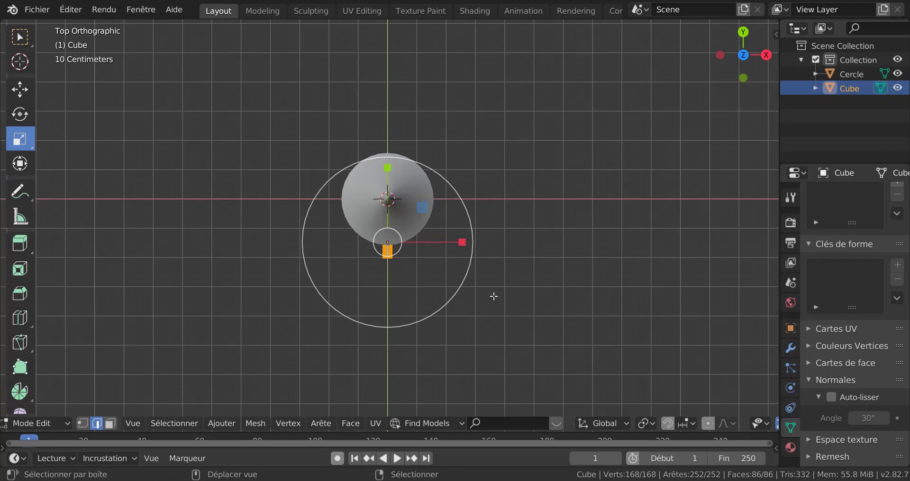
pyautogui.hotkey('shift', 's')
pyautogui.click(408, 348)
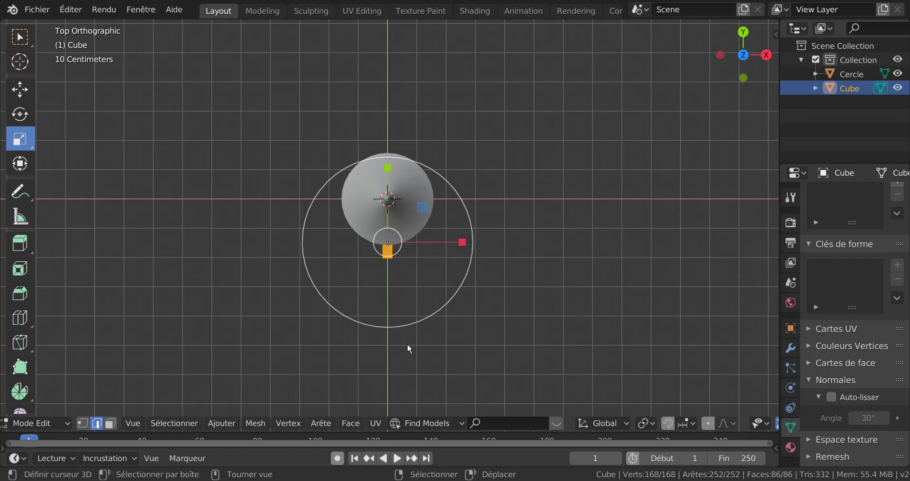
# - Place the 3D cursor off the turret's axis, in front of the window block
pyautogui.click(407, 343)
pyautogui.scroll(-5, 569, 261)
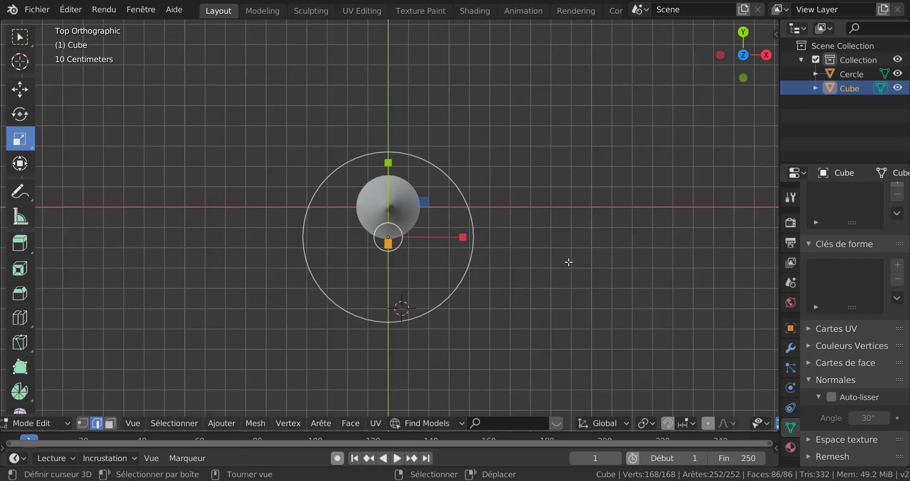
pyautogui.scroll(-3, 568, 261)
pyautogui.scroll(3, 569, 261)
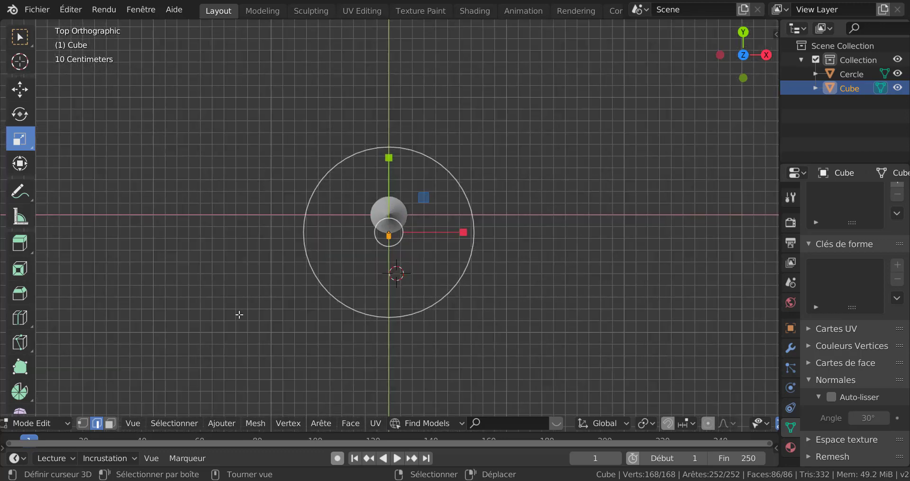
pyautogui.scroll(1, 144, 340)
# - Activate the Spin tool and return the 3D cursor to the world origin as the rotation centre
pyautogui.click(20, 391)
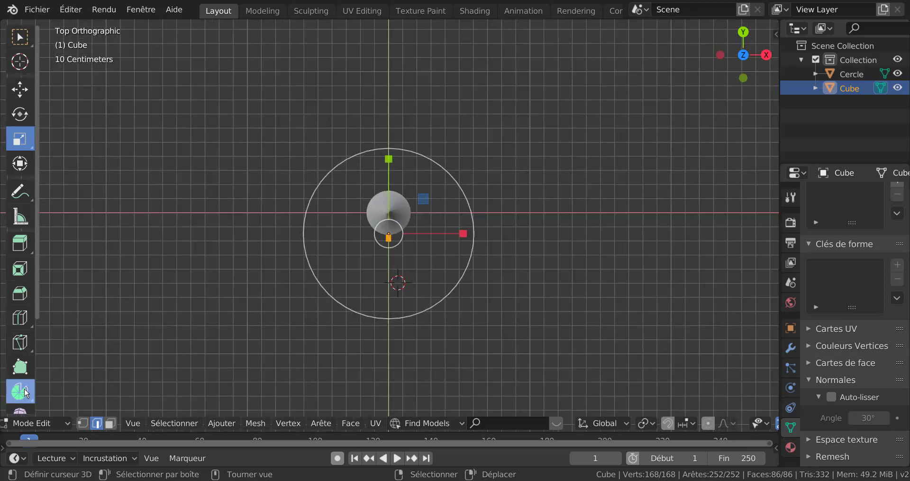
pyautogui.scroll(2, 479, 260)
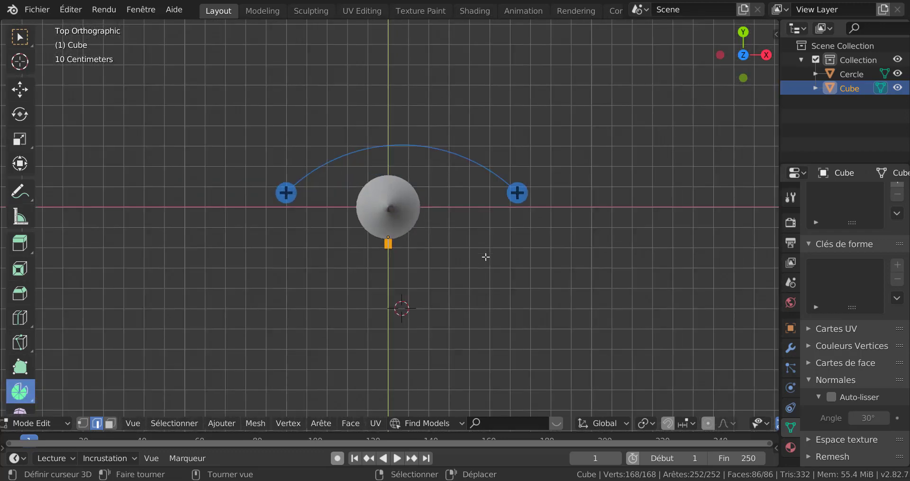
pyautogui.hotkey('shift', 's')
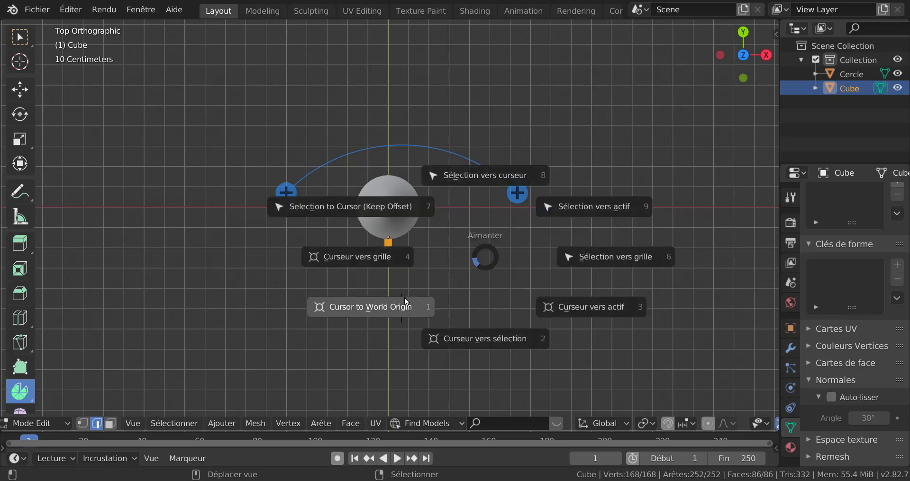
pyautogui.click(397, 303)
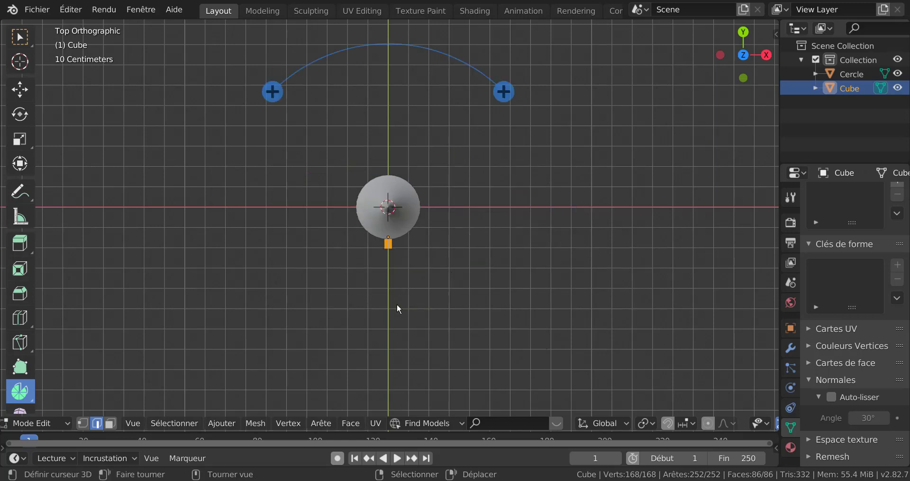
# - Spin the window block 360° around the turret's Z axis with 4 steps, and leave Edit mode
pyautogui.click(504, 94)
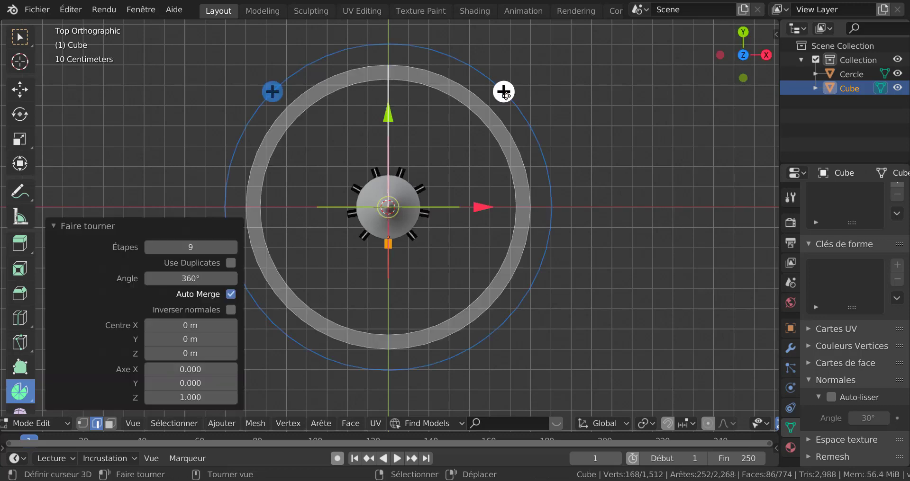
pyautogui.scroll(3, 472, 250)
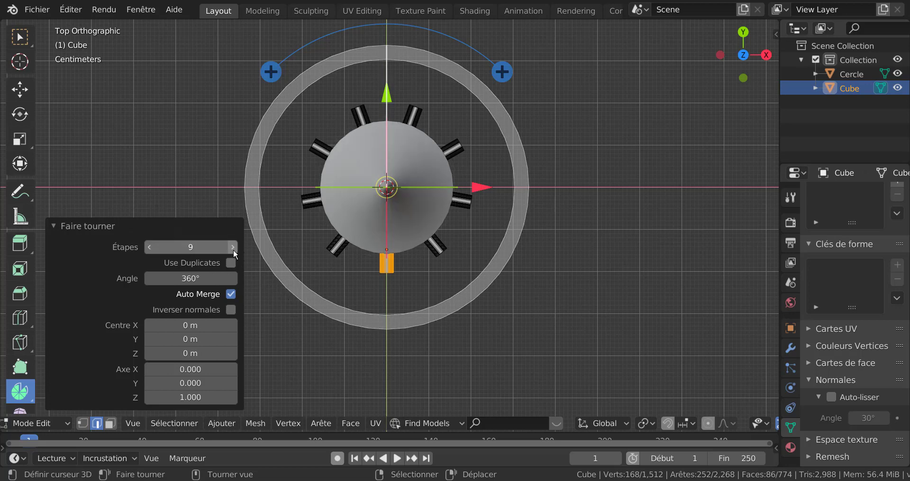
pyautogui.click(149, 247)
pyautogui.click(149, 248)
pyautogui.click(148, 248)
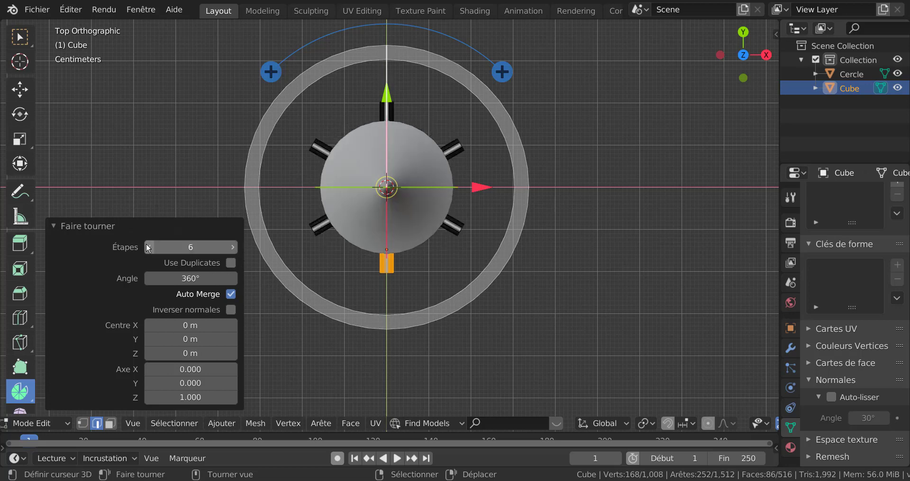
pyautogui.click(148, 247)
pyautogui.click(148, 247)
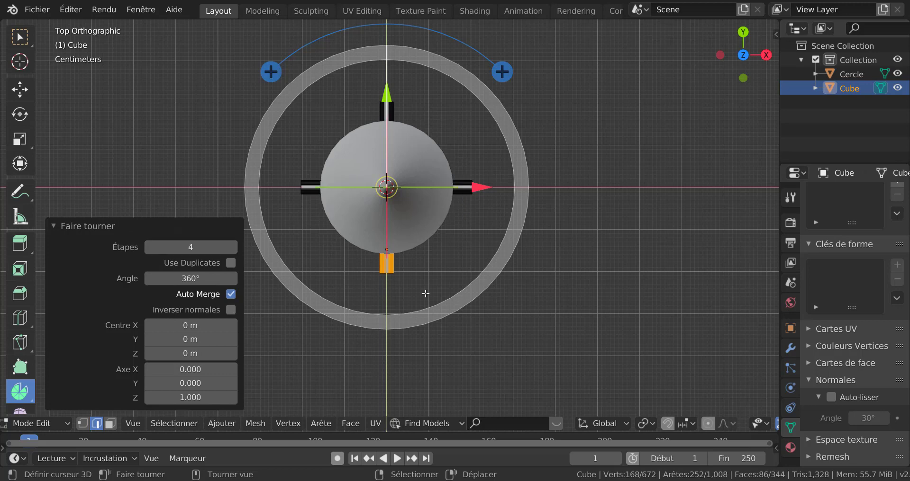
pyautogui.moveTo(528, 314); pyautogui.dragTo(579, 314, button='middle')
pyautogui.press('Tab')
pyautogui.scroll(2, 564, 297)
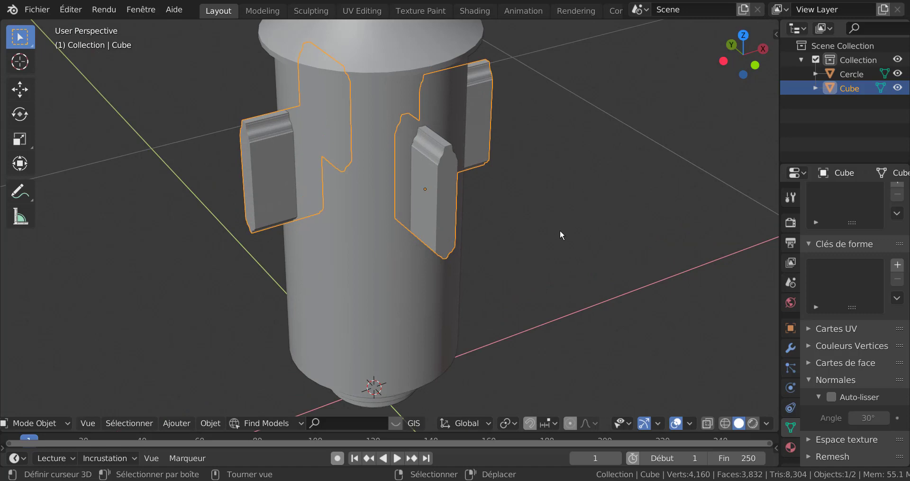
# - Try to subtract the four window blocks from the tower with a Boolean difference
pyautogui.moveTo(562, 256); pyautogui.dragTo(558, 253, button='middle')
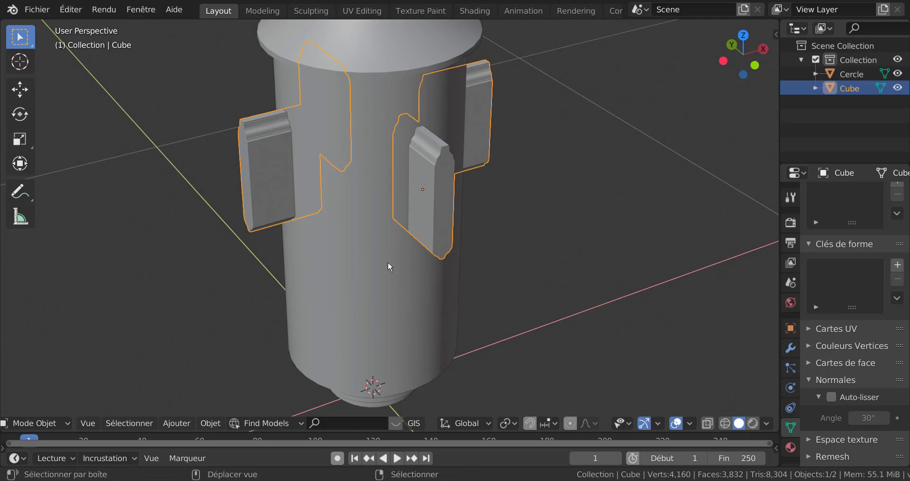
pyautogui.keyDown('shift'); pyautogui.click(374, 258); pyautogui.keyUp('shift')
pyautogui.scroll(-3, 374, 258)
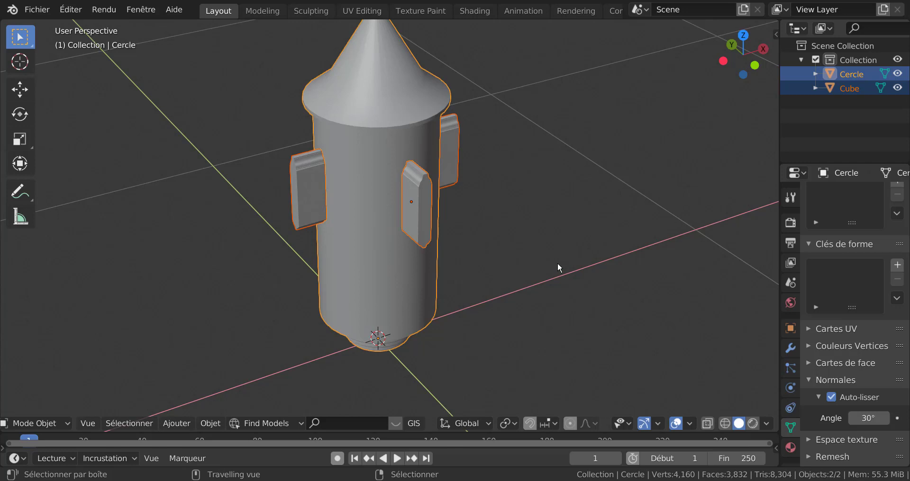
pyautogui.press('ctrl+shift+KP_Subtract')
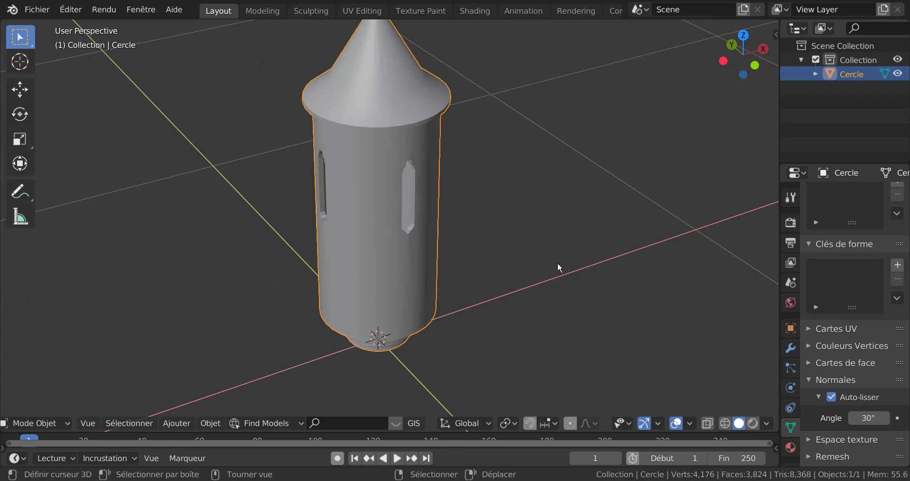
# - Check the openings cut into the tower's mesh in Edit Mode and undo the Boolean difference
pyautogui.moveTo(557, 263); pyautogui.dragTo(550, 318, button='middle')
pyautogui.press('Tab')
pyautogui.scroll(1, 406, 295)
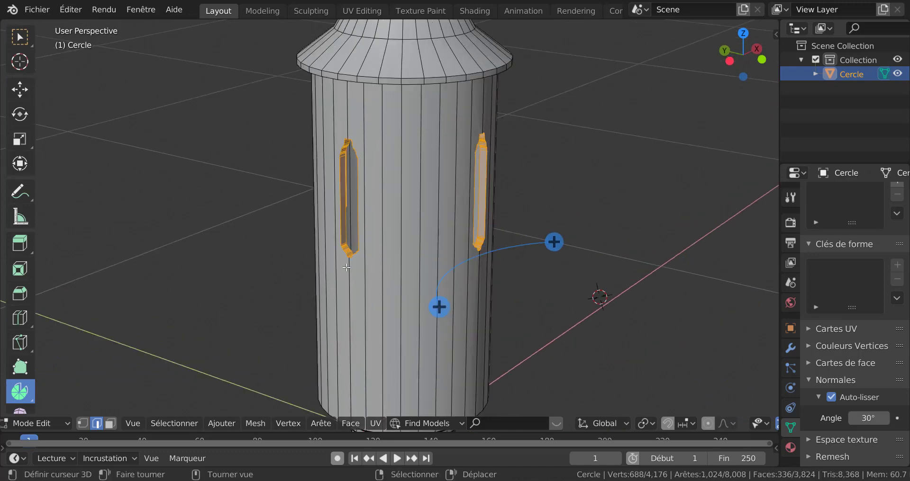
pyautogui.moveTo(614, 281); pyautogui.dragTo(605, 291, button='middle')
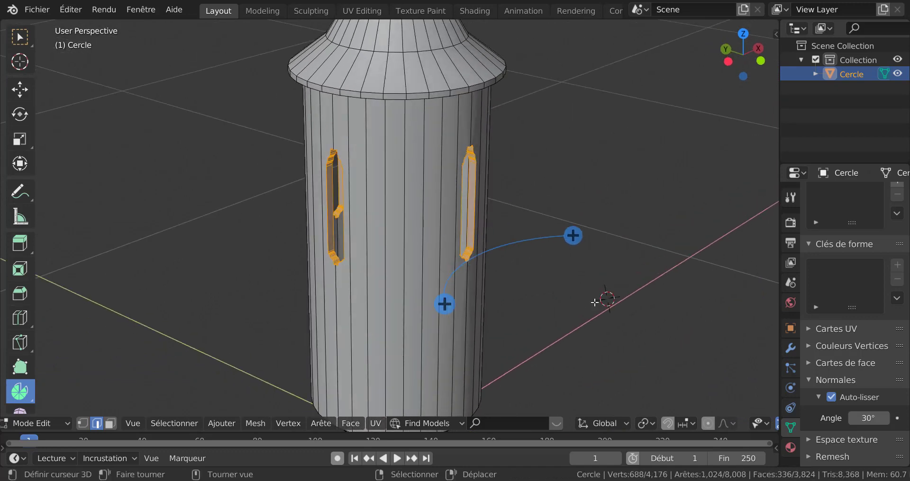
pyautogui.press('Tab')
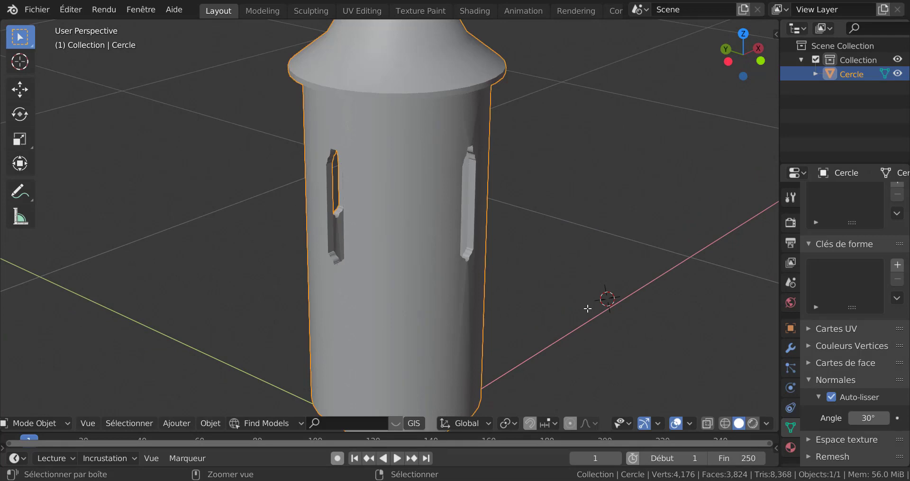
pyautogui.hotkey('ctrl', 'z')
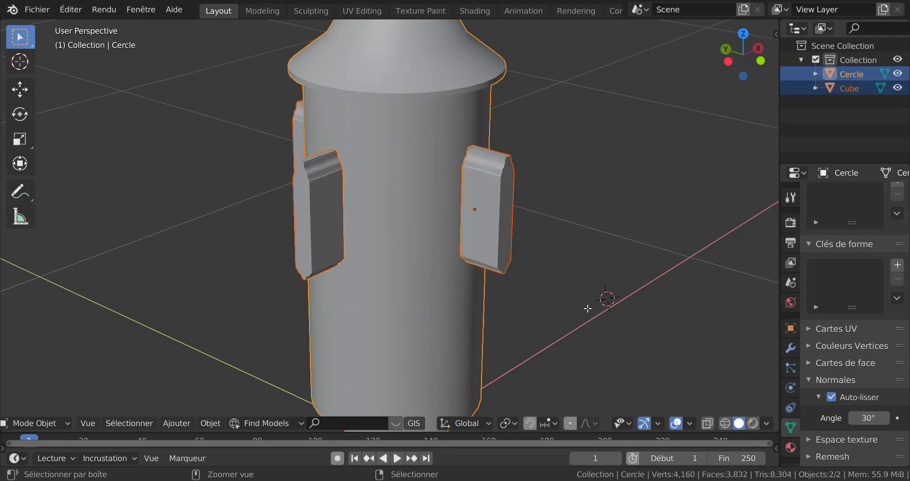
# - Turn on the wireframe overlay in the viewport so the edges of the tower and window blocks are drawn
pyautogui.click(515, 227)
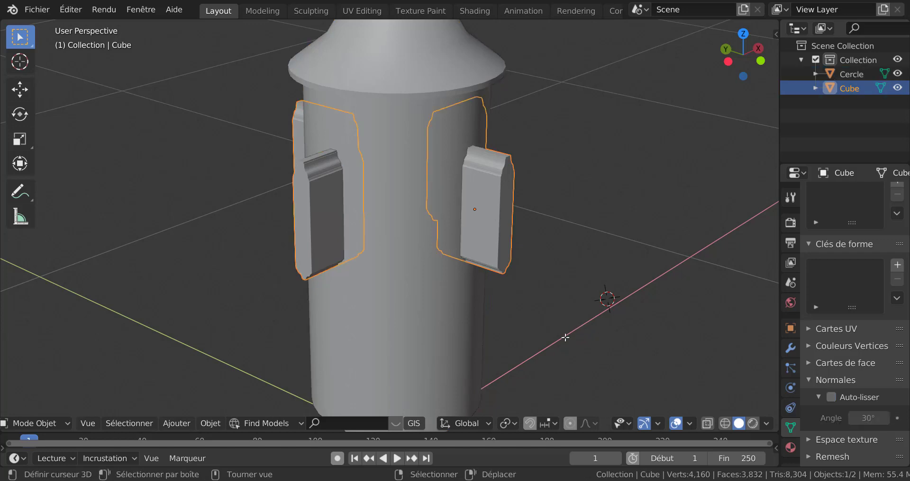
pyautogui.scroll(-2, 460, 317)
pyautogui.moveTo(443, 303); pyautogui.dragTo(457, 288, button='middle')
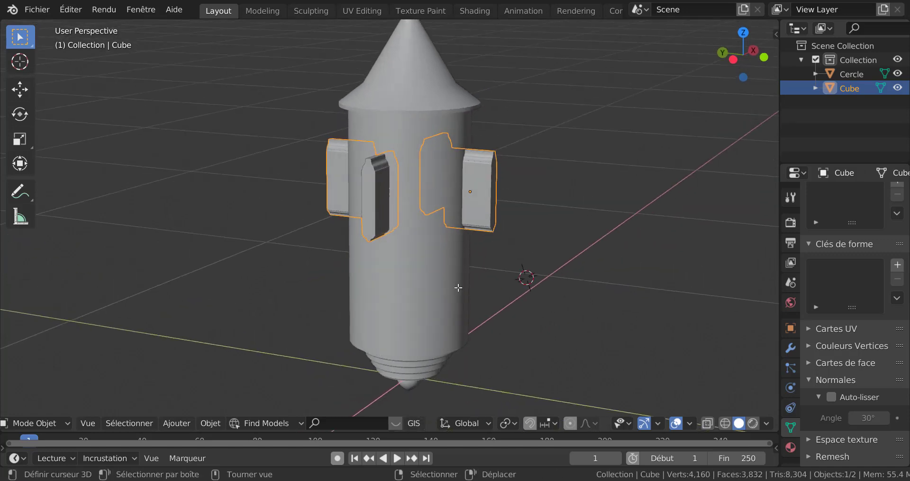
pyautogui.click(445, 260)
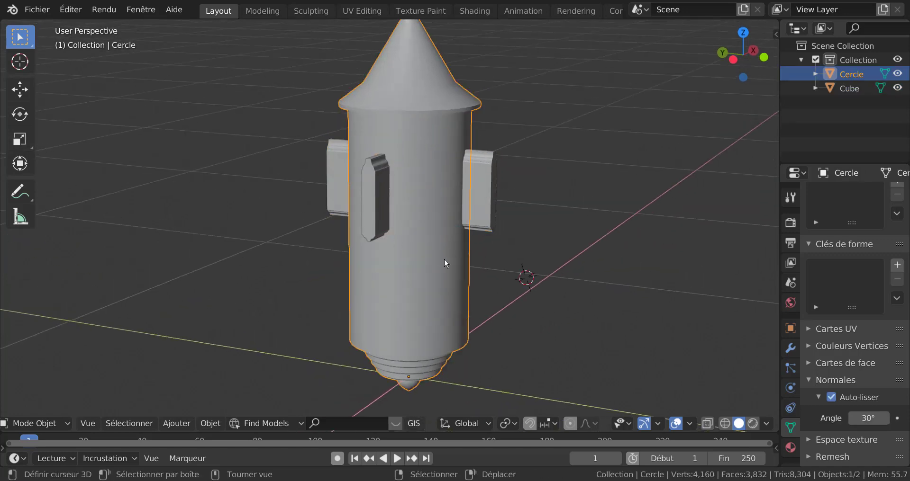
pyautogui.keyDown('shift'); pyautogui.moveTo(529, 304); pyautogui.dragTo(508, 312, button='middle'); pyautogui.keyUp('shift')
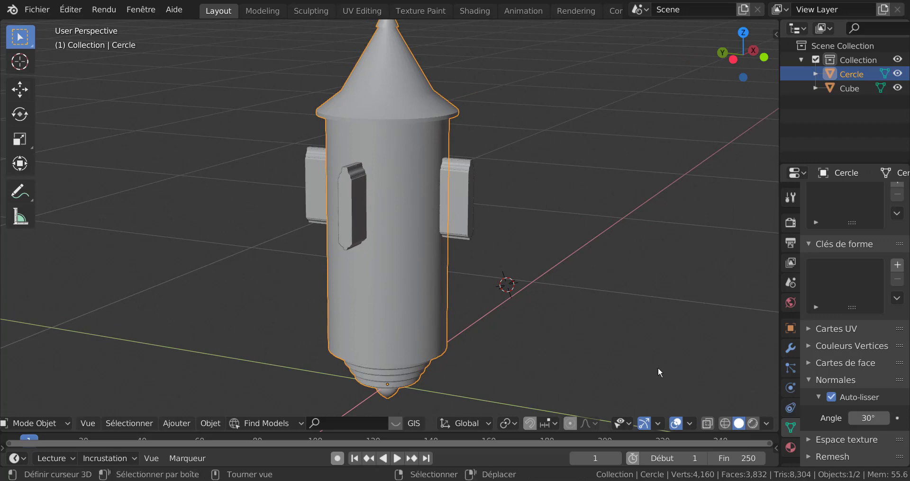
pyautogui.click(689, 423)
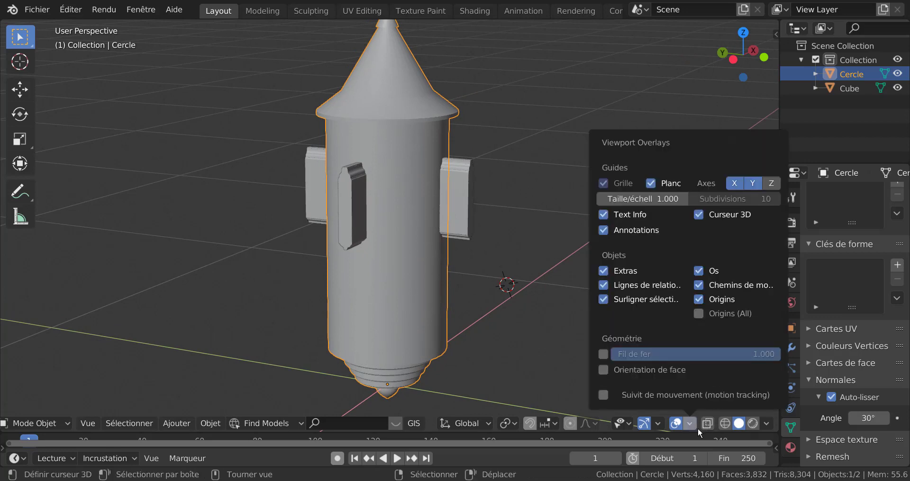
pyautogui.click(691, 422)
pyautogui.click(603, 355)
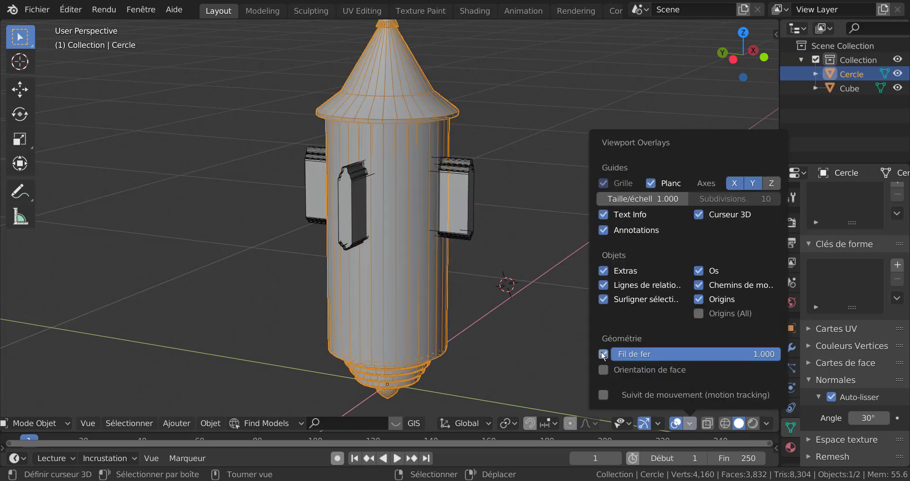
# - Rotate the window blocks about 6.52° around the global Z axis to align them with the tower's vertical edges
pyautogui.scroll(2, 396, 250)
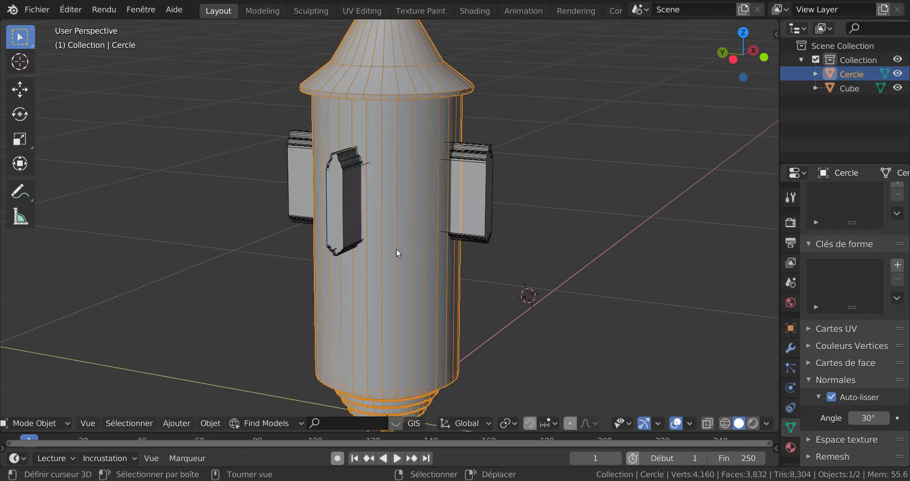
pyautogui.moveTo(446, 274); pyautogui.dragTo(470, 275, button='middle')
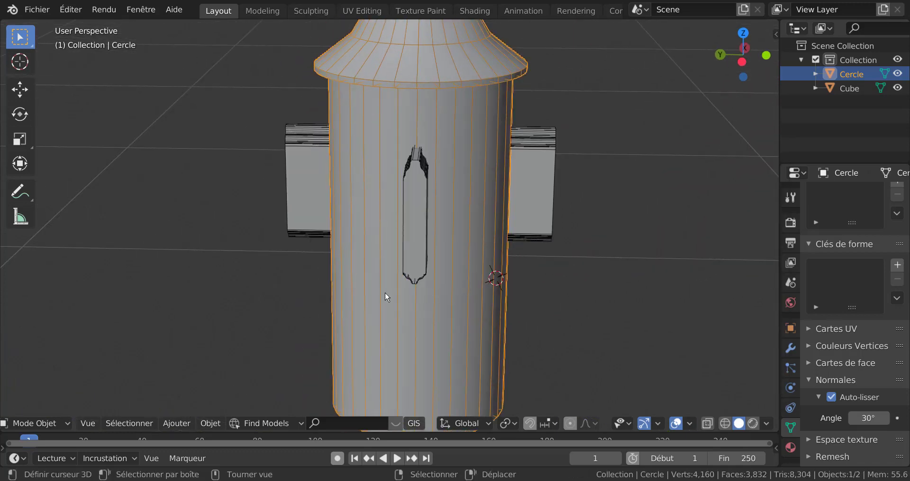
pyautogui.click(412, 177)
pyautogui.moveTo(608, 229); pyautogui.dragTo(602, 245, button='middle')
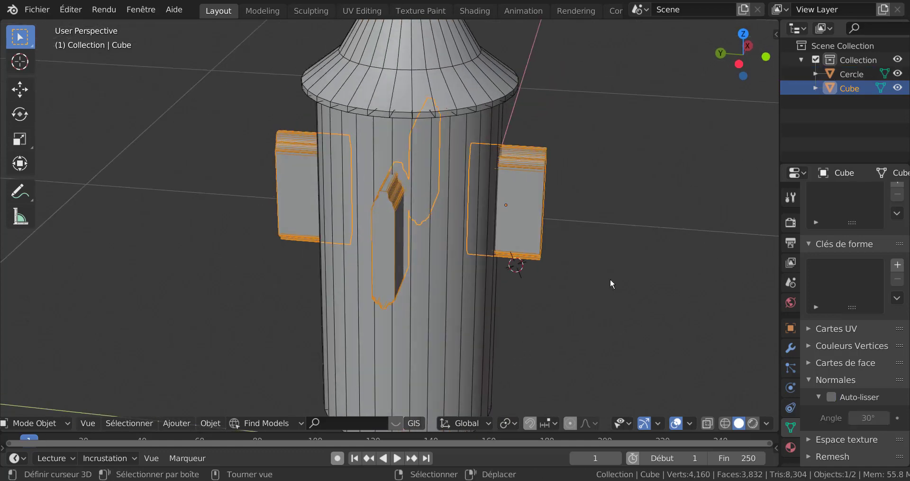
pyautogui.scroll(1, 614, 271)
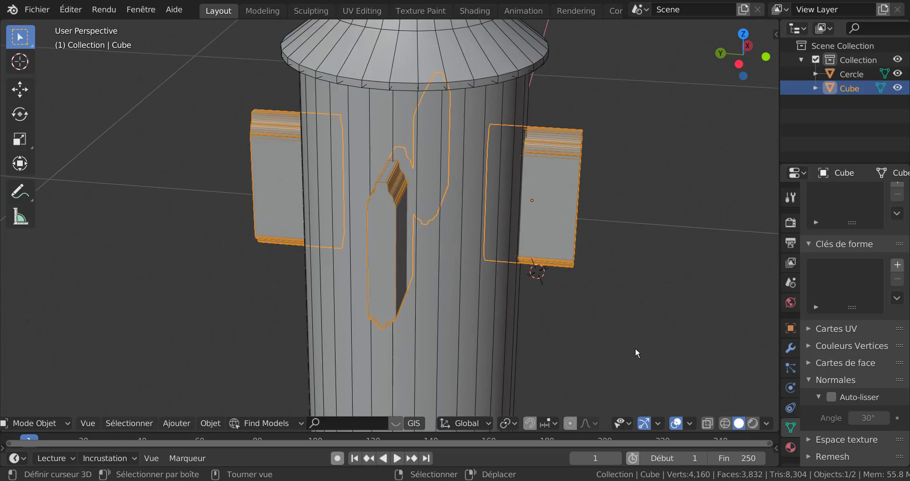
pyautogui.press('r')
pyautogui.press('z')
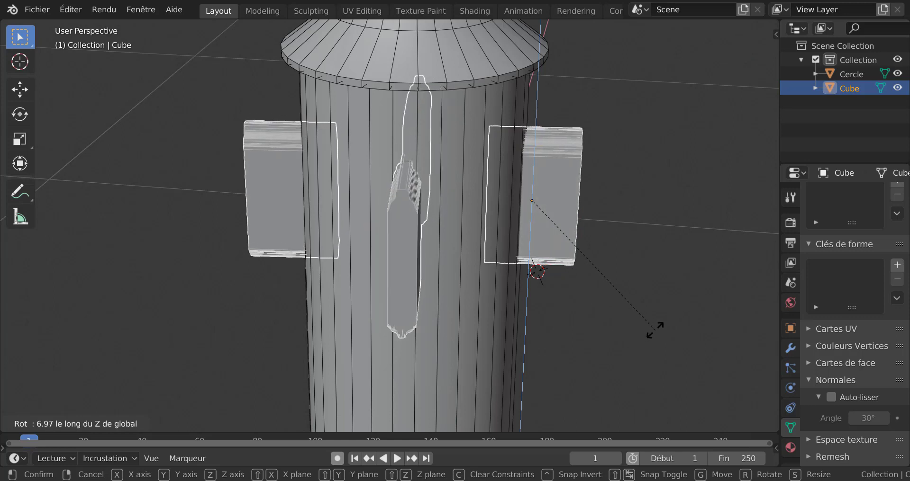
pyautogui.click(654, 329)
# - Examine from several angles how the rotated window blocks line up with the tower's vertical edges
pyautogui.moveTo(655, 329); pyautogui.dragTo(669, 332, button='middle')
pyautogui.scroll(2, 658, 328)
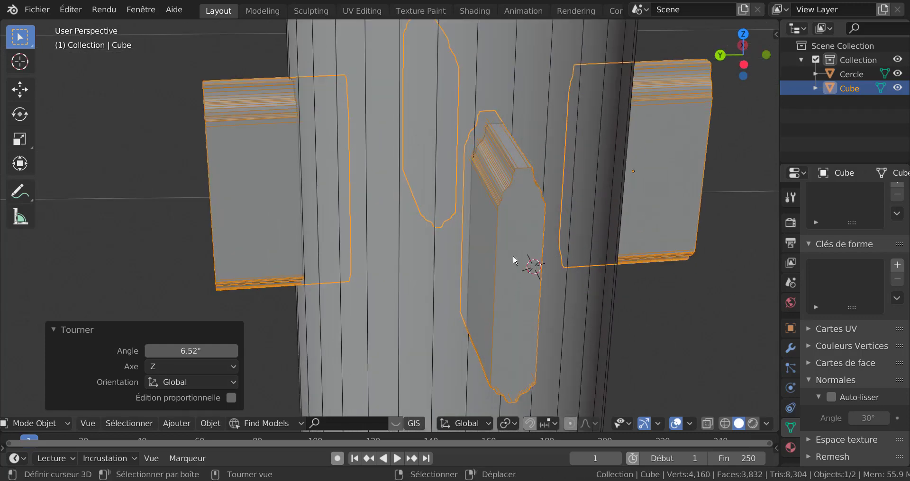
pyautogui.scroll(-2, 513, 255)
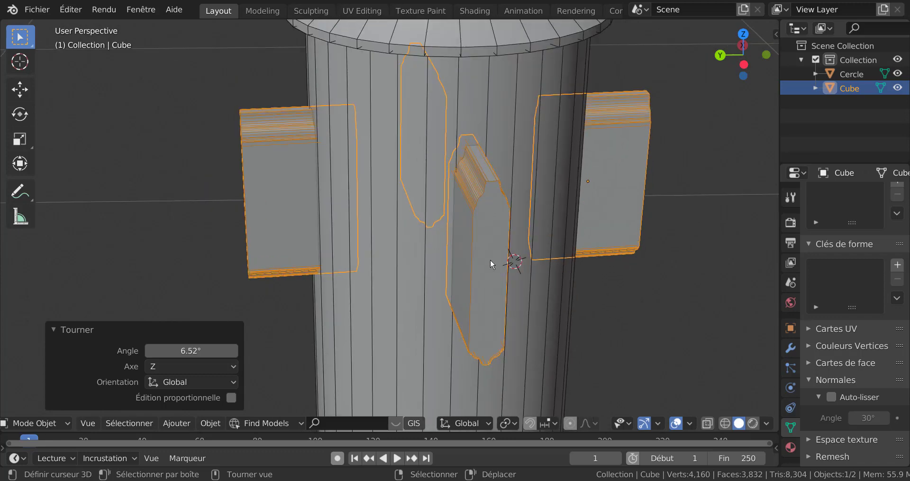
pyautogui.moveTo(490, 260); pyautogui.dragTo(469, 239, button='middle')
pyautogui.scroll(-3, 437, 268)
pyautogui.moveTo(437, 268); pyautogui.dragTo(443, 306, button='middle')
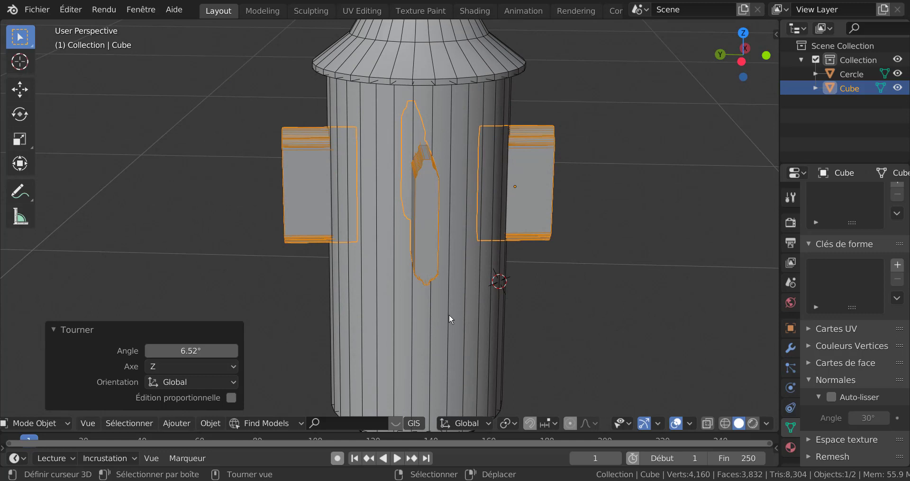
pyautogui.scroll(-3, 448, 311)
pyautogui.scroll(1, 448, 310)
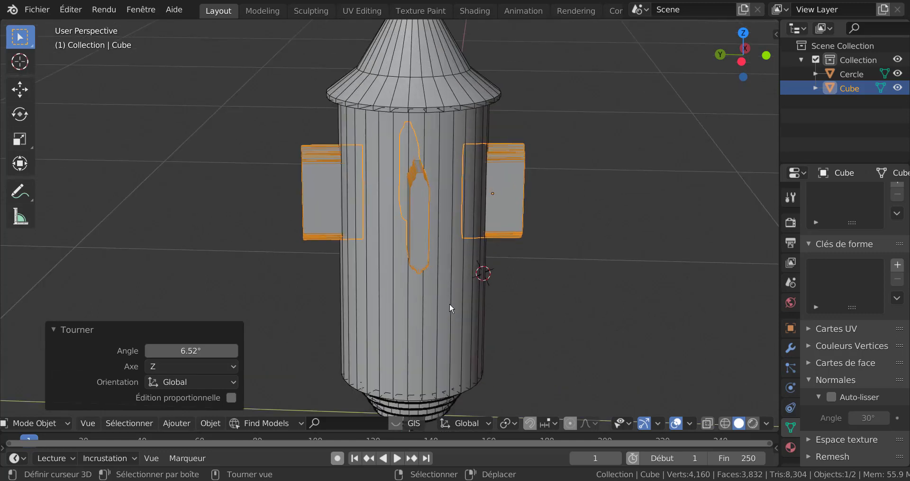
pyautogui.moveTo(552, 285); pyautogui.dragTo(555, 265, button='middle')
pyautogui.scroll(3, 555, 263)
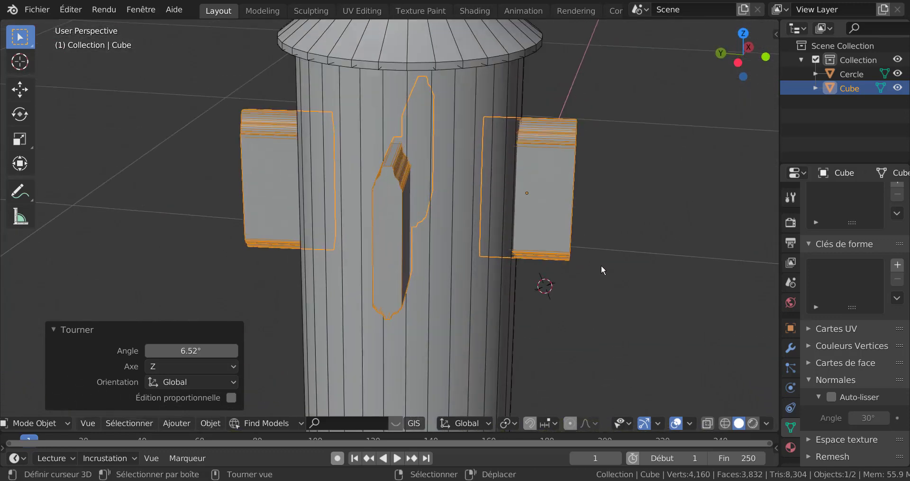
pyautogui.scroll(-3, 601, 265)
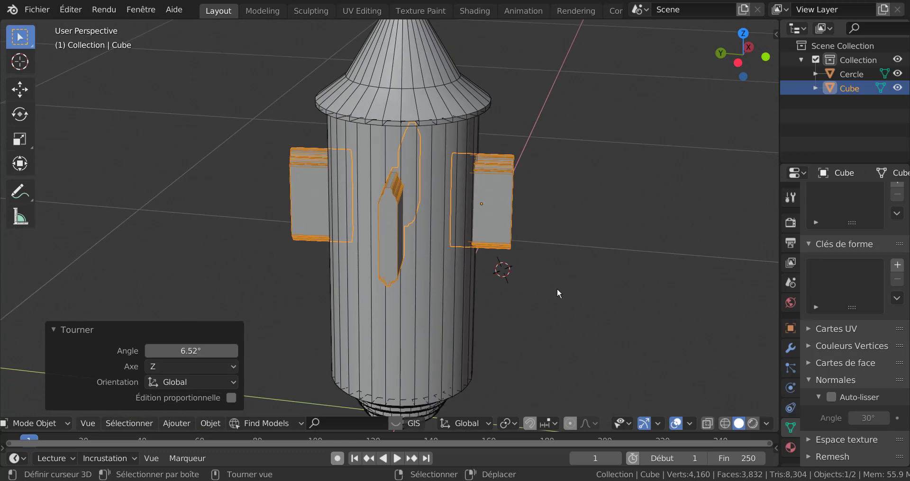
# - Subtract the rotated window blocks from the tower with a Boolean difference
pyautogui.press('Tab')
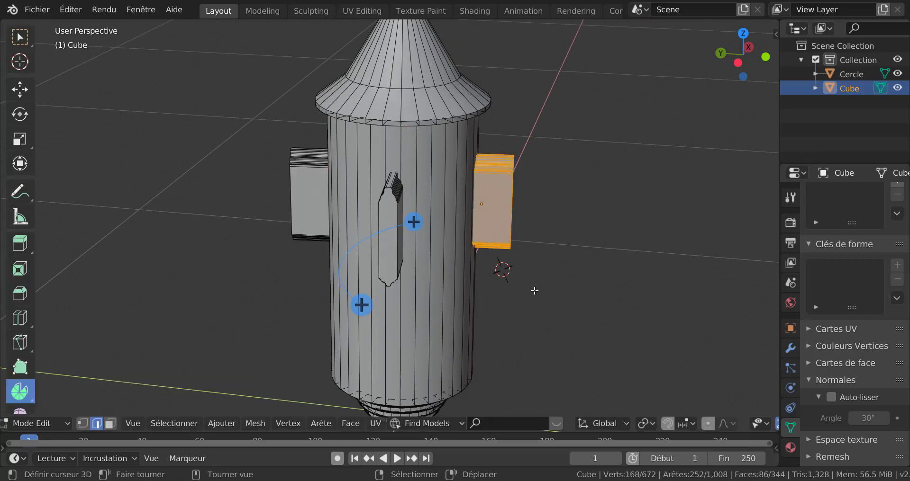
pyautogui.press('Tab')
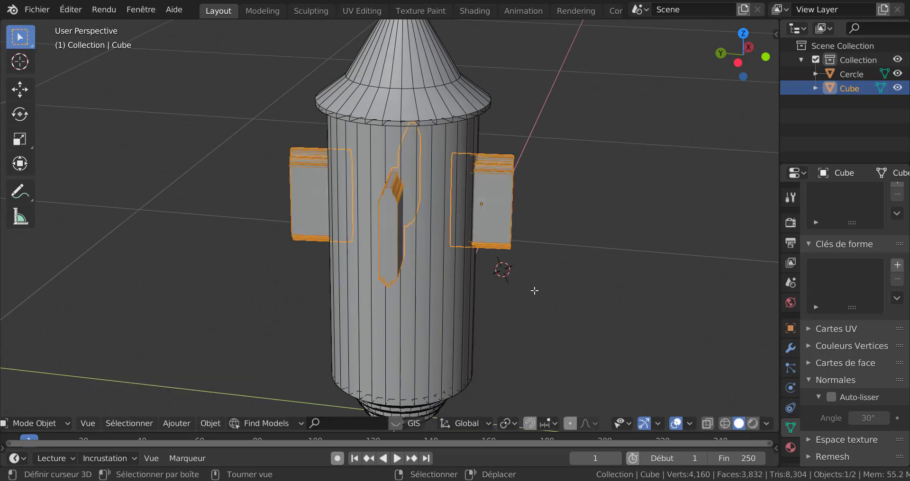
pyautogui.keyDown('shift'); pyautogui.click(461, 330); pyautogui.keyUp('shift')
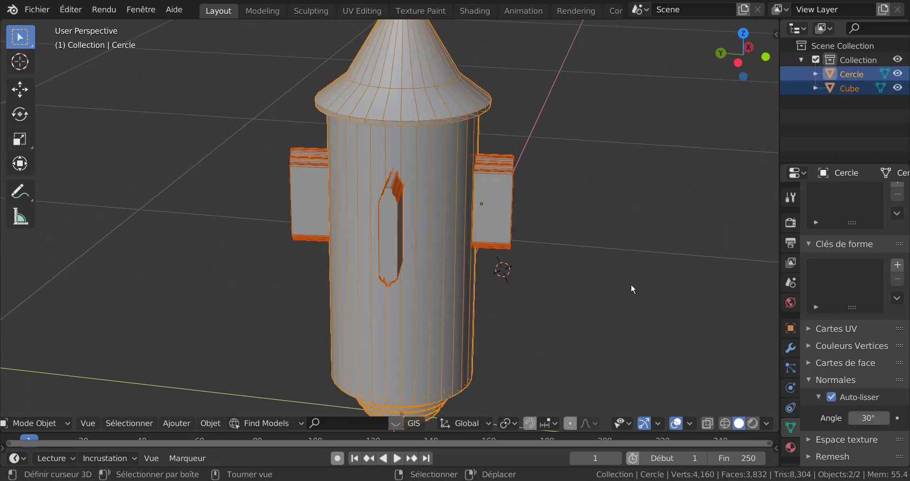
pyautogui.press('ctrl+KP_Subtract')
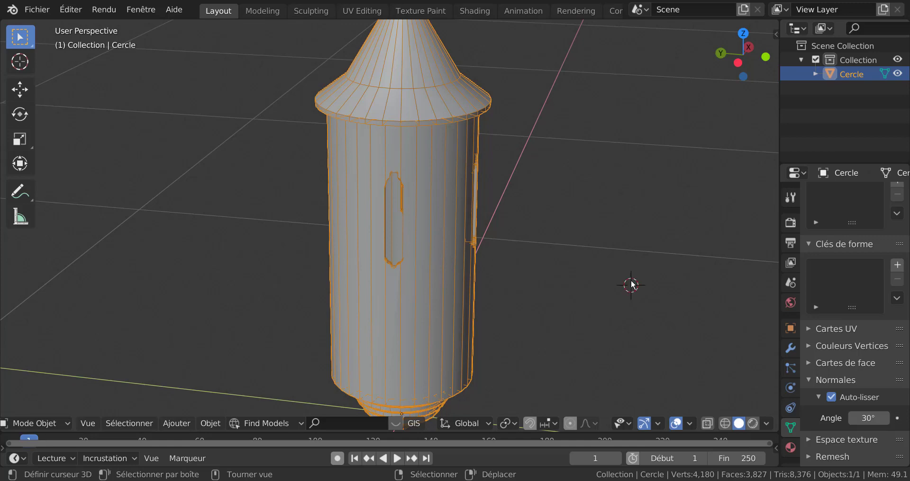
# - Bisect the whole tower mesh with a horizontal plane below the window openings, at Z about 0.301 m in front view
pyautogui.press('Tab')
pyautogui.moveTo(632, 289); pyautogui.dragTo(531, 258, button='middle')
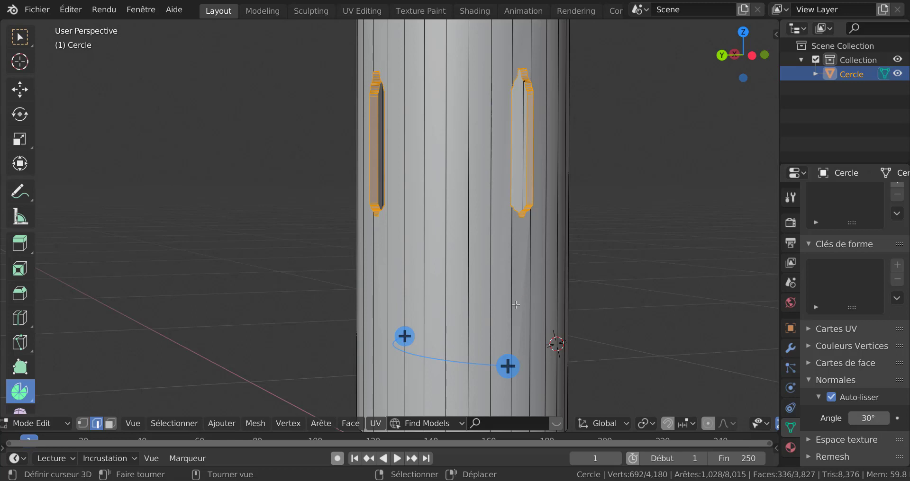
pyautogui.press('Tab')
pyautogui.press('Tab')
pyautogui.scroll(-3, 519, 318)
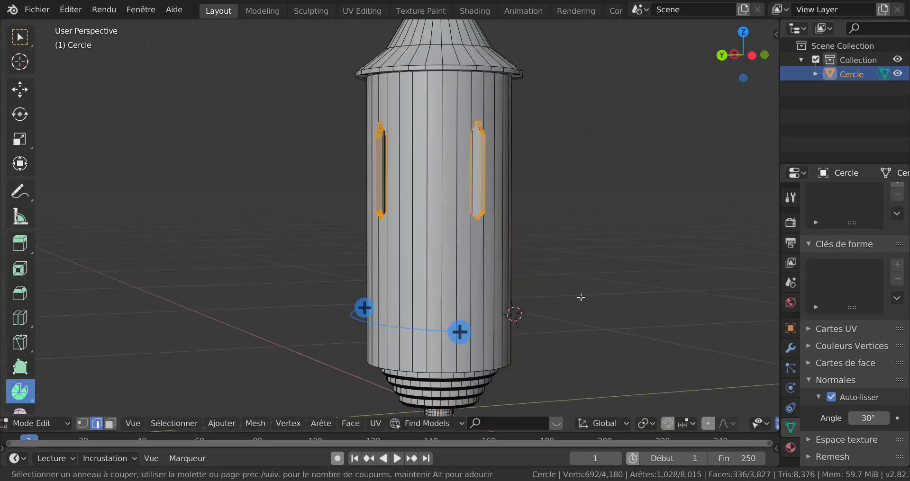
pyautogui.press('KP_1')
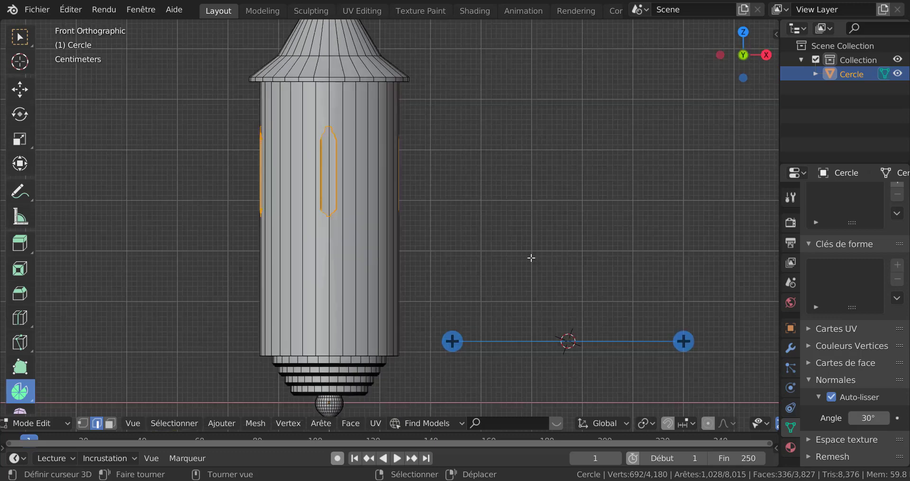
pyautogui.keyDown('shift'); pyautogui.moveTo(550, 246); pyautogui.dragTo(588, 264, button='middle'); pyautogui.keyUp('shift')
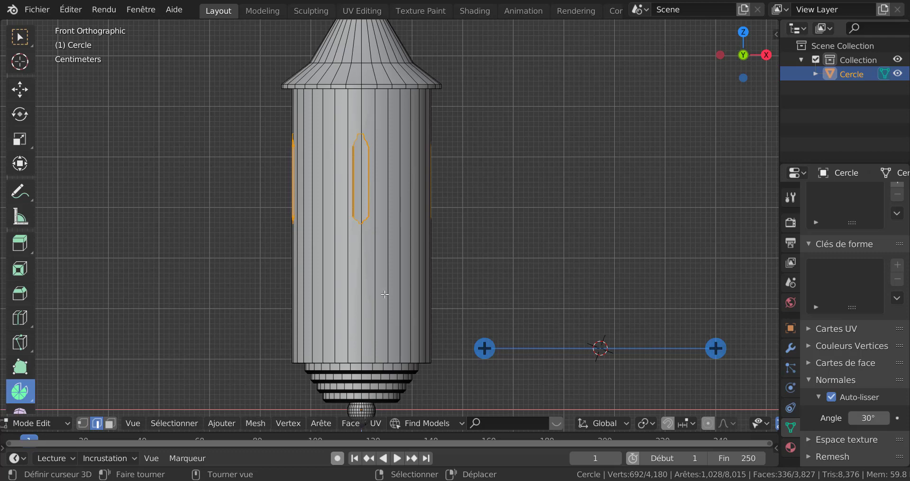
pyautogui.press('a')
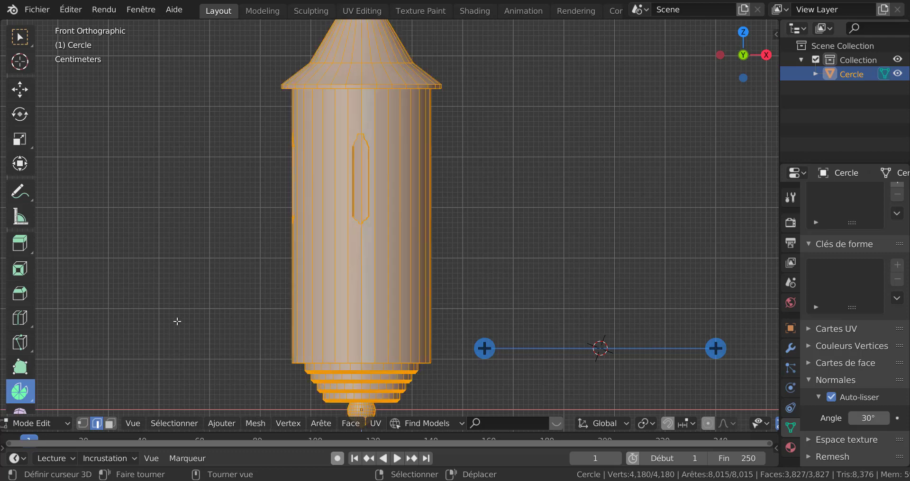
pyautogui.press('q')
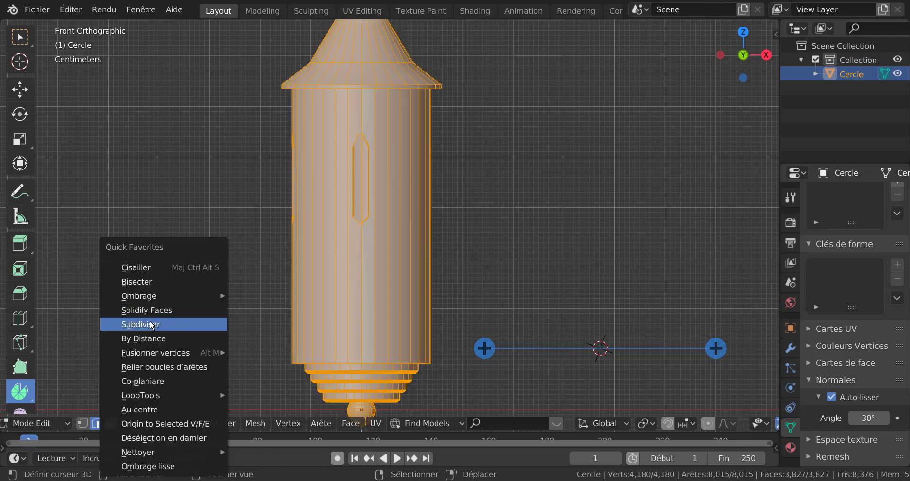
pyautogui.click(142, 283)
pyautogui.moveTo(252, 258); pyautogui.dragTo(588, 258)
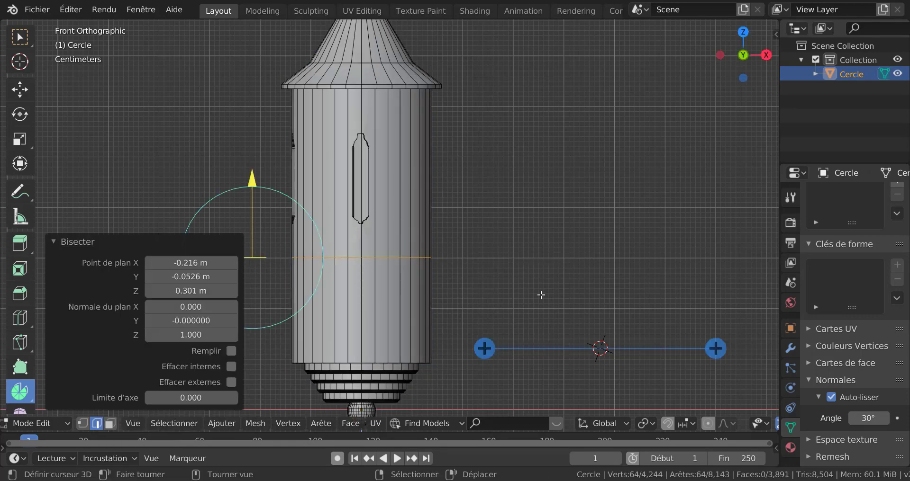
# - Slide the horizontal cut's edge loop down to the lower rim of the tower body, with a factor of 1.000
pyautogui.keyDown('shift'); pyautogui.moveTo(610, 195); pyautogui.dragTo(675, 141, button='middle'); pyautogui.keyUp('shift')
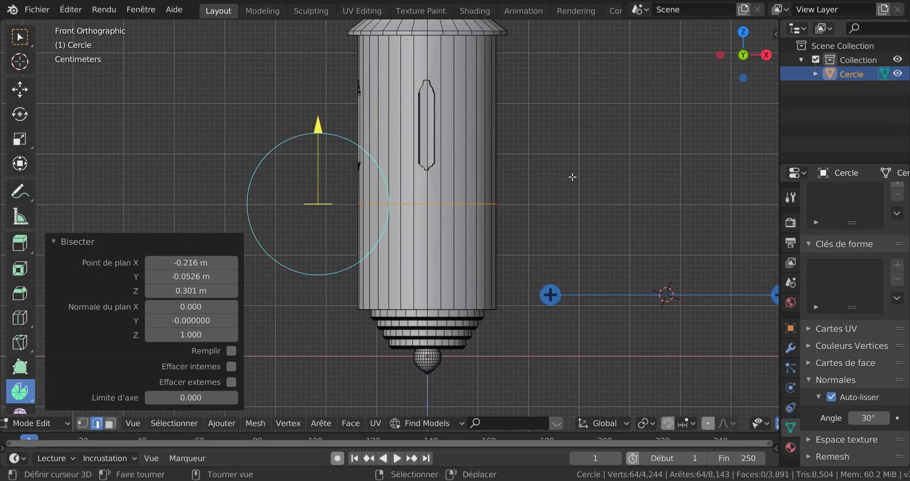
pyautogui.press('g')
pyautogui.press('g')
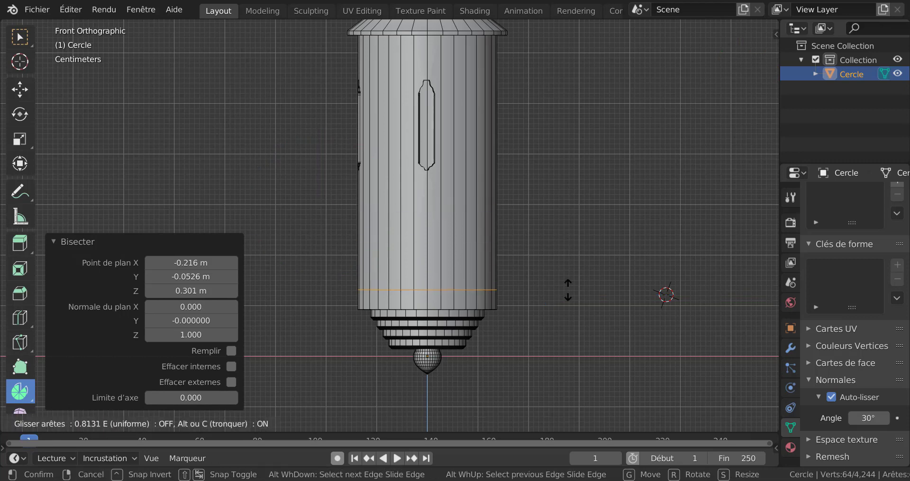
pyautogui.click(561, 340)
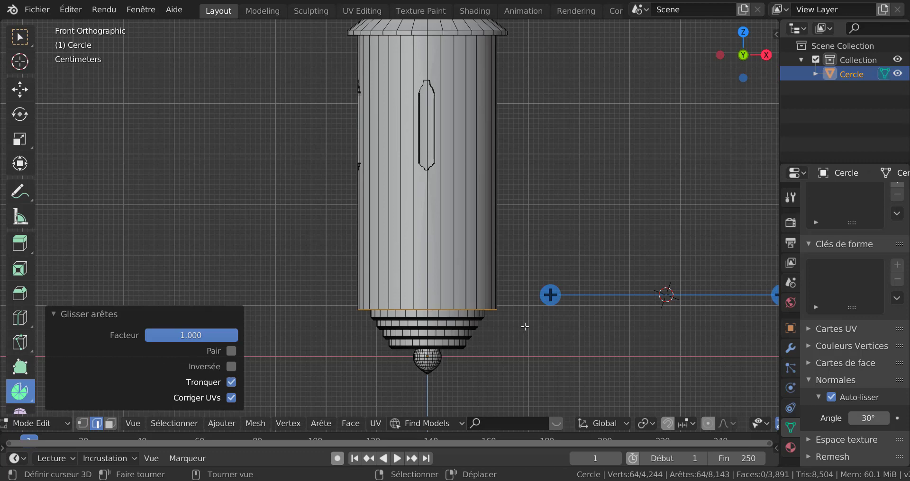
pyautogui.press('g')
pyautogui.press('g')
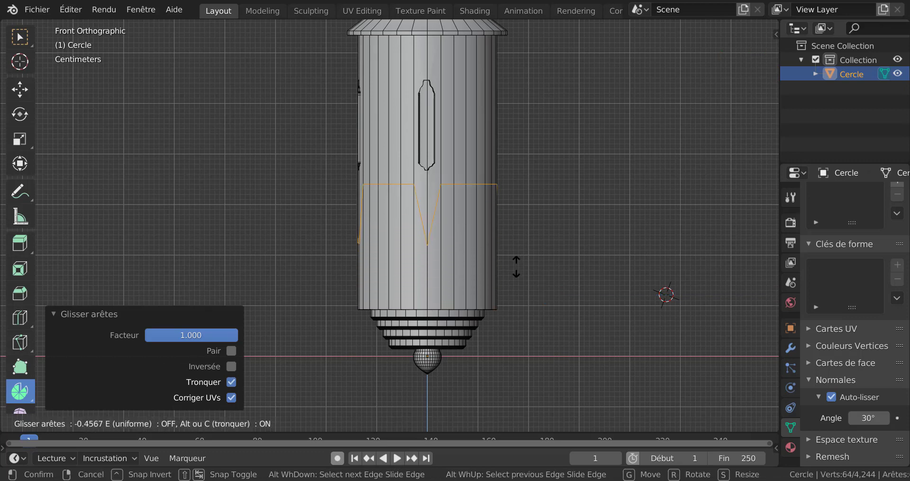
pyautogui.click(501, 288)
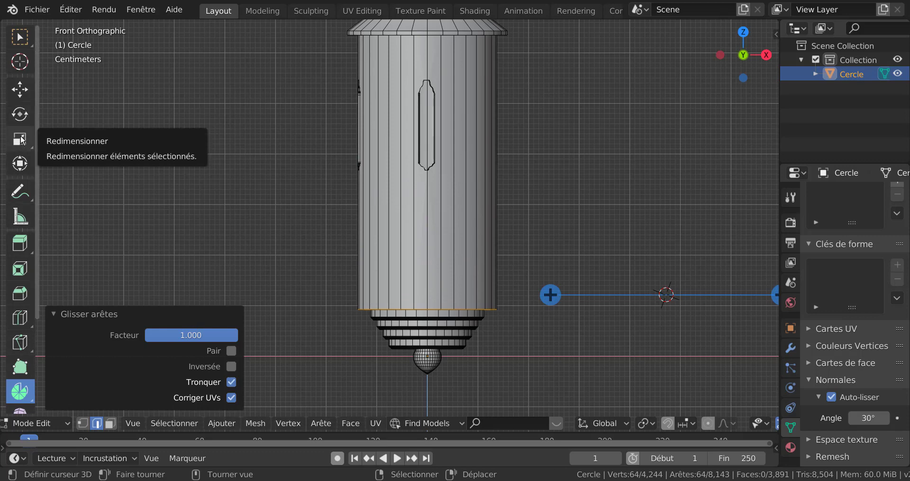
# - Move the selected edge loop up 0.272 m along Z, to just below the window openings
pyautogui.click(19, 89)
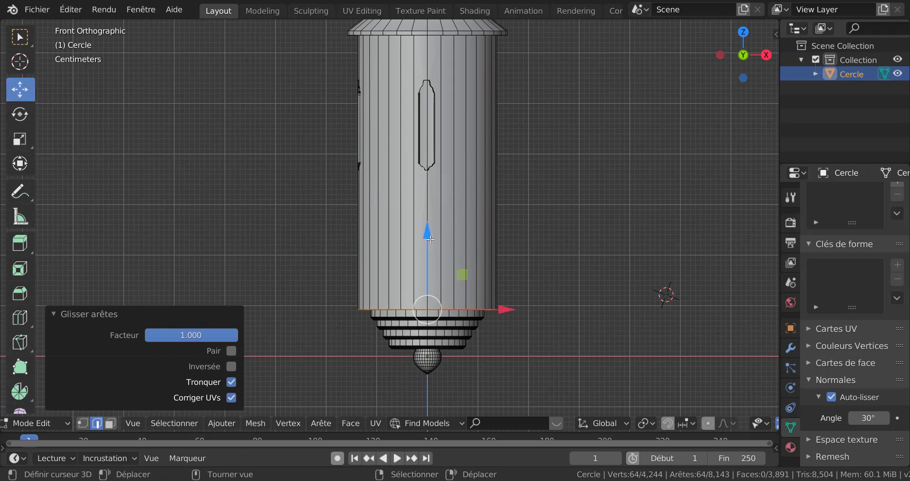
pyautogui.moveTo(430, 239); pyautogui.dragTo(440, 98)
pyautogui.scroll(2, 441, 147)
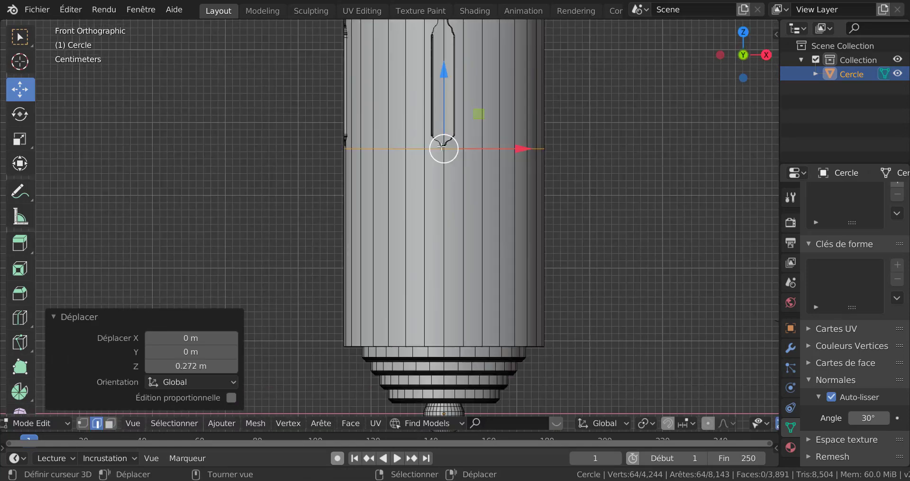
# - Examine from several angles how the raised edge loop sits beneath the window openings
pyautogui.press('Tab')
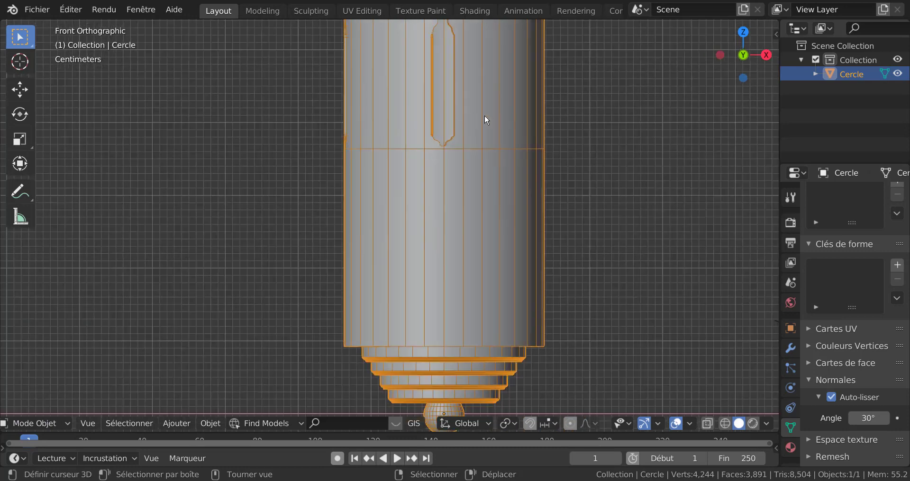
pyautogui.scroll(-5, 432, 223)
pyautogui.press('Tab')
pyautogui.press('Tab')
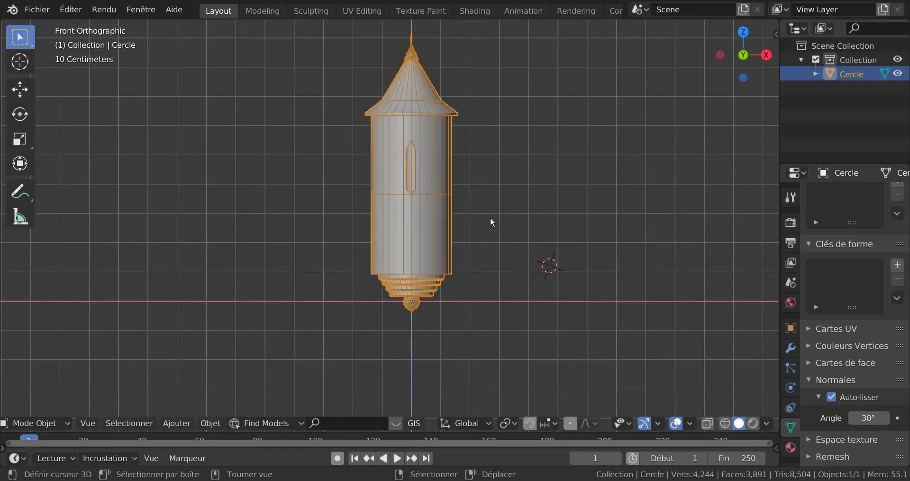
pyautogui.moveTo(490, 217); pyautogui.dragTo(530, 218, button='middle')
pyautogui.scroll(5, 442, 208)
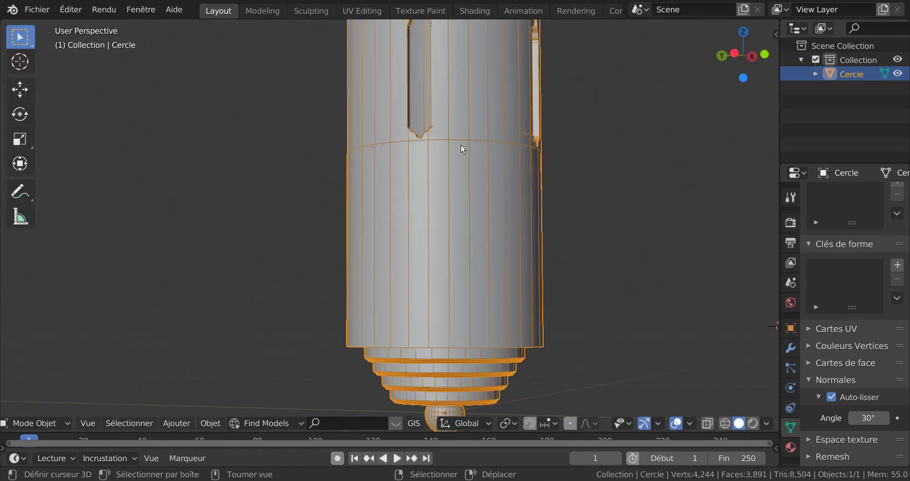
pyautogui.press('Tab')
pyautogui.moveTo(461, 144); pyautogui.dragTo(467, 205, button='middle')
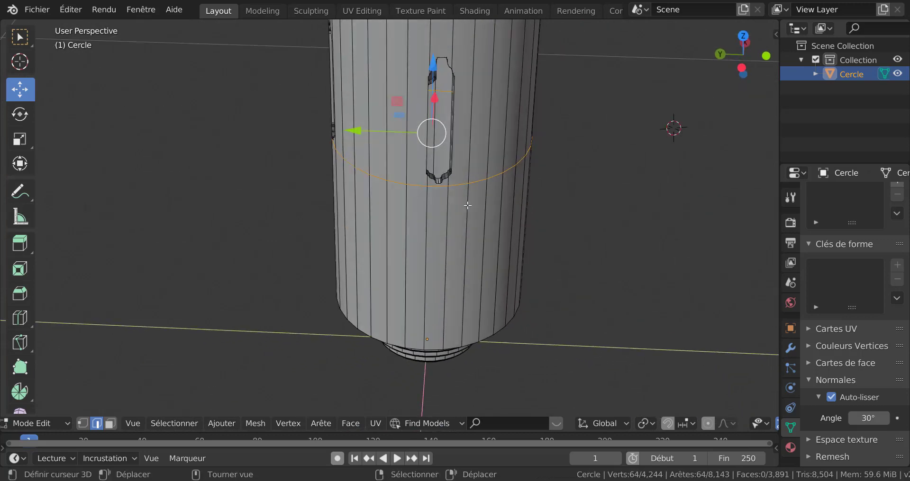
pyautogui.scroll(-4, 467, 206)
pyautogui.moveTo(471, 141); pyautogui.dragTo(481, 101, button='middle')
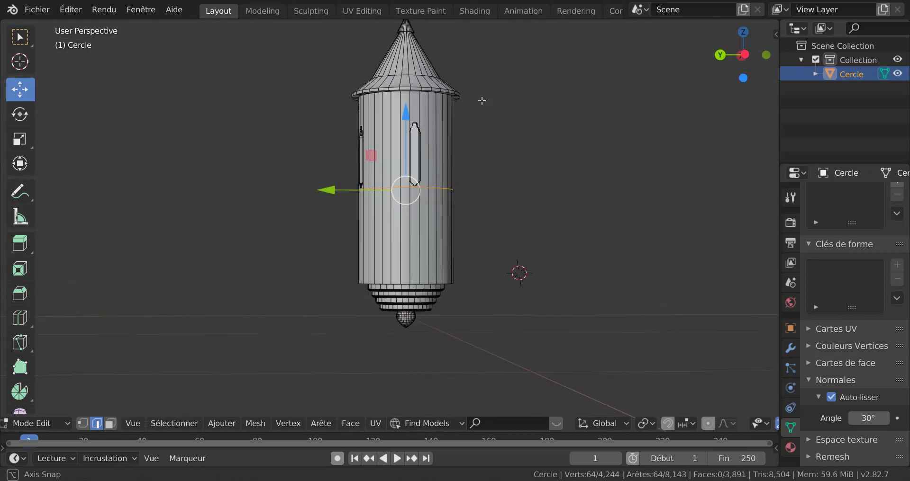
# - Add a loop cut near the tower body's lower end with a slide factor of 0.693 and raise it 0.0145 m along Z
pyautogui.keyDown('shift'); pyautogui.moveTo(509, 249); pyautogui.dragTo(483, 229, button='middle'); pyautogui.keyUp('shift')
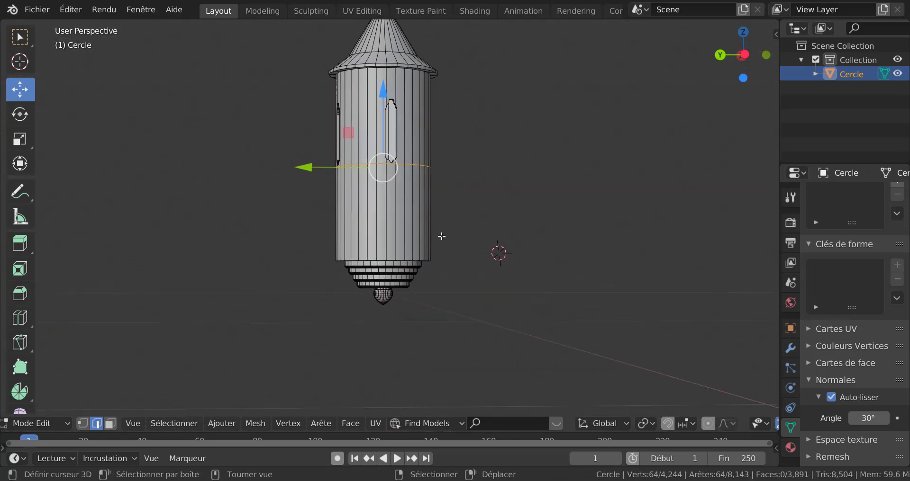
pyautogui.hotkey('ctrl', 'r')
pyautogui.click(418, 220)
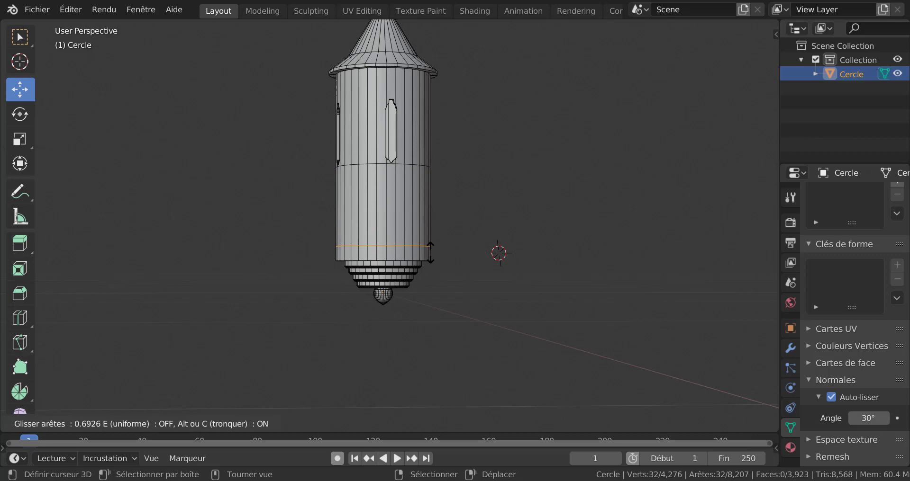
pyautogui.click(426, 248)
pyautogui.scroll(3, 439, 203)
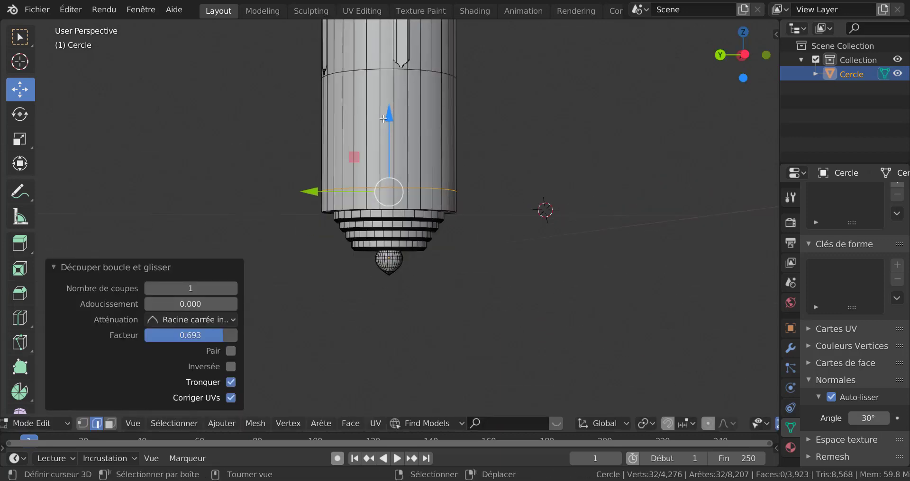
pyautogui.moveTo(390, 118); pyautogui.dragTo(391, 111)
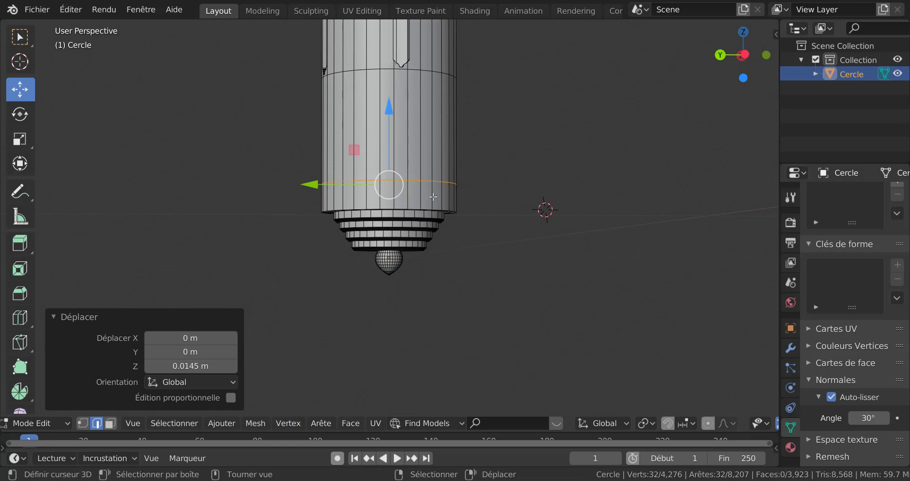
# - Select the face ring at the tower body's lower end and extrude it outward, scaled to 1.102
pyautogui.press('3')
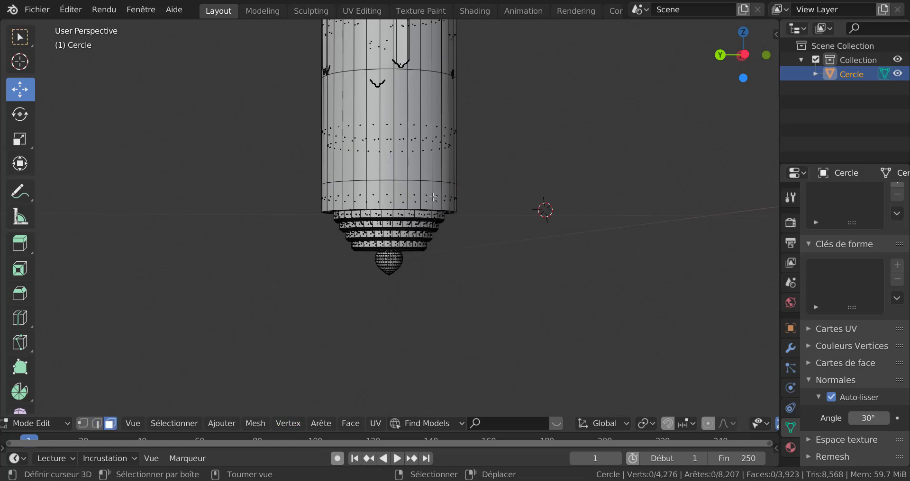
pyautogui.keyDown('alt'); pyautogui.click(433, 196); pyautogui.keyUp('alt')
pyautogui.moveTo(483, 324); pyautogui.dragTo(486, 328, button='middle')
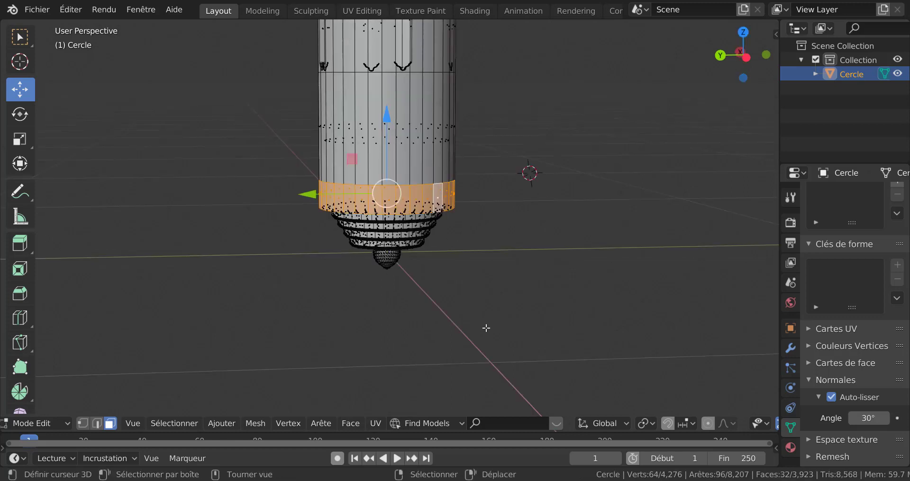
pyautogui.press('e')
pyautogui.press('s')
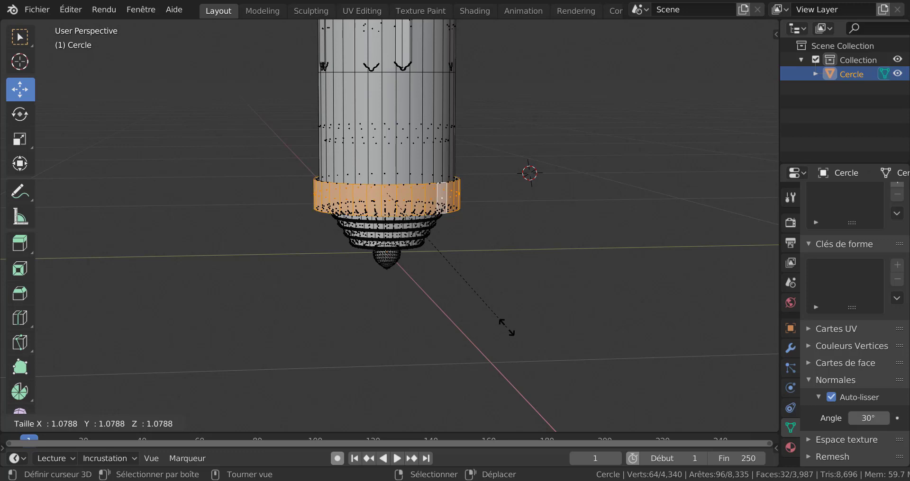
pyautogui.click(511, 331)
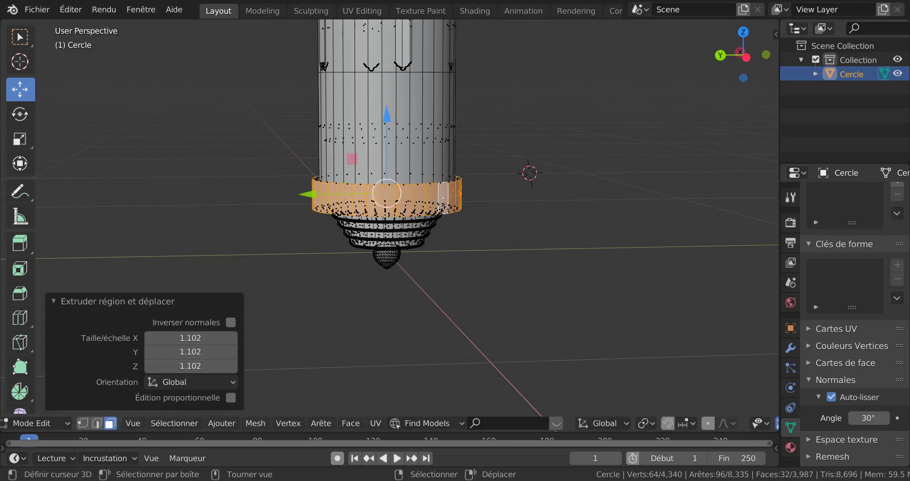
# - Reduce the height of the extruded base band by scaling it along Z, and check the whole tower
pyautogui.press('s')
pyautogui.press('z')
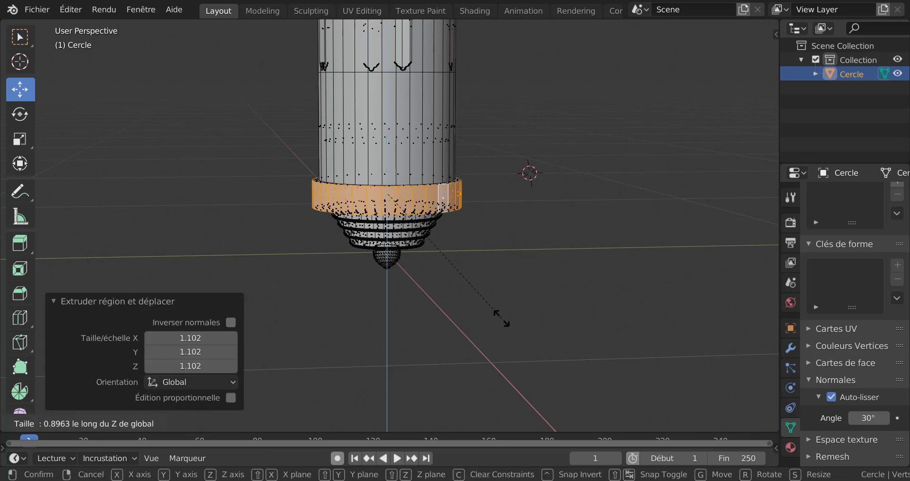
pyautogui.click(483, 284)
pyautogui.press('Tab')
pyautogui.moveTo(482, 282); pyautogui.dragTo(501, 297, button='middle')
pyautogui.scroll(2, 500, 294)
pyautogui.moveTo(455, 277); pyautogui.dragTo(478, 279, button='middle')
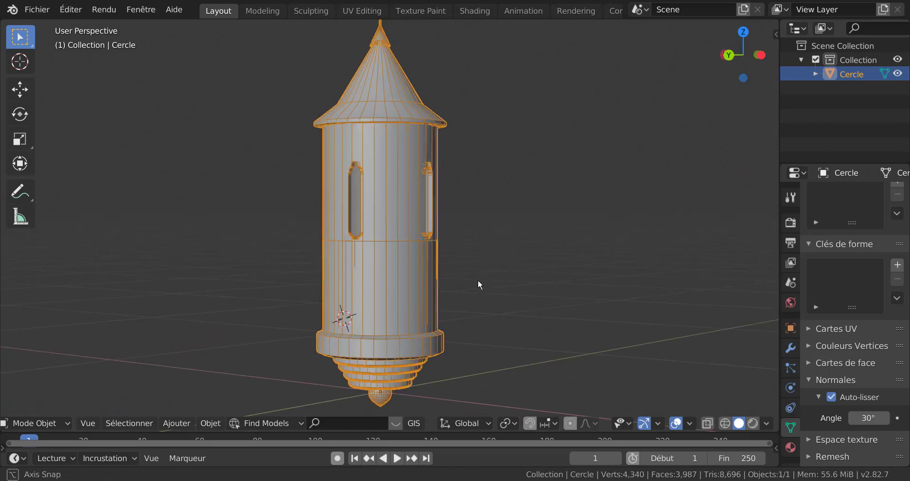
pyautogui.scroll(1, 436, 281)
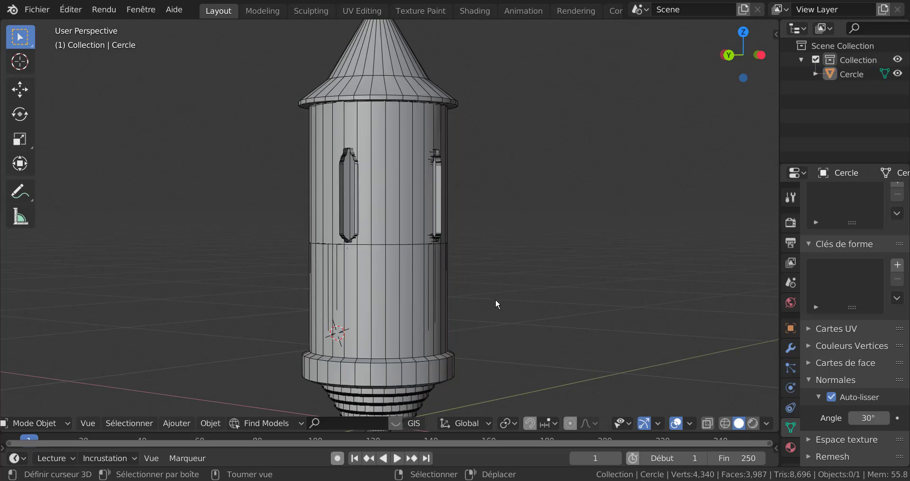
# - Add a loop cut just below the horizontal edge loop under the windows, with a slide factor of -0.836
pyautogui.press('Tab')
pyautogui.hotkey('ctrl', 'r')
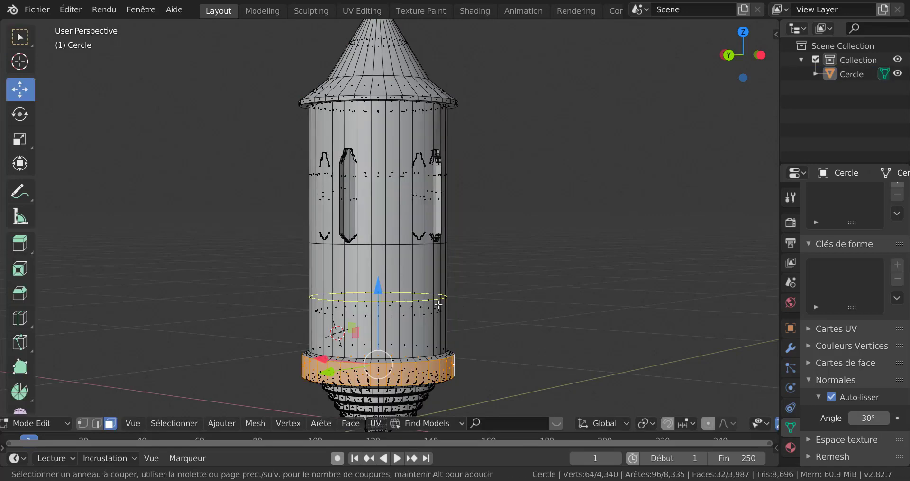
pyautogui.click(439, 303)
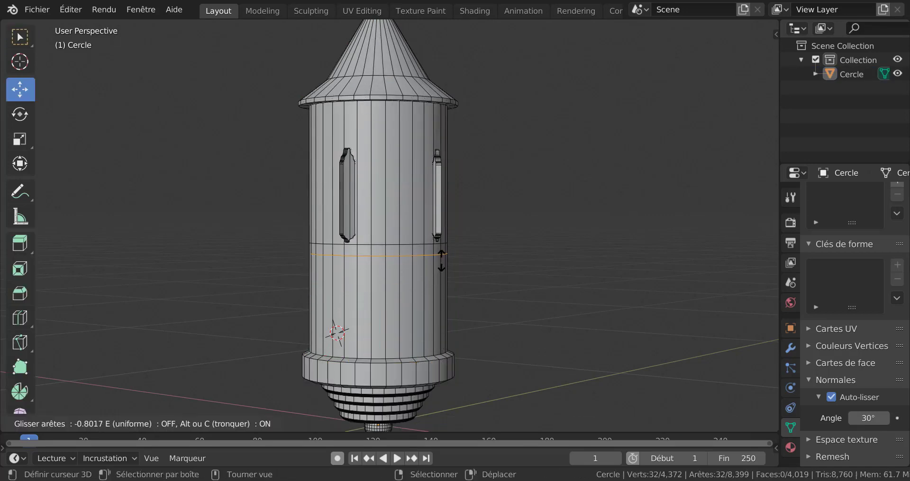
pyautogui.click(441, 252)
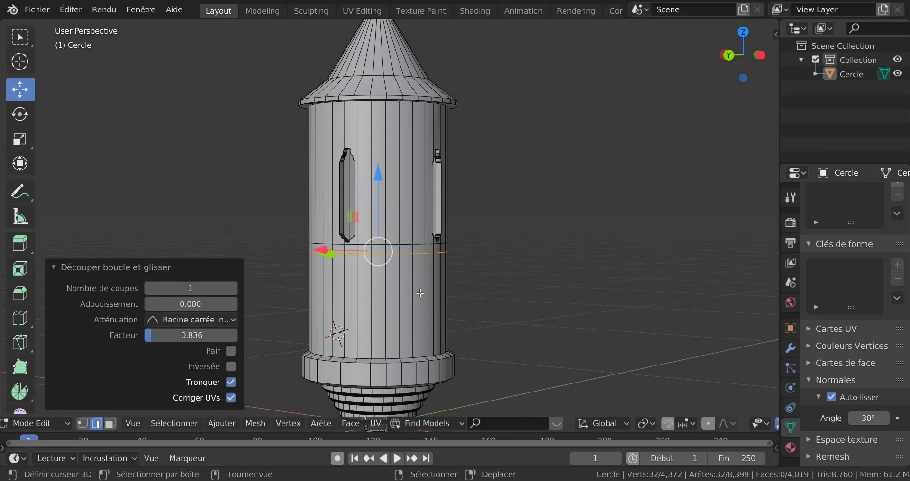
# - Extrude the narrow face ring below the windows outward, scaled to about 1.03
pyautogui.scroll(3, 420, 293)
pyautogui.press('3')
pyautogui.keyDown('alt'); pyautogui.click(426, 260); pyautogui.keyUp('alt')
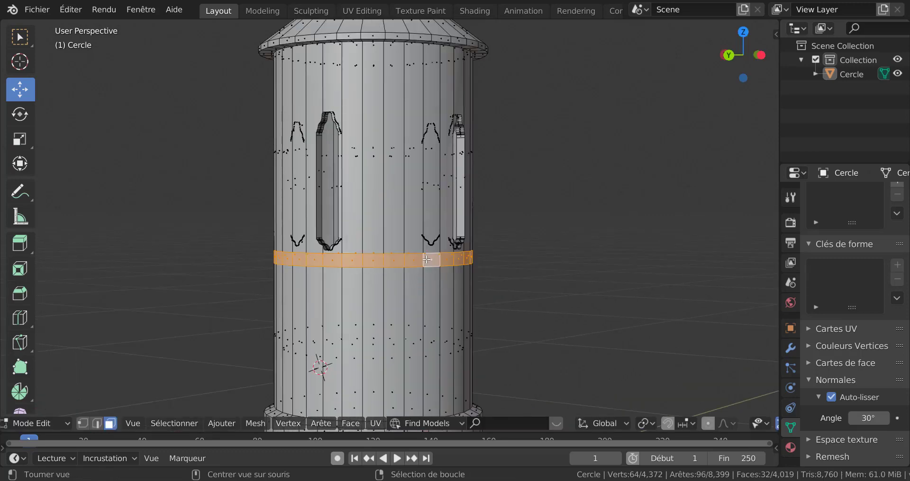
pyautogui.scroll(-2, 487, 288)
pyautogui.press('s')
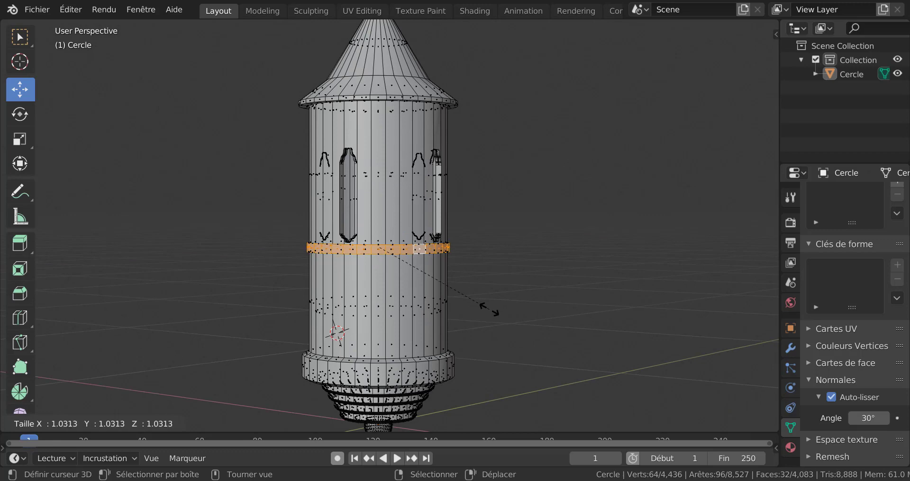
pyautogui.click(490, 309)
pyautogui.press('Tab')
pyautogui.moveTo(491, 323); pyautogui.dragTo(492, 322, button='middle')
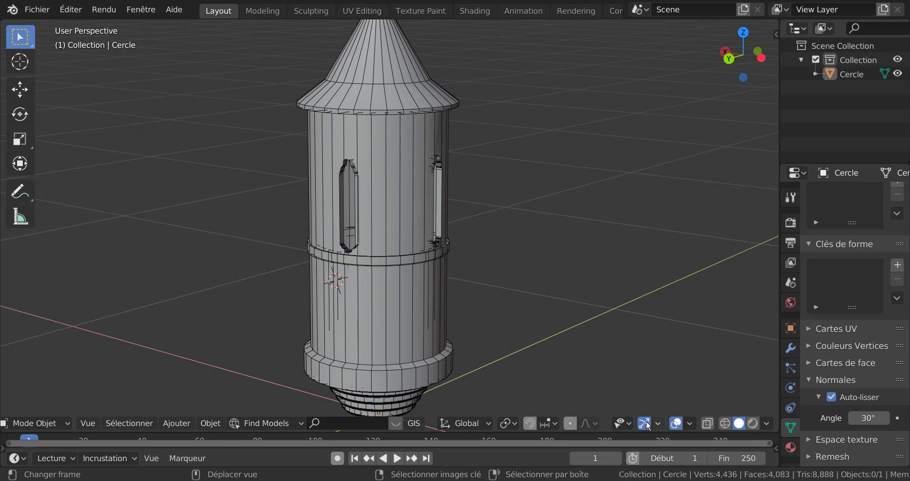
# - Hide the wireframe overlay and examine the tower's windows and raised bands from several angles
pyautogui.click(689, 423)
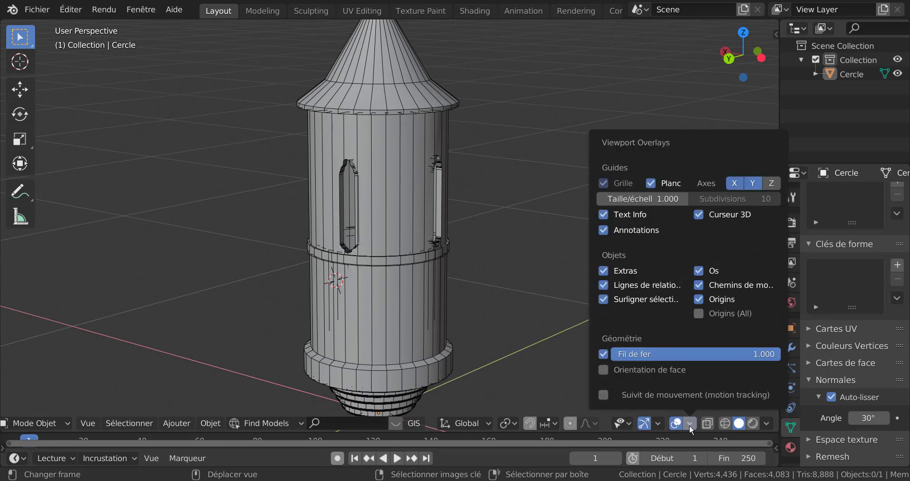
pyautogui.click(604, 354)
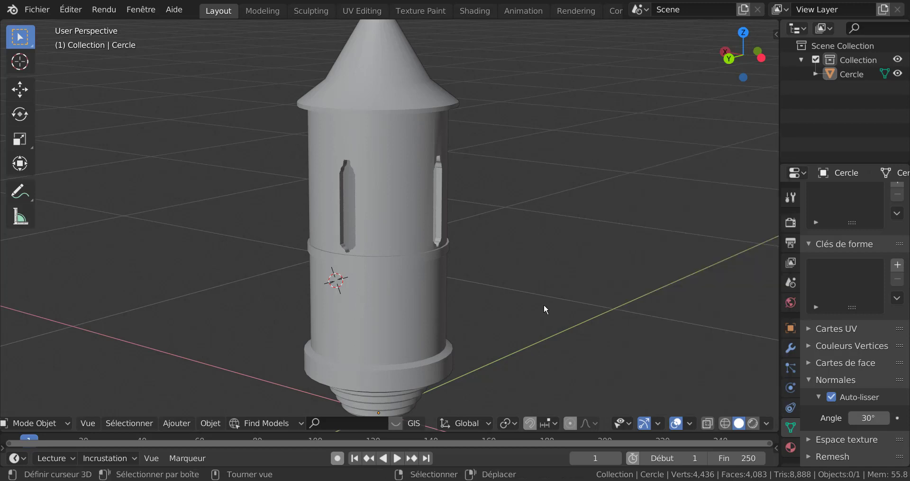
pyautogui.moveTo(544, 304); pyautogui.dragTo(496, 296, button='middle')
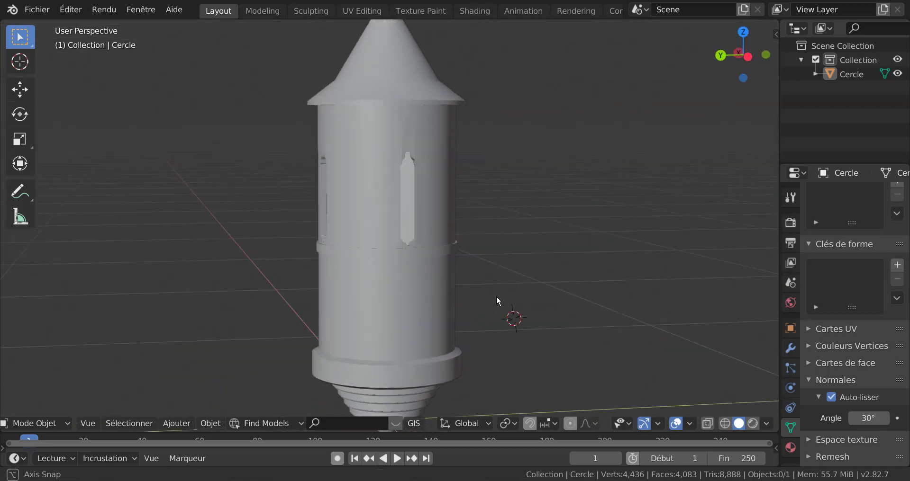
pyautogui.moveTo(496, 246); pyautogui.dragTo(445, 180, button='middle')
pyautogui.moveTo(532, 227); pyautogui.dragTo(544, 232, button='middle')
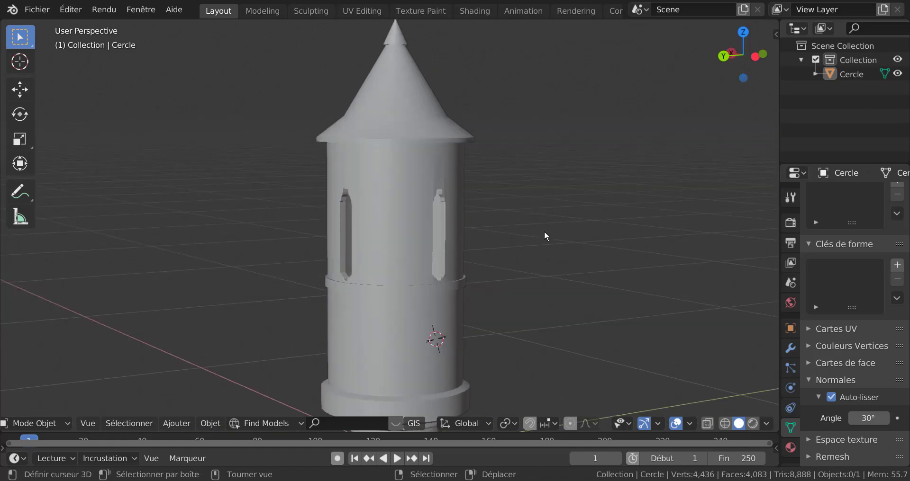
# - Bisect the whole tower mesh horizontally between the windows and the roof, with the cutting plane at Z 0.602 m and normal Z 1.000
pyautogui.press('KP_5')
pyautogui.press('KP_1')
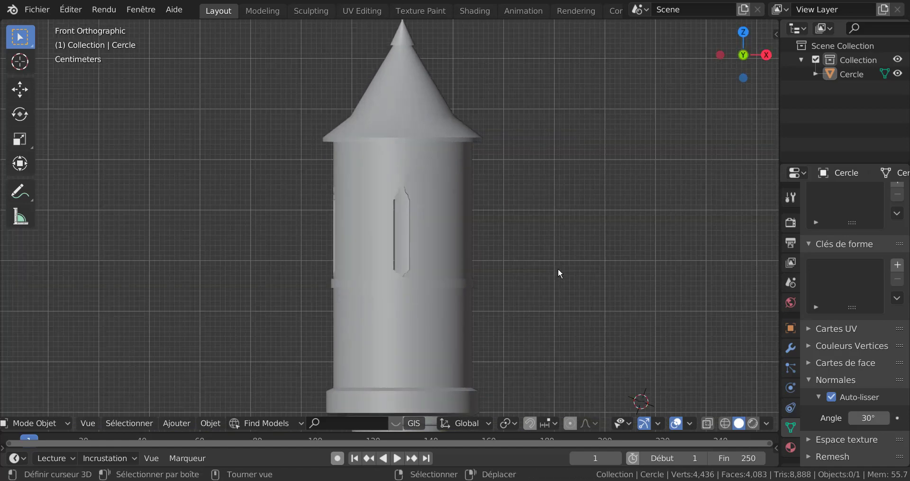
pyautogui.press('Tab')
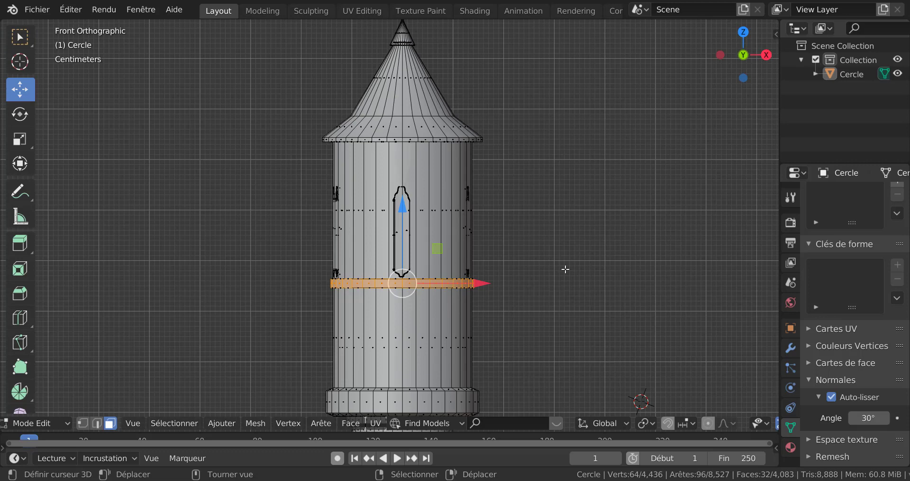
pyautogui.press('z')
pyautogui.press('Escape')
pyautogui.press('a')
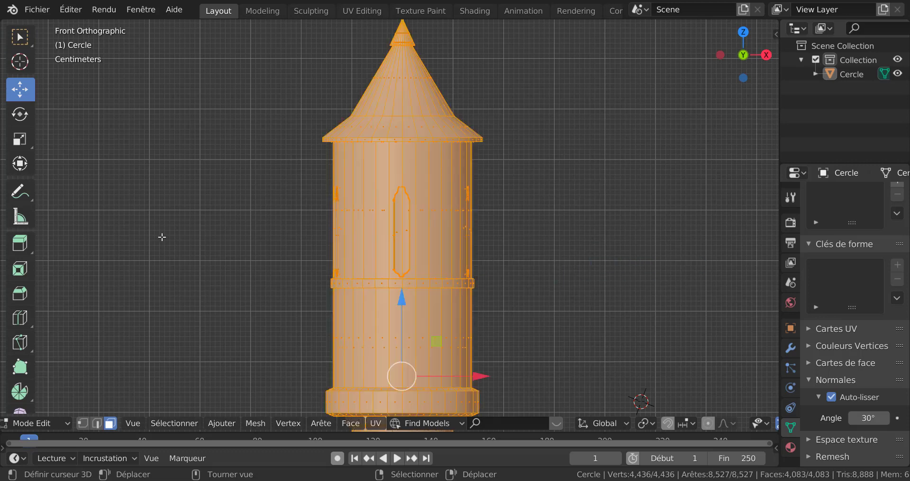
pyautogui.press('q')
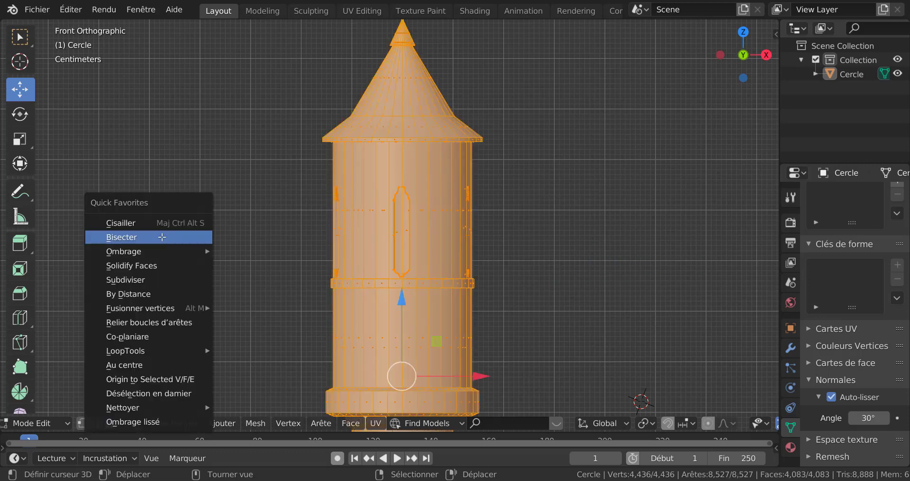
pyautogui.click(136, 238)
pyautogui.moveTo(295, 159); pyautogui.dragTo(564, 158)
pyautogui.scroll(1, 573, 262)
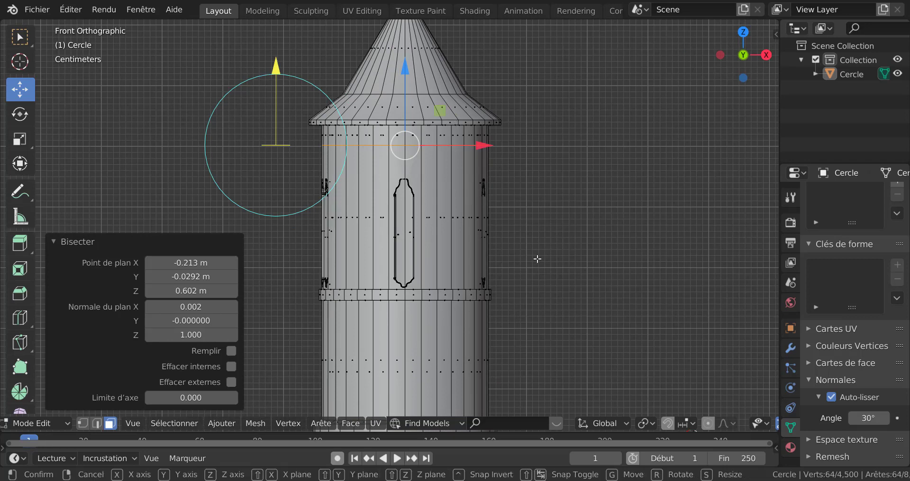
# - Slide the new edge loop up to the roof with factor -1.000 and lower it along Z to just above the windows
pyautogui.press('g')
pyautogui.press('g')
pyautogui.click(521, 129)
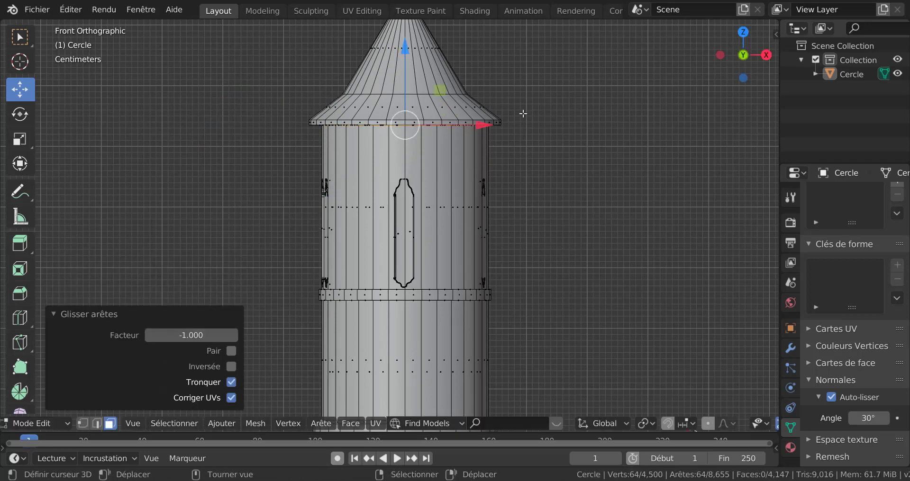
pyautogui.press('g')
pyautogui.press('z')
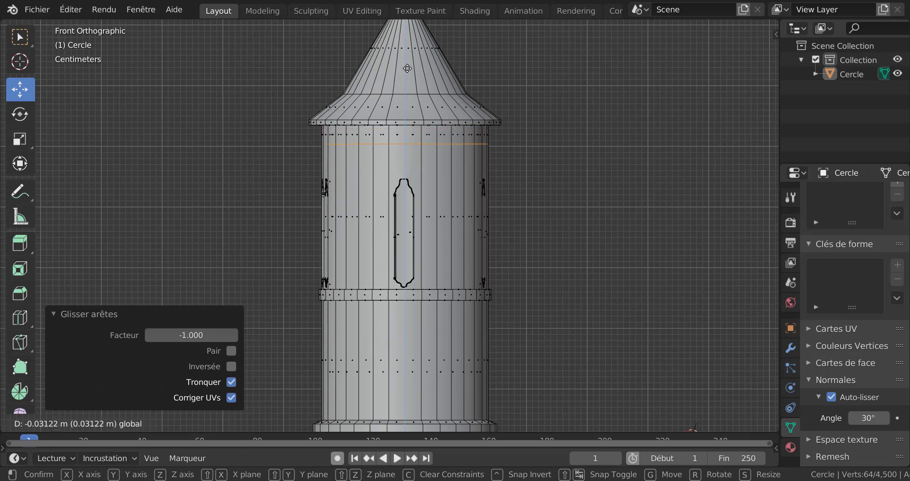
pyautogui.click(411, 98)
pyautogui.press('Tab')
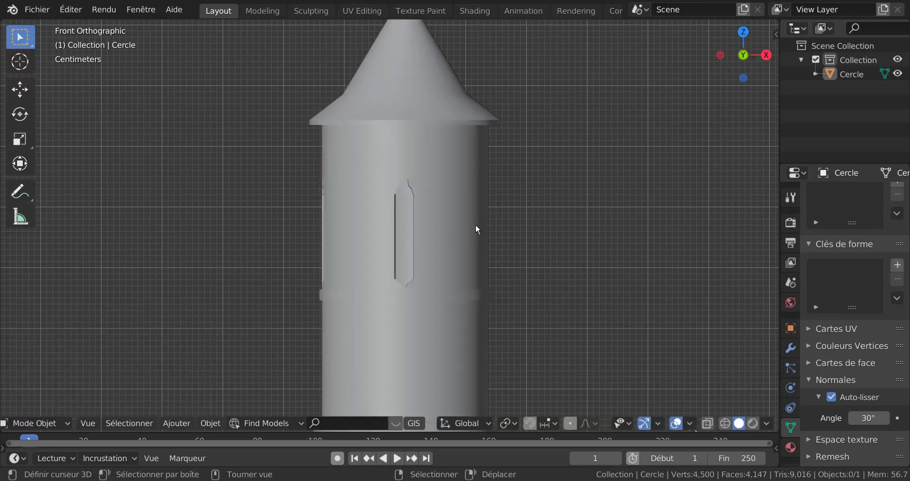
# - Select the windows with the edge loop above and the raised band below, including hidden geometry, and move them up along Z
pyautogui.moveTo(479, 226); pyautogui.dragTo(409, 240, button='middle')
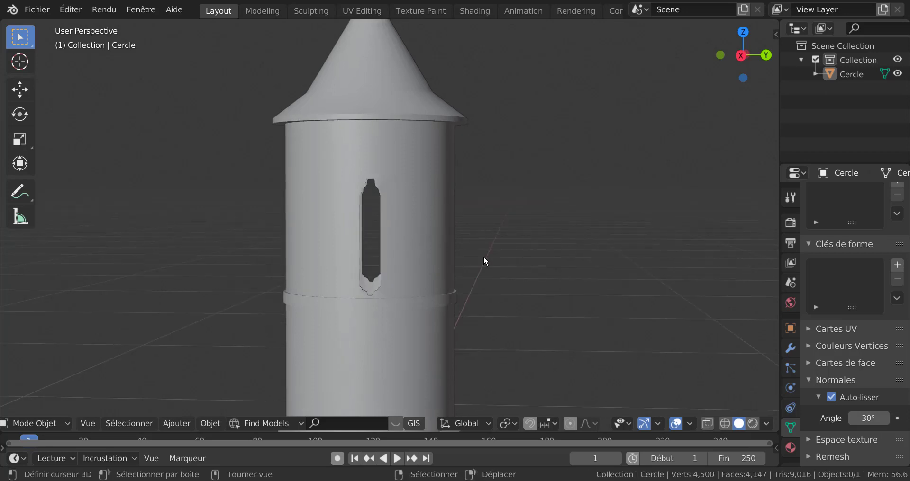
pyautogui.press('KP_1')
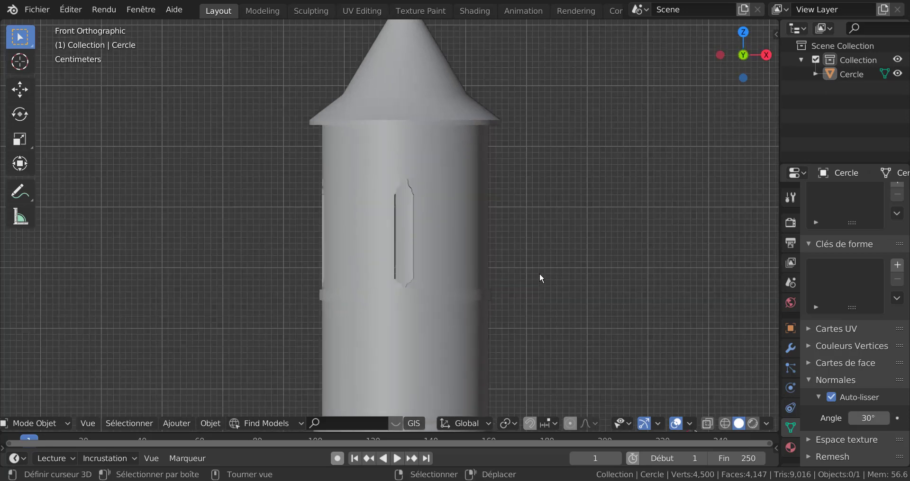
pyautogui.press('Tab')
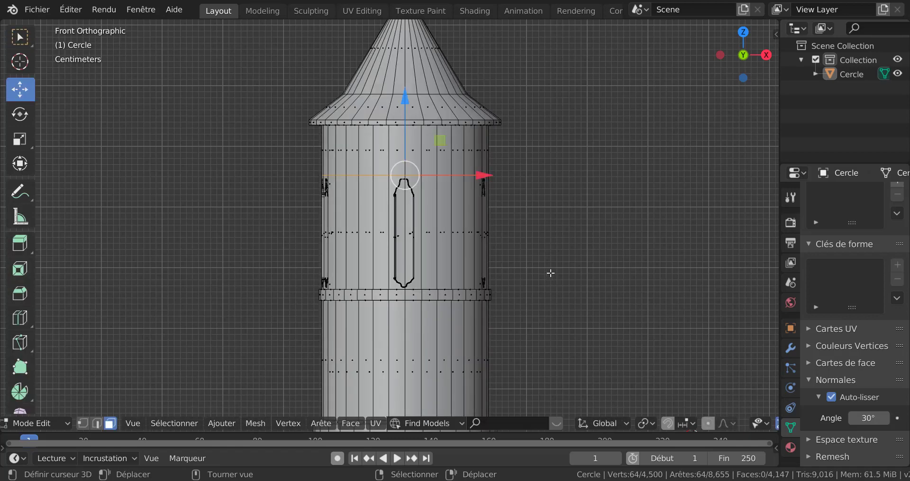
pyautogui.press('1')
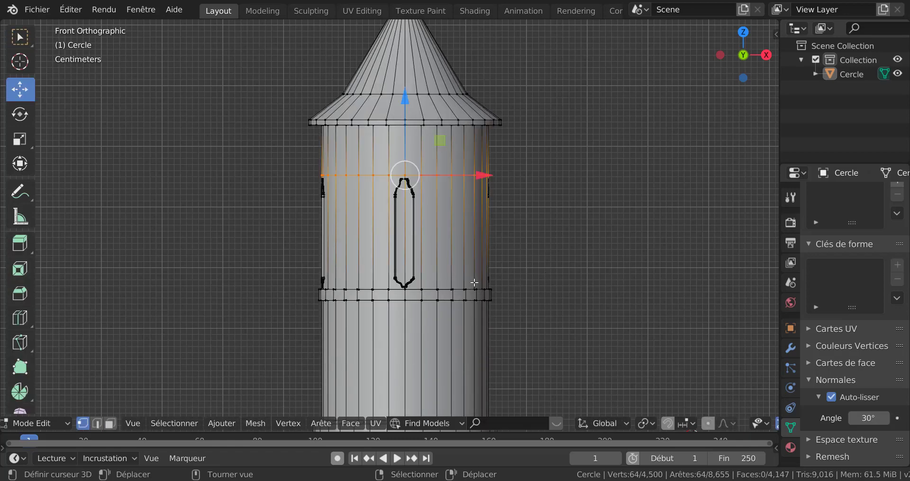
pyautogui.scroll(-1, 486, 317)
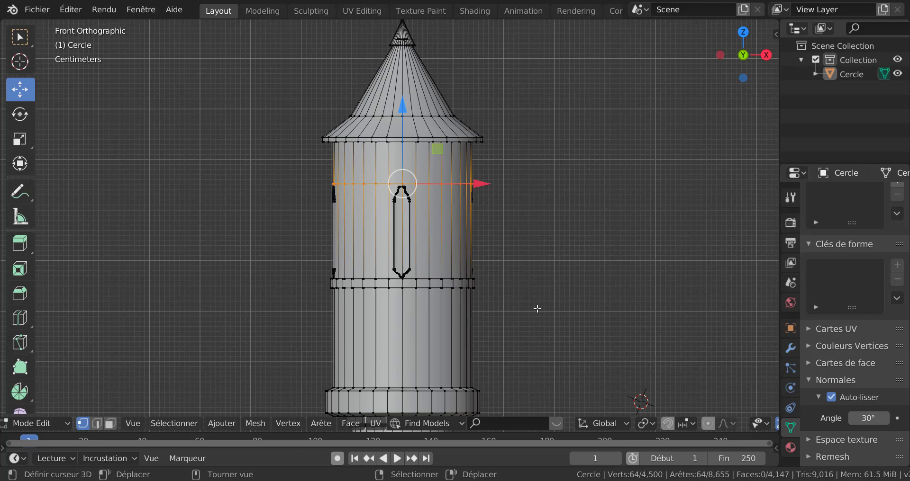
pyautogui.hotkey('alt', 'z')
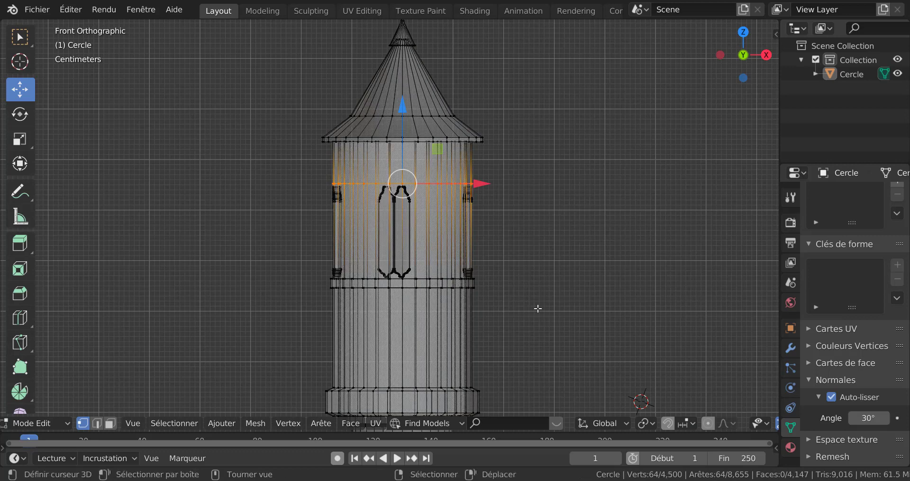
pyautogui.press('b')
pyautogui.moveTo(319, 167); pyautogui.dragTo(534, 294)
pyautogui.moveTo(400, 162); pyautogui.dragTo(548, 141)
pyautogui.press('Tab')
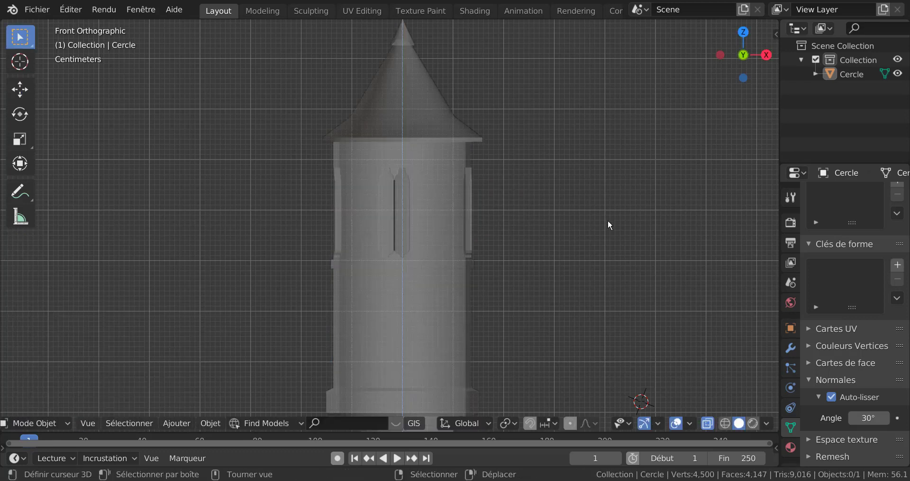
pyautogui.scroll(-2, 607, 221)
pyautogui.press('alt')
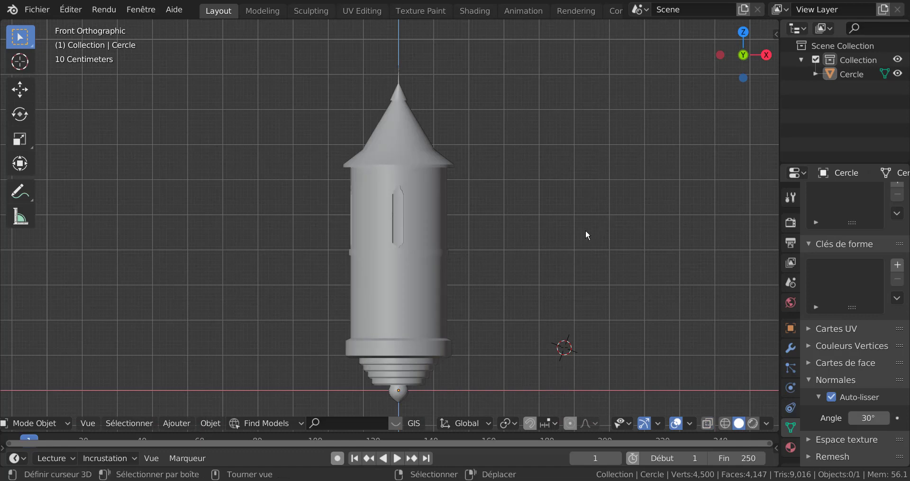
pyautogui.moveTo(587, 236)
pyautogui.keyDown('alt'); pyautogui.mouseDown()
pyautogui.moveTo(482, 240)
pyautogui.moveTo(593, 250)
pyautogui.mouseUp(); pyautogui.keyUp('alt')
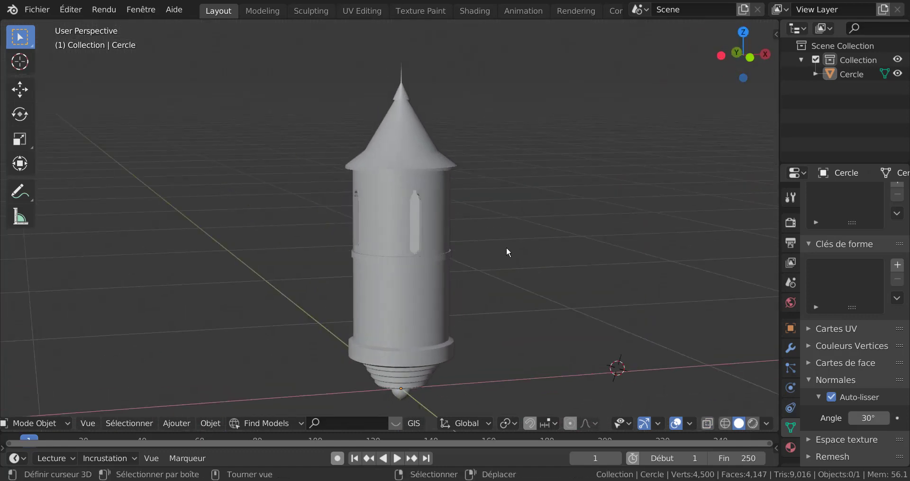
# - Select the inner side faces of one window opening, adding the face loops on both of its sides
pyautogui.scroll(2, 506, 246)
pyautogui.press('Tab')
pyautogui.moveTo(506, 240)
pyautogui.mouseDown(button='middle')
pyautogui.moveTo(485, 236)
pyautogui.moveTo(522, 242)
pyautogui.mouseUp(button='middle')
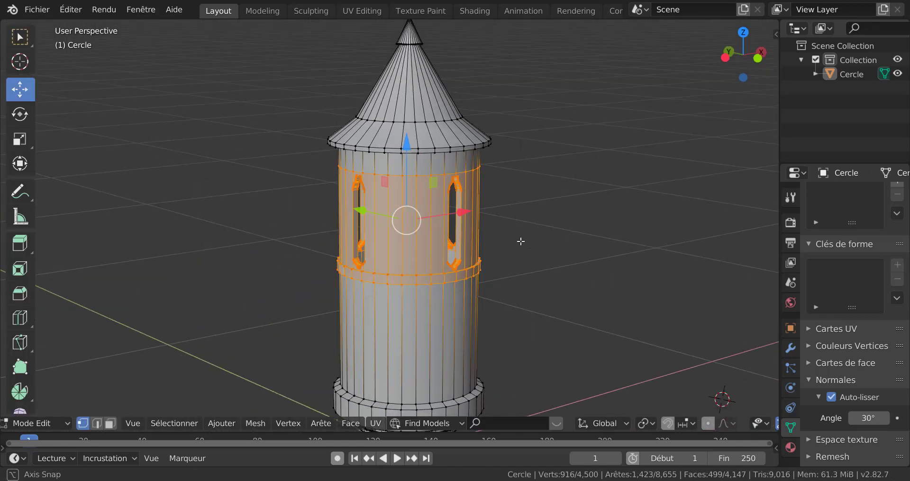
pyautogui.scroll(4, 458, 222)
pyautogui.scroll(1, 456, 224)
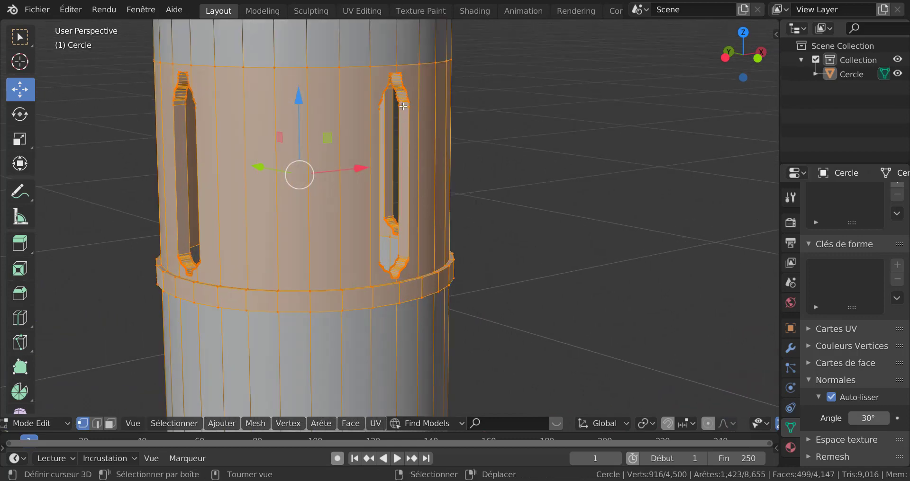
pyautogui.press('3')
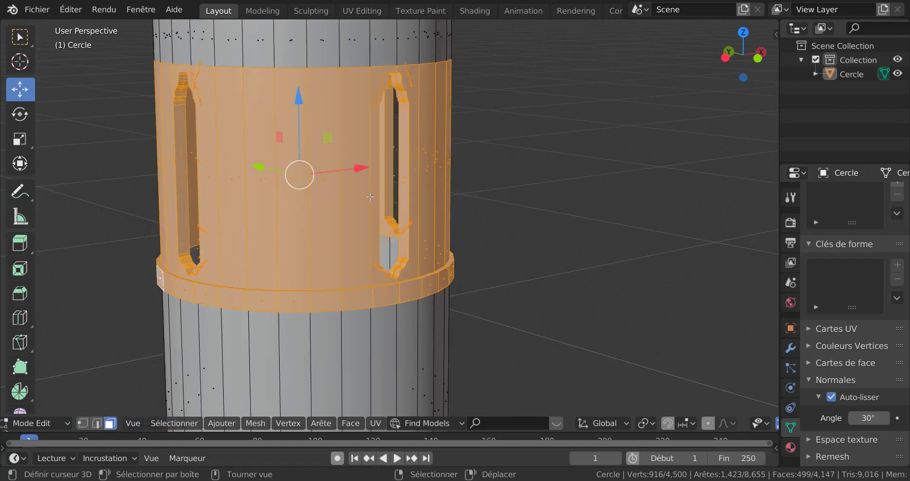
pyautogui.scroll(4, 425, 243)
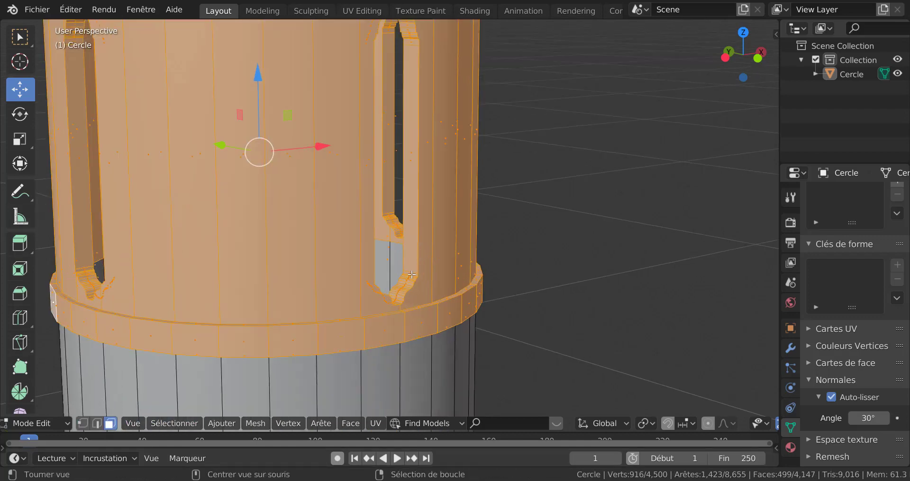
pyautogui.keyDown('alt'); pyautogui.click(411, 274); pyautogui.keyUp('alt')
pyautogui.scroll(-4, 411, 274)
pyautogui.moveTo(446, 260); pyautogui.dragTo(475, 256, button='middle')
pyautogui.scroll(5, 476, 257)
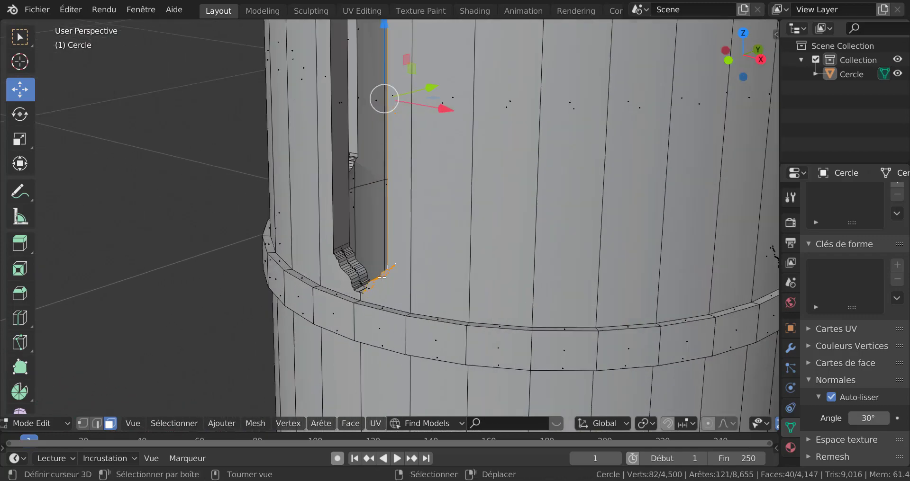
pyautogui.keyDown('alt'); pyautogui.keyDown('shift'); pyautogui.click(341, 246); pyautogui.keyUp('shift'); pyautogui.keyUp('alt')
pyautogui.scroll(-2, 348, 198)
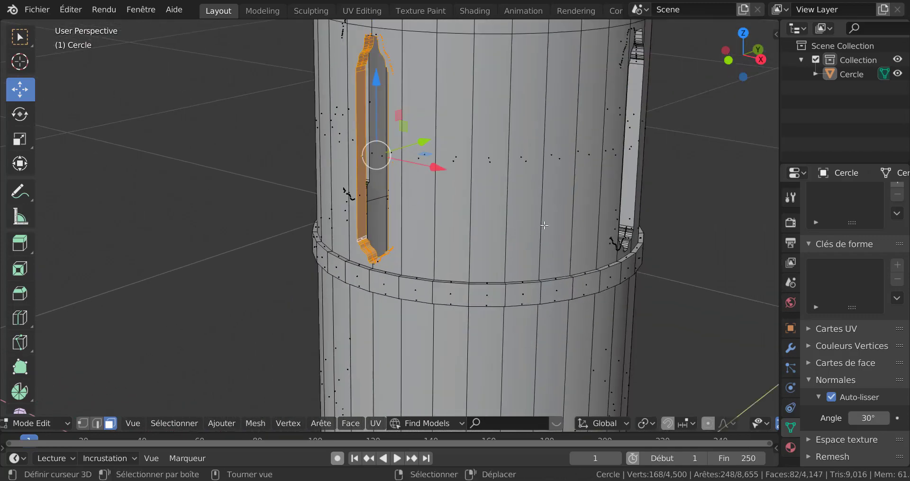
# - Add the inner faces of the adjacent window opening to the selection, covering its sides, lower tip and upper tip
pyautogui.moveTo(556, 226); pyautogui.dragTo(592, 318, button='middle')
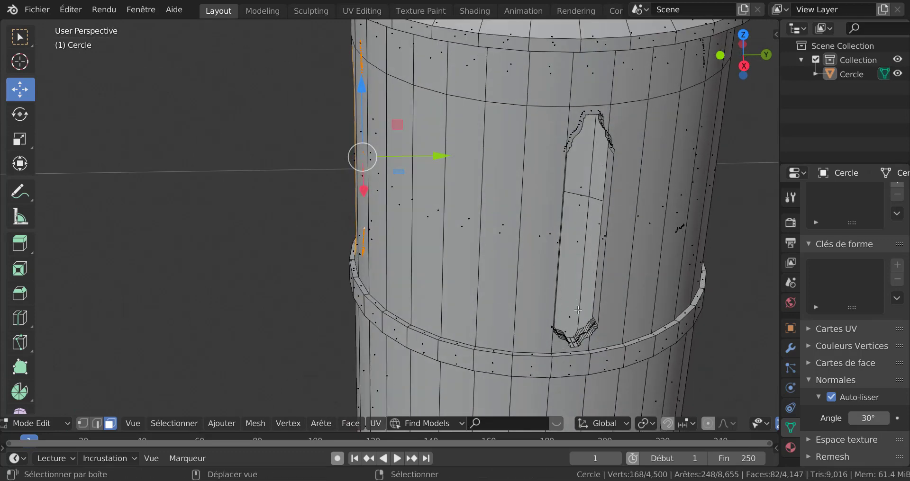
pyautogui.keyDown('alt'); pyautogui.keyDown('shift'); pyautogui.click(594, 321); pyautogui.keyUp('shift'); pyautogui.keyUp('alt')
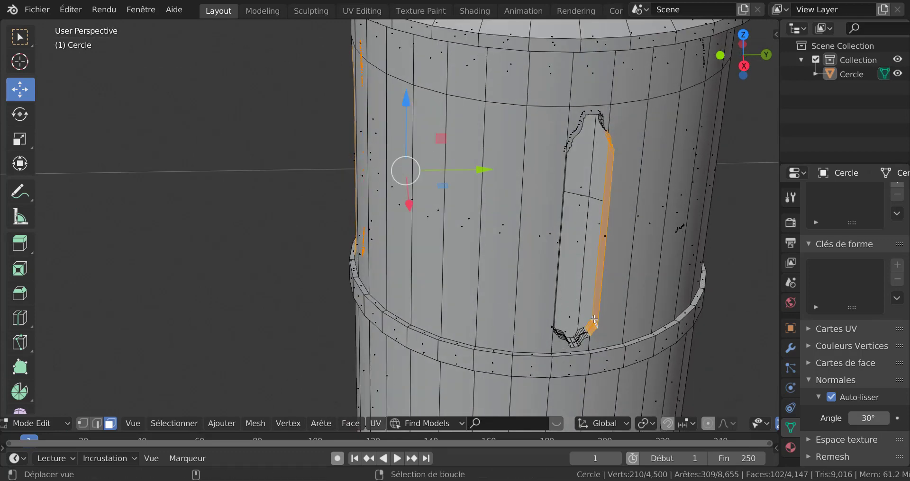
pyautogui.keyDown('alt'); pyautogui.keyDown('shift'); pyautogui.click(575, 340); pyautogui.keyUp('shift'); pyautogui.keyUp('alt')
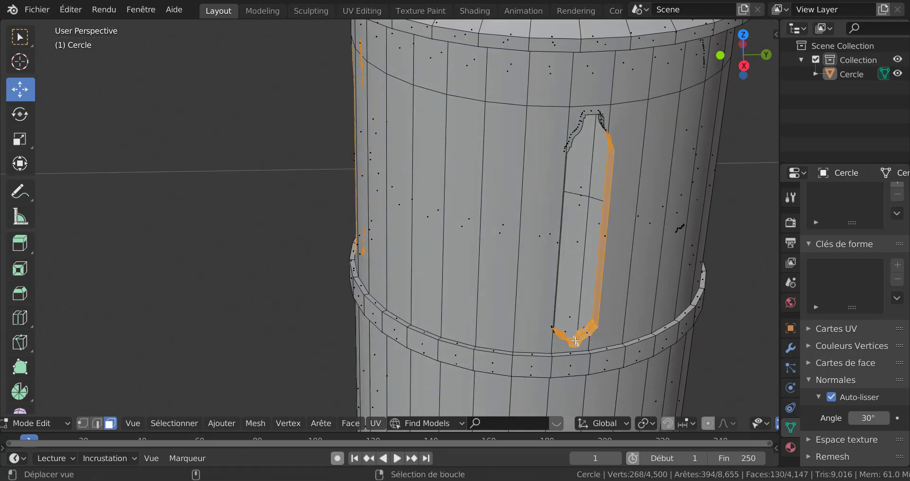
pyautogui.moveTo(574, 340); pyautogui.dragTo(522, 307, button='middle')
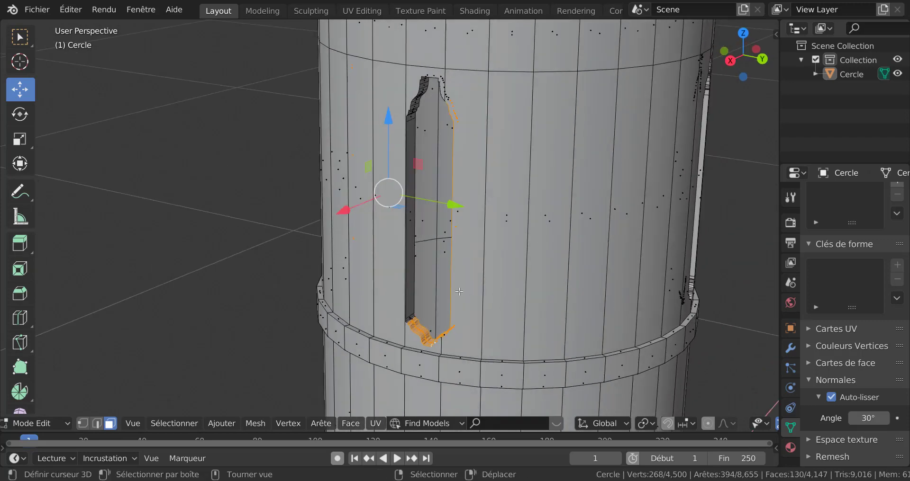
pyautogui.keyDown('alt'); pyautogui.keyDown('shift'); pyautogui.click(411, 120); pyautogui.keyUp('shift'); pyautogui.keyUp('alt')
pyautogui.moveTo(411, 120); pyautogui.dragTo(423, 316, button='middle')
pyautogui.scroll(3, 423, 317)
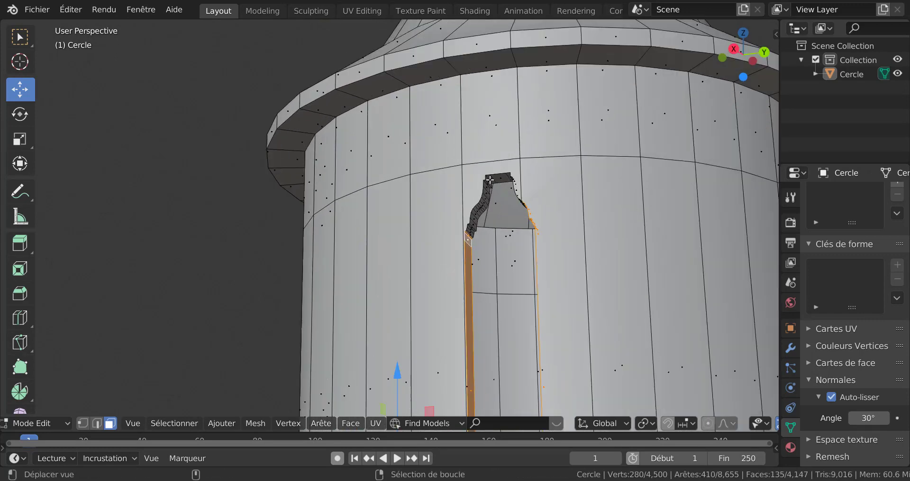
pyautogui.keyDown('alt'); pyautogui.keyDown('shift'); pyautogui.click(490, 179); pyautogui.keyUp('shift'); pyautogui.keyUp('alt')
pyautogui.moveTo(489, 179); pyautogui.dragTo(529, 186, button='middle')
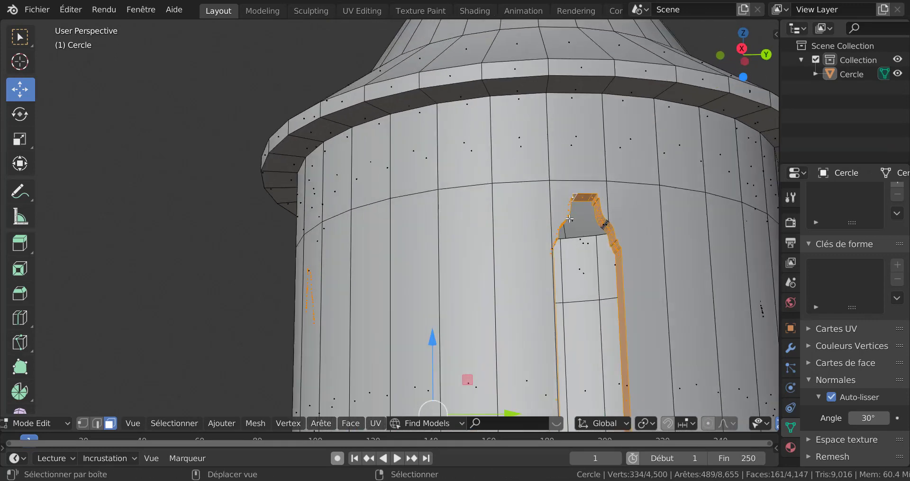
# - Try to add the unselected inner faces at the second window's upper curve using loop and shortest-path selection
pyautogui.keyDown('alt'); pyautogui.keyDown('shift'); pyautogui.click(604, 224); pyautogui.keyUp('shift'); pyautogui.keyUp('alt')
pyautogui.keyDown('alt'); pyautogui.keyDown('shift'); pyautogui.click(604, 225); pyautogui.keyUp('shift'); pyautogui.keyUp('alt')
pyautogui.keyDown('alt'); pyautogui.keyDown('shift'); pyautogui.click(605, 225); pyautogui.keyUp('shift'); pyautogui.keyUp('alt')
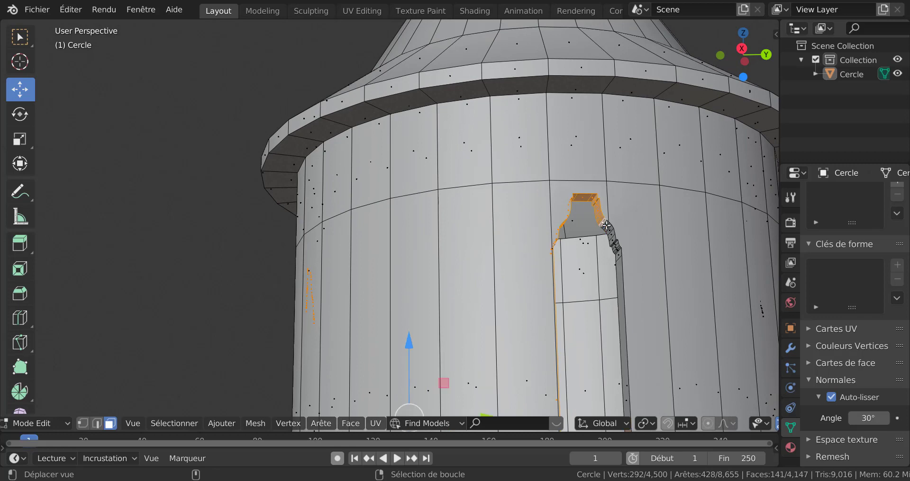
pyautogui.keyDown('alt'); pyautogui.keyDown('shift'); pyautogui.click(606, 225); pyautogui.keyUp('shift'); pyautogui.keyUp('alt')
pyautogui.keyDown('ctrl'); pyautogui.click(606, 226); pyautogui.keyUp('ctrl')
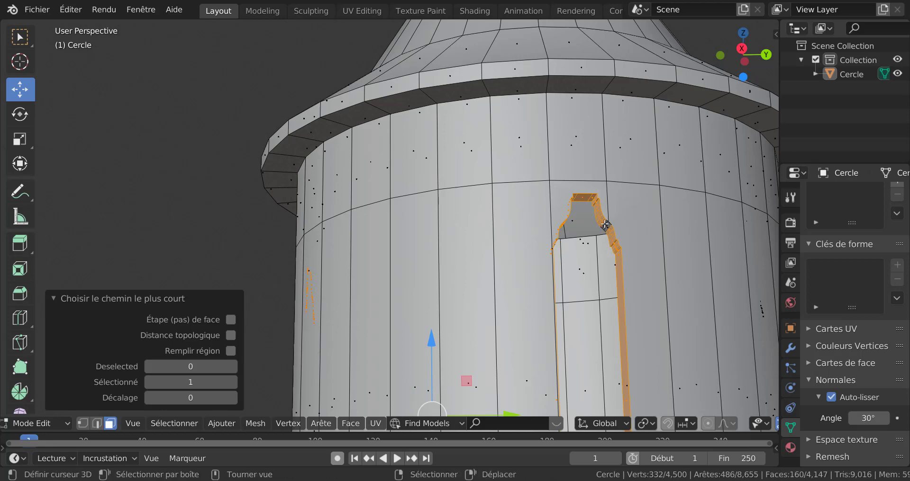
pyautogui.keyDown('ctrl'); pyautogui.keyDown('alt'); pyautogui.keyDown('shift'); pyautogui.rightClick(605, 224); pyautogui.keyUp('shift'); pyautogui.keyUp('alt'); pyautogui.keyUp('ctrl')
pyautogui.keyDown('ctrl'); pyautogui.keyDown('alt'); pyautogui.keyDown('shift'); pyautogui.rightClick(604, 225); pyautogui.keyUp('shift'); pyautogui.keyUp('alt'); pyautogui.keyUp('ctrl')
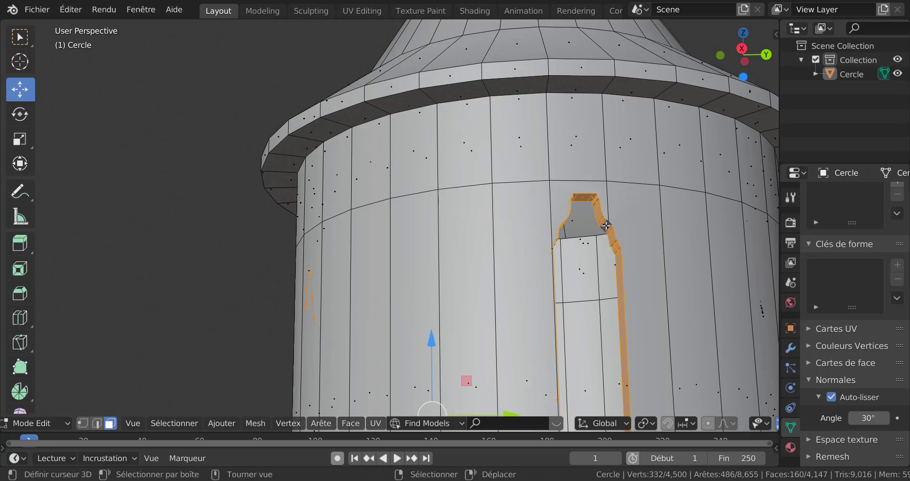
# - Add the remaining small inner faces at the second window's upper curve to the selection with Circle Select
pyautogui.moveTo(605, 226); pyautogui.dragTo(553, 211, button='middle')
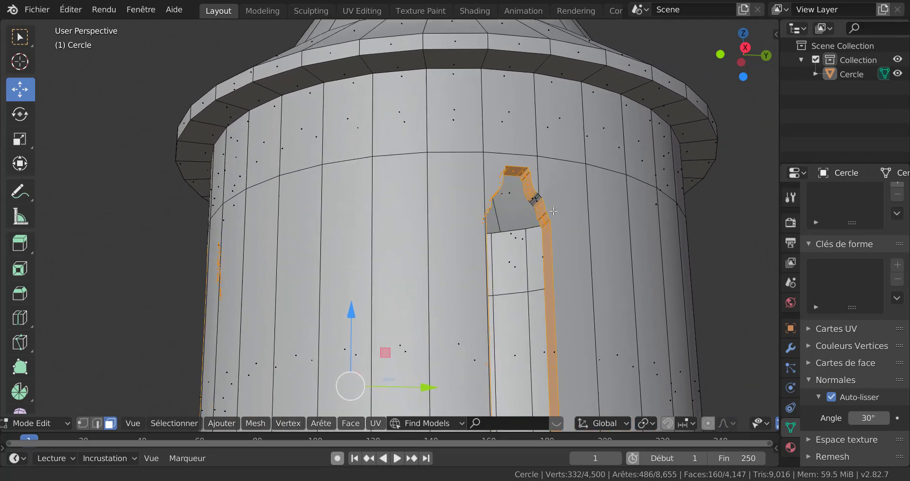
pyautogui.scroll(4, 553, 211)
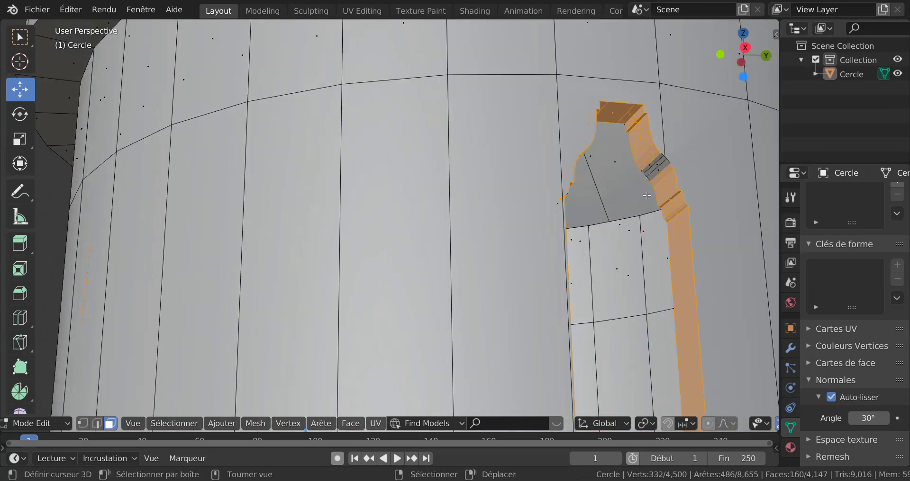
pyautogui.press('c')
pyautogui.moveTo(661, 176); pyautogui.dragTo(656, 169)
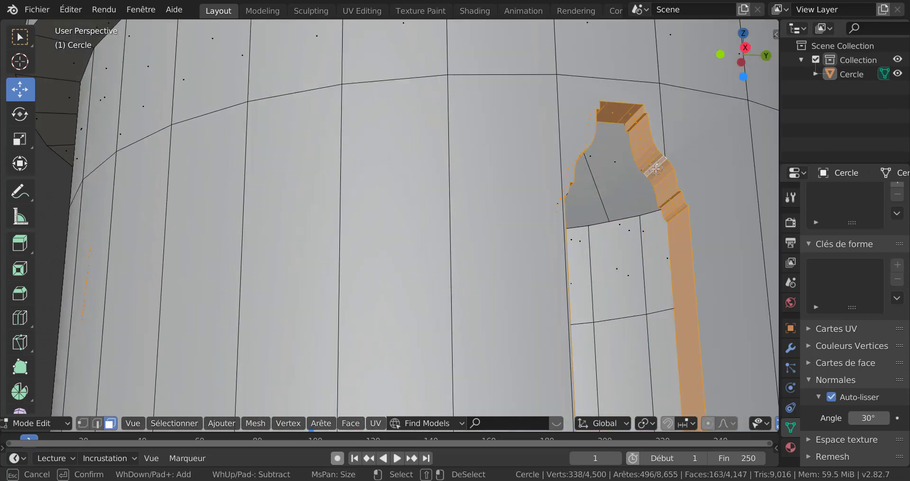
# - Add the unselected inner face on the opposite side of the window's upper curve to the selection with Circle Select
pyautogui.press('Escape')
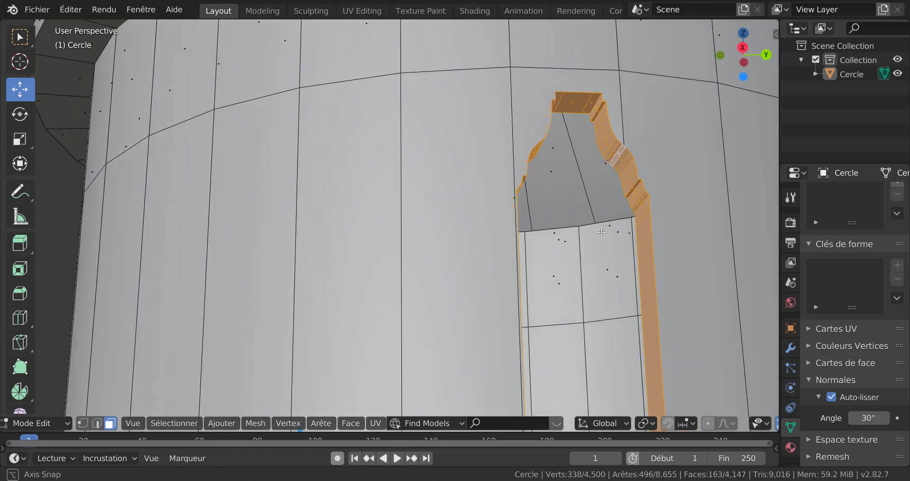
pyautogui.moveTo(658, 172); pyautogui.dragTo(367, 272, button='middle')
pyautogui.press('c')
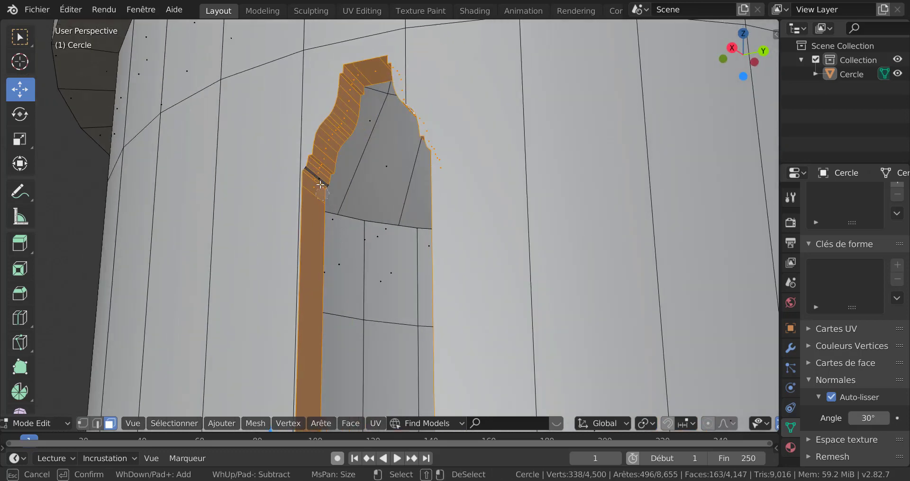
pyautogui.moveTo(322, 184); pyautogui.dragTo(321, 177)
pyautogui.press('Escape')
pyautogui.scroll(-6, 378, 252)
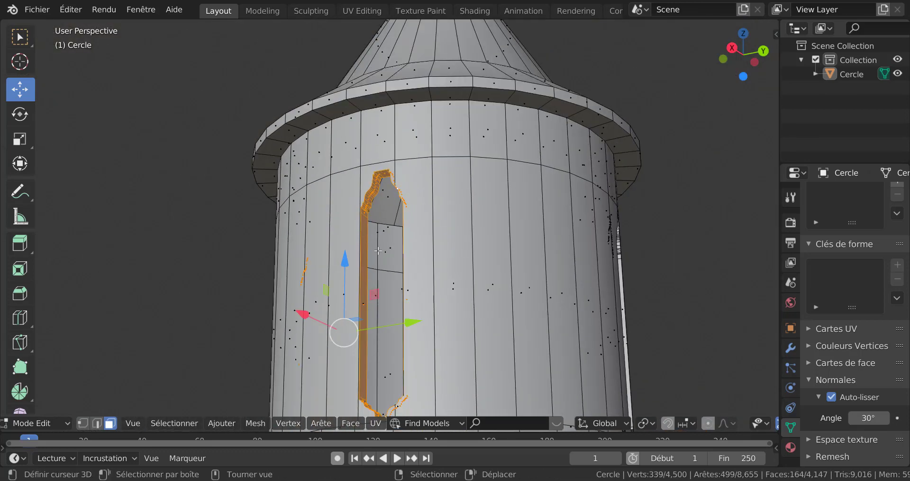
# - Add the missed inner faces near the lower tips of the two selected window openings with Circle Select
pyautogui.moveTo(378, 252); pyautogui.dragTo(521, 248, button='middle')
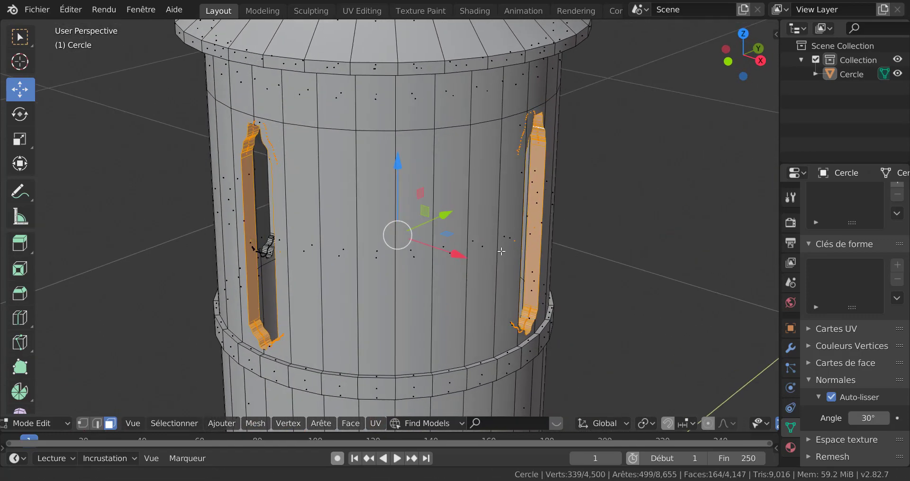
pyautogui.keyDown('shift'); pyautogui.moveTo(562, 308); pyautogui.dragTo(459, 276, button='middle'); pyautogui.keyUp('shift')
pyautogui.scroll(3, 460, 289)
pyautogui.press('c')
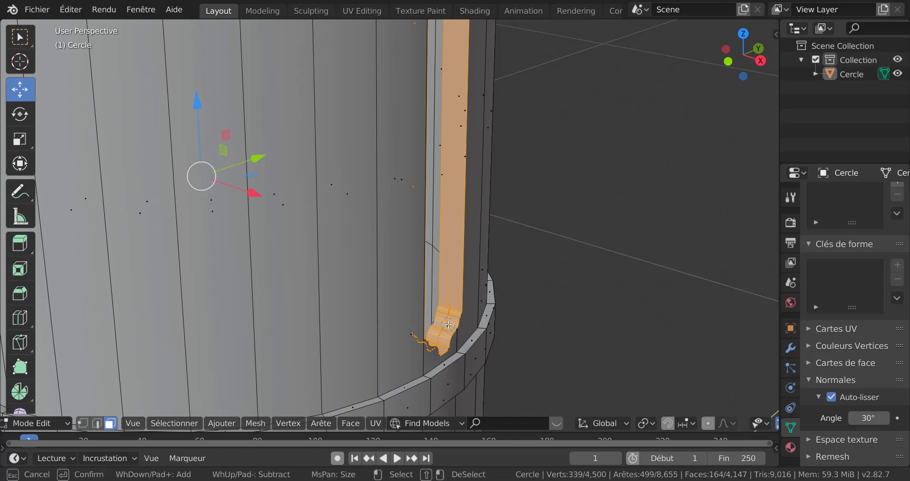
pyautogui.click(447, 325)
pyautogui.press('Escape')
pyautogui.moveTo(454, 313); pyautogui.dragTo(338, 318, button='middle')
pyautogui.scroll(2, 277, 322)
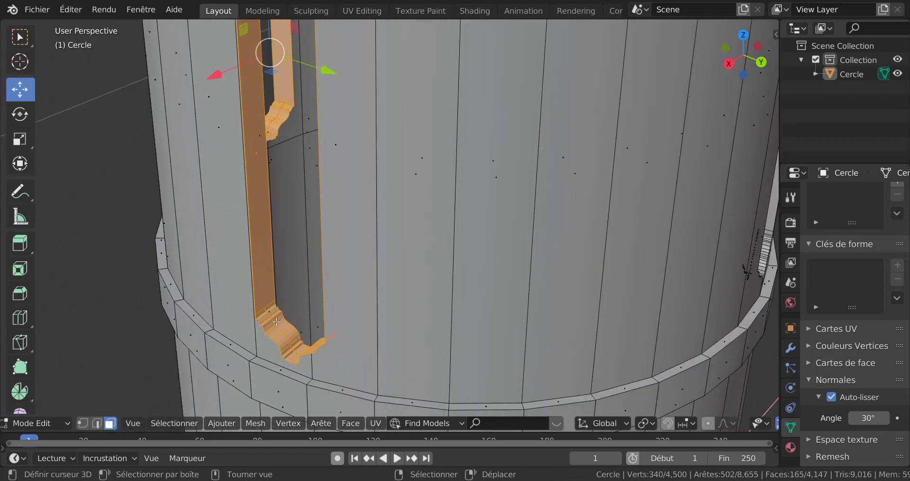
pyautogui.press('c')
pyautogui.click(266, 309)
pyautogui.press('Escape')
pyautogui.scroll(-3, 276, 324)
pyautogui.moveTo(308, 335); pyautogui.dragTo(506, 323, button='middle')
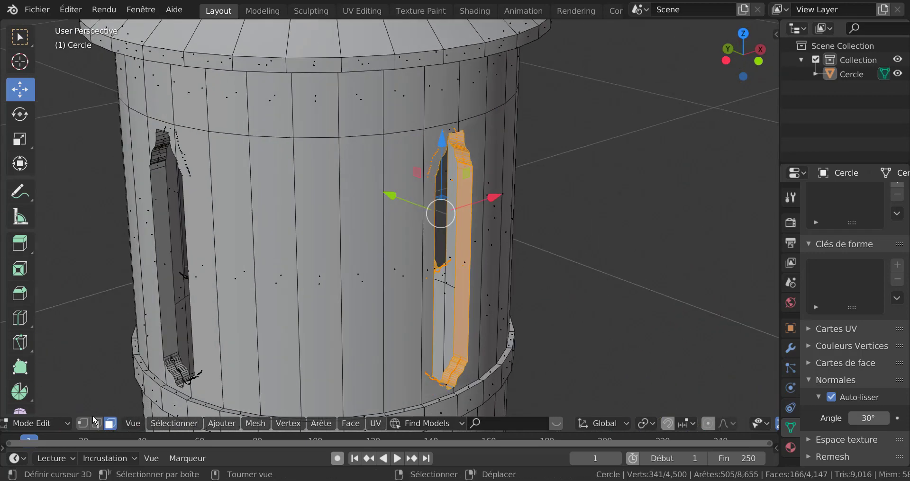
# - Extend the selection to all window openings by selecting faces with a similar perimeter (Périmètre)
pyautogui.click(166, 426)
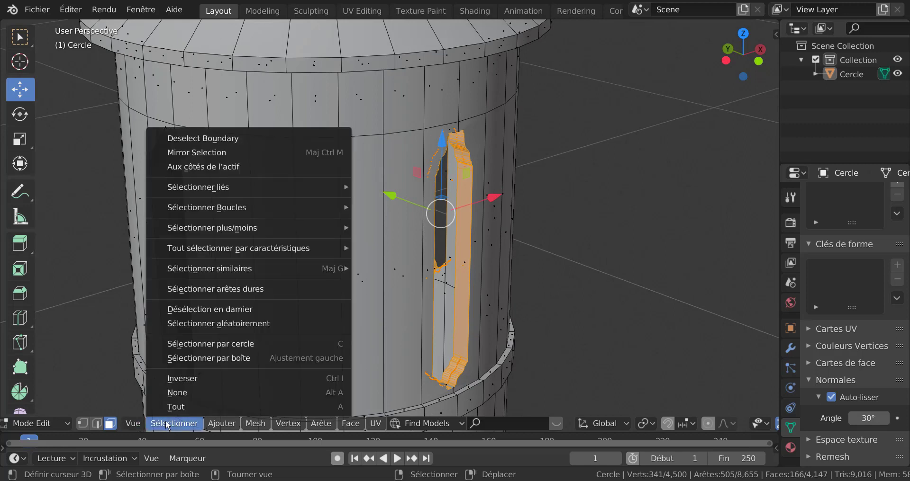
pyautogui.moveTo(202, 272)
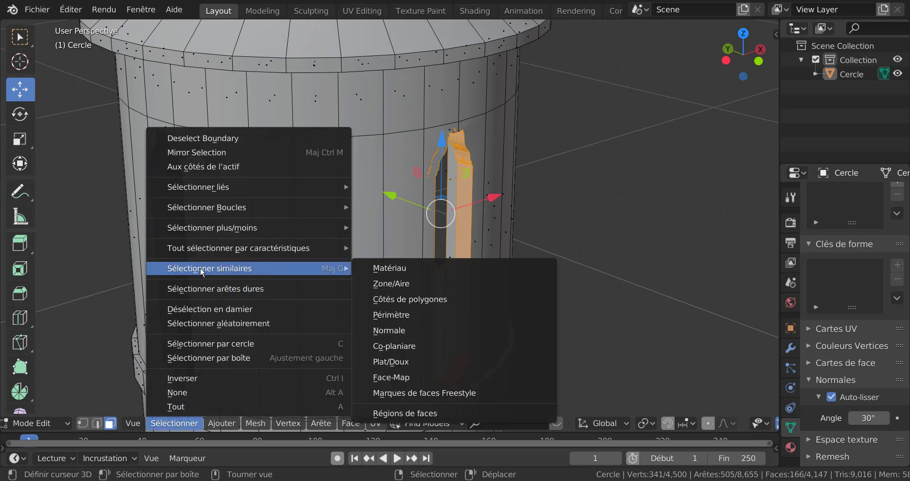
pyautogui.click(391, 314)
pyautogui.moveTo(391, 311); pyautogui.dragTo(452, 293, button='middle')
pyautogui.scroll(4, 383, 290)
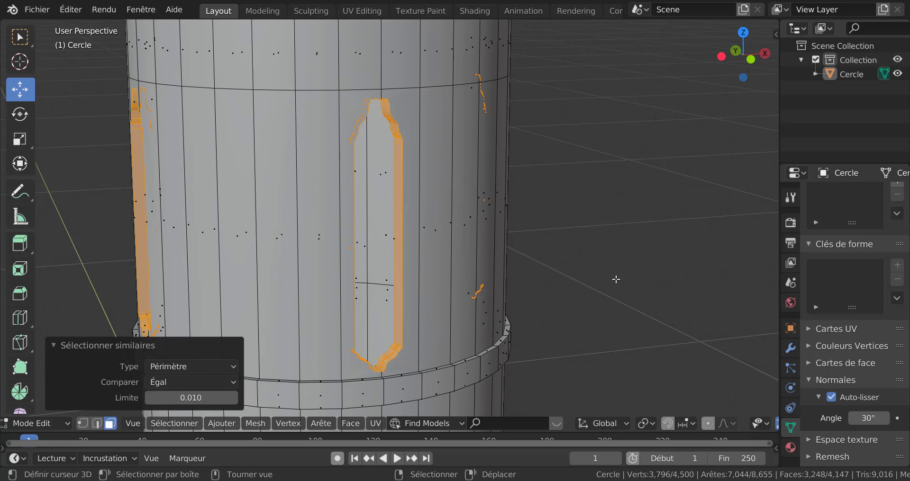
# - Apply Solidify Faces to the selected window faces with a thickness of 0.002151 m
pyautogui.press('q')
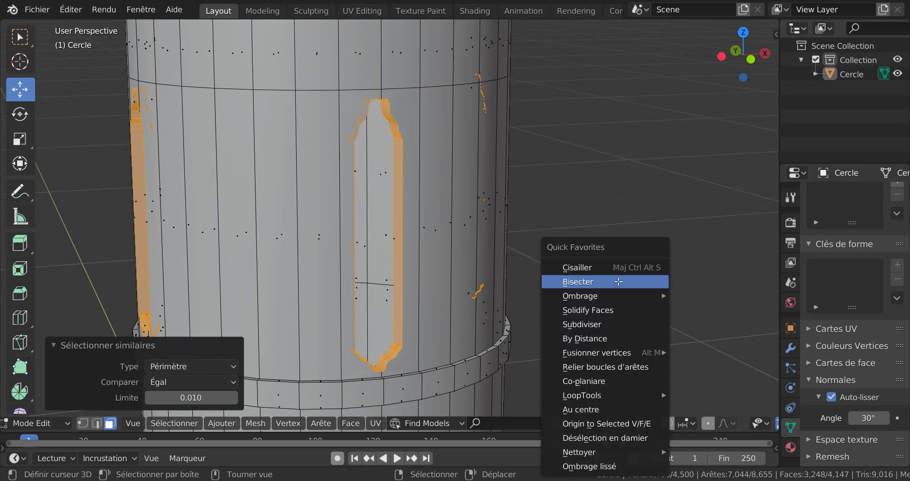
pyautogui.click(610, 311)
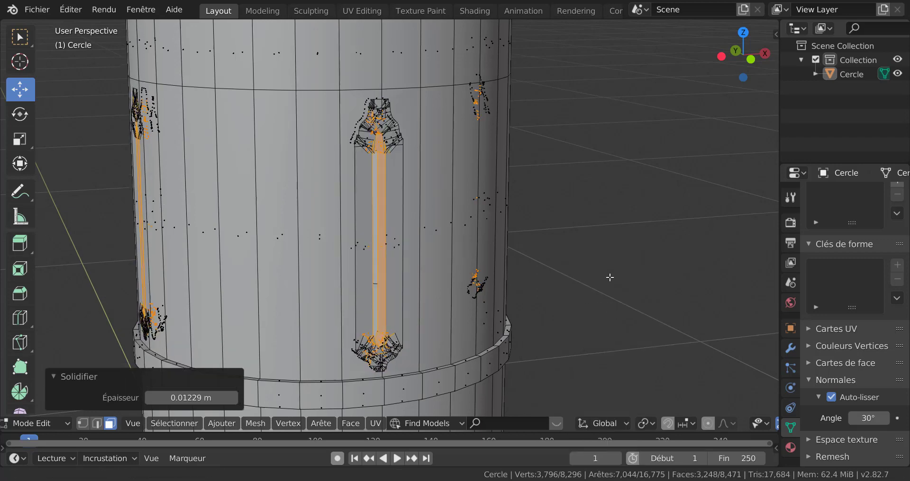
pyautogui.keyDown('shift'); pyautogui.moveTo(609, 274); pyautogui.dragTo(635, 248, button='middle'); pyautogui.keyUp('shift')
pyautogui.scroll(-3, 635, 248)
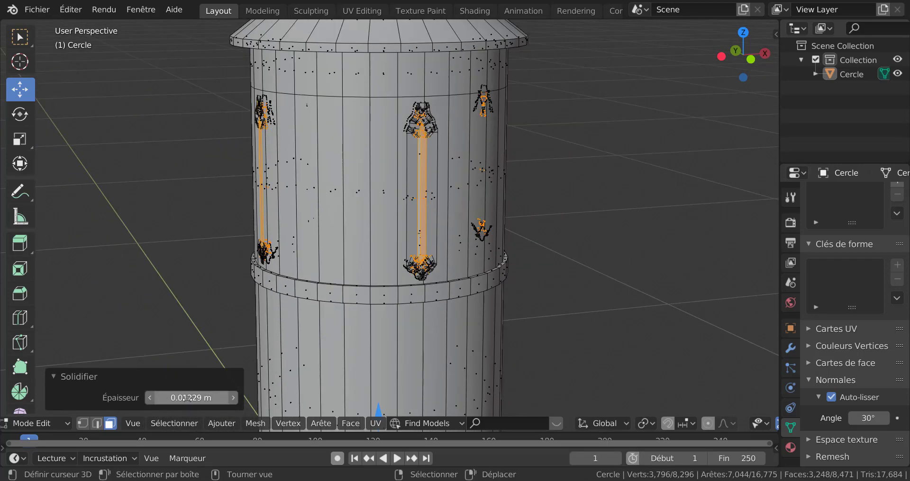
pyautogui.moveTo(187, 398); pyautogui.dragTo(233, 398)
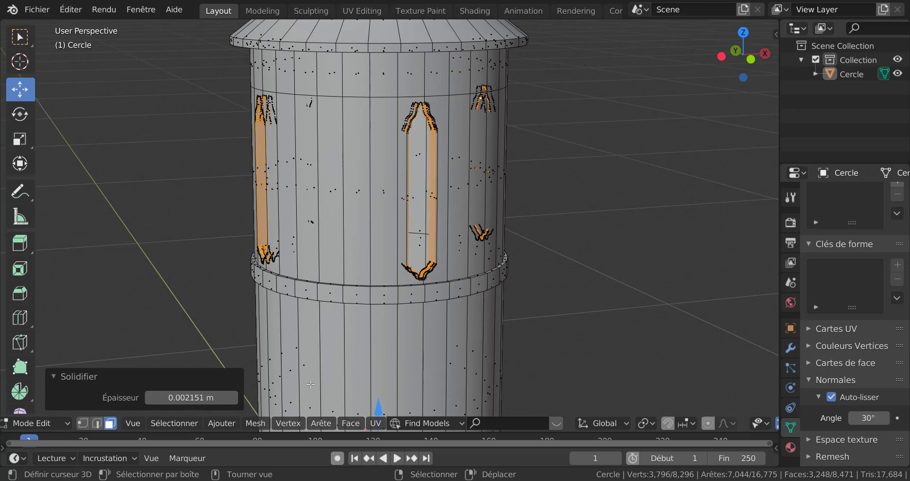
# - Select the outer rim face loop of one solidified window frame and add the rim loop of the adjacent window
pyautogui.scroll(5, 418, 334)
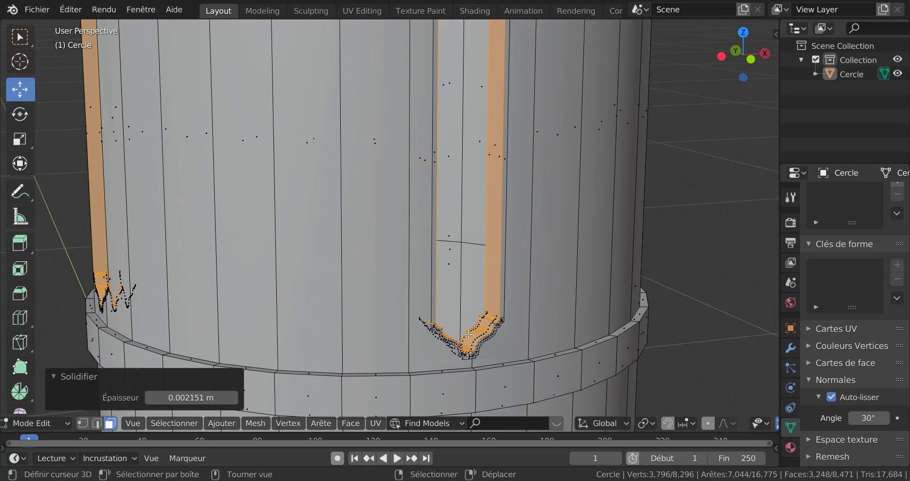
pyautogui.scroll(-8, 532, 346)
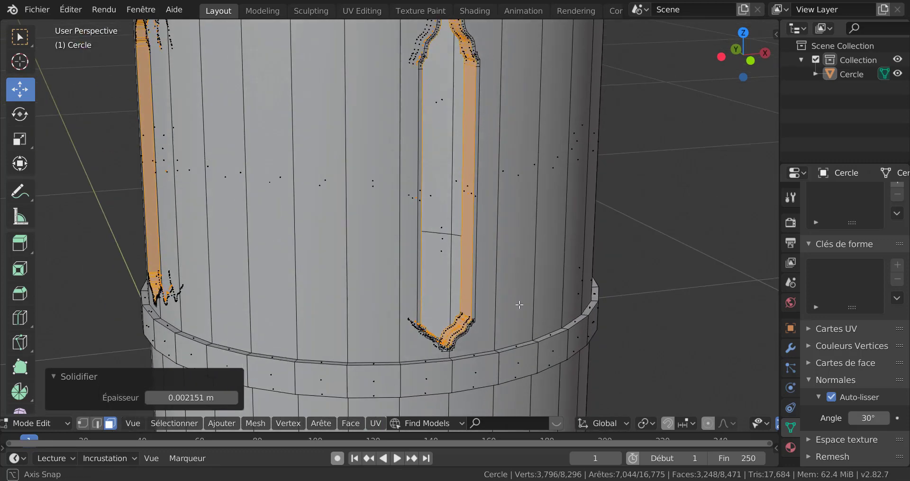
pyautogui.scroll(6, 448, 238)
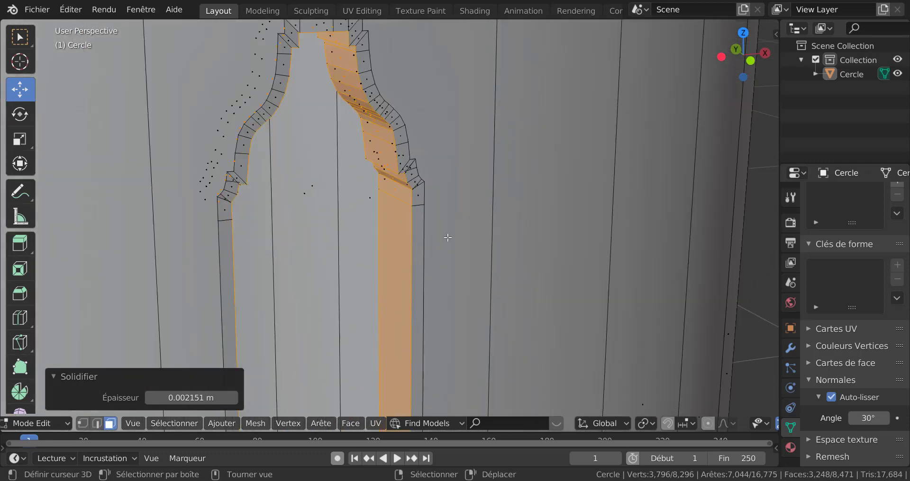
pyautogui.keyDown('alt'); pyautogui.click(419, 185); pyautogui.keyUp('alt')
pyautogui.scroll(-5, 417, 199)
pyautogui.scroll(4, 438, 210)
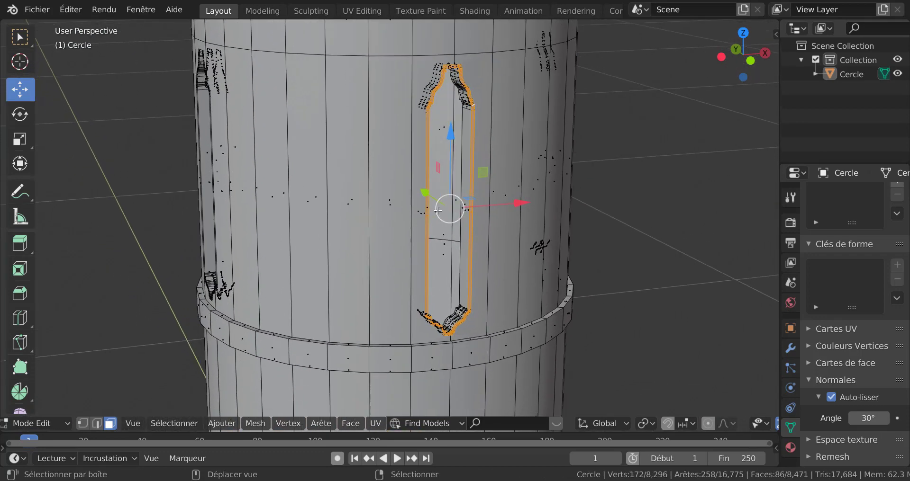
pyautogui.moveTo(438, 210); pyautogui.dragTo(495, 205, button='middle')
pyautogui.scroll(2, 432, 298)
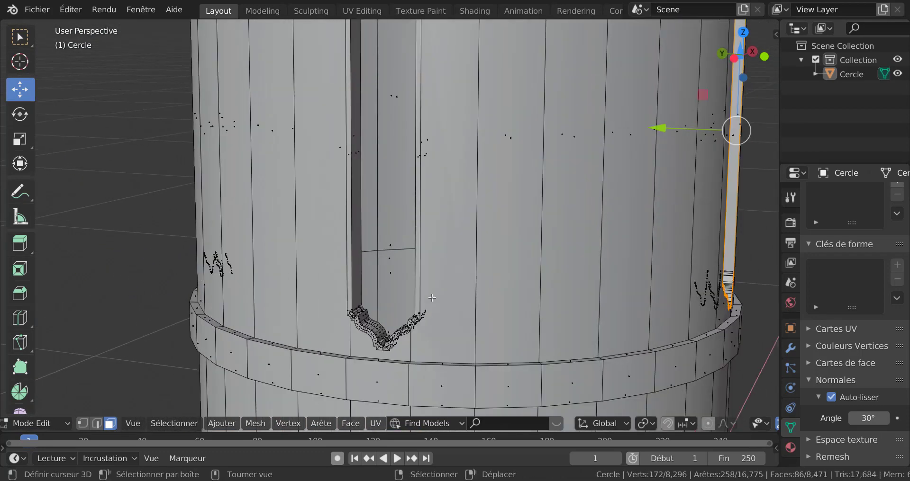
pyautogui.scroll(4, 352, 318)
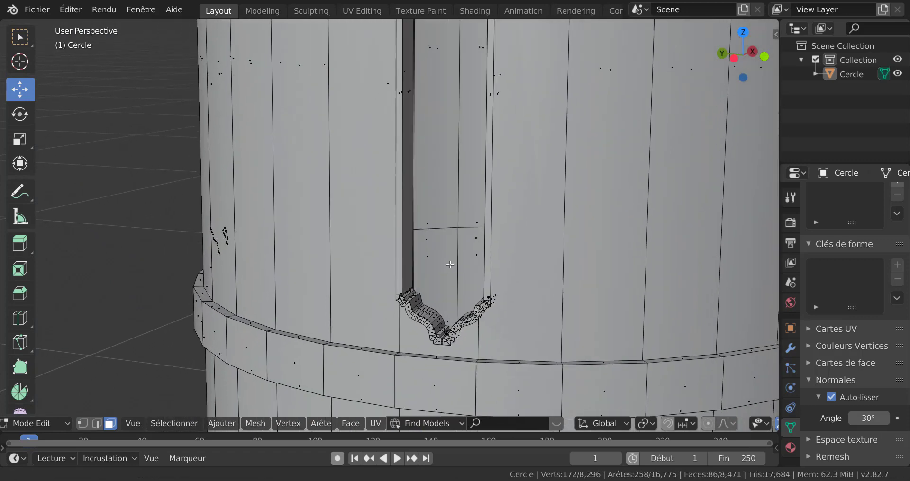
pyautogui.keyDown('alt'); pyautogui.keyDown('shift'); pyautogui.click(425, 347); pyautogui.keyUp('shift'); pyautogui.keyUp('alt')
pyautogui.scroll(-4, 450, 341)
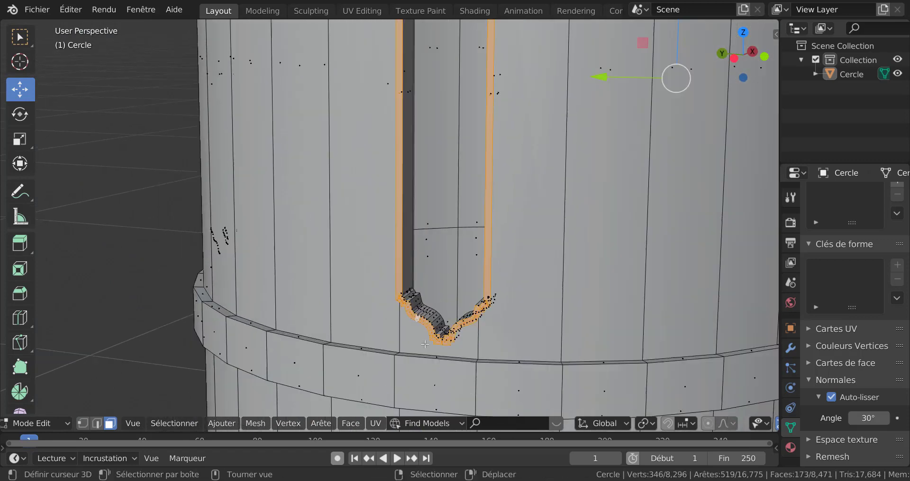
# - Add the outer rim face loops of the other two window frames to the selection
pyautogui.moveTo(473, 334); pyautogui.dragTo(532, 331, button='middle')
pyautogui.scroll(4, 472, 309)
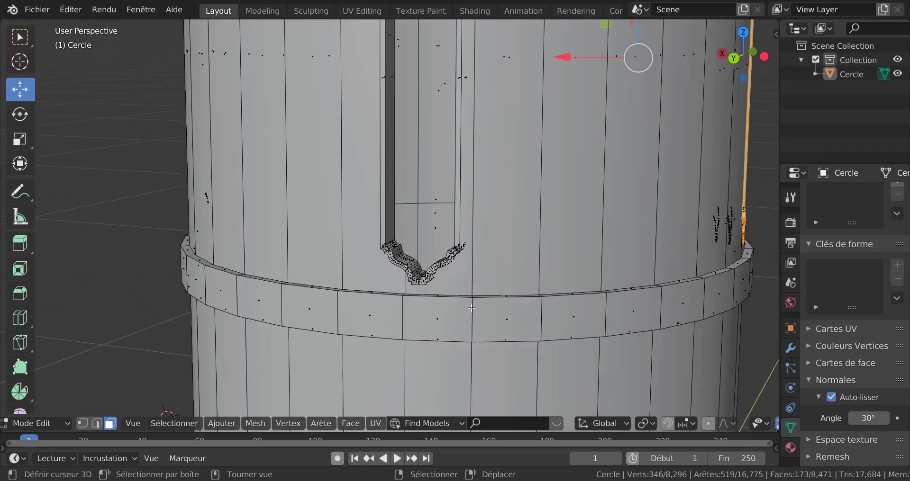
pyautogui.keyDown('alt'); pyautogui.keyDown('shift'); pyautogui.click(466, 284); pyautogui.keyUp('shift'); pyautogui.keyUp('alt')
pyautogui.scroll(-3, 466, 285)
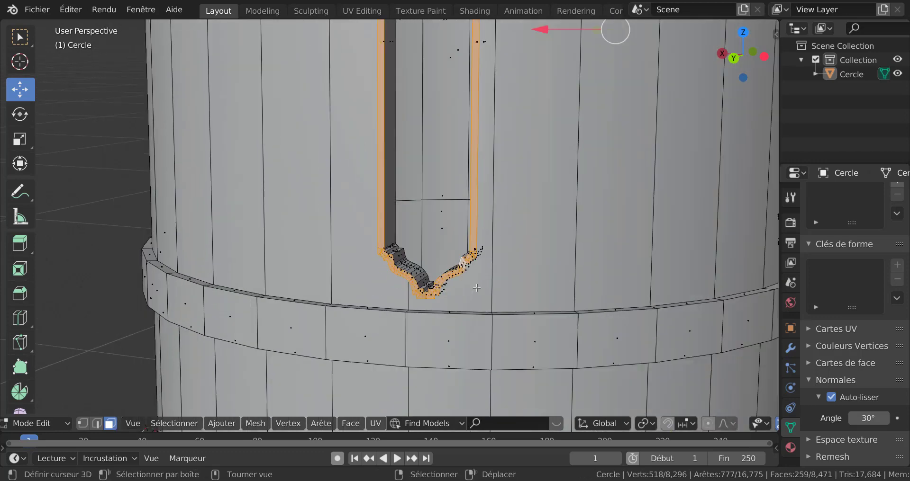
pyautogui.moveTo(548, 298); pyautogui.dragTo(585, 298, button='middle')
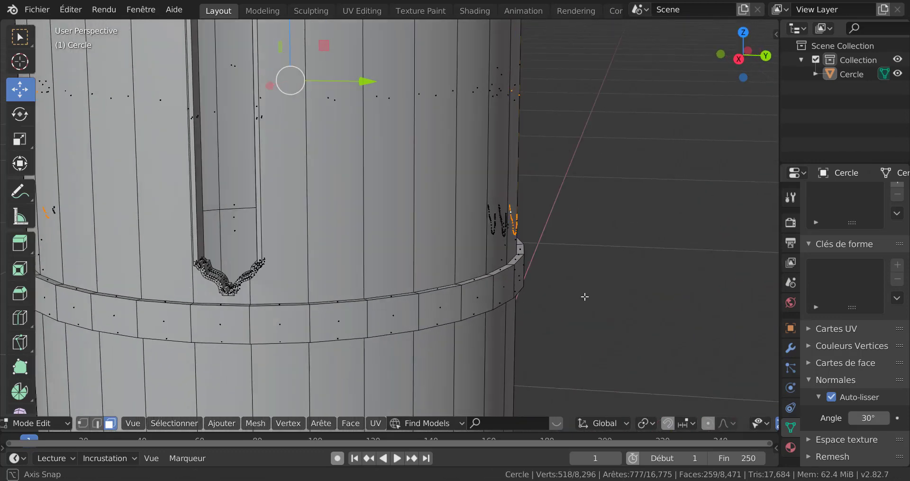
pyautogui.keyDown('alt'); pyautogui.keyDown('shift'); pyautogui.click(253, 272); pyautogui.keyUp('shift'); pyautogui.keyUp('alt')
pyautogui.scroll(-5, 252, 272)
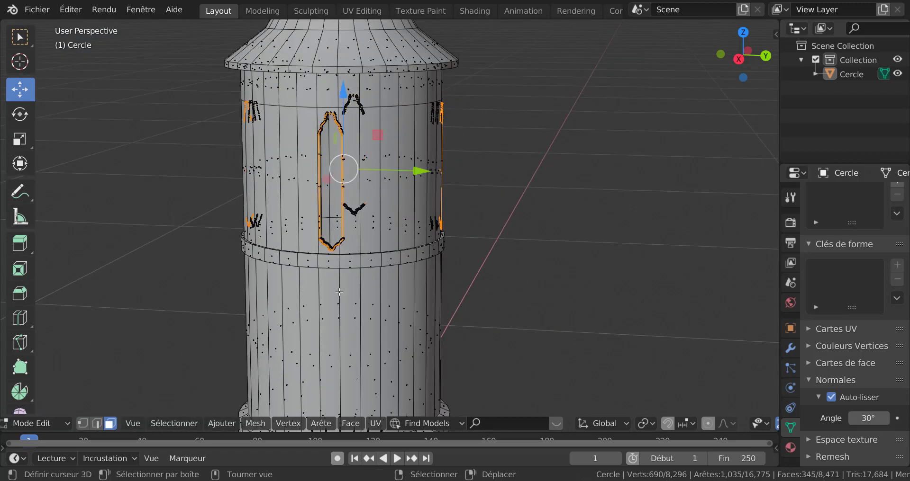
# - Set the transform pivot point to the median point (Barycentre)
pyautogui.moveTo(338, 294); pyautogui.dragTo(483, 294, button='middle')
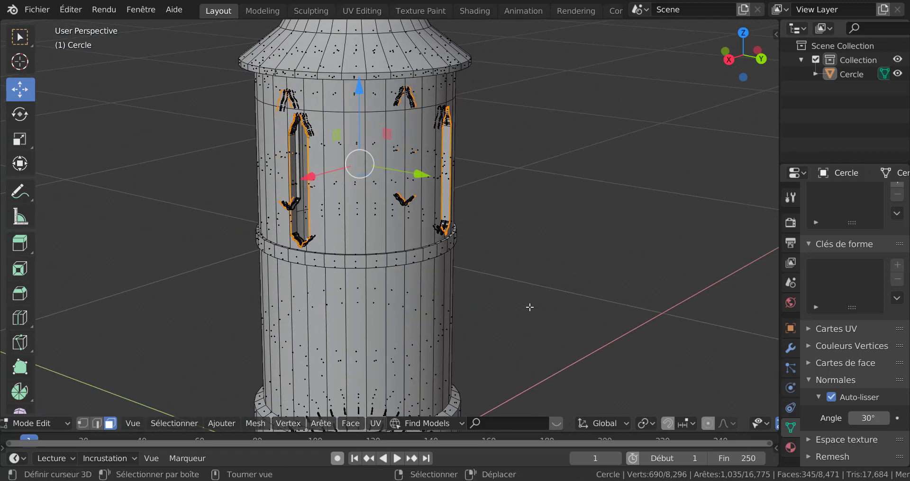
pyautogui.keyDown('shift'); pyautogui.moveTo(534, 307); pyautogui.dragTo(558, 348, button='middle'); pyautogui.keyUp('shift')
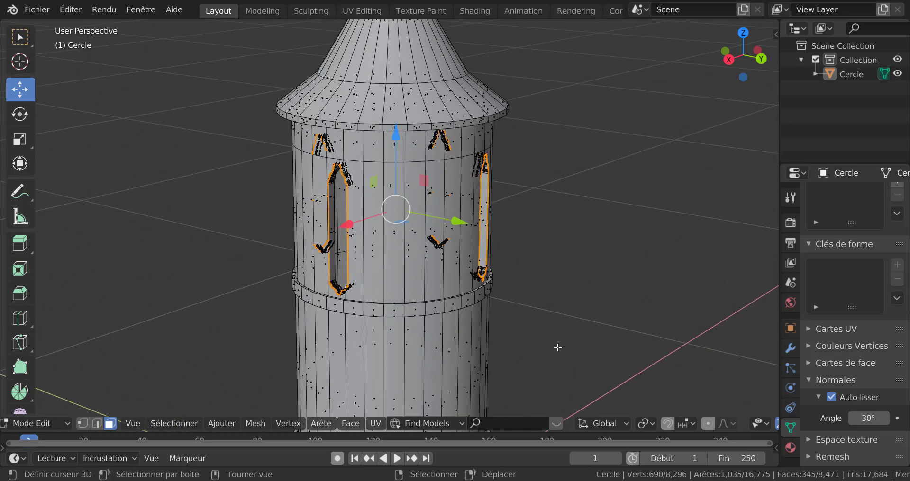
pyautogui.click(641, 427)
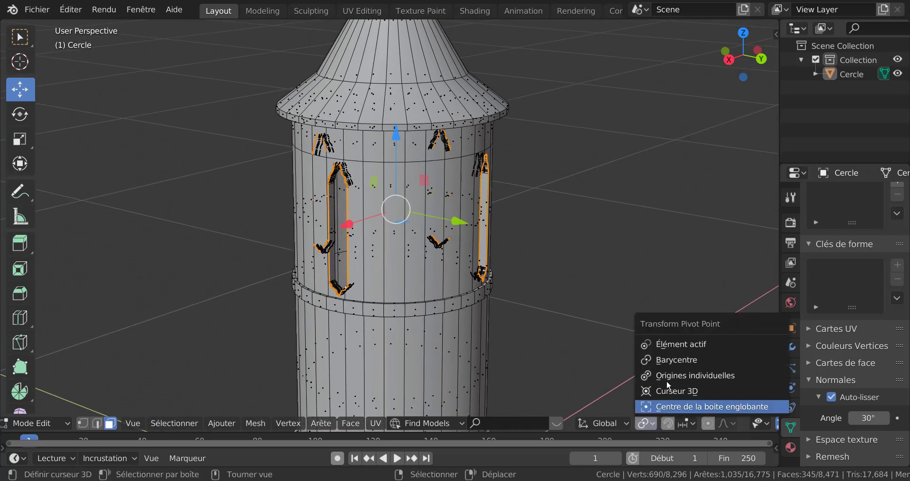
pyautogui.click(675, 358)
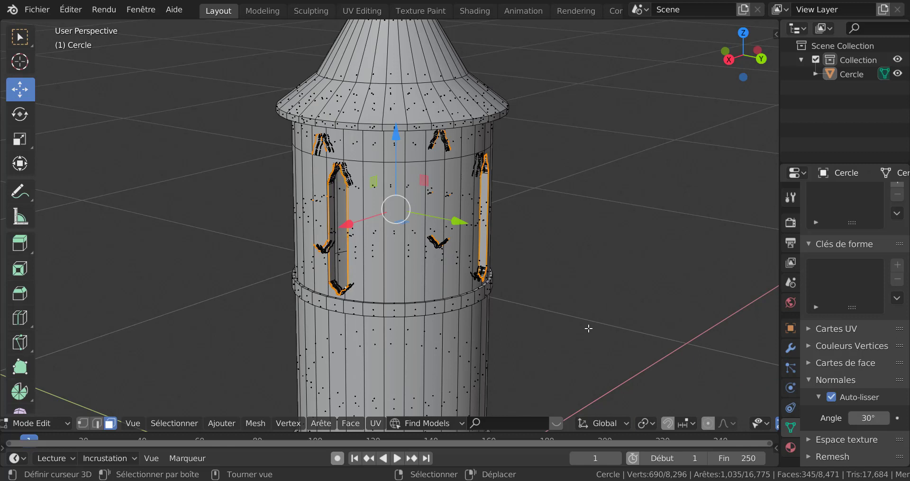
pyautogui.press('e')
pyautogui.press('s')
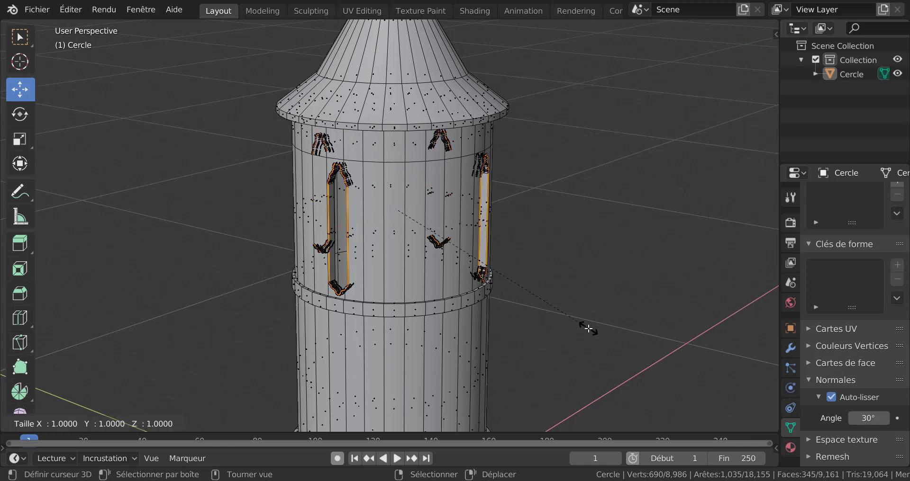
pyautogui.press('Escape')
pyautogui.scroll(2, 508, 317)
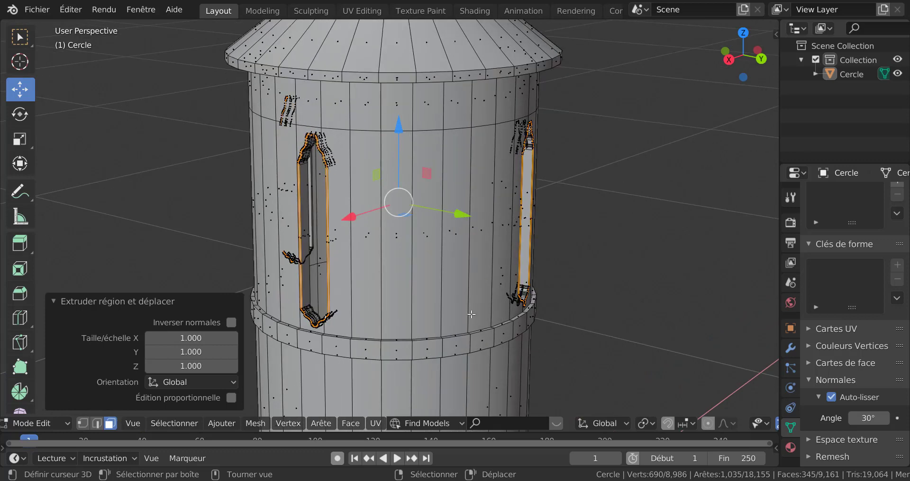
pyautogui.press('ctrl')
pyautogui.hotkey('ctrl', 'z')
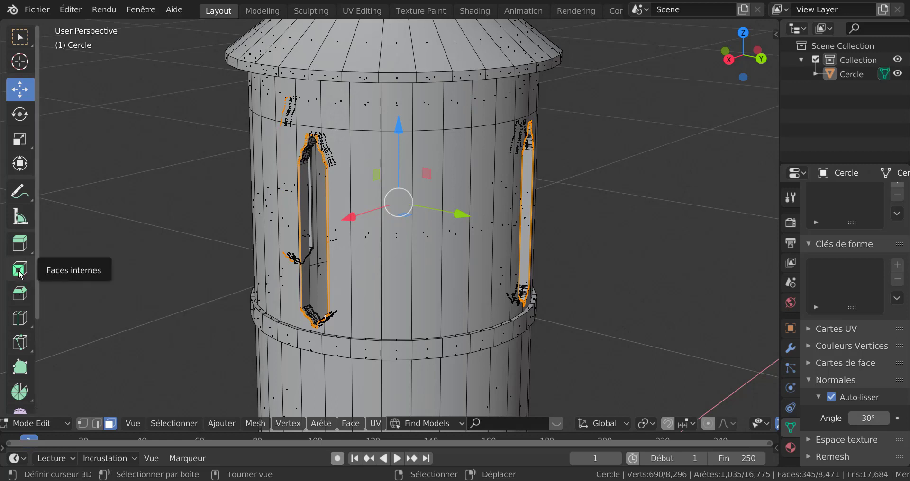
# - Extrude the selected window rim faces slightly along their normals and return to Object Mode
pyautogui.click(19, 245)
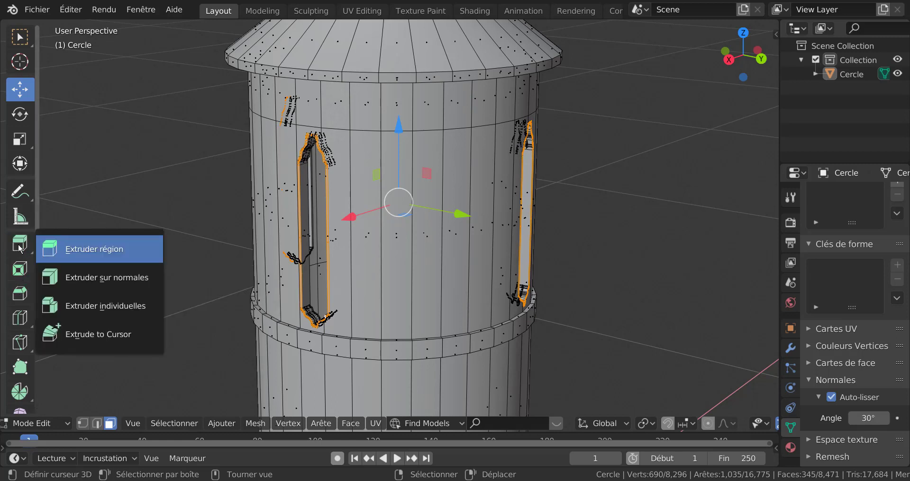
pyautogui.click(100, 280)
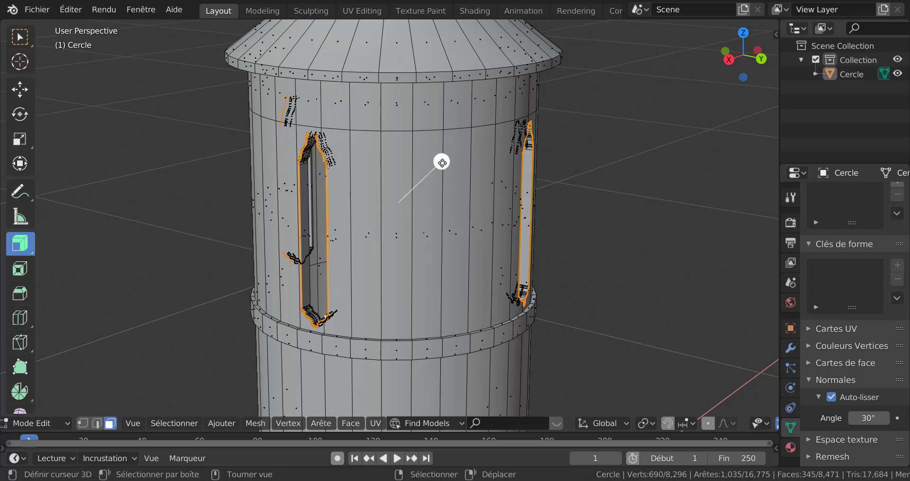
pyautogui.moveTo(442, 162); pyautogui.dragTo(423, 187)
pyautogui.press('Tab')
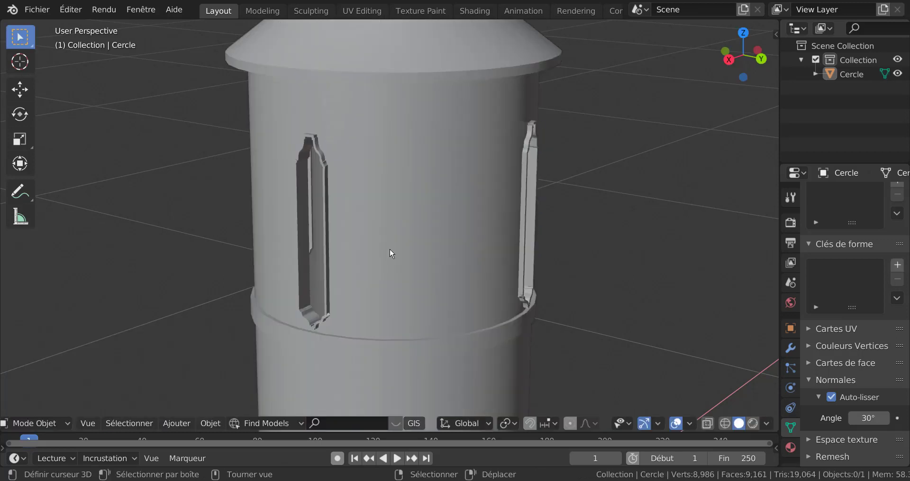
# - Select the ring of wall faces directly beneath the roof overhang in Edit Mode
pyautogui.scroll(-3, 390, 249)
pyautogui.moveTo(390, 249); pyautogui.dragTo(502, 247, button='middle')
pyautogui.press('Tab')
pyautogui.scroll(3, 500, 237)
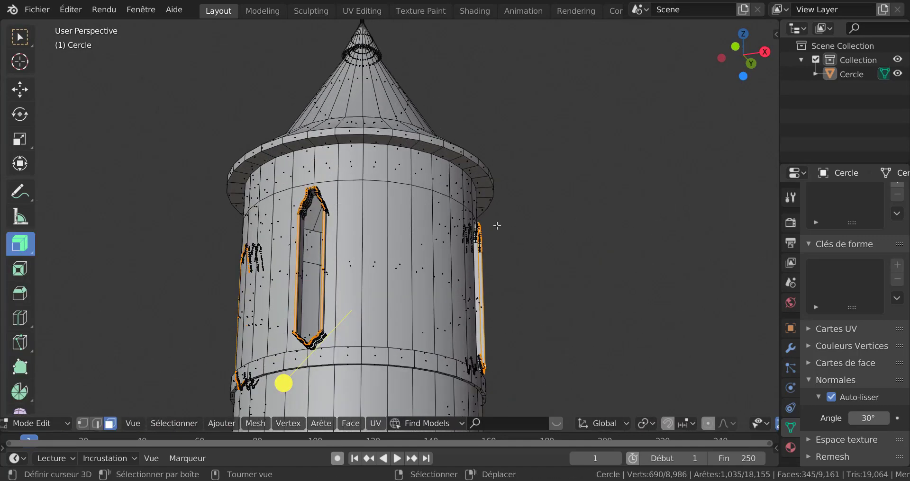
pyautogui.keyDown('alt'); pyautogui.click(450, 170); pyautogui.keyUp('alt')
pyautogui.moveTo(448, 184); pyautogui.dragTo(461, 234, button='middle')
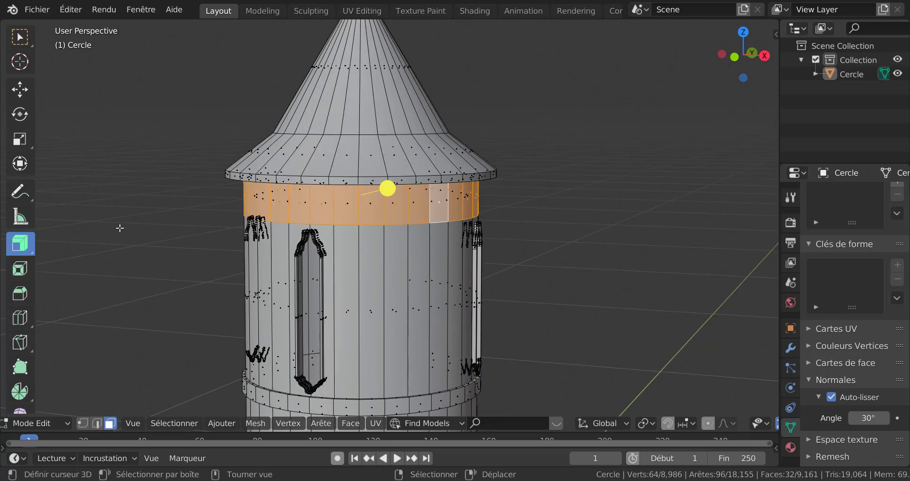
pyautogui.moveTo(314, 218); pyautogui.dragTo(342, 202, button='middle')
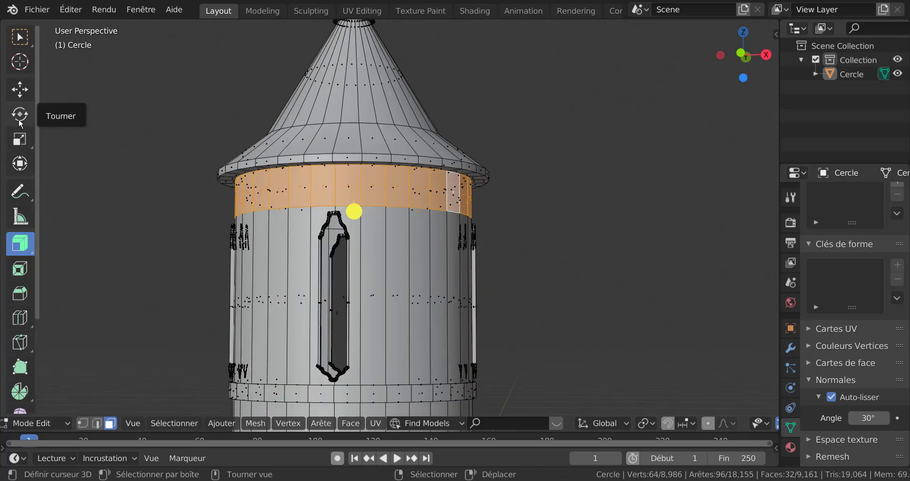
# - Scale the selected face ring to about 0.744 along Z and raise it about 0.0057 m up against the roof
pyautogui.click(17, 140)
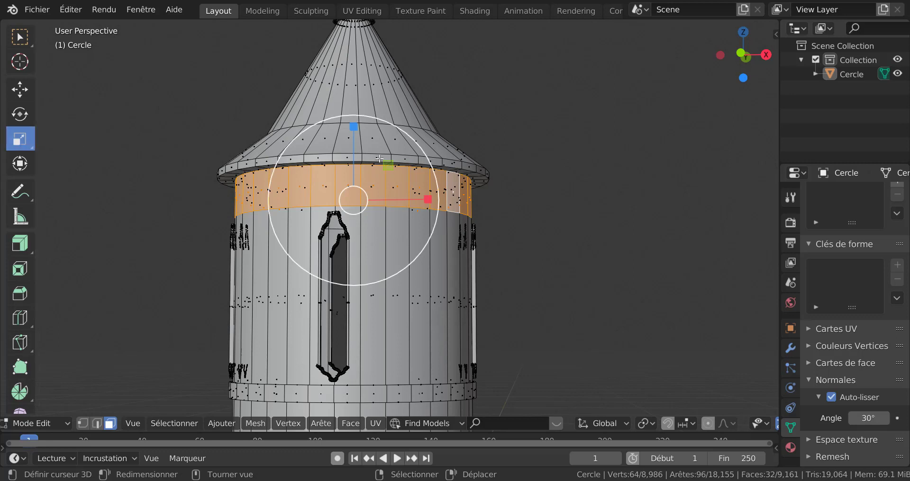
pyautogui.moveTo(354, 127); pyautogui.dragTo(355, 143)
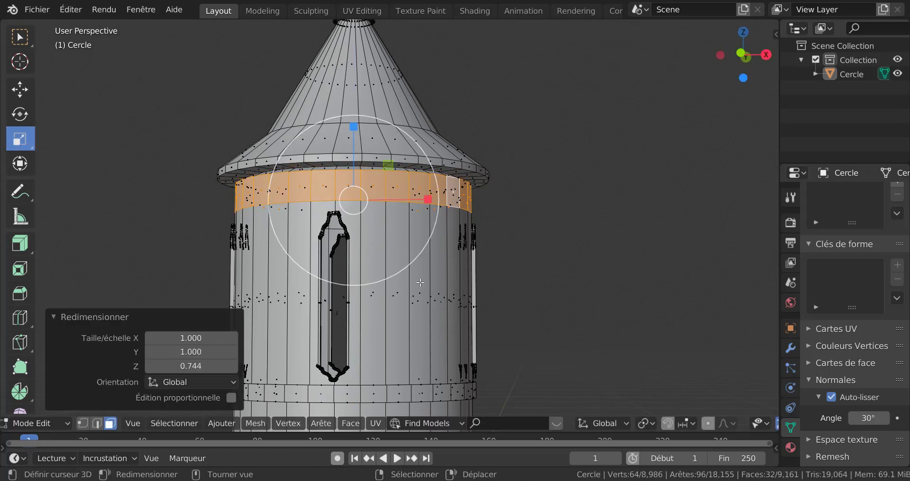
pyautogui.press('g')
pyautogui.press('z')
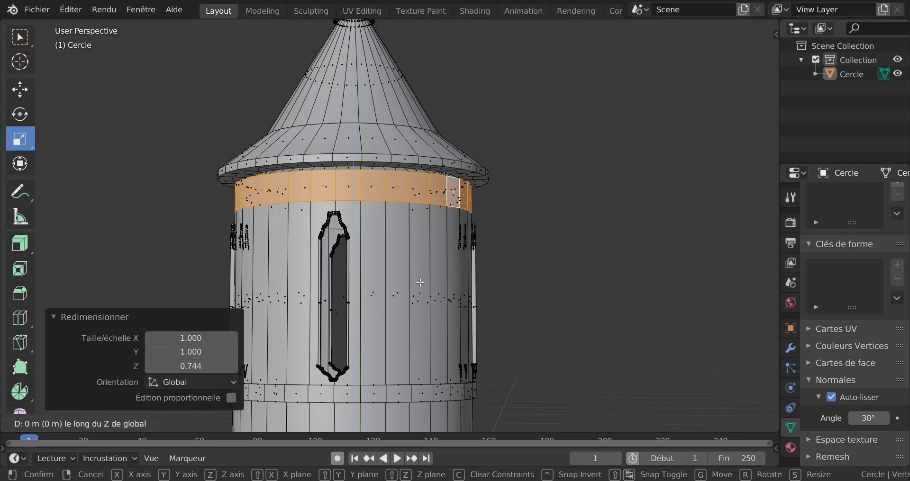
pyautogui.click(423, 273)
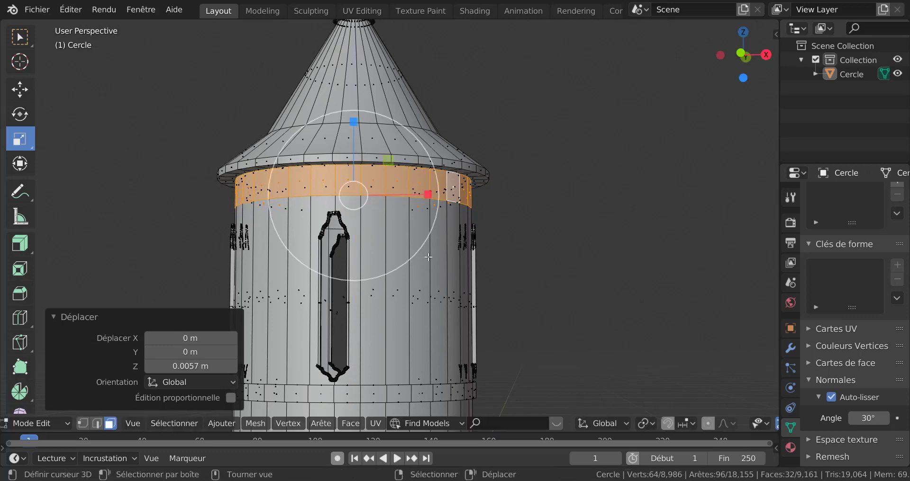
# - Extrude the face ring under the roof and scale it outward to about 1.04 to form a raised band, then return to Object Mode
pyautogui.moveTo(424, 273); pyautogui.dragTo(435, 268, button='middle')
pyautogui.press('s')
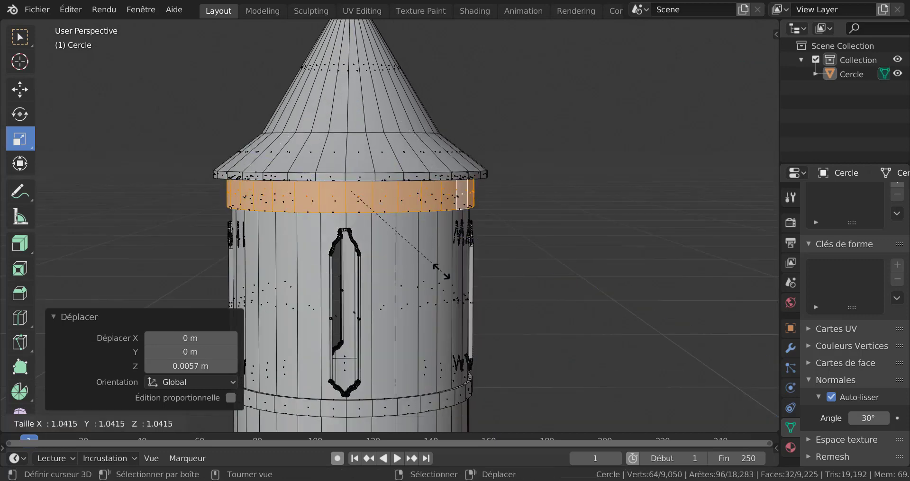
pyautogui.click(440, 268)
pyautogui.press('Tab')
pyautogui.moveTo(441, 262); pyautogui.dragTo(447, 227, button='middle')
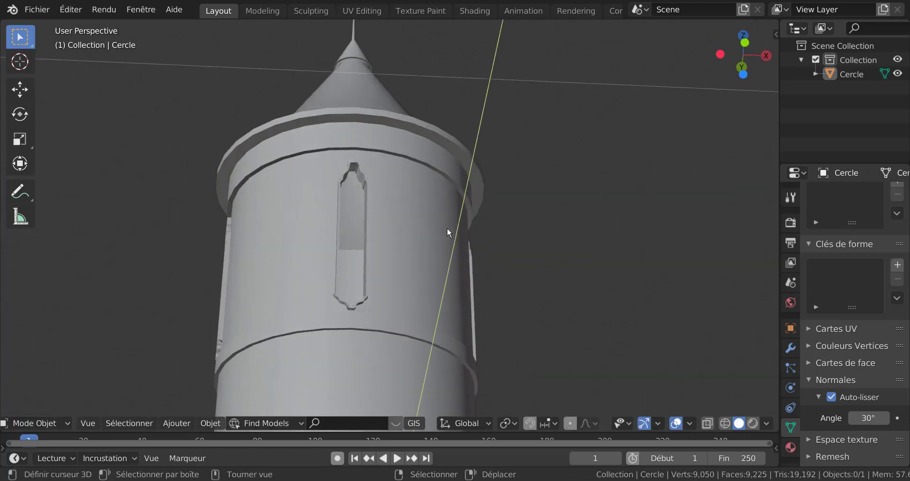
# - Examine the tower's body, lower base and roof from several angles
pyautogui.scroll(-3, 447, 227)
pyautogui.moveTo(436, 288); pyautogui.dragTo(464, 291, button='middle')
pyautogui.press('Tab')
pyautogui.scroll(5, 443, 266)
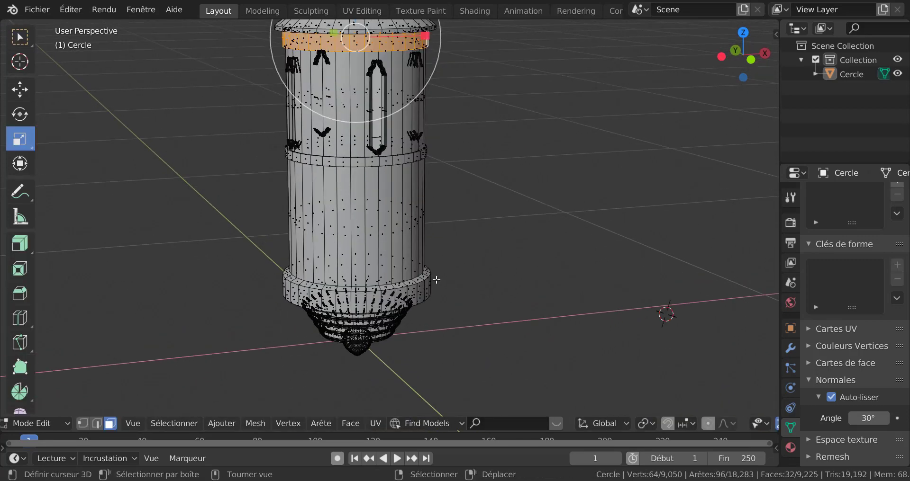
pyautogui.press('Tab')
pyautogui.moveTo(433, 253); pyautogui.dragTo(456, 306, button='middle')
pyautogui.moveTo(468, 219); pyautogui.dragTo(495, 345, button='middle')
pyautogui.scroll(3, 455, 313)
pyautogui.press('Tab')
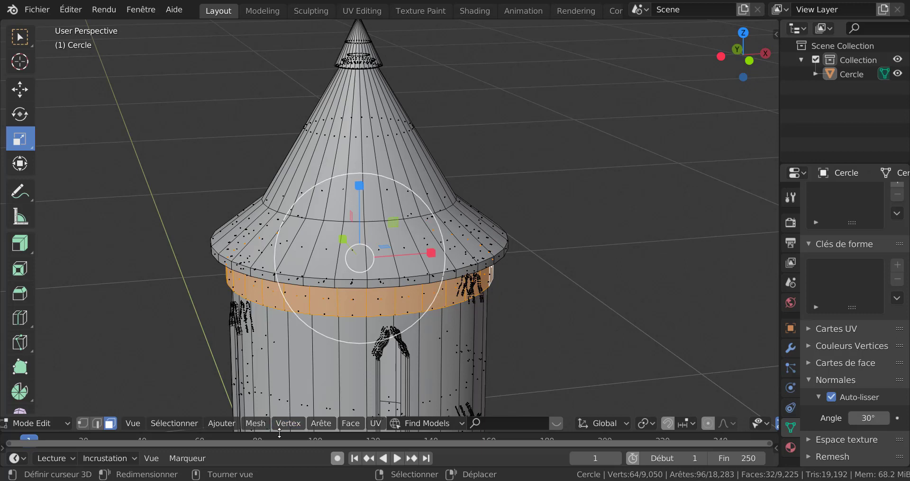
pyautogui.click(321, 423)
pyautogui.scroll(3, 595, 286)
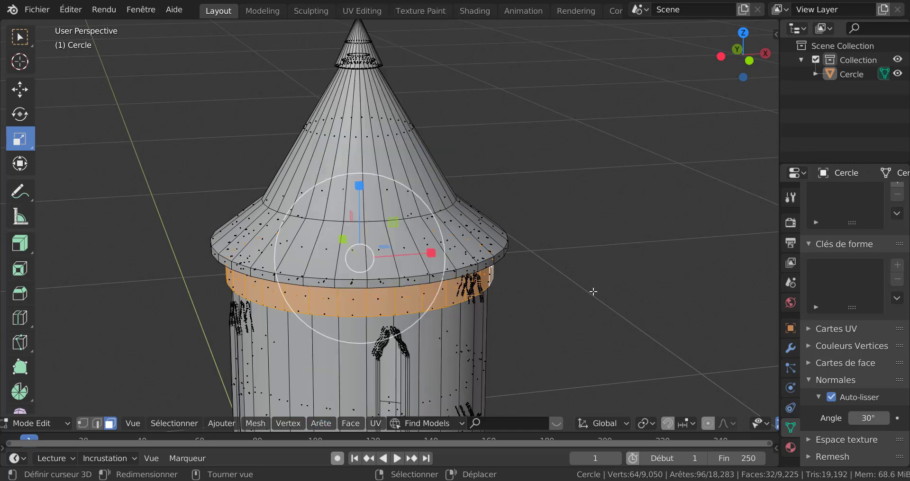
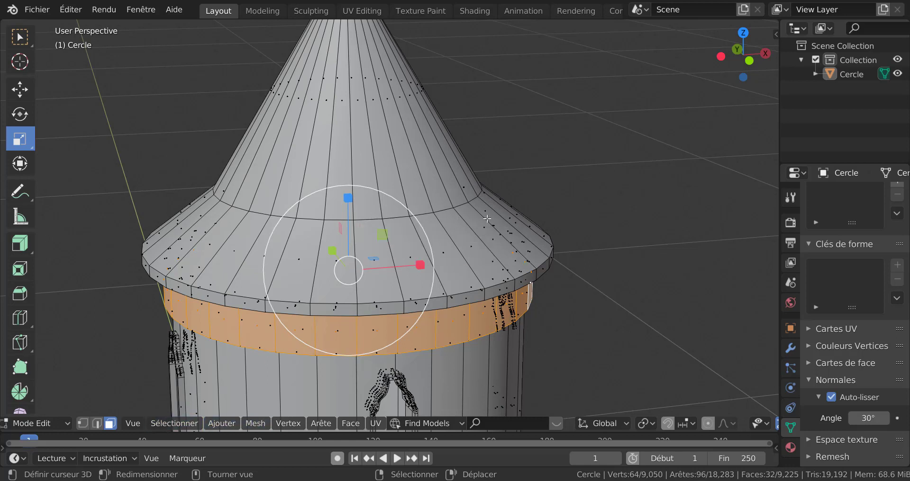
# - Select the edge loop where the roof cone meets its flared skirt and slide it down by a factor of about 0.33
pyautogui.press('2')
pyautogui.keyDown('alt'); pyautogui.rightClick(376, 225); pyautogui.keyUp('alt')
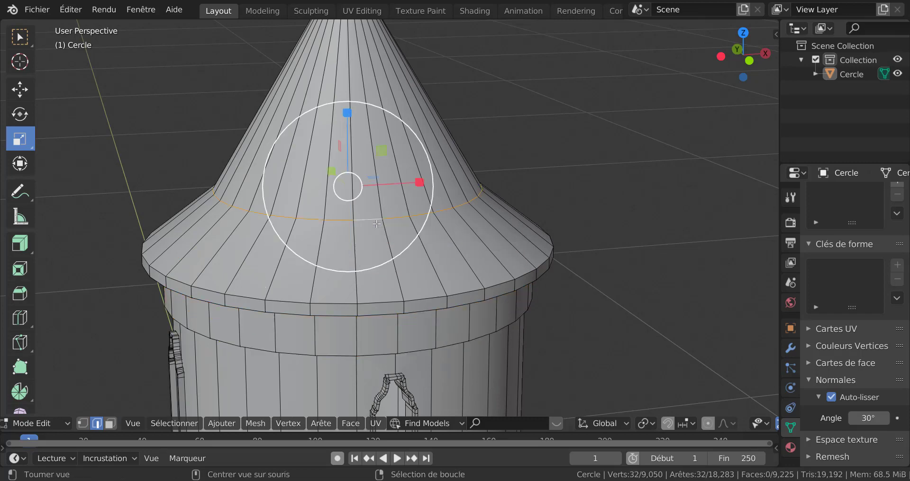
pyautogui.scroll(-1, 441, 246)
pyautogui.scroll(-4, 470, 268)
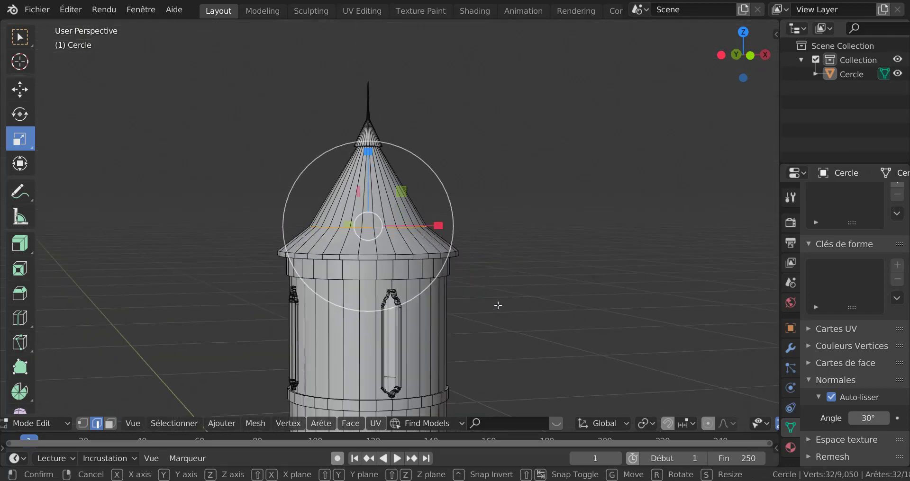
pyautogui.press('g')
pyautogui.press('g')
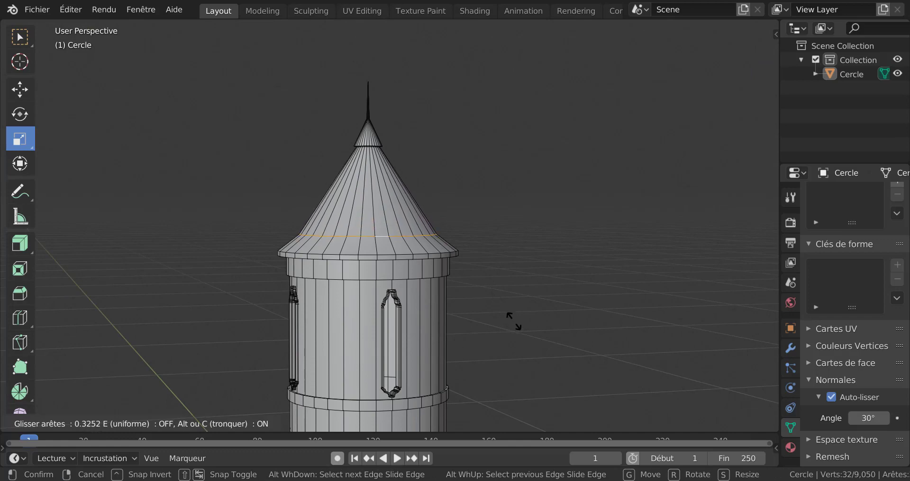
pyautogui.click(511, 318)
pyautogui.press('Tab')
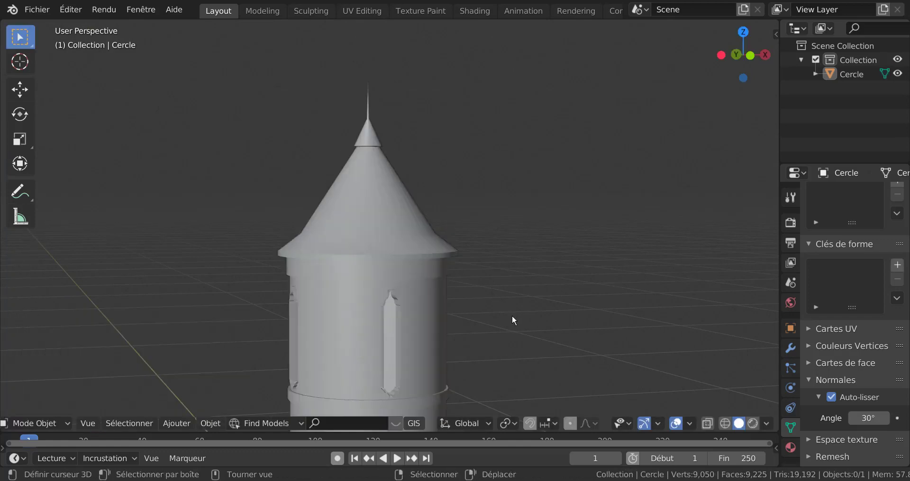
# - Add six evenly spaced horizontal loop cuts to the main roof cone and clear the selection
pyautogui.press('Tab')
pyautogui.moveTo(511, 317); pyautogui.dragTo(529, 320, button='middle')
pyautogui.scroll(3, 498, 264)
pyautogui.keyDown('shift'); pyautogui.moveTo(498, 264); pyautogui.dragTo(545, 268, button='middle'); pyautogui.keyUp('shift')
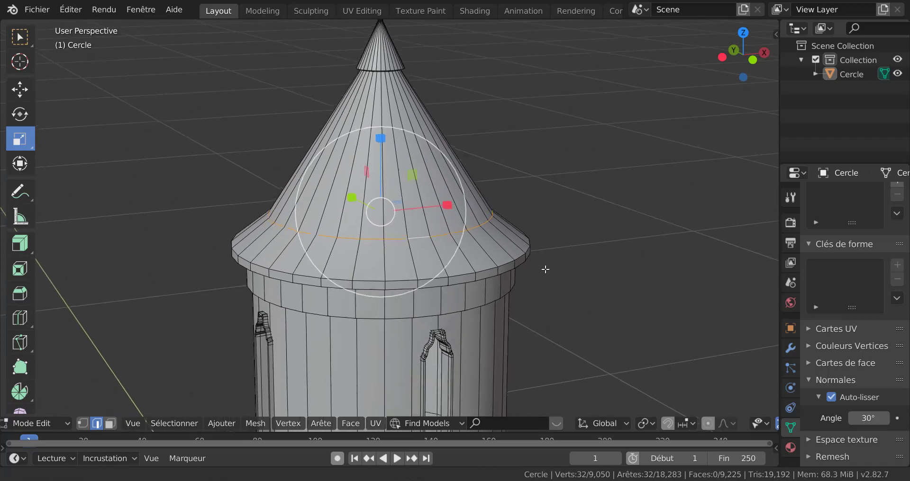
pyautogui.hotkey('ctrl', 'r')
pyautogui.scroll(3, 433, 194)
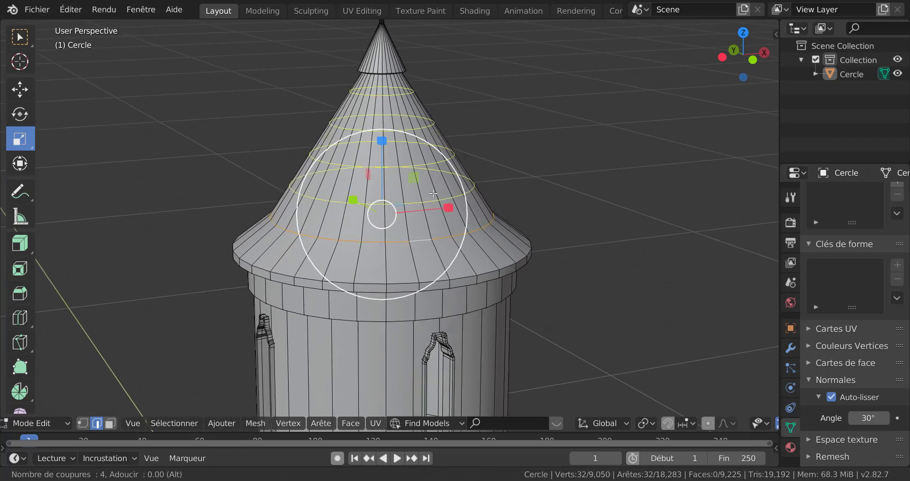
pyautogui.scroll(1, 433, 194)
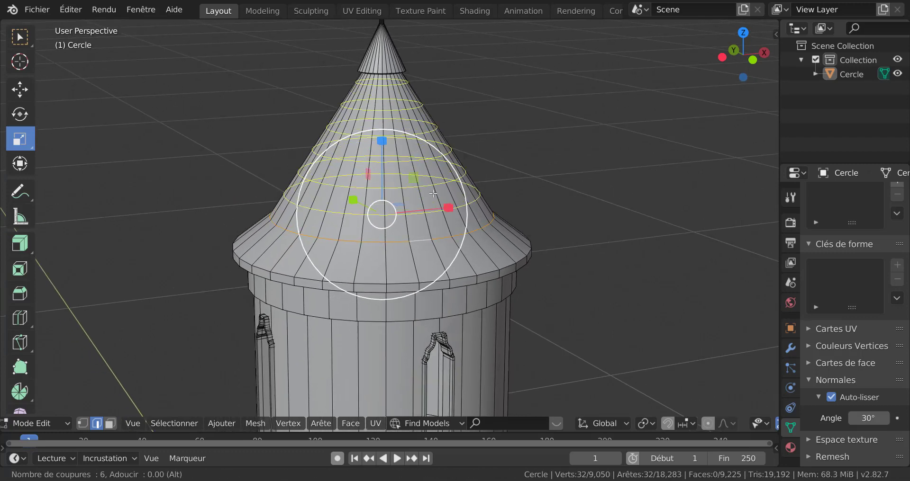
pyautogui.scroll(1, 433, 193)
pyautogui.scroll(-1, 433, 194)
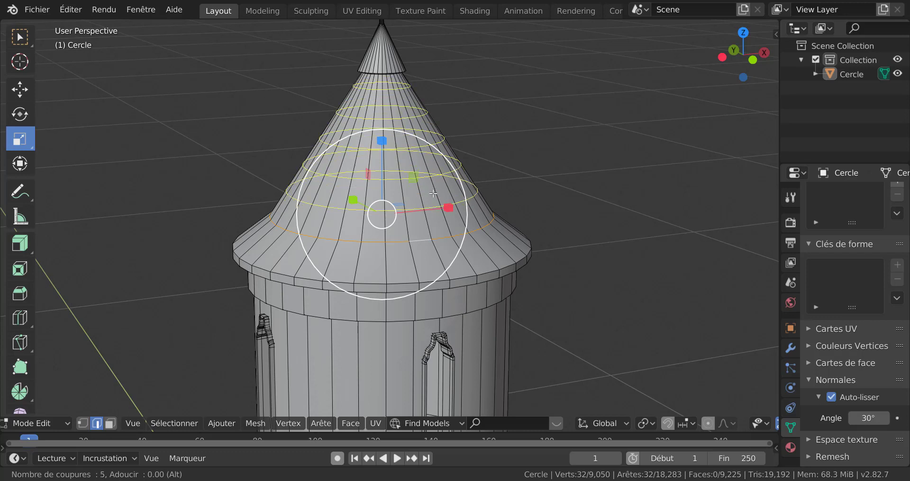
pyautogui.scroll(1, 433, 194)
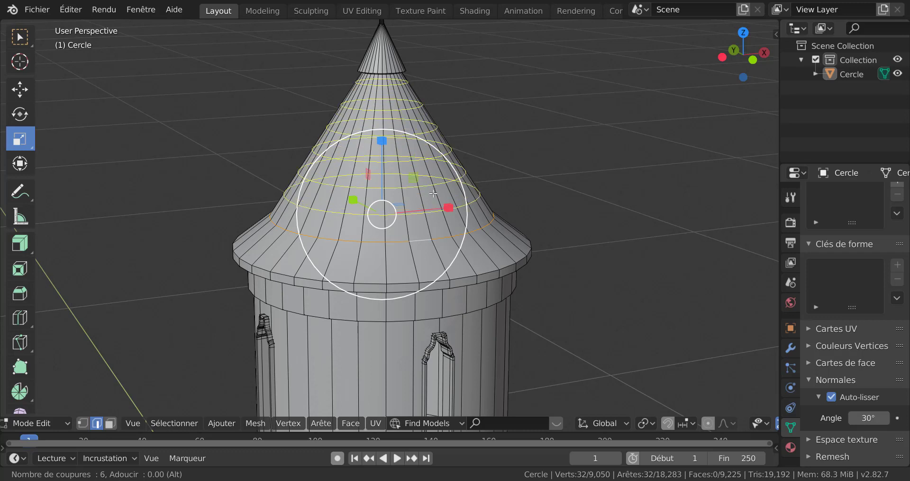
pyautogui.click(433, 194)
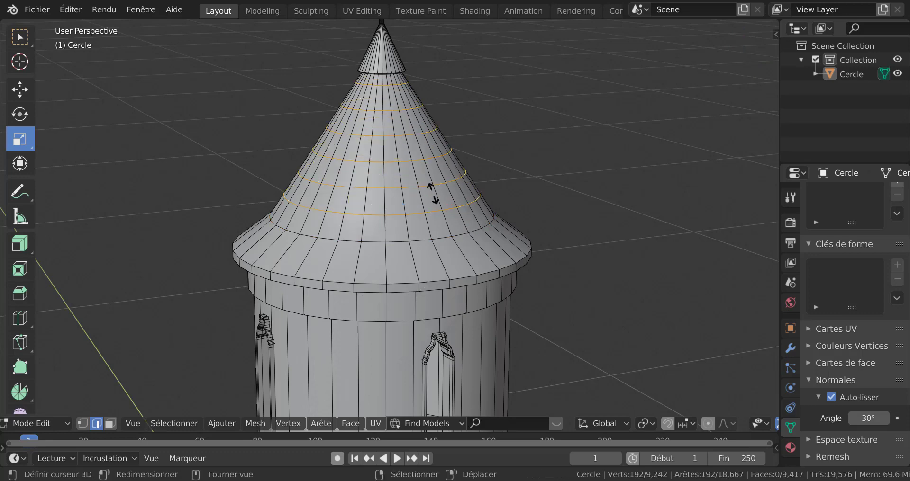
pyautogui.rightClick(431, 193)
pyautogui.hotkey('alt', 'a')
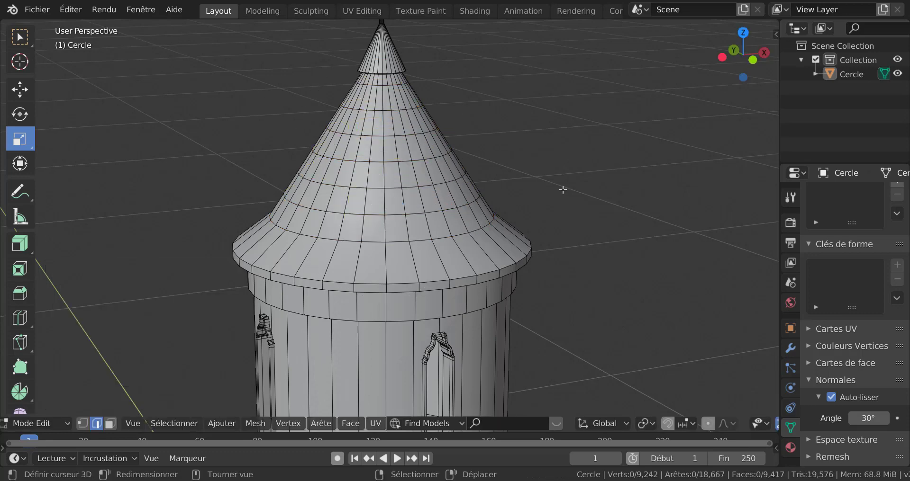
# - Select the vertex loop where the roof cone meets its flared skirt
pyautogui.moveTo(563, 190); pyautogui.dragTo(441, 186, button='middle')
pyautogui.scroll(1, 453, 210)
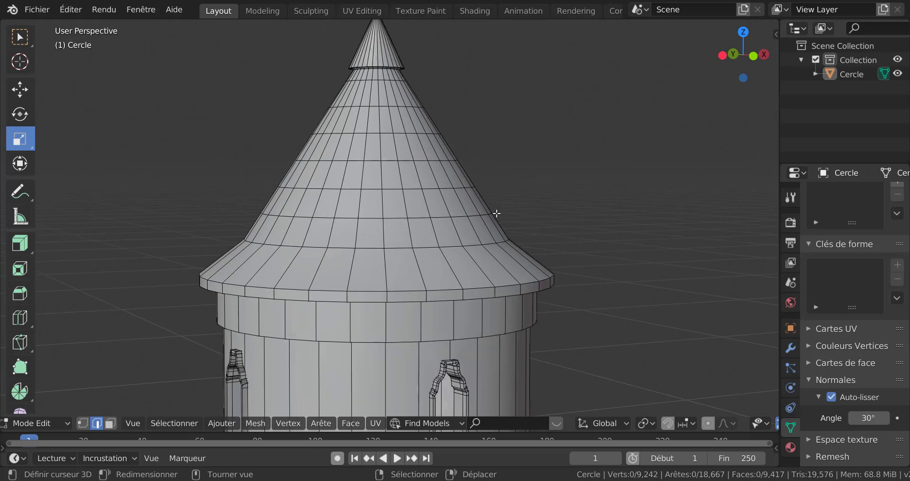
pyautogui.press('1')
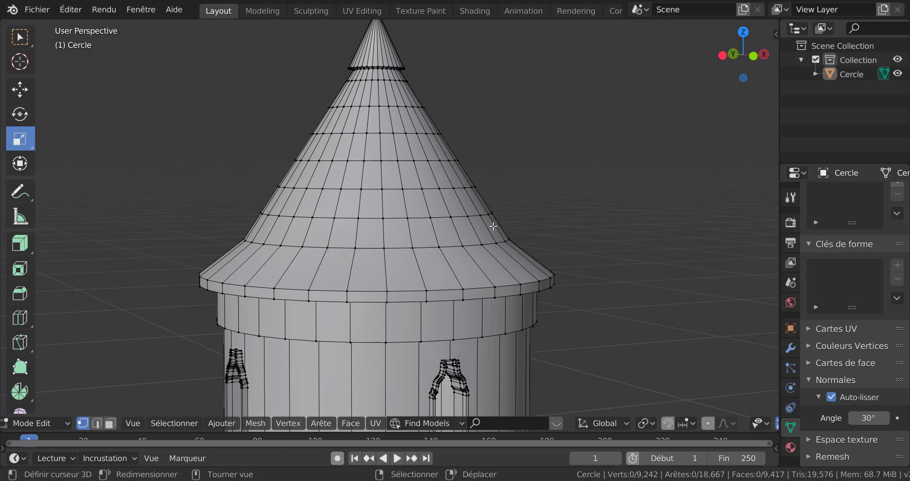
pyautogui.keyDown('alt'); pyautogui.click(451, 245); pyautogui.keyUp('alt')
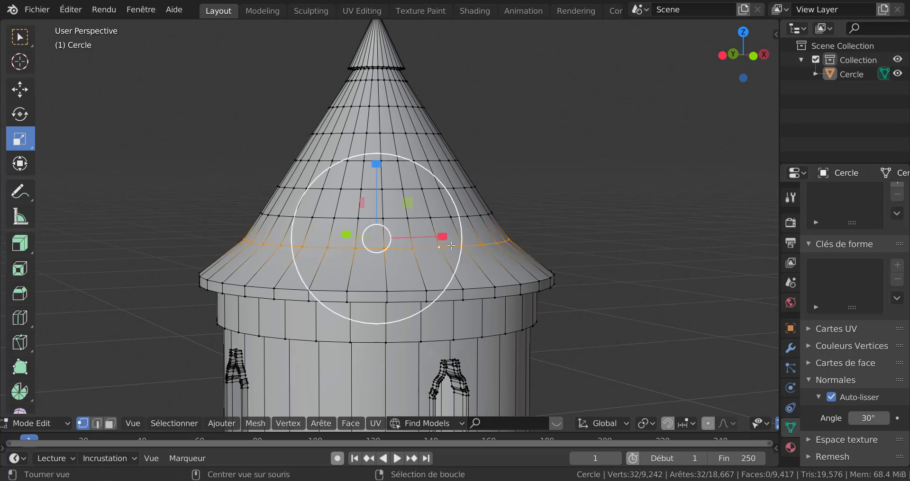
pyautogui.press('alt')
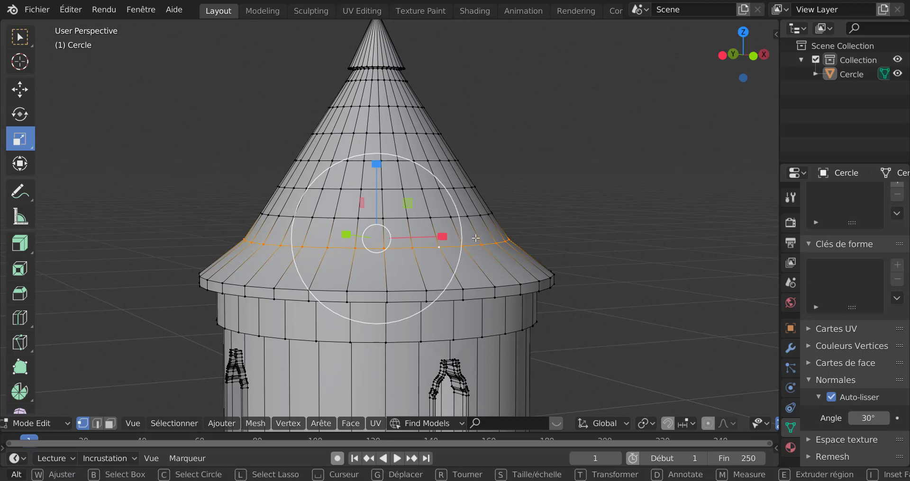
pyautogui.moveTo(596, 257); pyautogui.dragTo(578, 236, button='middle')
pyautogui.scroll(3, 578, 236)
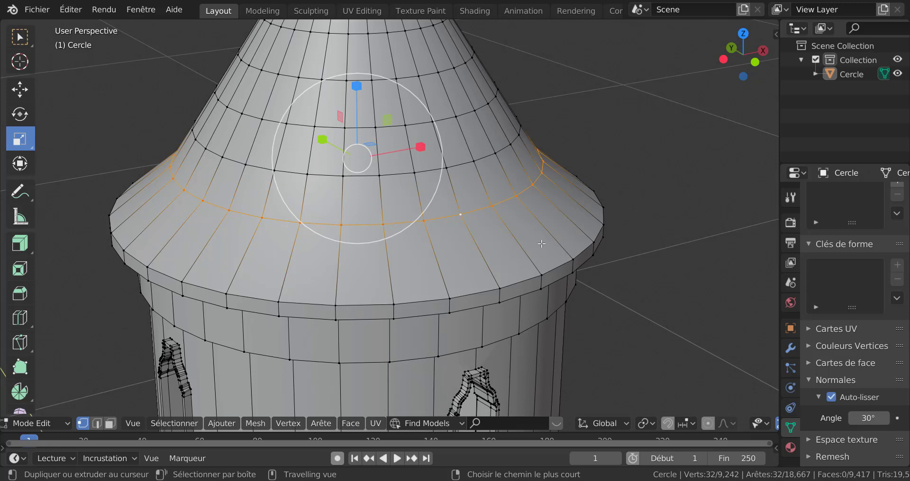
# - Try a vertex-only bevel of 0.0119 m on the selected roof loop with 1 segment and no custom profile, and undo it
pyautogui.hotkey('ctrl', 'shift', 'b')
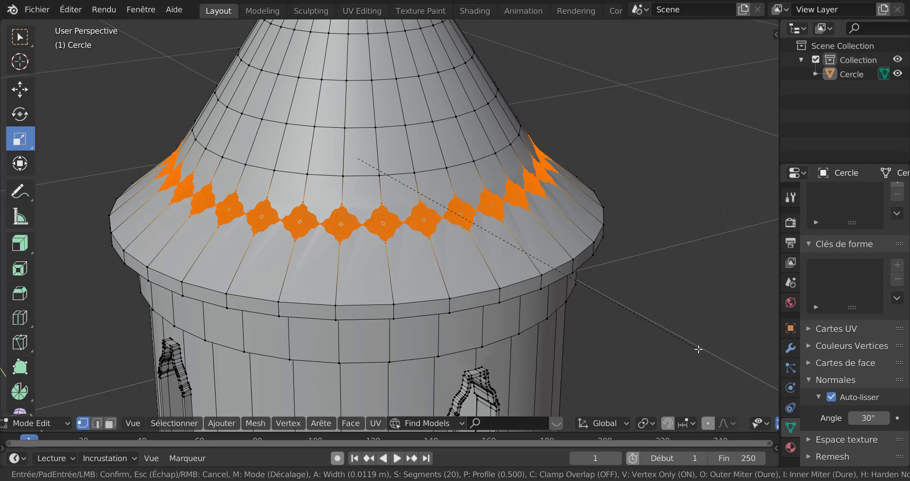
pyautogui.click(697, 349)
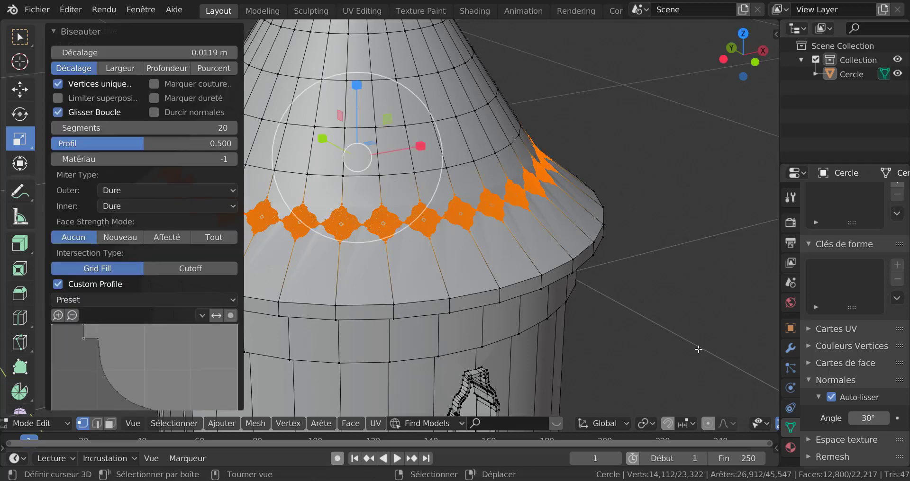
pyautogui.click(58, 284)
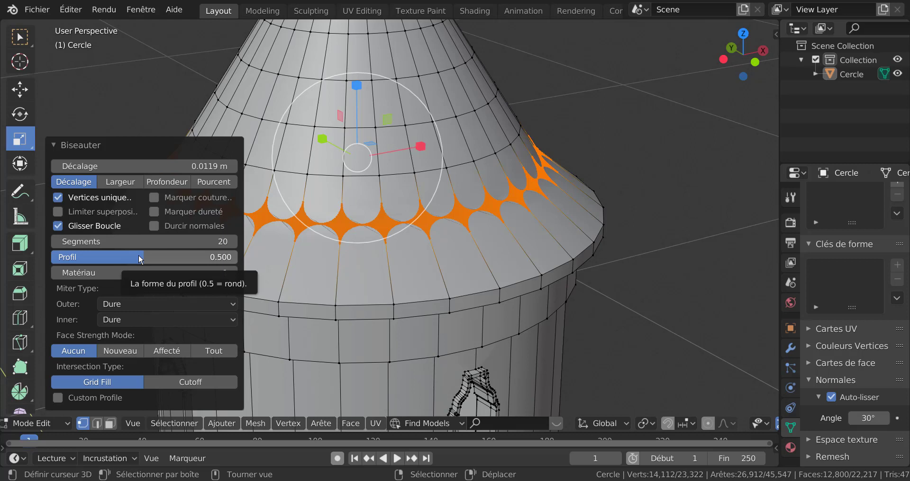
pyautogui.click(219, 242)
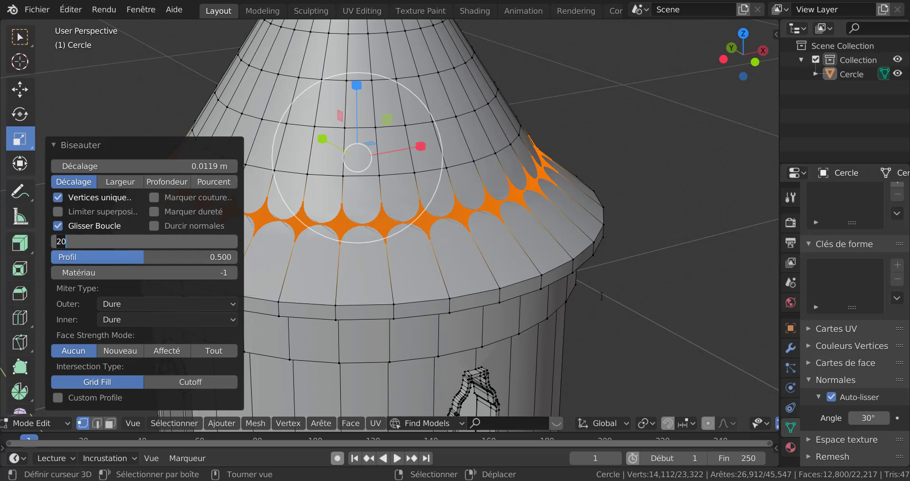
pyautogui.write('1')
pyautogui.press('Return')
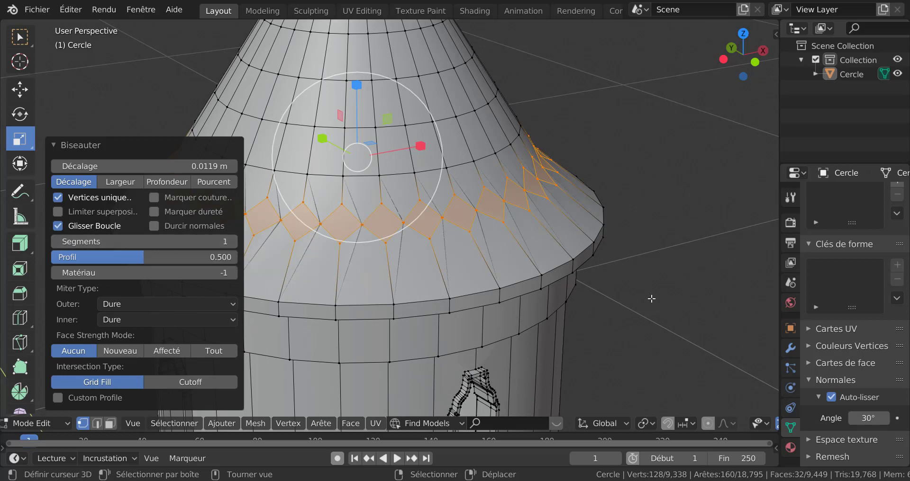
pyautogui.hotkey('ctrl', 'z')
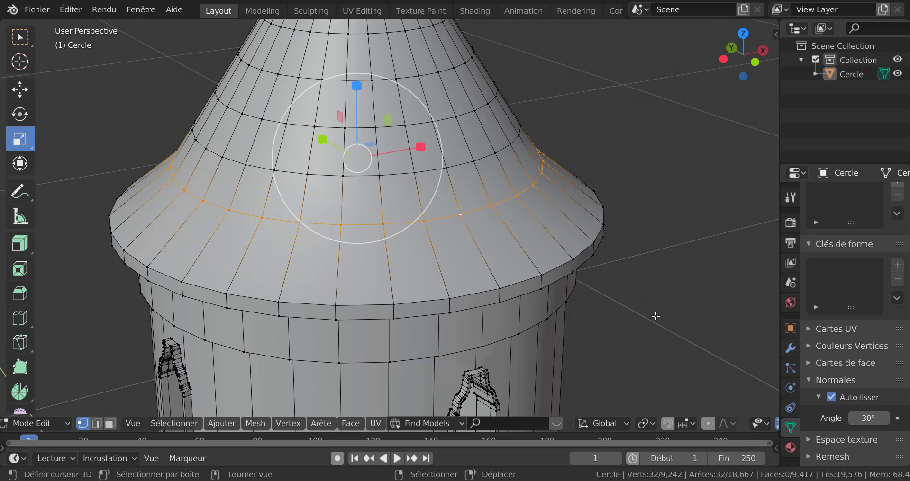
# - Apply vertex-only bevels of 0.0105 m to the loop where cone meets skirt and 0.01 m to the next loop above
pyautogui.hotkey('ctrl', 'shift', 'b')
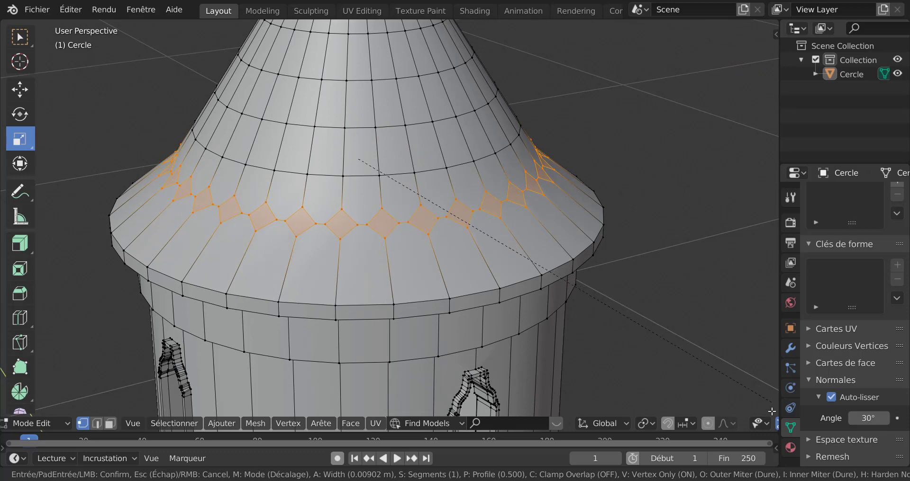
pyautogui.click(553, 293)
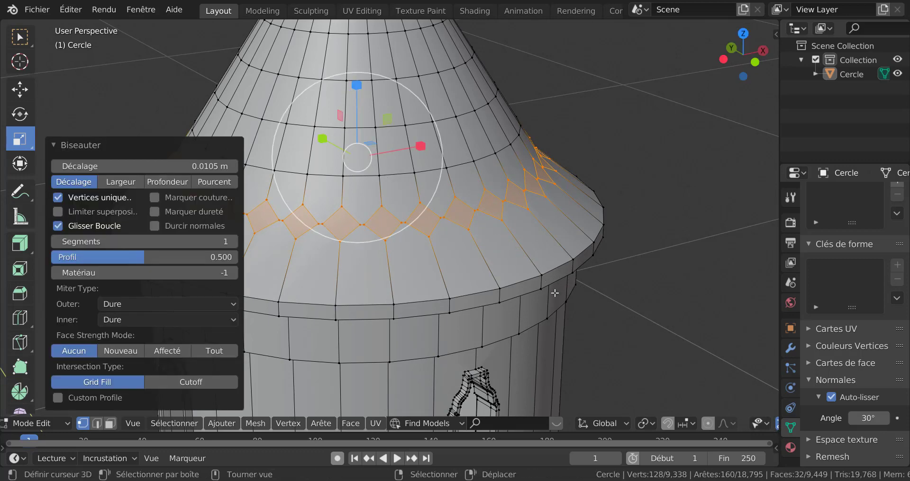
pyautogui.scroll(1, 514, 279)
pyautogui.keyDown('alt'); pyautogui.click(470, 158); pyautogui.keyUp('alt')
pyautogui.scroll(-4, 471, 159)
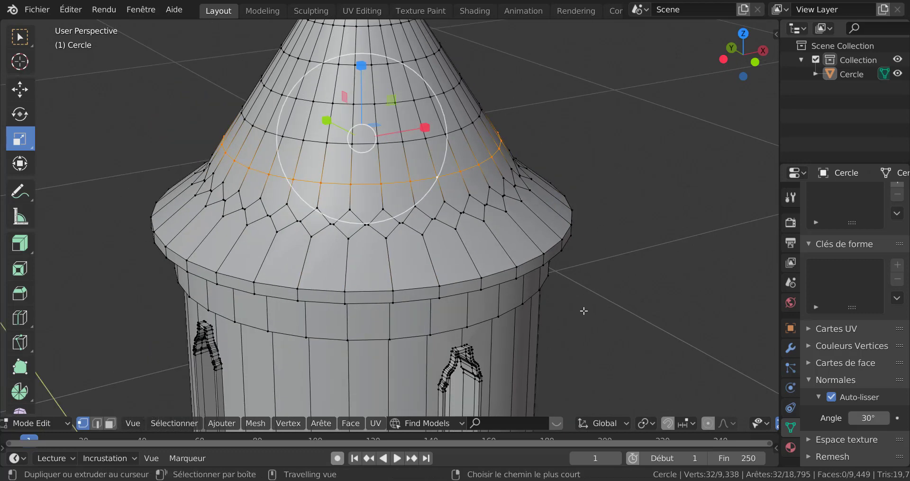
pyautogui.hotkey('ctrl', 'shift', 'b')
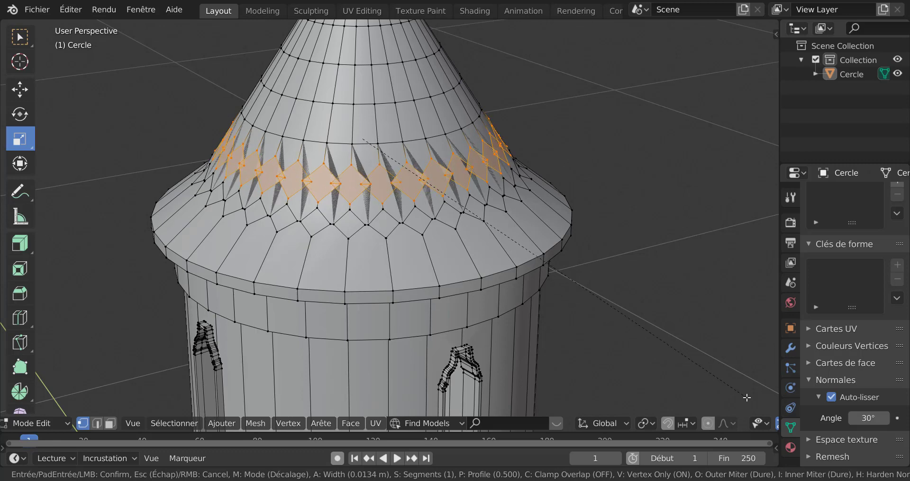
pyautogui.click(709, 373)
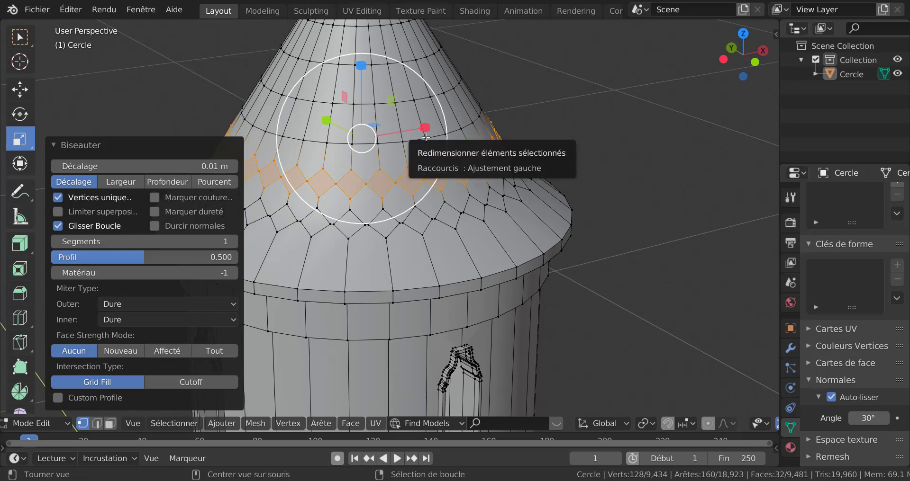
# - Select the horizontal vertex loop on the roof cone directly above the two bevelled diamond rows
pyautogui.hotkey('ctrl', 'z')
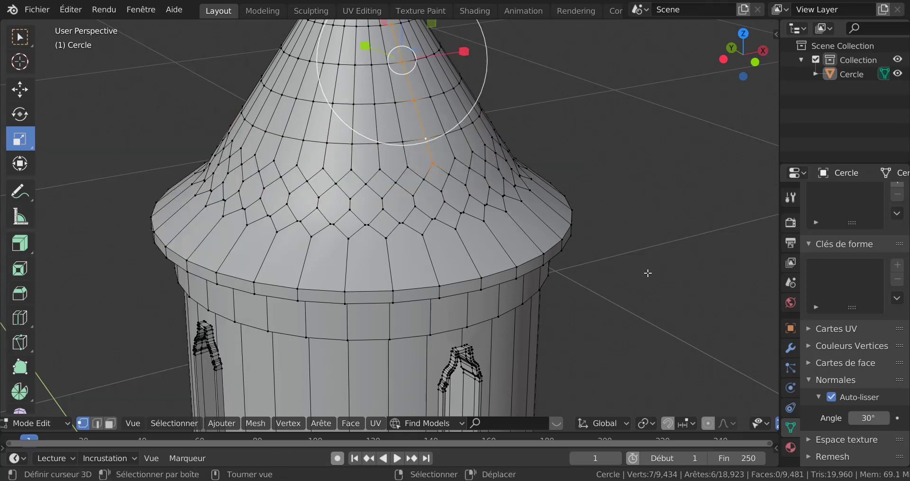
pyautogui.hotkey('ctrl', 'shift', 'b')
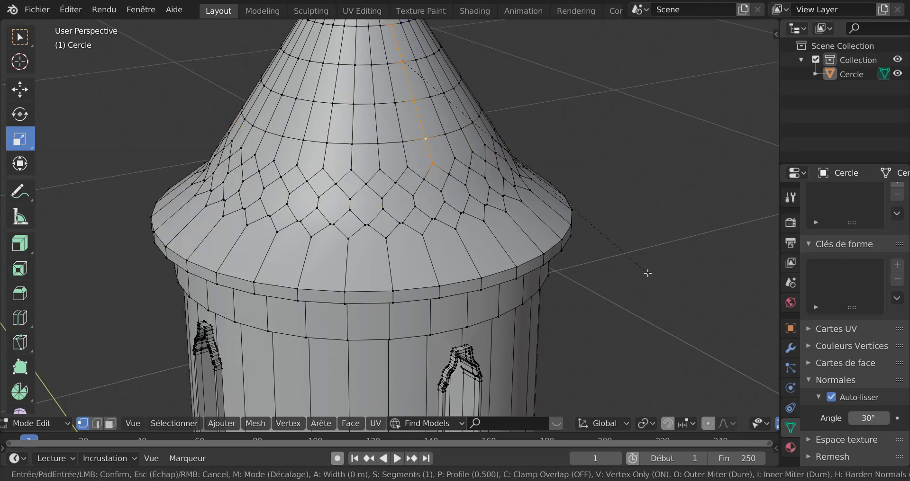
pyautogui.rightClick(446, 134)
pyautogui.keyDown('alt'); pyautogui.click(436, 137); pyautogui.keyUp('alt')
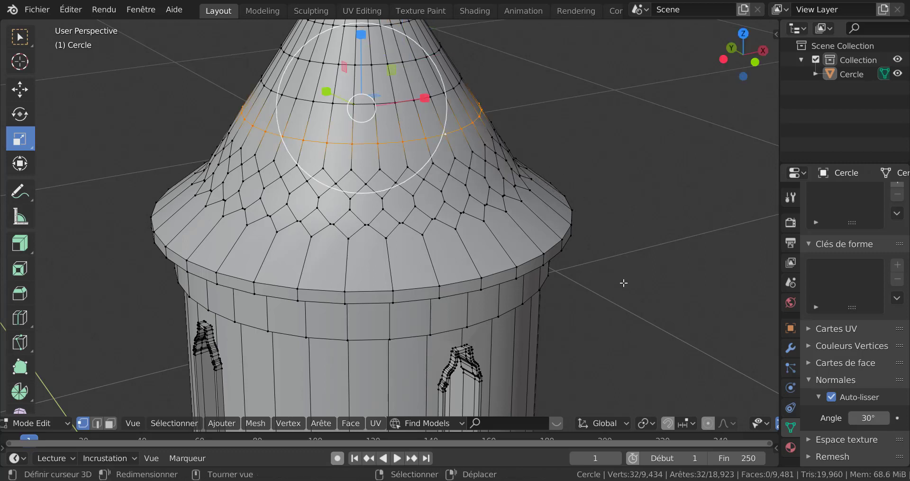
# - Try a vertex-only bevel with 1 segment on every vertex of the selected third loop, and undo it
pyautogui.hotkey('ctrl', 'shift', 'b')
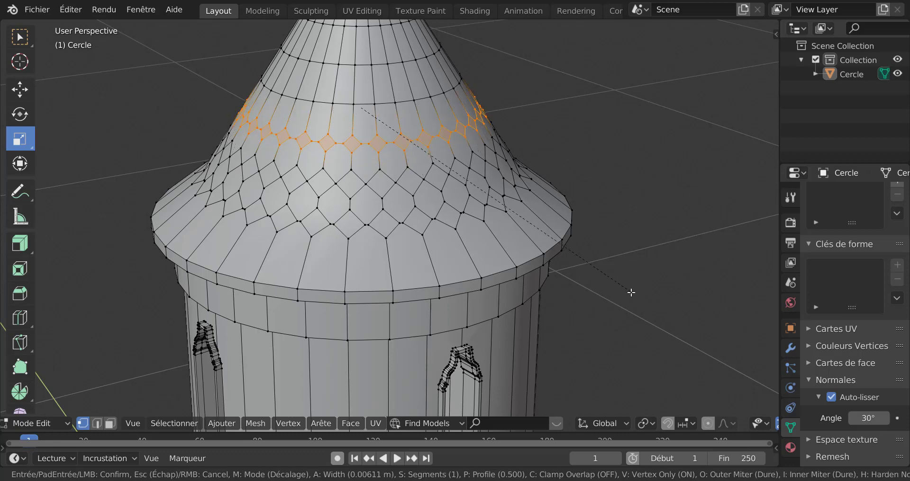
pyautogui.click(632, 294)
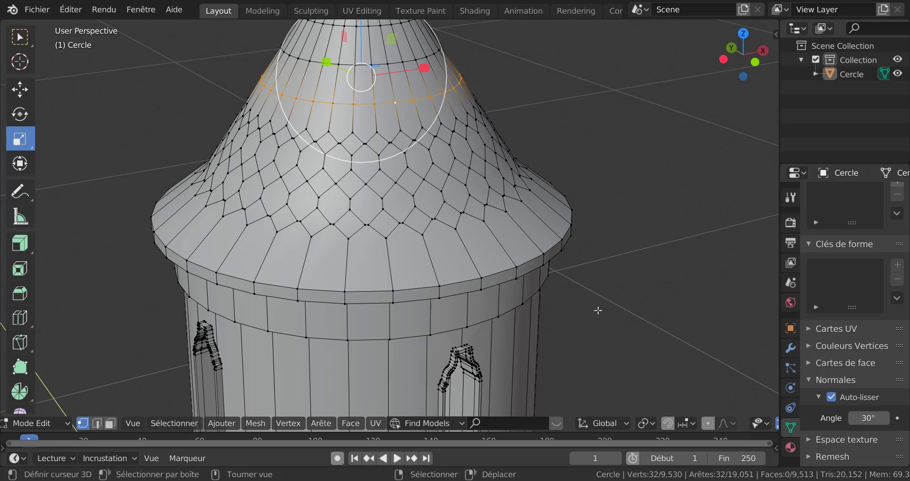
pyautogui.scroll(3, 664, 304)
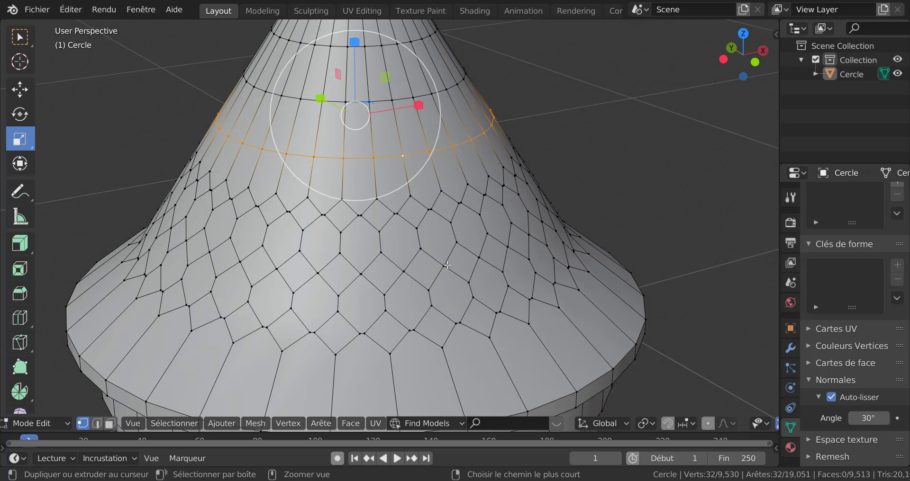
pyautogui.hotkey('ctrl', 'z')
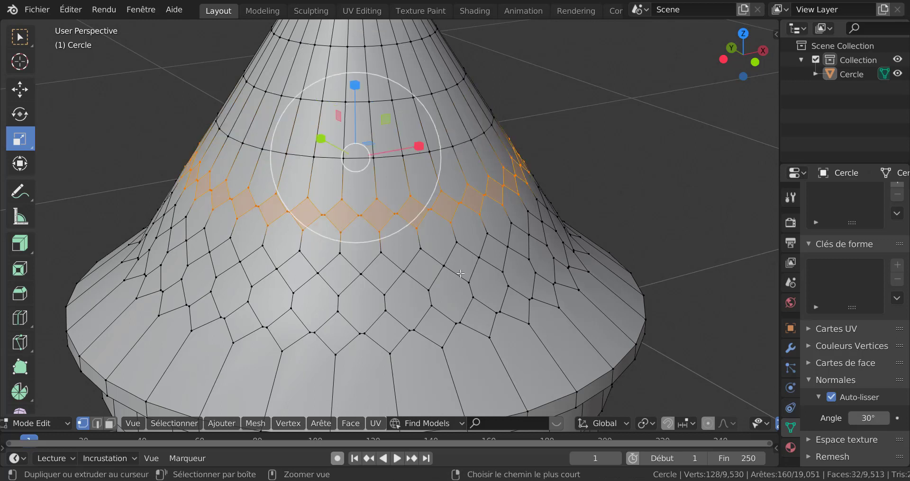
pyautogui.hotkey('ctrl', 'z')
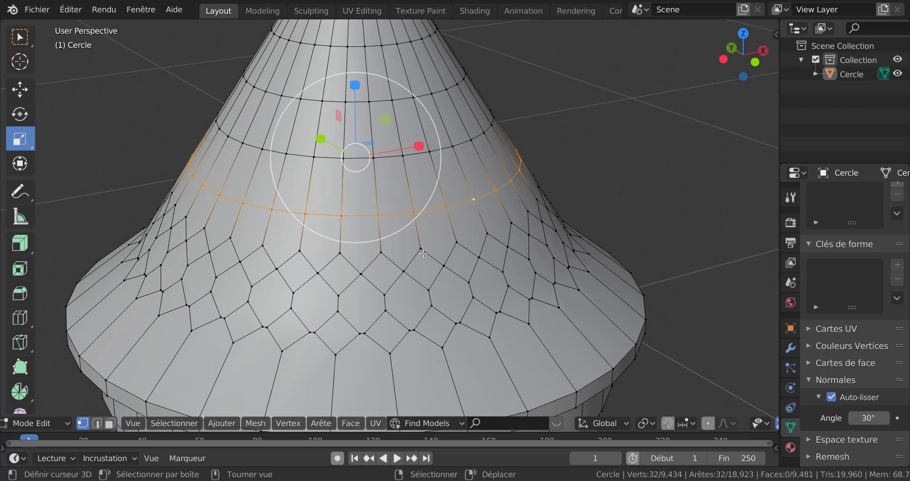
# - Checker-deselect every other vertex of the third loop and bevel only the remaining vertices by 0.0162 m with 1 segment
pyautogui.click(175, 424)
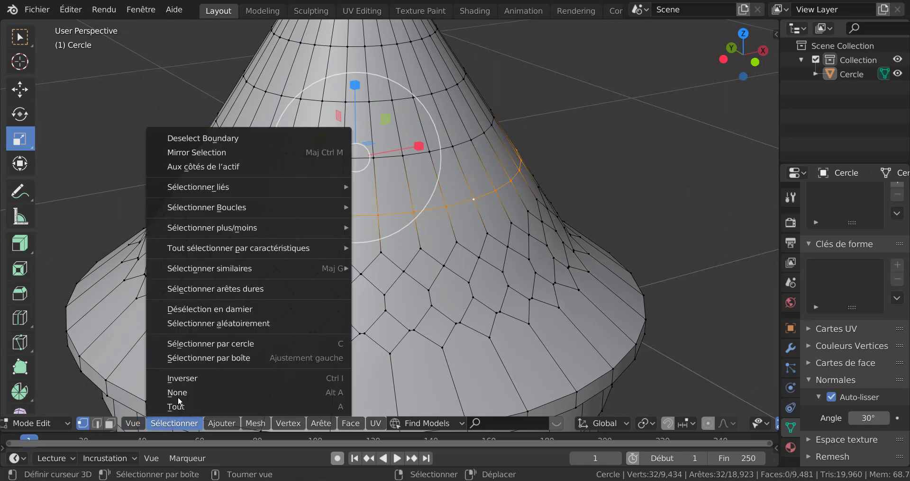
pyautogui.click(203, 311)
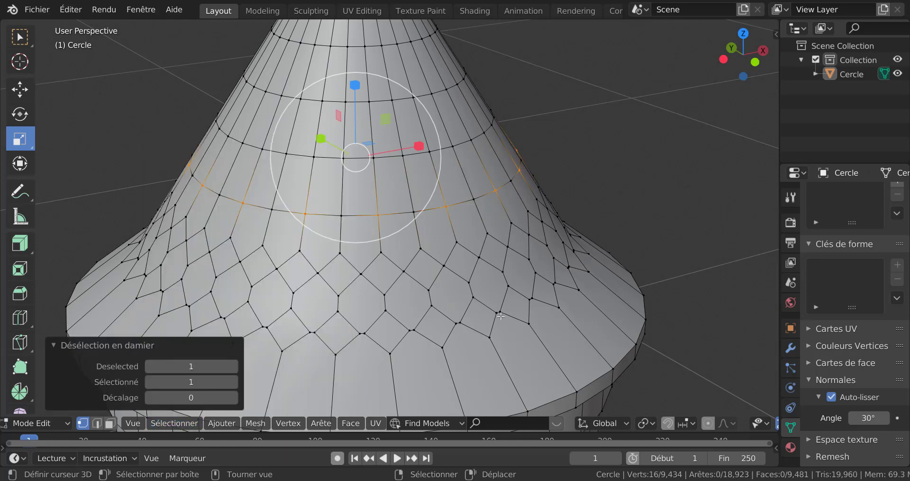
pyautogui.hotkey('ctrl', 'shift', 'b')
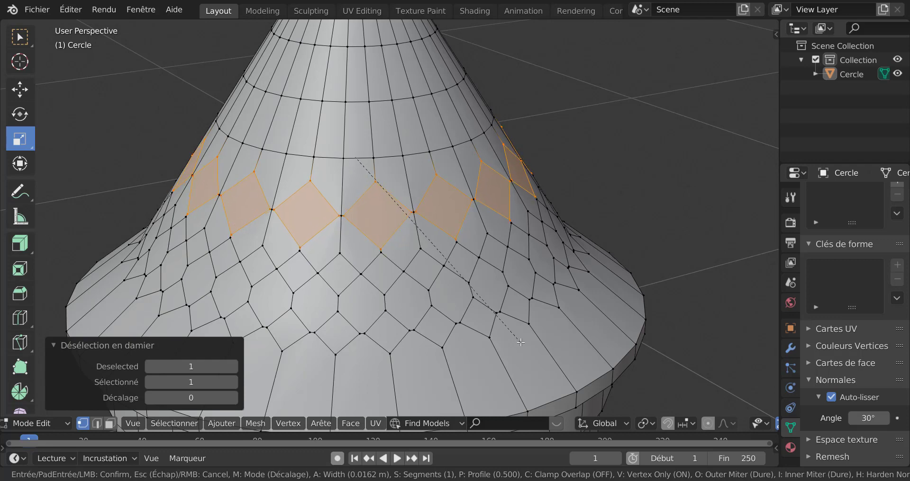
pyautogui.click(521, 342)
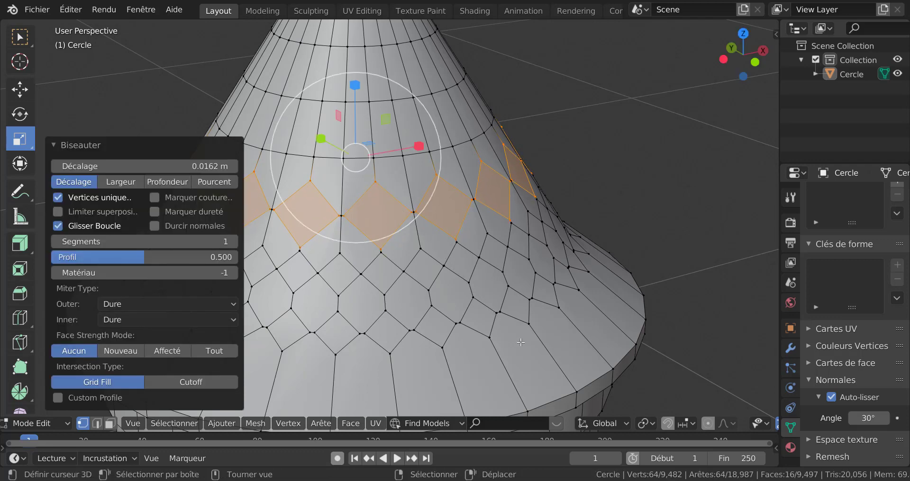
# - Select the fourth roof loop up, checker-deselect every other vertex, and bevel the remaining vertices into a row of diamonds
pyautogui.keyDown('alt'); pyautogui.click(440, 151); pyautogui.keyUp('alt')
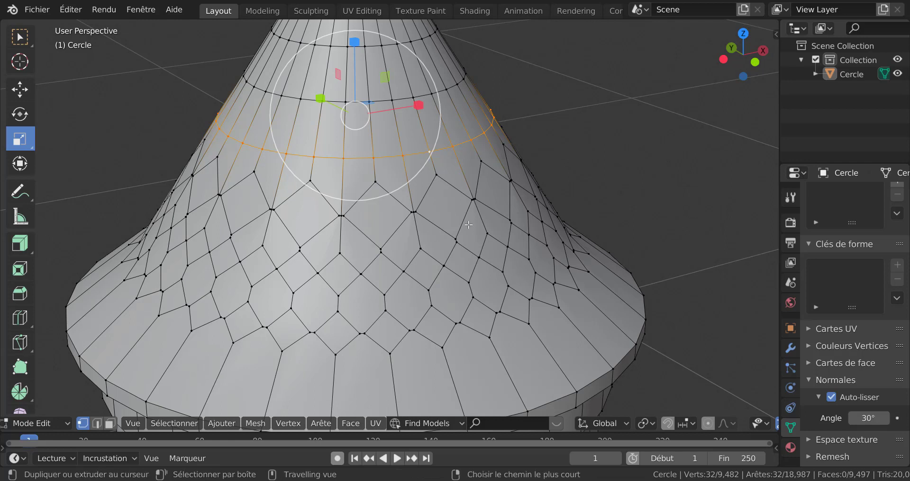
pyautogui.hotkey('ctrl', 'shift', 'b')
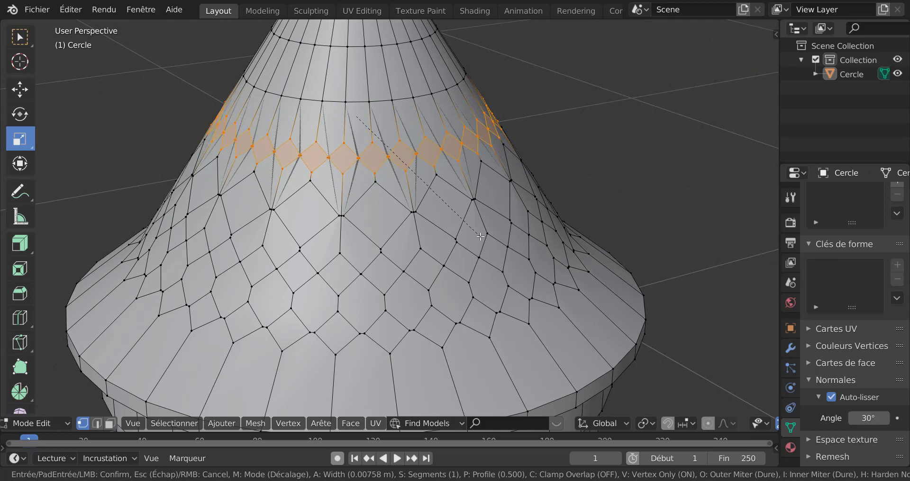
pyautogui.press('Escape')
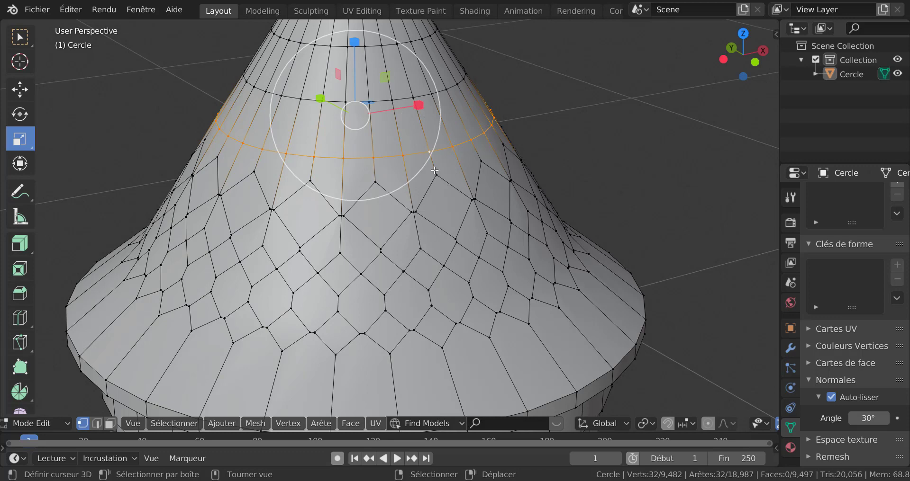
pyautogui.click(174, 423)
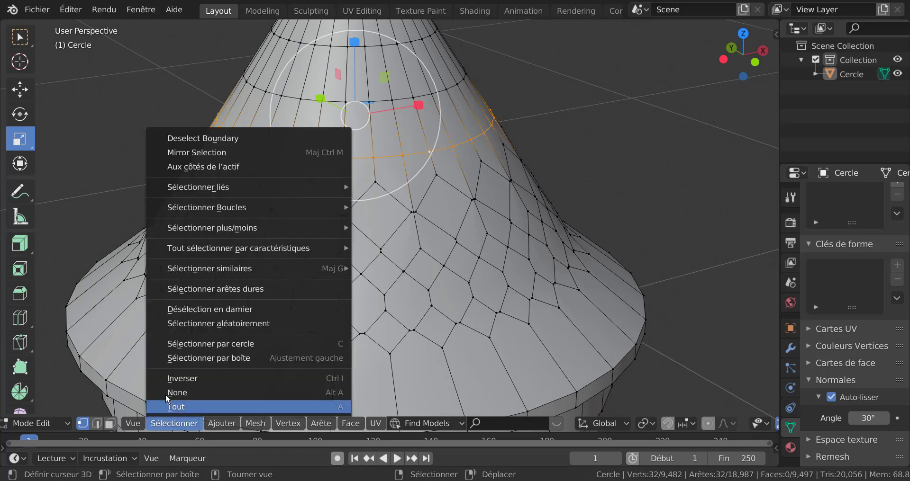
pyautogui.click(196, 310)
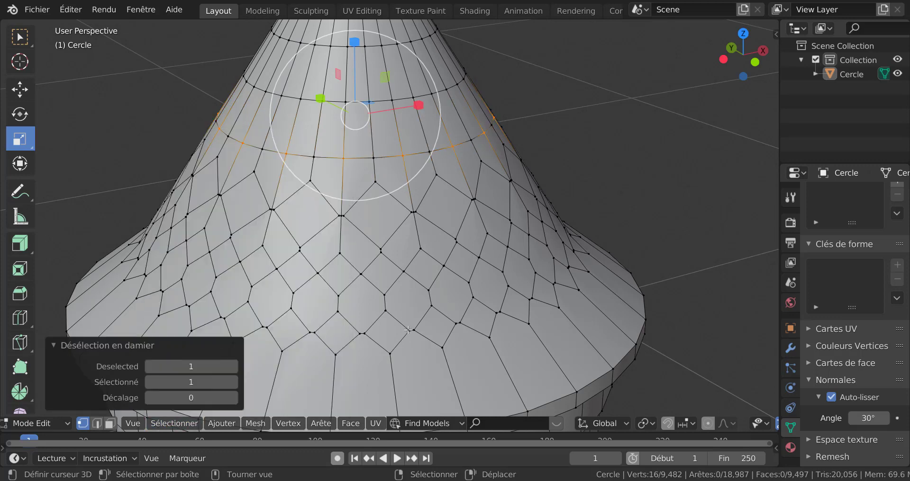
pyautogui.press('ctrl')
pyautogui.hotkey('ctrl', 'shift')
pyautogui.hotkey('ctrl', 'shift', 'b')
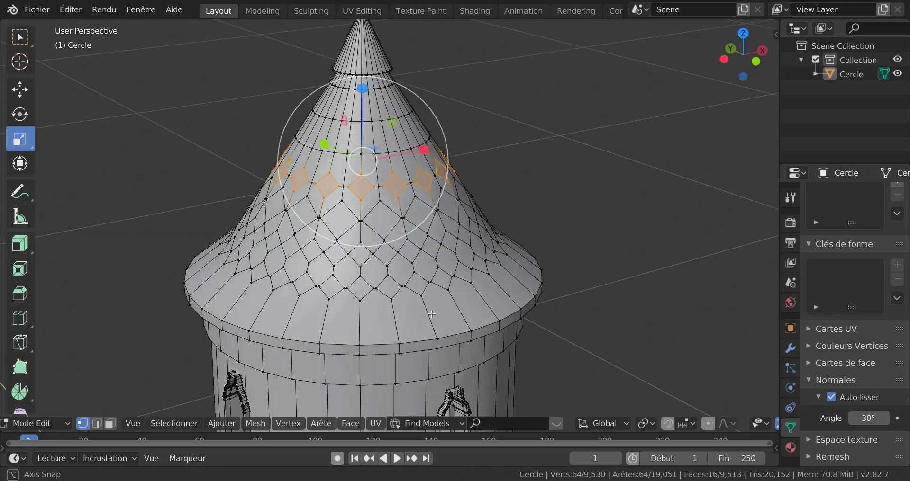
# - Select the horizontal vertex loop directly above the fourth diamond row on the roof cone
pyautogui.moveTo(432, 313)
pyautogui.mouseDown(button='middle')
pyautogui.moveTo(430, 278)
pyautogui.moveTo(430, 330)
pyautogui.mouseUp(button='middle')
pyautogui.scroll(2, 429, 329)
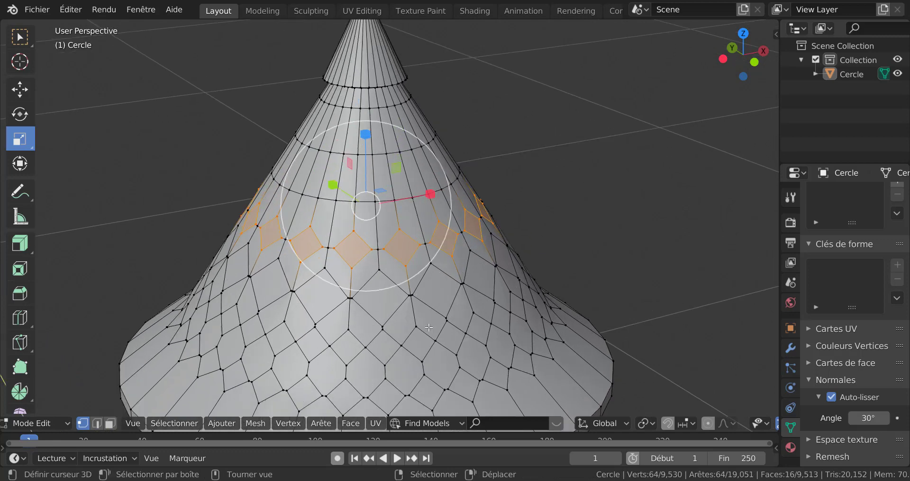
pyautogui.keyDown('alt'); pyautogui.click(405, 196); pyautogui.keyUp('alt')
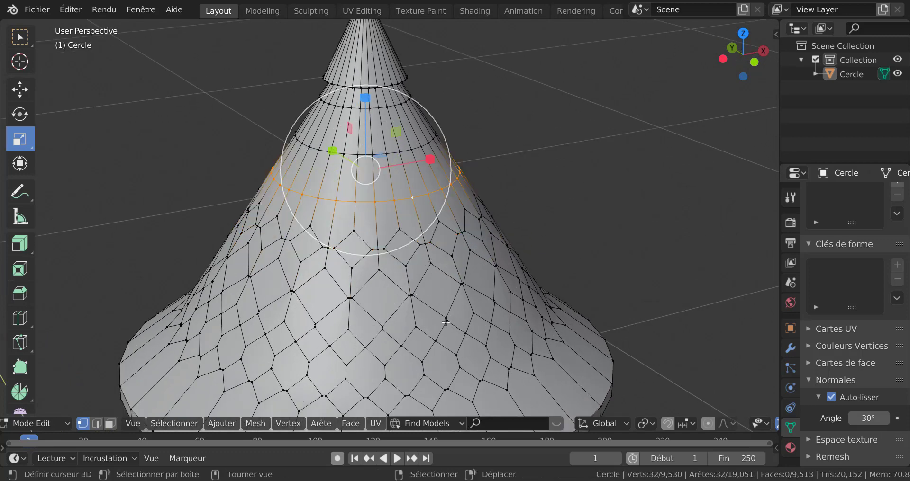
pyautogui.scroll(-2, 445, 324)
pyautogui.moveTo(435, 305); pyautogui.dragTo(458, 300, button='middle')
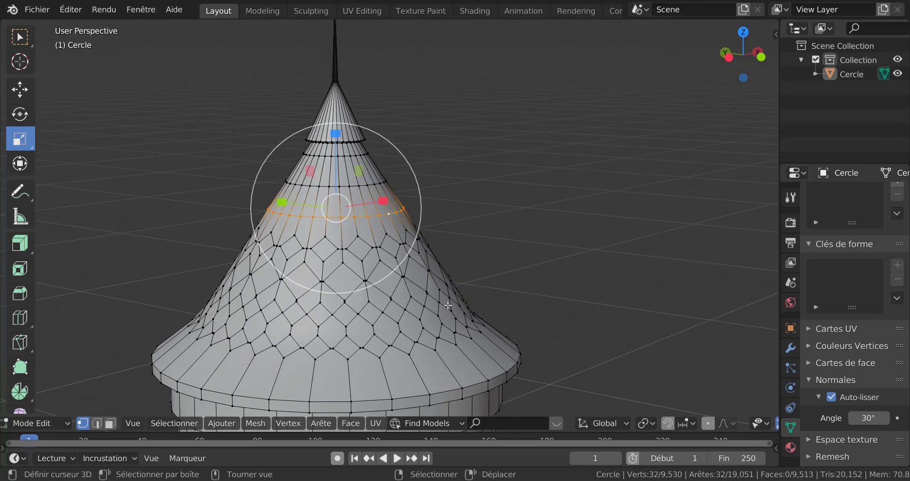
pyautogui.scroll(3, 429, 317)
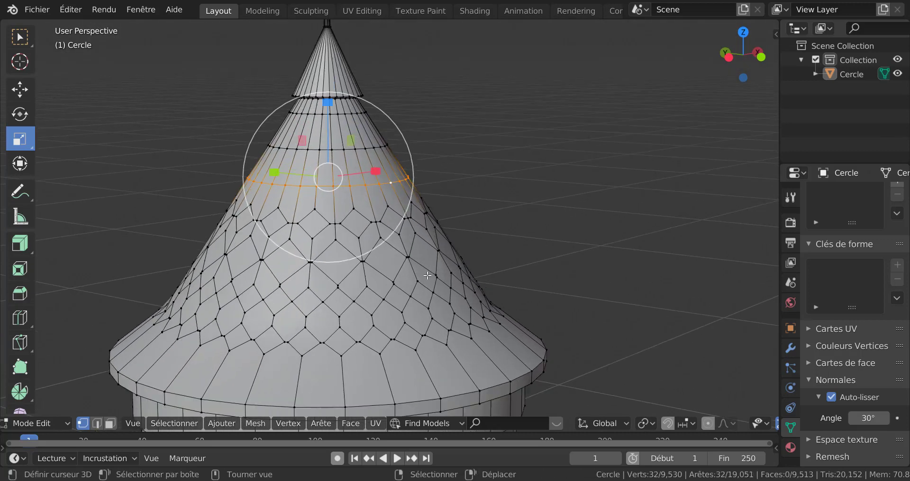
pyautogui.scroll(1, 392, 213)
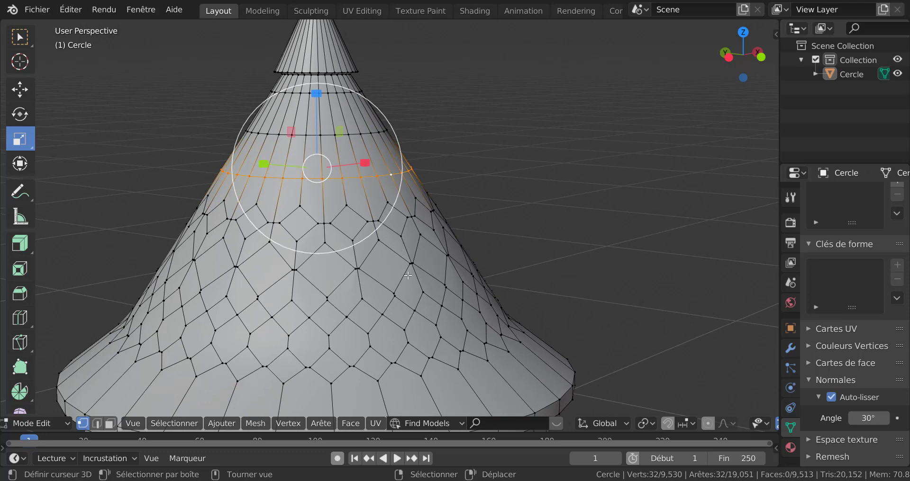
# - Checker-deselect every other vertex of the fifth loop and apply a vertex-only bevel of about 0.0107 m to the rest
pyautogui.hotkey('ctrl', 'shift', 'b')
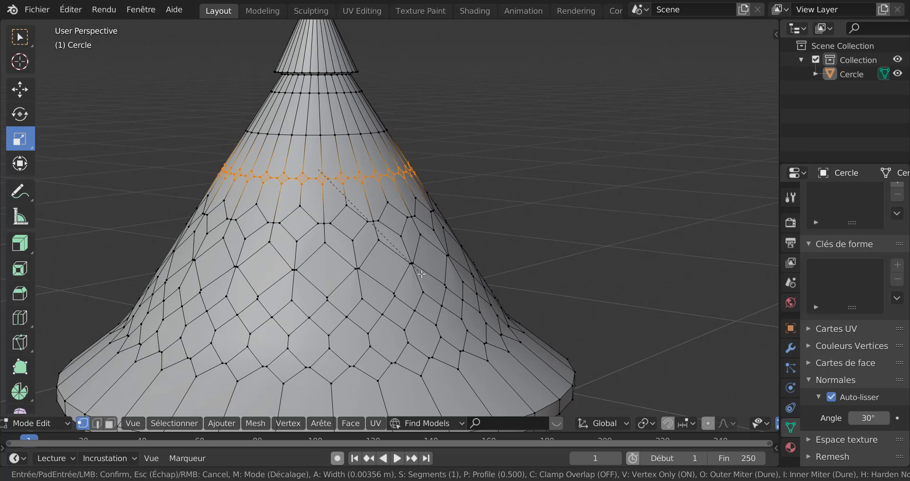
pyautogui.press('Escape')
pyautogui.scroll(1, 406, 245)
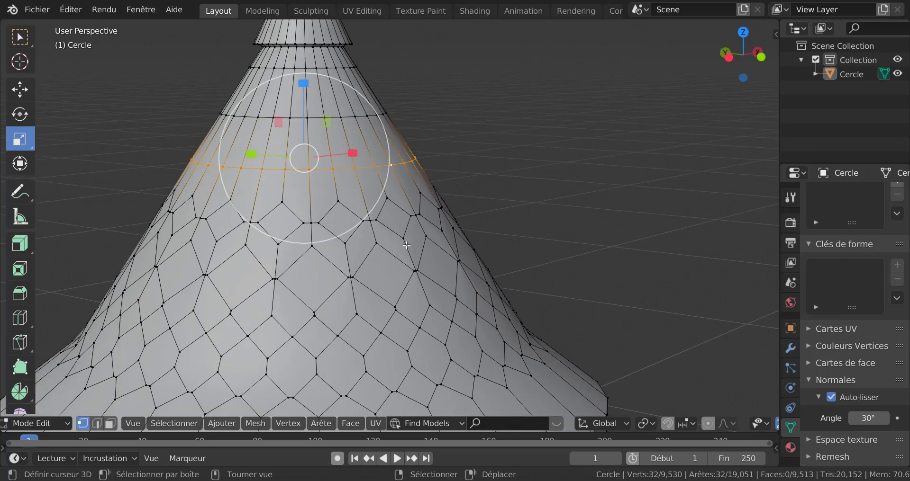
pyautogui.click(191, 425)
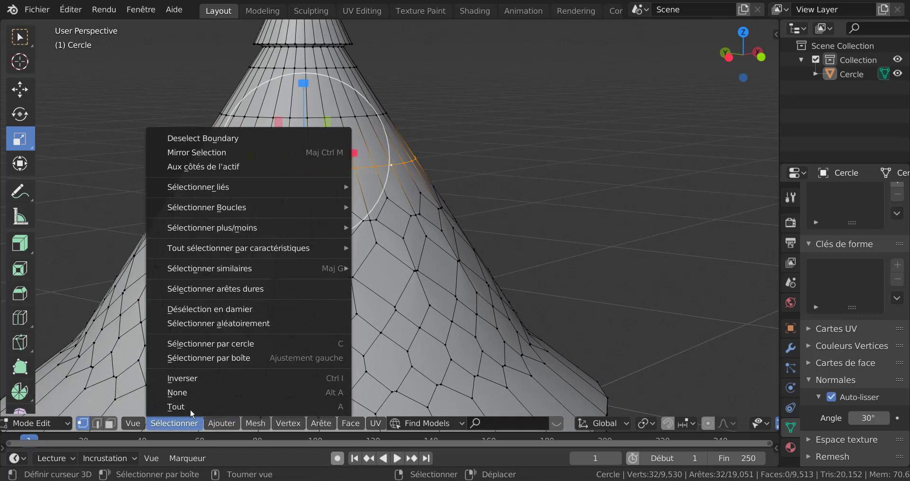
pyautogui.click(208, 309)
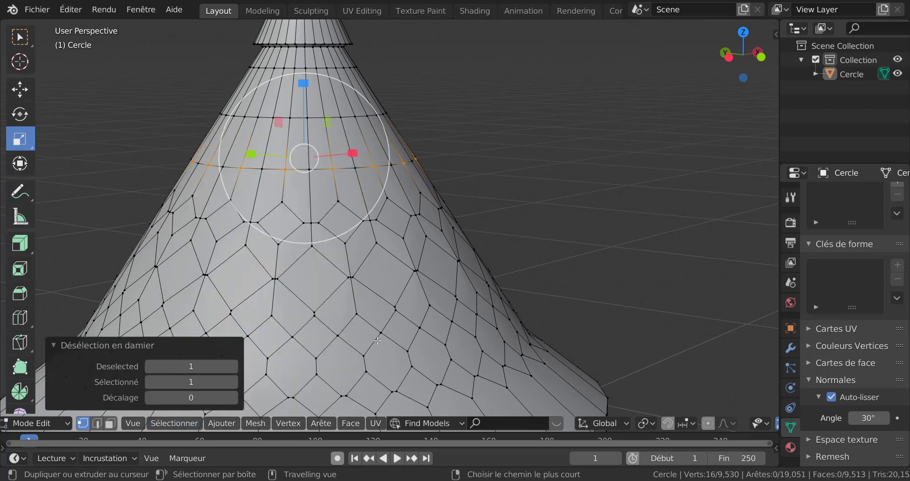
pyautogui.hotkey('ctrl', 'shift', 'b')
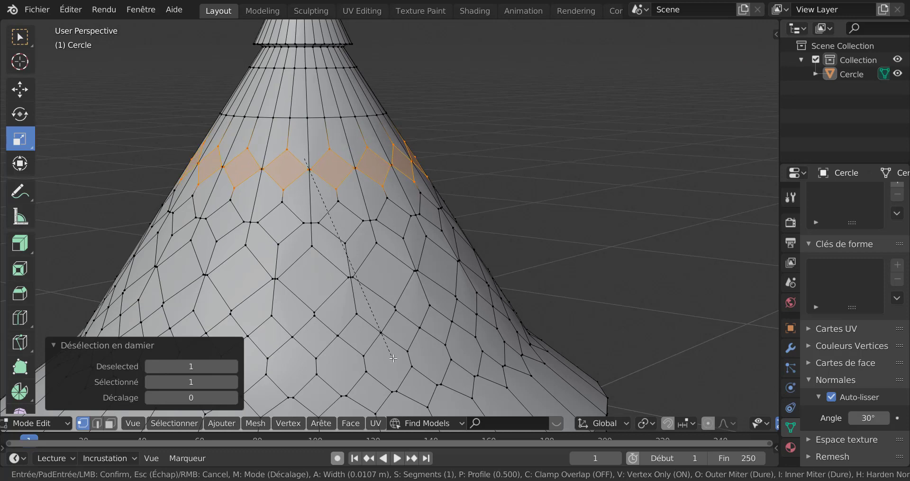
pyautogui.click(375, 320)
# - On the roof loop directly above the fifth diamond row, checker-deselect every other vertex and vertex-bevel the rest by 0.0143 m
pyautogui.hotkey('ctrl', 'z')
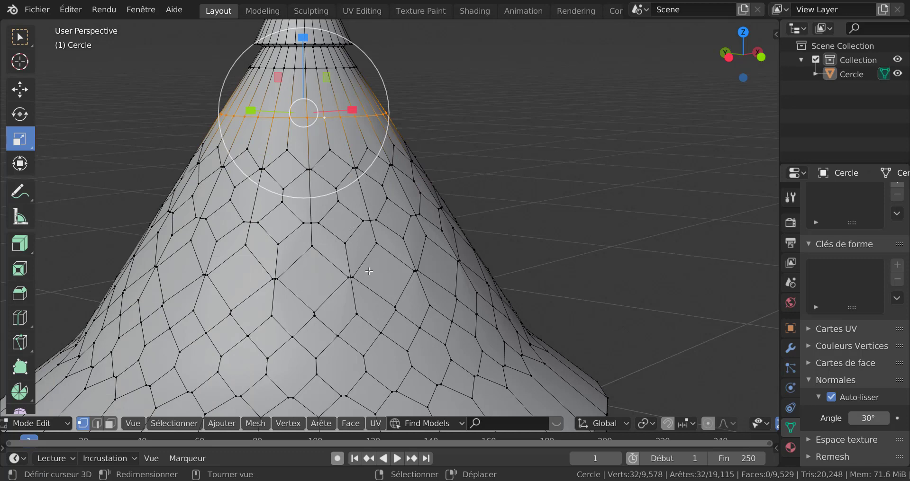
pyautogui.click(174, 423)
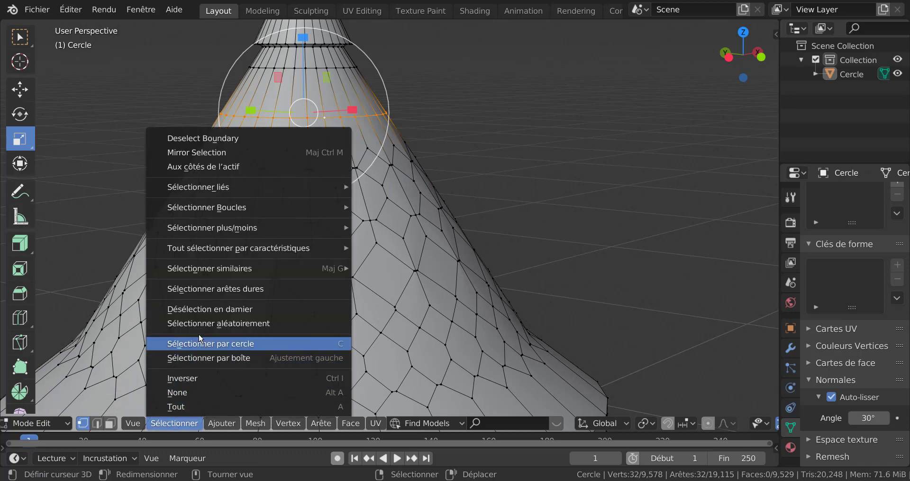
pyautogui.click(204, 310)
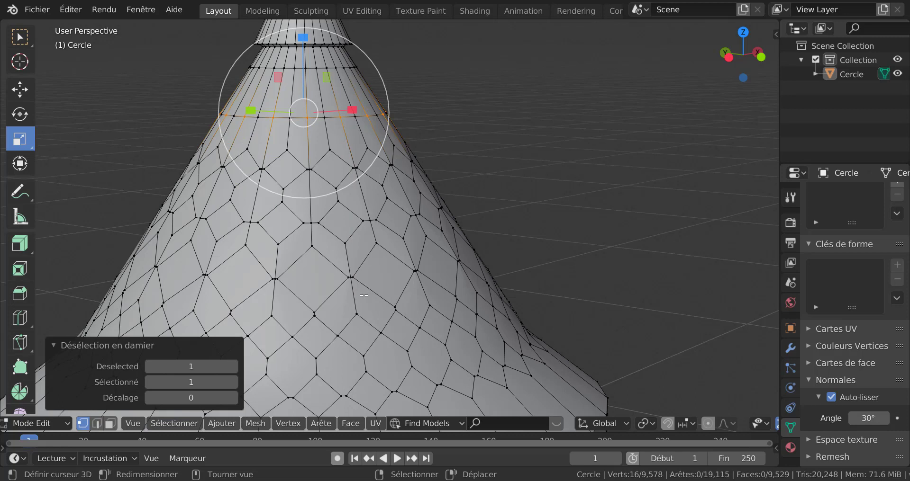
pyautogui.hotkey('ctrl', 'shift', 'b')
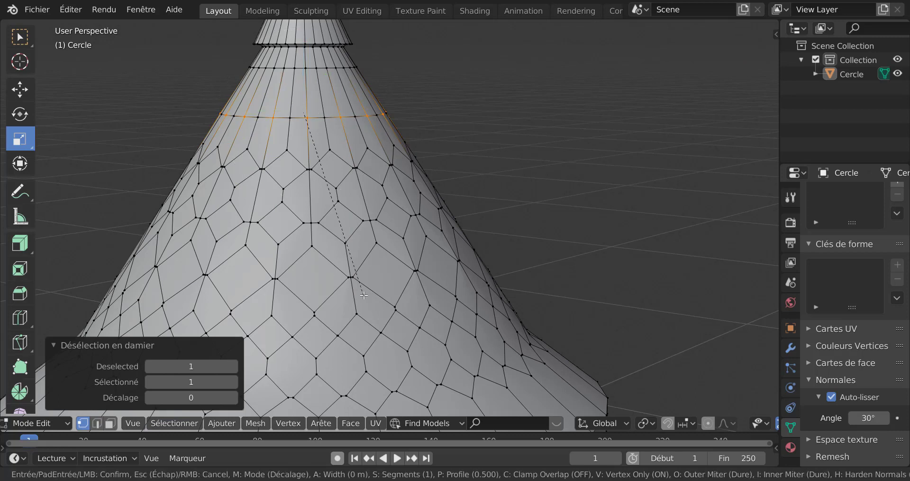
pyautogui.click(373, 324)
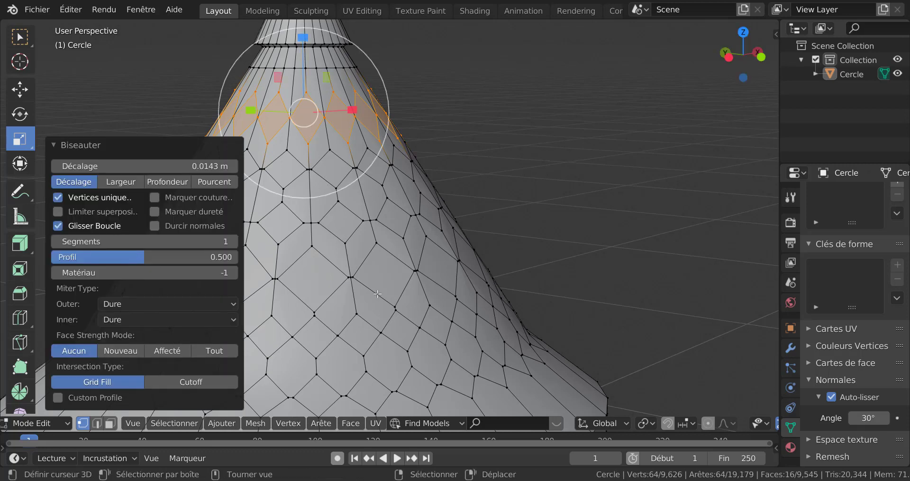
pyautogui.press('Tab')
pyautogui.scroll(-4, 377, 293)
pyautogui.press('Tab')
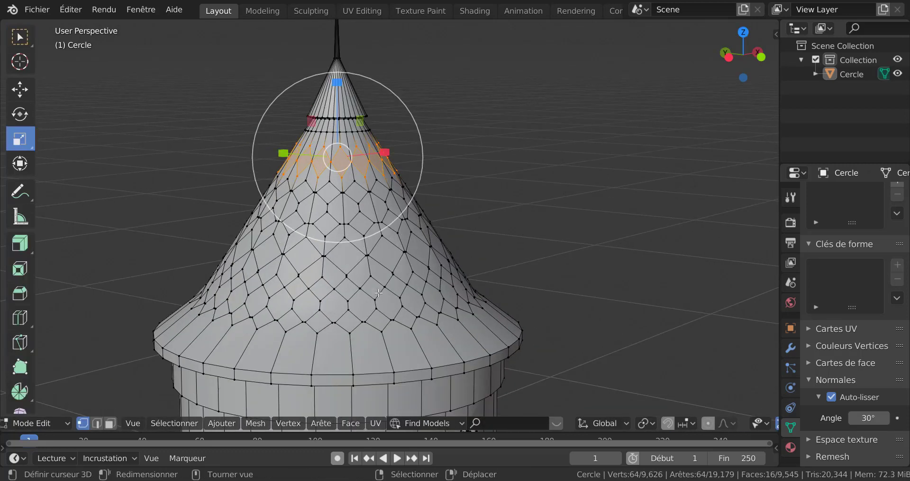
pyautogui.scroll(1, 378, 293)
pyautogui.scroll(-2, 395, 283)
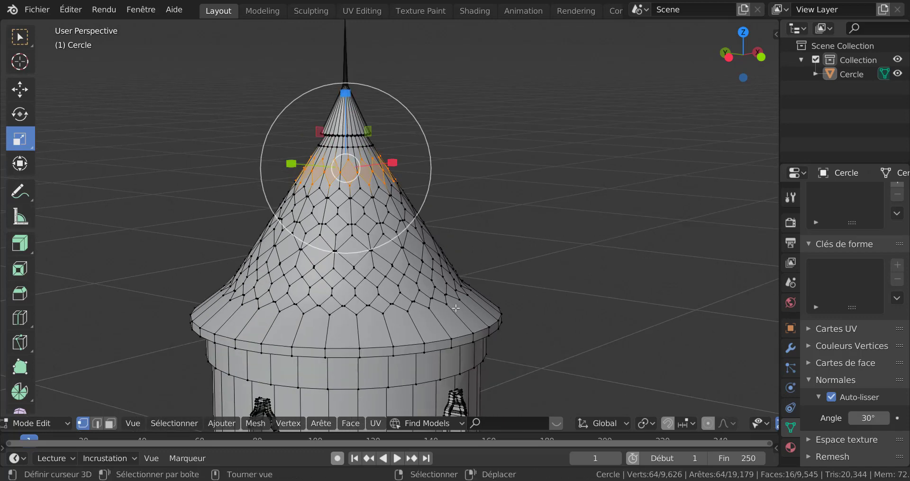
pyautogui.hotkey('ctrl', 'r')
pyautogui.press('Escape')
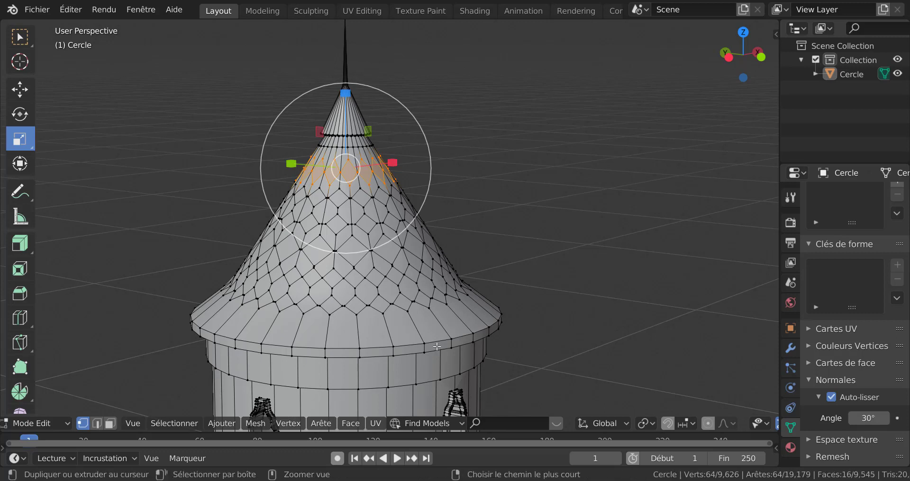
pyautogui.hotkey('ctrl', 'r')
pyautogui.press('Escape')
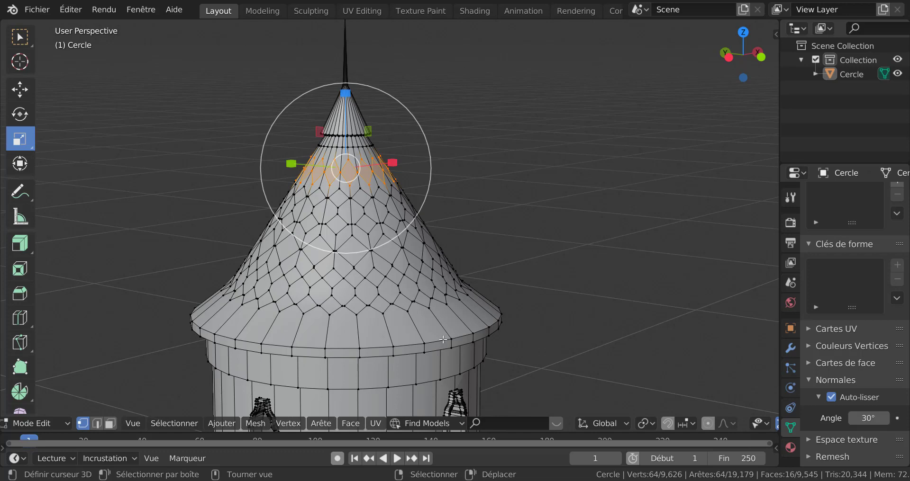
# - Cut one edge loop around the thin vertical rim of the roof's eave, slid with a factor of about -0.545
pyautogui.moveTo(451, 338); pyautogui.dragTo(426, 271, button='middle')
pyautogui.scroll(1, 412, 280)
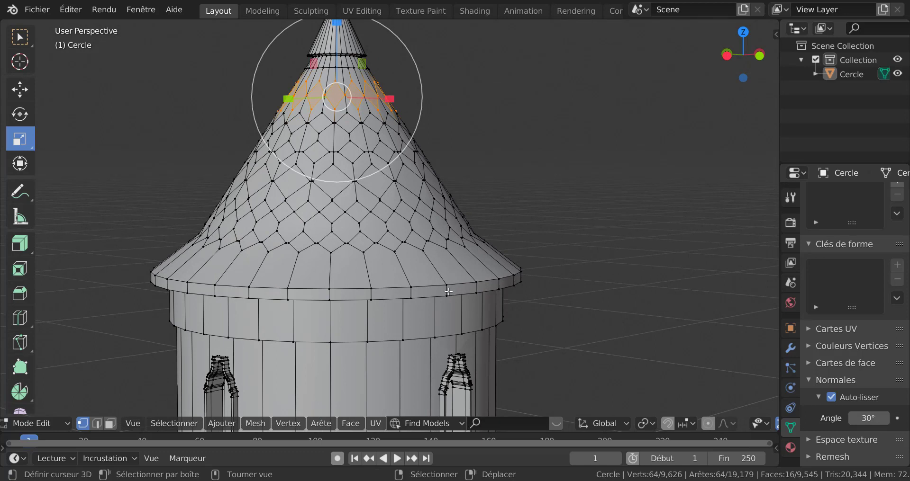
pyautogui.hotkey('ctrl', 'r')
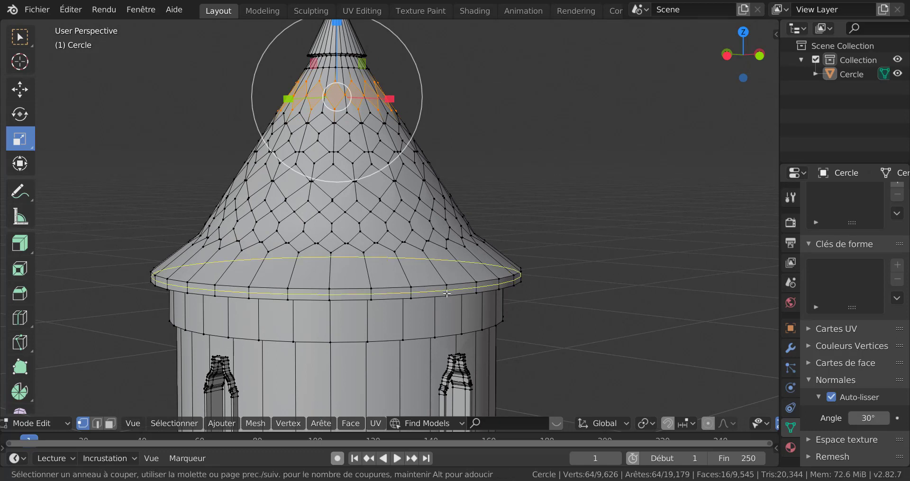
pyautogui.click(447, 294)
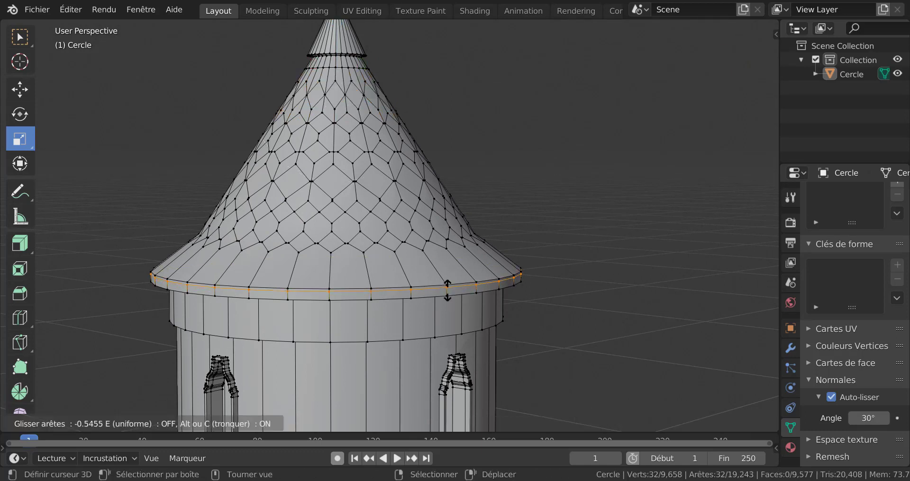
pyautogui.click(447, 290)
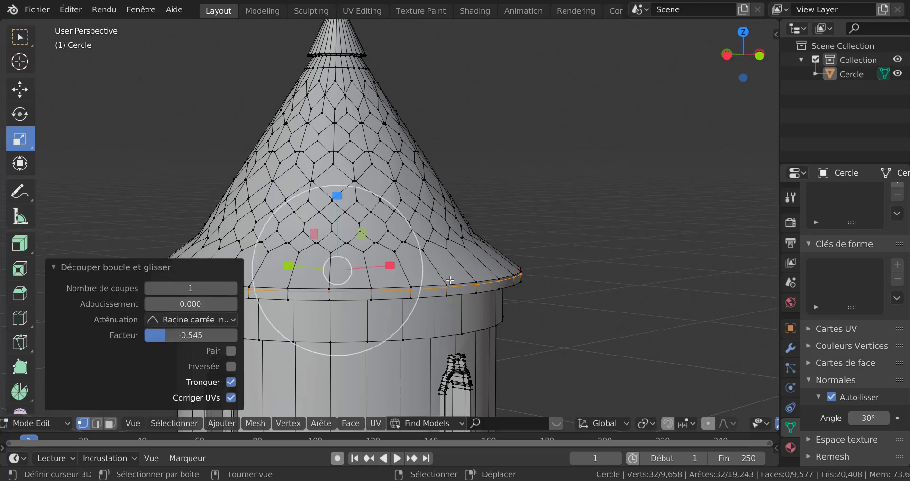
# - Select the upper edge loop of the eave rim and slide it up the flared skirt by a factor of about 0.815
pyautogui.keyDown('alt'); pyautogui.rightClick(449, 282); pyautogui.keyUp('alt')
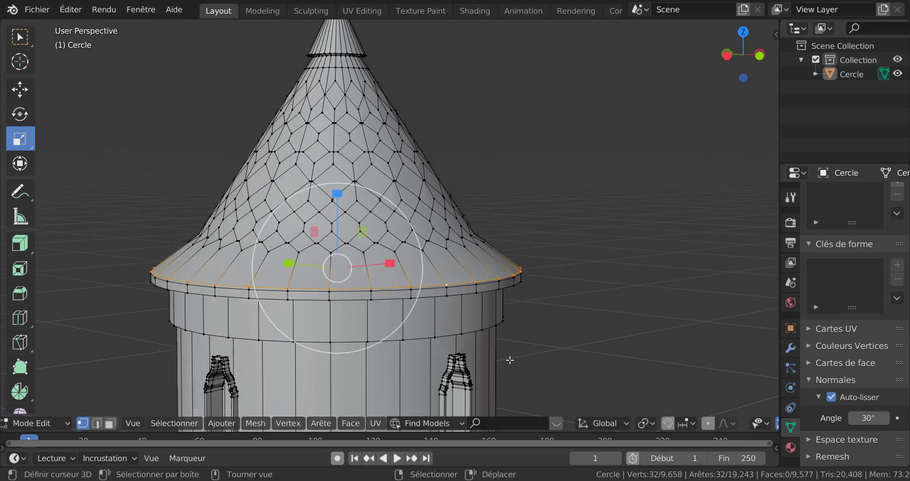
pyautogui.press('g')
pyautogui.press('g')
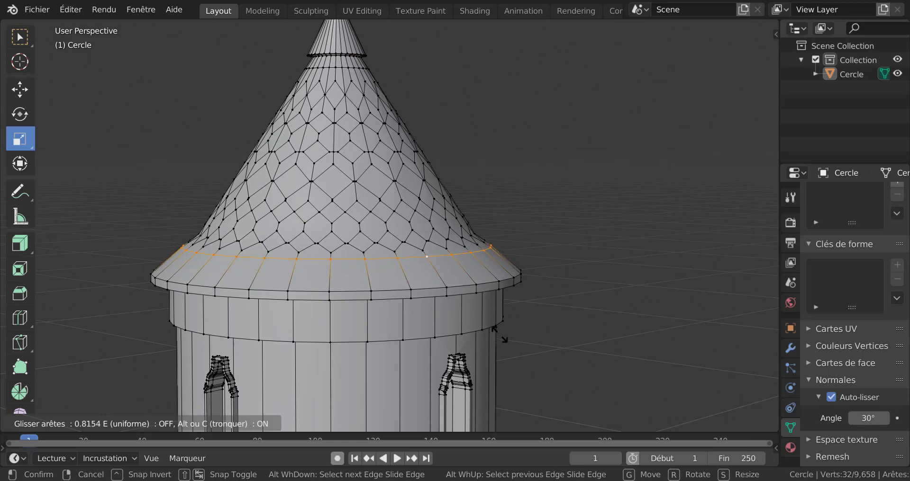
pyautogui.click(498, 335)
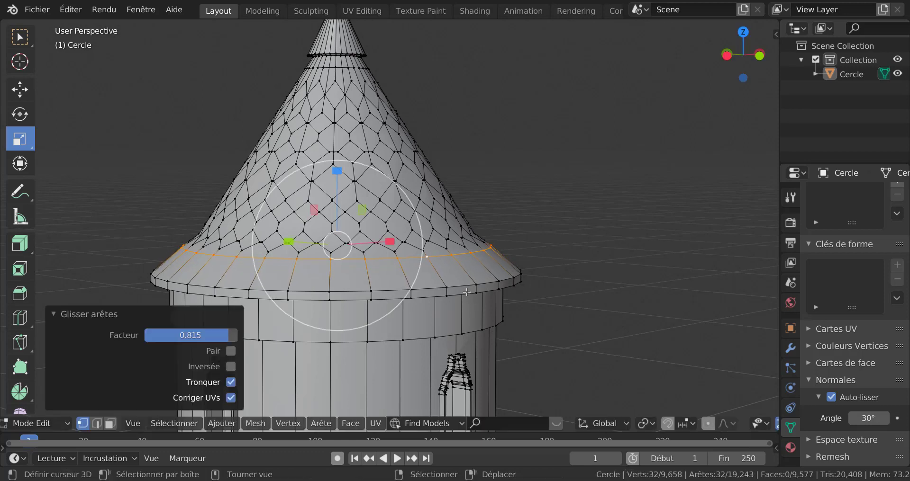
# - Add one centred edge loop to the flared band between the lowest diamonds and the eave rim
pyautogui.hotkey('ctrl', 'r')
pyautogui.click(463, 266)
pyautogui.rightClick(447, 271)
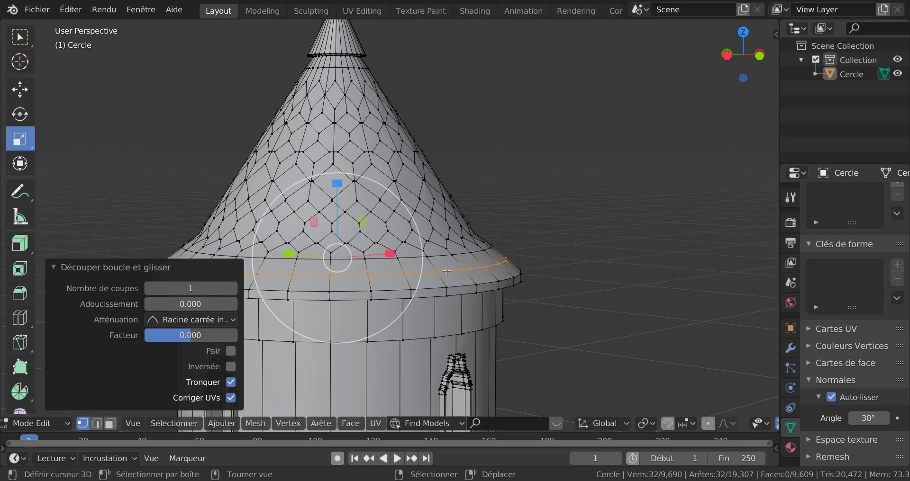
# - Bevel all vertices of the eave band's middle loop by 0.0127 m, vertex-only with 1 segment, to form a bottom diamond row
pyautogui.scroll(1, 443, 274)
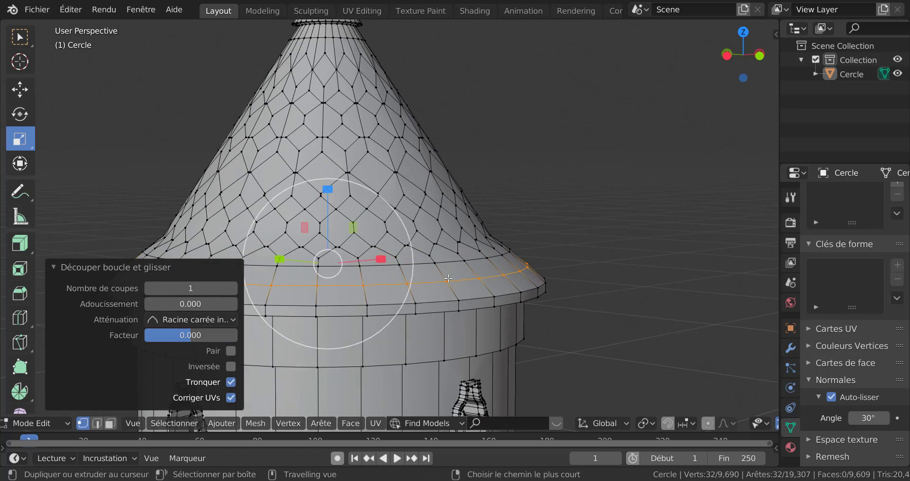
pyautogui.hotkey('ctrl', 'shift', 'b')
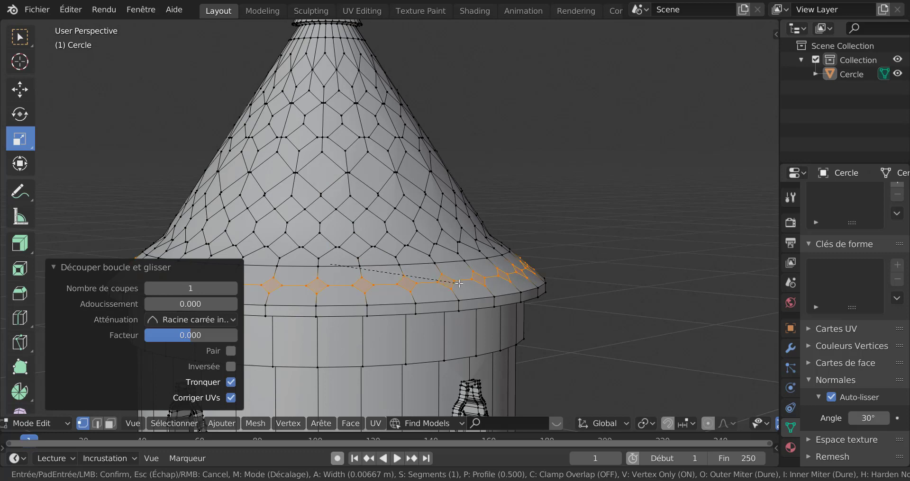
pyautogui.click(466, 291)
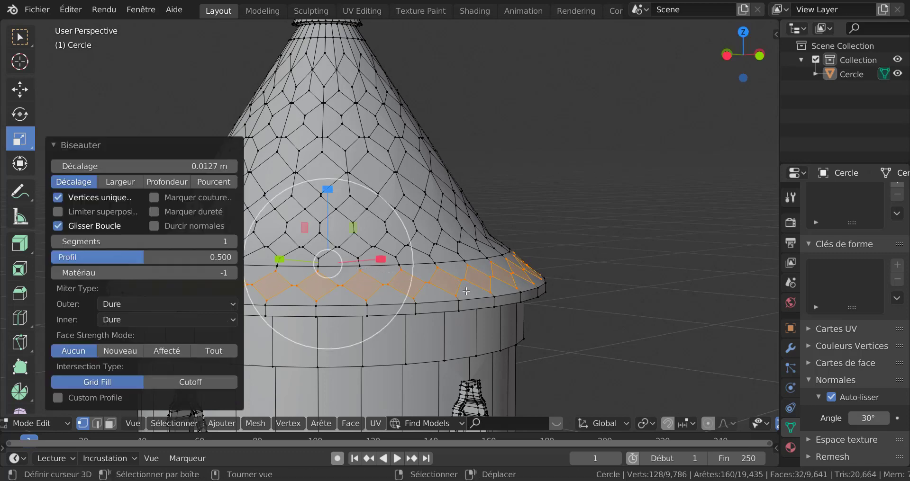
pyautogui.press('Tab')
pyautogui.scroll(-3, 468, 298)
pyautogui.press('Tab')
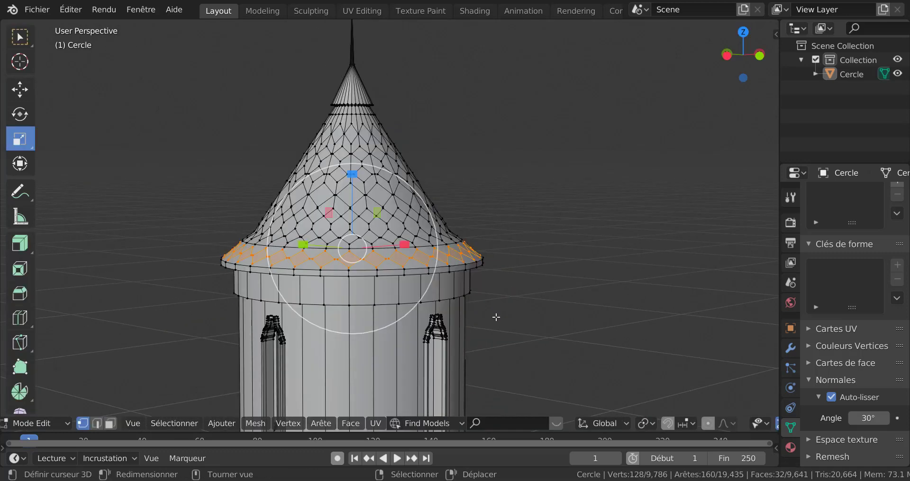
# - In front view with X-ray on, select the whole diamond-patterned part of the roof, including its hidden back, as faces
pyautogui.scroll(1, 496, 318)
pyautogui.press('KP_1')
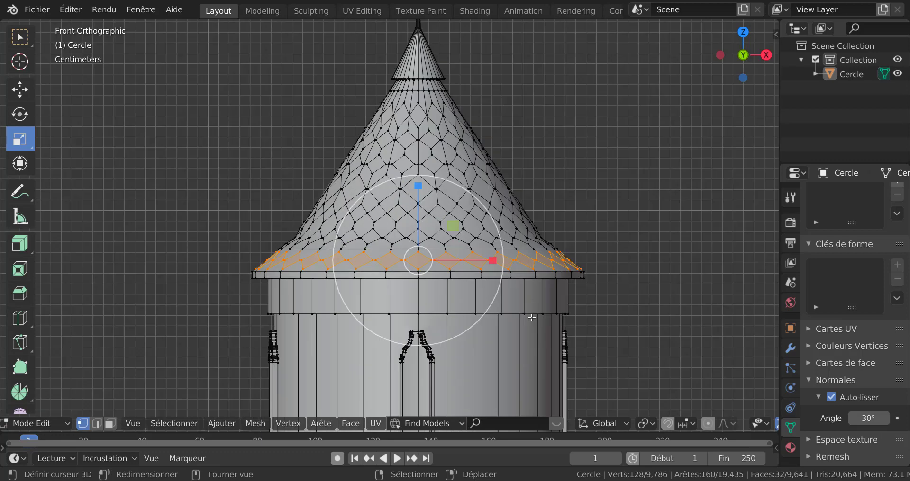
pyautogui.keyDown('shift'); pyautogui.moveTo(530, 308); pyautogui.dragTo(473, 303, button='middle'); pyautogui.keyUp('shift')
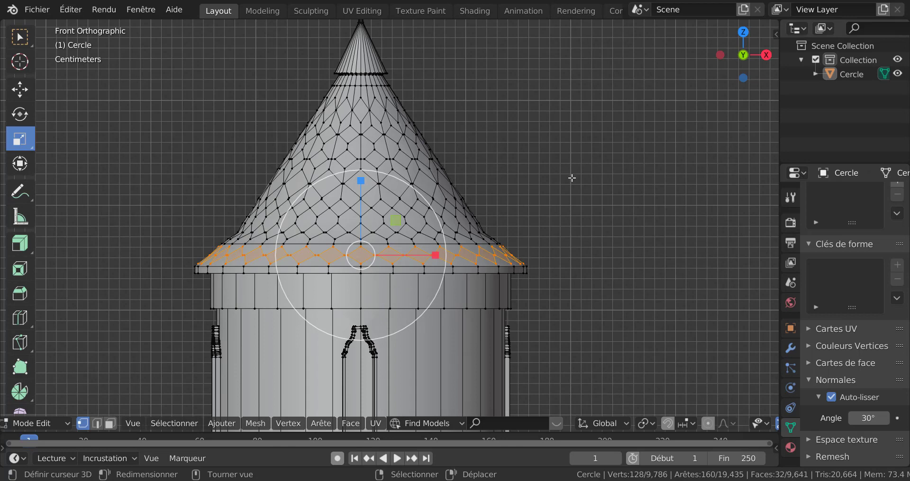
pyautogui.hotkey('alt', 'z')
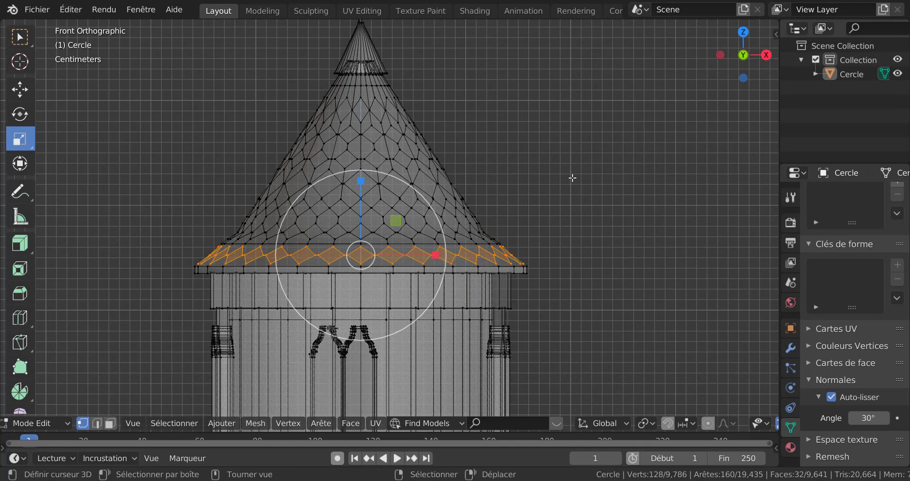
pyautogui.press('b')
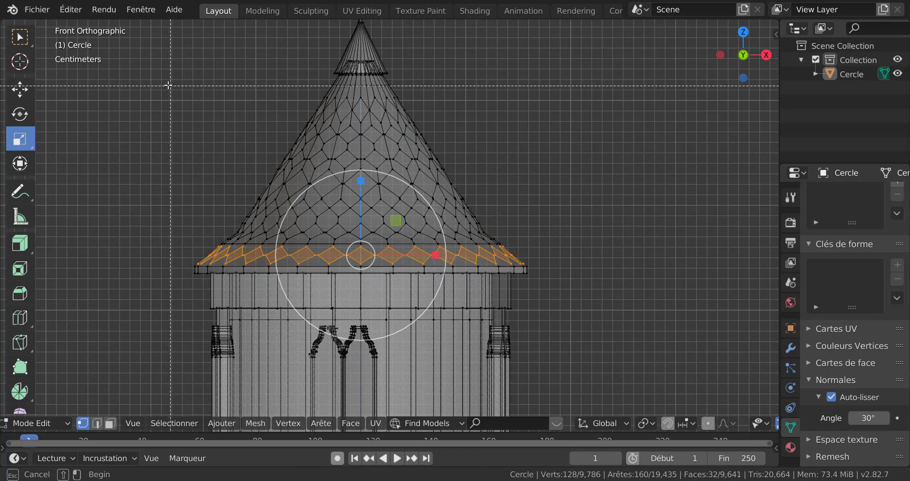
pyautogui.moveTo(160, 84); pyautogui.dragTo(593, 258)
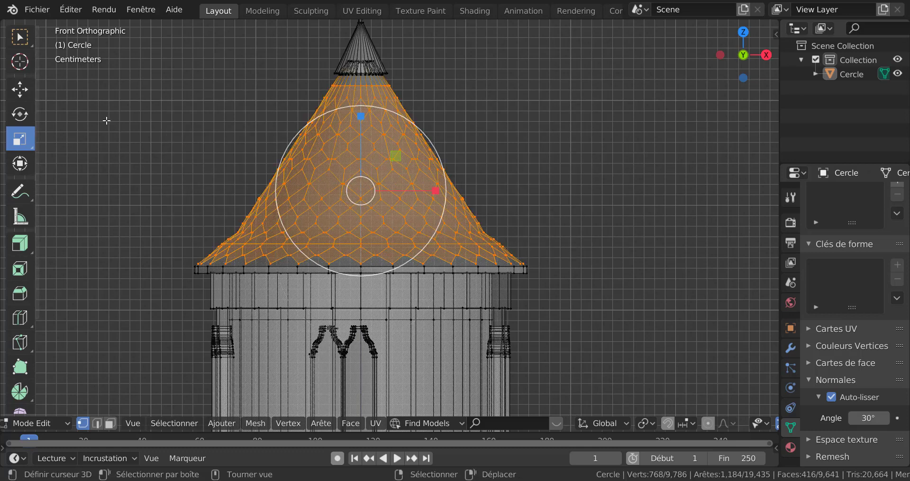
pyautogui.press('3')
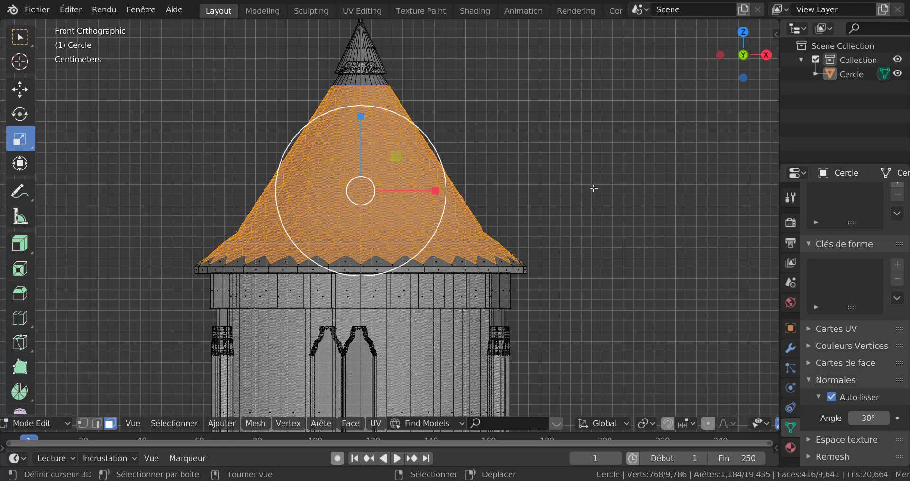
# - Inset the selected roof faces individually with a thickness of 0.00077 m
pyautogui.scroll(2, 635, 209)
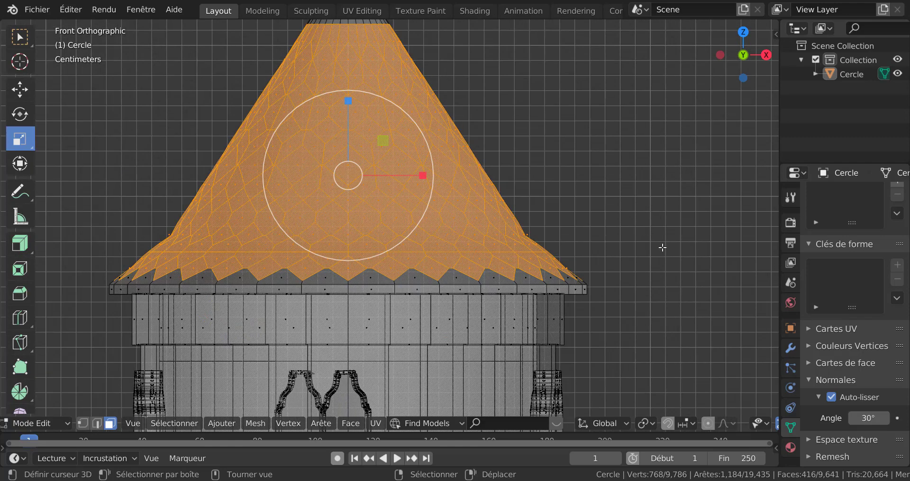
pyautogui.press('i')
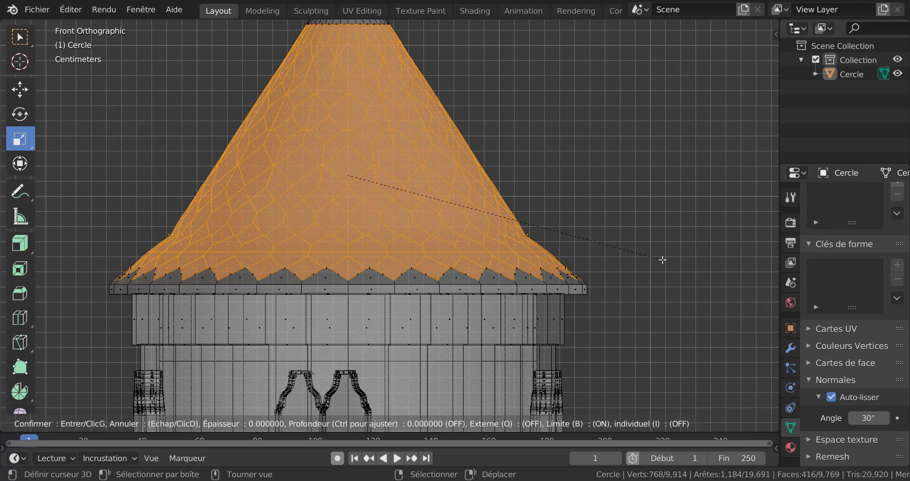
pyautogui.press('i')
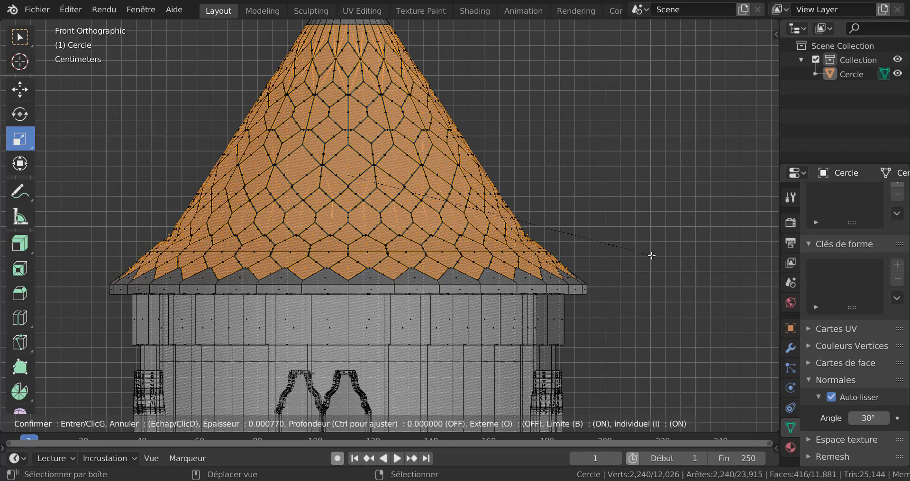
pyautogui.click(651, 256)
pyautogui.scroll(3, 394, 202)
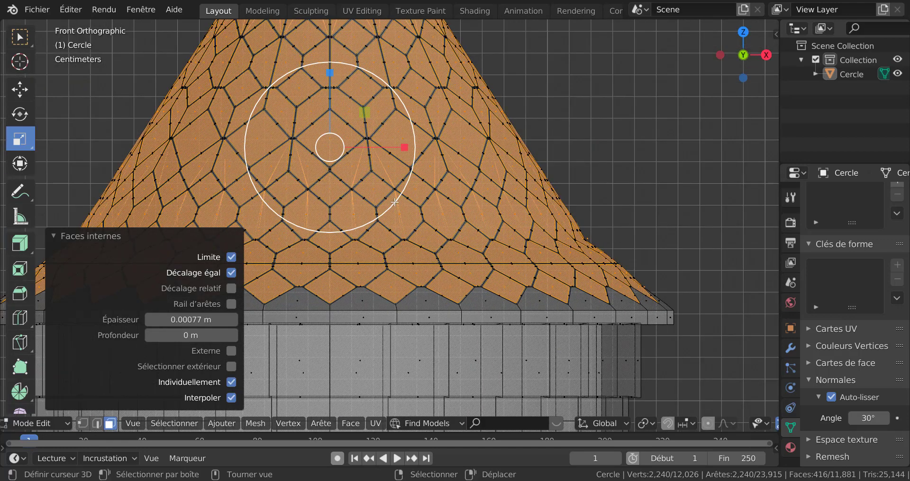
pyautogui.scroll(-2, 606, 161)
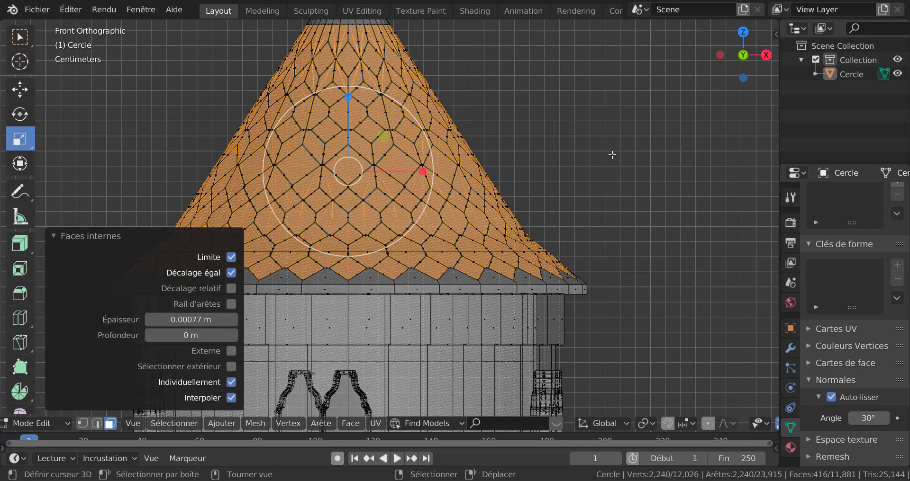
# - Extrude the inset roof tiles slightly along their local normals and return to Object Mode
pyautogui.click(22, 249)
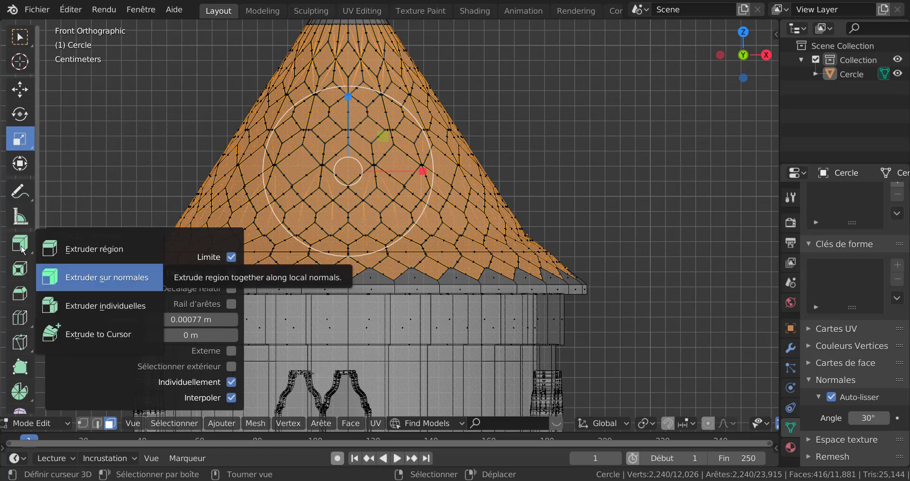
pyautogui.click(102, 278)
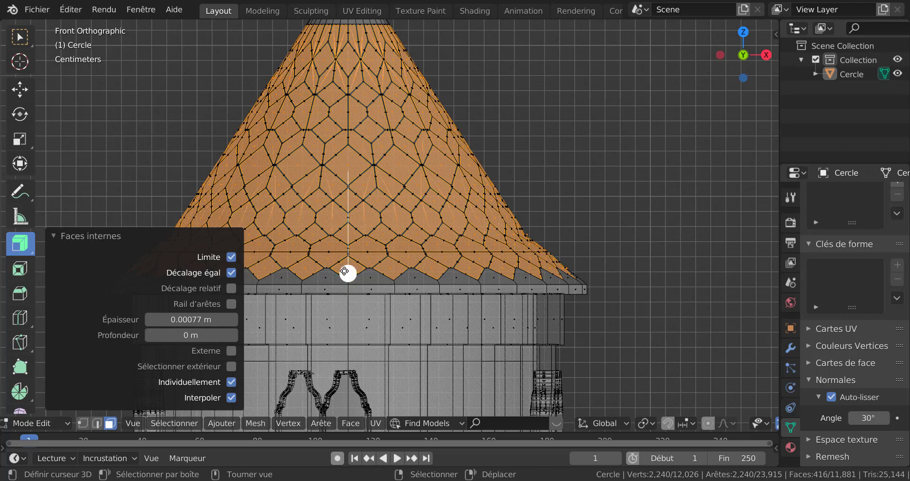
pyautogui.moveTo(347, 273); pyautogui.dragTo(342, 257)
pyautogui.press('Tab')
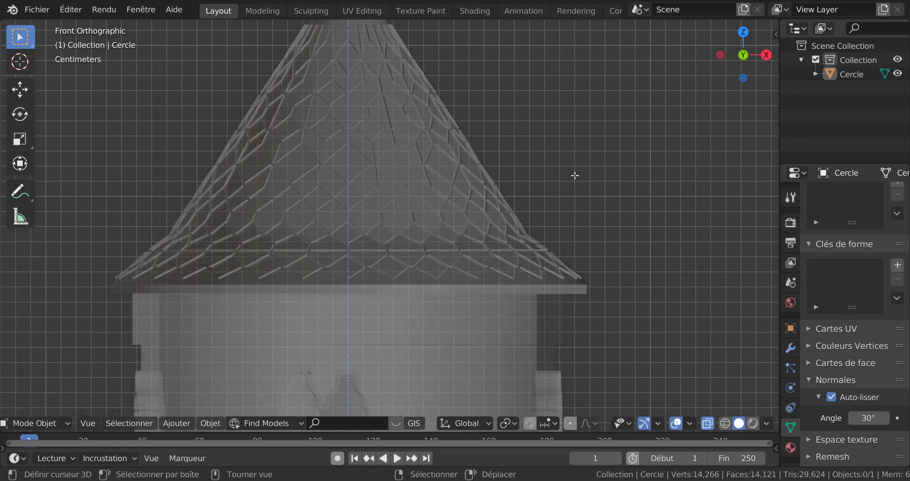
# - Switch the viewport to rendered shading and examine the tower and its tiled roof from the side and from below the eave
pyautogui.scroll(-6, 575, 176)
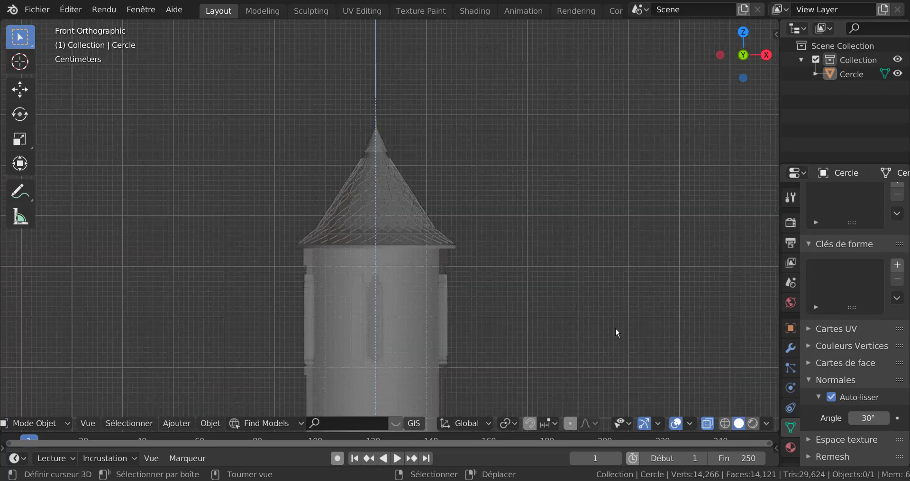
pyautogui.press('Tab')
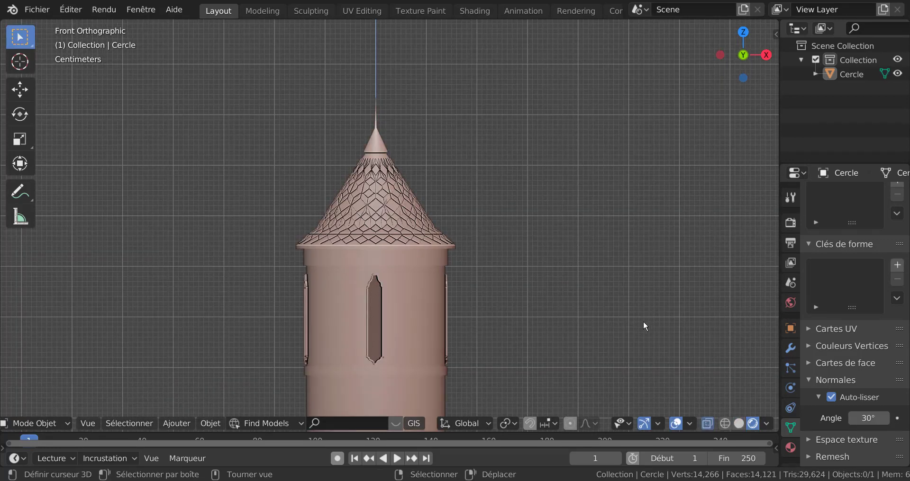
pyautogui.moveTo(638, 314); pyautogui.dragTo(561, 322, button='middle')
pyautogui.hotkey('alt', 'a')
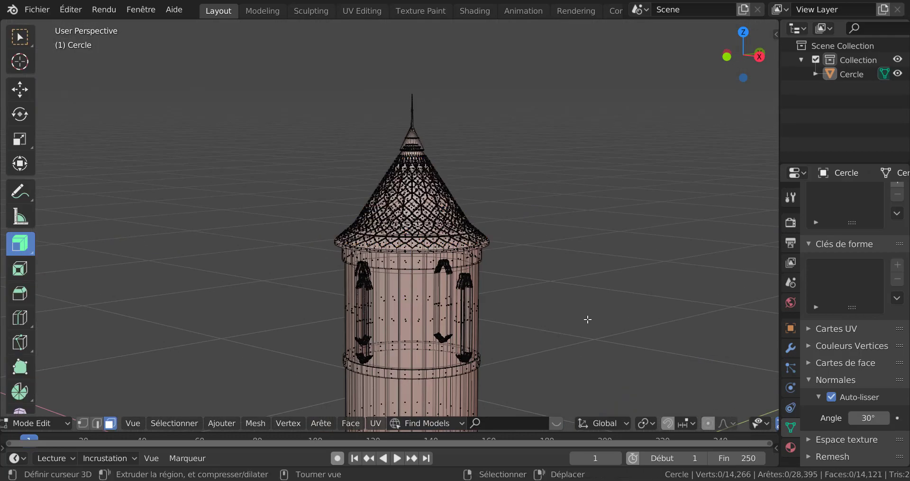
pyautogui.scroll(4, 593, 315)
pyautogui.press('Tab')
pyautogui.scroll(-4, 593, 316)
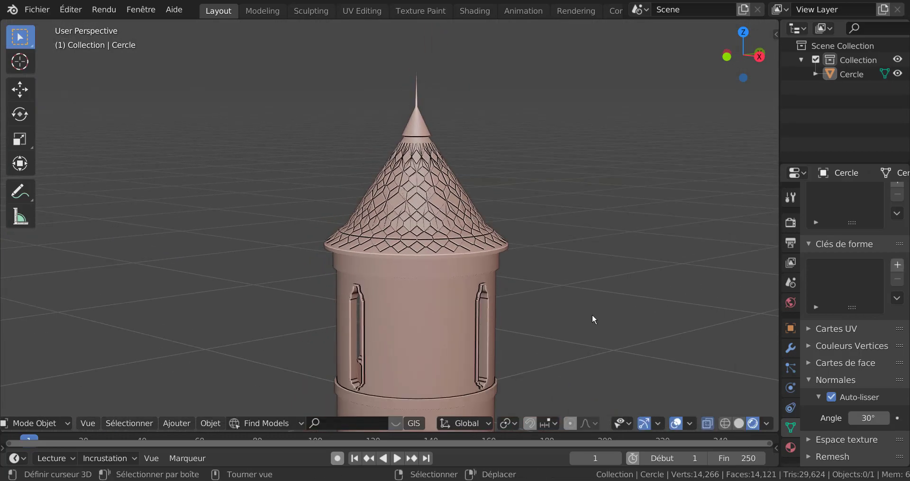
pyautogui.moveTo(573, 319); pyautogui.dragTo(524, 267, button='middle')
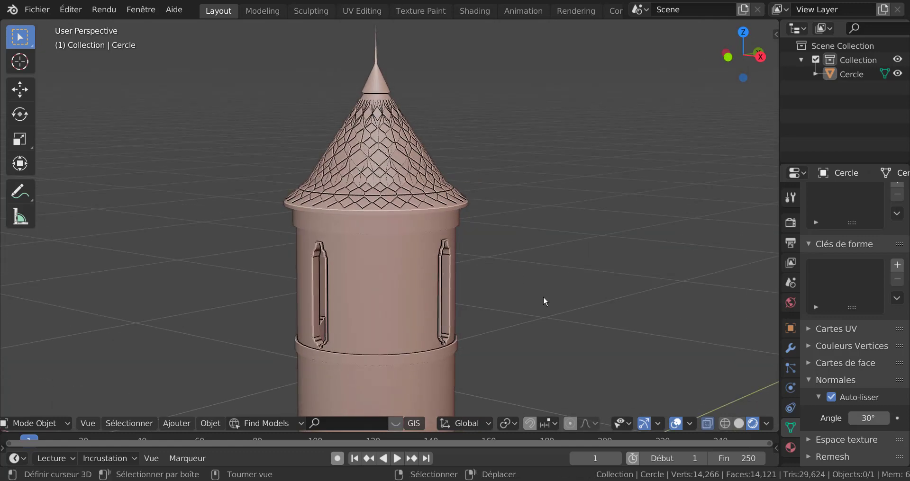
pyautogui.moveTo(543, 297); pyautogui.dragTo(550, 248, button='middle')
pyautogui.scroll(5, 512, 237)
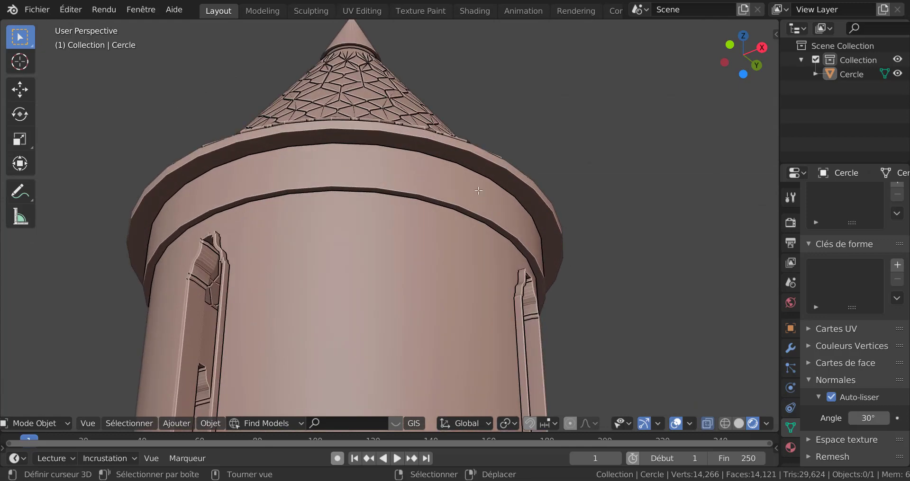
# - Select the tower object and set up Edit Mode with X-ray off and edge selection enabled
pyautogui.press('Tab')
pyautogui.press('Tab')
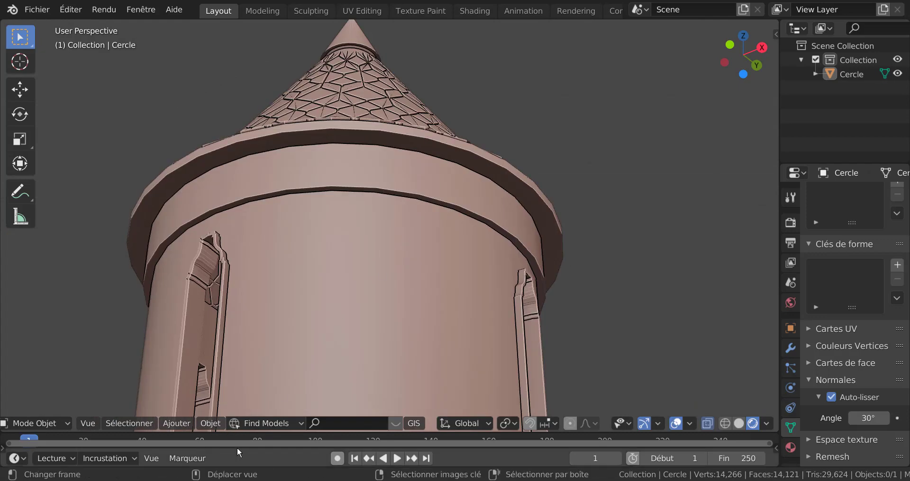
pyautogui.click(176, 424)
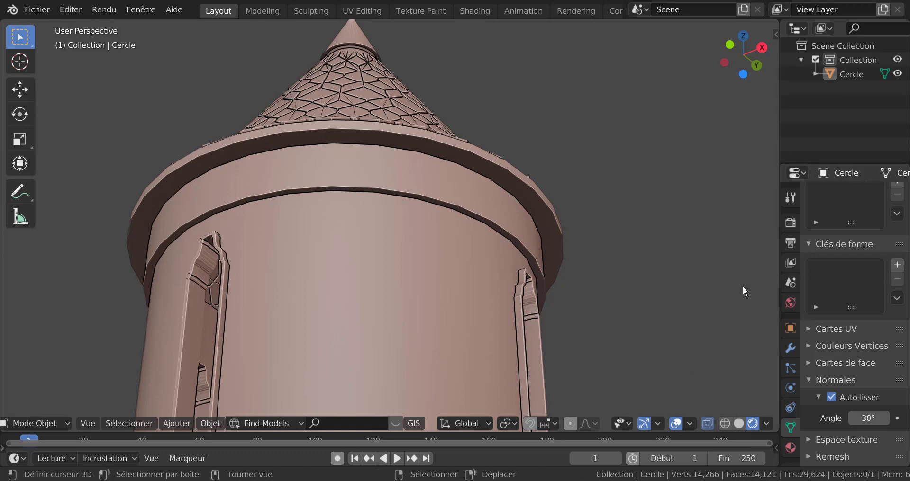
pyautogui.click(429, 155)
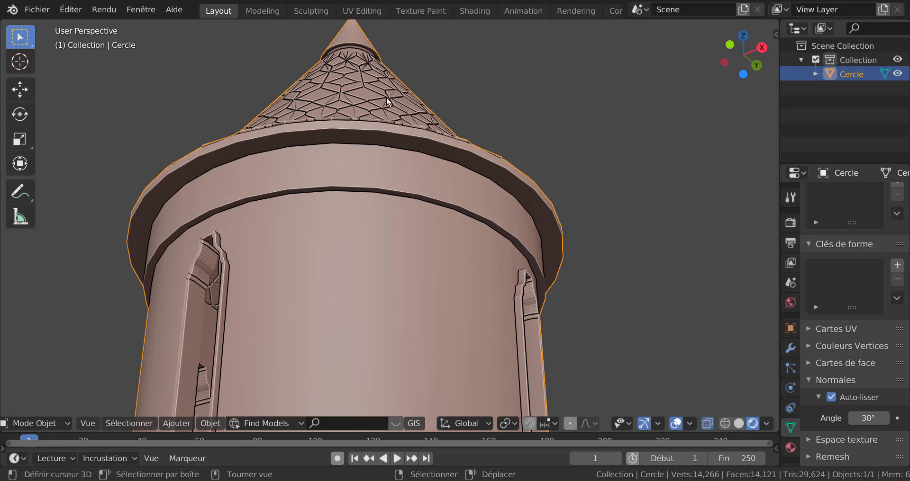
pyautogui.press('Tab')
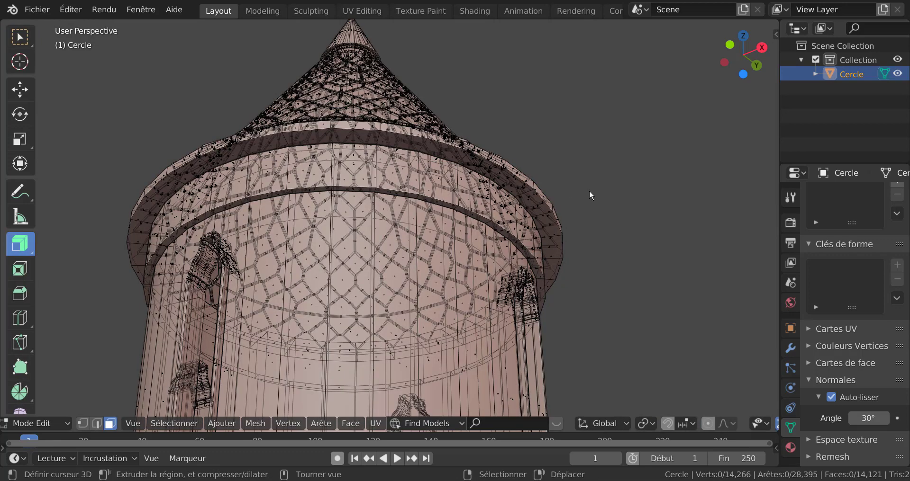
pyautogui.press('Tab')
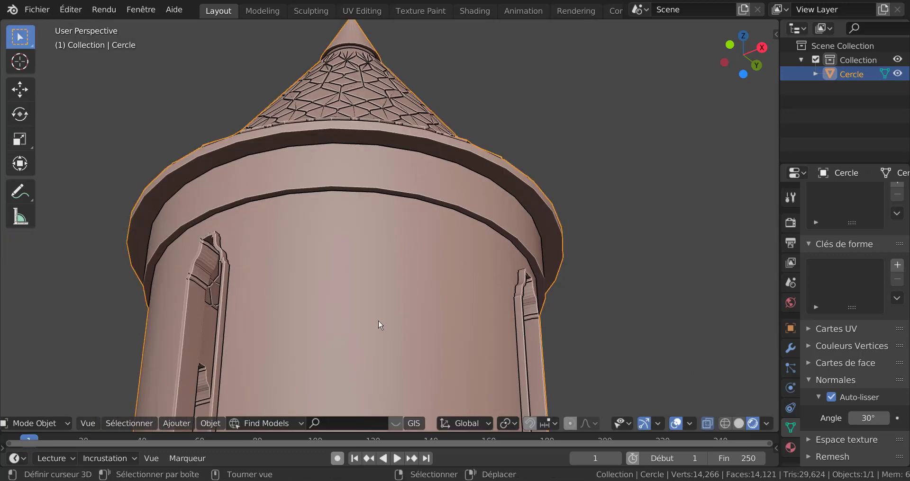
pyautogui.press('Tab')
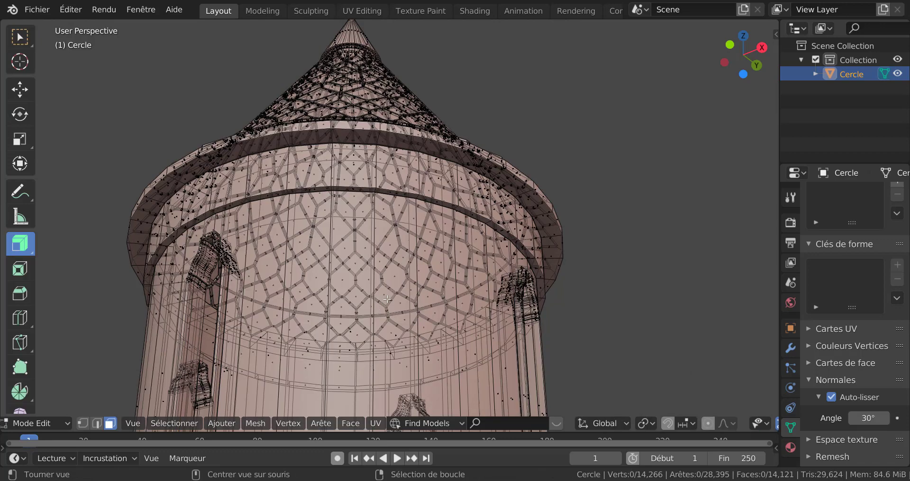
pyautogui.hotkey('alt', 'z')
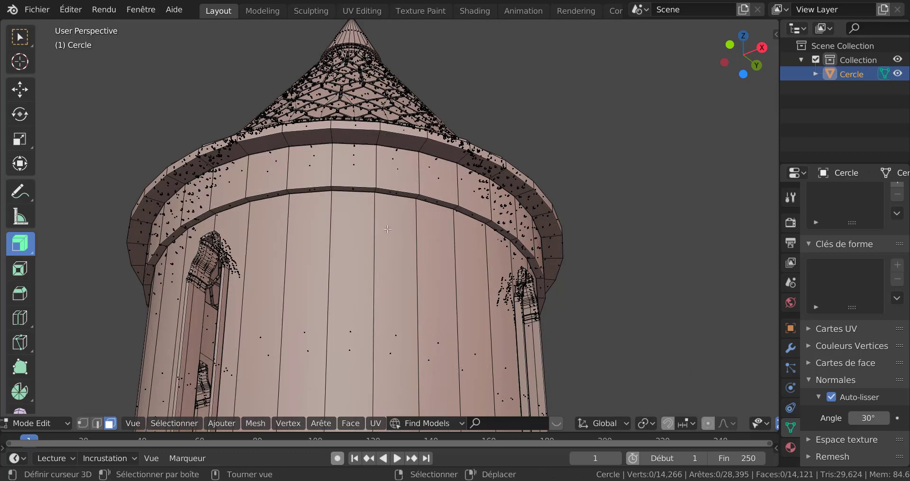
pyautogui.press('2')
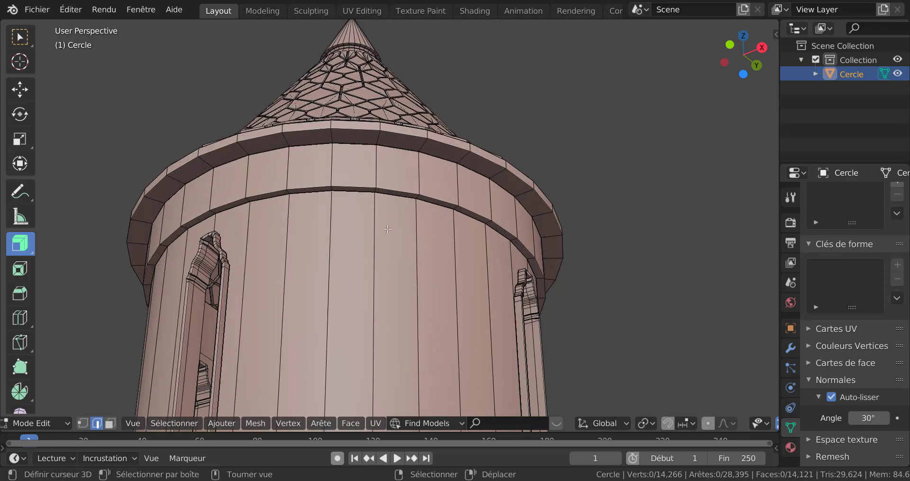
# - Try to detach the roof by ripping the edge loop beneath the eave in place, checking with a linked selection from a roof edge
pyautogui.keyDown('alt'); pyautogui.click(400, 151); pyautogui.keyUp('alt')
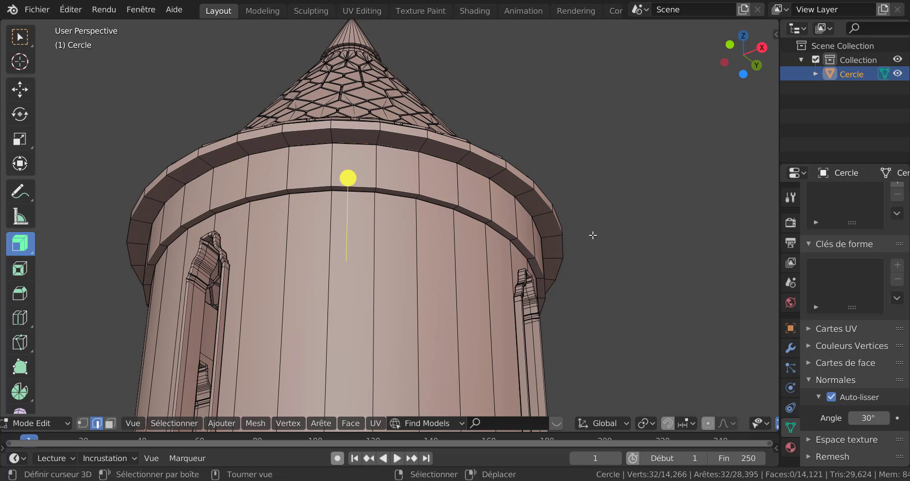
pyautogui.press('v')
pyautogui.rightClick(665, 257)
pyautogui.rightClick(407, 108)
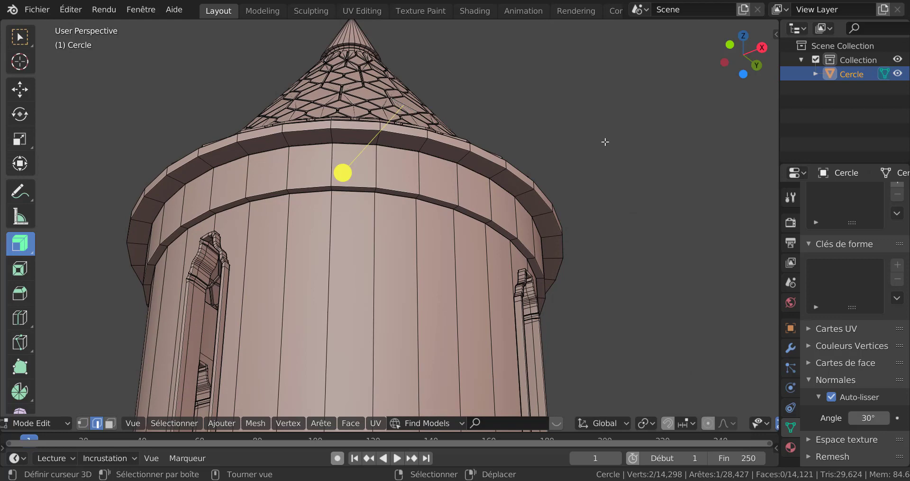
pyautogui.hotkey('ctrl', 'l')
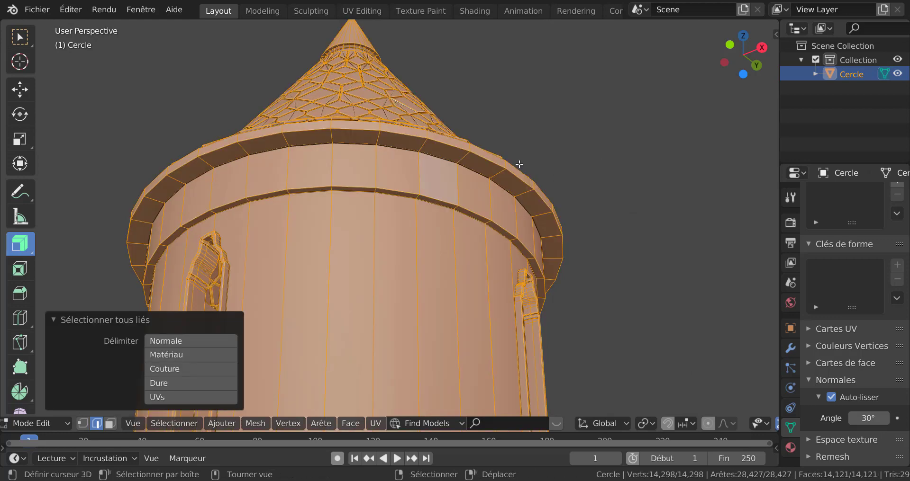
# - Select the lower outer edge loop of the roof's eave
pyautogui.scroll(2, 519, 164)
pyautogui.rightClick(465, 123)
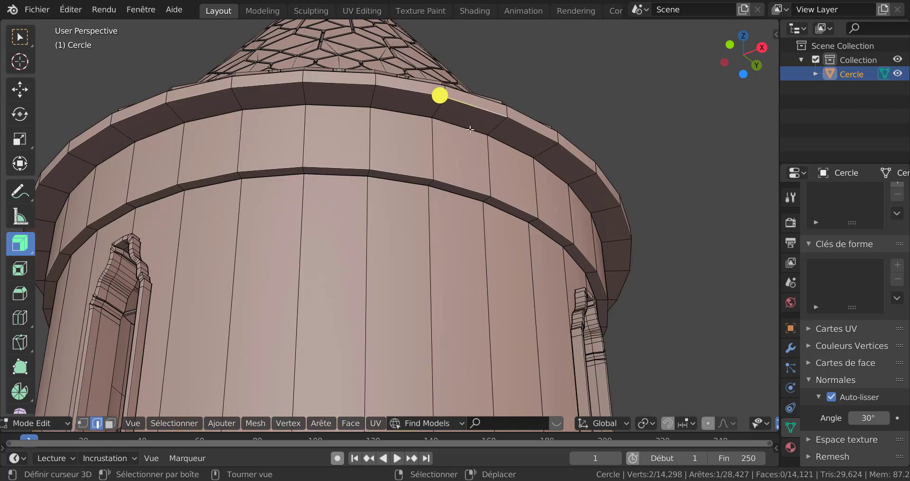
pyautogui.keyDown('alt'); pyautogui.rightClick(494, 127); pyautogui.keyUp('alt')
pyautogui.keyDown('alt'); pyautogui.rightClick(440, 108); pyautogui.keyUp('alt')
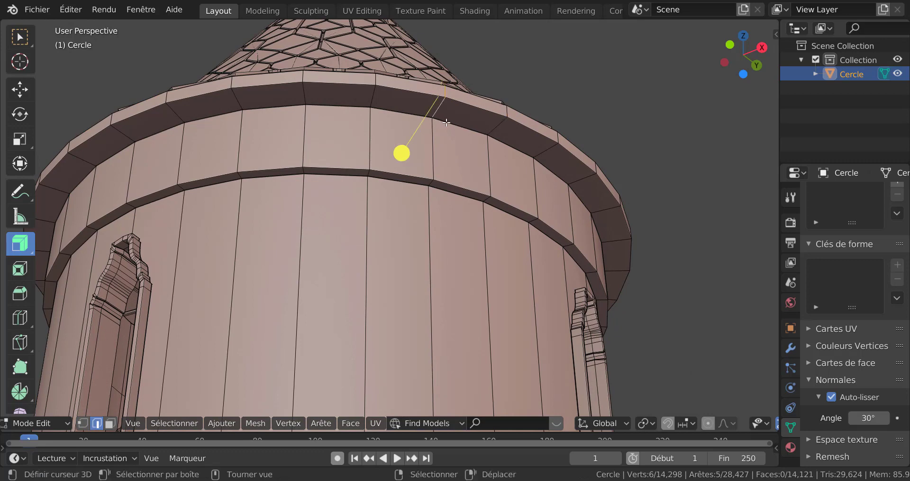
pyautogui.scroll(1, 446, 123)
pyautogui.keyDown('alt'); pyautogui.rightClick(413, 87); pyautogui.keyUp('alt')
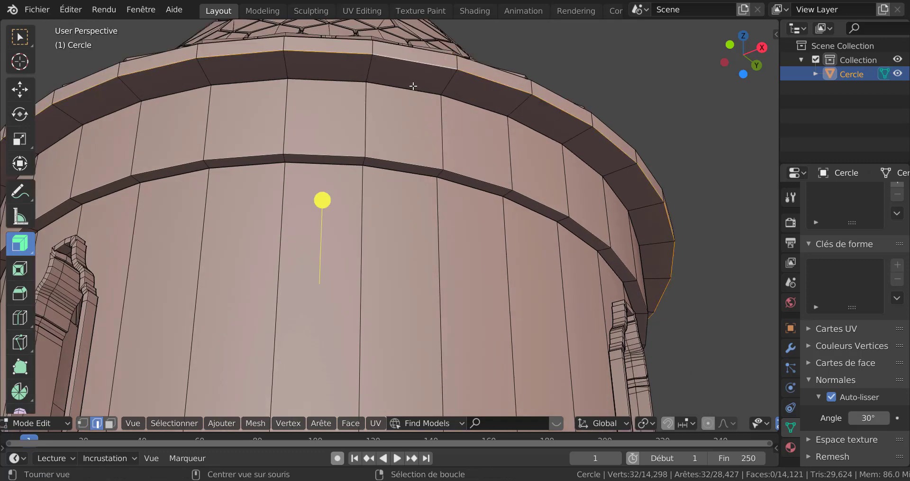
pyautogui.scroll(-2, 414, 123)
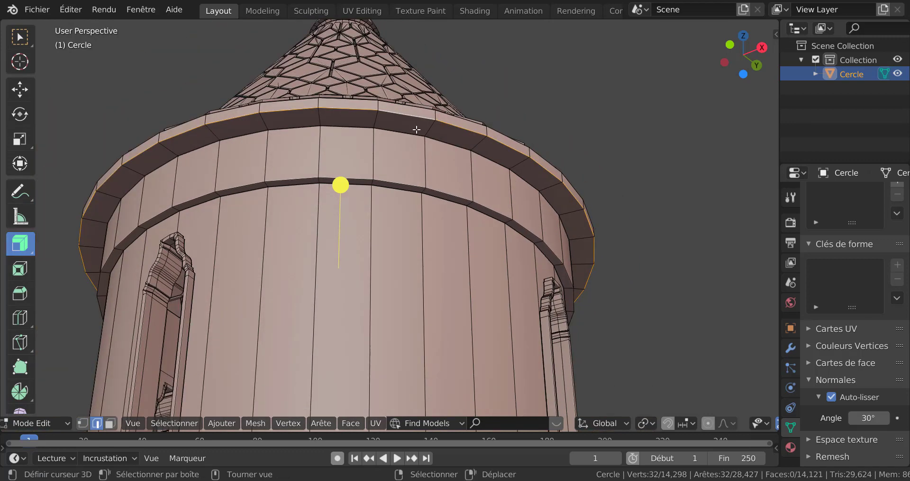
# - Try moving a single eave edge, cancel the move, and check the roof's separation by selecting all linked geometry
pyautogui.click(416, 121)
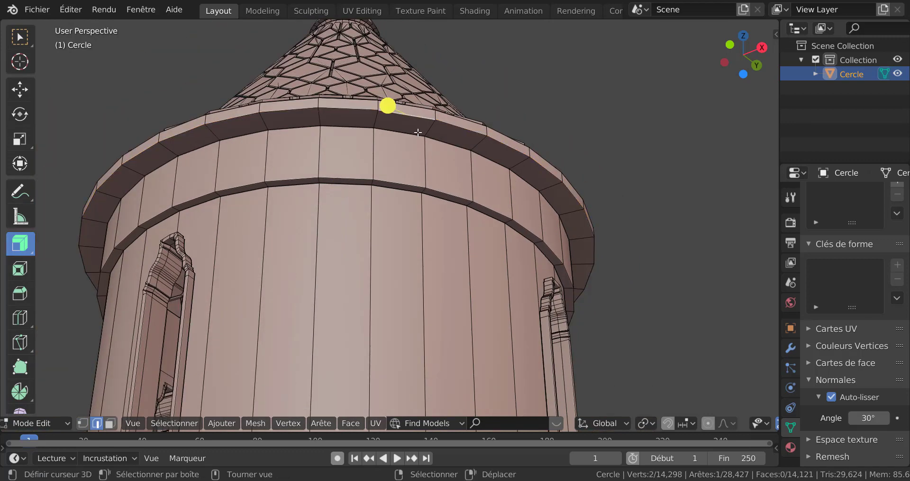
pyautogui.press('g')
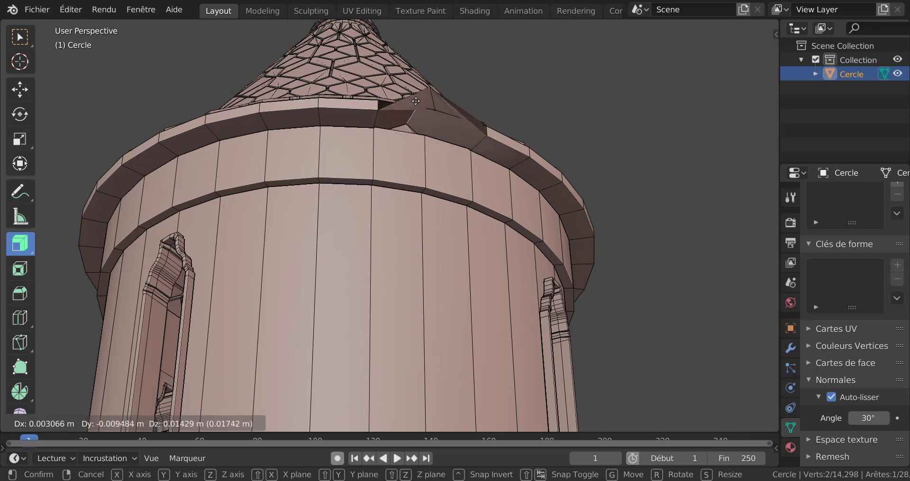
pyautogui.rightClick(422, 99)
pyautogui.moveTo(430, 134); pyautogui.dragTo(426, 157, button='middle')
pyautogui.rightClick(419, 115)
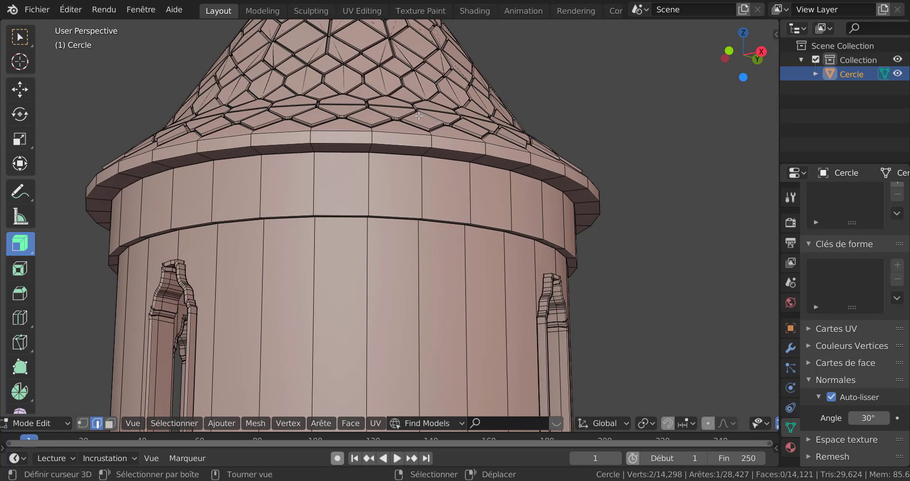
pyautogui.hotkey('ctrl', 'l')
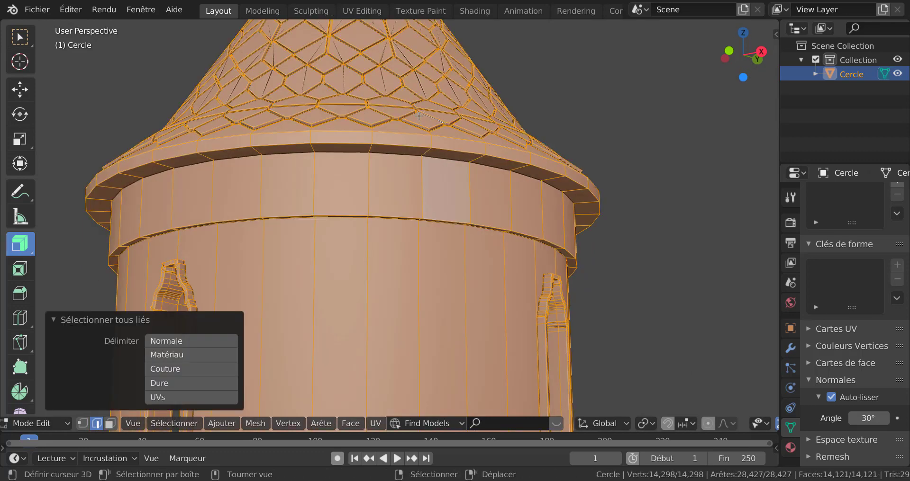
pyautogui.scroll(2, 422, 116)
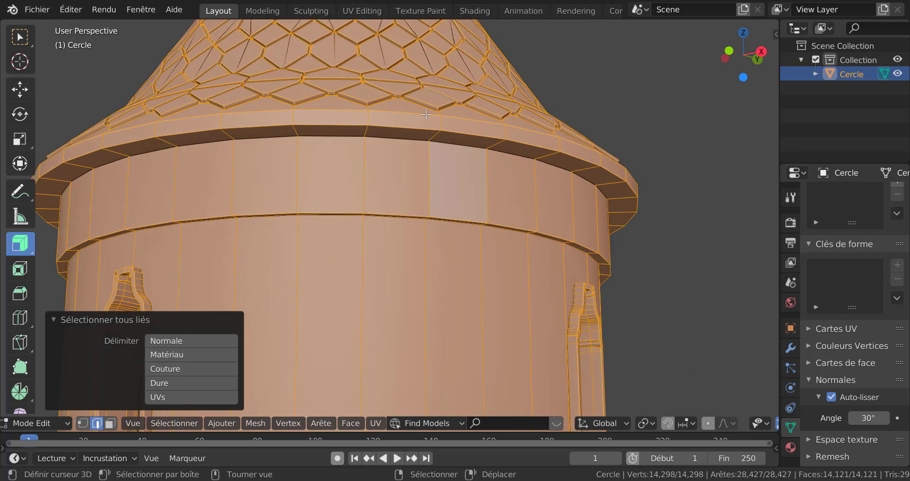
# - Add one edge loop around the underside of the eave, slid close to the wall
pyautogui.keyDown('alt'); pyautogui.click(459, 131); pyautogui.keyUp('alt')
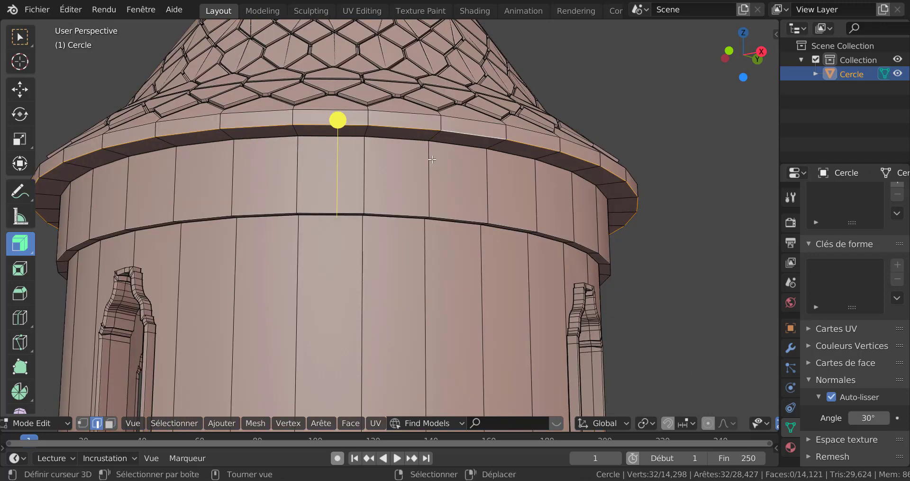
pyautogui.moveTo(431, 160); pyautogui.dragTo(429, 142, button='middle')
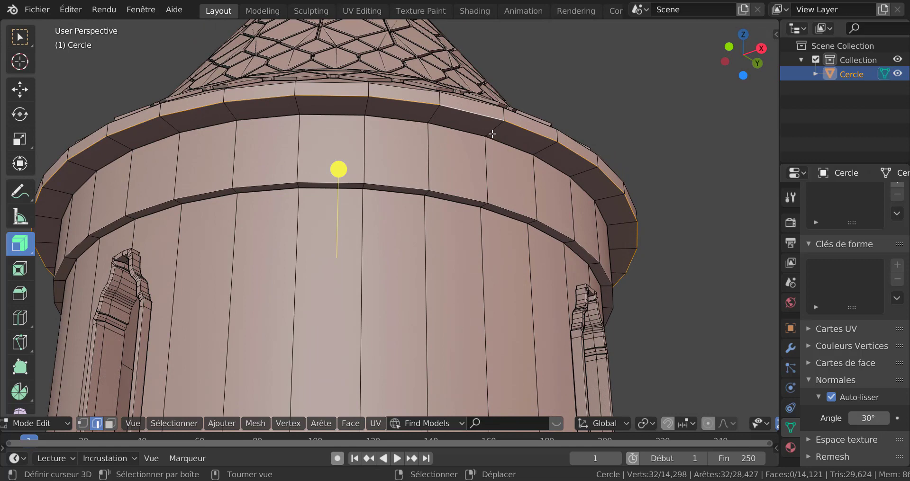
pyautogui.hotkey('ctrl', 'r')
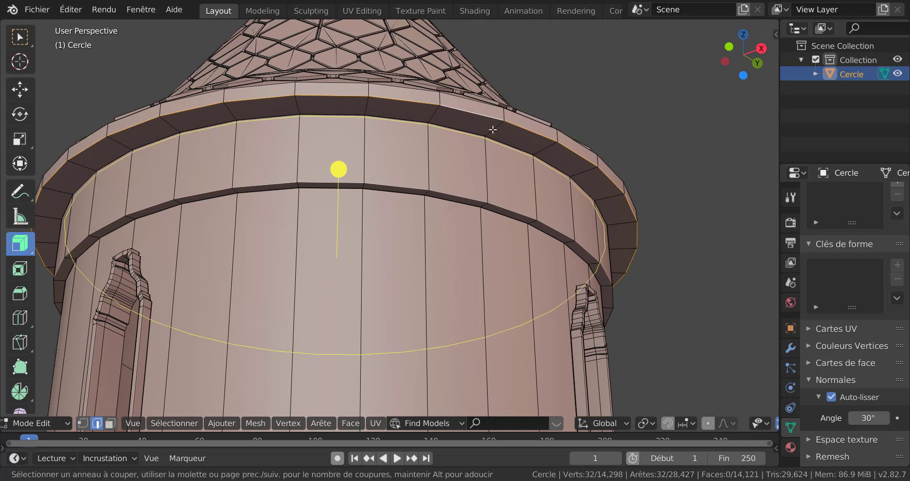
pyautogui.click(493, 129)
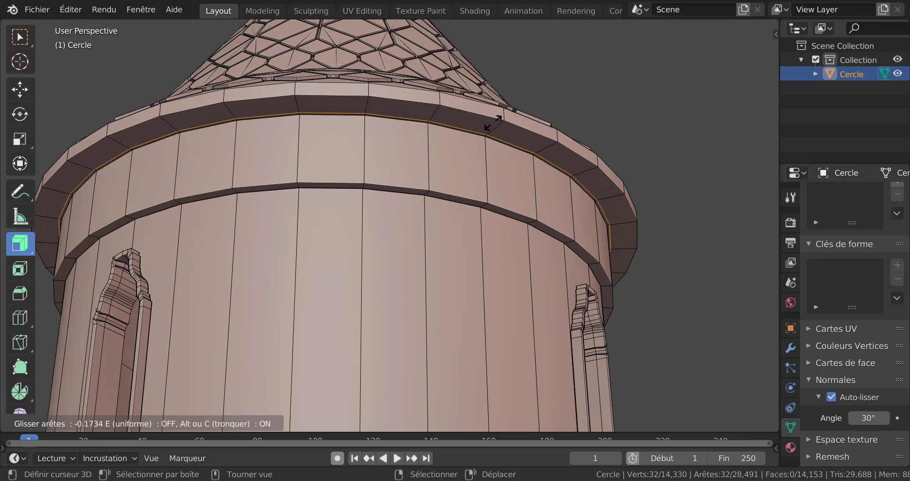
pyautogui.click(492, 123)
# - Rip the new underside loop without moving it and select all geometry linked to the eave so the whole roof is selected
pyautogui.press('v')
pyautogui.rightClick(489, 153)
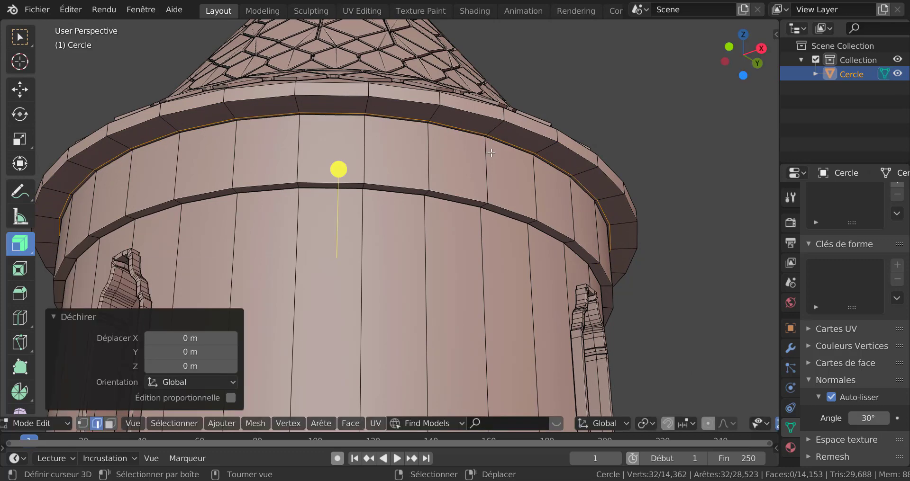
pyautogui.rightClick(491, 131)
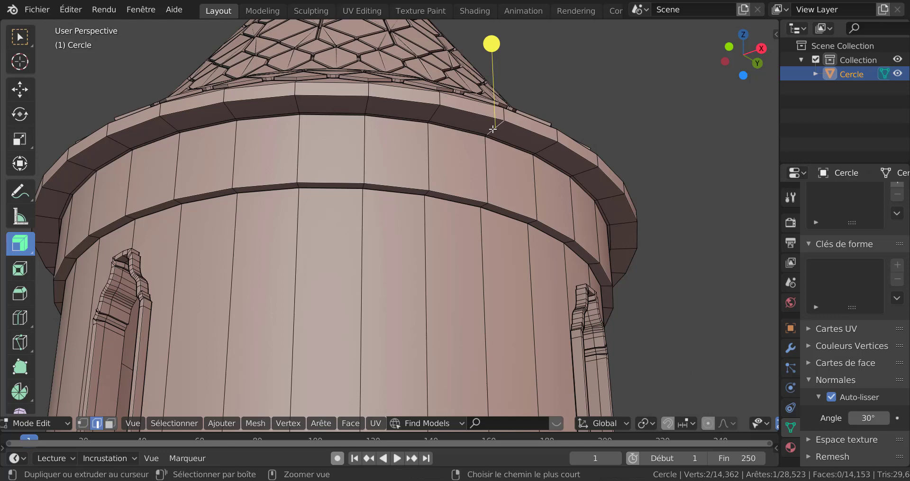
pyautogui.hotkey('ctrl', 'l')
pyautogui.scroll(-5, 493, 129)
pyautogui.moveTo(492, 129); pyautogui.dragTo(535, 191, button='middle')
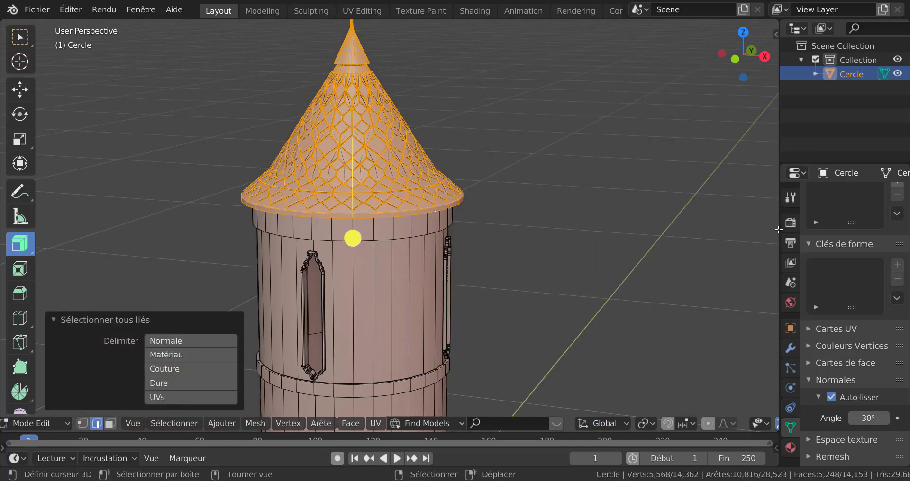
# - Widen the properties area and set the Workbench render colour mode to Matériau
pyautogui.moveTo(779, 227); pyautogui.dragTo(639, 236)
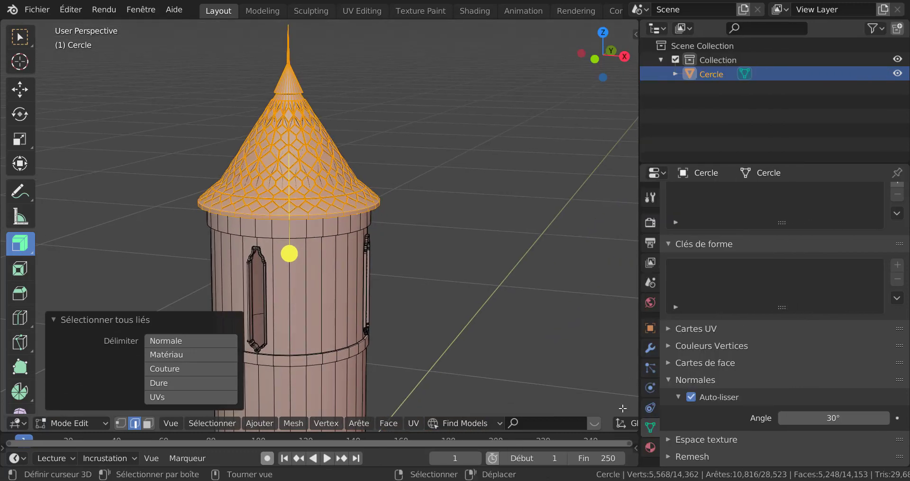
pyautogui.click(650, 221)
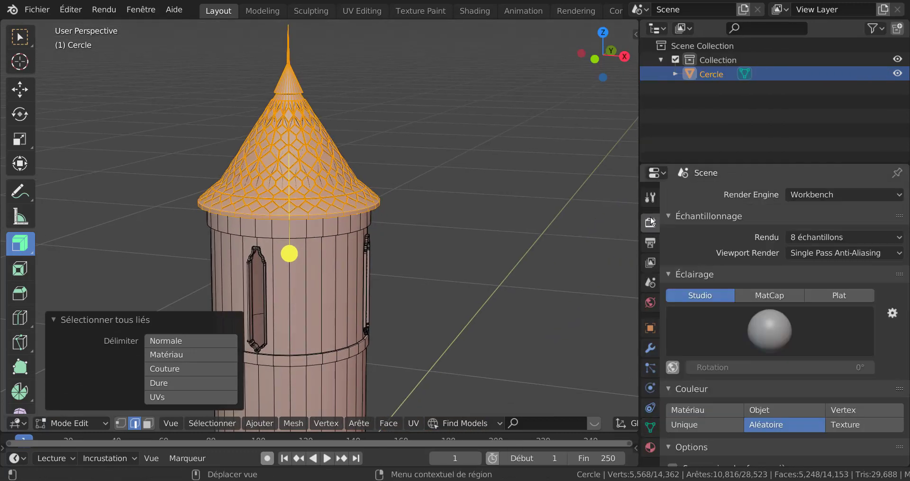
pyautogui.click(680, 323)
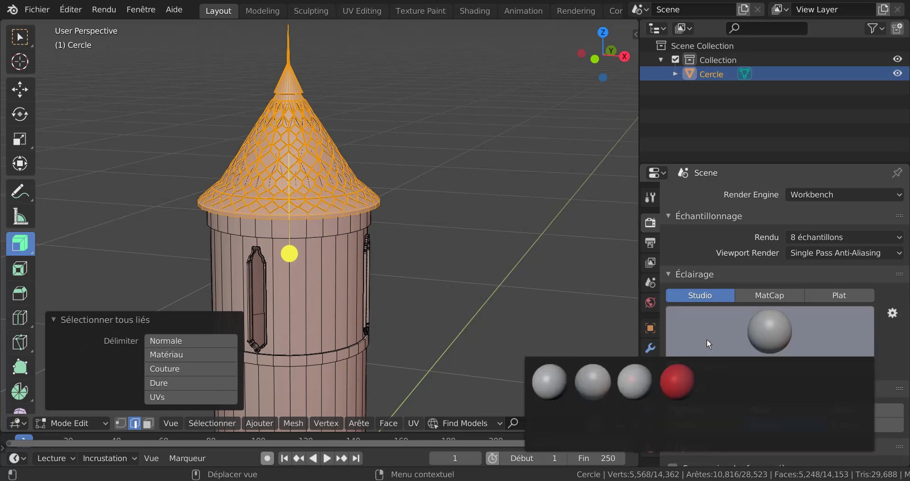
pyautogui.scroll(-1, 692, 301)
pyautogui.scroll(-2, 693, 298)
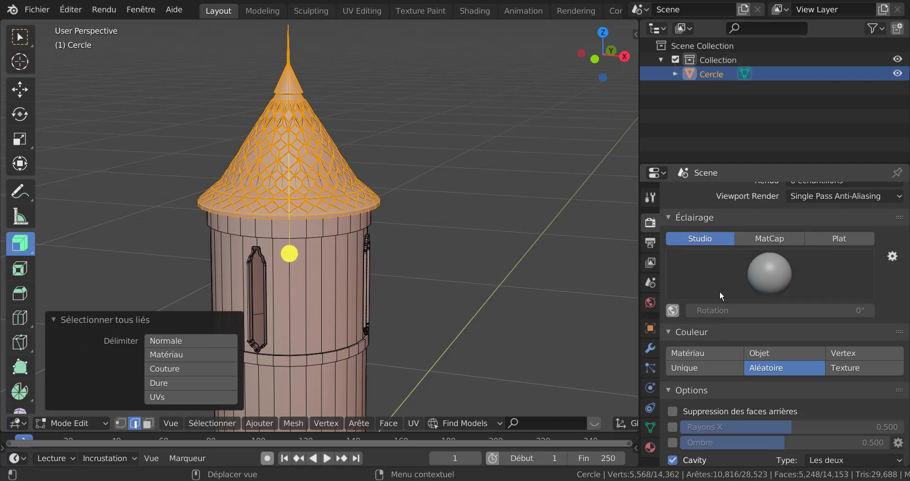
pyautogui.click(768, 277)
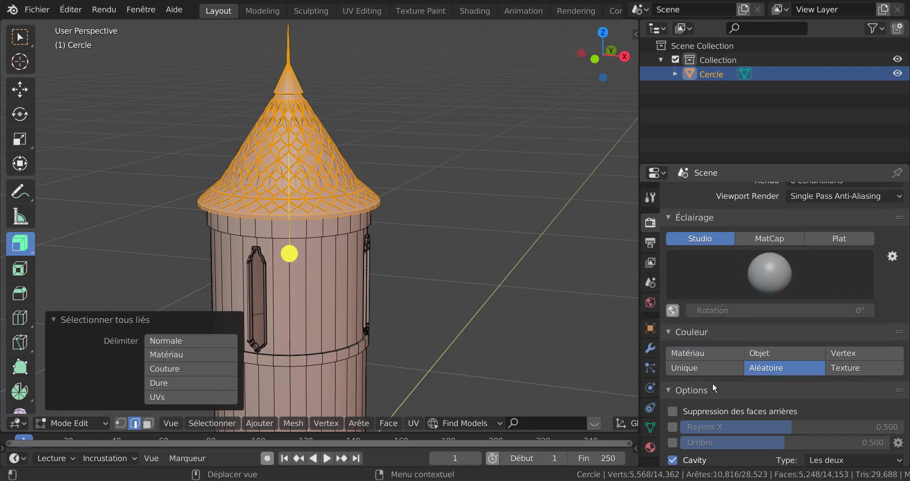
pyautogui.click(697, 354)
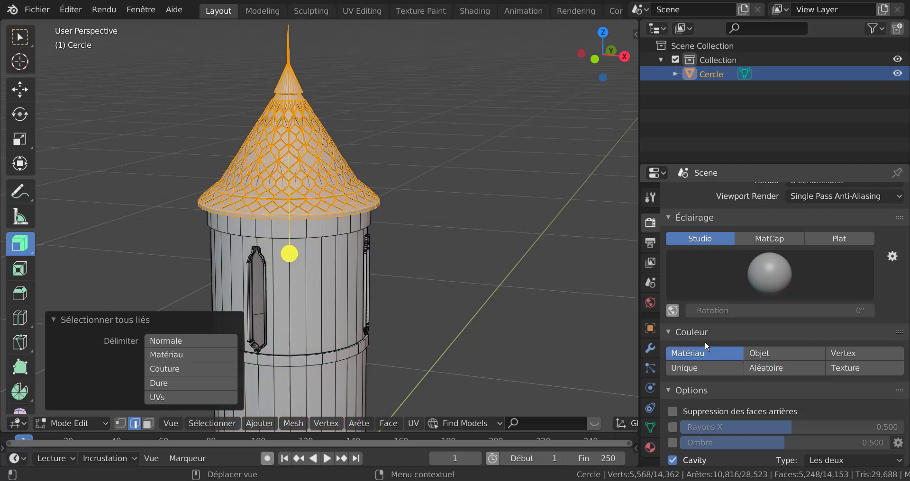
# - Enable Ombre shadows in the Workbench display options and look through the remaining render settings
pyautogui.scroll(-6, 704, 341)
pyautogui.click(672, 292)
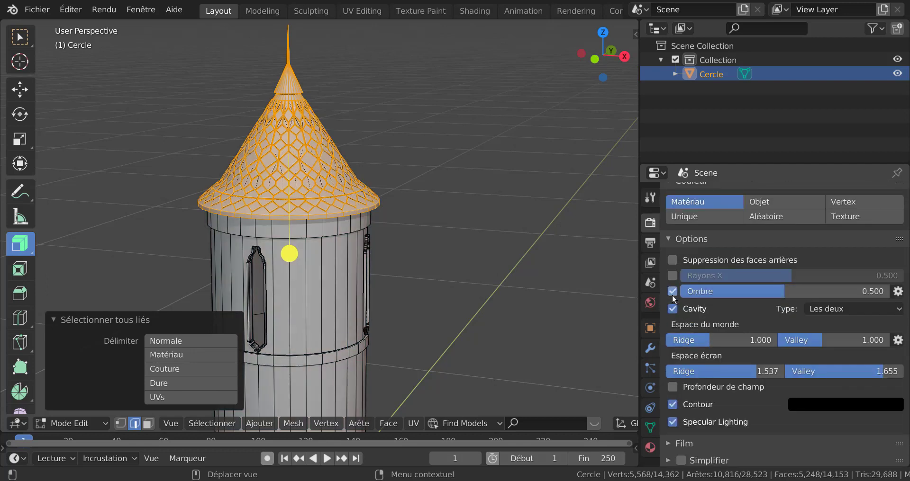
pyautogui.scroll(-4, 716, 429)
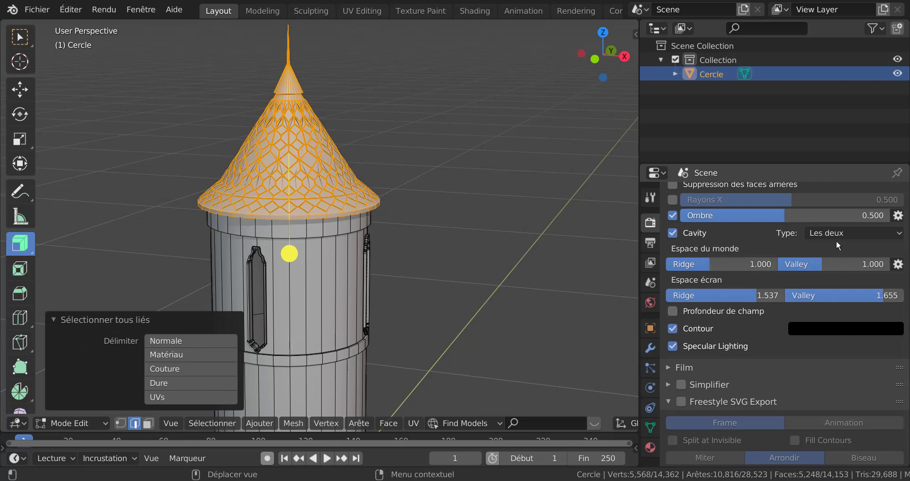
pyautogui.scroll(5, 800, 287)
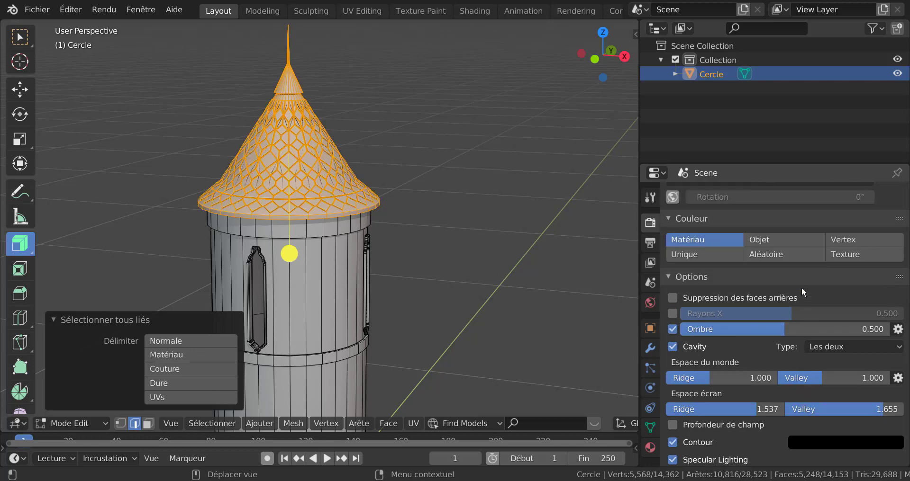
pyautogui.scroll(5, 801, 289)
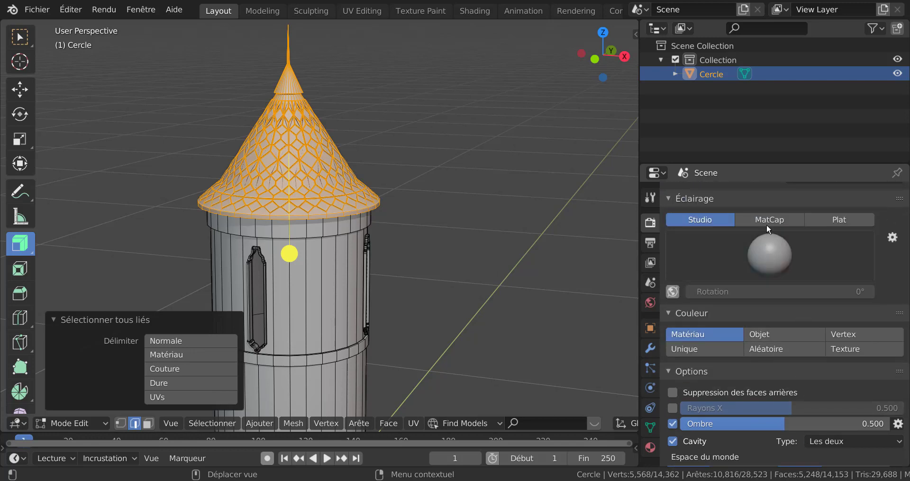
pyautogui.scroll(-10, 762, 196)
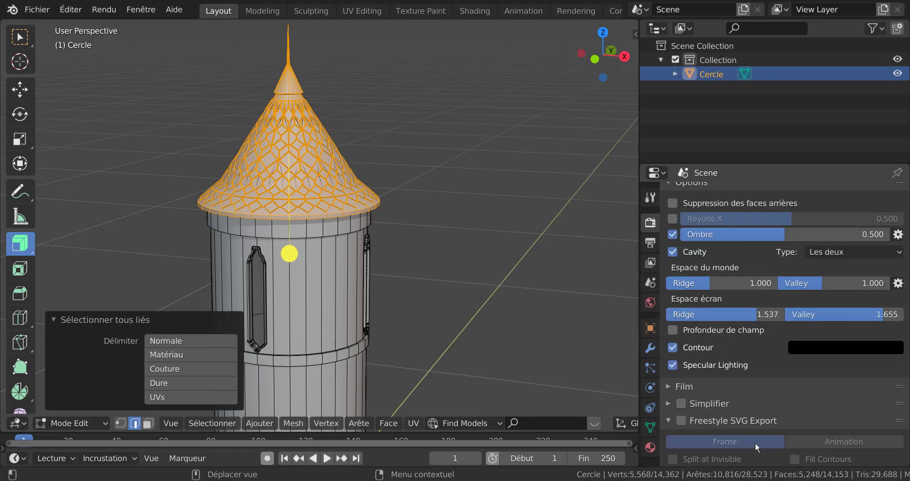
pyautogui.scroll(-2, 744, 368)
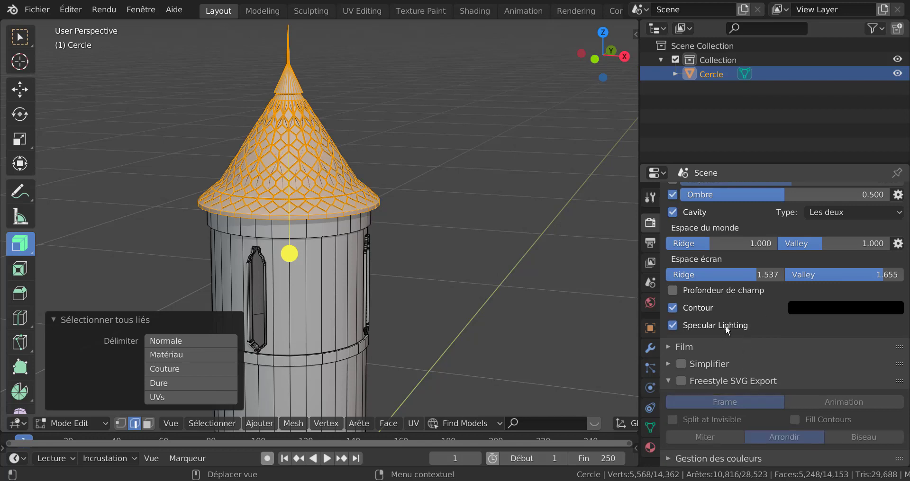
# - Create a material for the tower with a dark grey 3D viewport colour and check it in Object mode
pyautogui.click(651, 448)
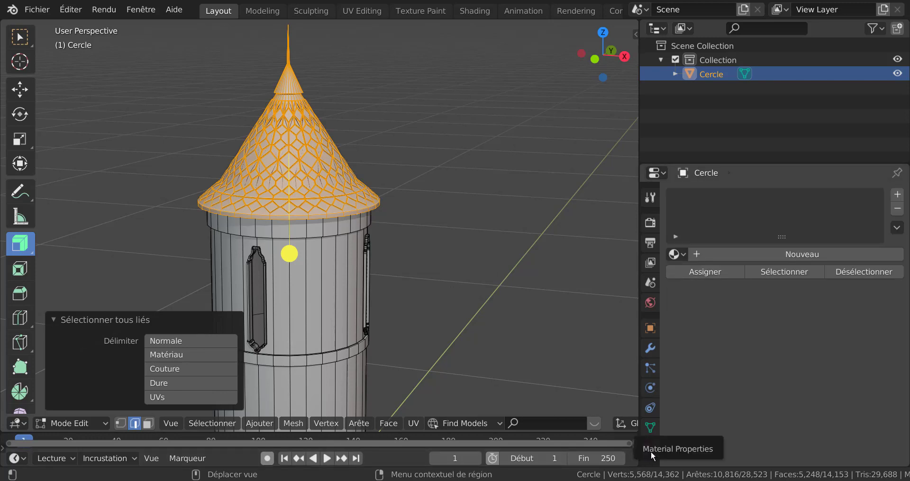
pyautogui.click(778, 253)
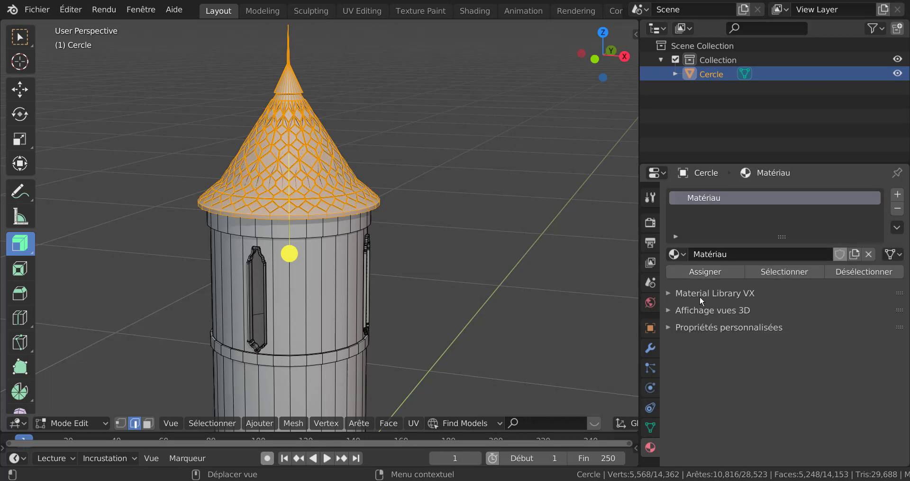
pyautogui.click(688, 311)
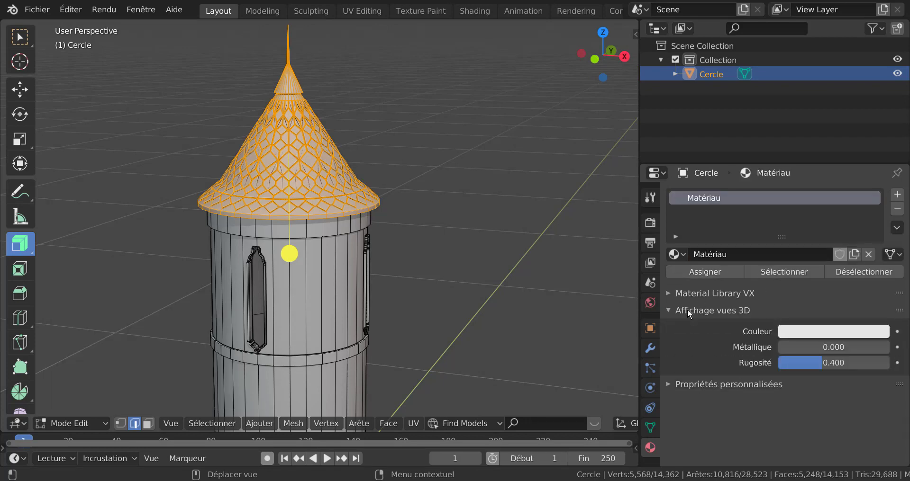
pyautogui.click(812, 336)
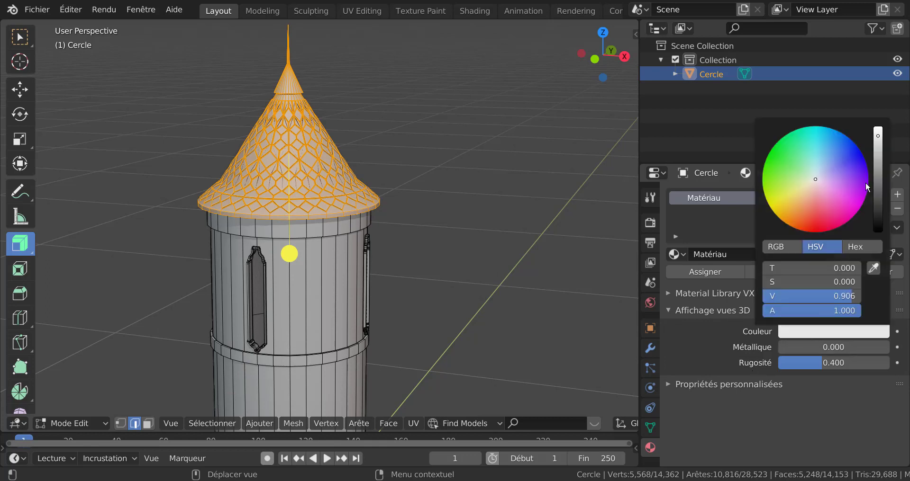
pyautogui.moveTo(878, 138); pyautogui.dragTo(877, 200)
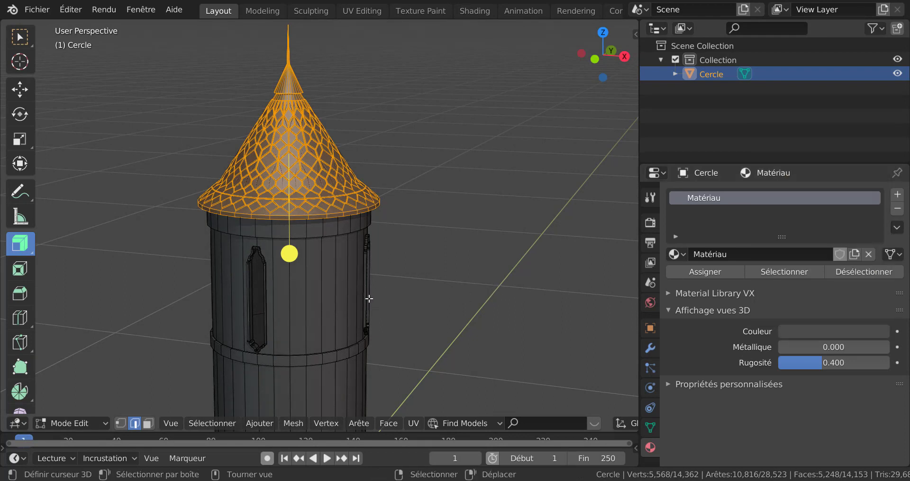
pyautogui.press('Tab')
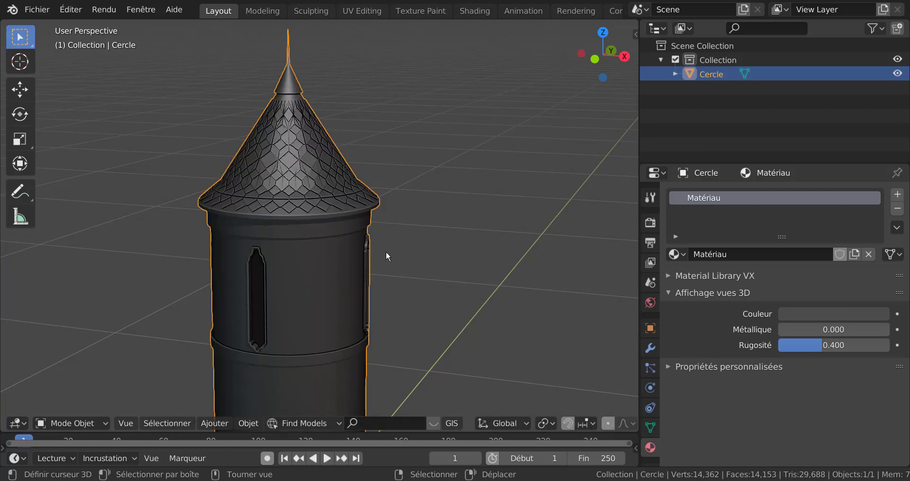
pyautogui.press('Tab')
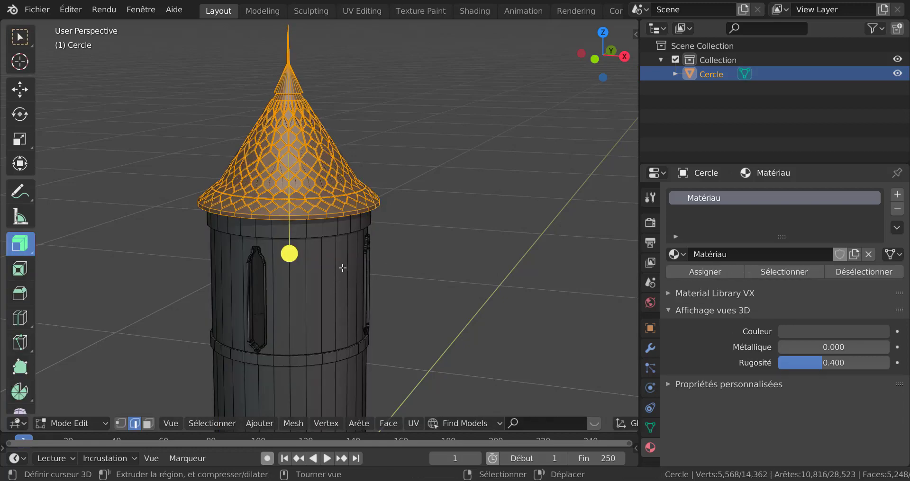
# - Select all geometry linked to a wall edge so the whole tower body is selected without the roof
pyautogui.click(332, 277)
pyautogui.scroll(-3, 477, 316)
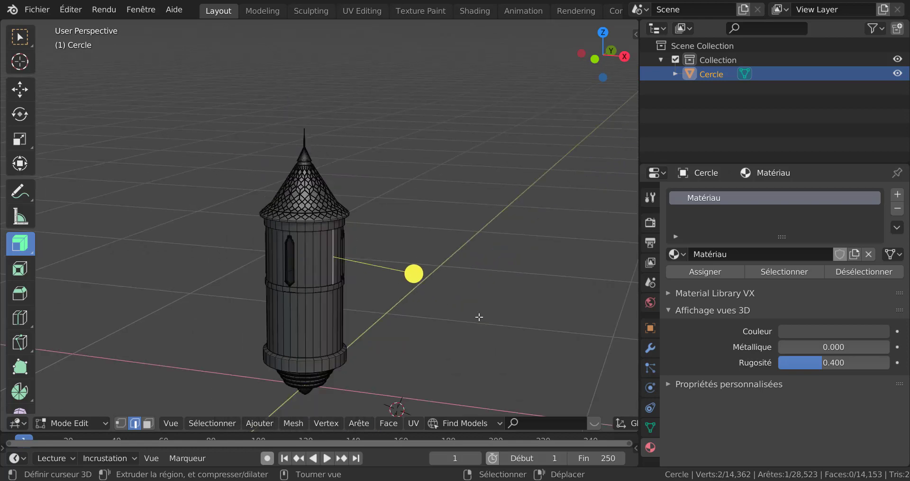
pyautogui.hotkey('ctrl', 'l')
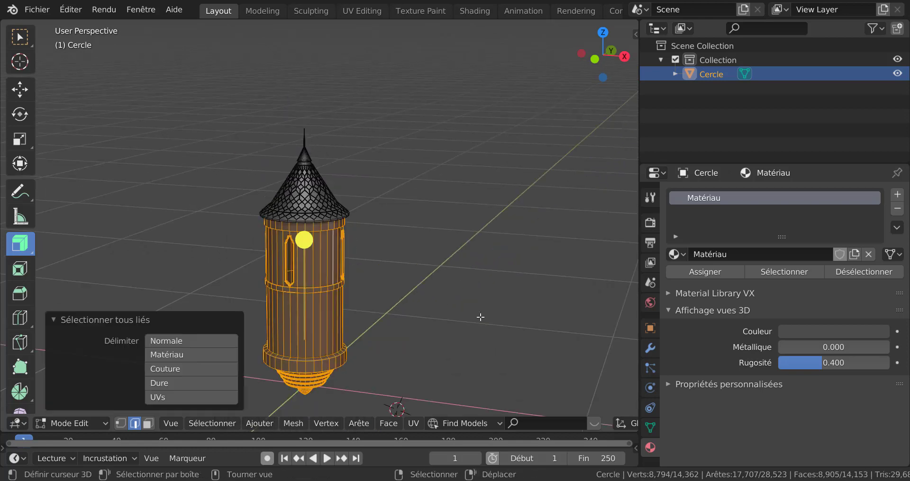
# - Add a second material slot with a new material and give it a darkened beige viewport colour, hue 0.114 and saturation 0.183
pyautogui.click(897, 194)
pyautogui.click(793, 282)
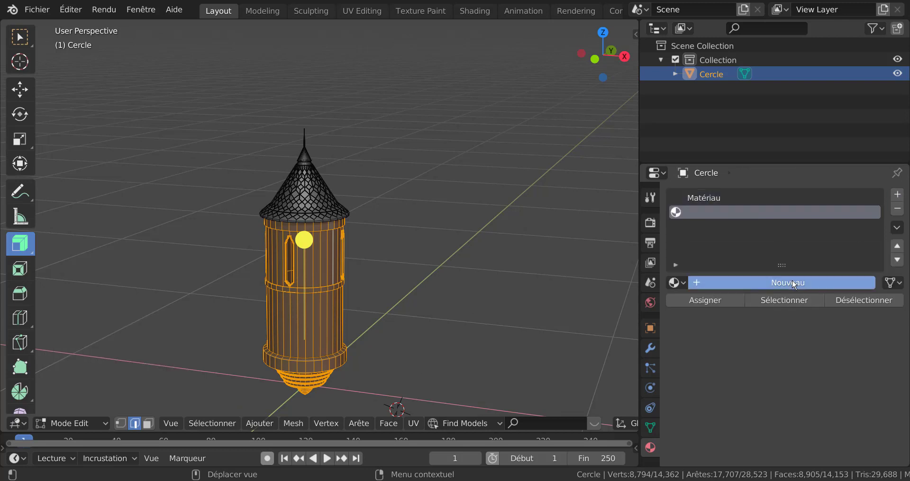
pyautogui.click(805, 365)
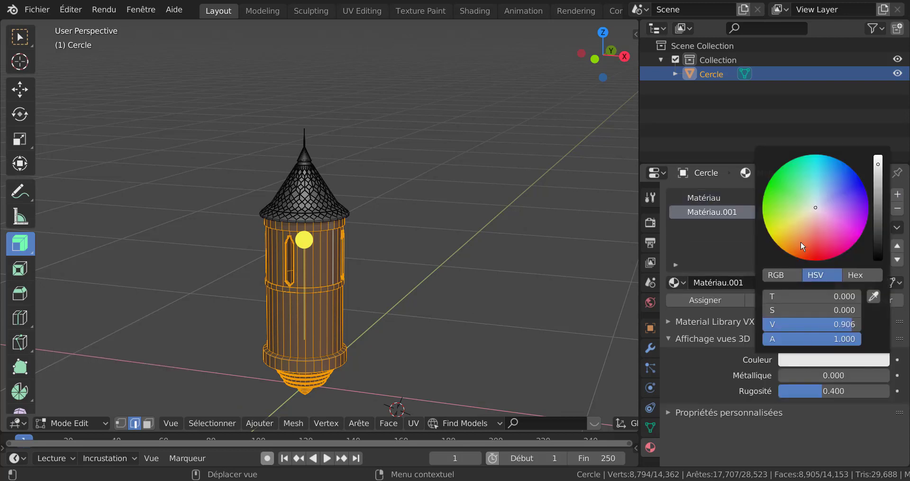
pyautogui.click(810, 216)
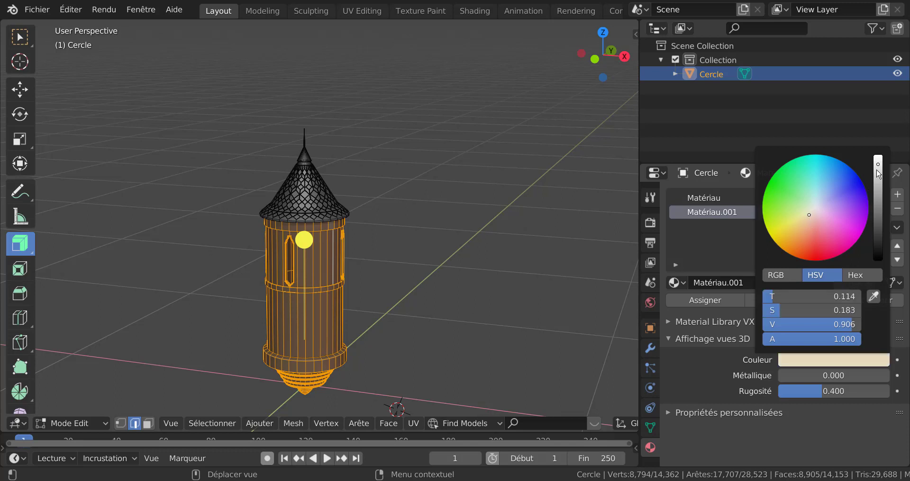
pyautogui.moveTo(878, 173); pyautogui.dragTo(879, 188)
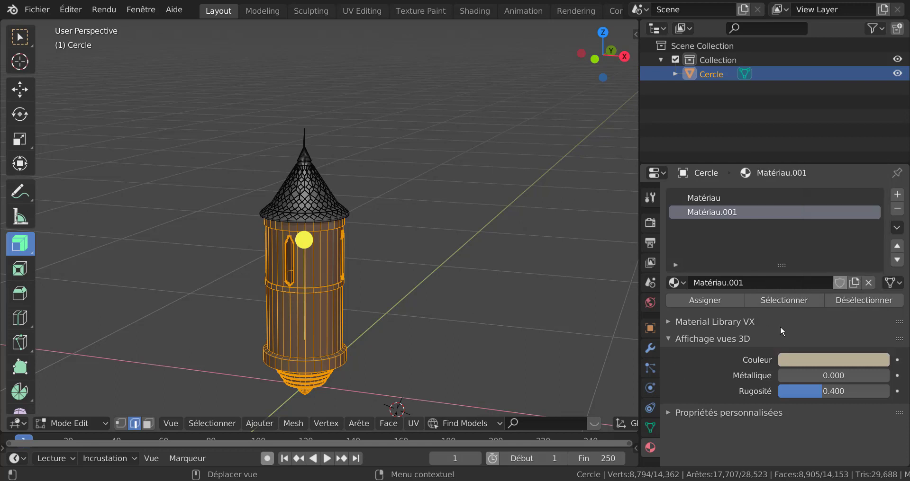
# - Assign the beige material to the selected tower walls and inspect the two-tone tower in Object mode
pyautogui.click(710, 301)
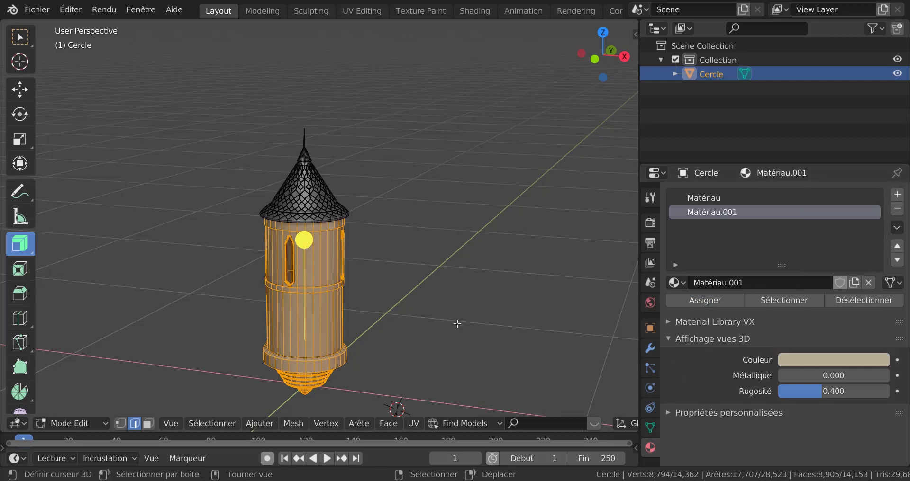
pyautogui.press('Tab')
pyautogui.moveTo(428, 335); pyautogui.dragTo(460, 293, button='middle')
pyautogui.scroll(2, 429, 318)
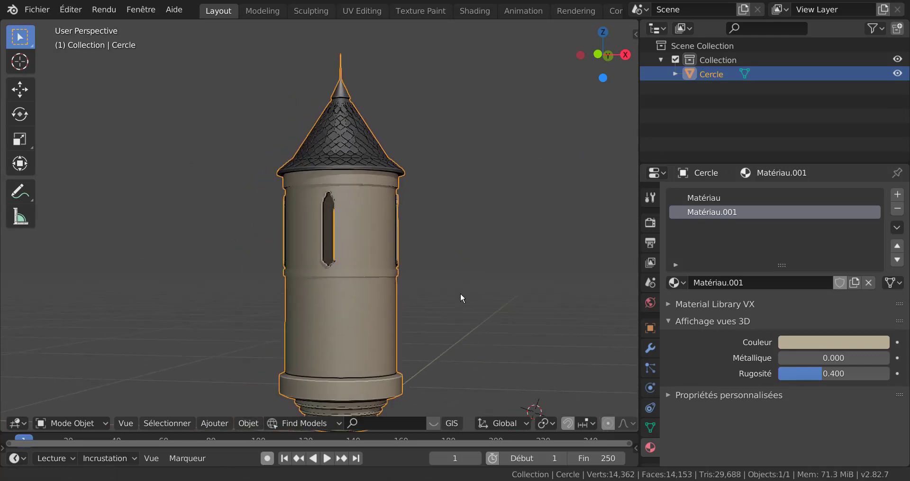
pyautogui.scroll(2, 426, 259)
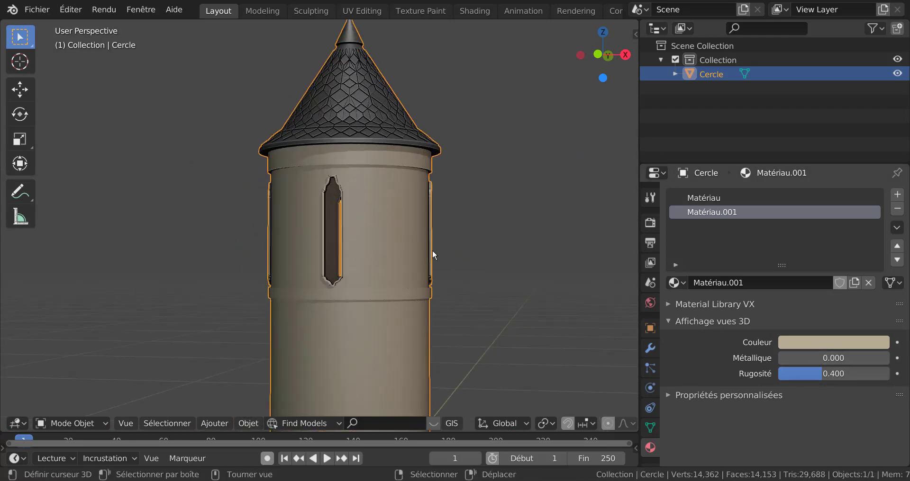
pyautogui.moveTo(431, 251); pyautogui.dragTo(378, 240, button='middle')
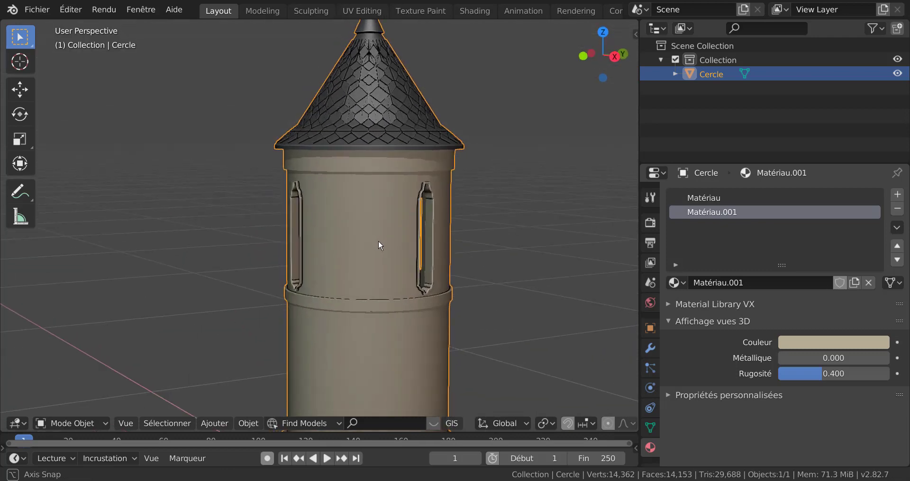
# - Enter Edit mode, switch to face selection and select the face loop around the front of one window frame
pyautogui.press('Tab')
pyautogui.keyDown('shift'); pyautogui.moveTo(456, 247); pyautogui.dragTo(376, 251, button='middle'); pyautogui.keyUp('shift')
pyautogui.scroll(5, 368, 252)
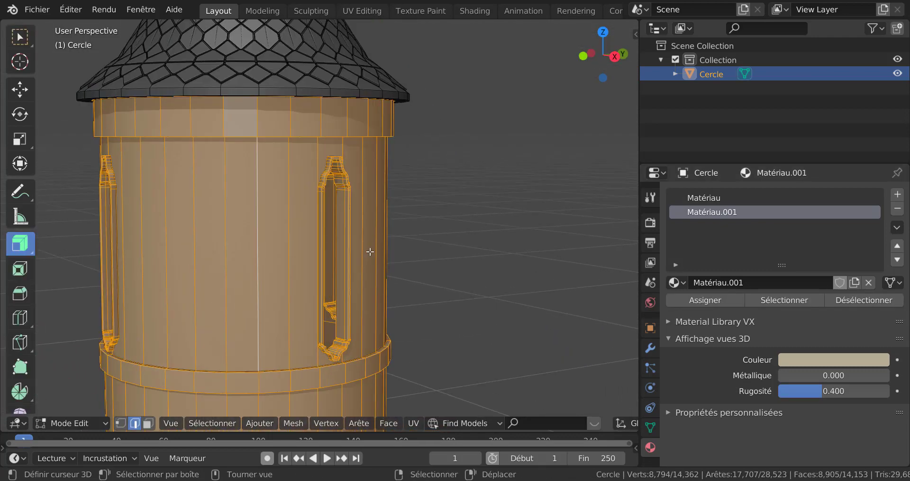
pyautogui.keyDown('alt'); pyautogui.click(307, 169); pyautogui.keyUp('alt')
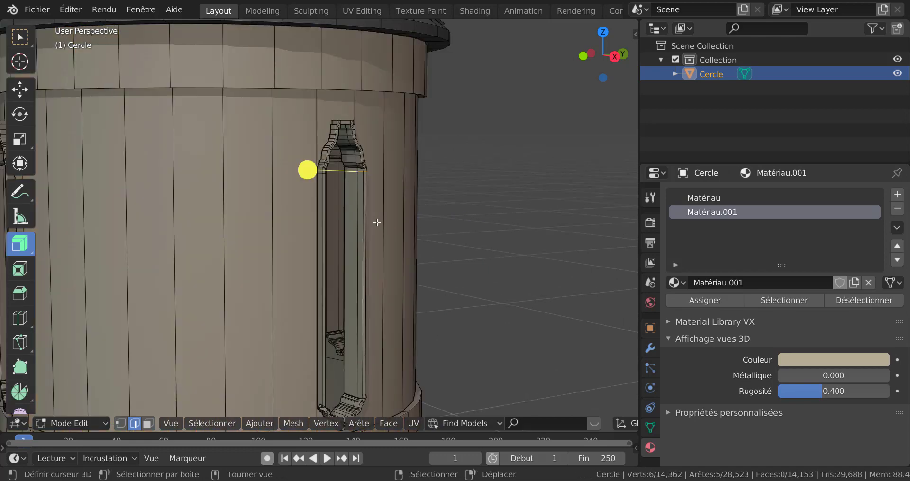
pyautogui.moveTo(403, 235); pyautogui.dragTo(360, 256, button='middle')
pyautogui.scroll(3, 360, 256)
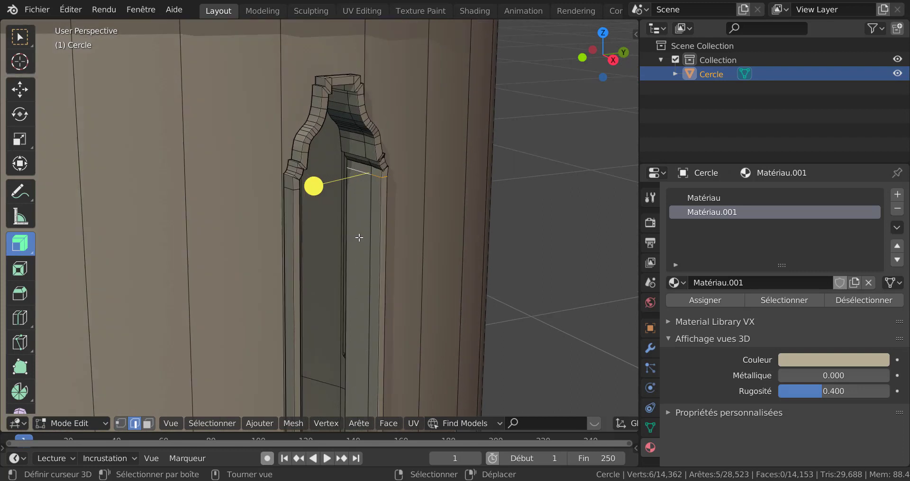
pyautogui.press('3')
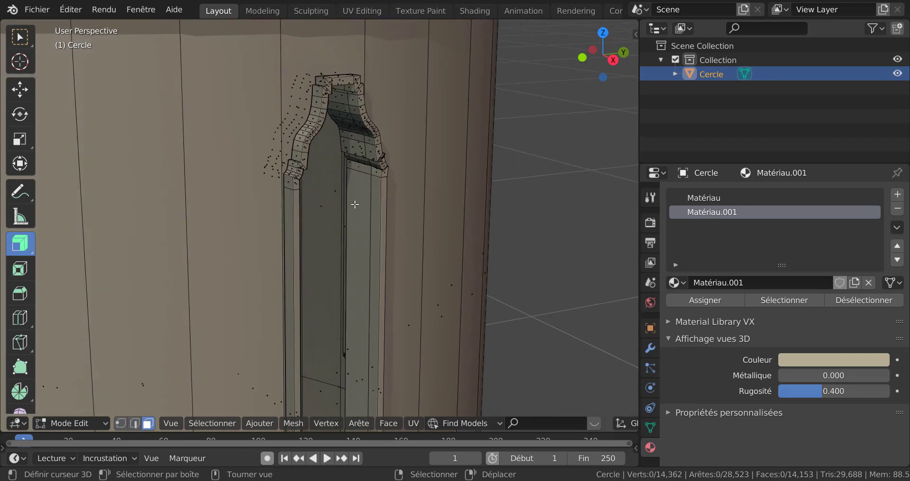
pyautogui.keyDown('alt'); pyautogui.click(364, 176); pyautogui.keyUp('alt')
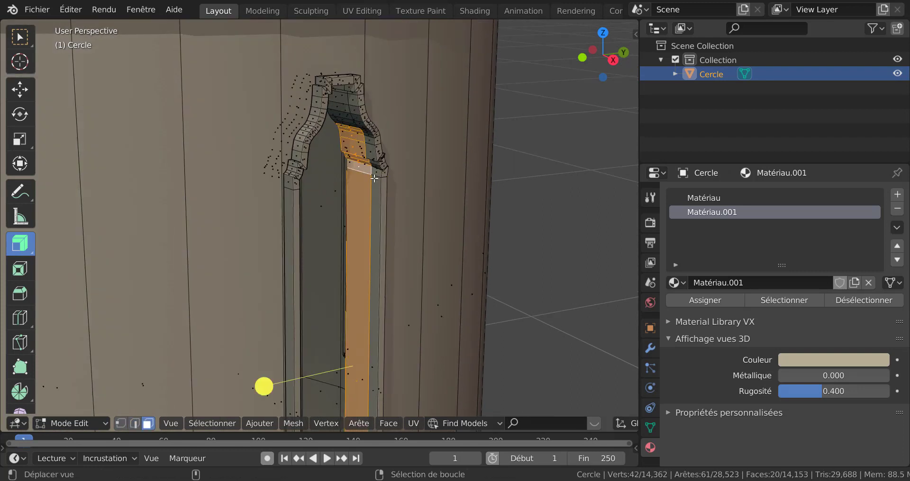
pyautogui.keyDown('alt'); pyautogui.click(376, 175); pyautogui.keyUp('alt')
# - Extend the selection with the inner face loops and the remaining unselected faces at the window frame's arched top
pyautogui.moveTo(365, 211); pyautogui.dragTo(465, 208, button='middle')
pyautogui.keyDown('alt'); pyautogui.keyDown('shift'); pyautogui.click(244, 145); pyautogui.keyUp('shift'); pyautogui.keyUp('alt')
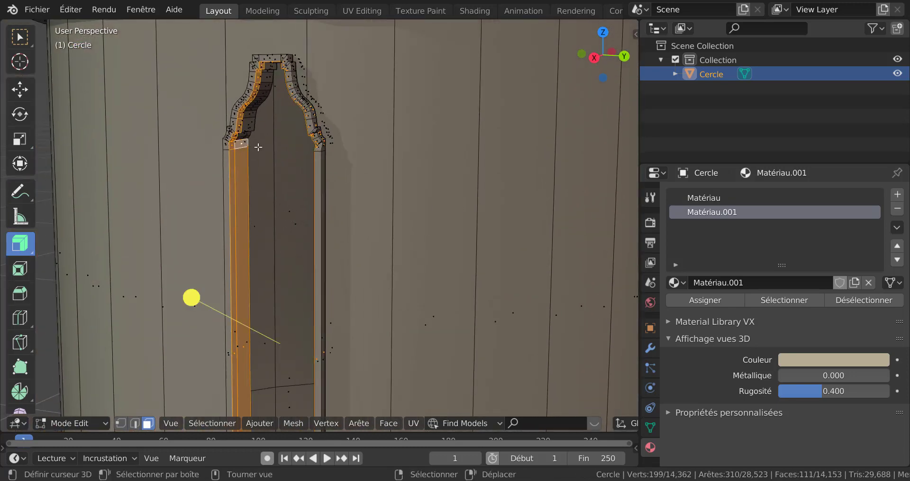
pyautogui.keyDown('alt'); pyautogui.keyDown('shift'); pyautogui.click(254, 142); pyautogui.keyUp('shift'); pyautogui.keyUp('alt')
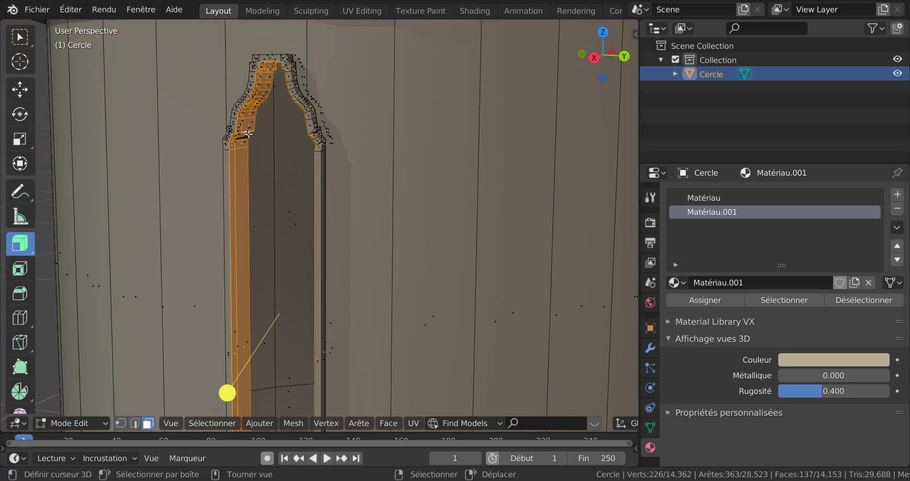
pyautogui.keyDown('shift'); pyautogui.moveTo(249, 134); pyautogui.dragTo(371, 104, button='middle'); pyautogui.keyUp('shift')
pyautogui.keyDown('shift'); pyautogui.rightClick(264, 99); pyautogui.keyUp('shift')
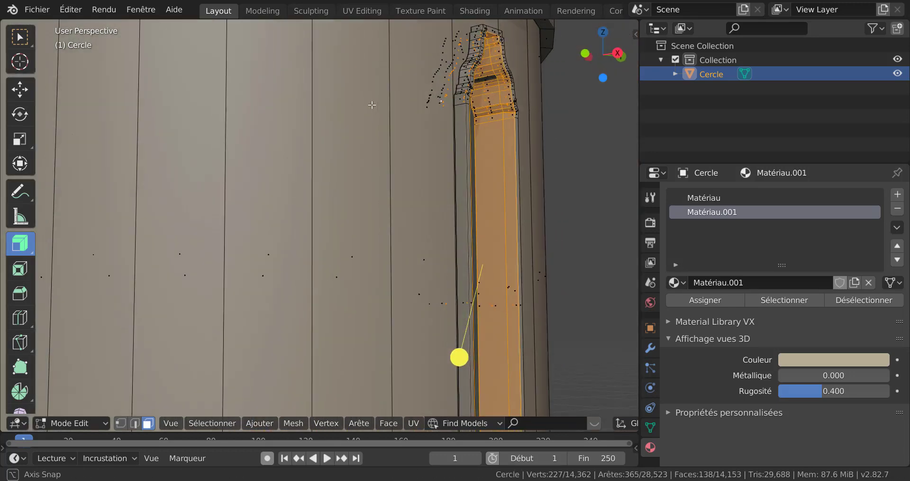
pyautogui.keyDown('shift'); pyautogui.rightClick(489, 79); pyautogui.keyUp('shift')
pyautogui.scroll(-1, 497, 132)
pyautogui.scroll(2, 497, 132)
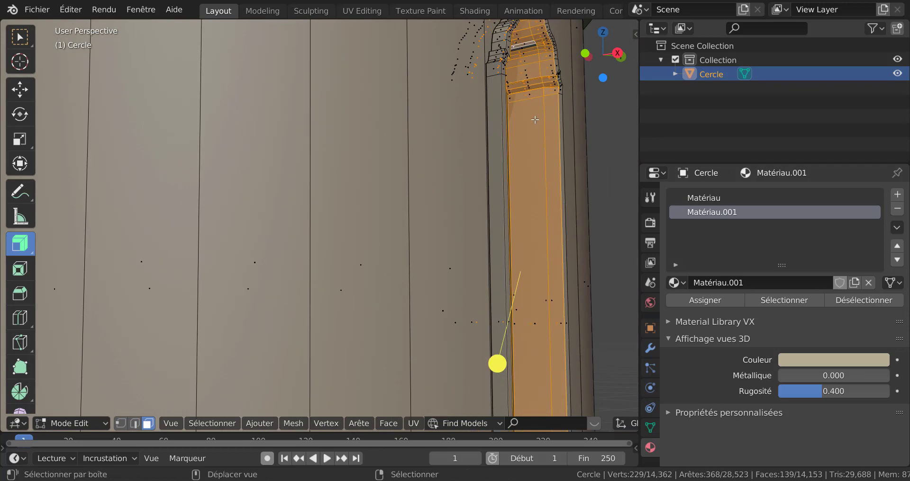
pyautogui.keyDown('shift'); pyautogui.moveTo(535, 119); pyautogui.dragTo(411, 169, button='middle'); pyautogui.keyUp('shift')
pyautogui.scroll(1, 411, 169)
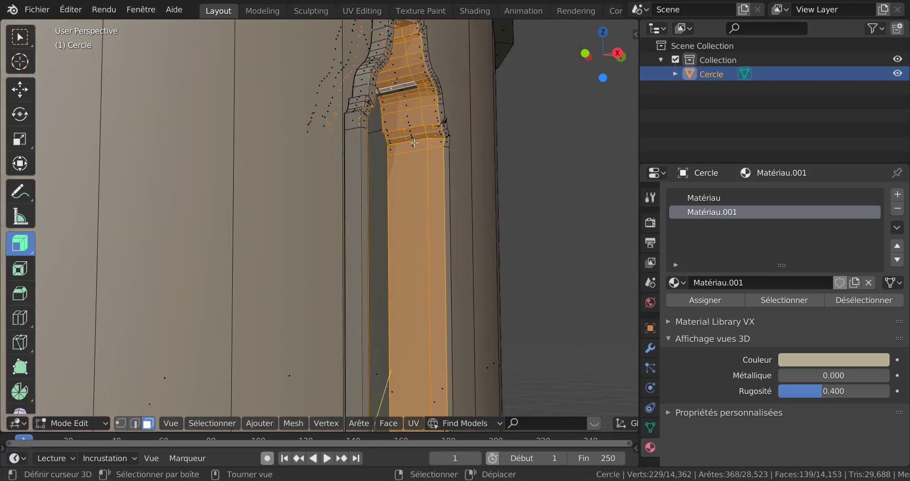
pyautogui.press('c')
pyautogui.click(402, 94)
pyautogui.rightClick(411, 162)
# - Add the unselected inner faces on both sides of the window frame's pointed lower end with circle selection
pyautogui.scroll(-4, 412, 162)
pyautogui.moveTo(412, 200); pyautogui.dragTo(369, 248, button='middle')
pyautogui.scroll(5, 370, 249)
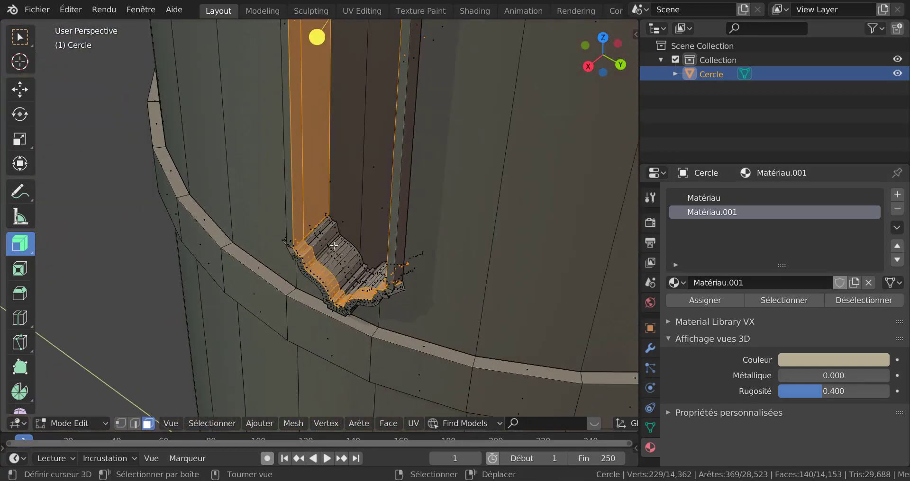
pyautogui.press('c')
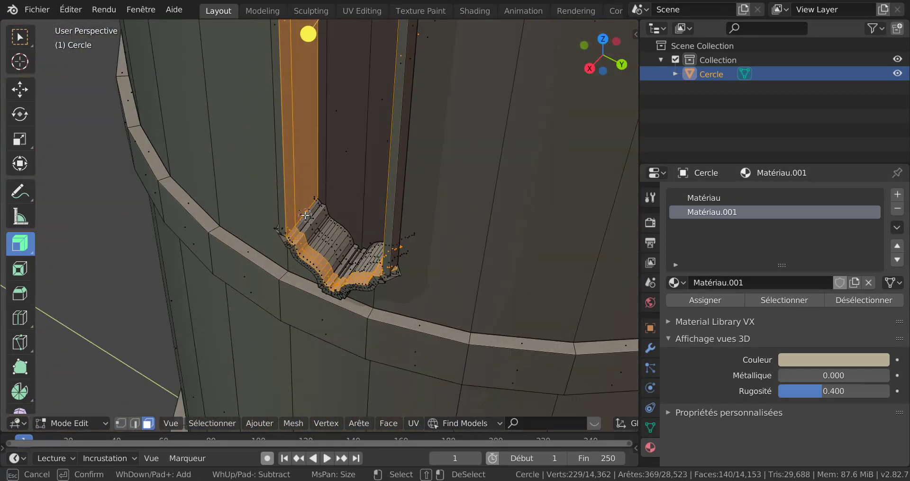
pyautogui.moveTo(305, 218); pyautogui.dragTo(345, 268)
pyautogui.rightClick(345, 267)
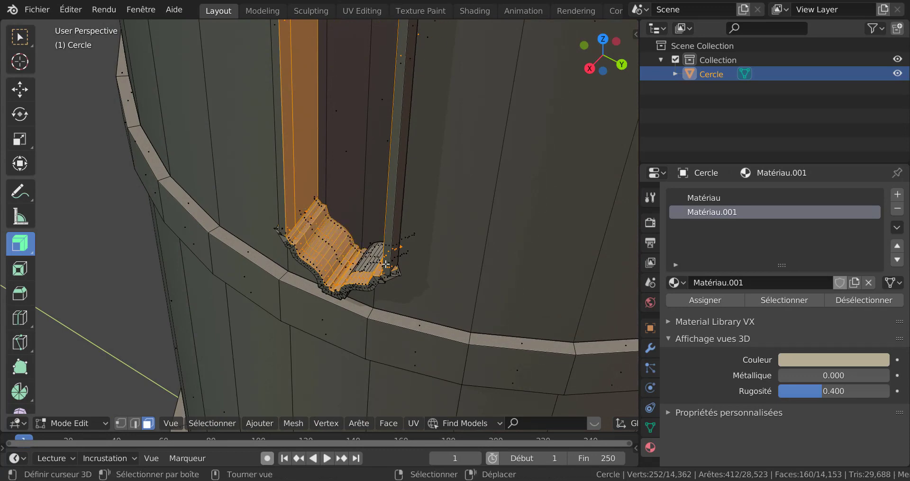
pyautogui.moveTo(385, 264); pyautogui.dragTo(474, 256, button='middle')
pyautogui.press('c')
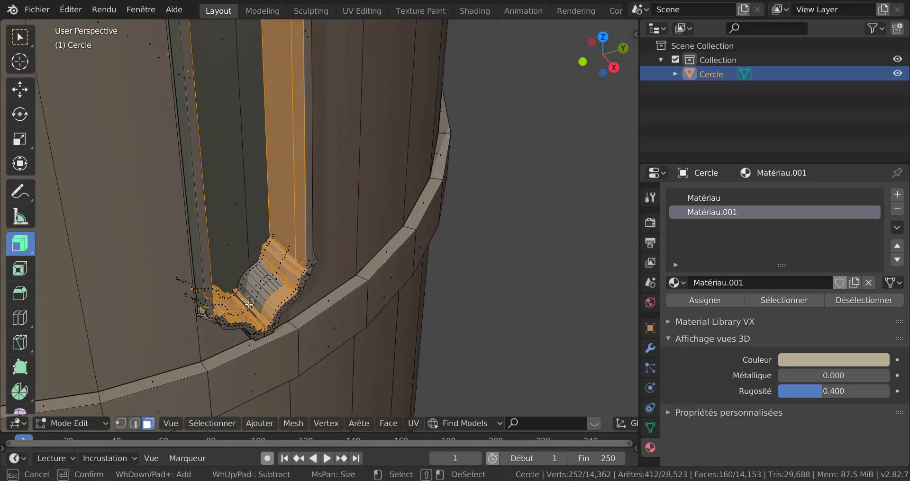
pyautogui.moveTo(239, 290)
pyautogui.mouseDown()
pyautogui.moveTo(258, 298)
pyautogui.moveTo(283, 272)
pyautogui.mouseUp()
pyautogui.rightClick(286, 249)
pyautogui.scroll(-2, 327, 250)
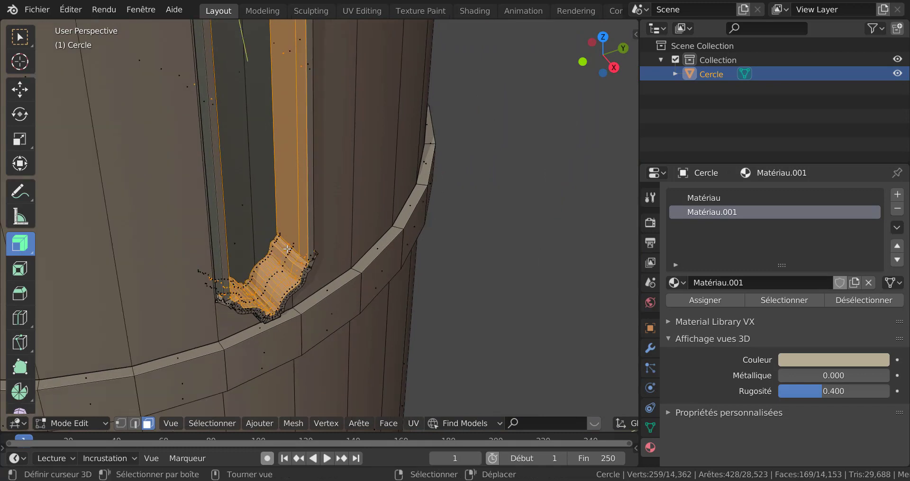
# - Extend the selection to the other window frames by selecting faces with a similar perimeter
pyautogui.moveTo(352, 259); pyautogui.dragTo(298, 261, button='middle')
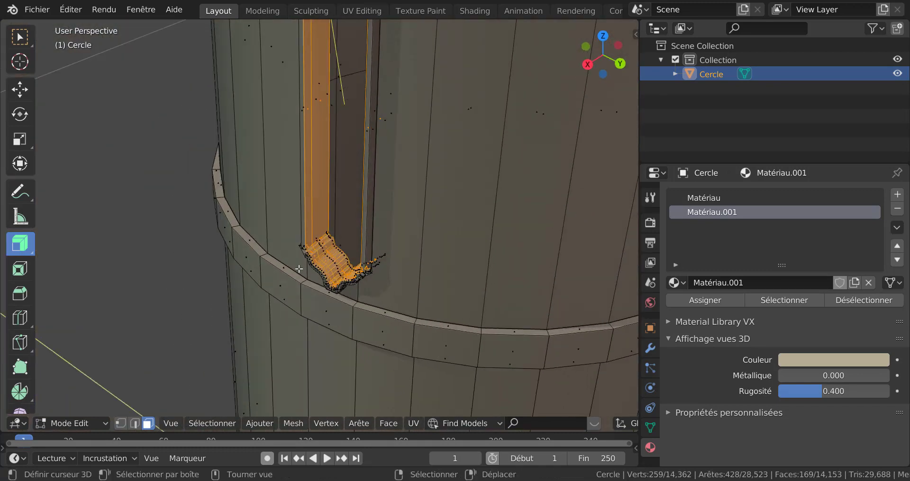
pyautogui.click(210, 423)
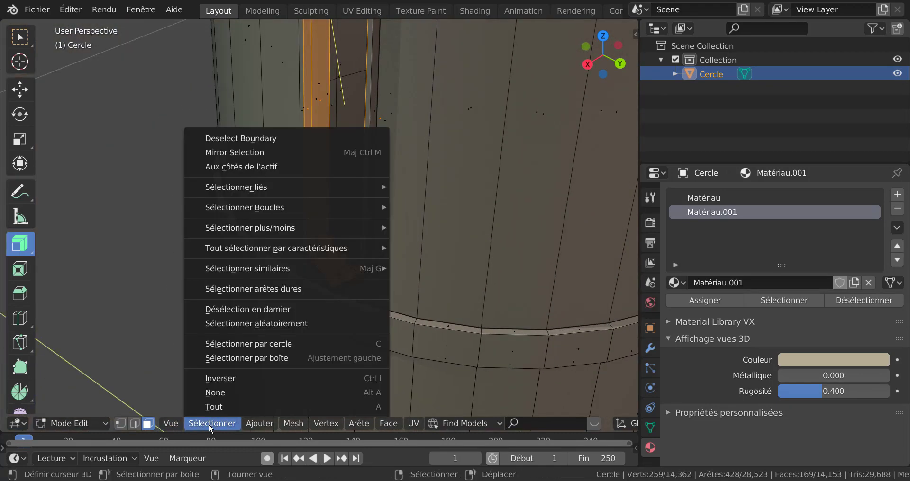
pyautogui.moveTo(236, 268)
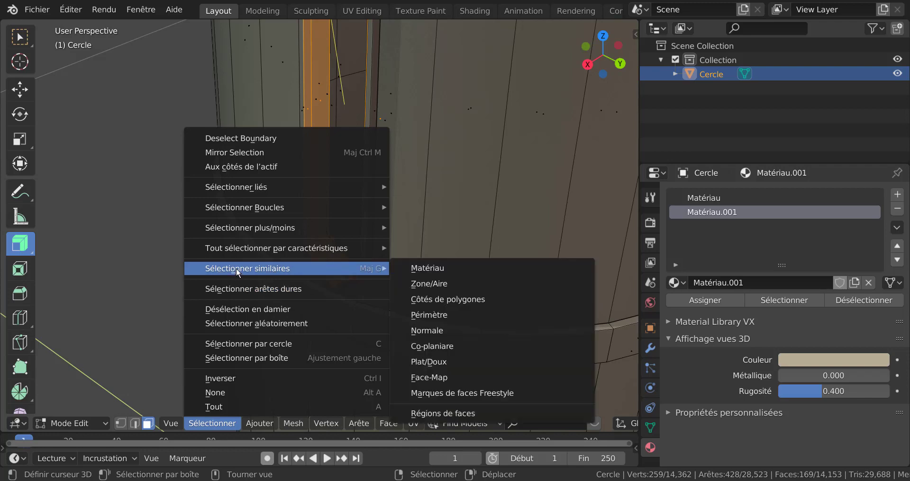
pyautogui.click(429, 315)
pyautogui.moveTo(428, 311); pyautogui.dragTo(449, 292, button='middle')
pyautogui.scroll(-1, 305, 305)
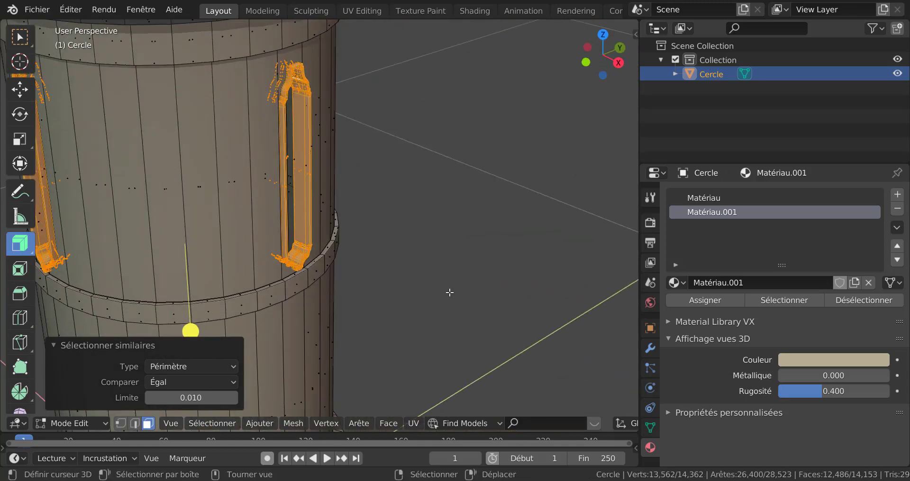
# - In front view with X-ray on, deselect the roof and the tower's base with box selection, keeping only the window frames
pyautogui.scroll(-3, 449, 292)
pyautogui.moveTo(388, 283); pyautogui.dragTo(309, 269, button='middle')
pyautogui.scroll(-4, 404, 288)
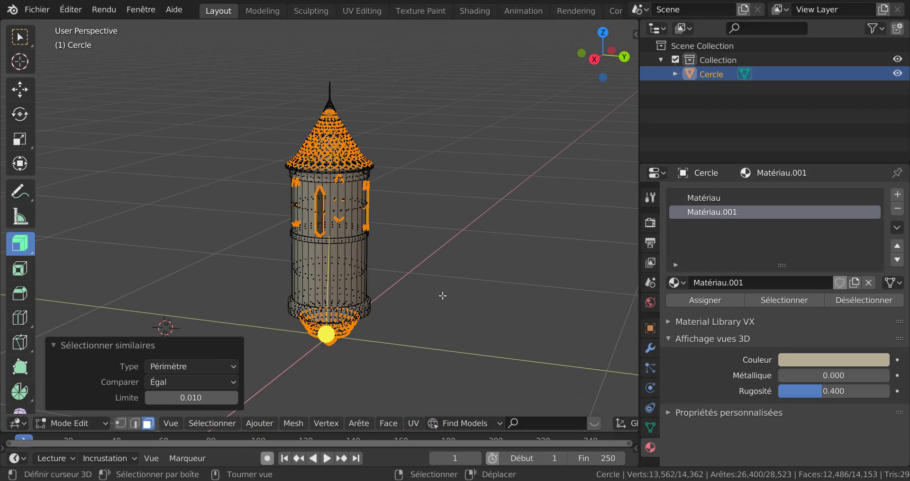
pyautogui.press('KP_1')
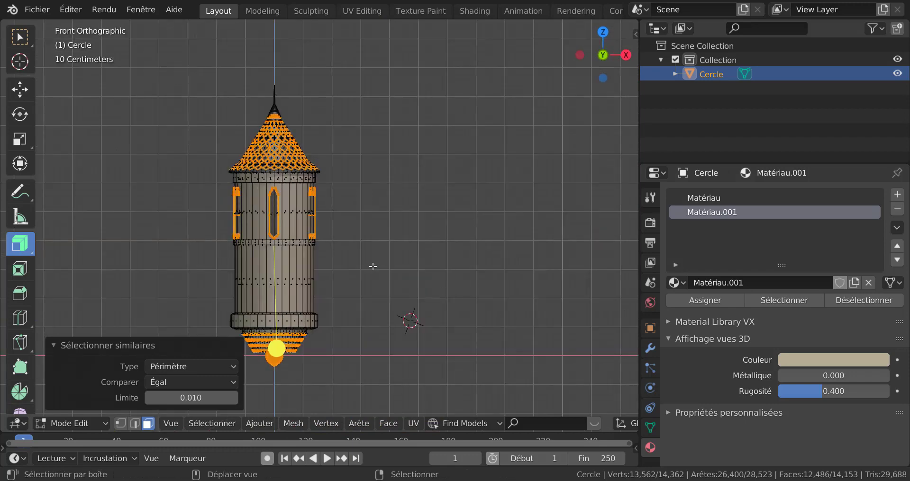
pyautogui.keyDown('shift'); pyautogui.moveTo(371, 266); pyautogui.dragTo(458, 273, button='middle'); pyautogui.keyUp('shift')
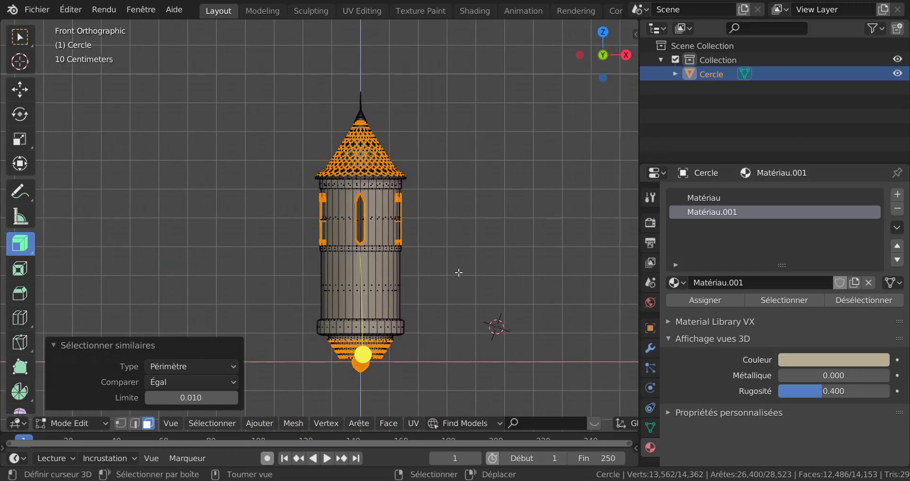
pyautogui.press('alt')
pyautogui.hotkey('alt', 'z')
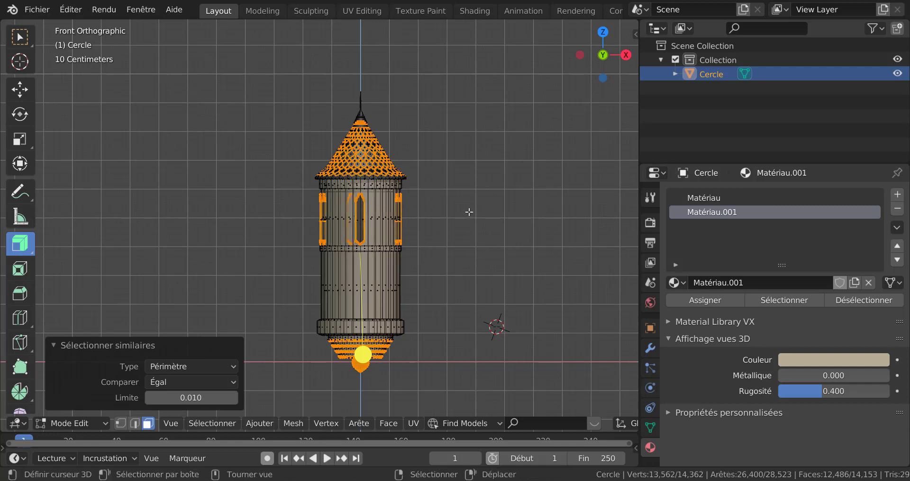
pyautogui.press('b')
pyautogui.moveTo(257, 76); pyautogui.dragTo(460, 182)
pyautogui.press('b')
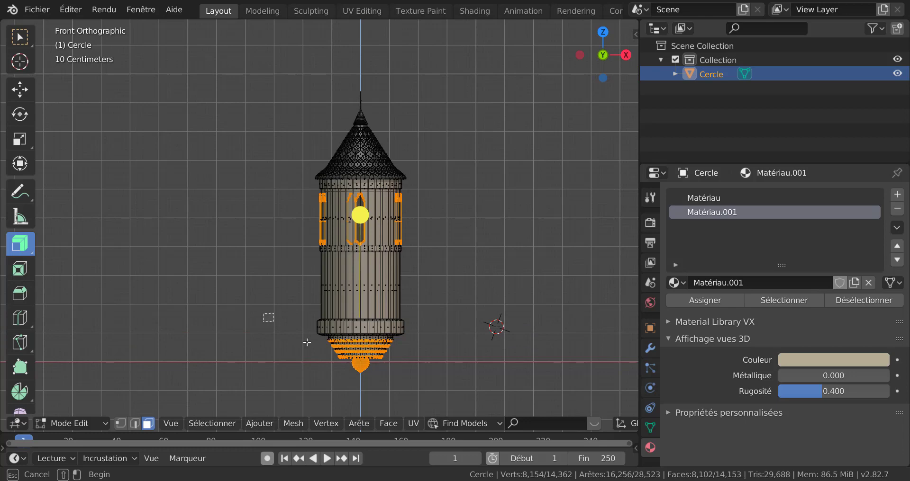
pyautogui.moveTo(263, 313); pyautogui.dragTo(462, 381)
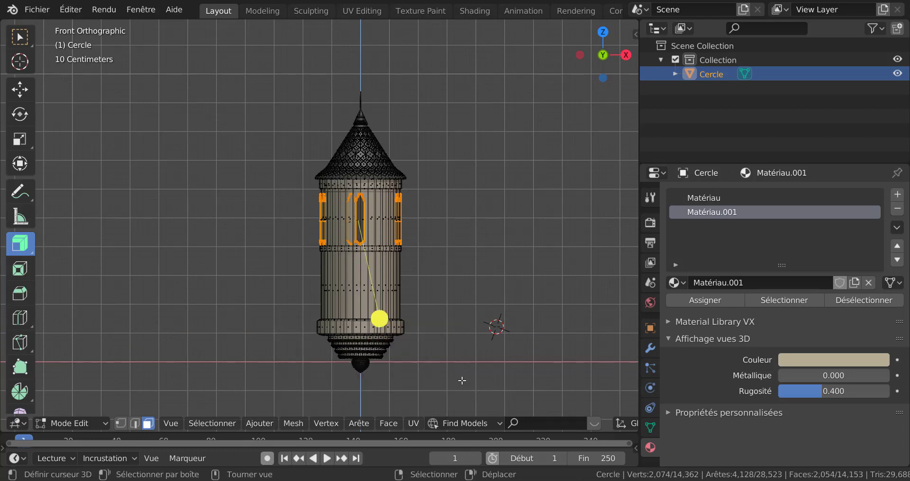
pyautogui.scroll(6, 464, 353)
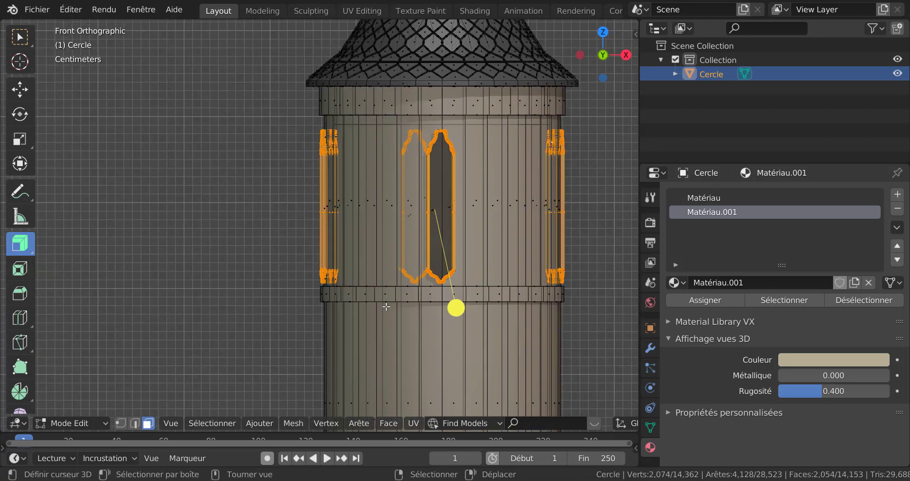
pyautogui.moveTo(397, 315); pyautogui.dragTo(455, 294, button='middle')
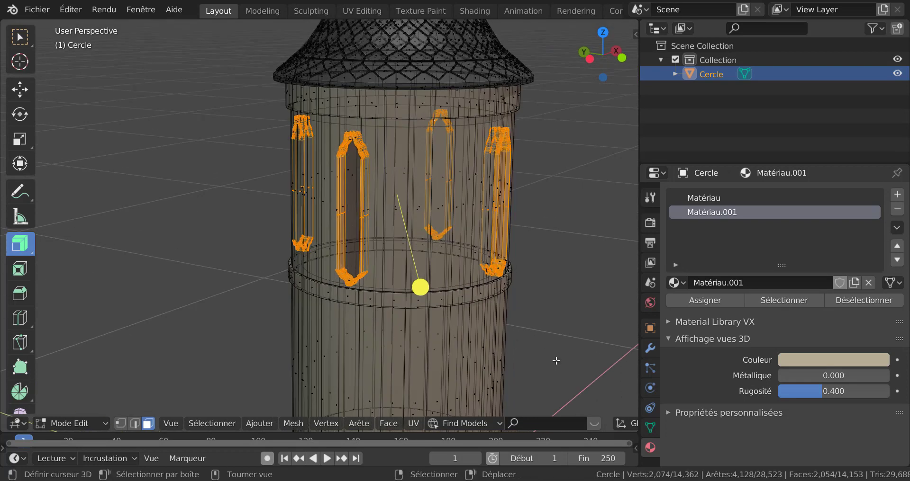
# - Assign the selected window frames a new material in a third slot with a light grey 3D viewport colour
pyautogui.click(897, 194)
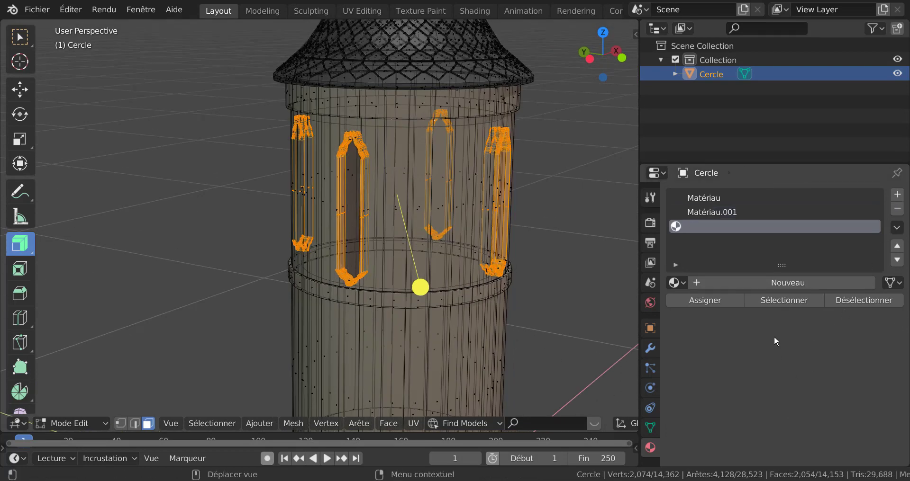
pyautogui.click(786, 280)
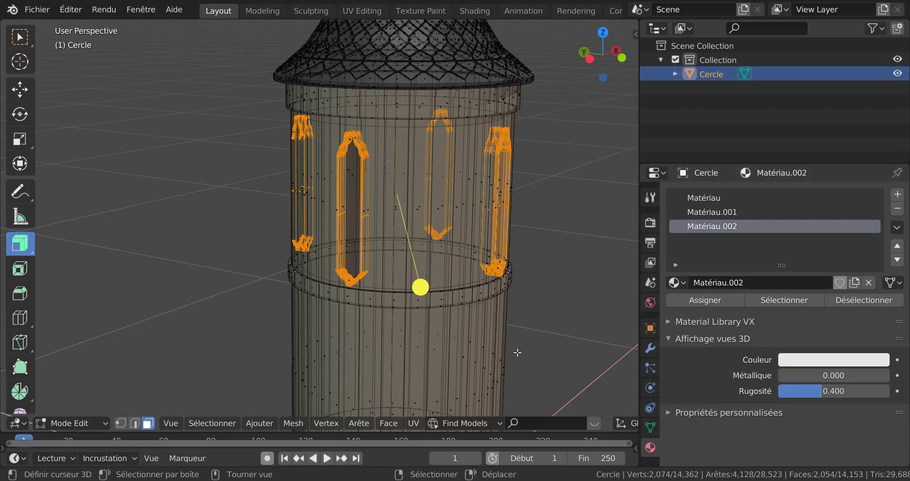
pyautogui.keyDown('shift'); pyautogui.moveTo(567, 333); pyautogui.dragTo(521, 326, button='middle'); pyautogui.keyUp('shift')
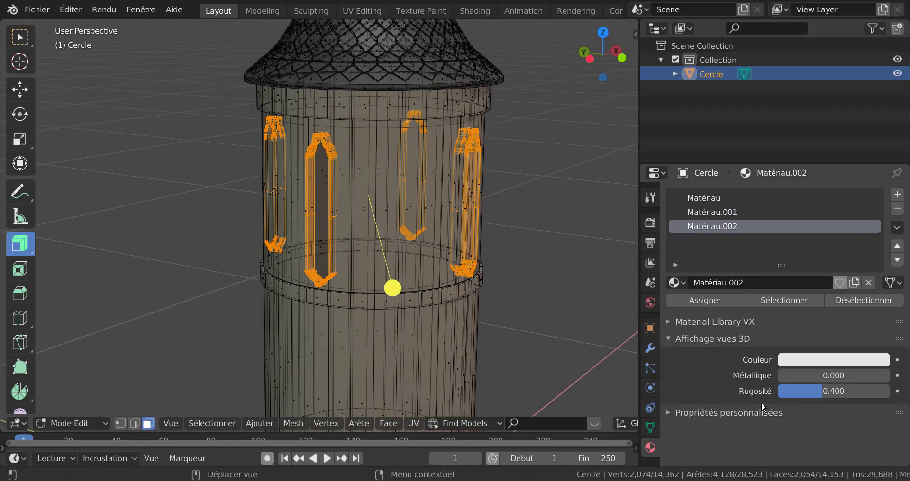
pyautogui.click(832, 362)
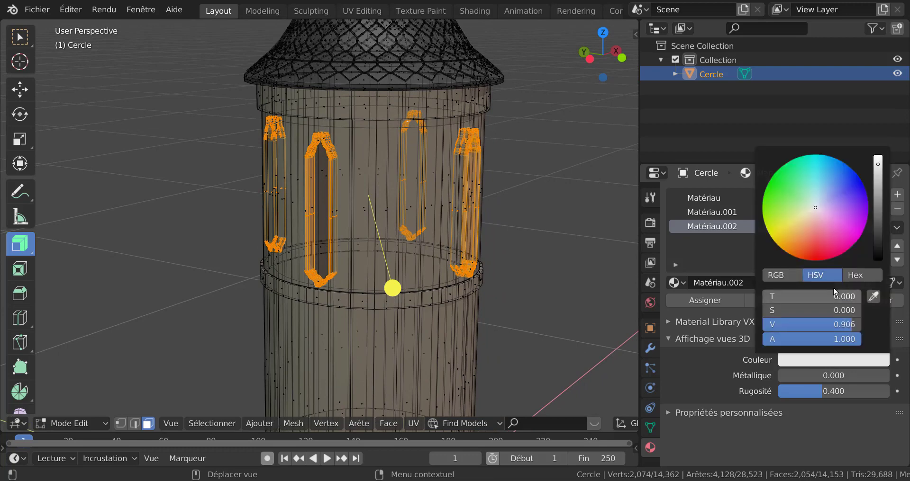
pyautogui.moveTo(878, 168); pyautogui.dragTo(878, 189)
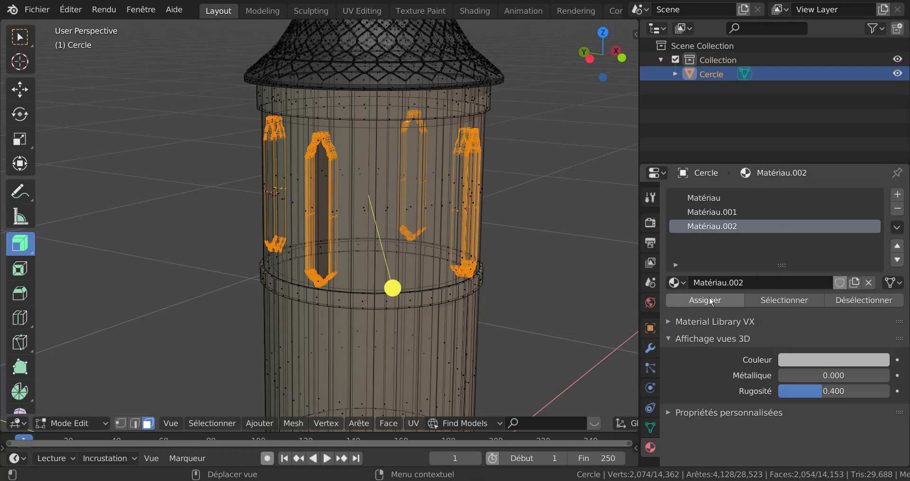
# - Turn off X-ray and inspect the coloured window frames in Object mode
pyautogui.scroll(-3, 561, 337)
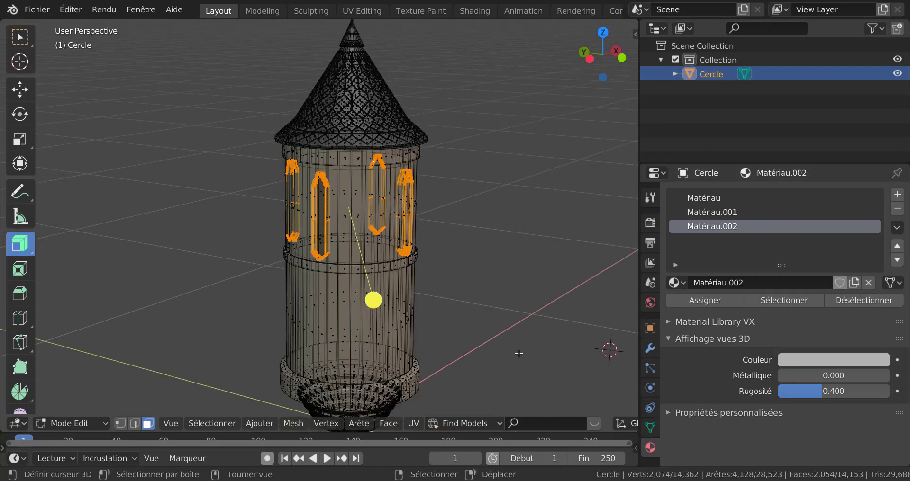
pyautogui.hotkey('alt', 'z')
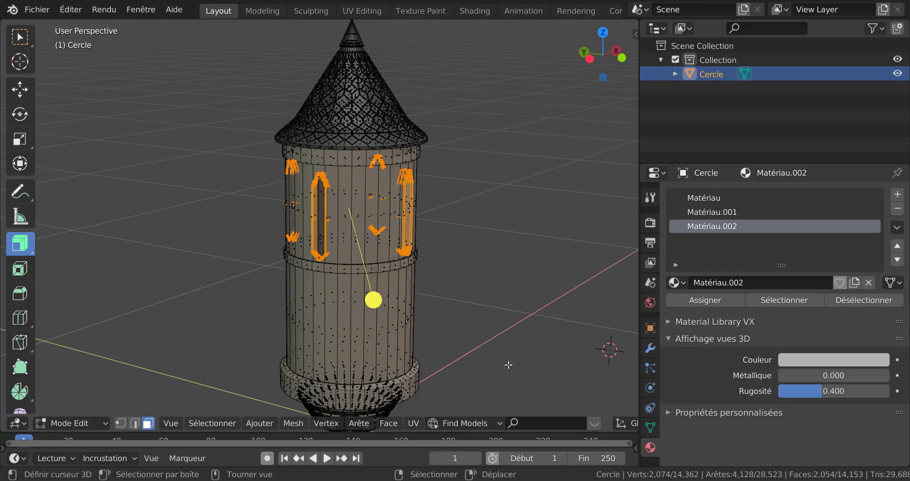
pyautogui.press('Tab')
pyautogui.moveTo(511, 357); pyautogui.dragTo(485, 348, button='middle')
pyautogui.scroll(3, 485, 348)
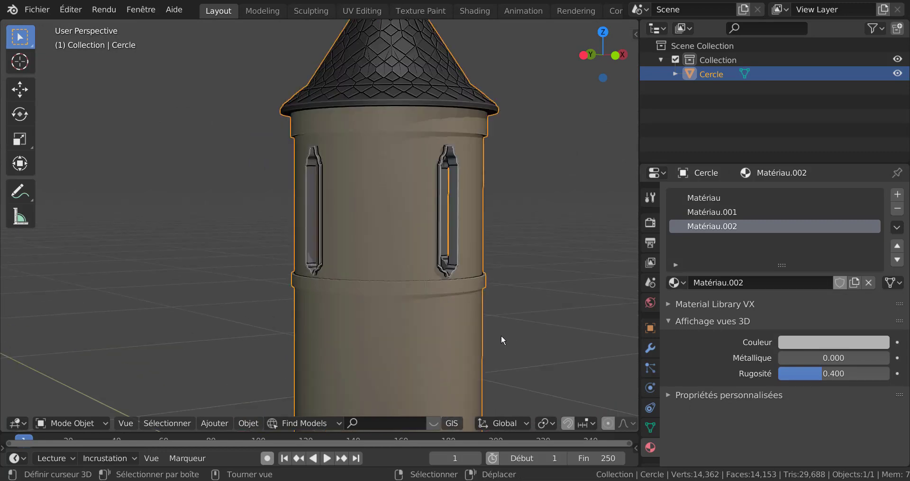
# - Compare the selected window frames in Edit mode with their coloured appearance in Object mode
pyautogui.press('Tab')
pyautogui.press('Tab')
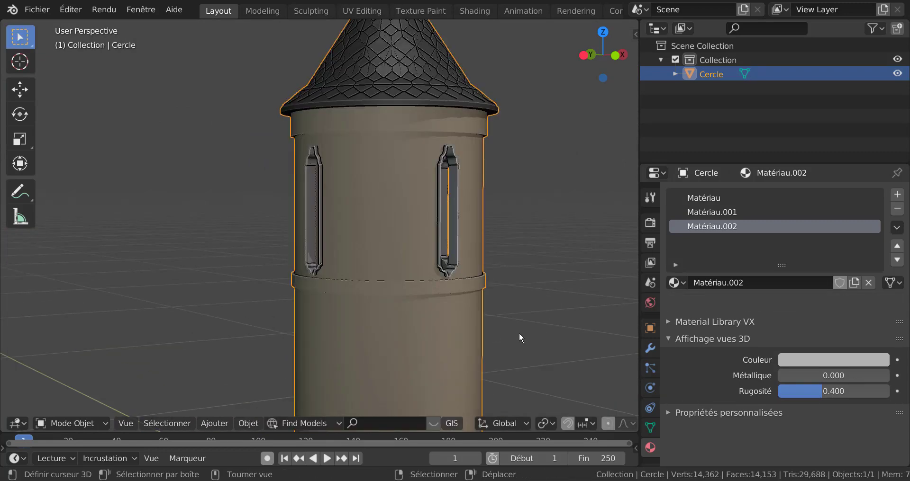
pyautogui.scroll(-2, 510, 330)
pyautogui.press('Tab')
pyautogui.scroll(2, 500, 329)
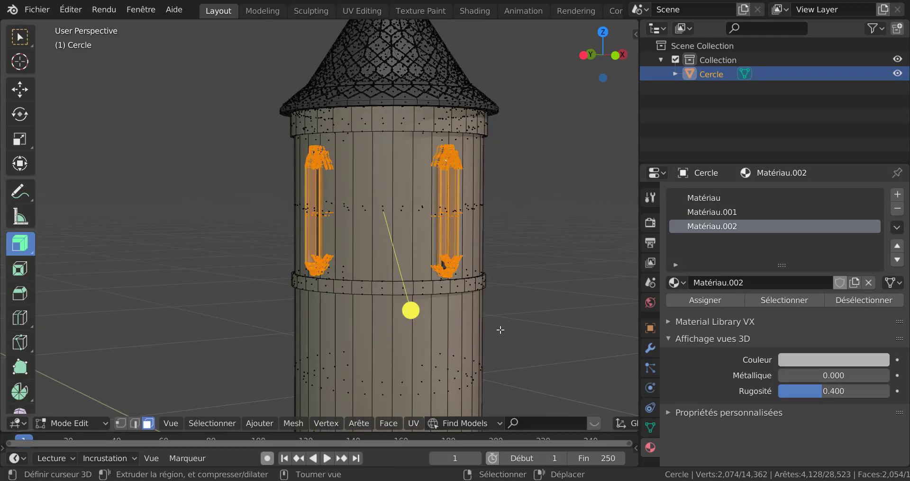
pyautogui.moveTo(500, 331); pyautogui.dragTo(520, 331, button='middle')
pyautogui.scroll(1, 428, 266)
pyautogui.scroll(-2, 453, 276)
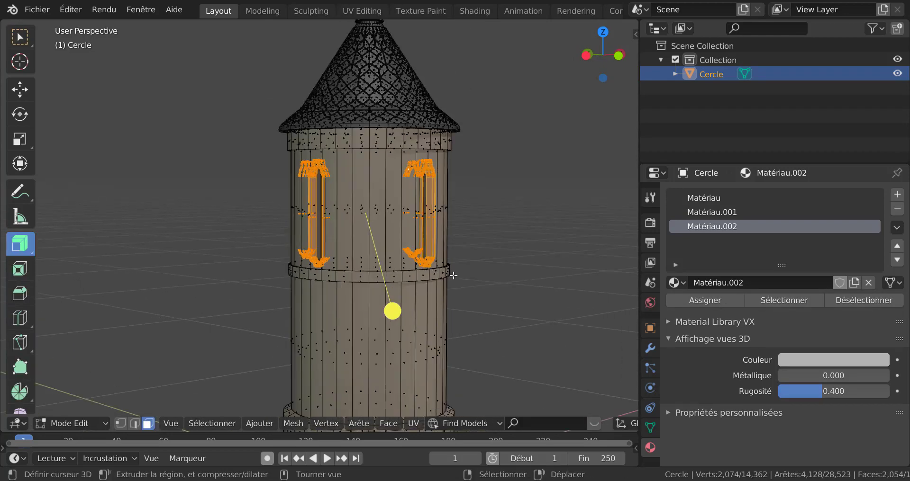
# - Clear the selection, reselect the faces that use Matériau.002, and check the window frames in Object mode
pyautogui.click(218, 363)
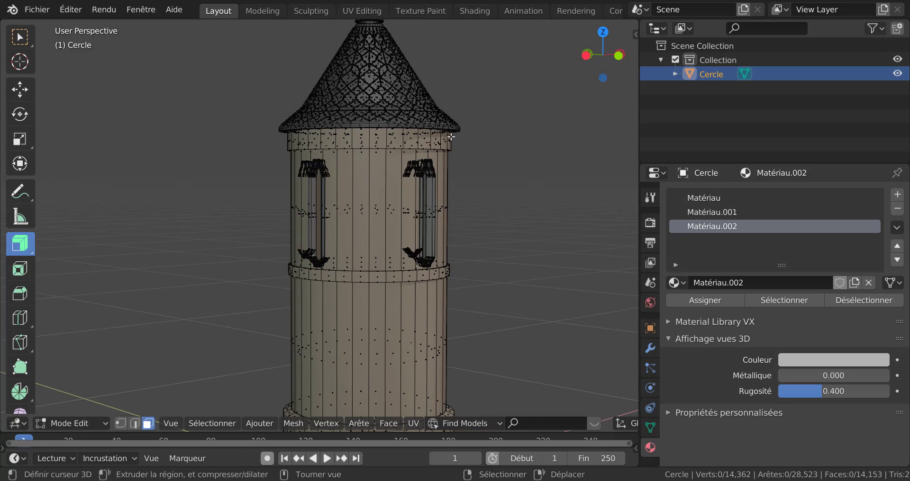
pyautogui.click(790, 298)
pyautogui.press('Tab')
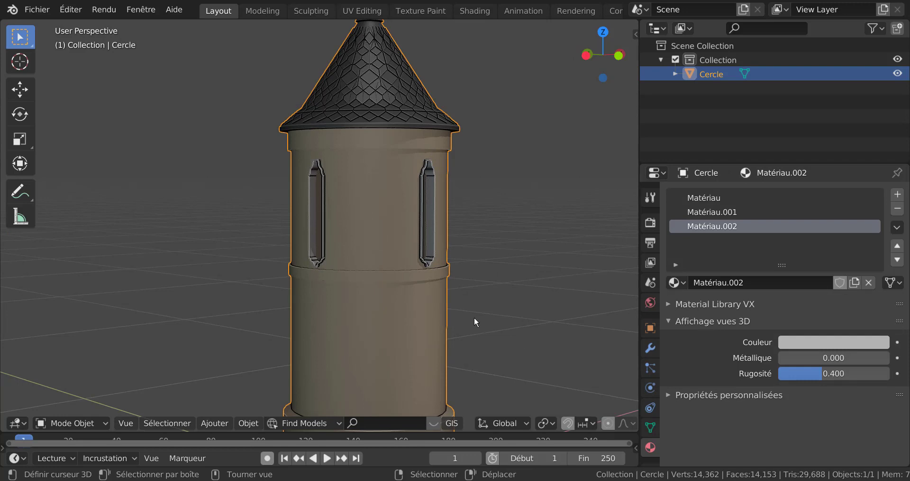
pyautogui.scroll(3, 473, 332)
pyautogui.scroll(2, 442, 365)
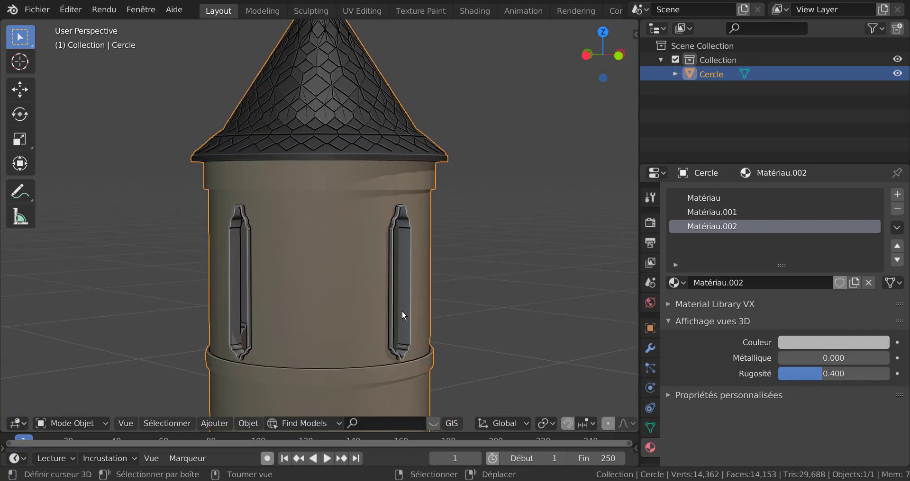
# - Select the face loops of the ring under the roof, the middle ring and the thick lower ring, and grow the selection once
pyautogui.press('Tab')
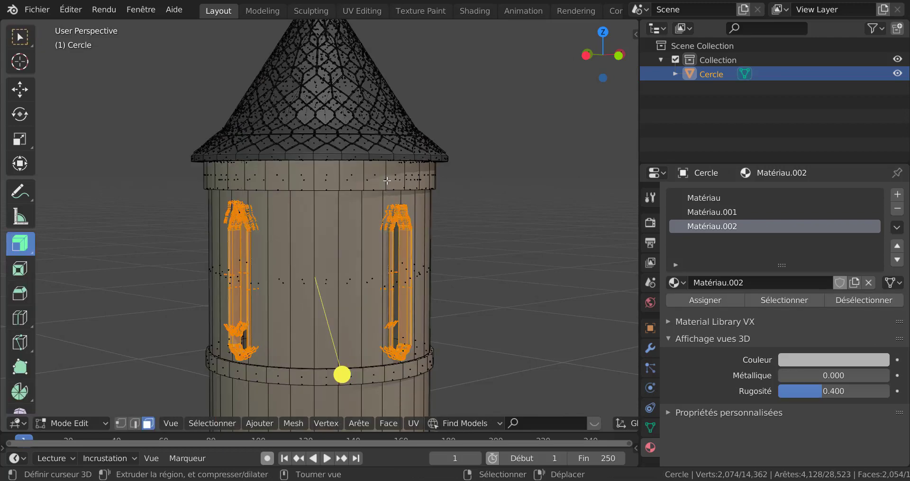
pyautogui.keyDown('alt'); pyautogui.click(375, 177); pyautogui.keyUp('alt')
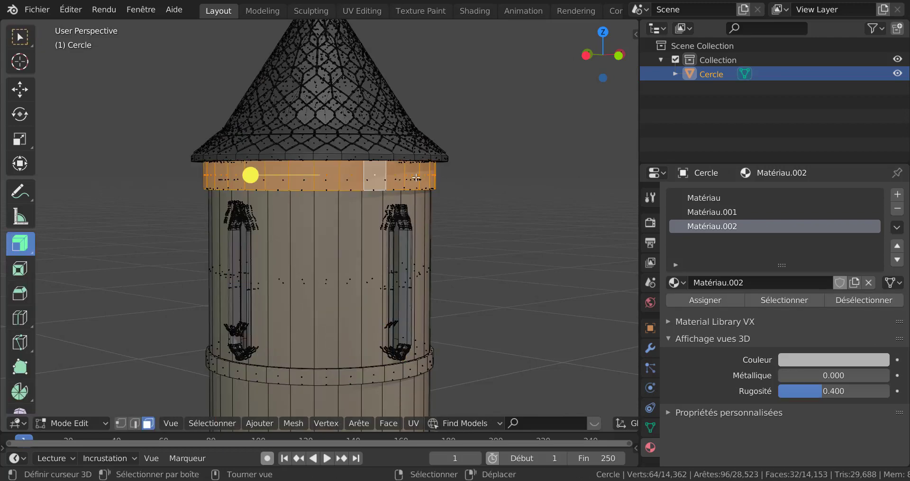
pyautogui.keyDown('alt'); pyautogui.keyDown('shift'); pyautogui.click(400, 369); pyautogui.keyUp('shift'); pyautogui.keyUp('alt')
pyautogui.scroll(-4, 450, 351)
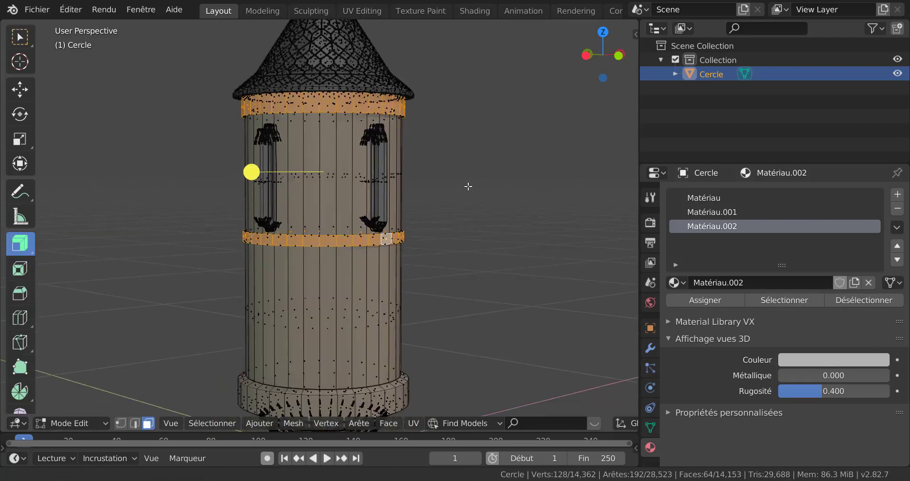
pyautogui.keyDown('shift'); pyautogui.scroll(-3, 468, 186); pyautogui.keyUp('shift')
pyautogui.keyDown('alt'); pyautogui.keyDown('shift'); pyautogui.click(402, 333); pyautogui.keyUp('shift'); pyautogui.keyUp('alt')
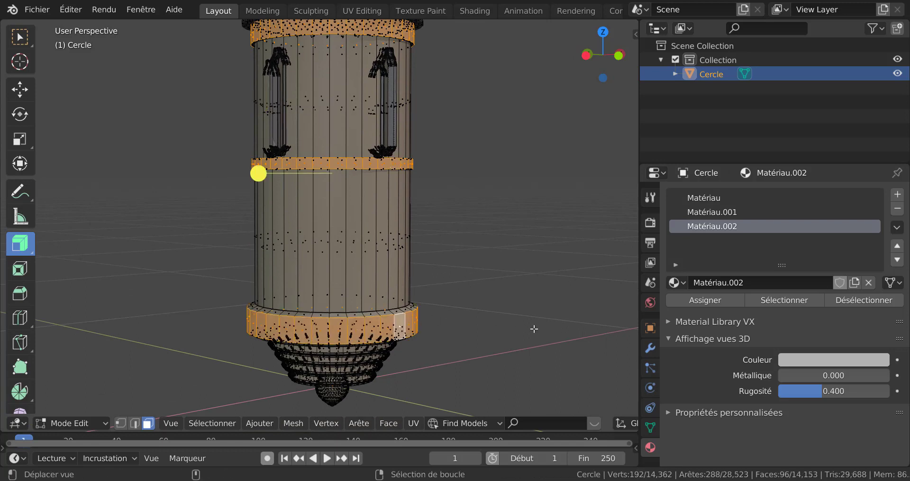
pyautogui.press('ctrl+KP_Add')
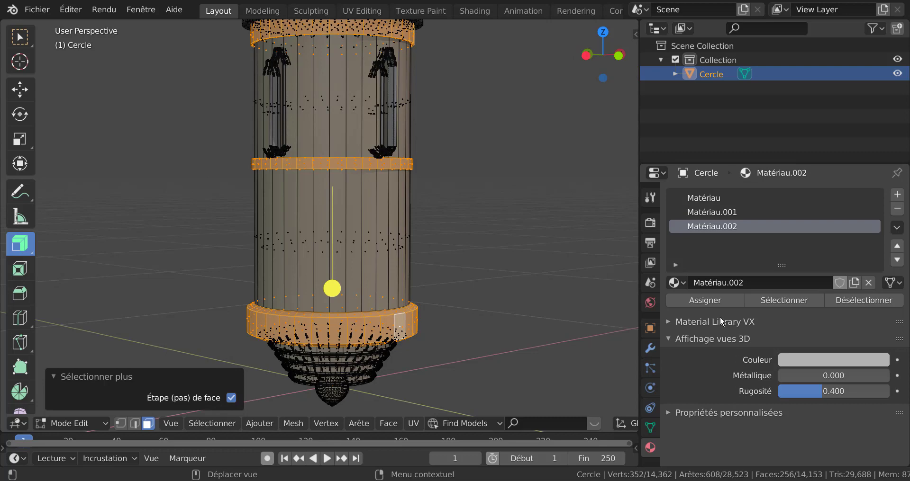
# - Assign Matériau.002 to the three selected rings and inspect the tower in Object mode
pyautogui.click(718, 301)
pyautogui.press('Tab')
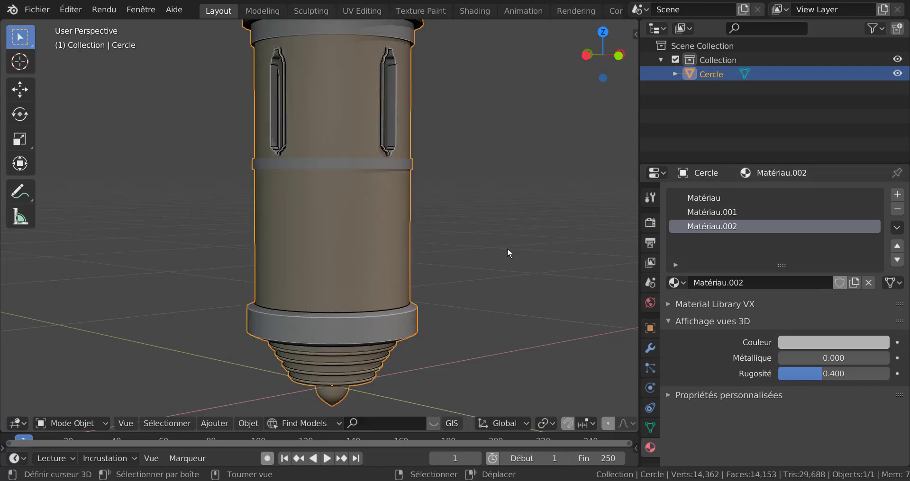
pyautogui.scroll(-3, 507, 248)
pyautogui.keyDown('shift'); pyautogui.moveTo(506, 253); pyautogui.dragTo(465, 308, button='middle'); pyautogui.keyUp('shift')
pyautogui.scroll(3, 507, 313)
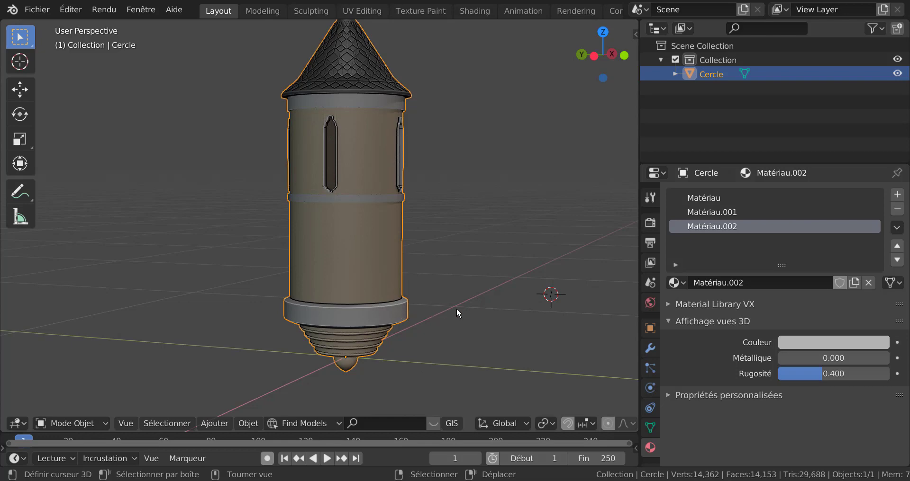
pyautogui.press('Tab')
pyautogui.press('Tab')
pyautogui.scroll(2, 399, 326)
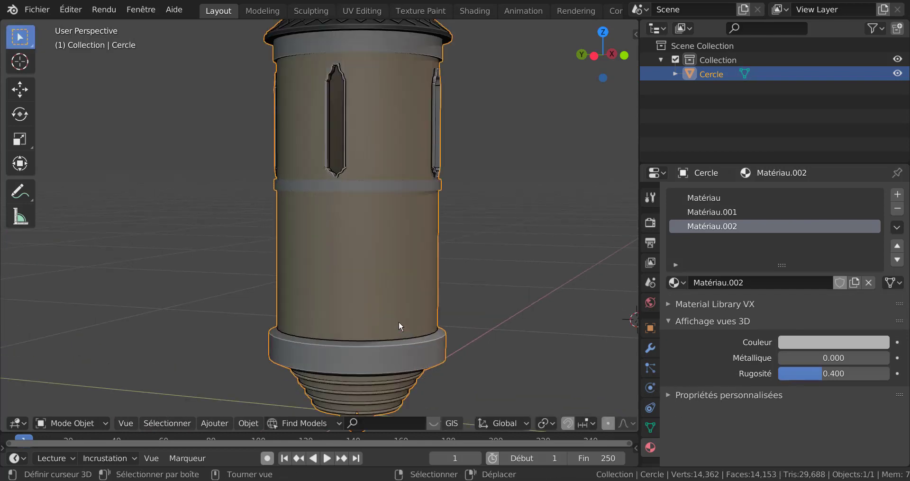
pyautogui.scroll(-2, 399, 318)
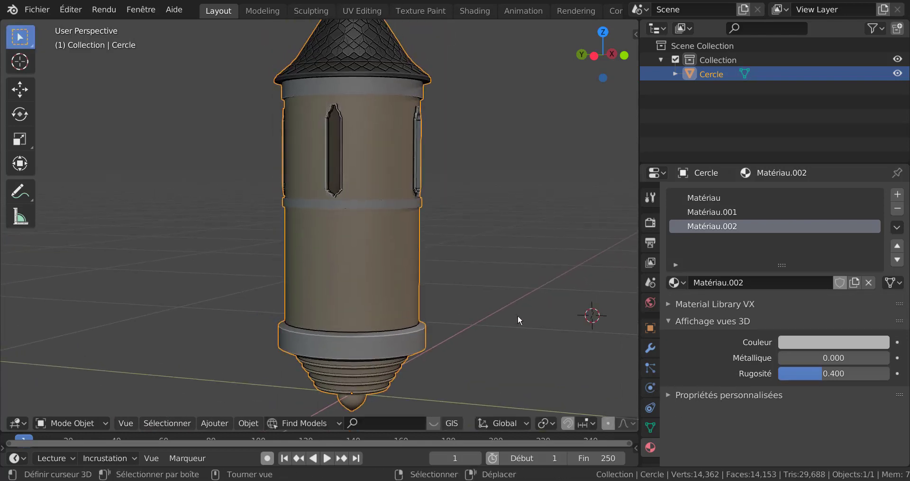
# - Lighten the 3D viewport colour of Matériau.002 to a near-white with an HSV value of 0.964
pyautogui.click(815, 343)
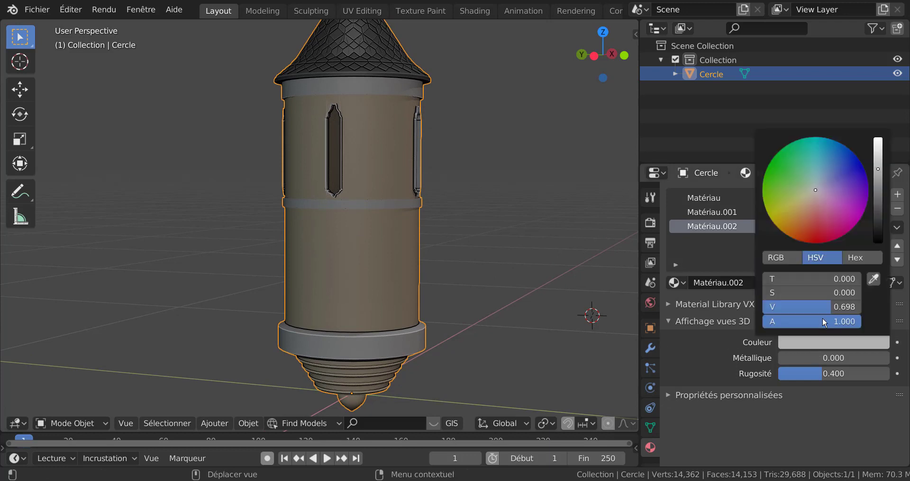
pyautogui.moveTo(879, 171); pyautogui.dragTo(874, 145)
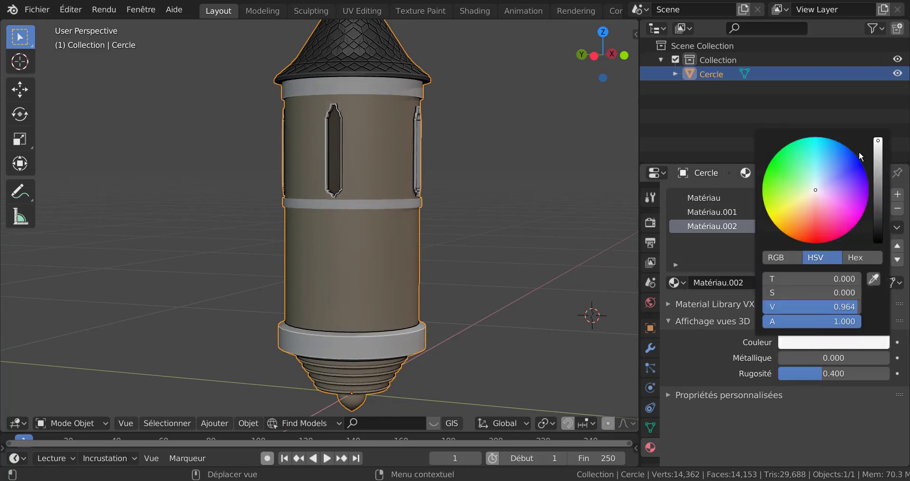
# - In Edit mode, clear the face selection with the tower's stepped base and pointed finial framed in front view
pyautogui.scroll(-3, 434, 320)
pyautogui.moveTo(429, 326); pyautogui.dragTo(360, 312, button='middle')
pyautogui.scroll(2, 360, 312)
pyautogui.press('Tab')
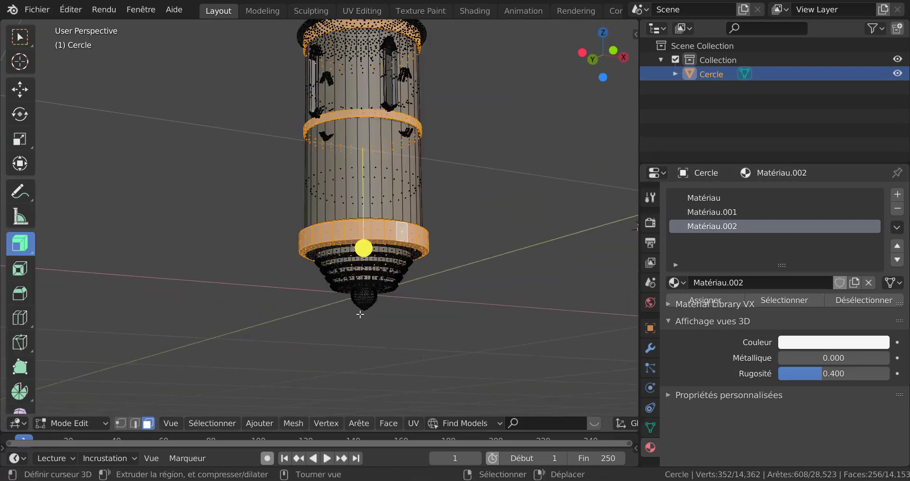
pyautogui.scroll(2, 360, 315)
pyautogui.scroll(1, 398, 342)
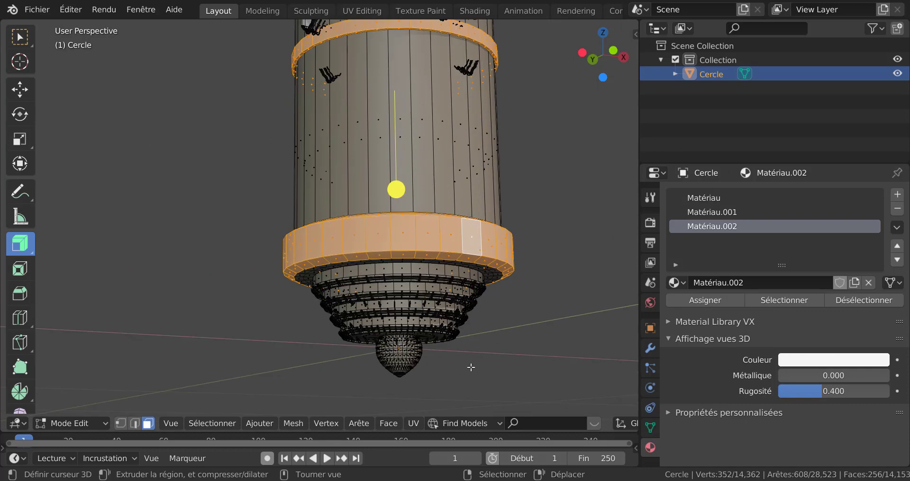
pyautogui.press('KP_1')
pyautogui.keyDown('shift'); pyautogui.moveTo(448, 369); pyautogui.dragTo(436, 282, button='middle'); pyautogui.keyUp('shift')
pyautogui.scroll(4, 417, 289)
pyautogui.hotkey('alt', 'a')
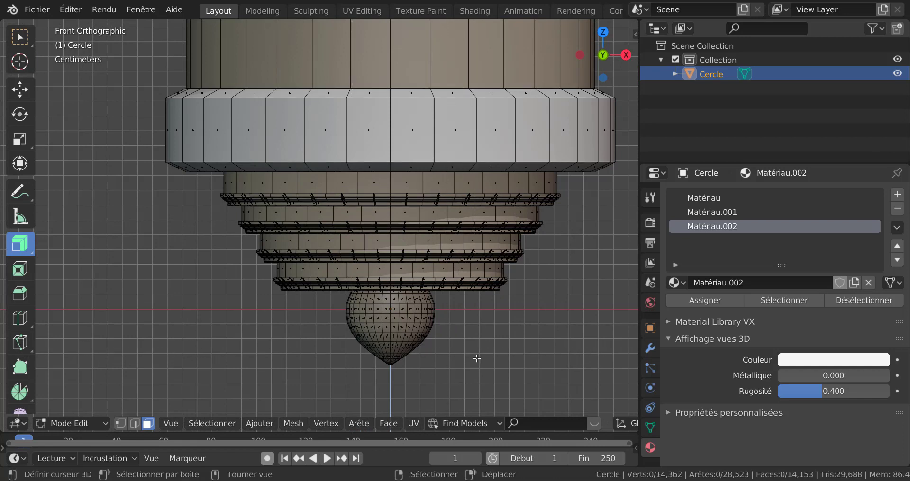
# - Select all faces of the pointed bulb below the tiers and create a new material in a new slot
pyautogui.press('b')
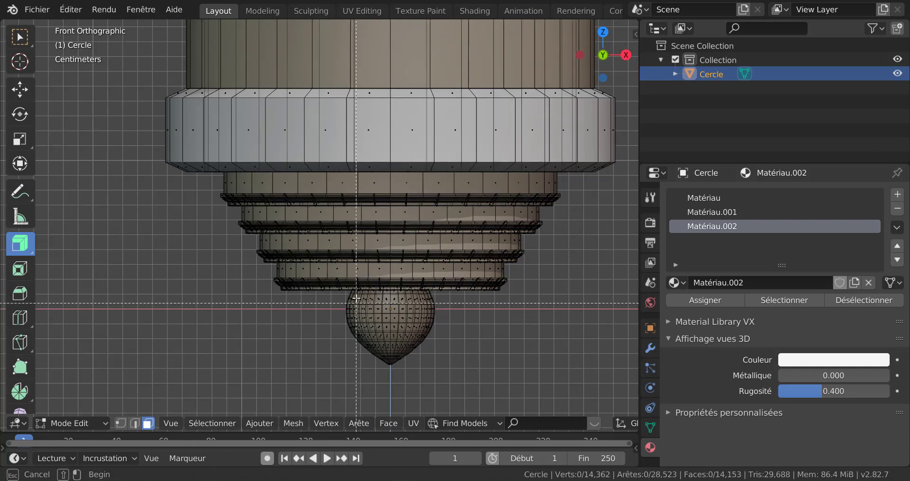
pyautogui.moveTo(338, 293); pyautogui.dragTo(467, 378)
pyautogui.scroll(-2, 501, 355)
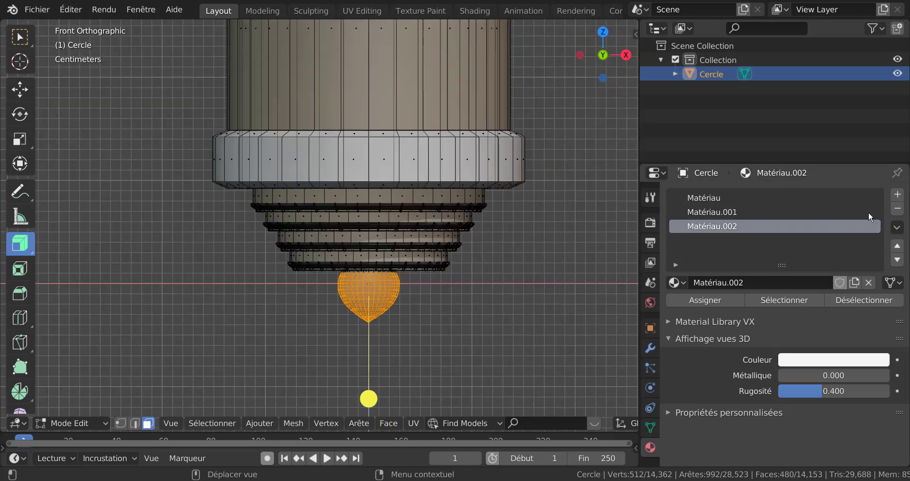
pyautogui.click(897, 195)
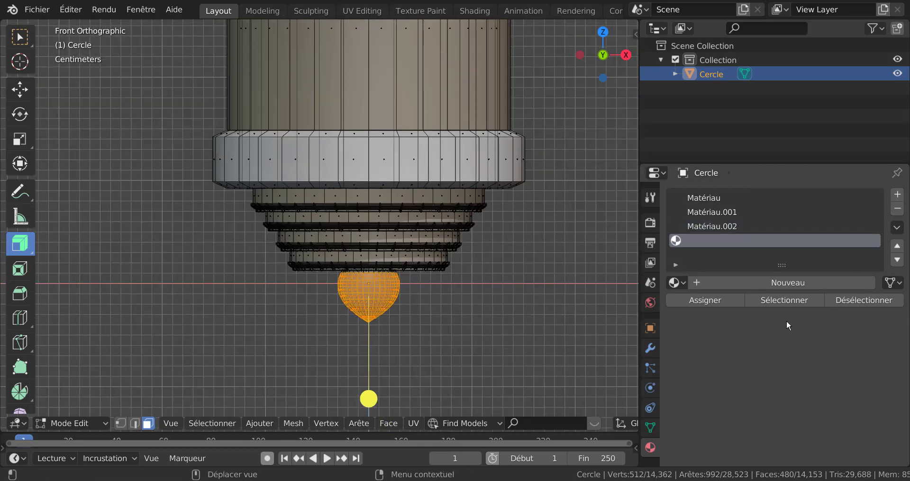
pyautogui.click(791, 282)
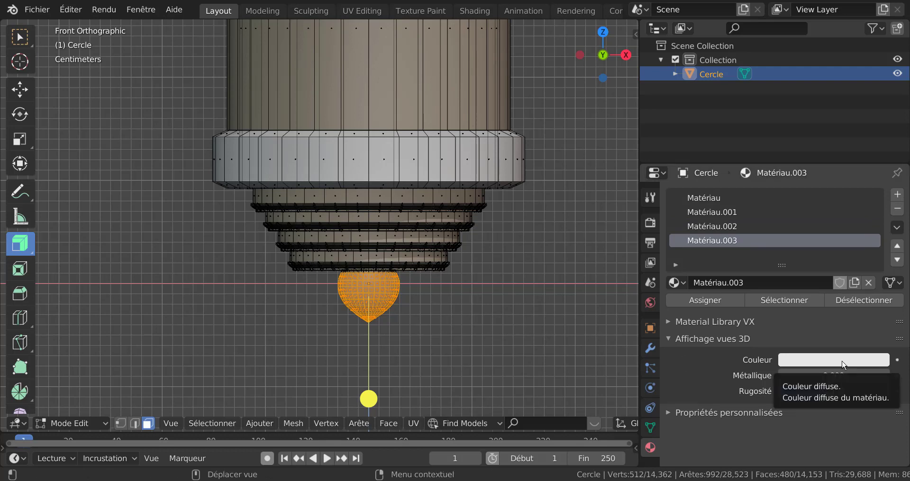
# - Sample the new material's viewport colour from the large cylinder and brighten it to a value of about 0.796
pyautogui.click(864, 362)
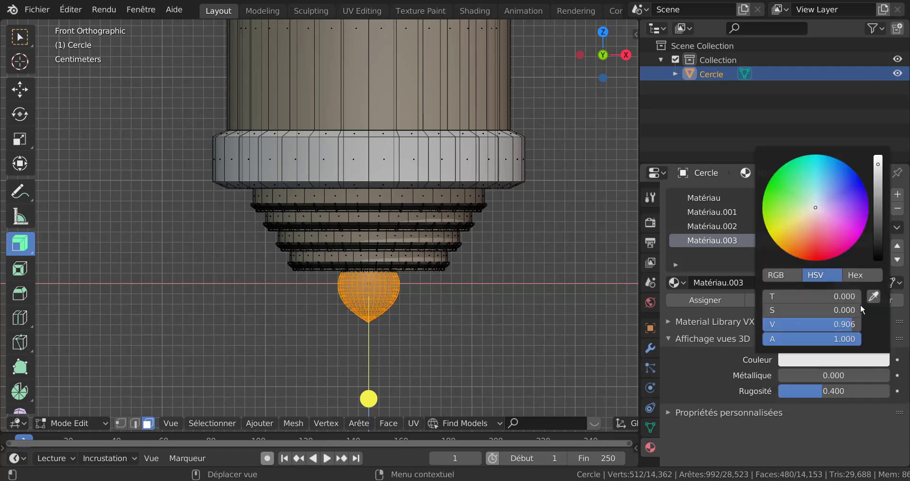
pyautogui.click(873, 297)
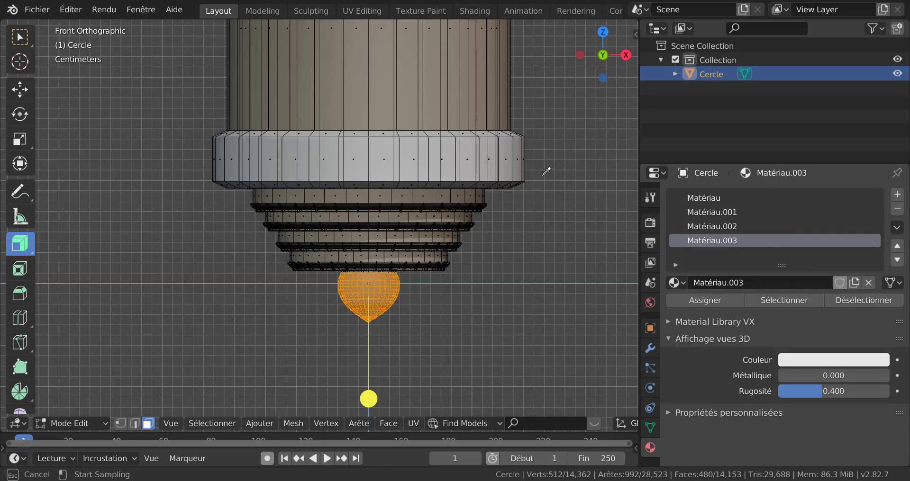
pyautogui.click(470, 72)
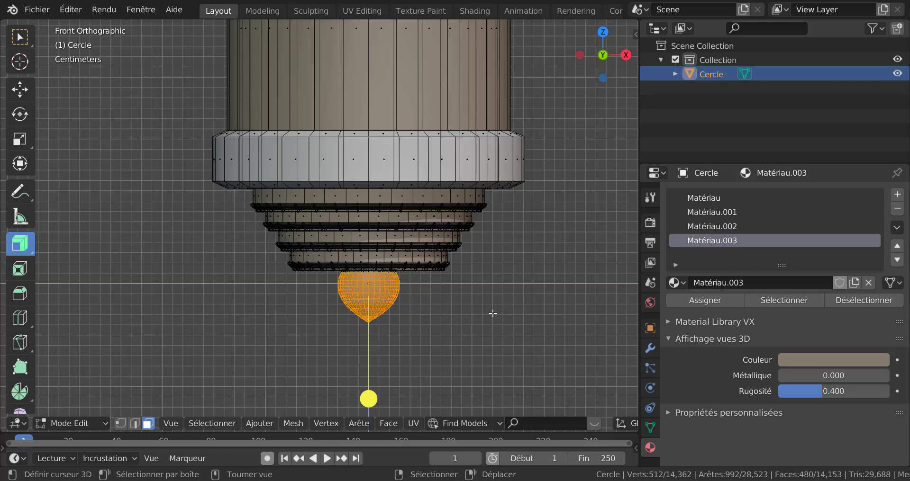
pyautogui.press('Tab')
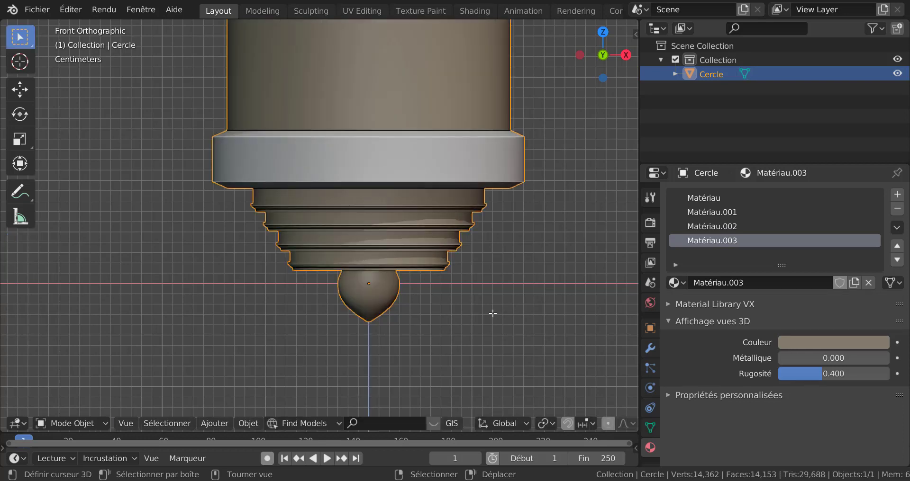
pyautogui.click(815, 342)
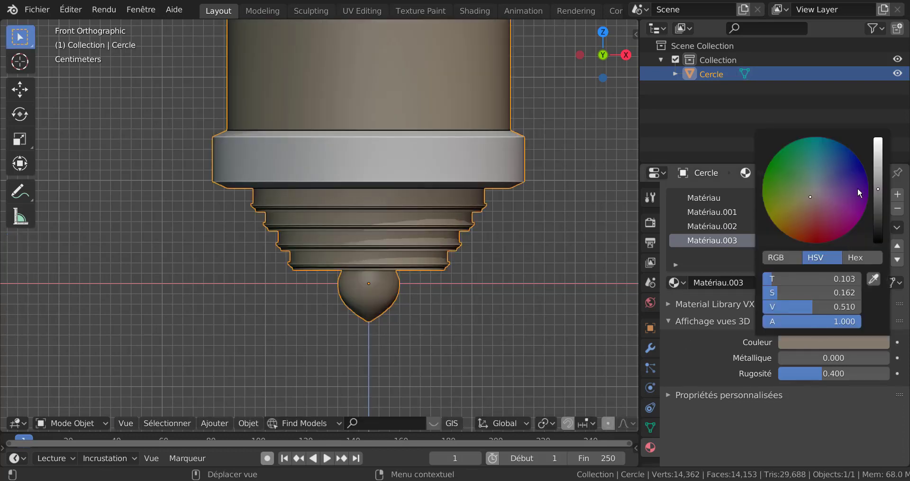
pyautogui.moveTo(876, 188); pyautogui.dragTo(865, 161)
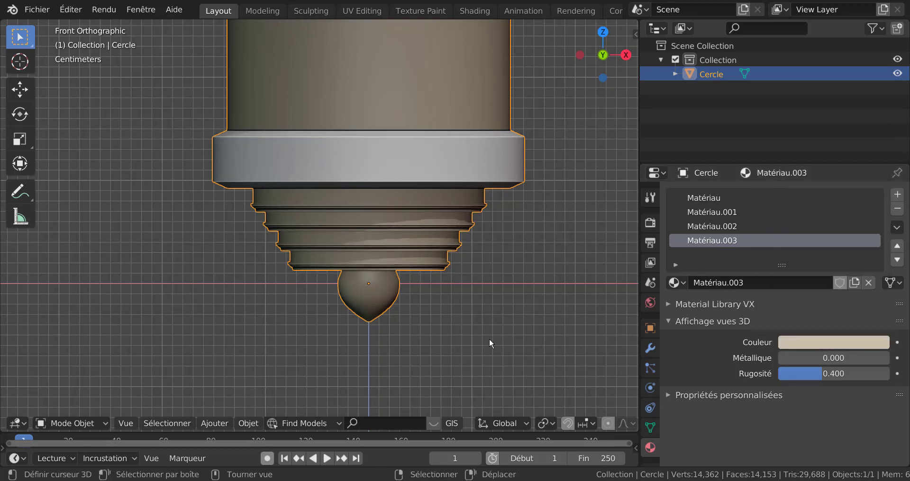
pyautogui.scroll(-5, 488, 339)
pyautogui.scroll(3, 453, 339)
# - Assign Matériau.003 to the selected bulb faces
pyautogui.press('Tab')
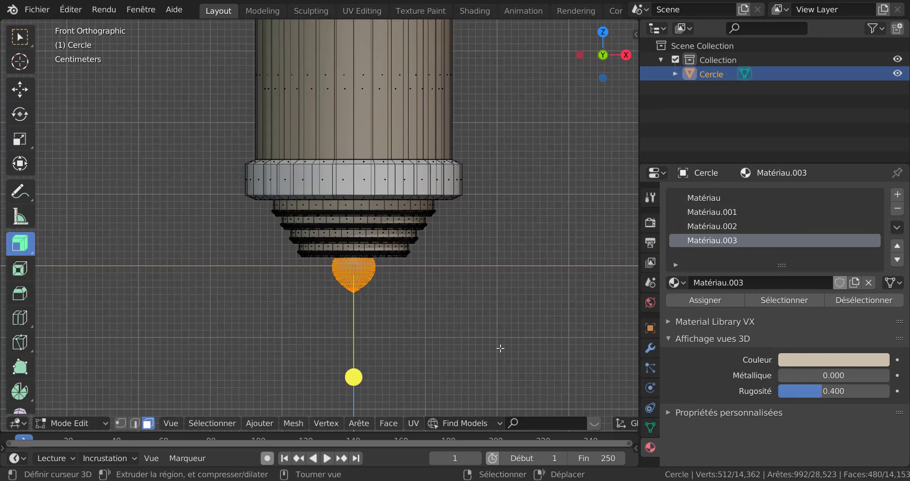
pyautogui.click(715, 300)
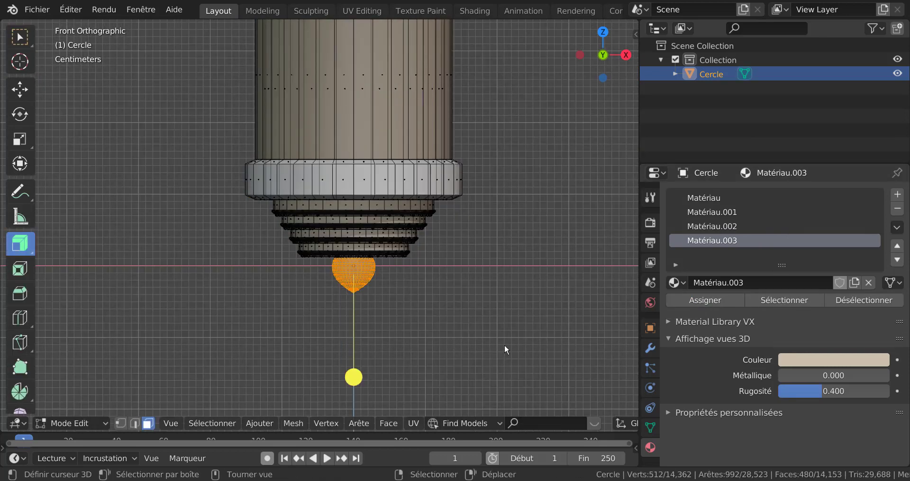
pyautogui.press('Tab')
pyautogui.click(830, 348)
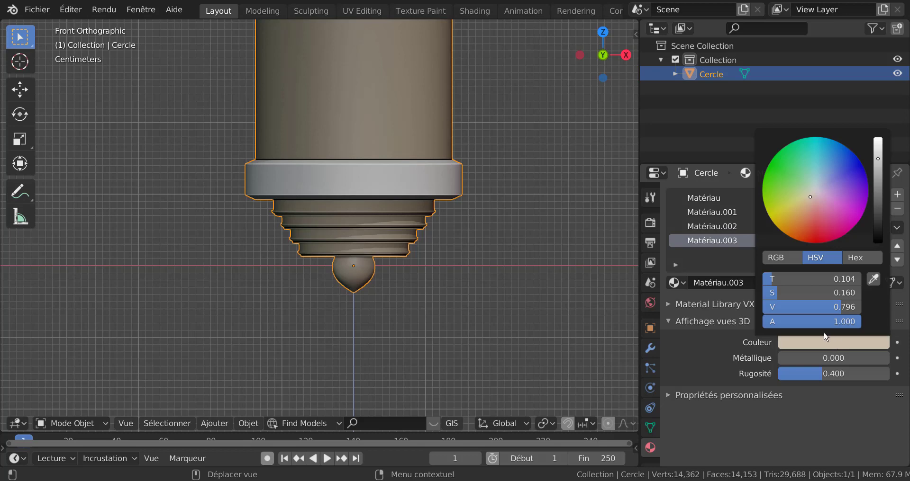
pyautogui.press('Tab')
pyautogui.scroll(2, 364, 299)
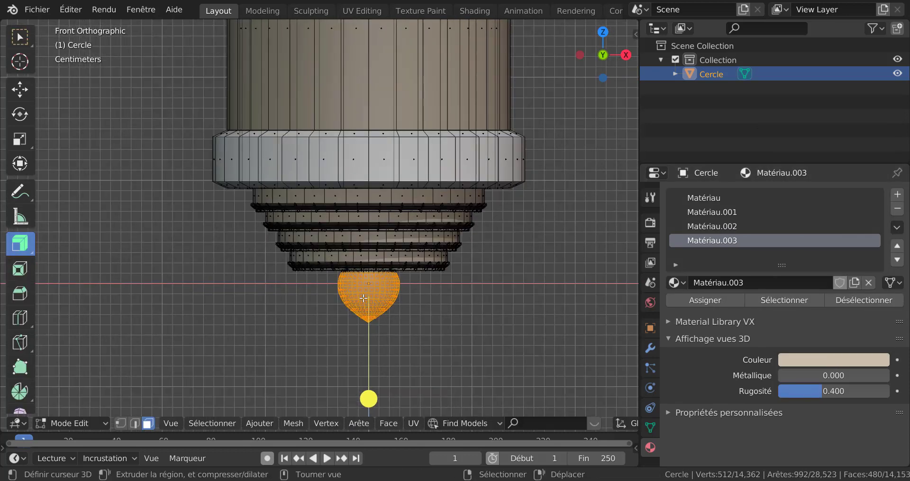
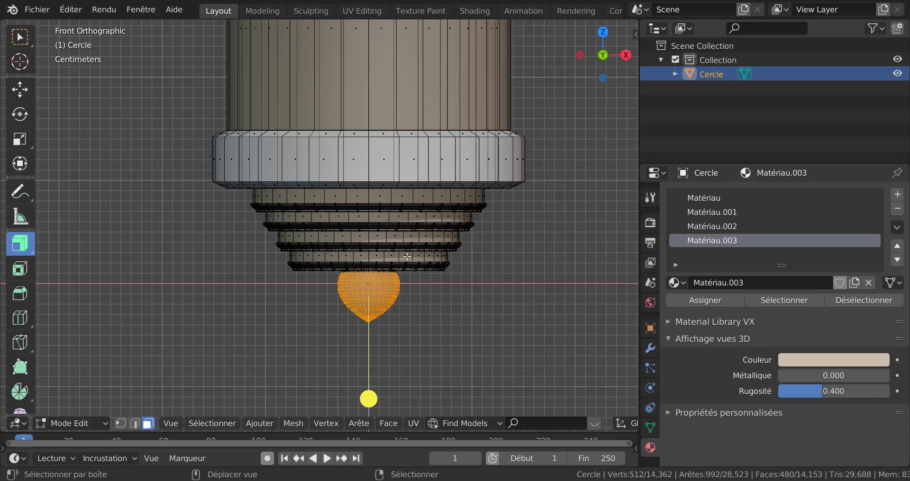
# - Add one face of the lowest tier to the selection and assign Matériau.001 to all selected faces
pyautogui.keyDown('shift'); pyautogui.click(407, 256); pyautogui.keyUp('shift')
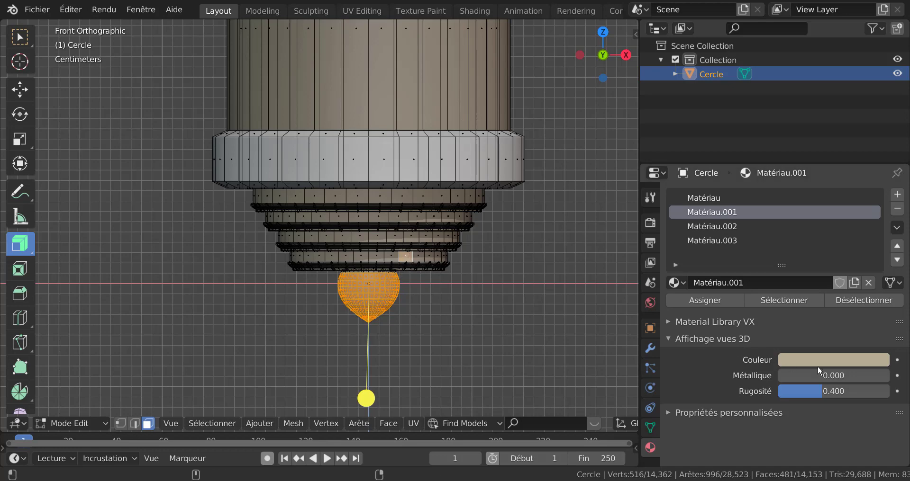
pyautogui.press('Tab')
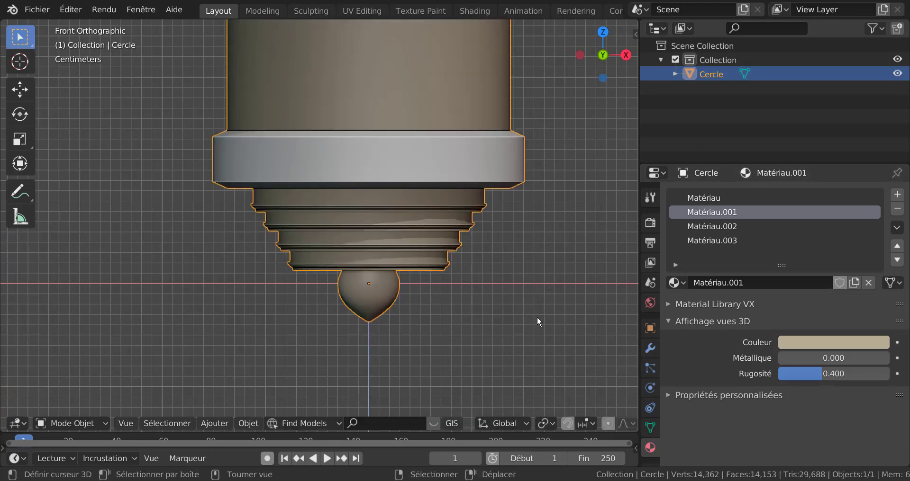
pyautogui.press('Tab')
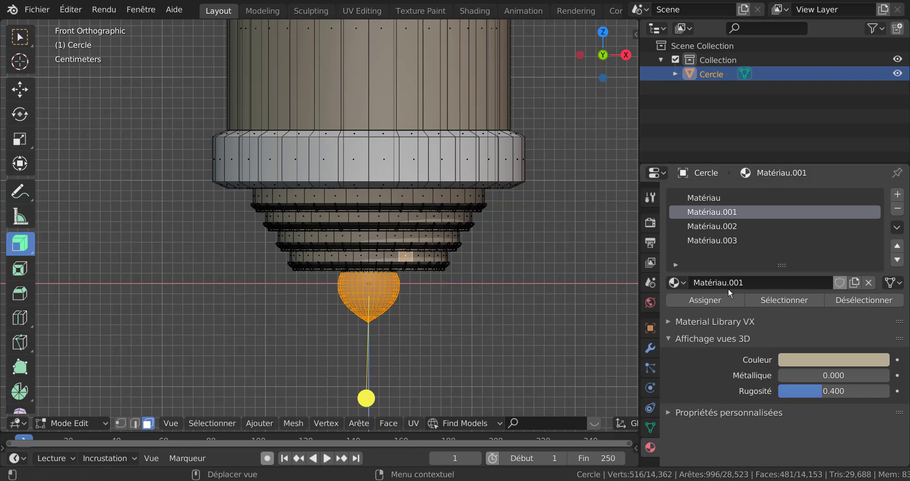
pyautogui.click(712, 297)
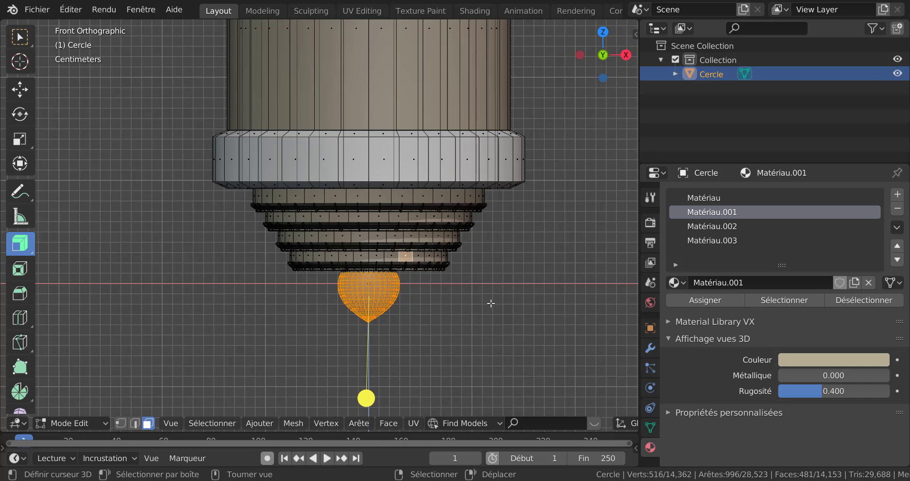
pyautogui.press('Tab')
# - Darken the viewport colour of Matériau.001 slightly
pyautogui.click(846, 345)
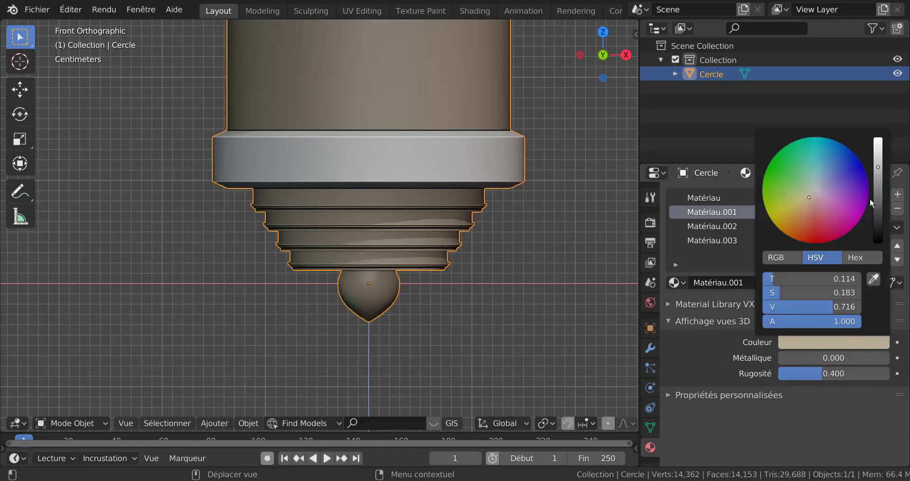
pyautogui.moveTo(877, 170)
pyautogui.mouseDown()
pyautogui.moveTo(879, 203)
pyautogui.moveTo(880, 154)
pyautogui.moveTo(880, 175)
pyautogui.mouseUp()
pyautogui.press('Tab')
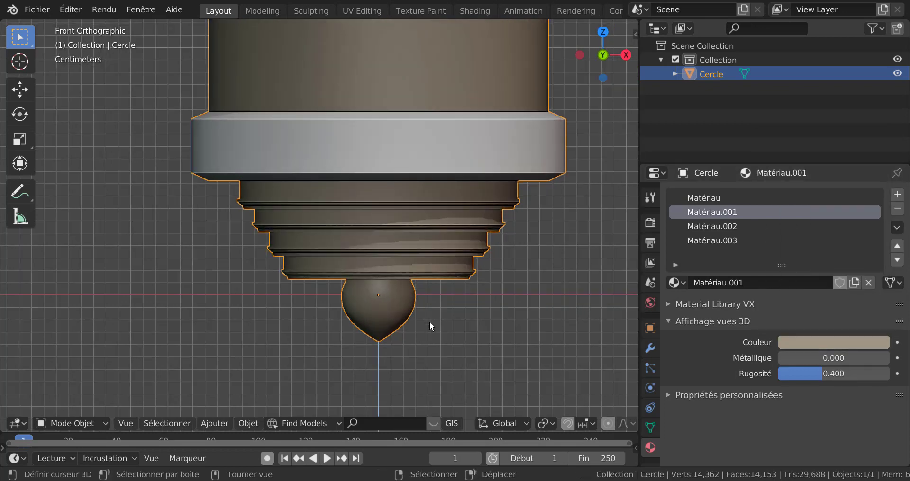
# - Remove the lowest-tier faces from the selection, keeping only the pointed bulb selected
pyautogui.scroll(2, 430, 323)
pyautogui.keyDown('shift'); pyautogui.rightClick(448, 268); pyautogui.keyUp('shift')
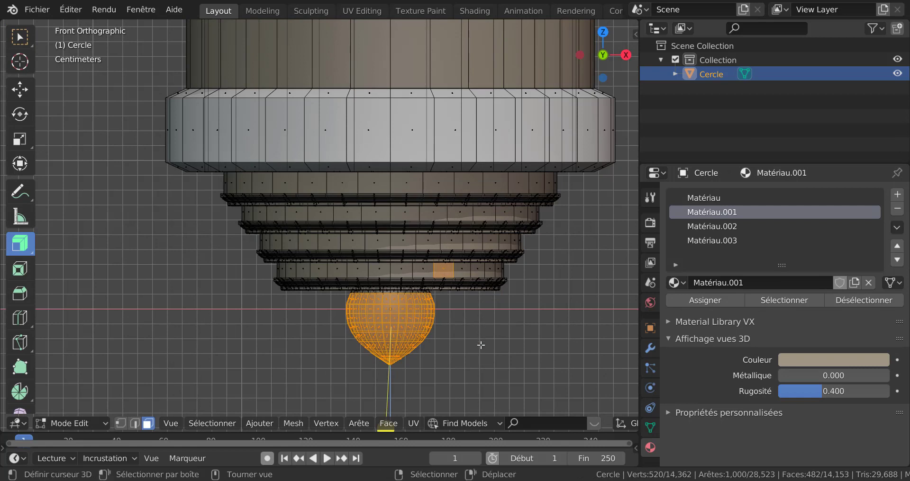
pyautogui.press('c')
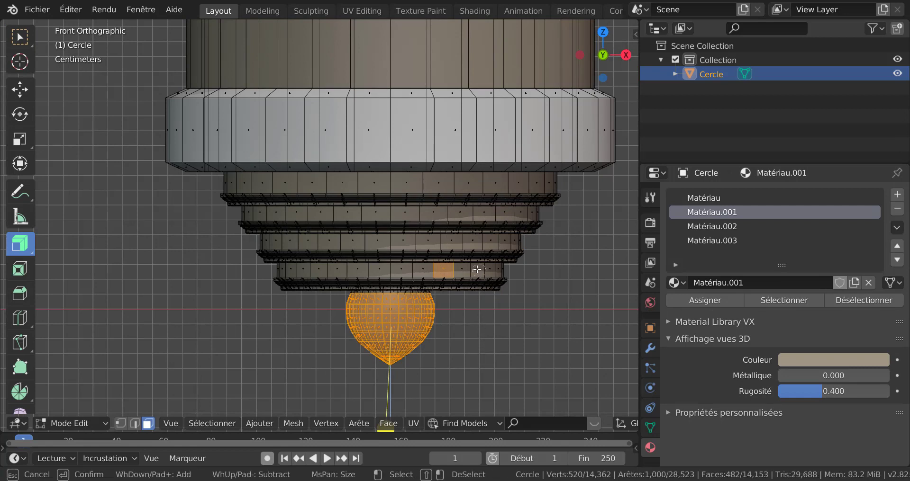
pyautogui.keyDown('shift'); pyautogui.click(448, 263); pyautogui.keyUp('shift')
pyautogui.press('Escape')
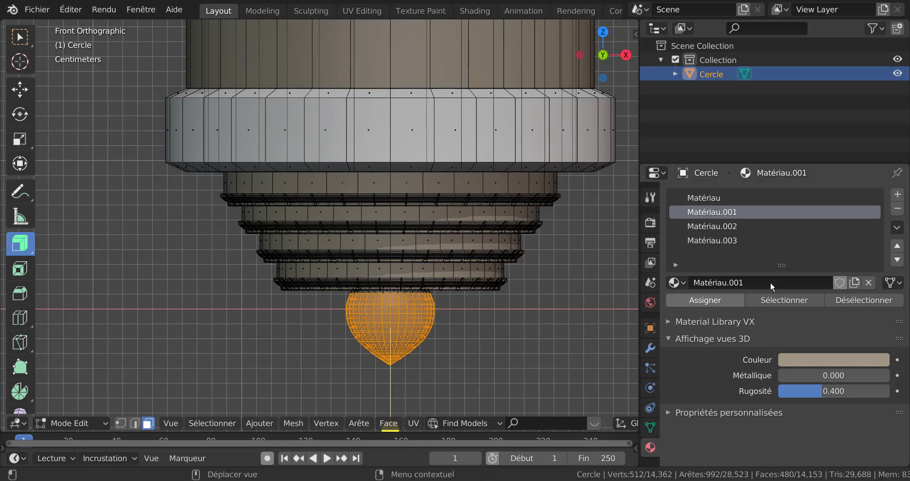
# - Create another new material in a new slot and sample its viewport colour from the second-lowest tier
pyautogui.click(897, 194)
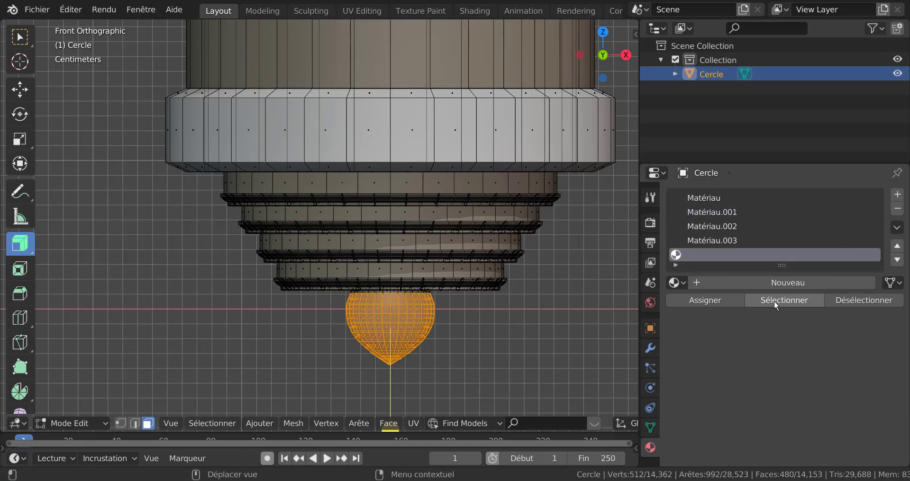
pyautogui.click(778, 283)
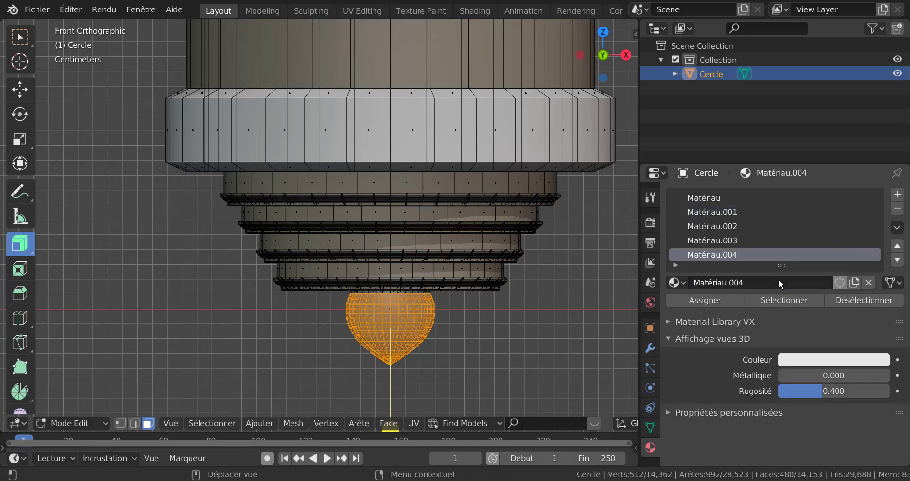
pyautogui.click(826, 361)
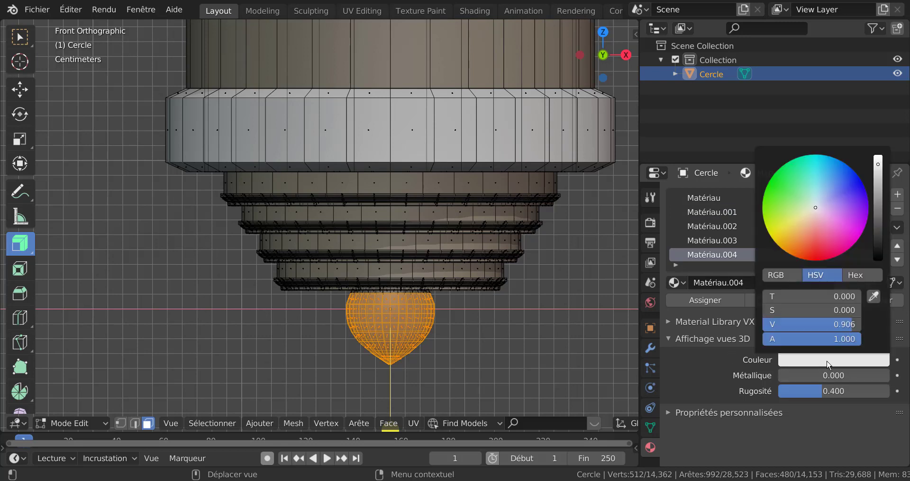
pyautogui.click(874, 298)
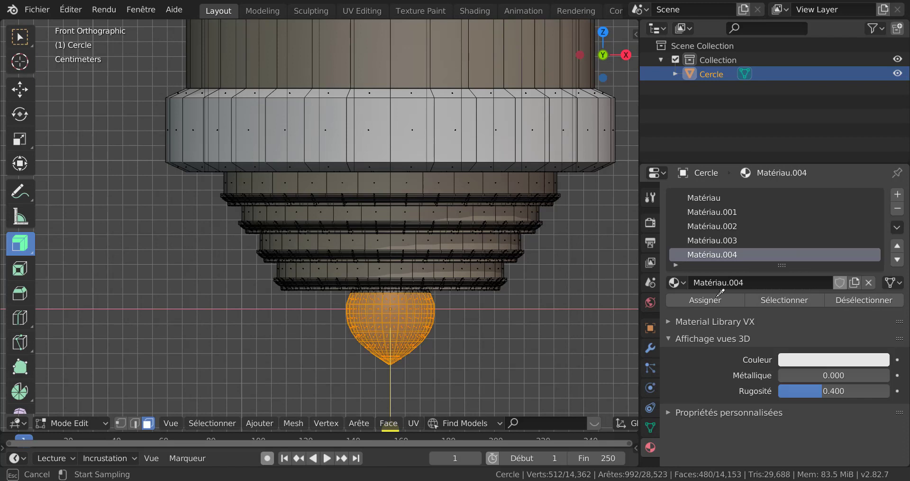
pyautogui.click(506, 240)
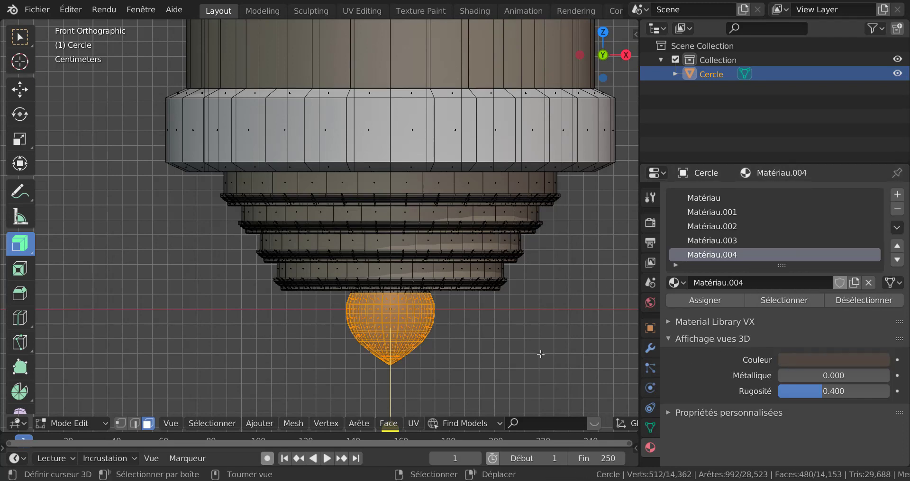
# - Brighten the viewport colour of Matériau.004 to a value of about 0.707
pyautogui.press('Tab')
pyautogui.click(821, 342)
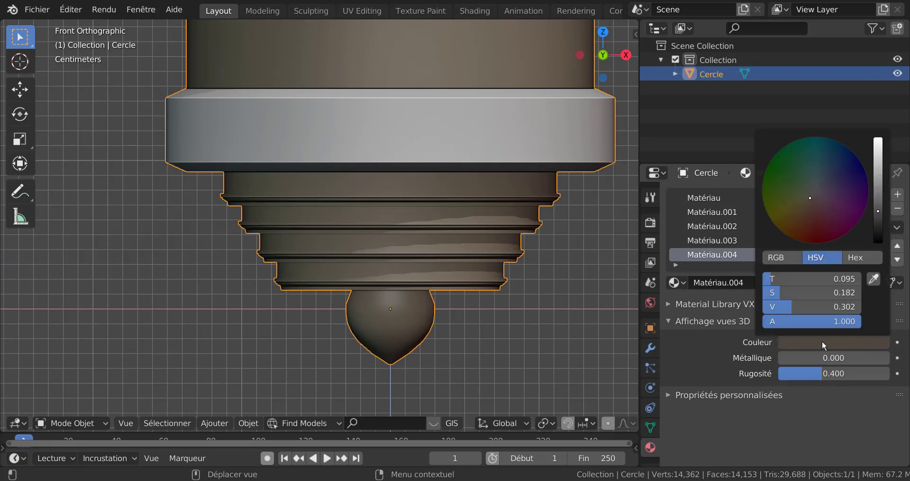
pyautogui.moveTo(879, 209); pyautogui.dragTo(879, 226)
pyautogui.moveTo(878, 194); pyautogui.dragTo(877, 167)
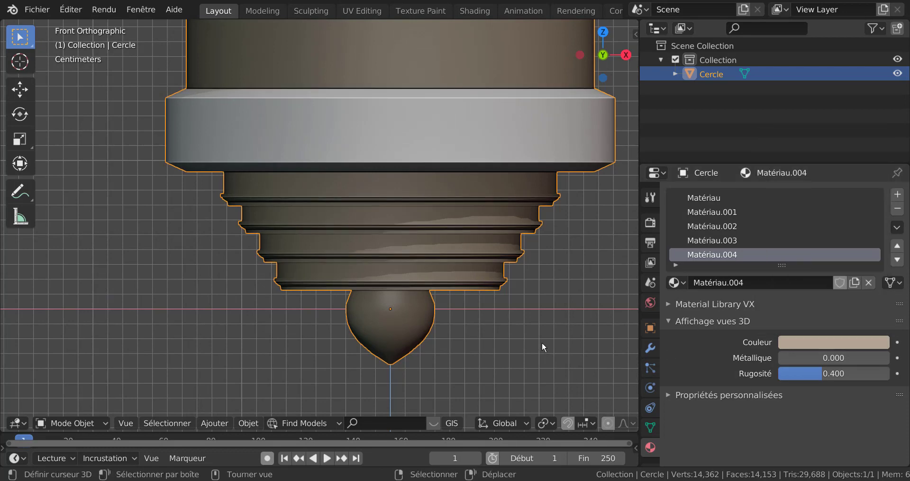
# - Assign Matériau.004 to the selected bulb faces
pyautogui.press('Tab')
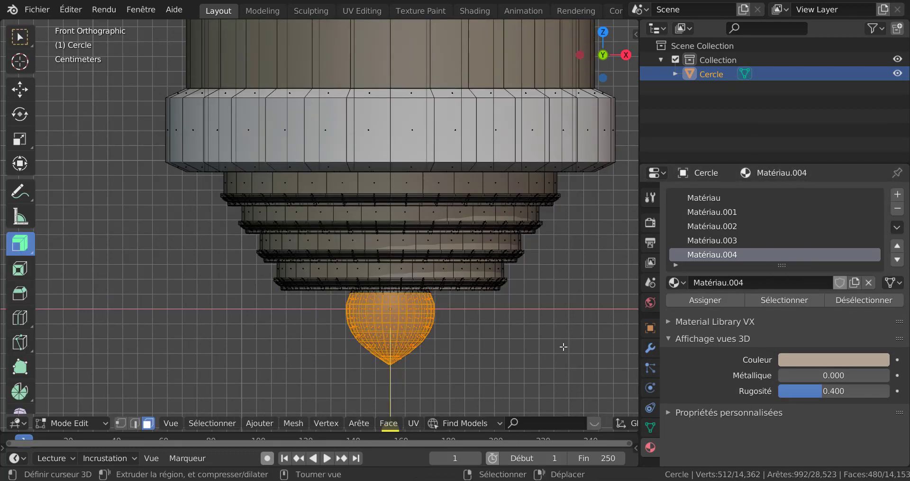
pyautogui.click(714, 300)
pyautogui.press('Tab')
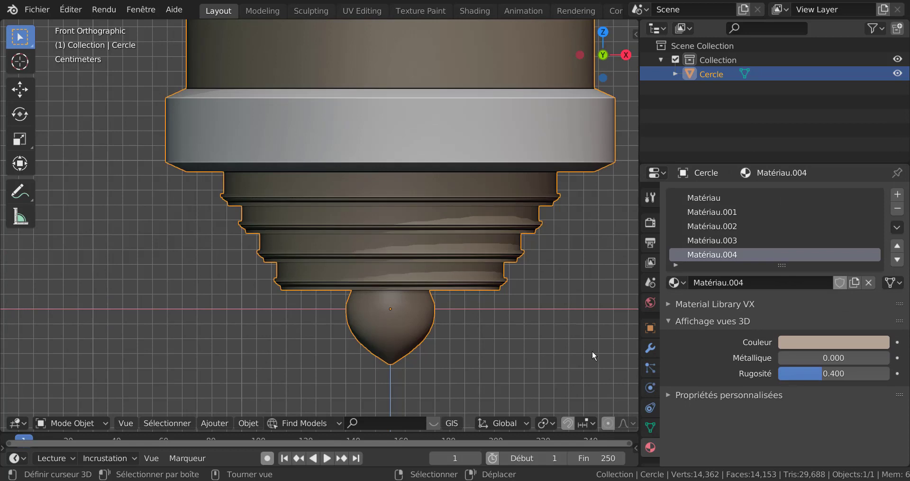
# - Darken the viewport colour of Matériau.004 to a value of about 0.209
pyautogui.press('Tab')
pyautogui.click(803, 360)
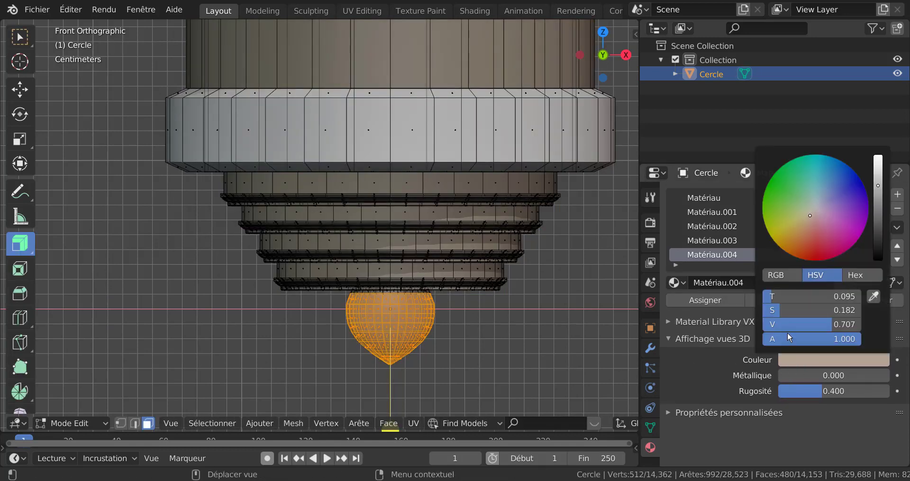
pyautogui.moveTo(879, 184); pyautogui.dragTo(874, 237)
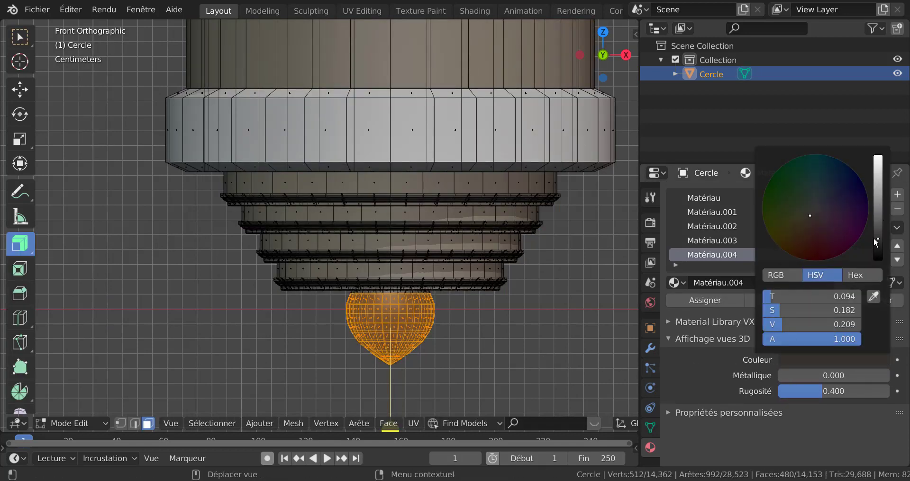
# - Leave edit mode and brighten the viewport colour of Matériau.004 to a light cream
pyautogui.press('Tab')
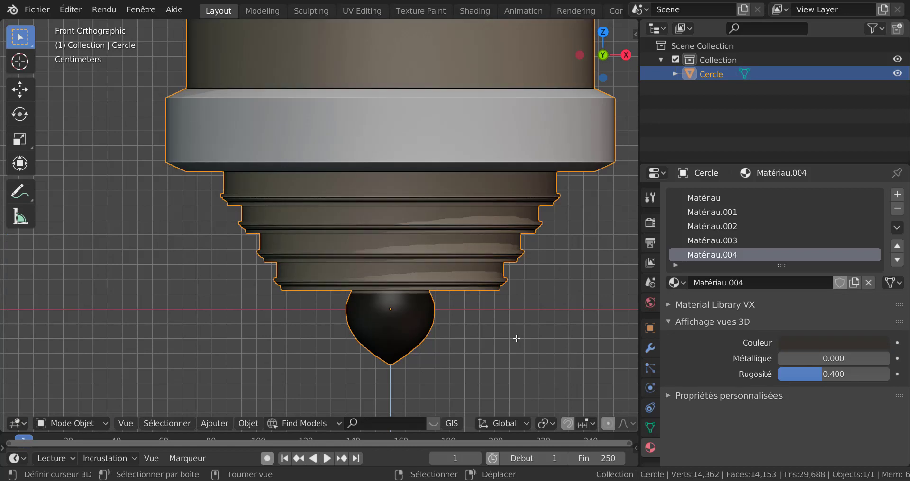
pyautogui.click(833, 342)
pyautogui.moveTo(876, 217); pyautogui.dragTo(872, 136)
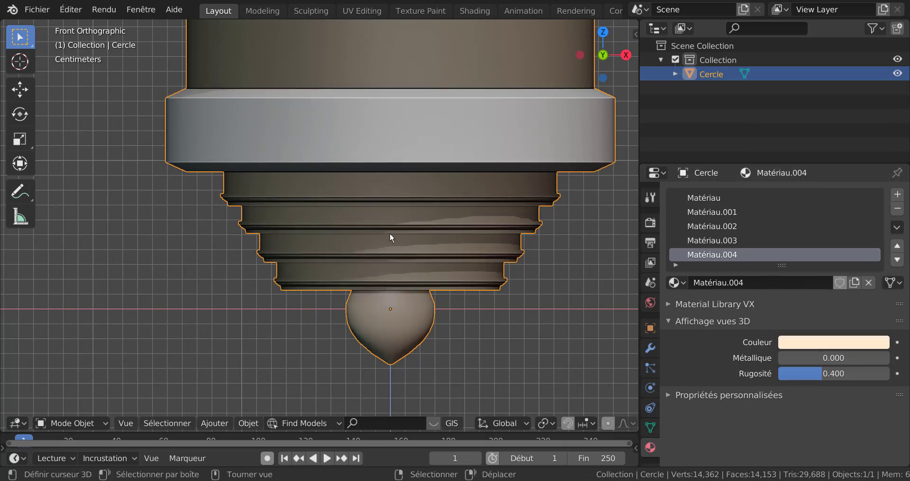
# - Assign Matériau.004 to the outer face loops of the first and third tiers below the wide base ring
pyautogui.moveTo(390, 233); pyautogui.dragTo(419, 242, button='middle')
pyautogui.press('Tab')
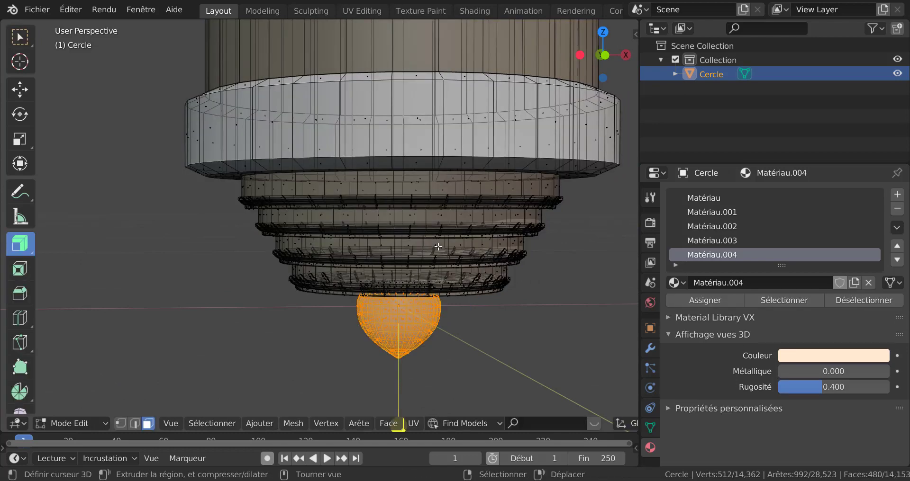
pyautogui.scroll(1, 449, 251)
pyautogui.hotkey('alt', 'z')
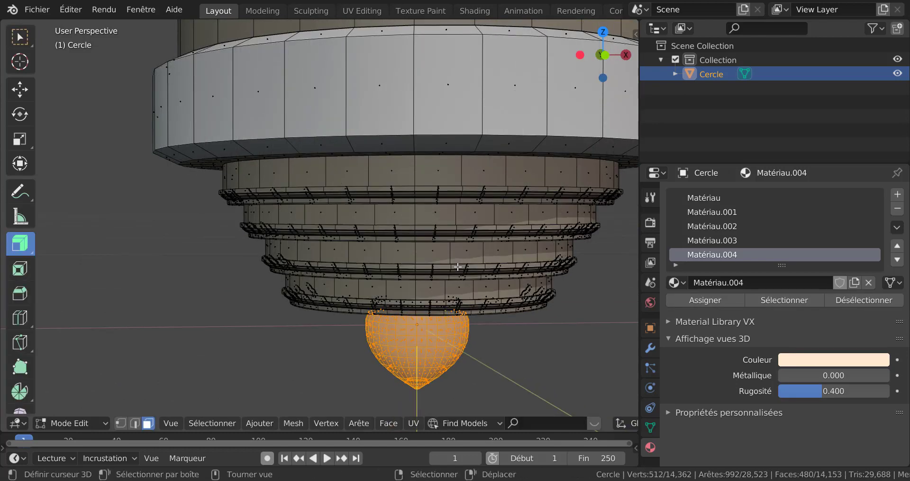
pyautogui.keyDown('alt'); pyautogui.click(449, 249); pyautogui.keyUp('alt')
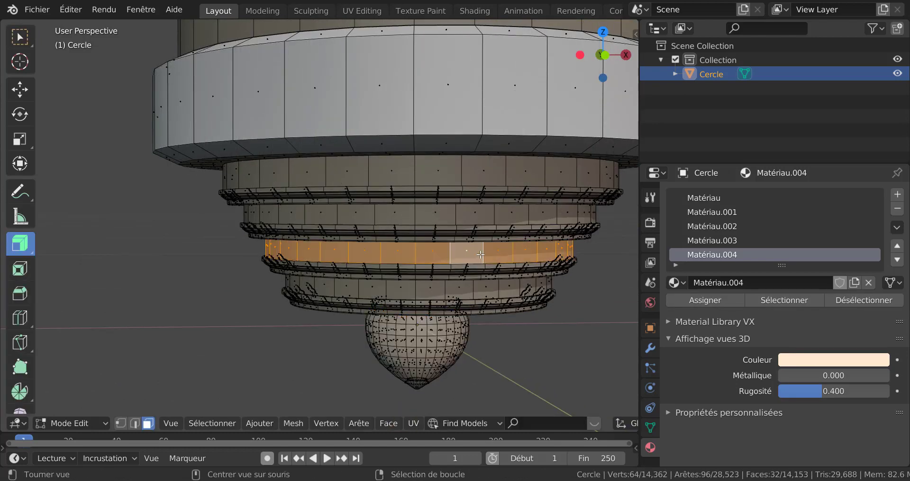
pyautogui.keyDown('alt'); pyautogui.keyDown('shift'); pyautogui.click(505, 175); pyautogui.keyUp('shift'); pyautogui.keyUp('alt')
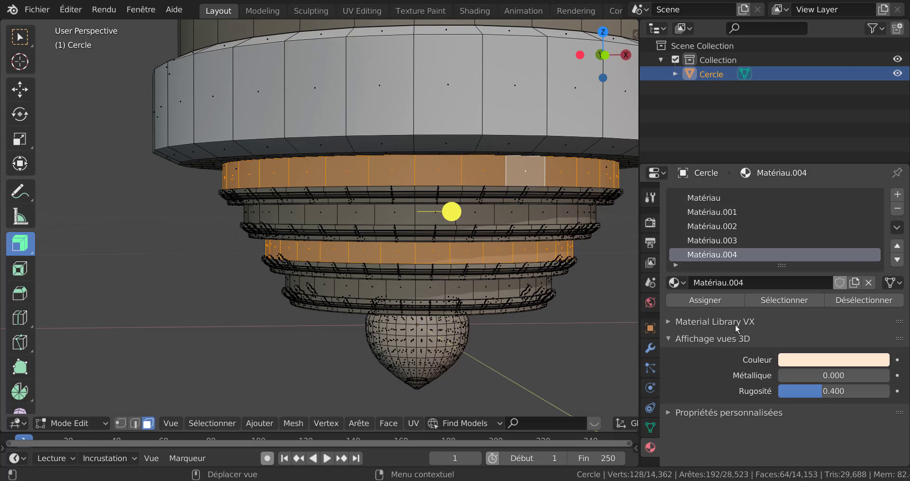
pyautogui.click(720, 298)
pyautogui.press('Tab')
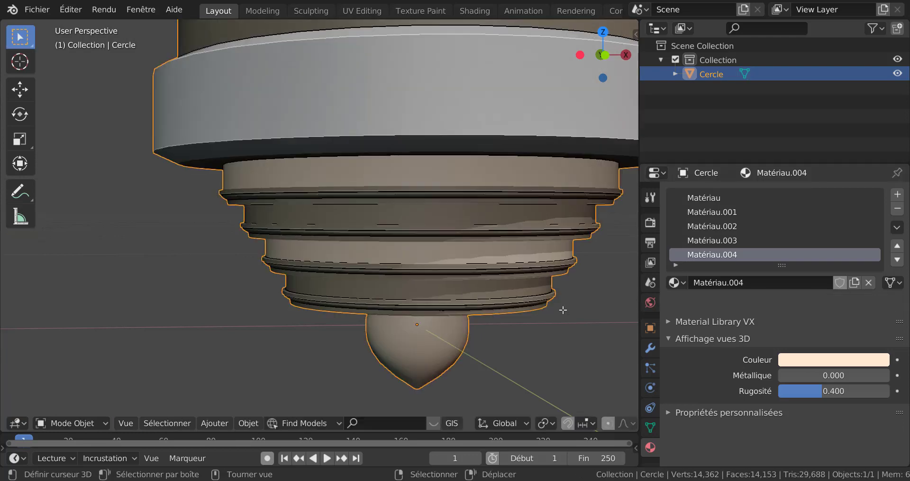
# - Create Matériau.005 in a new slot and assign it to the outer face loop of the wide base ring above the tiers
pyautogui.scroll(-6, 562, 315)
pyautogui.press('Tab')
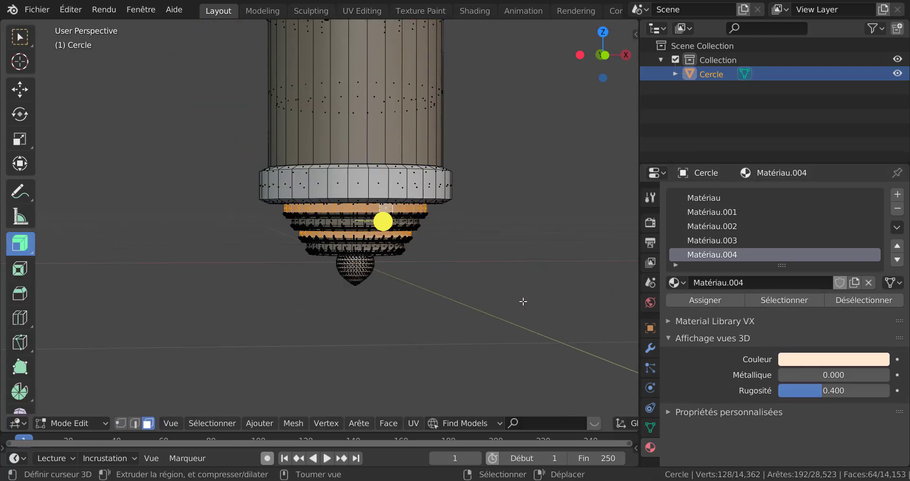
pyautogui.moveTo(525, 294)
pyautogui.mouseDown(button='middle')
pyautogui.moveTo(527, 356)
pyautogui.moveTo(524, 331)
pyautogui.moveTo(503, 321)
pyautogui.moveTo(520, 327)
pyautogui.mouseUp(button='middle')
pyautogui.press('Tab')
pyautogui.scroll(-3, 500, 324)
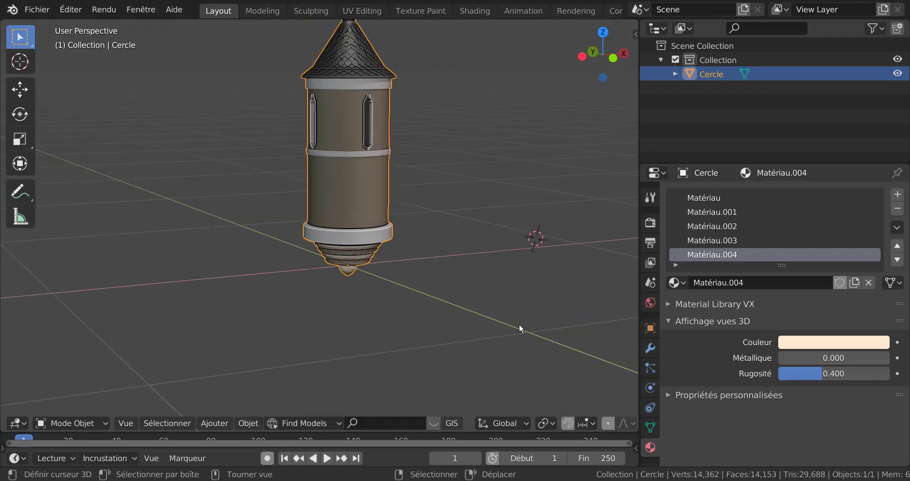
pyautogui.scroll(2, 509, 316)
pyautogui.moveTo(500, 299); pyautogui.dragTo(497, 325, button='middle')
pyautogui.scroll(2, 495, 321)
pyautogui.press('Tab')
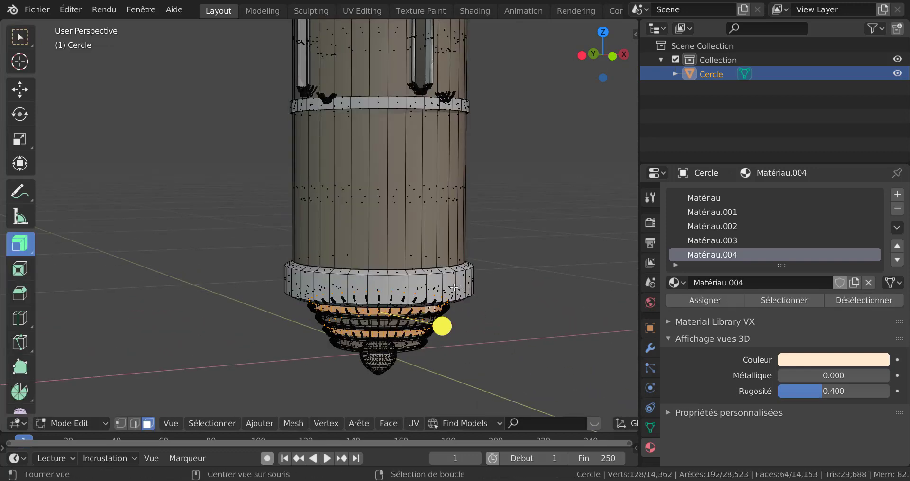
pyautogui.keyDown('alt'); pyautogui.click(454, 288); pyautogui.keyUp('alt')
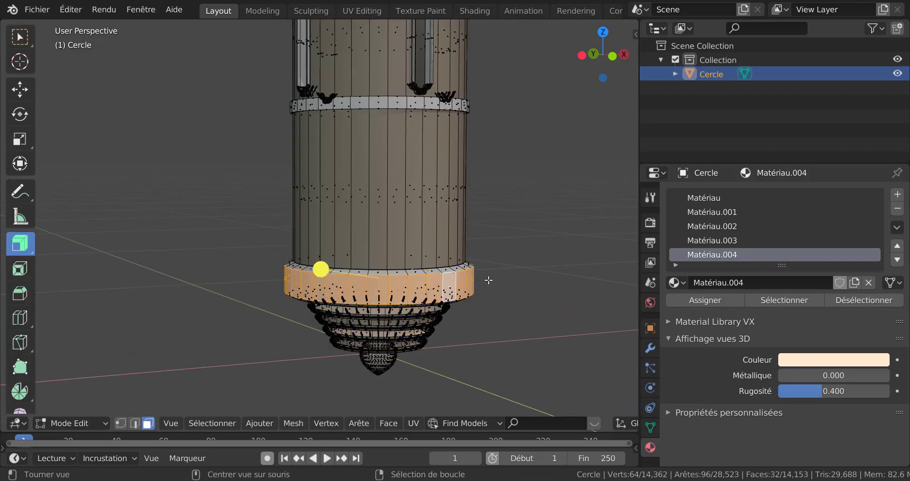
pyautogui.click(897, 194)
pyautogui.click(795, 283)
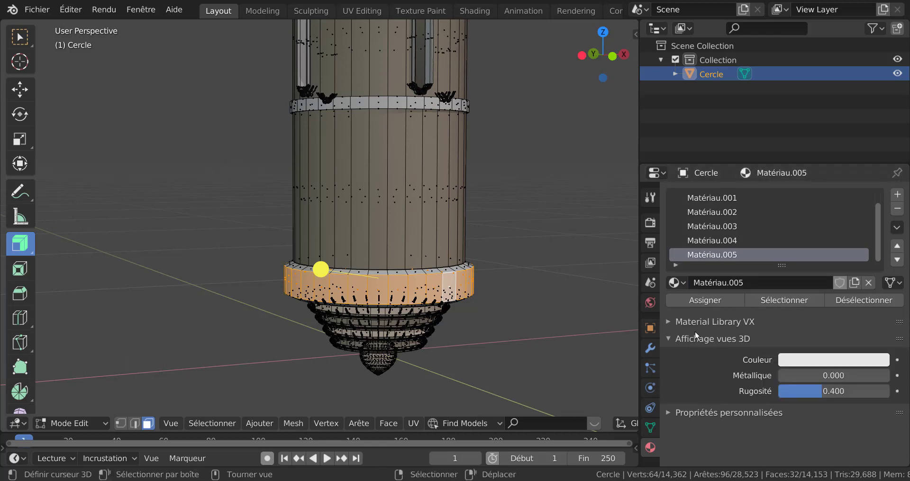
pyautogui.click(710, 300)
pyautogui.press('Tab')
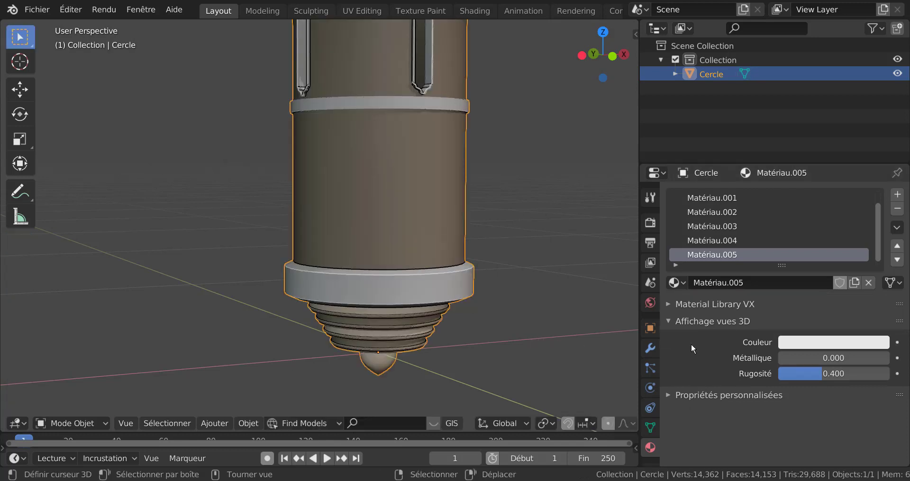
# - Darken the viewport colour of Matériau.005 to a value of about 0.560
pyautogui.click(815, 345)
pyautogui.moveTo(875, 148); pyautogui.dragTo(877, 183)
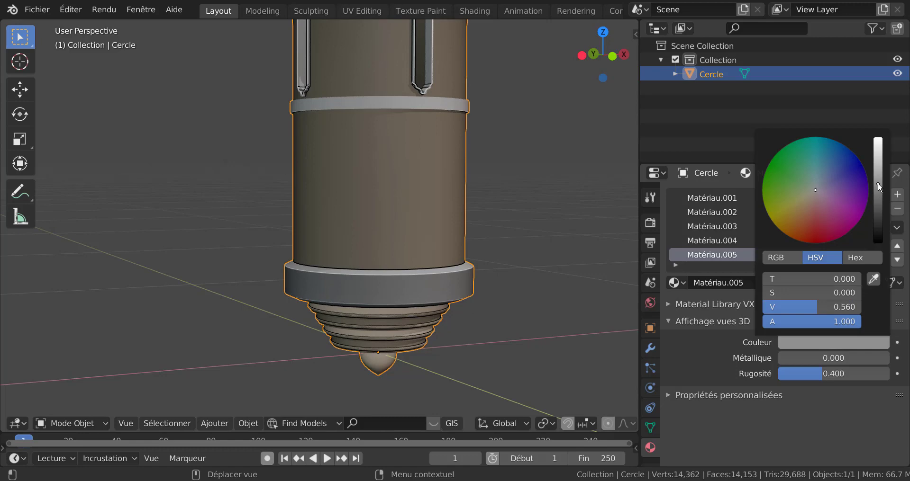
pyautogui.scroll(-3, 479, 313)
# - Create Matériau.006 in a new slot and assign it to the face loop of the band just under the roof
pyautogui.keyDown('shift'); pyautogui.moveTo(513, 290); pyautogui.dragTo(499, 346, button='middle'); pyautogui.keyUp('shift')
pyautogui.scroll(3, 459, 343)
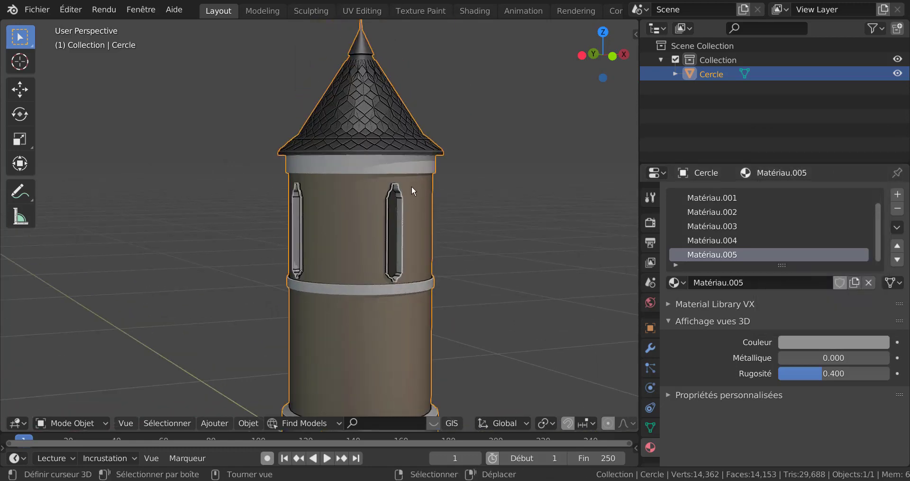
pyautogui.press('Tab')
pyautogui.keyDown('alt'); pyautogui.click(312, 164); pyautogui.keyUp('alt')
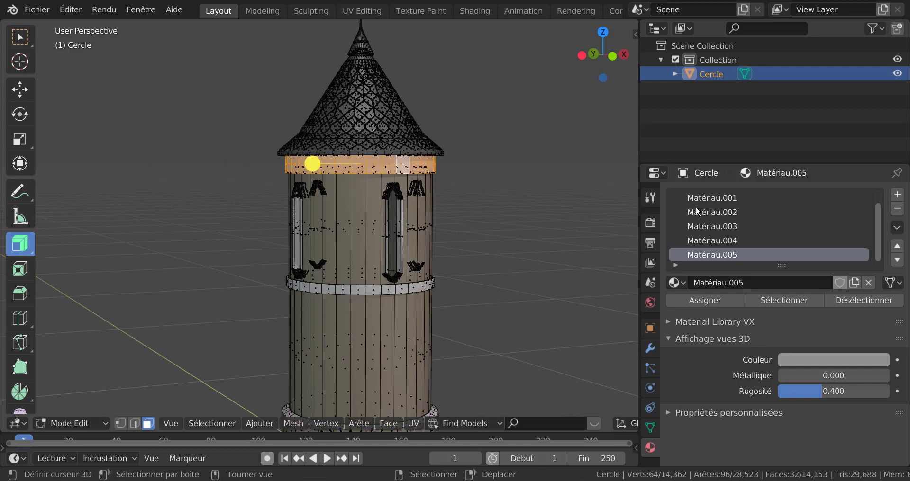
pyautogui.click(897, 195)
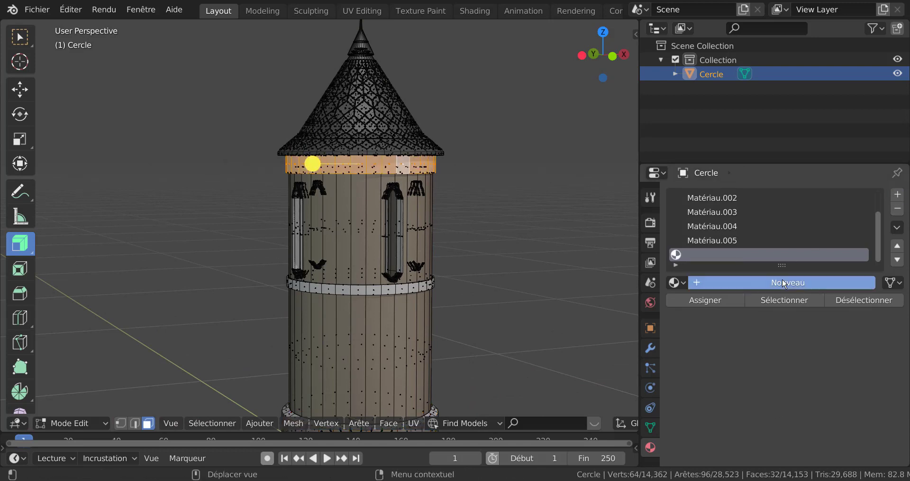
pyautogui.click(784, 284)
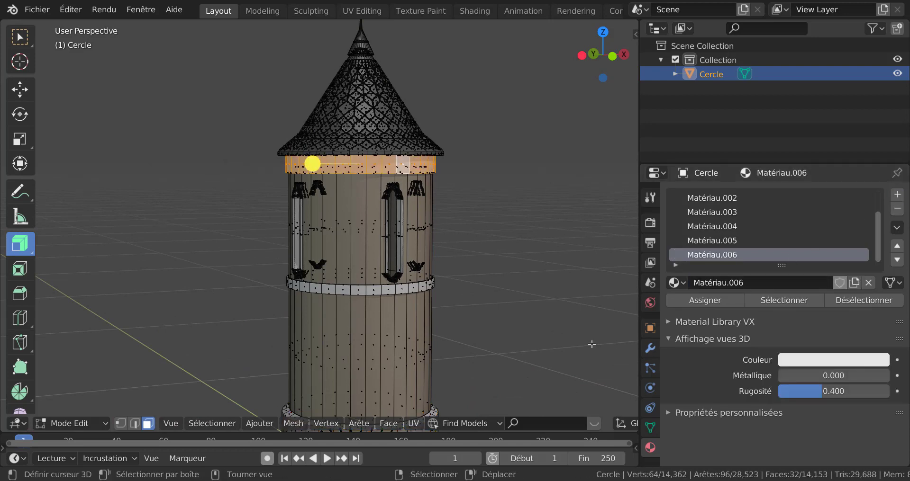
pyautogui.press('Tab')
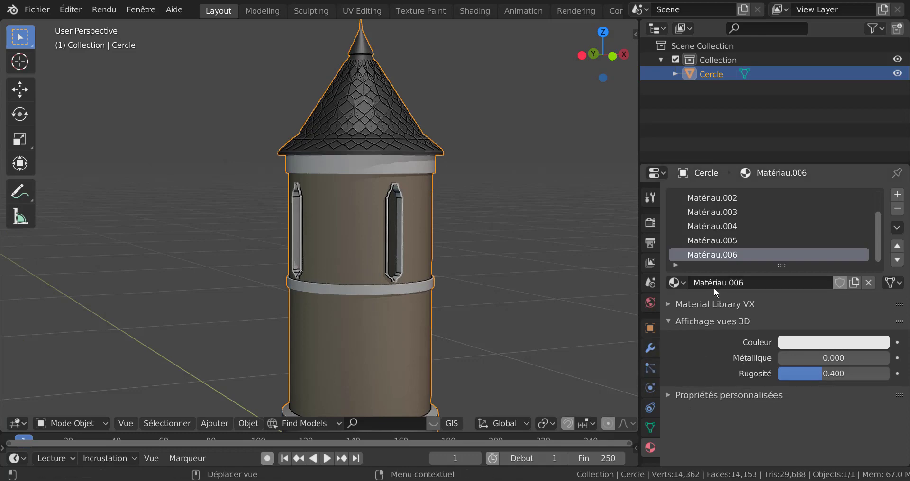
pyautogui.press('Tab')
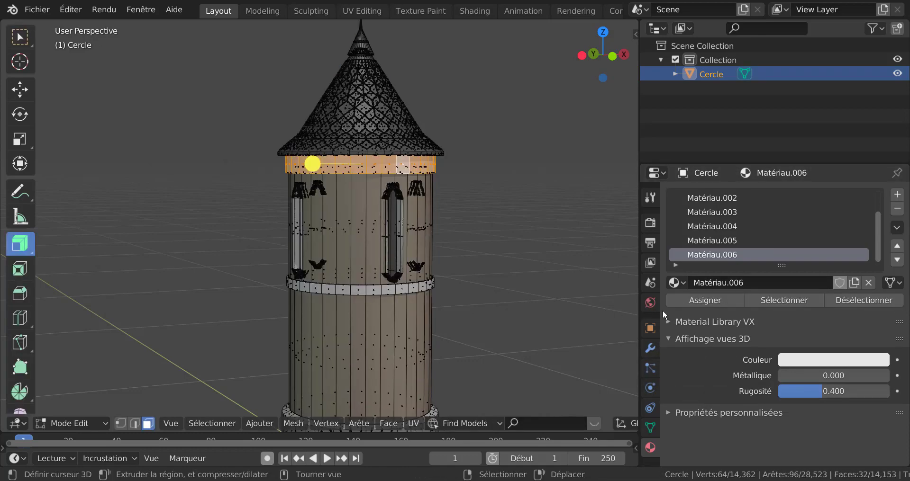
pyautogui.click(715, 299)
pyautogui.press('Tab')
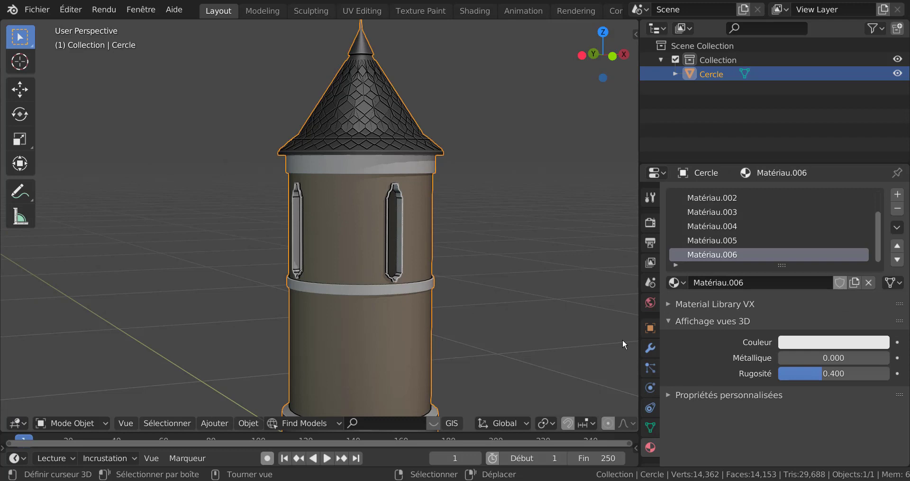
# - Set the viewport colour of Matériau.006 to a light warm grey with hue 0.164, saturation 0.026 and value 0.809
pyautogui.click(834, 345)
pyautogui.click(837, 346)
pyautogui.moveTo(879, 154); pyautogui.dragTo(876, 173)
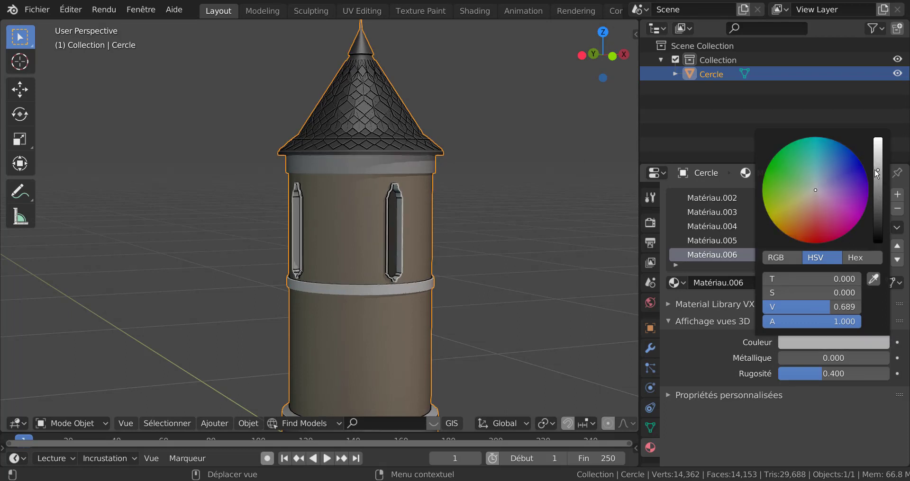
pyautogui.click(813, 191)
pyautogui.moveTo(879, 173); pyautogui.dragTo(872, 158)
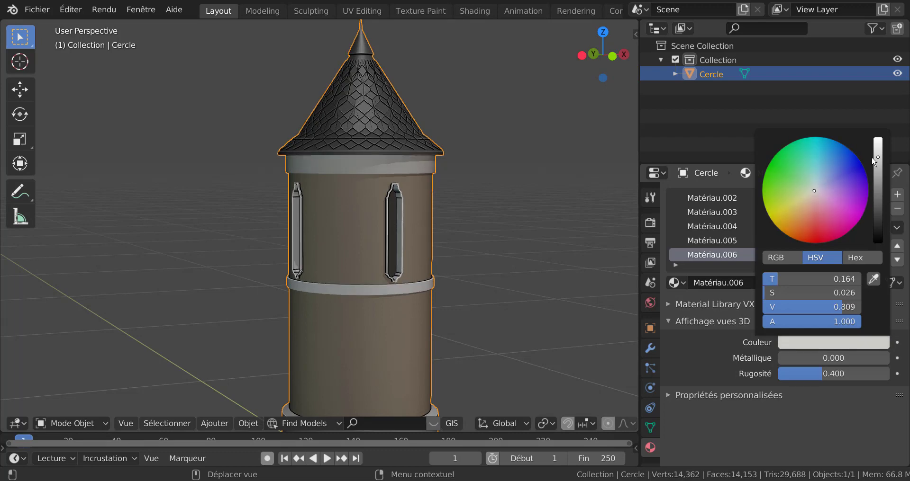
# - Make the roof's material, Matériau, active and darken its viewport colour to a value of about 0.196
pyautogui.scroll(-4, 448, 303)
pyautogui.scroll(3, 448, 303)
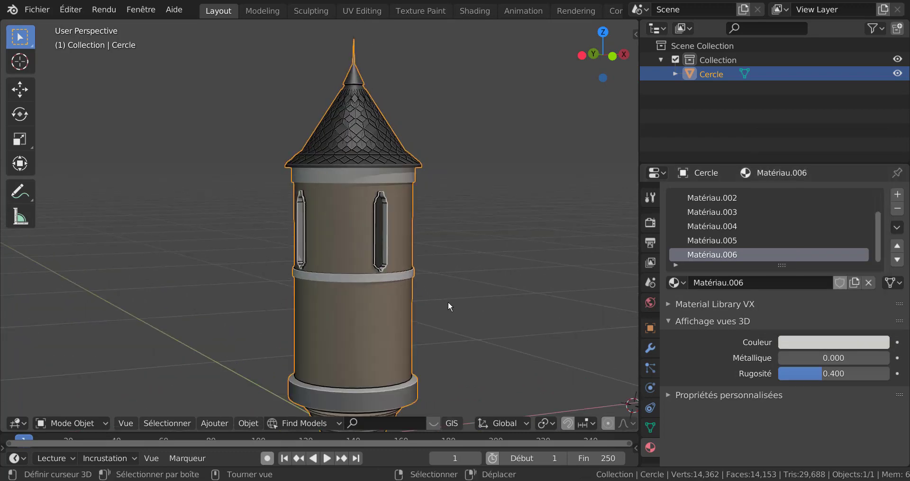
pyautogui.scroll(-1, 448, 302)
pyautogui.press('Tab')
pyautogui.press('Tab')
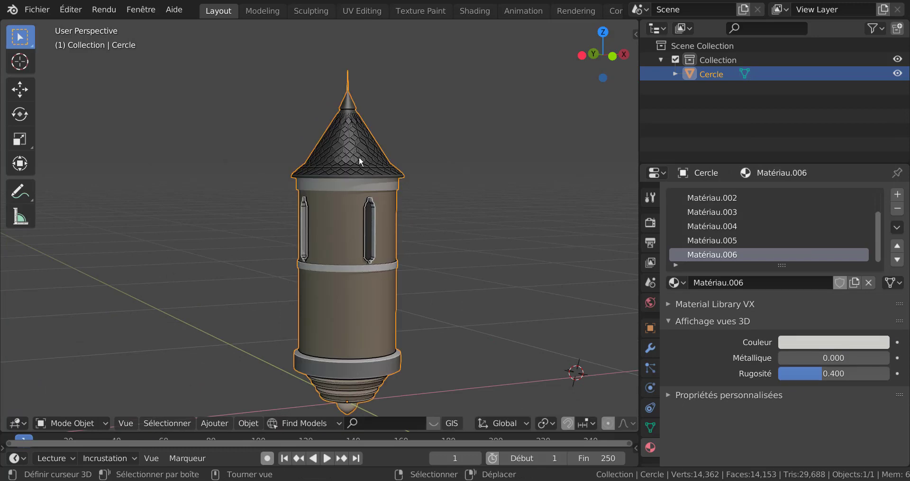
pyautogui.press('Tab')
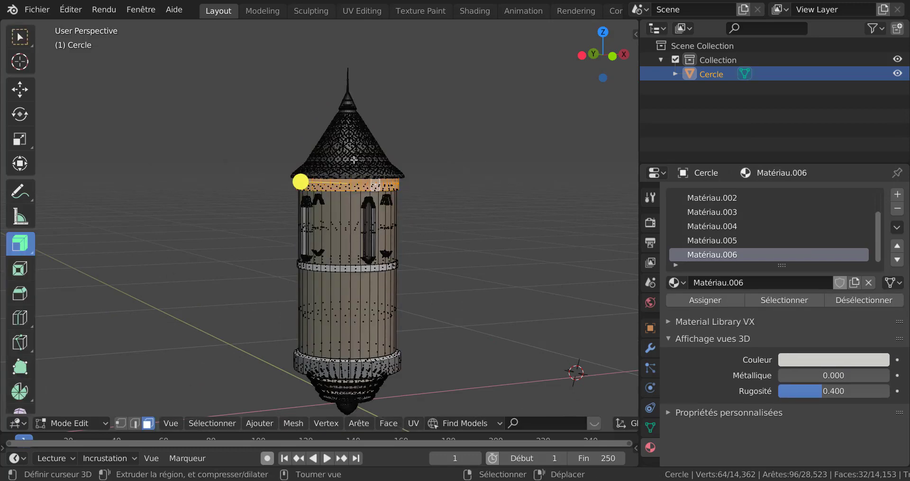
pyautogui.press('Tab')
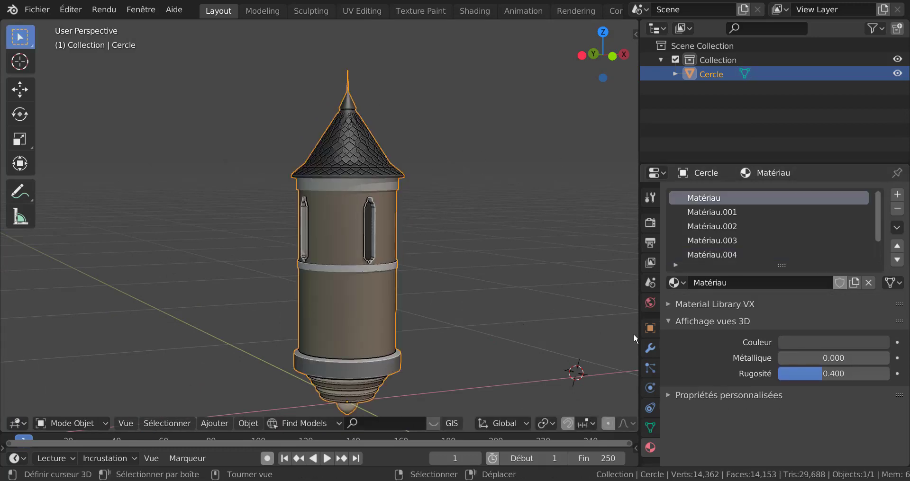
pyautogui.click(834, 342)
pyautogui.moveTo(880, 217)
pyautogui.mouseDown()
pyautogui.moveTo(878, 231)
pyautogui.moveTo(878, 222)
pyautogui.mouseUp()
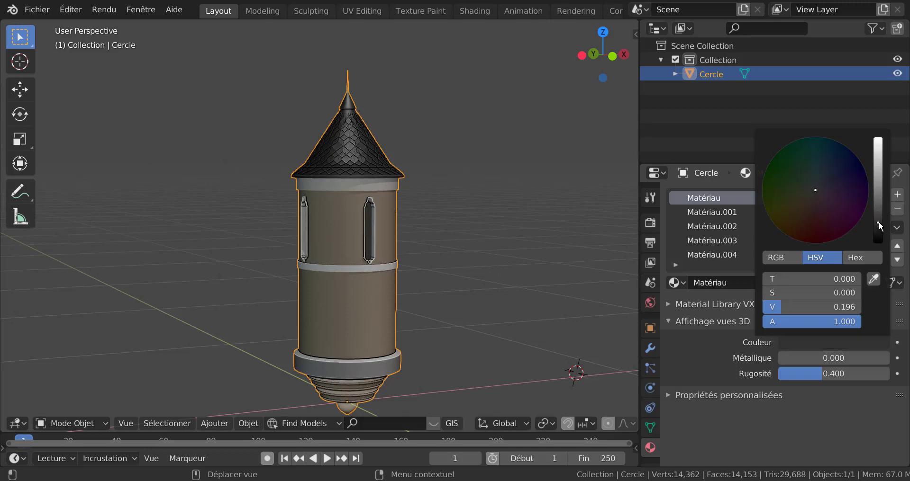
# - Examine the recoloured tower from several sides, from the tiered base up to the roof
pyautogui.scroll(-2, 530, 305)
pyautogui.moveTo(505, 320); pyautogui.dragTo(564, 320, button='middle')
pyautogui.scroll(3, 456, 330)
pyautogui.moveTo(456, 328); pyautogui.dragTo(467, 302, button='middle')
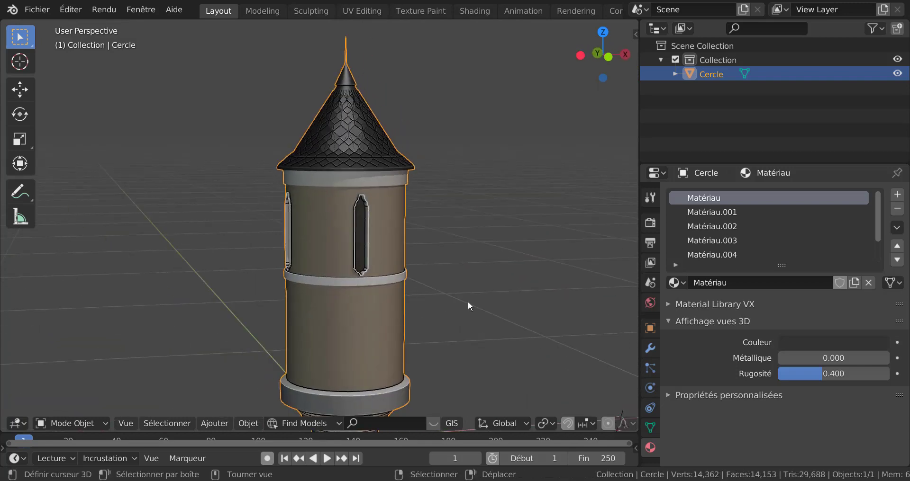
pyautogui.scroll(-2, 469, 301)
pyautogui.moveTo(427, 281); pyautogui.dragTo(407, 314, button='middle')
pyautogui.scroll(4, 407, 313)
pyautogui.scroll(2, 414, 252)
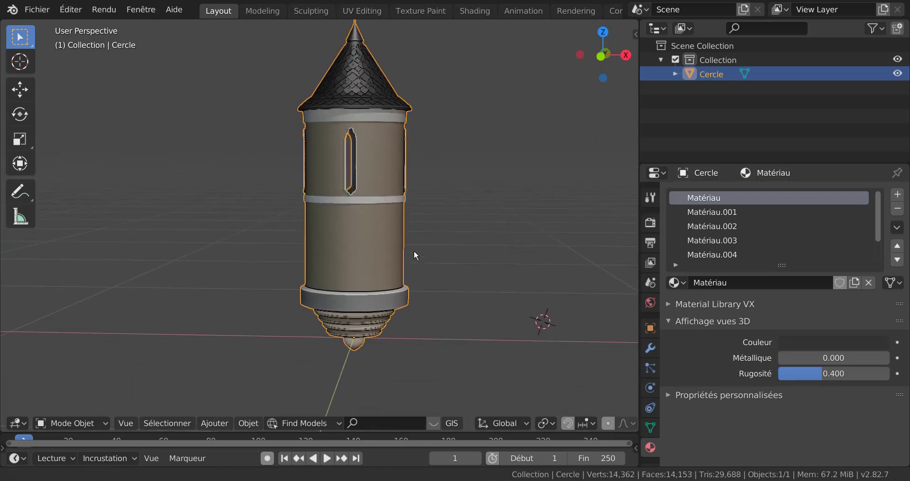
pyautogui.scroll(2, 414, 252)
pyautogui.keyDown('shift'); pyautogui.moveTo(475, 202); pyautogui.dragTo(447, 331, button='middle'); pyautogui.keyUp('shift')
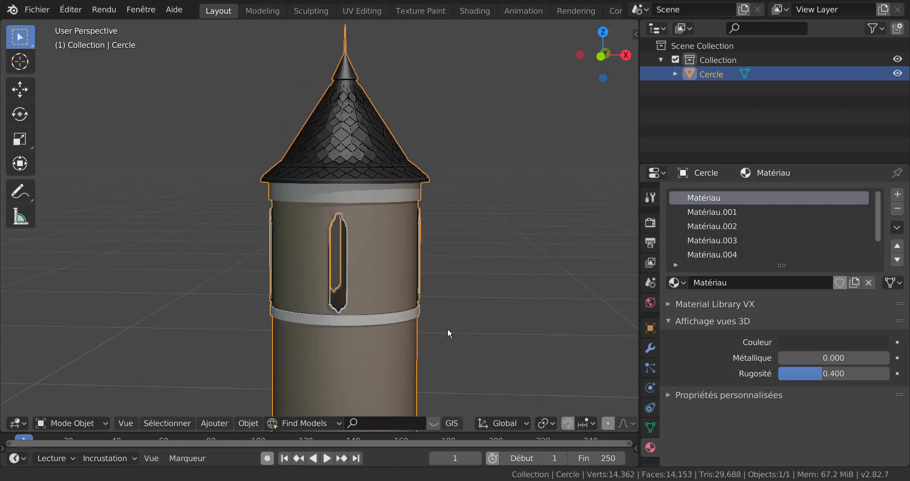
# - Inspect the faces on the underside of the roof's eave in edit mode, leaving no face selected
pyautogui.press('Tab')
pyautogui.moveTo(422, 209); pyautogui.dragTo(416, 261, button='middle')
pyautogui.scroll(2, 416, 261)
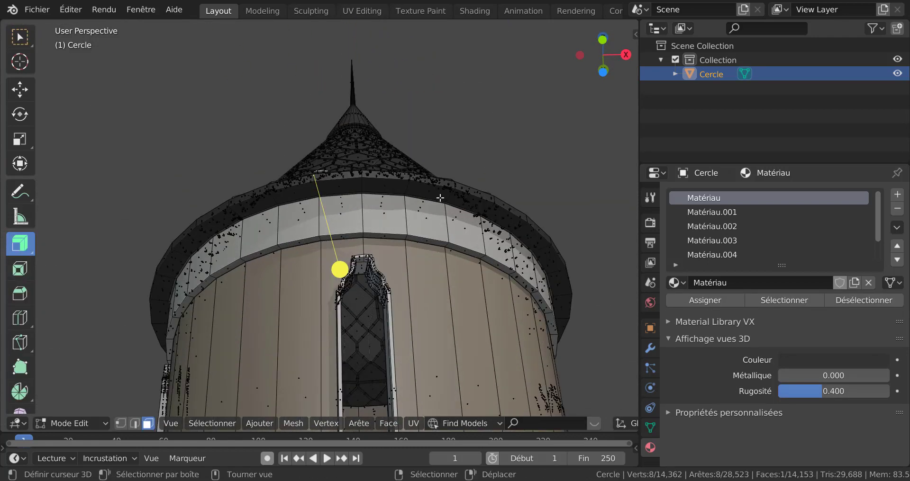
pyautogui.click(471, 199)
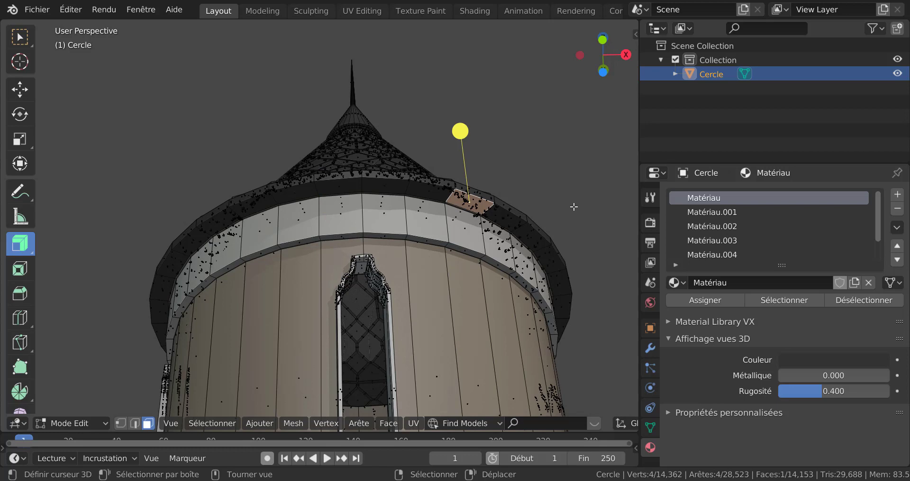
pyautogui.hotkey('alt', 'z')
pyautogui.hotkey('alt', 'a')
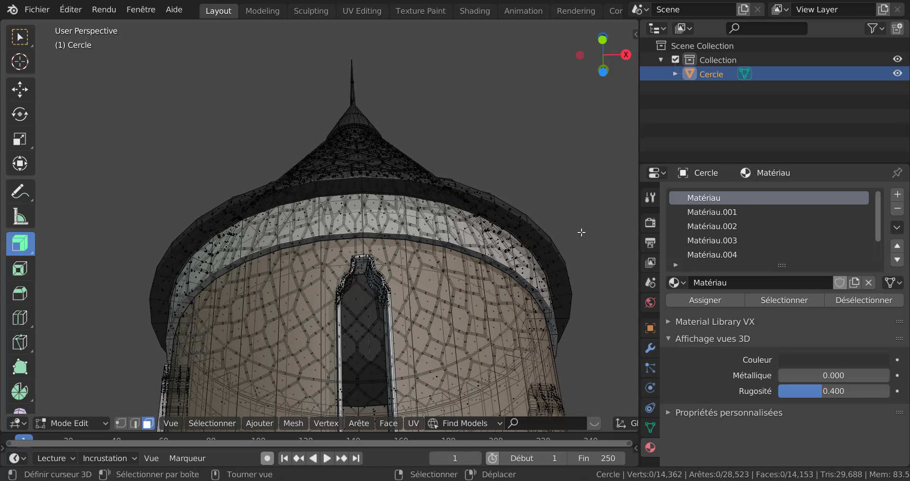
pyautogui.scroll(-1, 597, 253)
pyautogui.scroll(-1, 597, 253)
pyautogui.hotkey('alt', 'z')
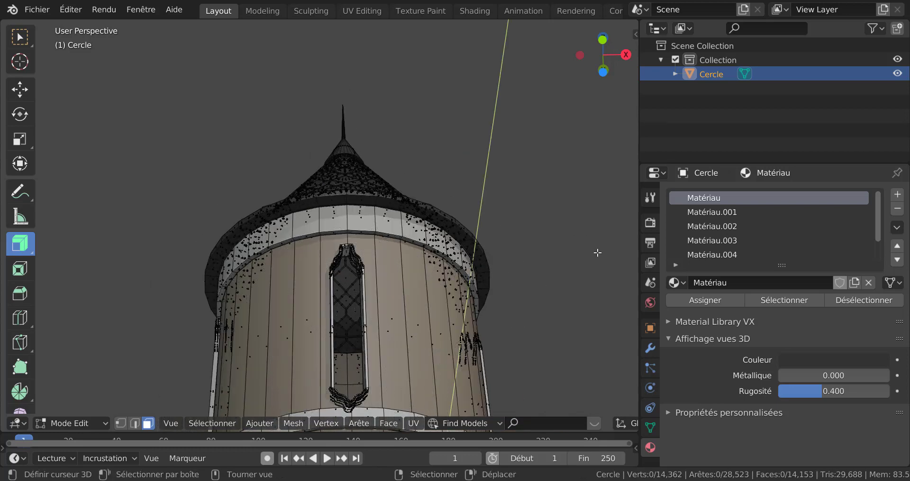
# - Widen the 3D viewport at the expense of the properties area to expose its overlay and shading options
pyautogui.scroll(1, 582, 260)
pyautogui.scroll(-1, 585, 273)
pyautogui.scroll(-6, 623, 425)
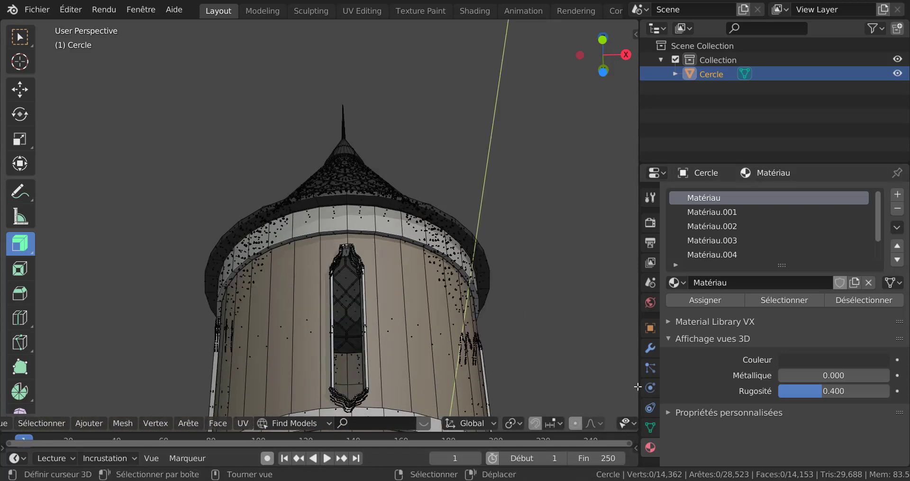
pyautogui.moveTo(639, 383); pyautogui.dragTo(690, 382)
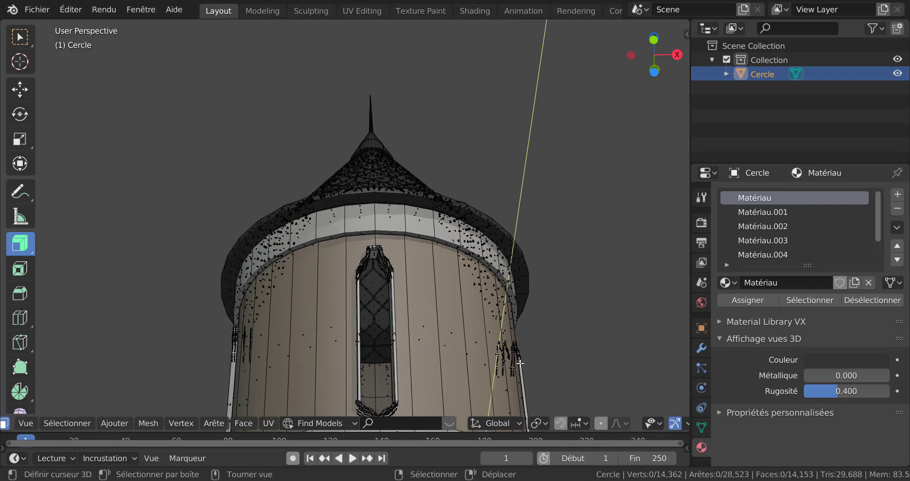
pyautogui.scroll(-6, 669, 425)
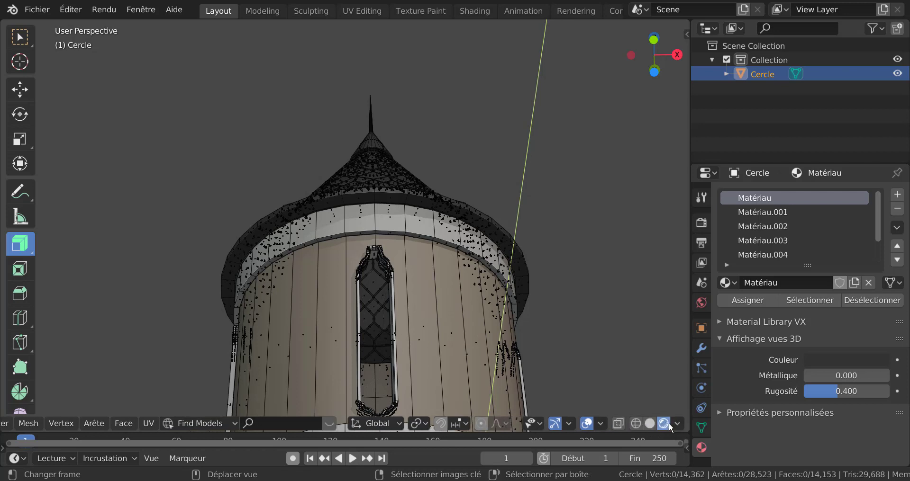
# - Turn off the face centre dots in the mesh edit mode overlays
pyautogui.click(601, 423)
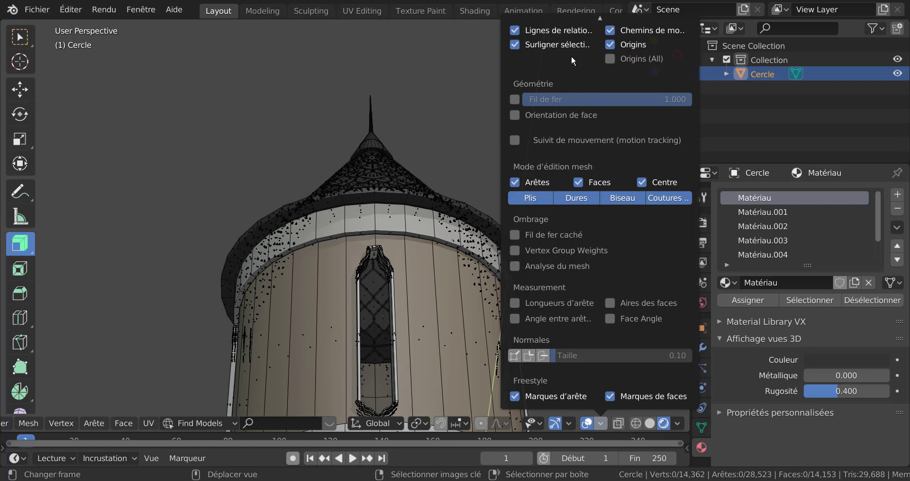
pyautogui.scroll(4, 570, 55)
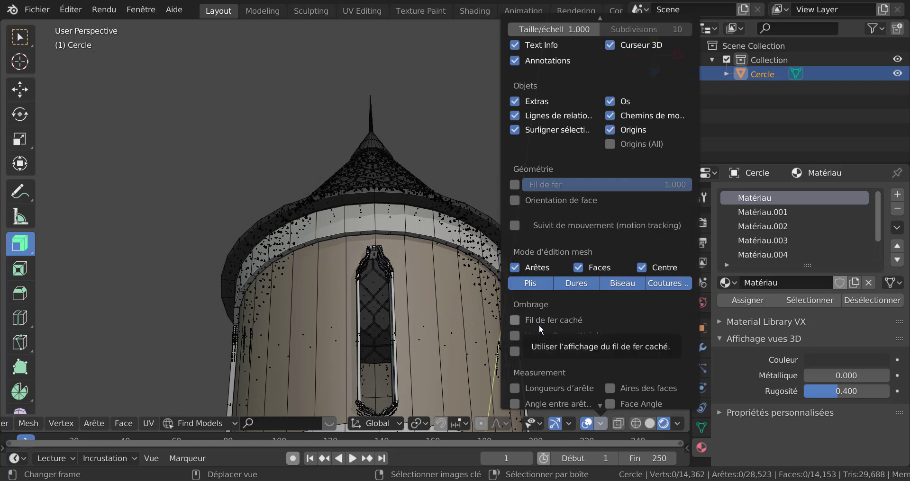
pyautogui.scroll(-4, 539, 325)
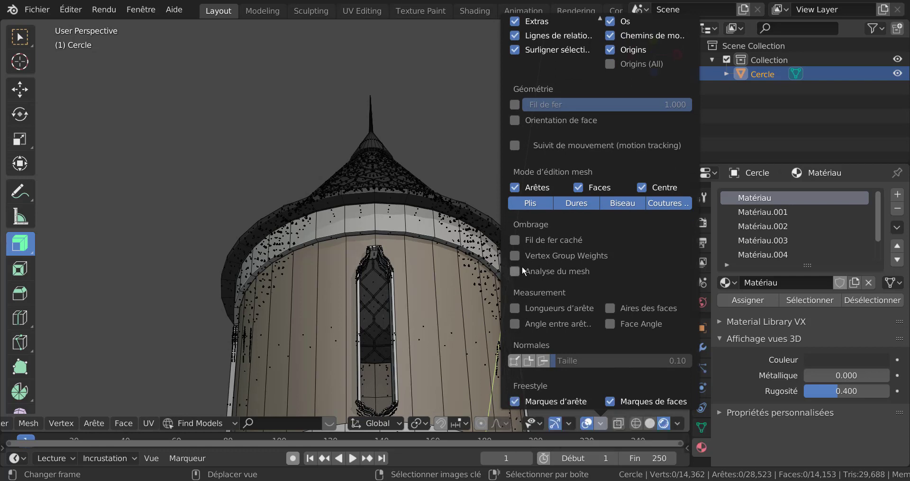
pyautogui.click(515, 189)
pyautogui.click(515, 188)
pyautogui.click(515, 188)
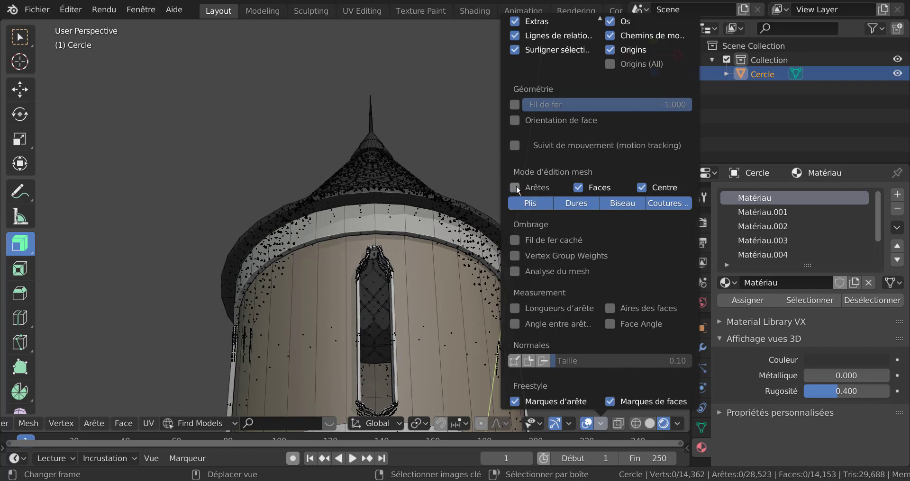
pyautogui.click(516, 188)
pyautogui.click(578, 186)
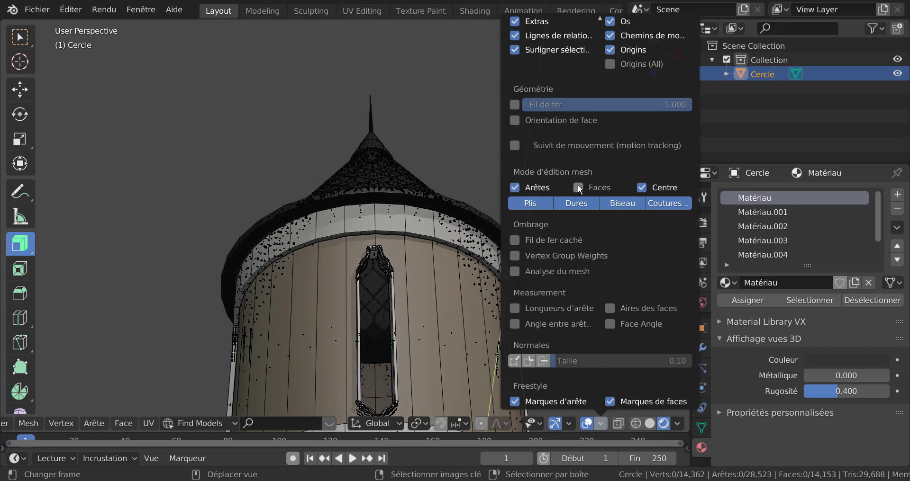
pyautogui.click(578, 186)
pyautogui.click(642, 189)
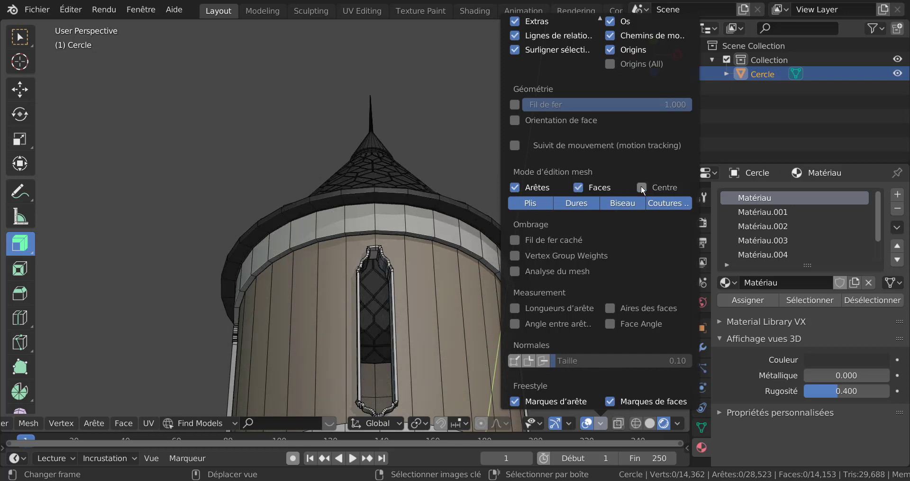
# - Select the ring of faces on the underside of the roof's eave and inset them individually by about 0.0023 m
pyautogui.scroll(-4, 453, 295)
pyautogui.moveTo(453, 296)
pyautogui.mouseDown(button='middle')
pyautogui.moveTo(457, 368)
pyautogui.moveTo(446, 295)
pyautogui.mouseUp(button='middle')
pyautogui.scroll(3, 452, 358)
pyautogui.scroll(4, 446, 294)
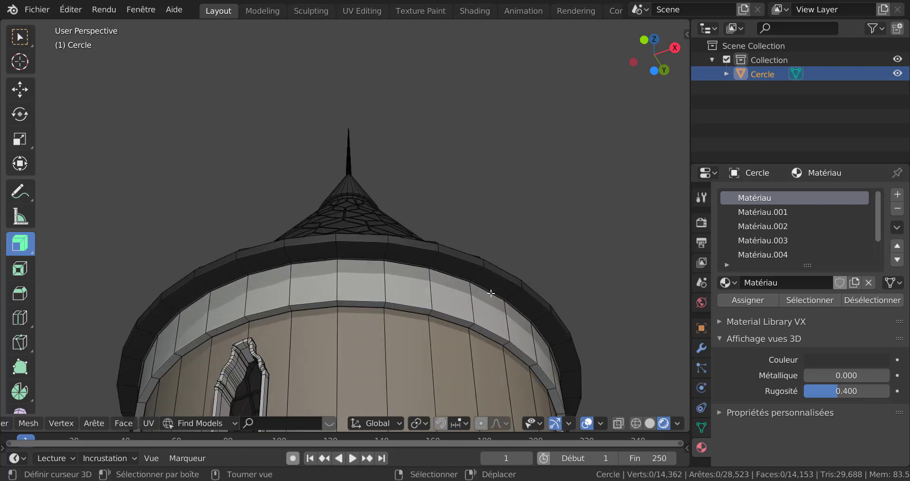
pyautogui.keyDown('alt'); pyautogui.click(508, 297); pyautogui.keyUp('alt')
pyautogui.scroll(-3, 508, 297)
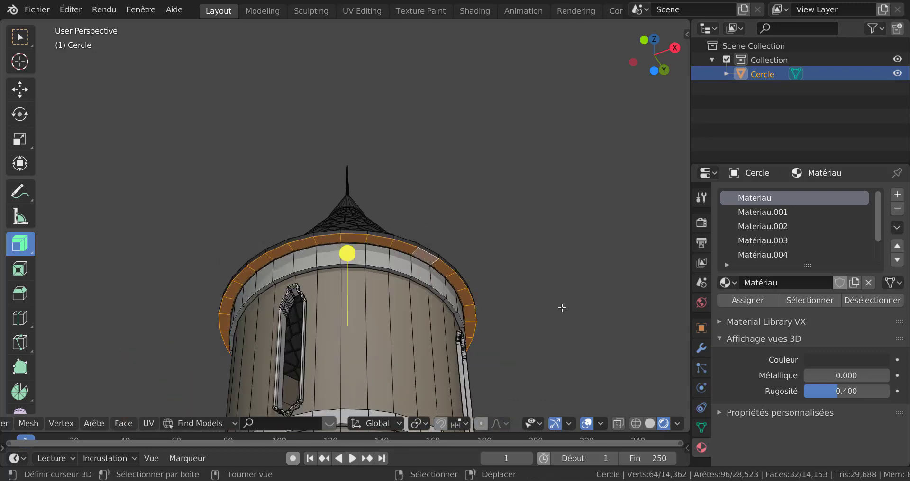
pyautogui.scroll(2, 584, 327)
pyautogui.press('i')
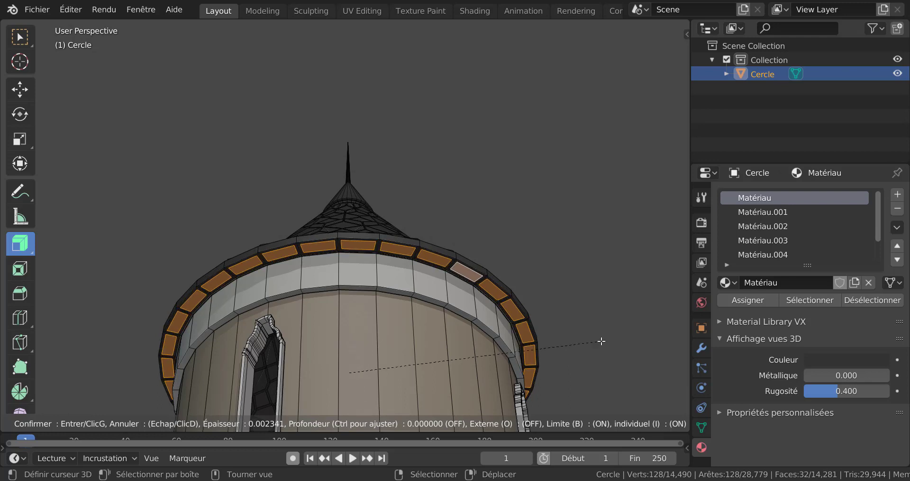
pyautogui.click(600, 341)
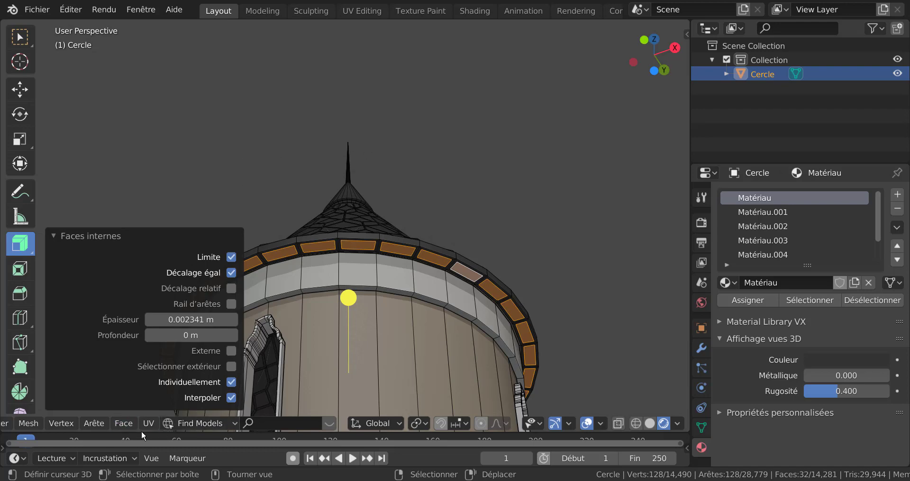
# - Try a checker deselect on the inset faces under the eave
pyautogui.click(94, 424)
pyautogui.moveTo(61, 423)
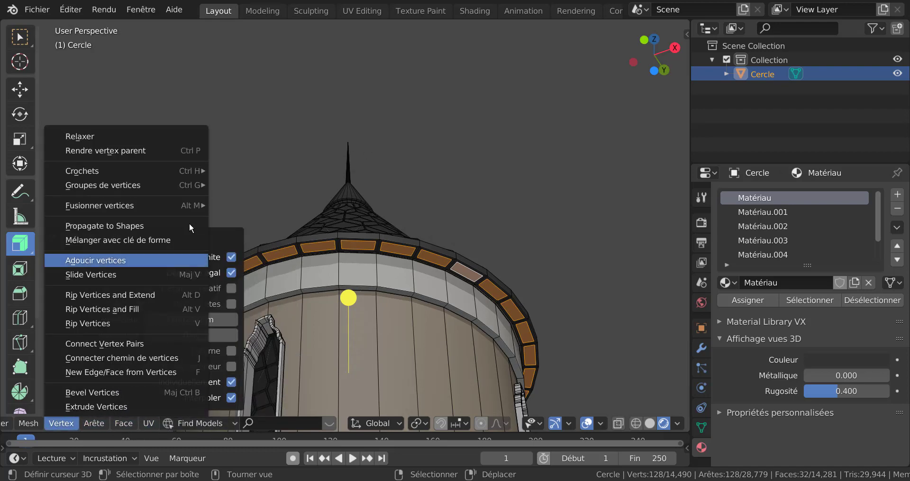
pyautogui.scroll(3, 107, 421)
pyautogui.click(104, 424)
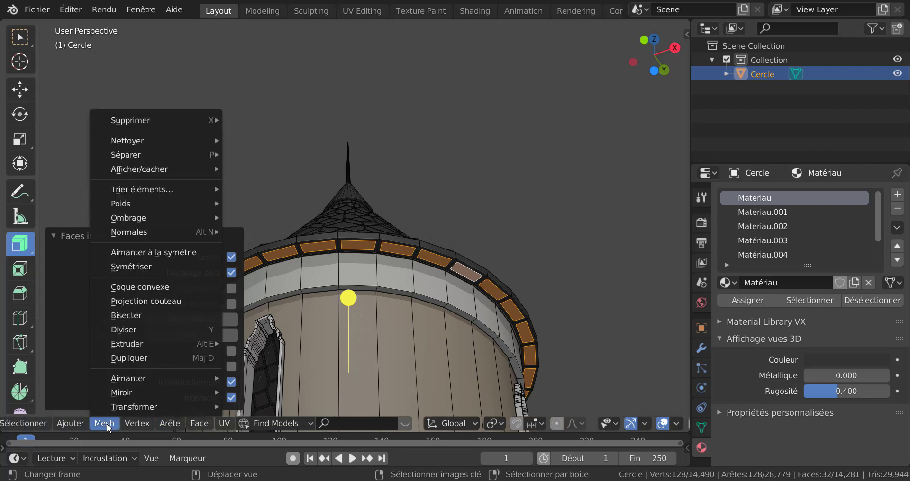
pyautogui.click(37, 424)
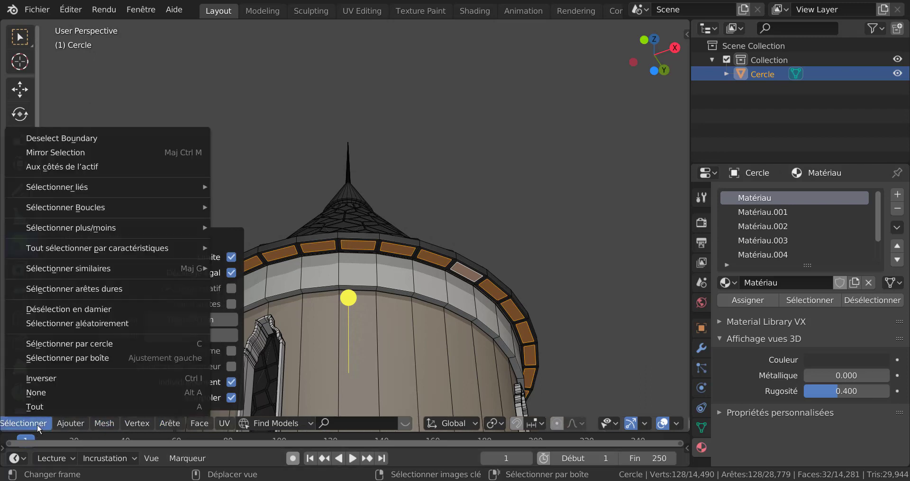
pyautogui.click(69, 307)
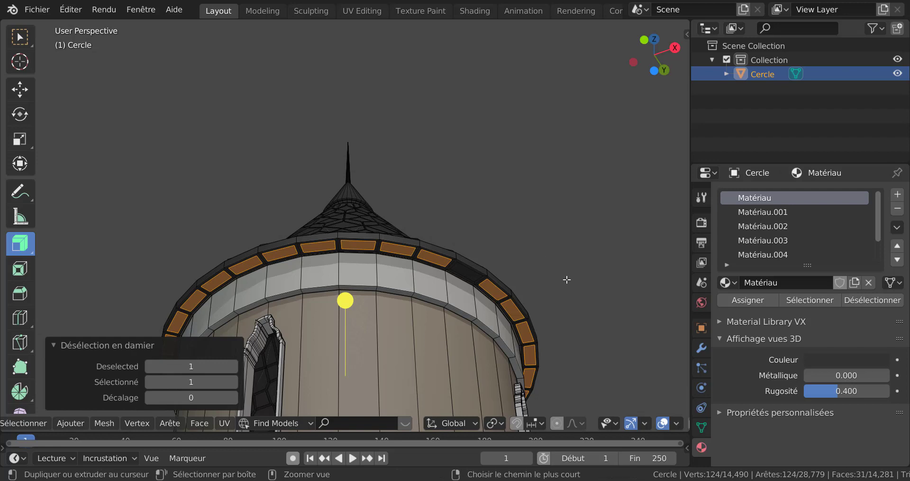
pyautogui.hotkey('ctrl', 'z')
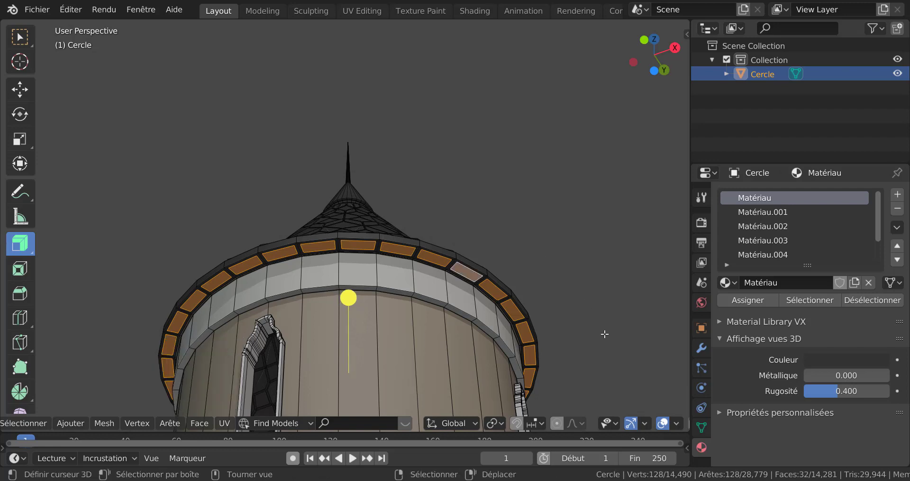
# - Set the pivot point to individual origins and scale the inset faces under the eave to about 0.556
pyautogui.hscroll(3, 620, 423)
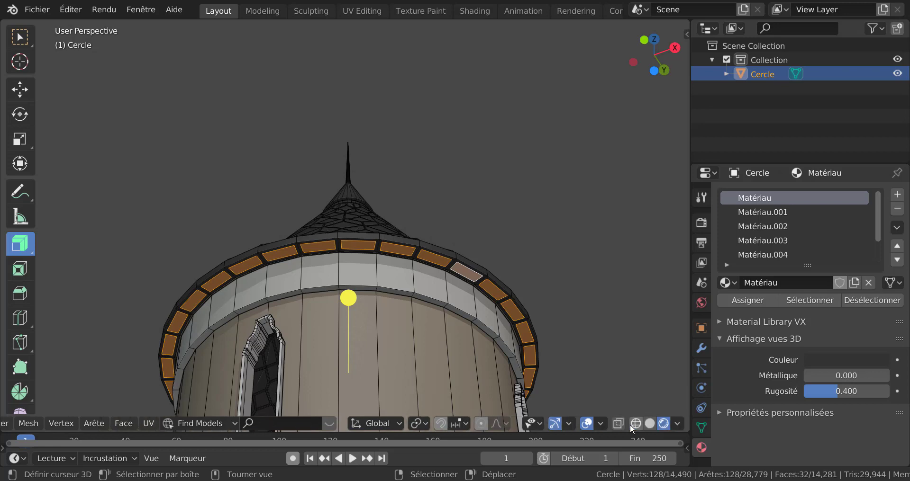
pyautogui.click(600, 424)
pyautogui.click(423, 425)
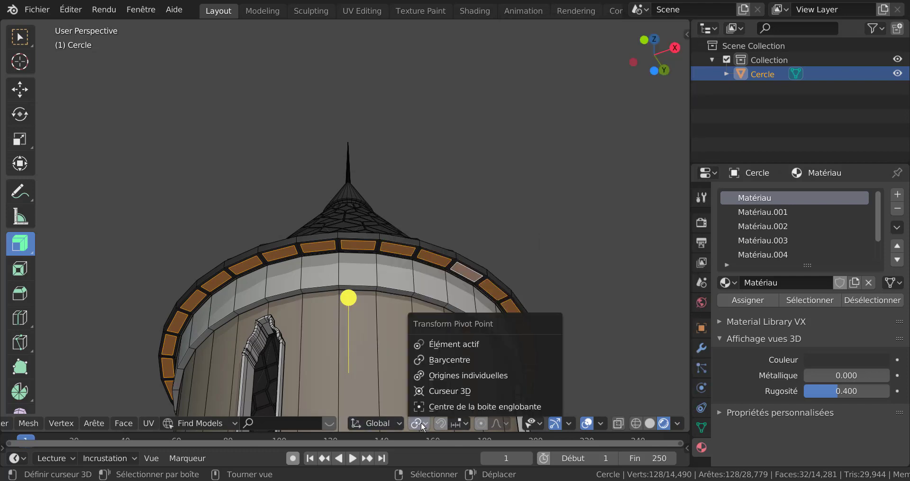
pyautogui.click(466, 376)
pyautogui.press('s')
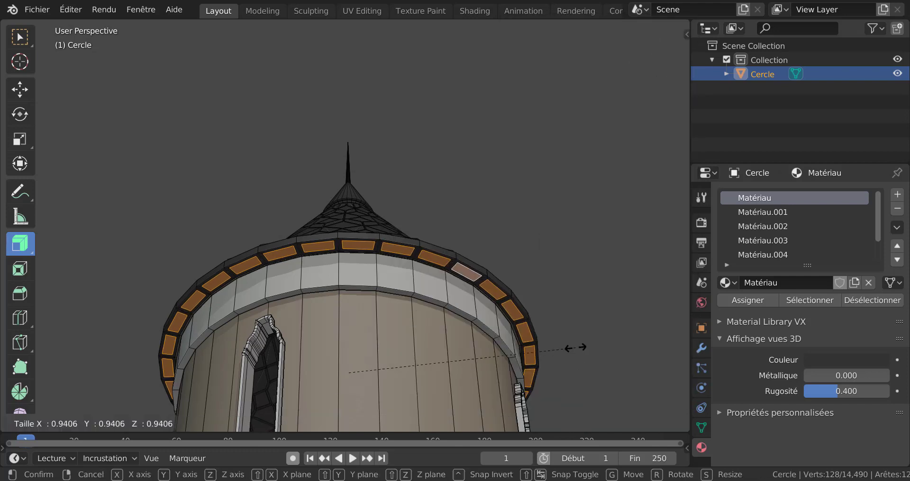
pyautogui.click(473, 322)
# - Extrude the small eave faces downward about 0.025 m into corbels and taper their ends to a scale of 0.639
pyautogui.moveTo(556, 177); pyautogui.dragTo(556, 242, button='middle')
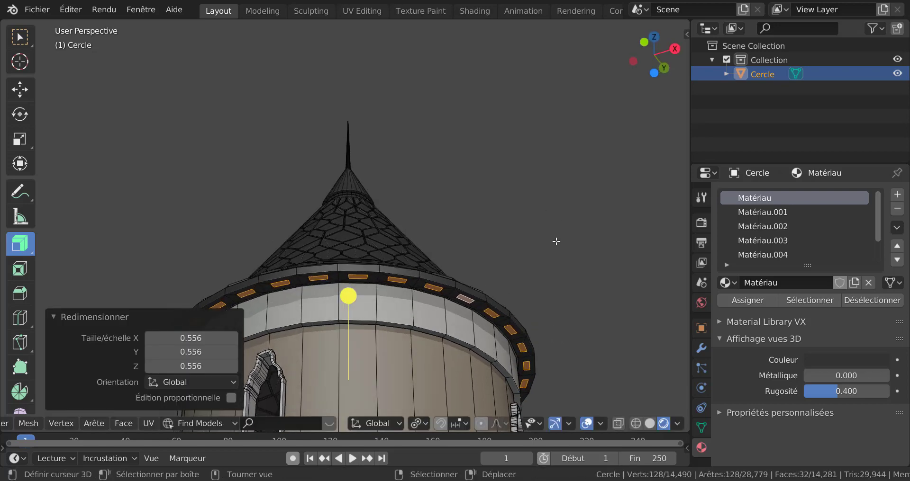
pyautogui.press('e')
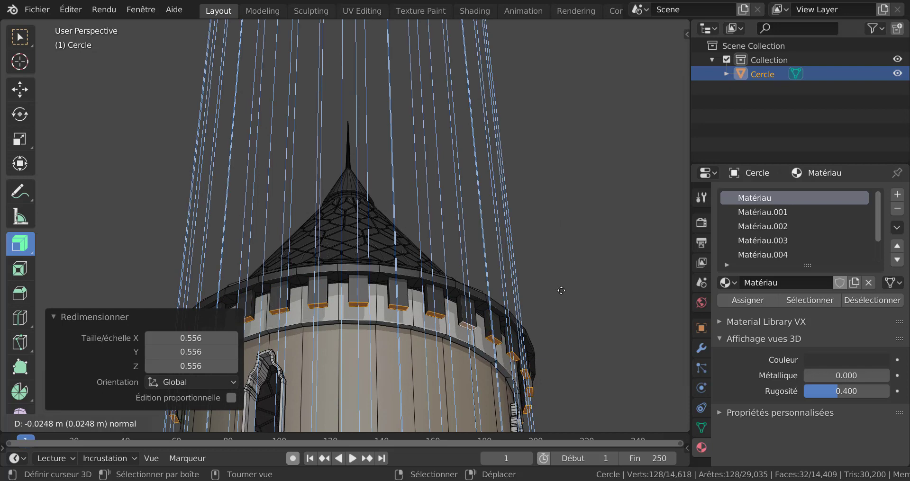
pyautogui.click(561, 291)
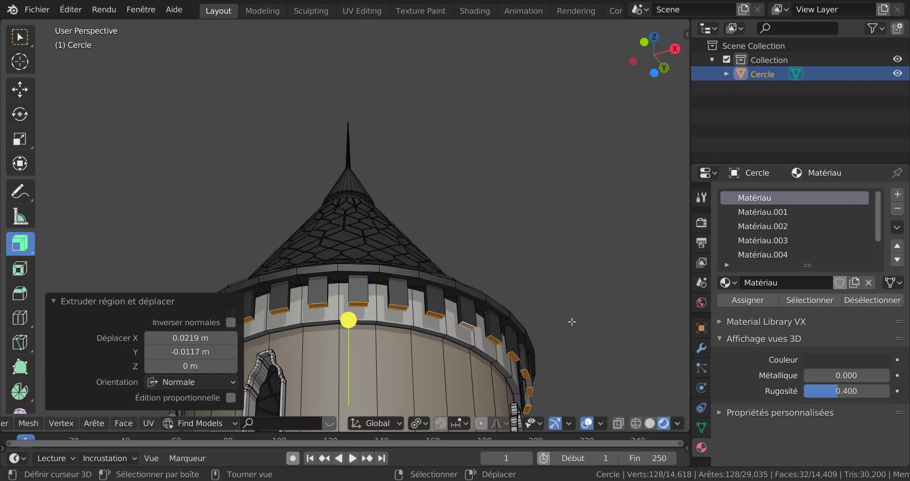
pyautogui.press('s')
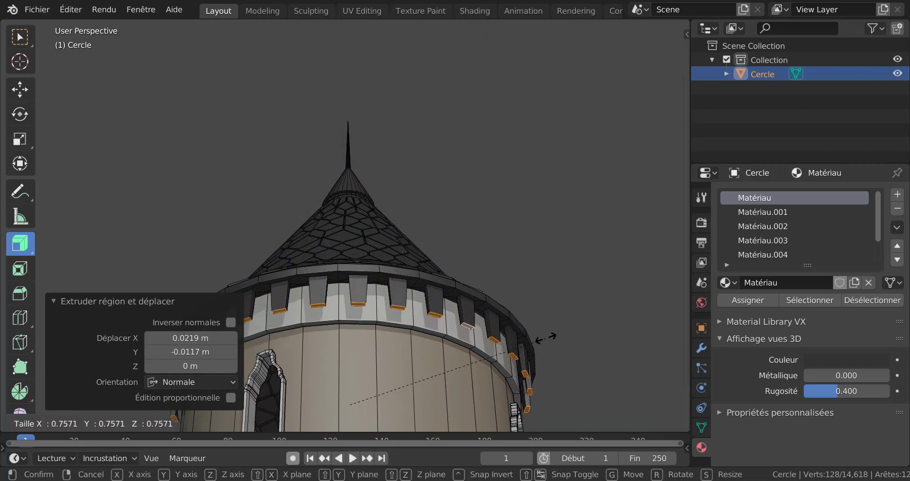
pyautogui.click(512, 340)
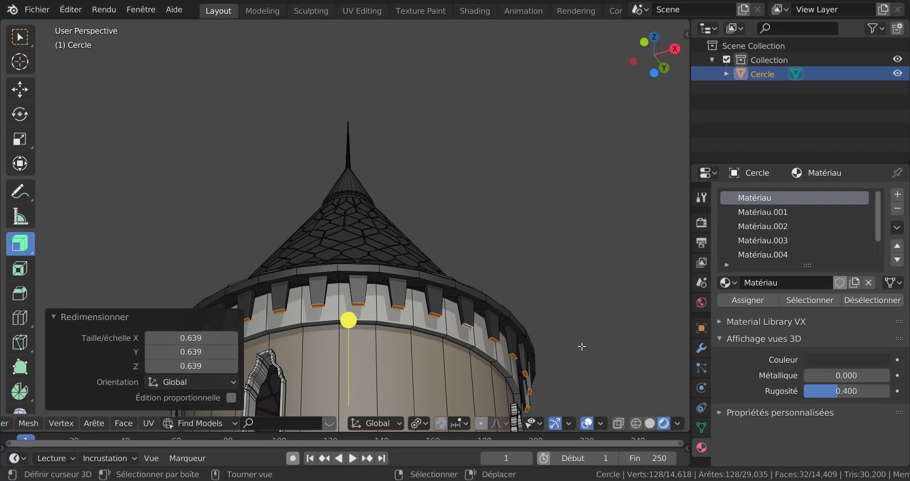
# - Set the pivot point to the median (Barycentre) and scale the corbel ends inward together to about 0.935, leaving edit mode
pyautogui.click(534, 423)
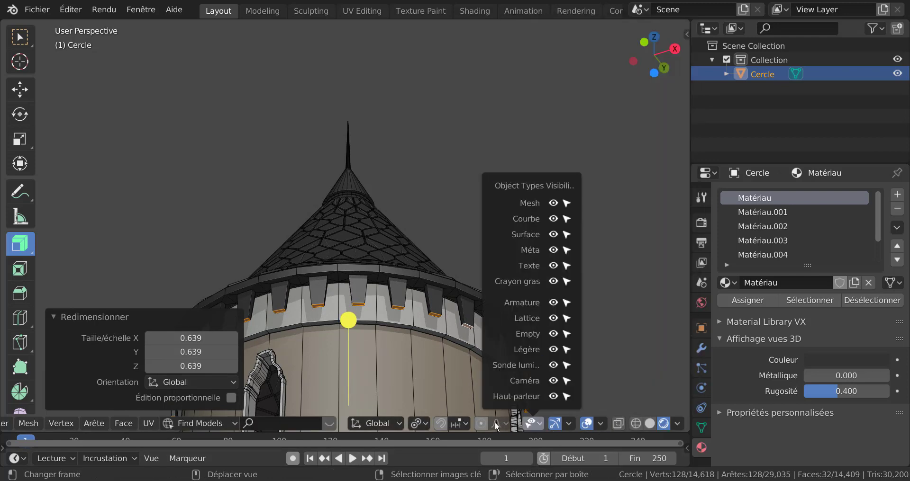
pyautogui.moveTo(418, 425)
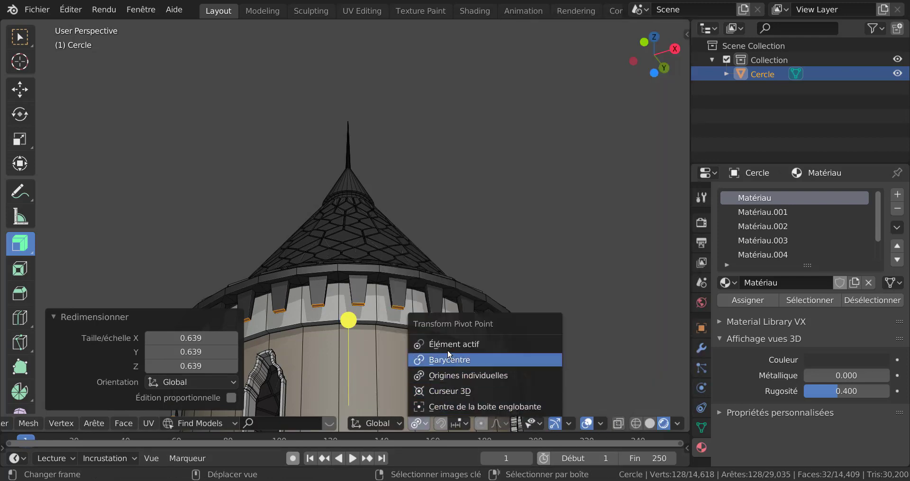
pyautogui.press('s')
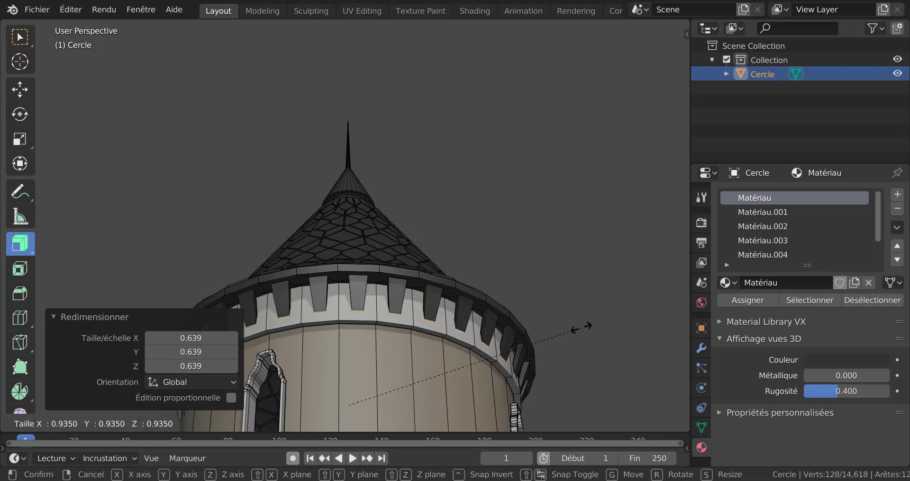
pyautogui.click(580, 327)
pyautogui.press('Tab')
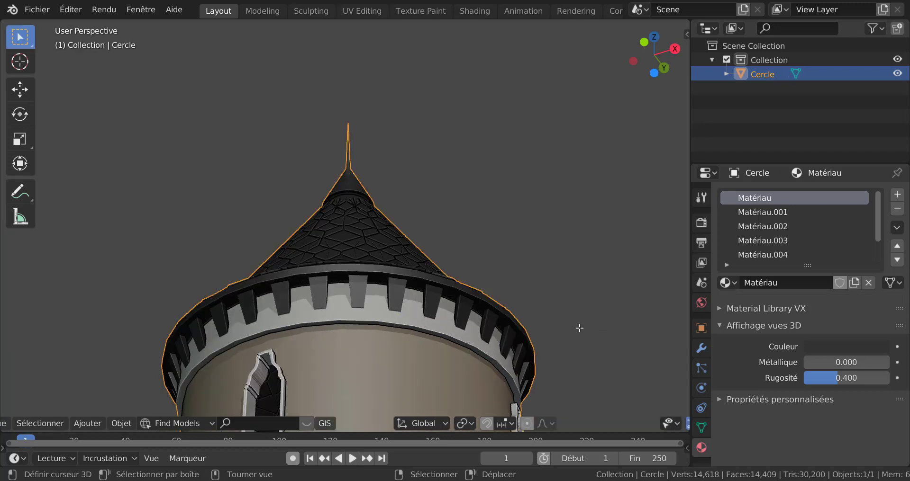
# - Select the ring of faces around the eave's outer rim and scale it slightly outward, leaving edit mode
pyautogui.scroll(-4, 579, 328)
pyautogui.moveTo(571, 310); pyautogui.dragTo(593, 350, button='middle')
pyautogui.keyDown('shift'); pyautogui.moveTo(487, 326); pyautogui.dragTo(565, 254, button='middle'); pyautogui.keyUp('shift')
pyautogui.scroll(3, 527, 278)
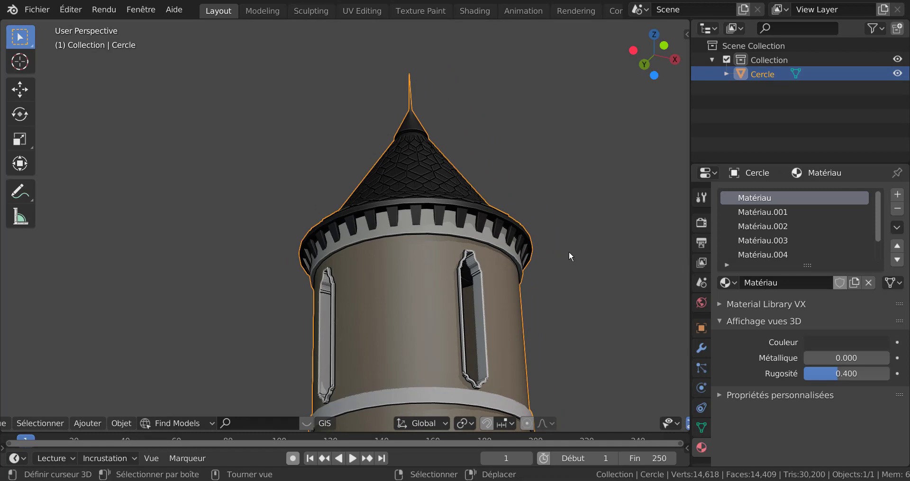
pyautogui.moveTo(534, 281); pyautogui.dragTo(487, 320, button='middle')
pyautogui.press('Tab')
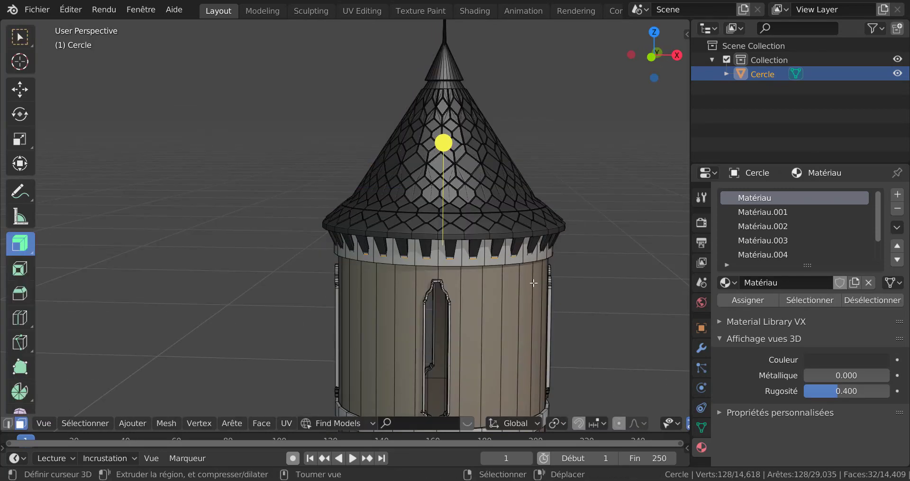
pyautogui.keyDown('shift'); pyautogui.moveTo(546, 274); pyautogui.dragTo(474, 286, button='middle'); pyautogui.keyUp('shift')
pyautogui.scroll(2, 473, 270)
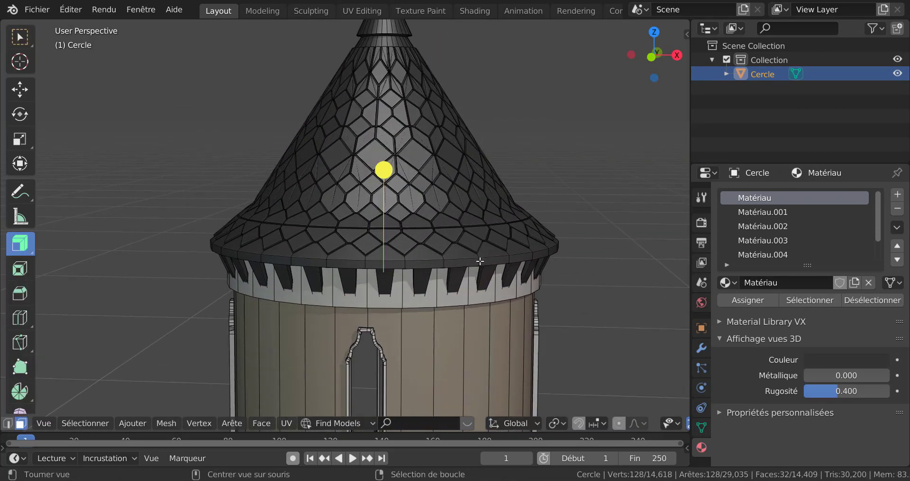
pyautogui.keyDown('alt'); pyautogui.click(480, 261); pyautogui.keyUp('alt')
pyautogui.scroll(-3, 539, 305)
pyautogui.press('s')
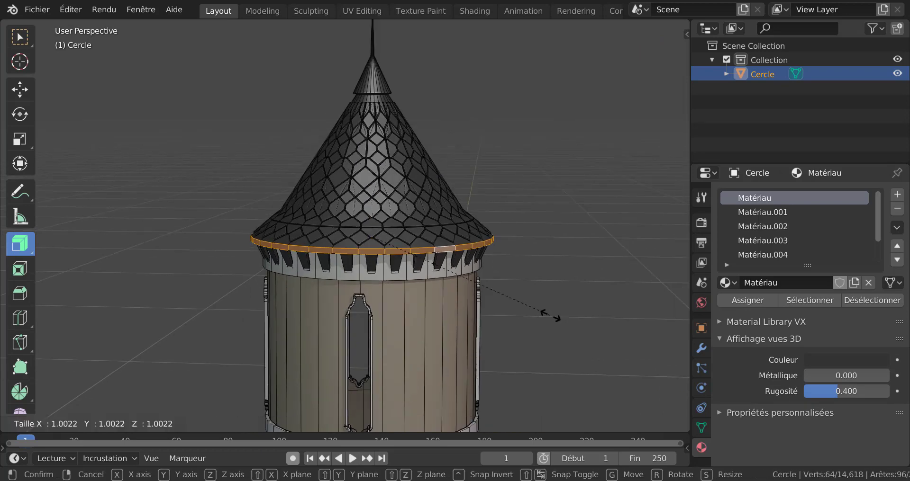
pyautogui.click(559, 314)
pyautogui.press('Tab')
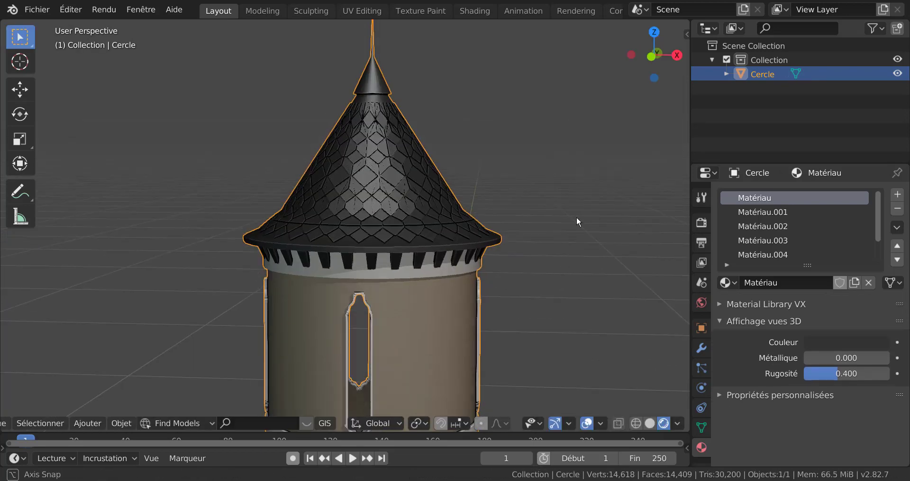
# - Examine the finished tower from several angles, checking its roof, eave corbels, bands and base ledge
pyautogui.moveTo(576, 217); pyautogui.dragTo(613, 246, button='middle')
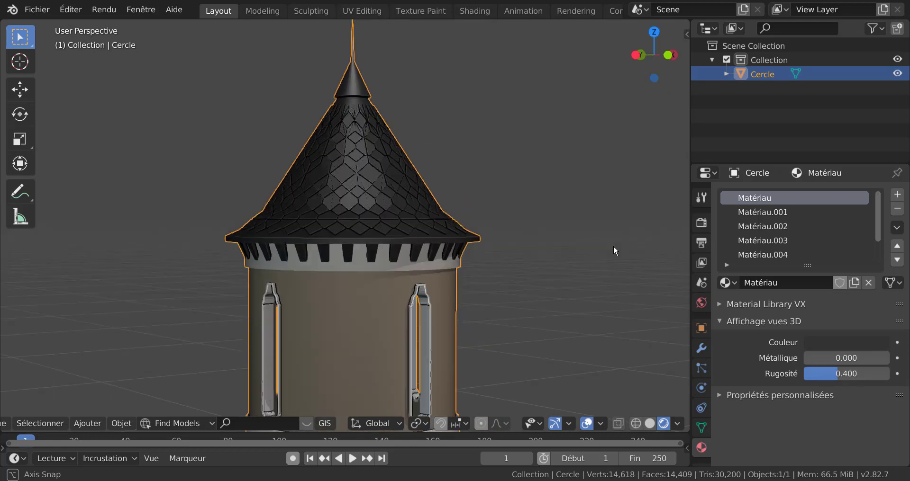
pyautogui.scroll(-5, 568, 246)
pyautogui.keyDown('shift'); pyautogui.rightClick(512, 328); pyautogui.keyUp('shift')
pyautogui.moveTo(512, 329); pyautogui.dragTo(536, 240, button='middle')
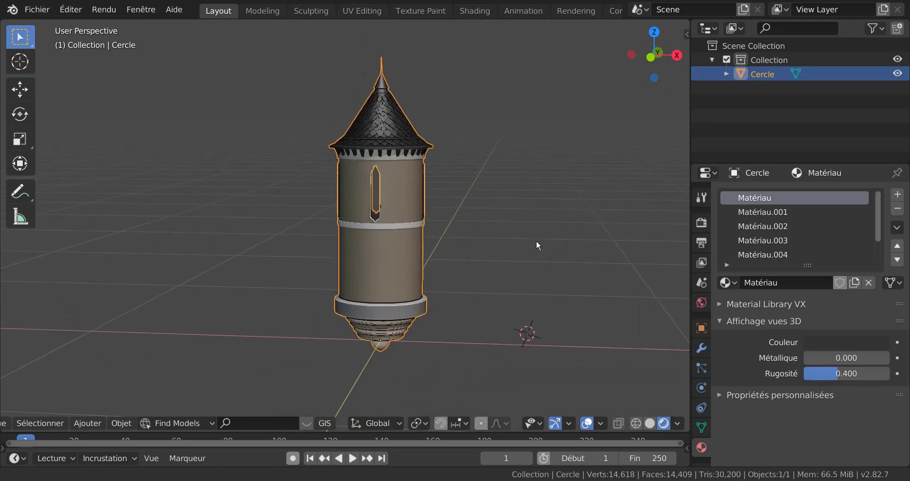
pyautogui.moveTo(488, 226); pyautogui.dragTo(490, 216, button='middle')
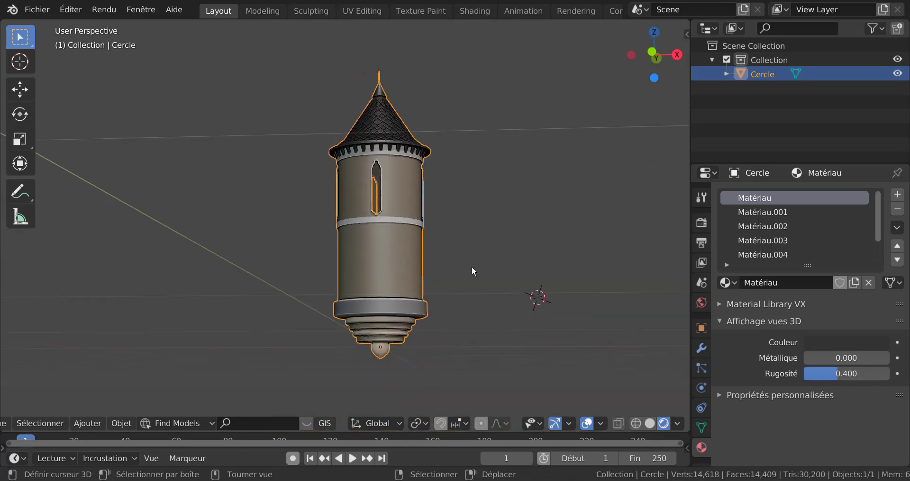
pyautogui.moveTo(472, 271); pyautogui.dragTo(477, 299, button='middle')
pyautogui.scroll(3, 401, 166)
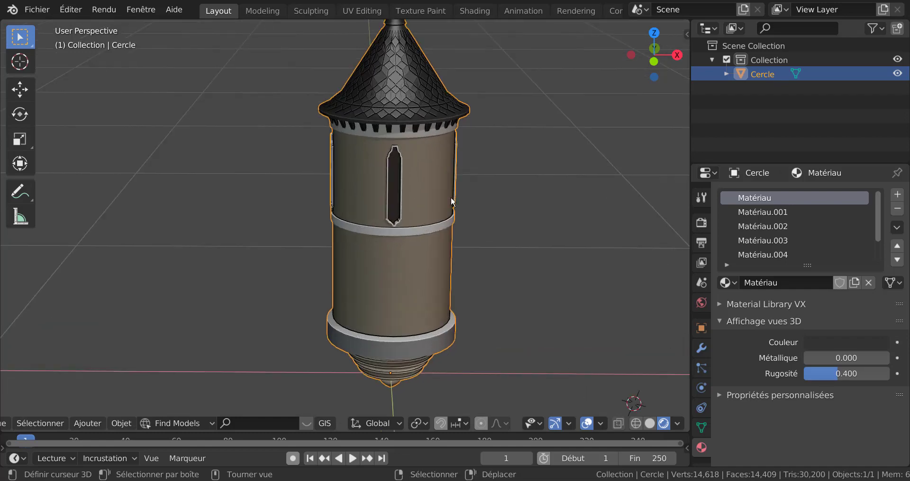
pyautogui.moveTo(451, 197)
pyautogui.mouseDown(button='middle')
pyautogui.moveTo(459, 178)
pyautogui.moveTo(466, 204)
pyautogui.mouseUp(button='middle')
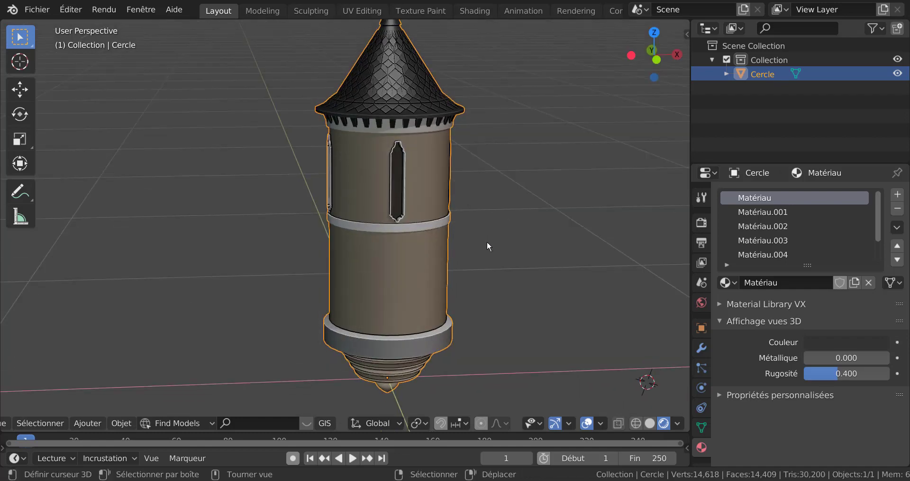
# - Enter edit mode and select the ring of faces on the upper side of the ledge at the tower's base
pyautogui.press('Tab')
pyautogui.moveTo(502, 310); pyautogui.dragTo(464, 246, button='middle')
pyautogui.scroll(1, 445, 258)
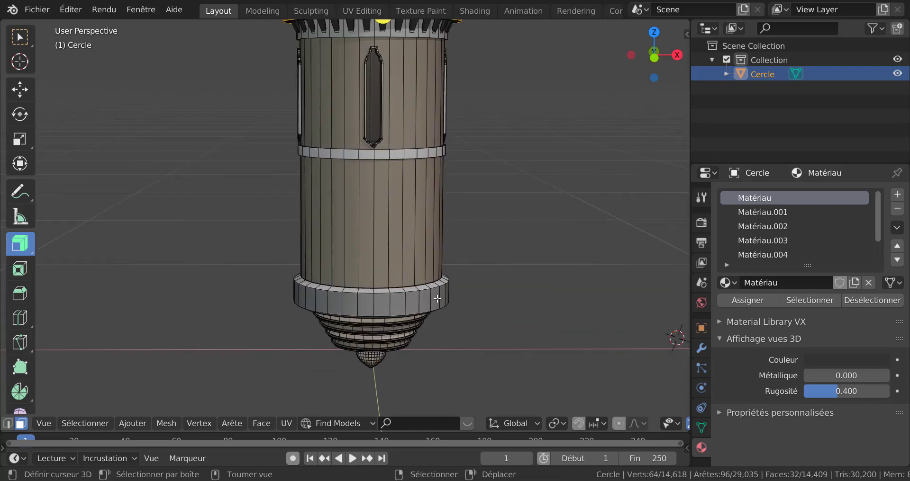
pyautogui.scroll(2, 457, 317)
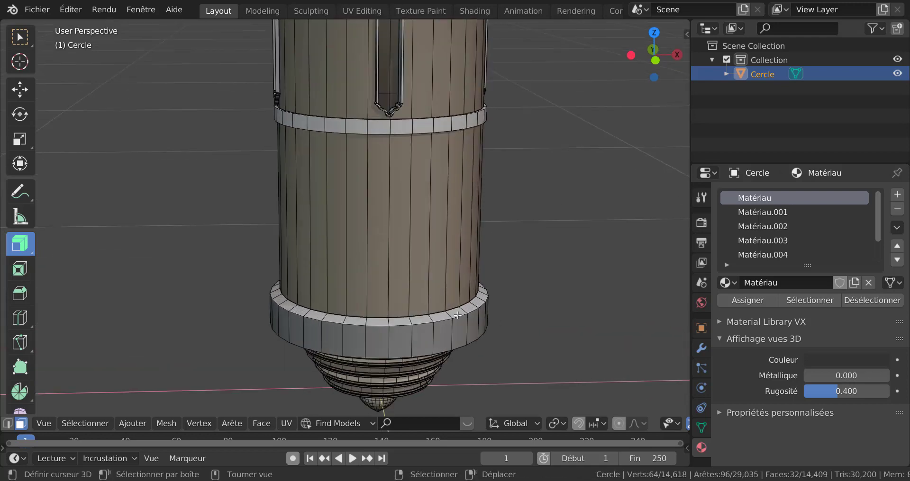
pyautogui.keyDown('alt'); pyautogui.click(462, 309); pyautogui.keyUp('alt')
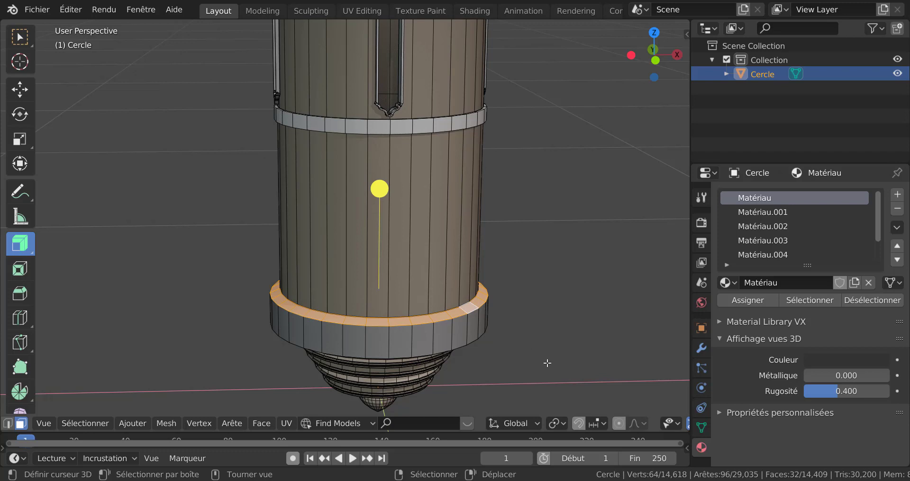
pyautogui.press('i')
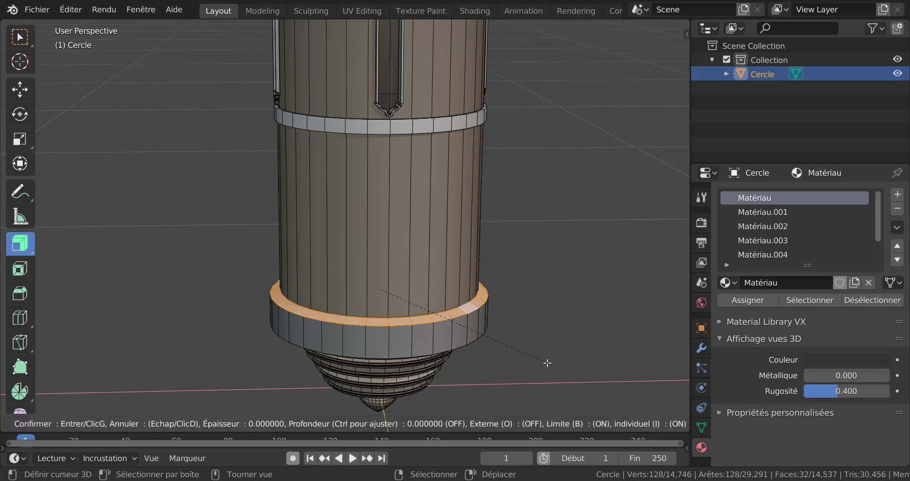
pyautogui.press('i')
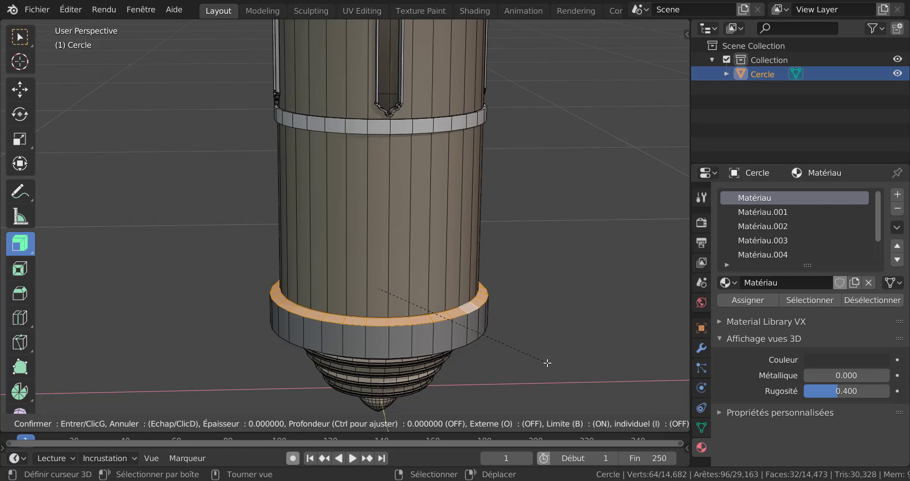
pyautogui.press('Escape')
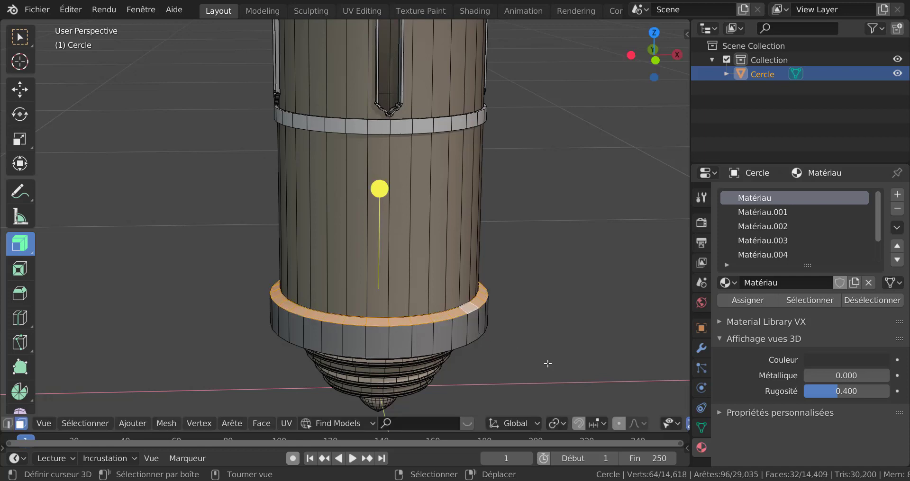
pyautogui.press('i')
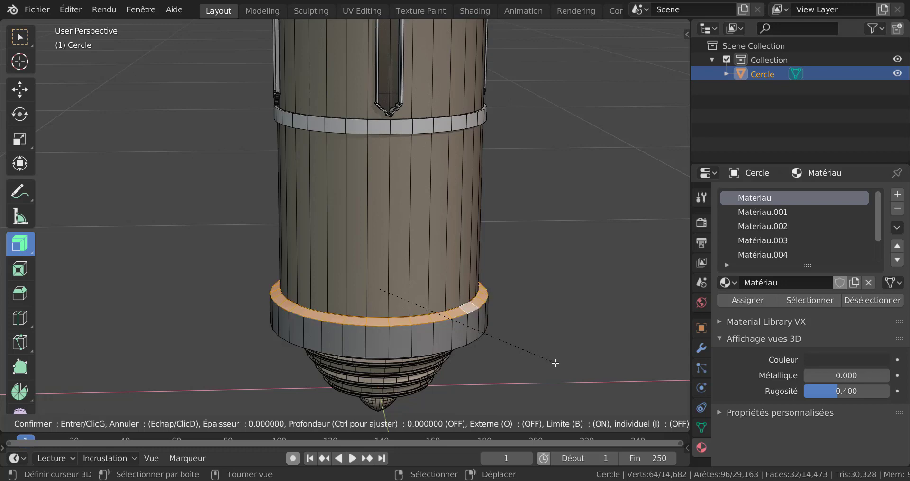
pyautogui.press('Escape')
# - Set the pivot point to individual origins and inset the ledge's ring faces individually by about 0.0044 m
pyautogui.scroll(4, 521, 292)
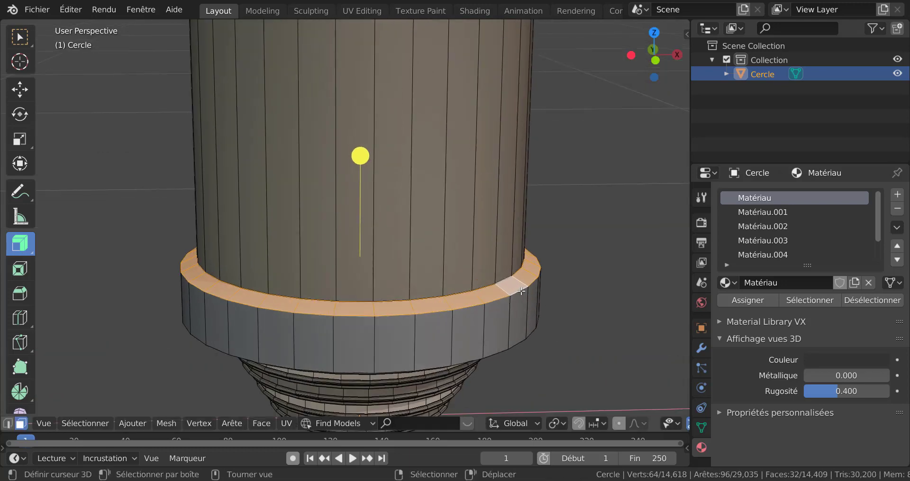
pyautogui.scroll(-8, 540, 307)
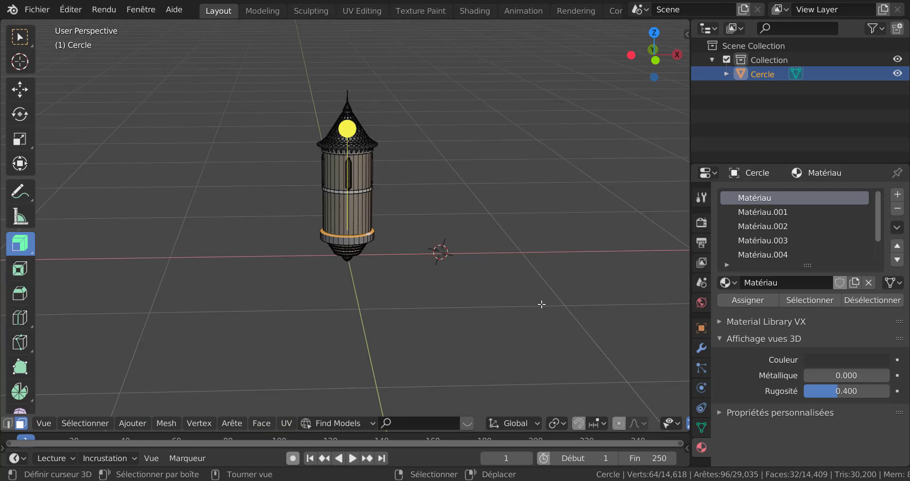
pyautogui.scroll(5, 542, 304)
pyautogui.scroll(4, 541, 305)
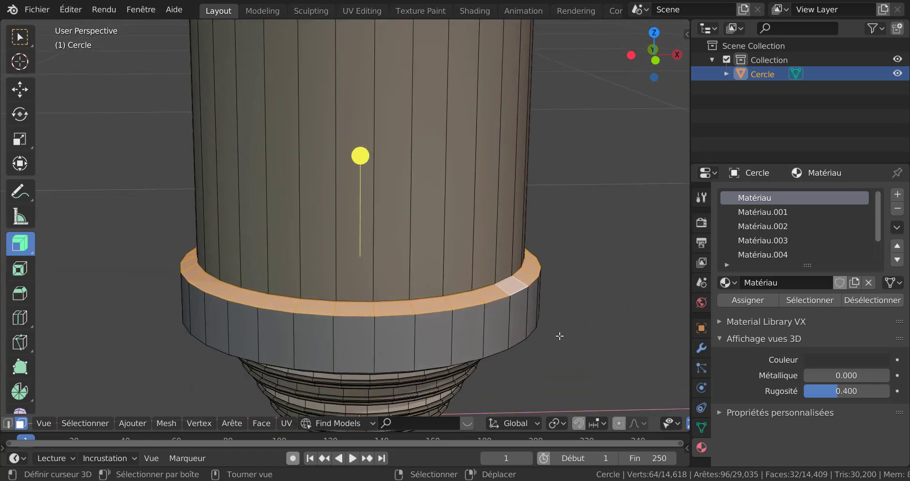
pyautogui.click(559, 424)
pyautogui.click(588, 376)
pyautogui.press('i')
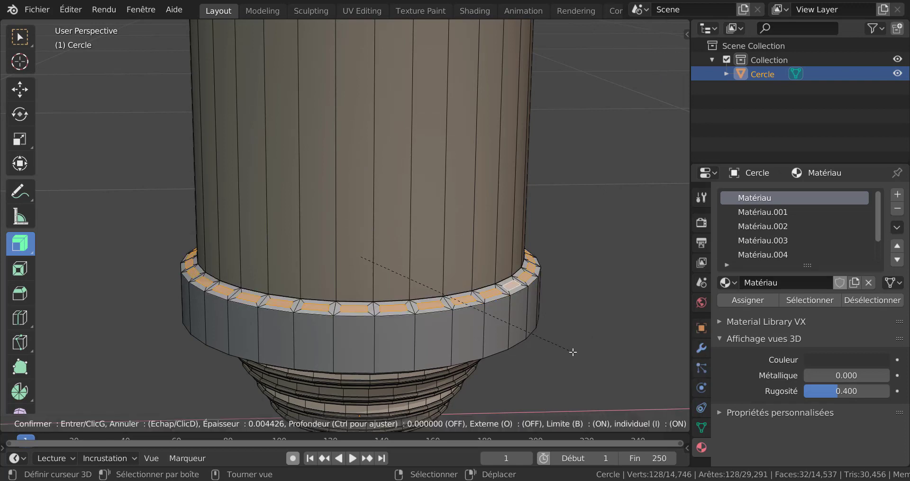
pyautogui.click(573, 352)
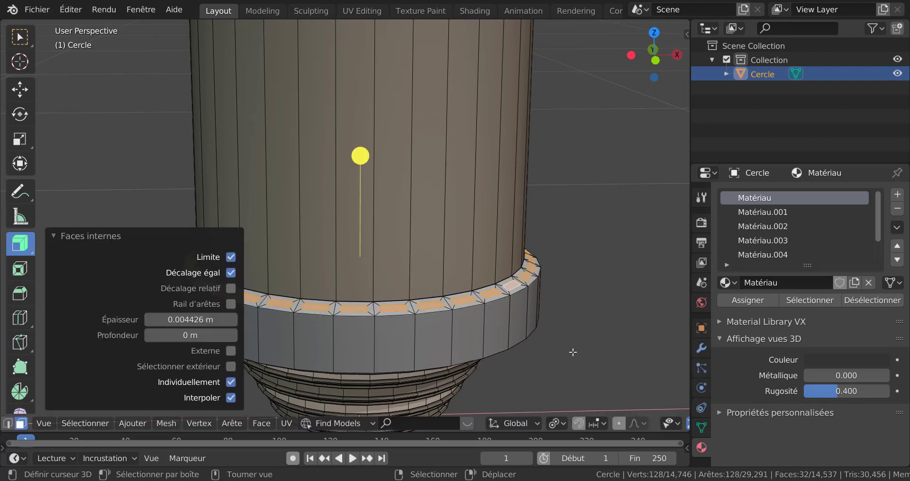
# - Extrude the inset ledge faces about 0.024 m into blocks and scale their ends inward around the median (Barycentre), leaving edit mode
pyautogui.press('e')
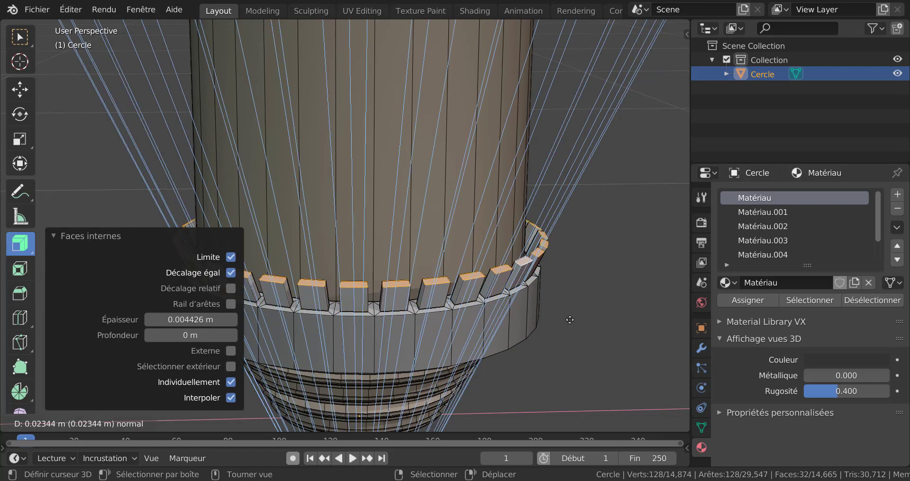
pyautogui.click(568, 331)
pyautogui.click(558, 422)
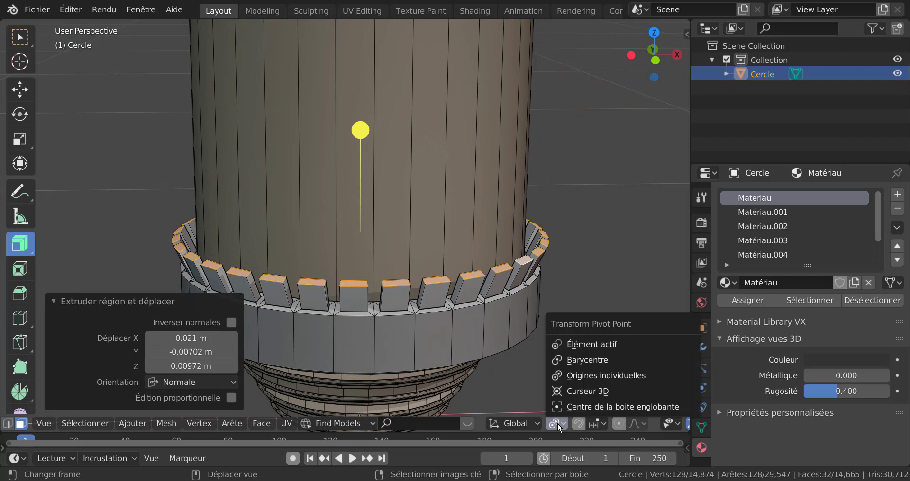
pyautogui.click(584, 360)
pyautogui.press('s')
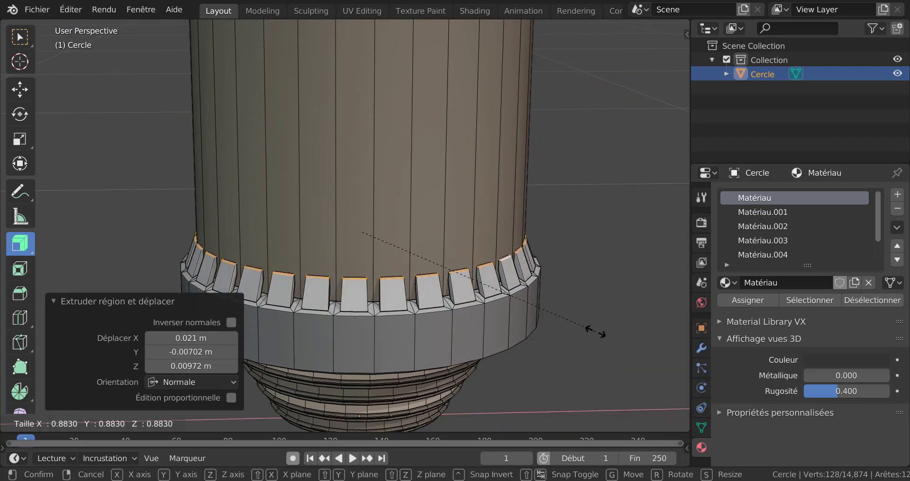
pyautogui.click(601, 356)
pyautogui.press('Tab')
pyautogui.scroll(-5, 595, 333)
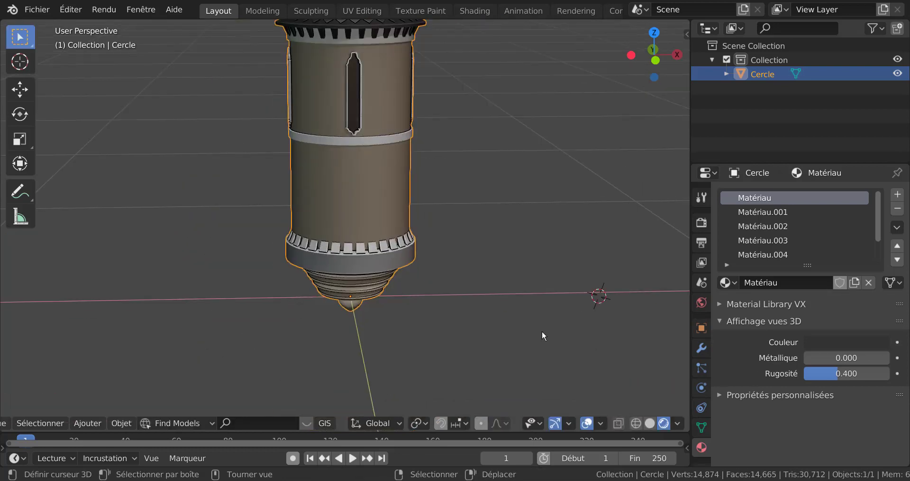
pyautogui.moveTo(541, 331); pyautogui.dragTo(526, 322, button='middle')
pyautogui.moveTo(524, 321); pyautogui.dragTo(504, 339, button='middle')
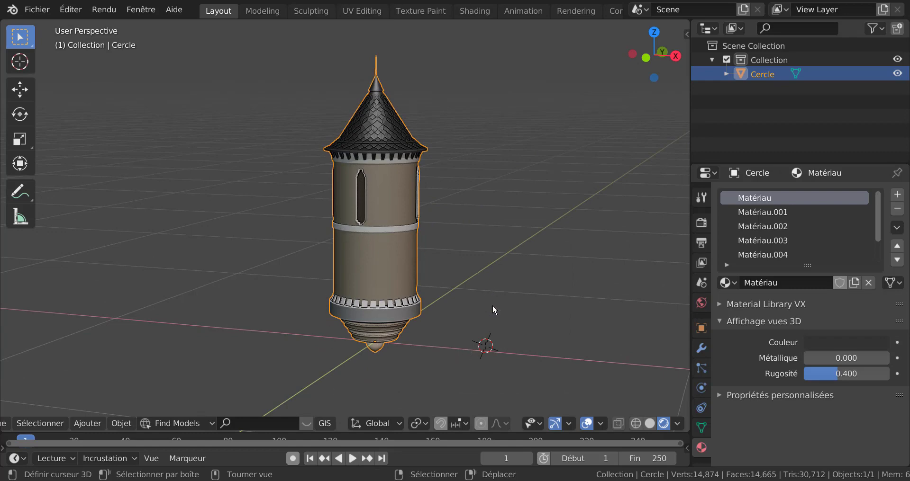
pyautogui.moveTo(493, 307); pyautogui.dragTo(453, 304, button='middle')
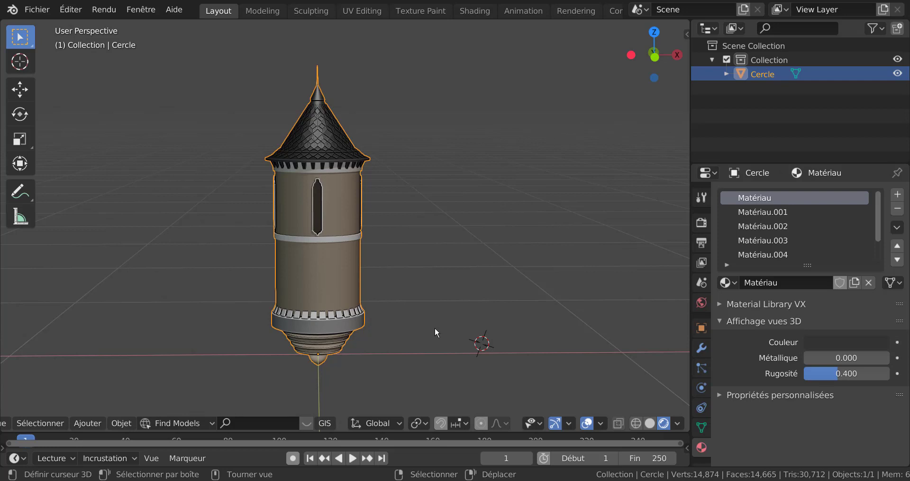
# - Add a cube mesh at the 3D cursor beside the tower and scale it to about 0.273
pyautogui.scroll(-5, 436, 332)
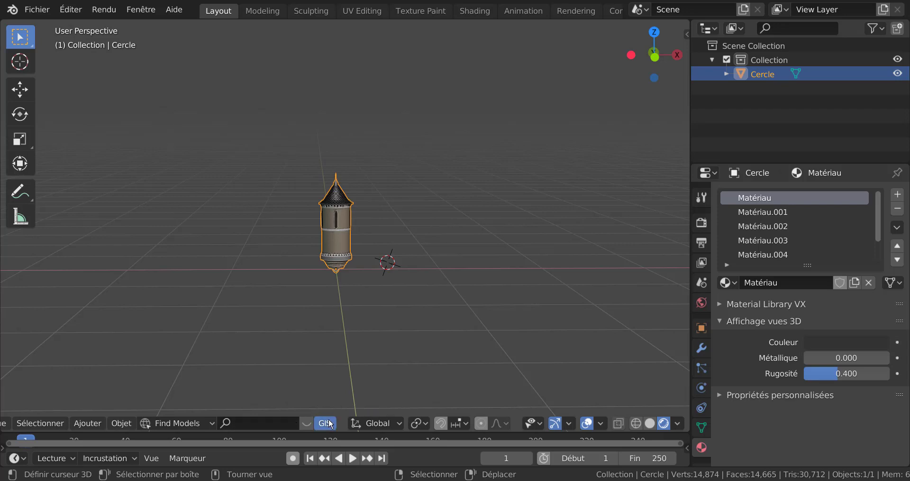
pyautogui.click(121, 423)
pyautogui.moveTo(124, 407)
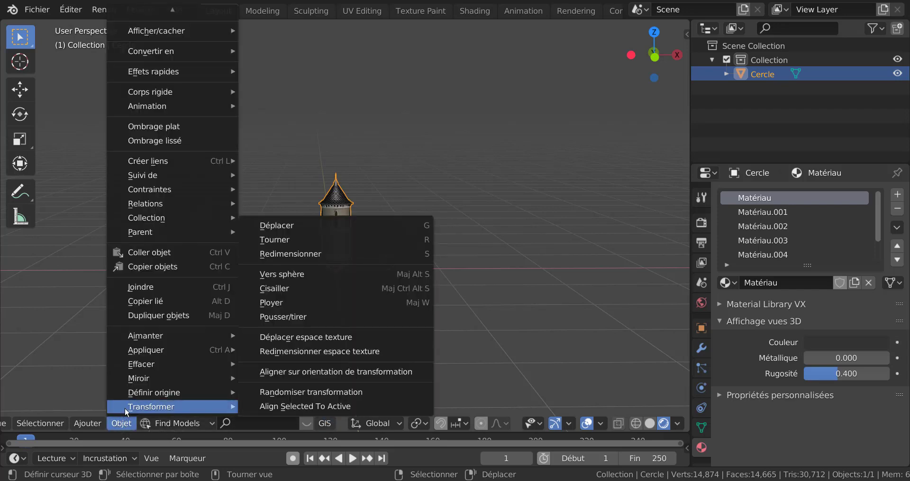
pyautogui.moveTo(96, 424)
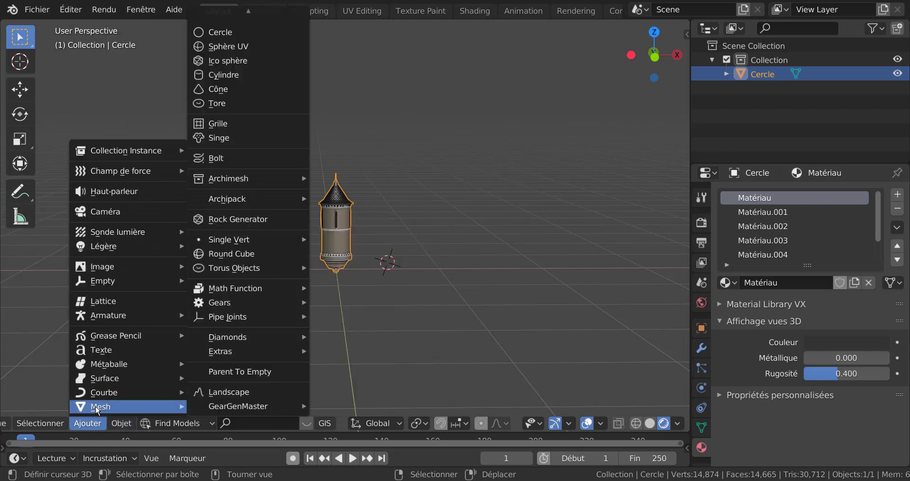
pyautogui.scroll(2, 218, 32)
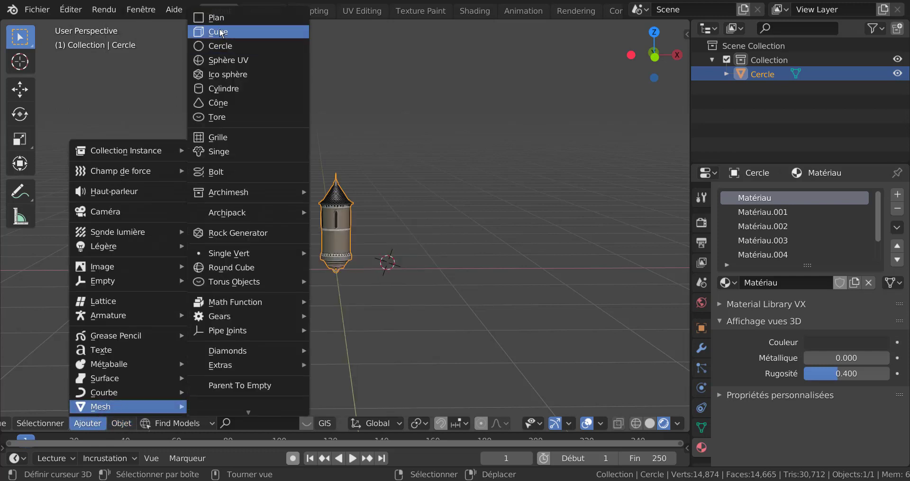
pyautogui.click(218, 30)
pyautogui.press('s')
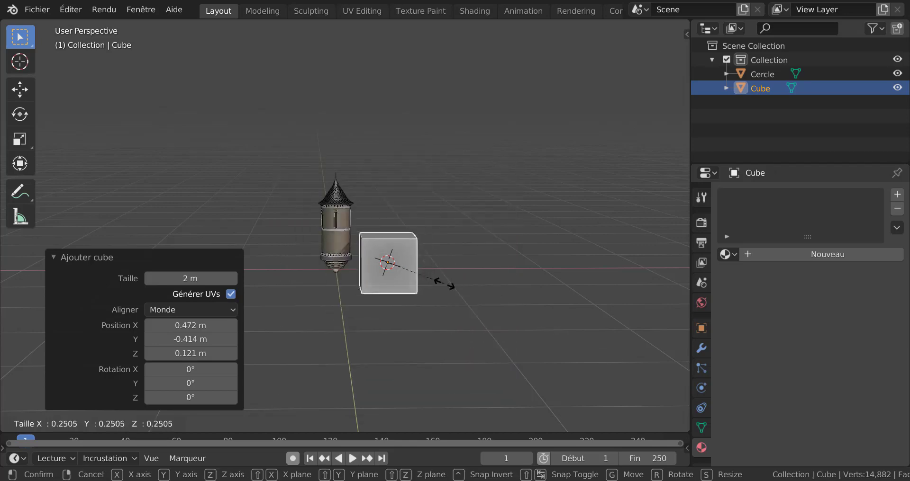
pyautogui.click(451, 285)
# - Duplicate the cube in place and scale the copy up to about 1.266
pyautogui.moveTo(446, 337); pyautogui.dragTo(442, 297, button='middle')
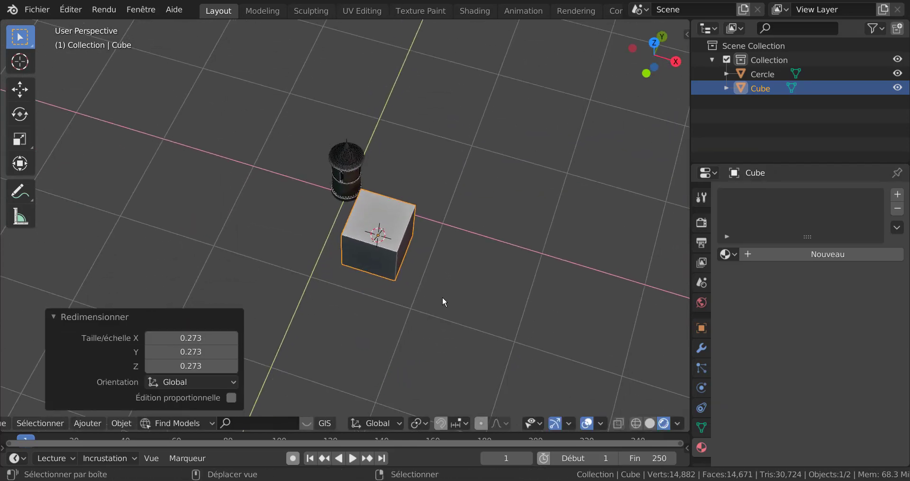
pyautogui.scroll(3, 475, 285)
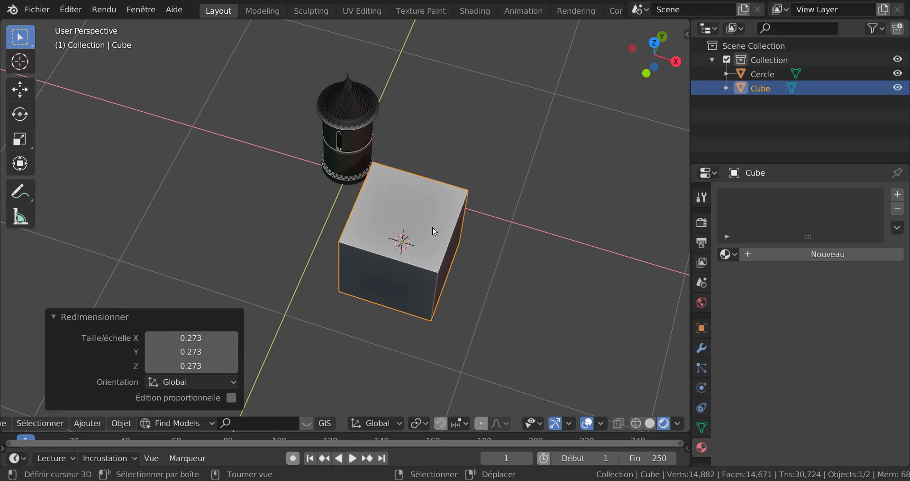
pyautogui.hotkey('shift', 'd')
pyautogui.rightClick(434, 256)
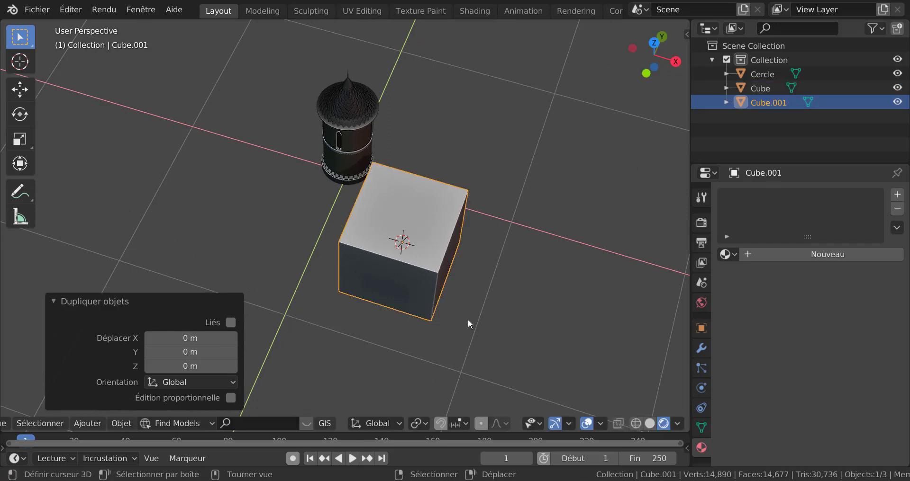
pyautogui.press('s')
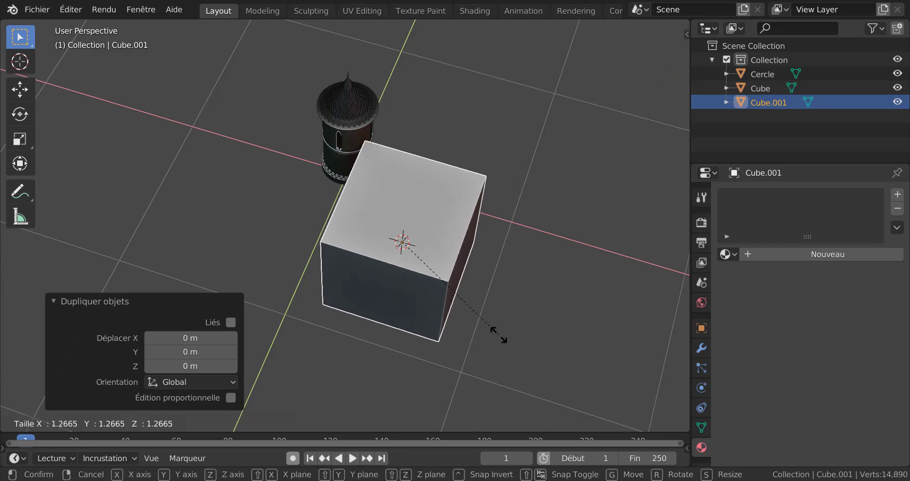
pyautogui.click(493, 340)
# - Move the larger cube about 0.179 m along the Y axis
pyautogui.scroll(-3, 493, 342)
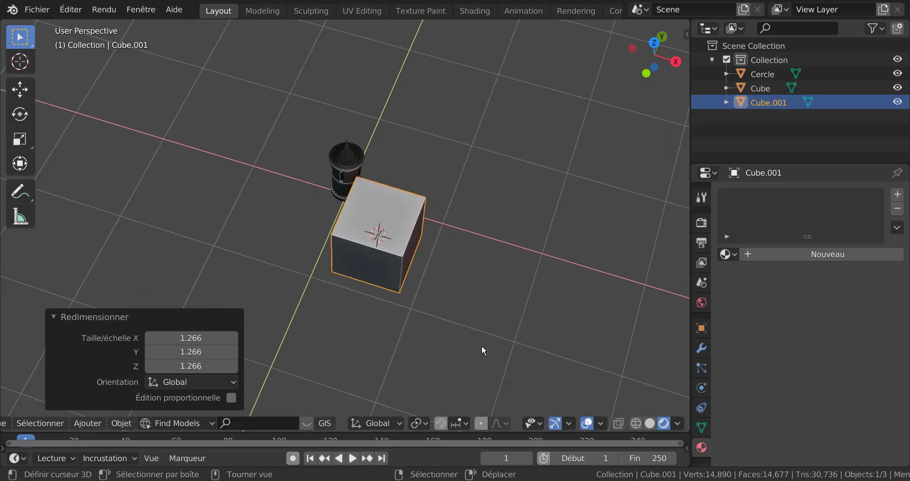
pyautogui.press('g')
pyautogui.press('y')
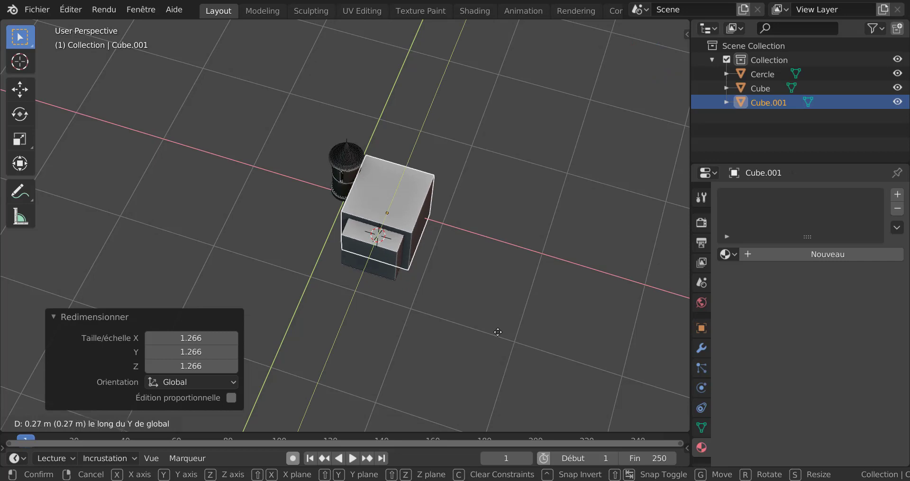
pyautogui.click(479, 328)
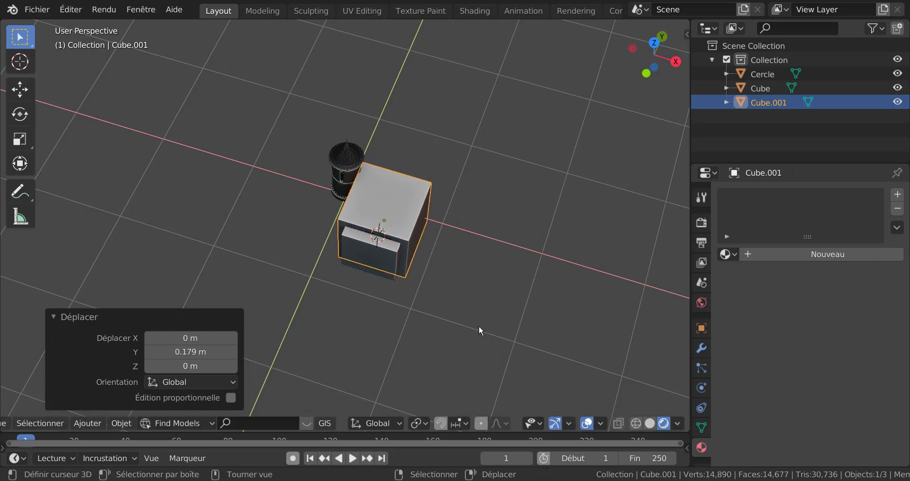
# - Move the larger cube about 0.162 m along the X axis, offsetting it from the smaller cube
pyautogui.press('g')
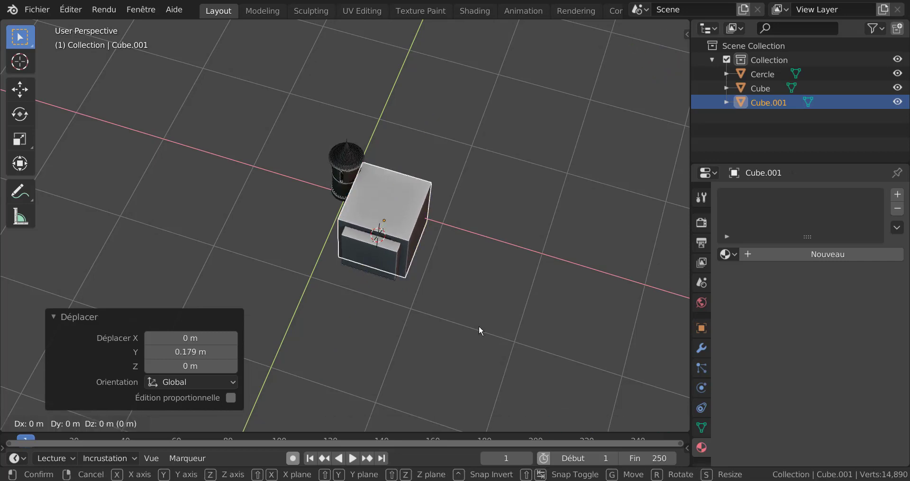
pyautogui.press('x')
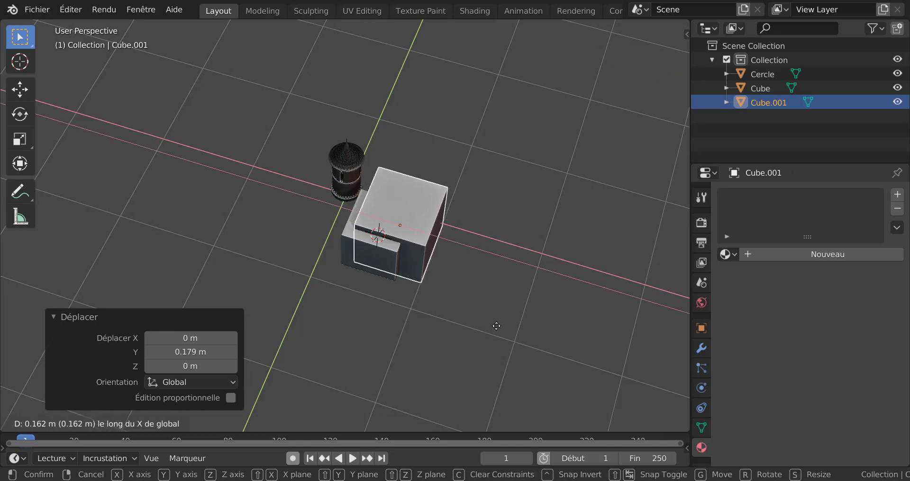
pyautogui.click(497, 329)
pyautogui.scroll(3, 497, 323)
pyautogui.moveTo(483, 293); pyautogui.dragTo(533, 267, button='middle')
pyautogui.moveTo(473, 176); pyautogui.dragTo(452, 205, button='middle')
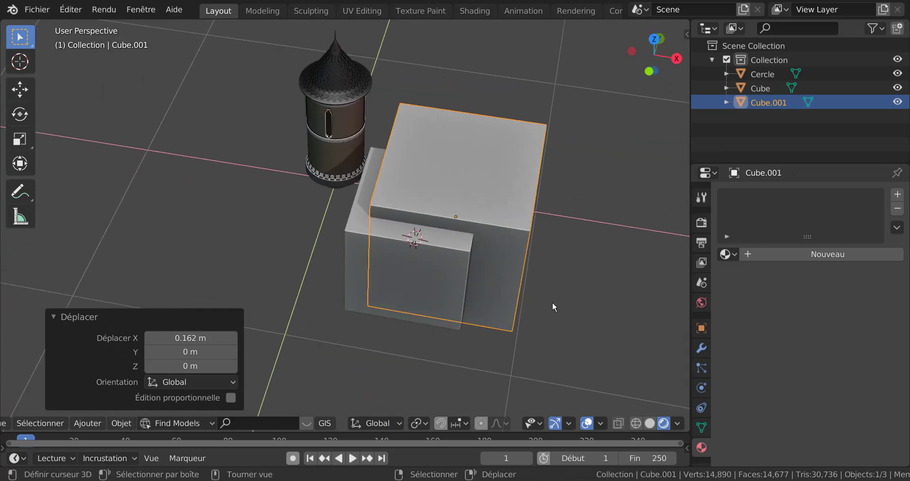
pyautogui.moveTo(552, 307); pyautogui.dragTo(597, 291, button='middle')
pyautogui.moveTo(471, 246); pyautogui.dragTo(431, 235, button='middle')
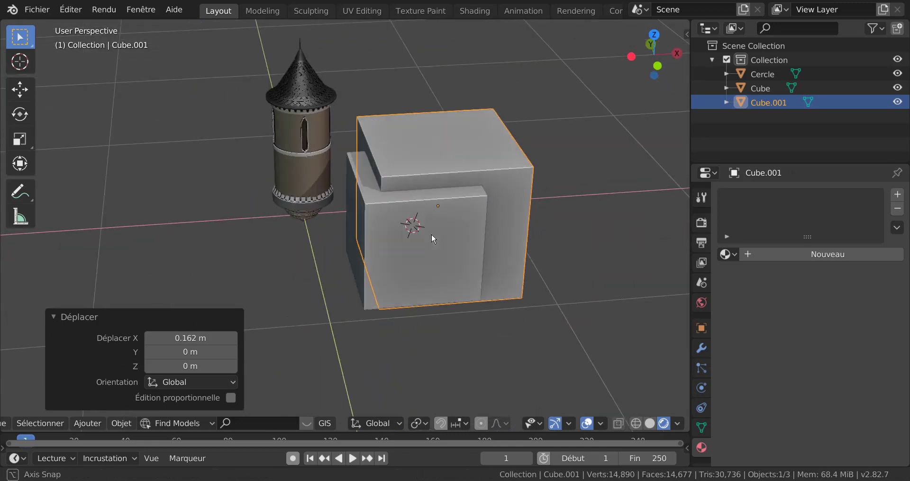
# - Subtract the larger cube from the smaller one with a Boolean difference and place the 3D cursor on the tower's other side
pyautogui.rightClick(516, 190)
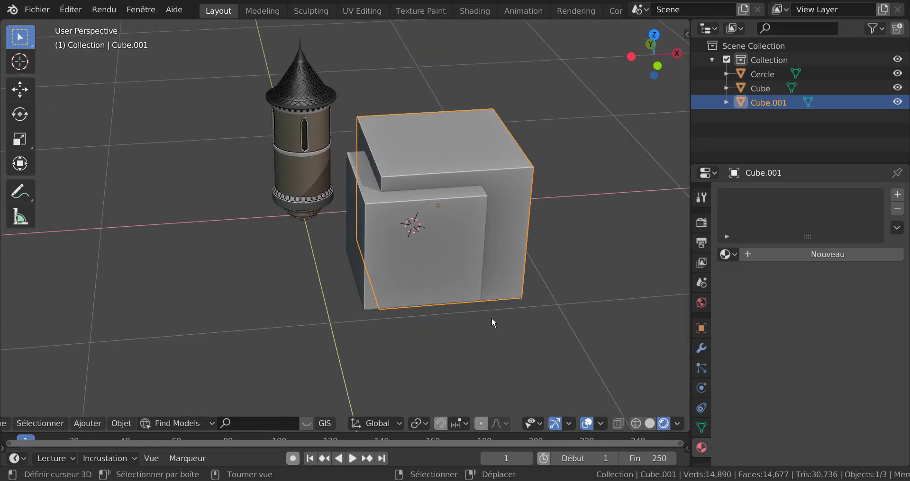
pyautogui.keyDown('shift'); pyautogui.click(420, 280); pyautogui.keyUp('shift')
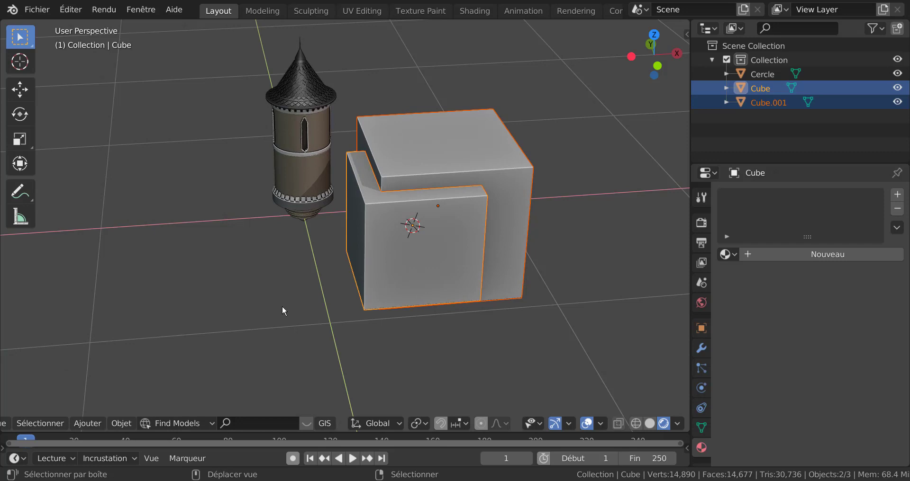
pyautogui.press('ctrl+shift+KP_Subtract')
pyautogui.keyDown('shift'); pyautogui.rightClick(211, 307); pyautogui.keyUp('shift')
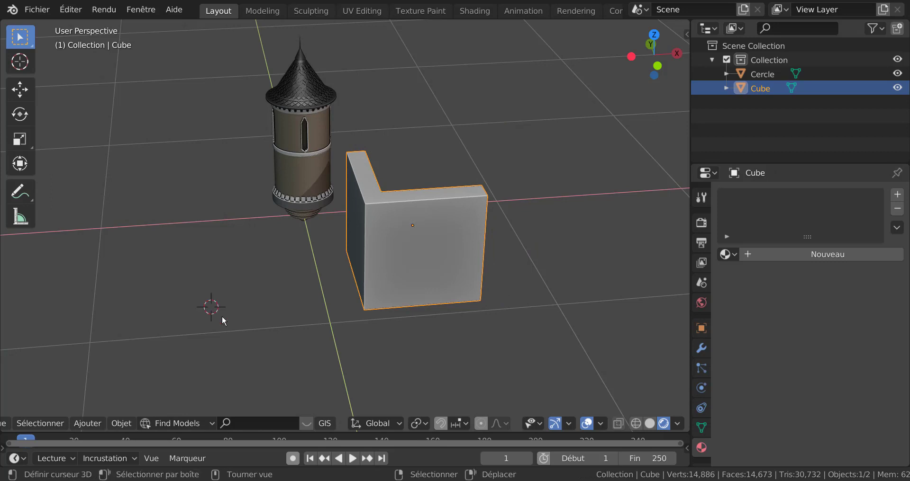
pyautogui.moveTo(414, 309); pyautogui.dragTo(477, 311, button='middle')
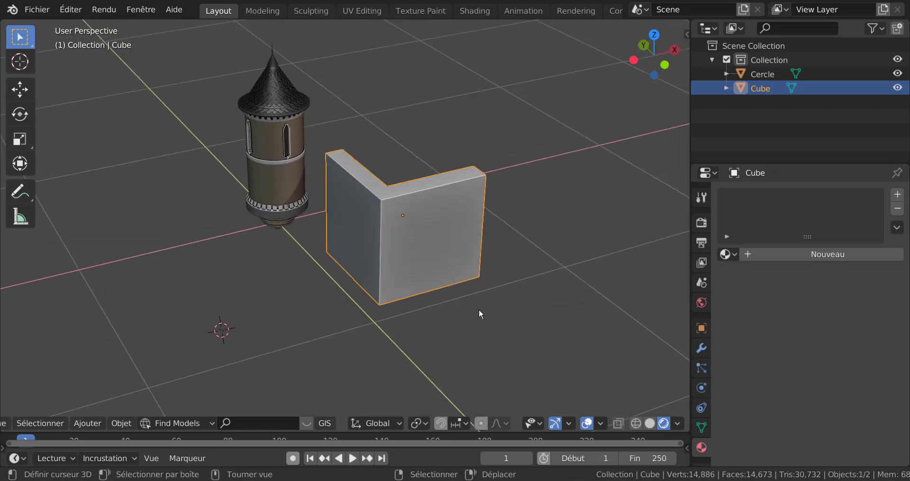
pyautogui.press('s')
pyautogui.press('Escape')
pyautogui.press('Tab')
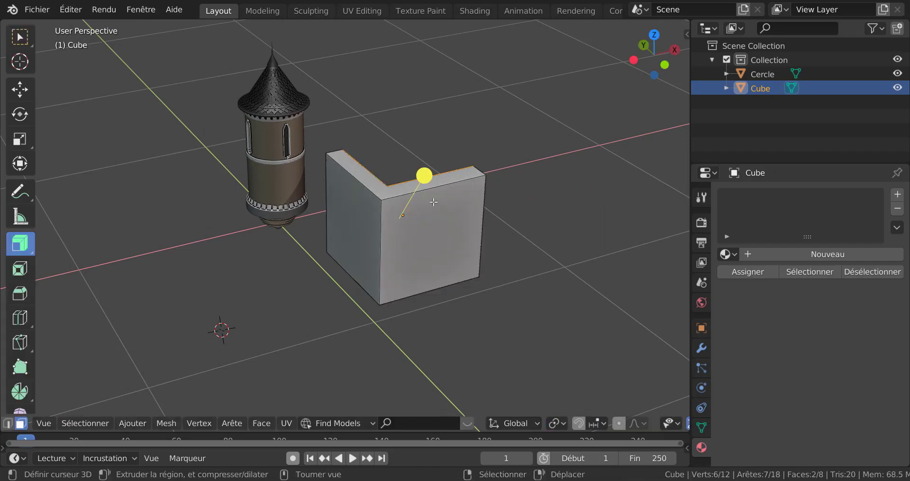
pyautogui.click(424, 258)
pyautogui.press('Tab')
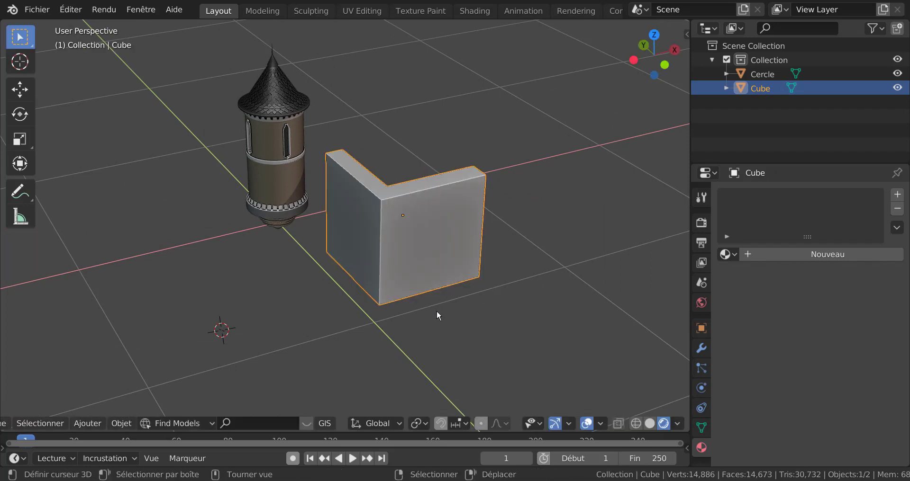
# - Stretch the L-shaped wall taller along the Z axis with the Scale tool
pyautogui.click(26, 138)
pyautogui.moveTo(405, 149); pyautogui.dragTo(406, 98)
# - In edit mode, move the end face of the wall's X-direction arm about 0.994 m along X to lengthen it
pyautogui.press('Tab')
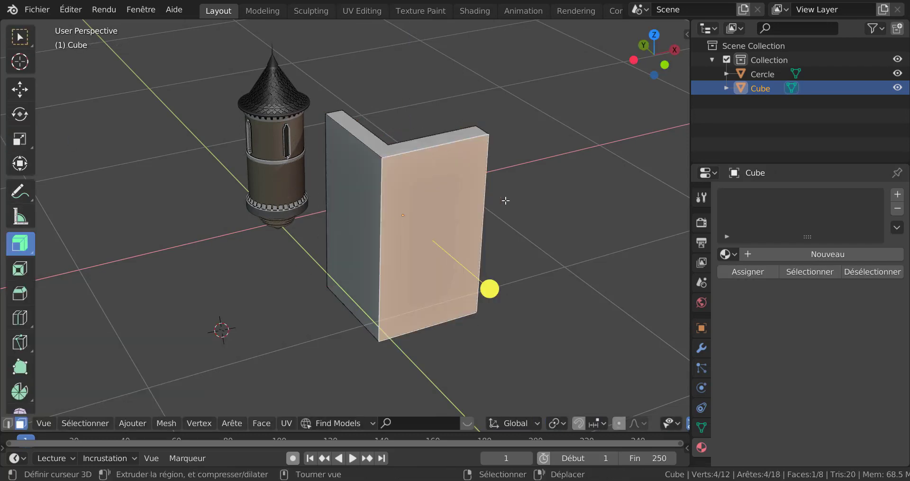
pyautogui.moveTo(502, 201); pyautogui.dragTo(408, 221, button='middle')
pyautogui.click(408, 222)
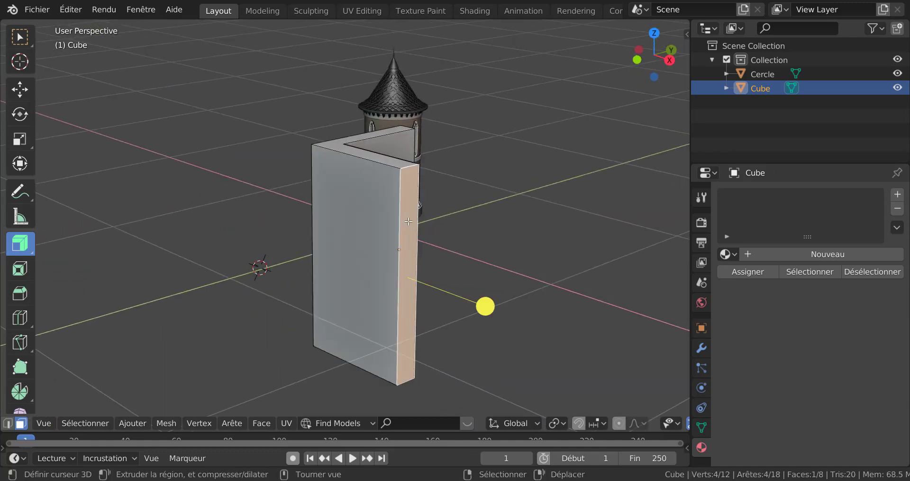
pyautogui.moveTo(545, 299); pyautogui.dragTo(507, 304, button='middle')
pyautogui.scroll(-4, 536, 299)
pyautogui.press('g')
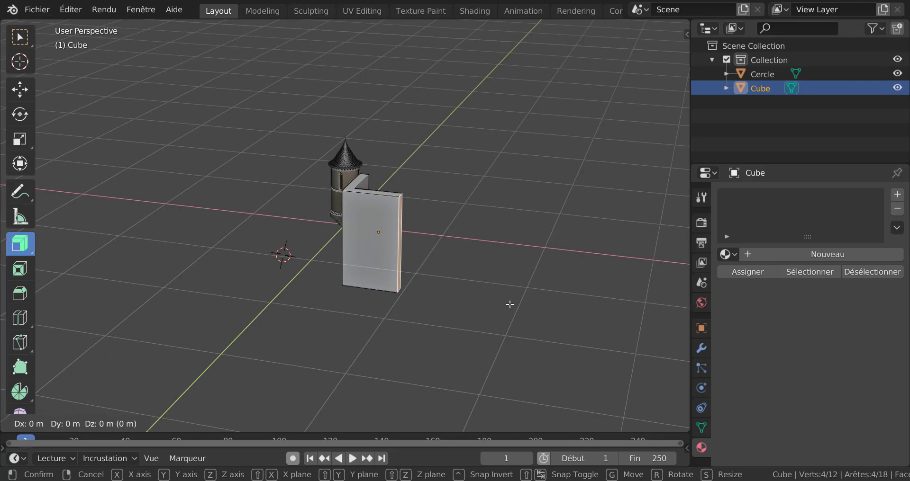
pyautogui.press('x')
pyautogui.click(608, 266)
# - Move the end face of the wall's other arm about 1.16 m along Y to lengthen it
pyautogui.moveTo(607, 266); pyautogui.dragTo(464, 262, button='middle')
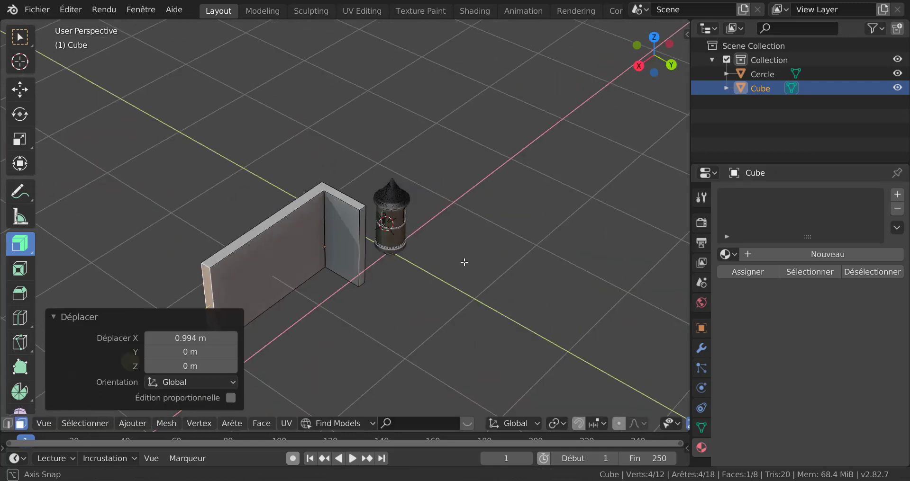
pyautogui.click(362, 247)
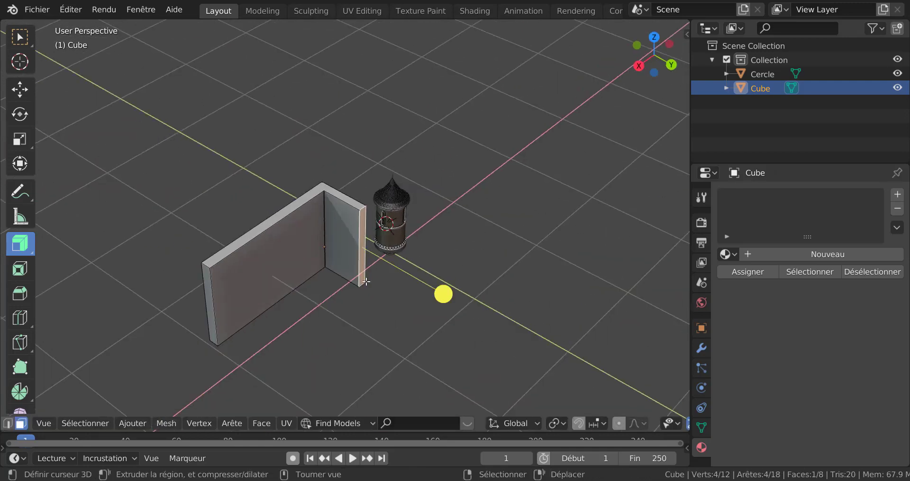
pyautogui.press('g')
pyautogui.press('y')
pyautogui.click(475, 317)
# - From the top view, move the whole wall mesh about -0.164 m in X and 0.714 m in Y to bring its corner to the tower
pyautogui.moveTo(475, 318); pyautogui.dragTo(482, 272, button='middle')
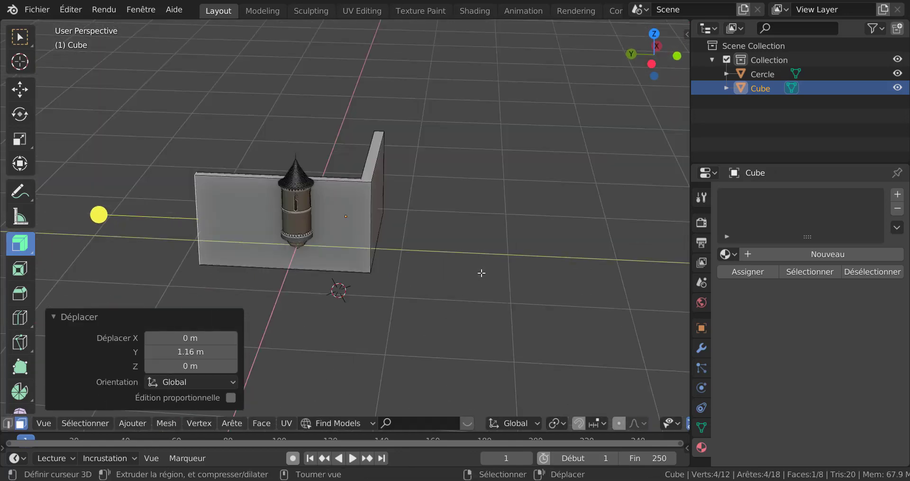
pyautogui.press('KP_7')
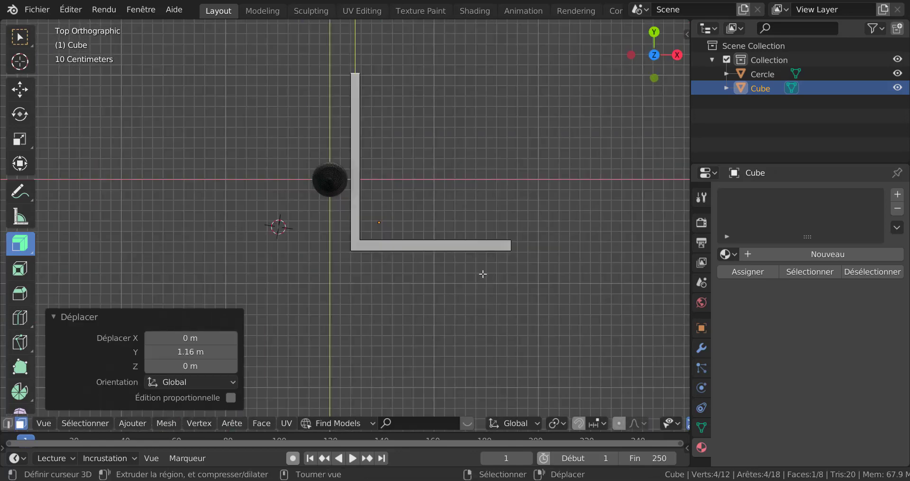
pyautogui.press('g')
pyautogui.rightClick(491, 250)
pyautogui.press('a')
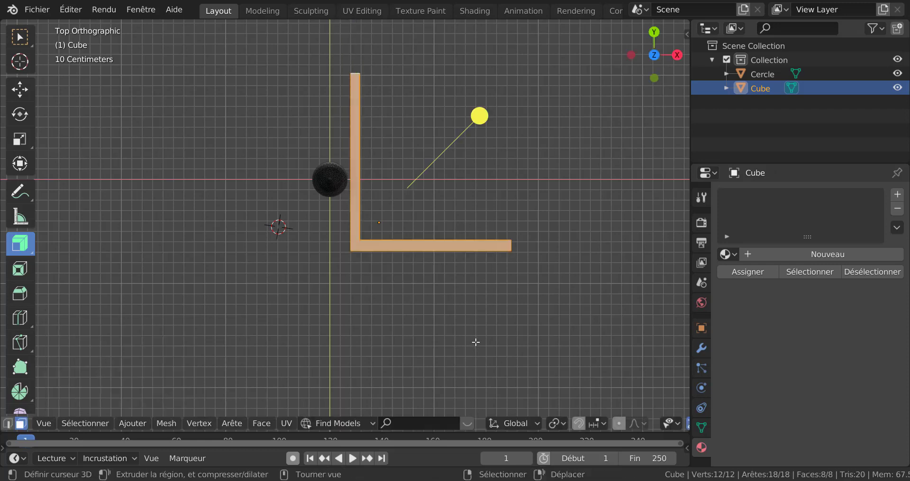
pyautogui.press('g')
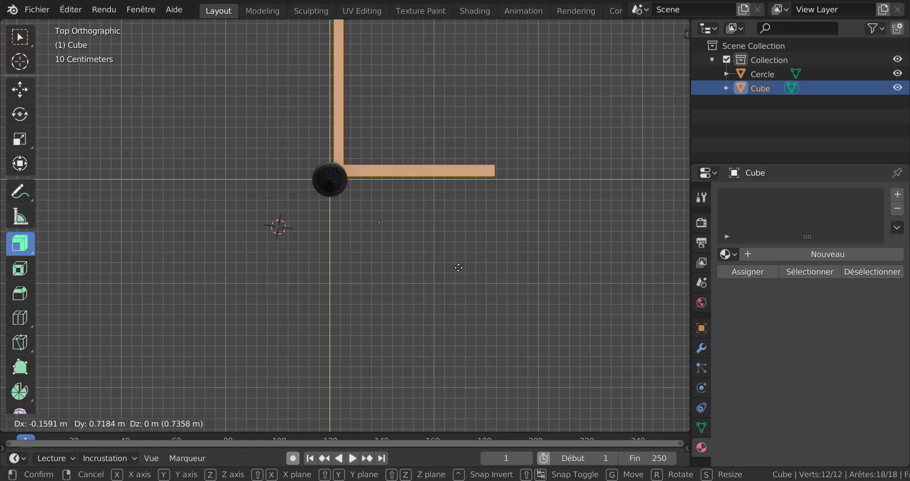
pyautogui.click(458, 268)
# - From the bottom view, shift the wall mesh about -0.0346 m in X and -0.0291 m in Y to align its corner with the tower's centre
pyautogui.moveTo(458, 268); pyautogui.dragTo(491, 132, button='middle')
pyautogui.scroll(2, 424, 257)
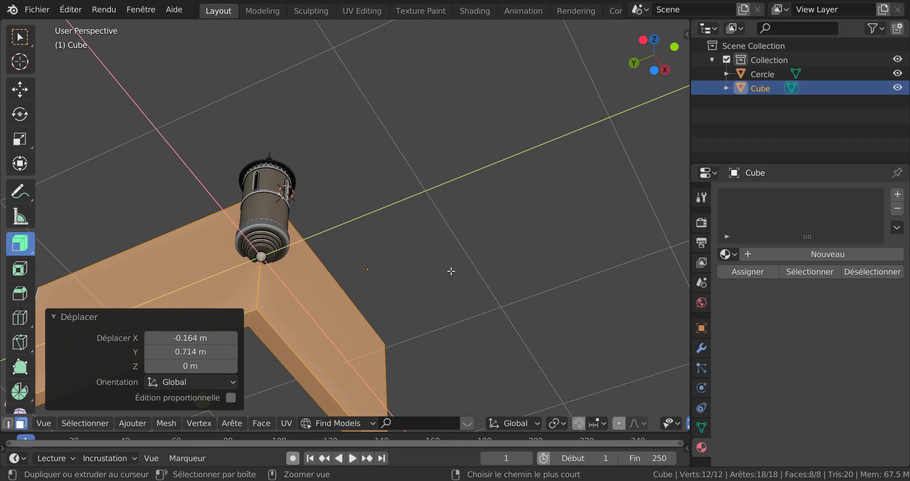
pyautogui.press('ctrl+KP_7')
pyautogui.moveTo(425, 329); pyautogui.dragTo(479, 203, button='middle')
pyautogui.press('ctrl+KP_7')
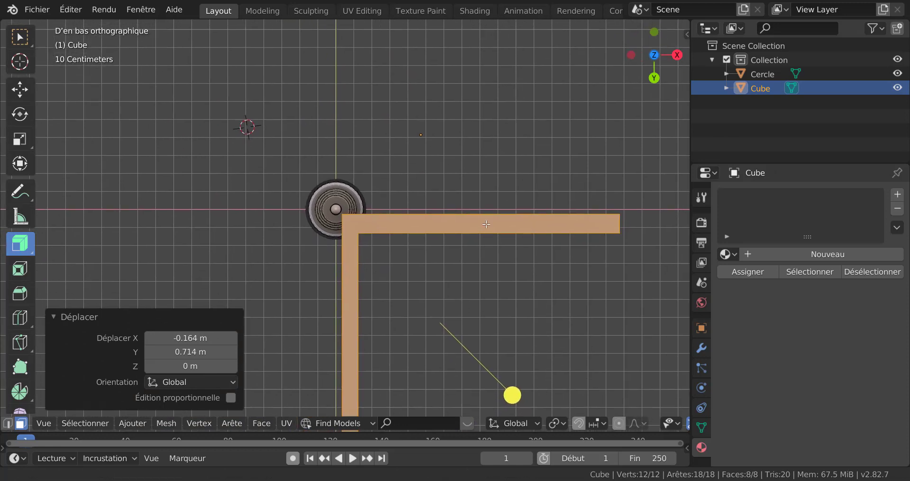
pyautogui.scroll(4, 453, 246)
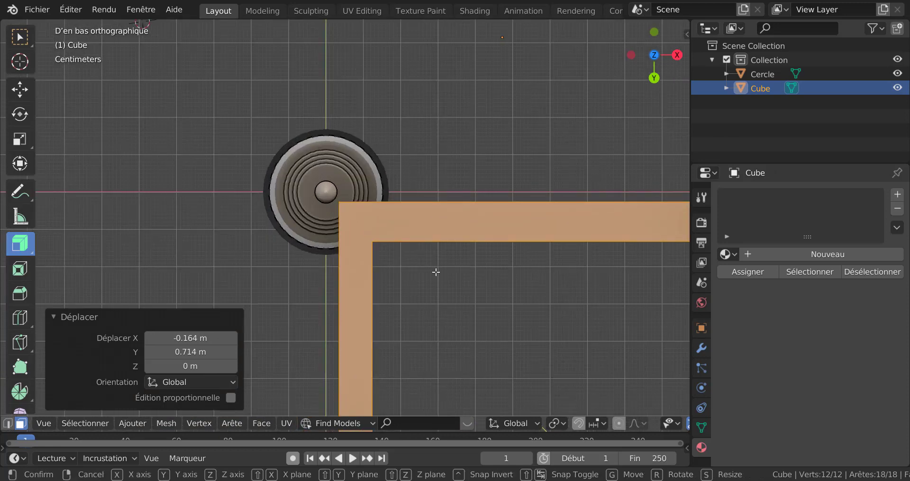
pyautogui.press('g')
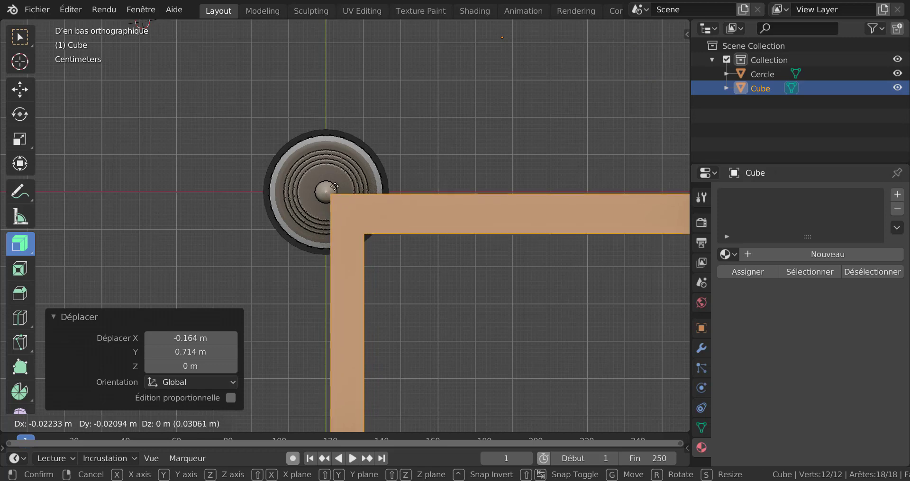
pyautogui.click(306, 163)
# - Move the inner face of the Y-direction wall about 0.052 m along X to thicken it over the tower
pyautogui.scroll(-5, 471, 130)
pyautogui.moveTo(477, 202); pyautogui.dragTo(338, 265, button='middle')
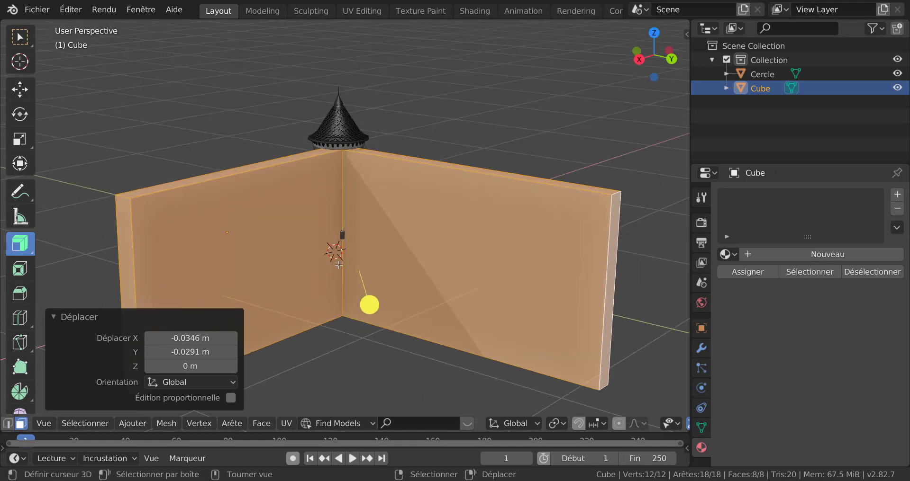
pyautogui.scroll(2, 338, 265)
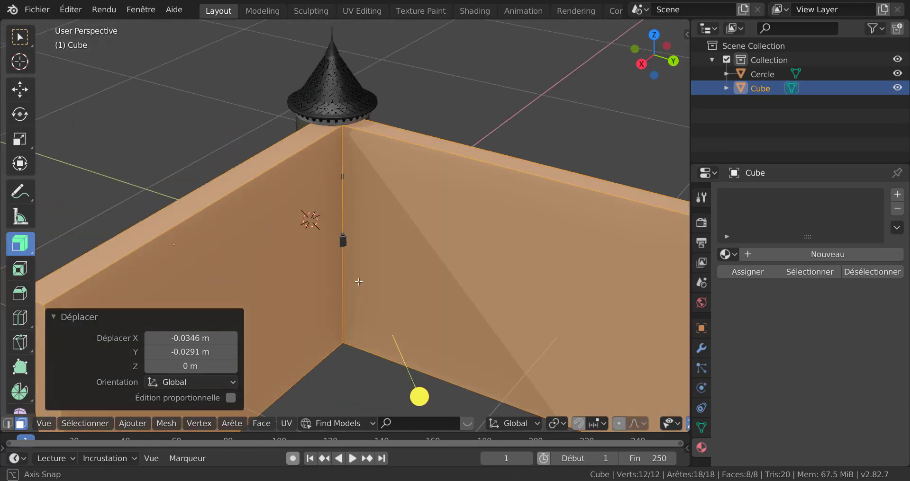
pyautogui.click(421, 250)
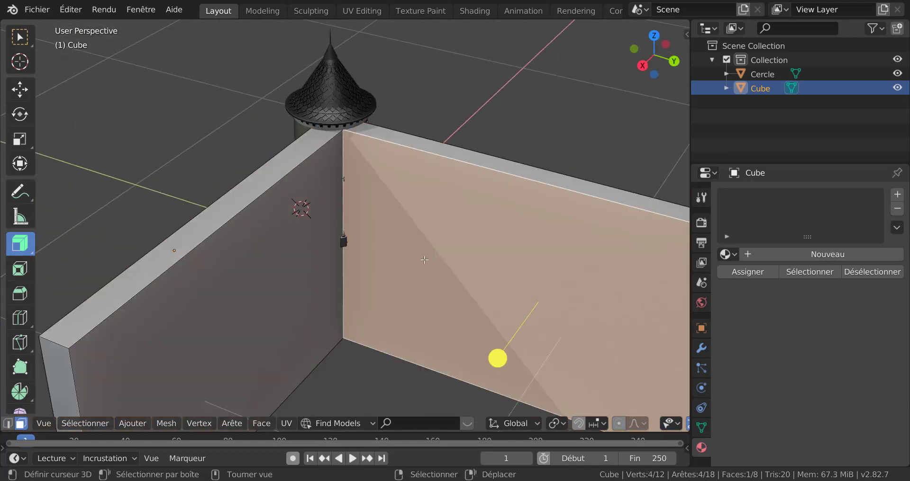
pyautogui.scroll(-3, 424, 259)
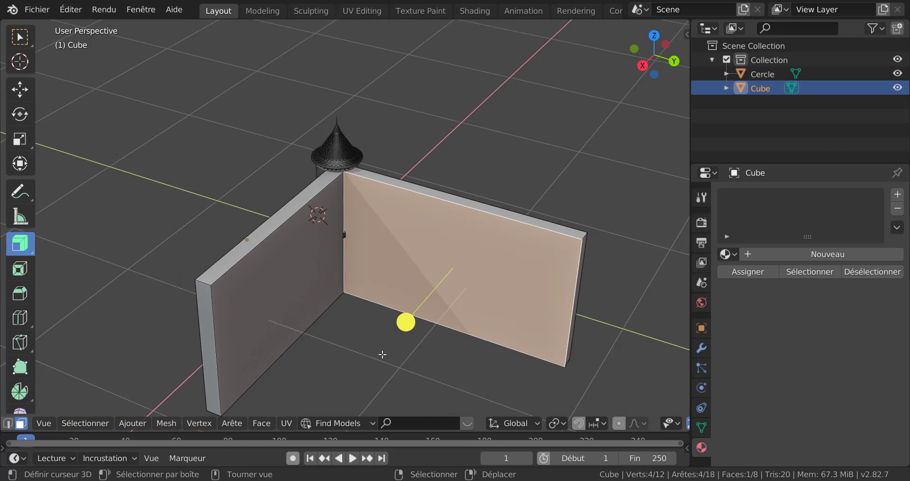
pyautogui.press('g')
pyautogui.press('x')
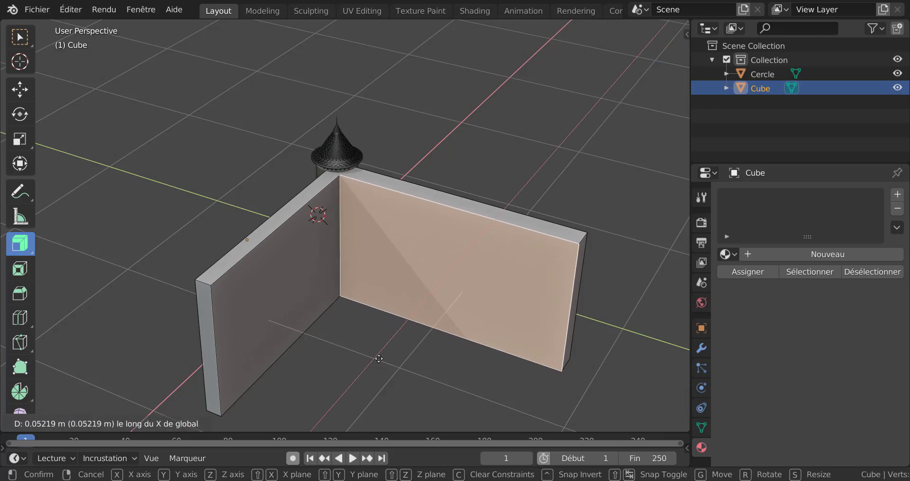
pyautogui.click(379, 359)
# - Thicken the X-direction wall by moving its inner face slightly along Y, and leave edit mode
pyautogui.click(302, 317)
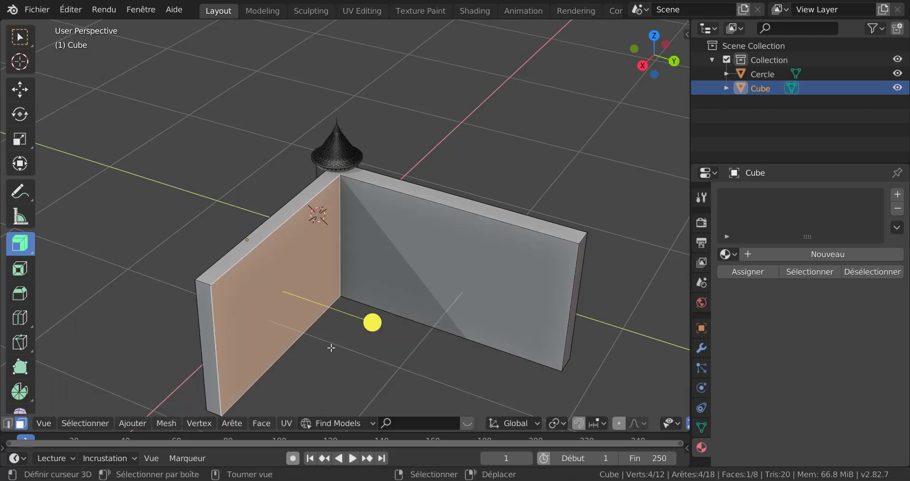
pyautogui.press('g')
pyautogui.press('y')
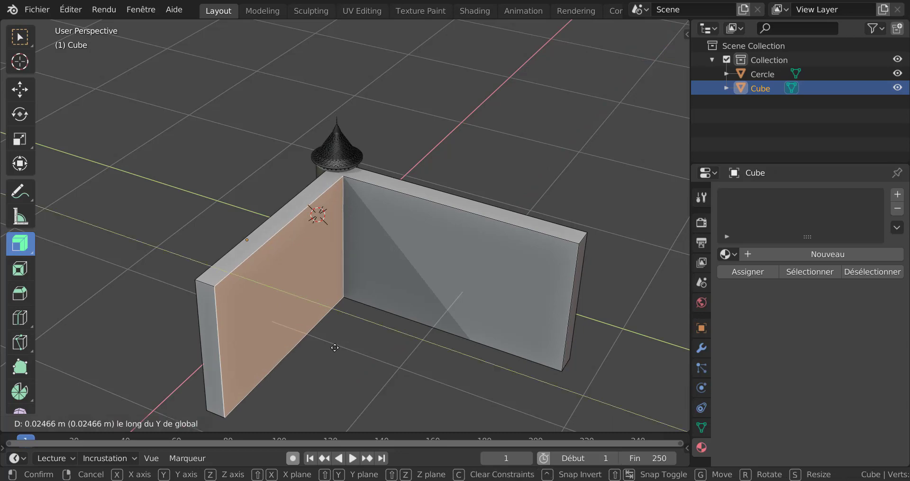
pyautogui.click(373, 323)
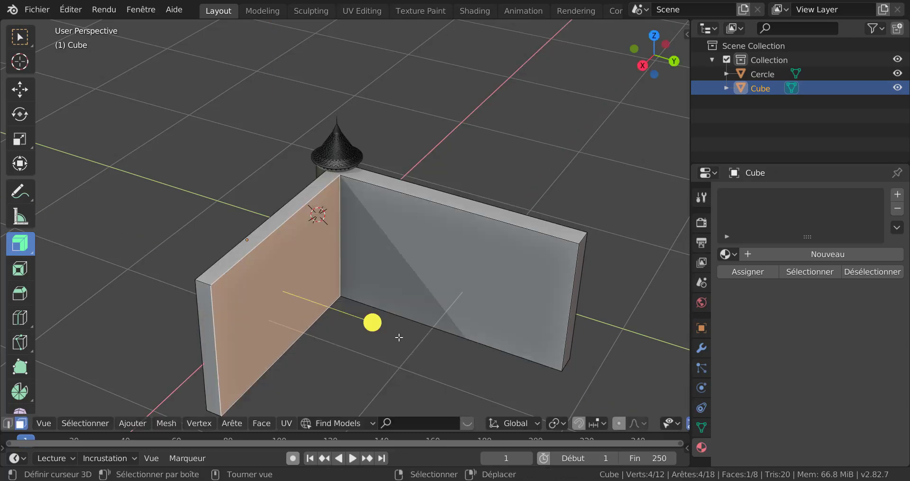
pyautogui.hotkey('ctrl', 'z')
pyautogui.press('g')
pyautogui.press('y')
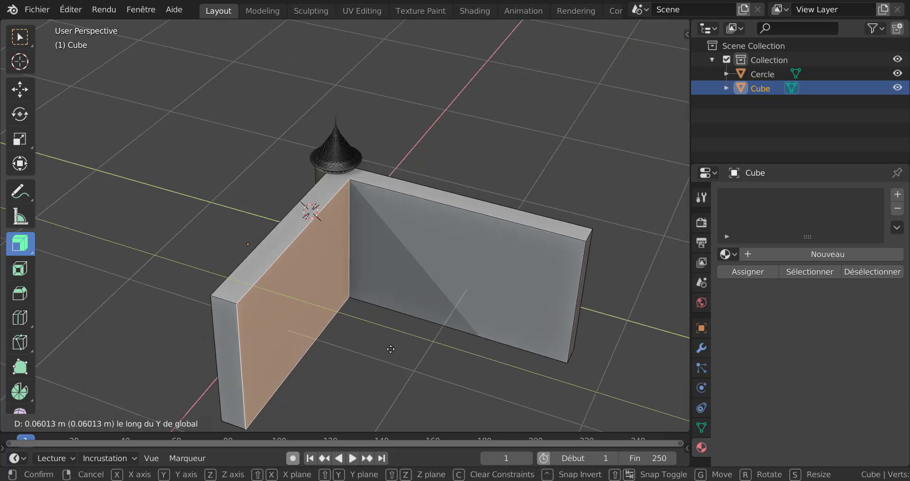
pyautogui.click(390, 350)
pyautogui.press('Tab')
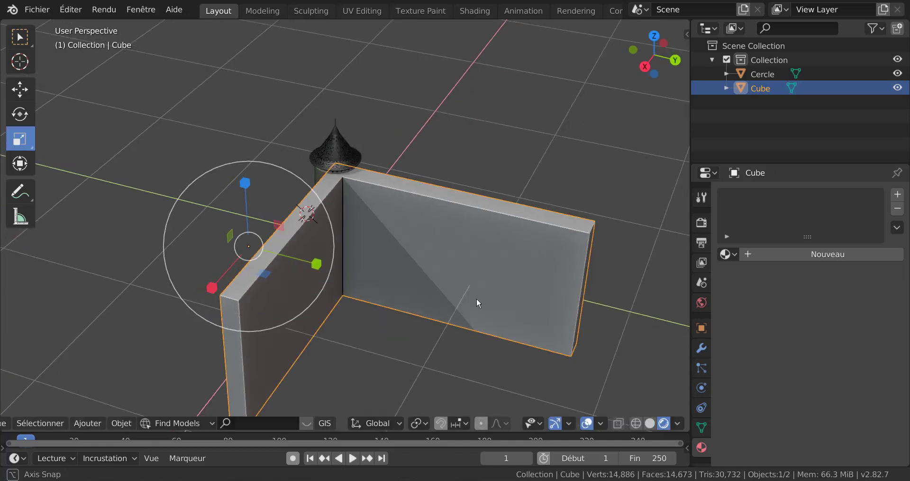
# - Lower the whole wall about 0.288 m along Z so the tower rises above its top
pyautogui.moveTo(476, 297); pyautogui.dragTo(573, 300, button='middle')
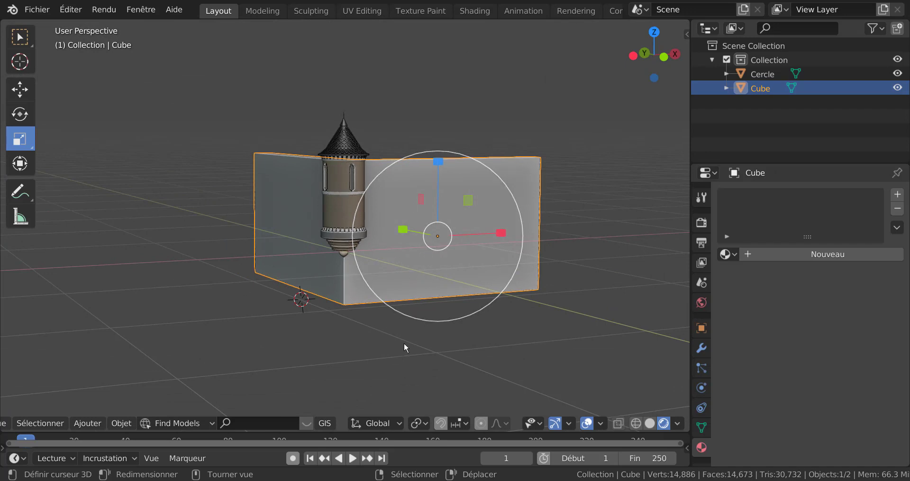
pyautogui.press('g')
pyautogui.press('z')
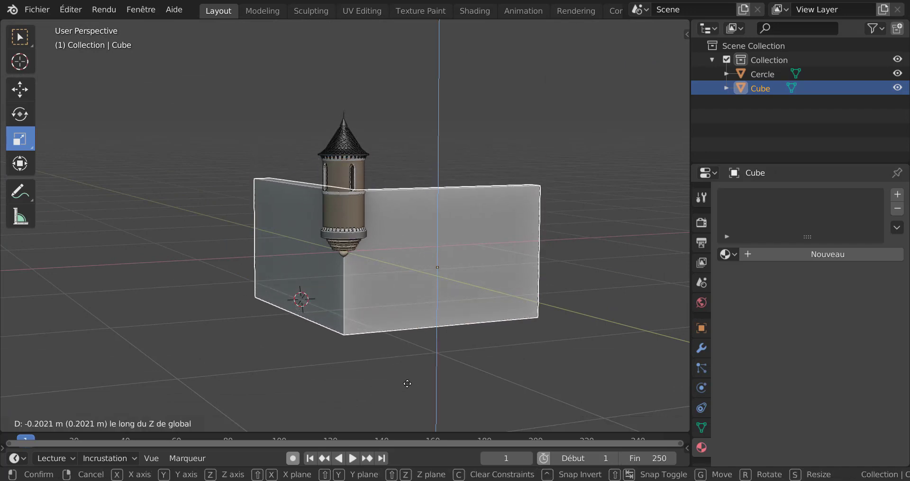
pyautogui.click(407, 388)
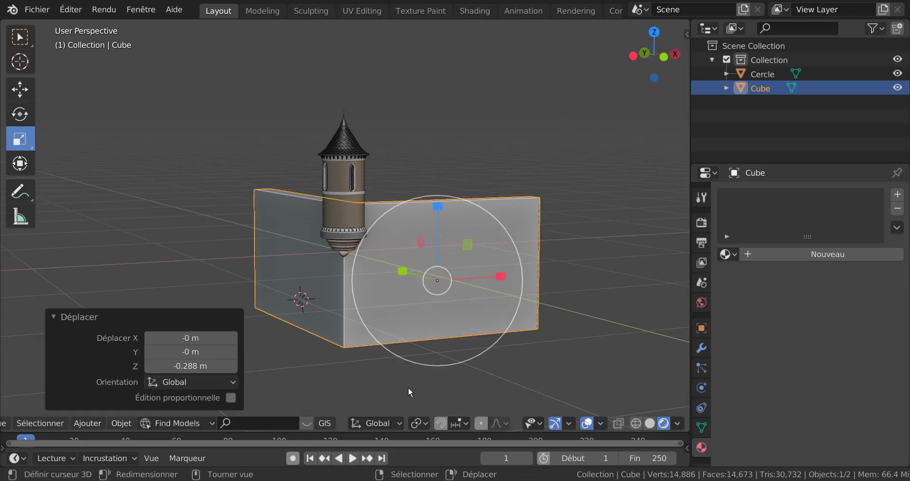
pyautogui.press('Tab')
pyautogui.moveTo(413, 342); pyautogui.dragTo(543, 329, button='middle')
pyautogui.scroll(3, 536, 329)
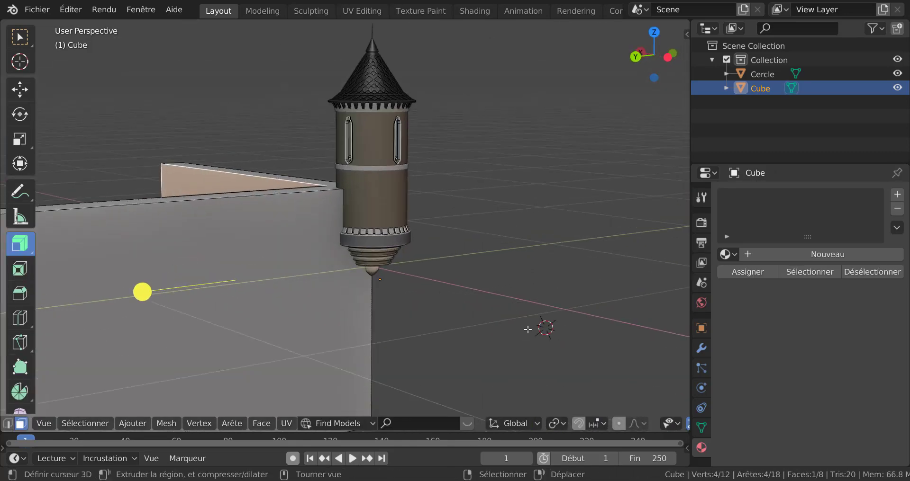
pyautogui.press('g')
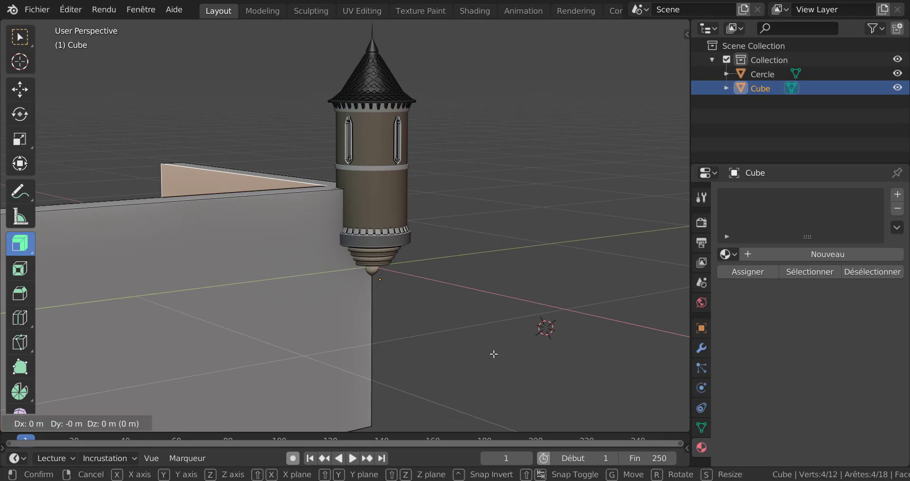
pyautogui.press('z')
pyautogui.press('Escape')
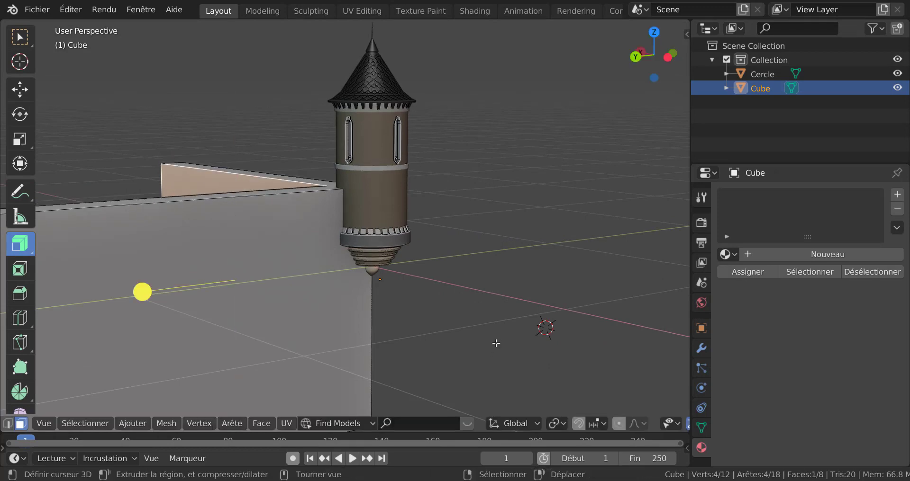
pyautogui.press('Tab')
# - Raise the whole wall about 0.073 m along Z to line its top up with the tower's middle band
pyautogui.press('g')
pyautogui.press('z')
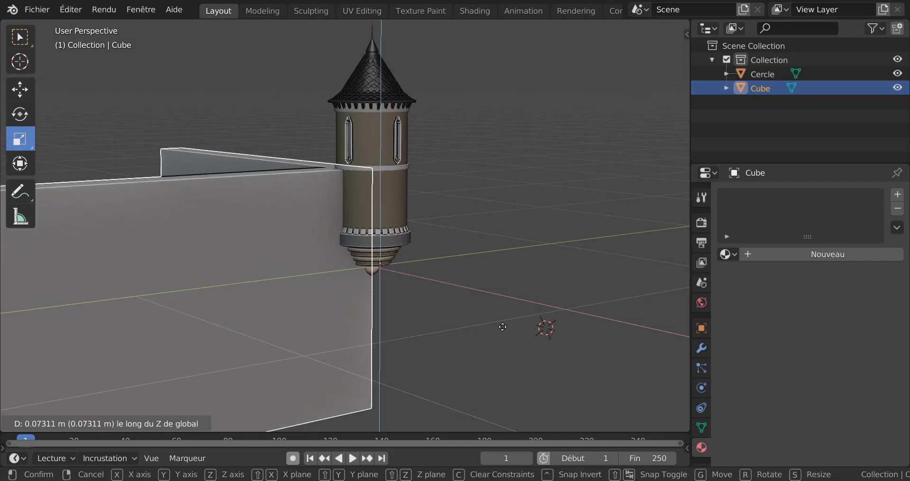
pyautogui.click(502, 327)
# - Examine from several sides how the wall's corner and top edge meet the round tower
pyautogui.press('Tab')
pyautogui.scroll(-3, 502, 326)
pyautogui.moveTo(408, 327); pyautogui.dragTo(349, 308, button='middle')
pyautogui.scroll(3, 351, 158)
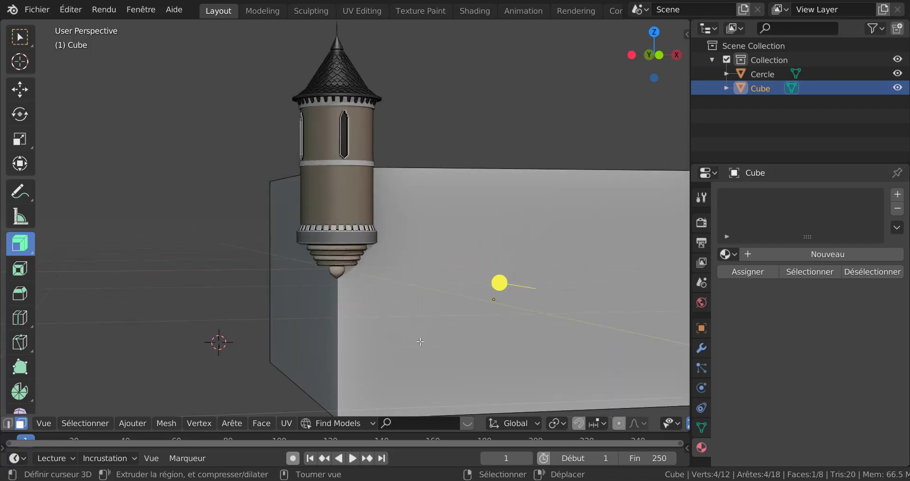
pyautogui.scroll(-3, 420, 342)
pyautogui.moveTo(419, 341)
pyautogui.mouseDown(button='middle')
pyautogui.moveTo(399, 329)
pyautogui.moveTo(415, 319)
pyautogui.moveTo(404, 337)
pyautogui.mouseUp(button='middle')
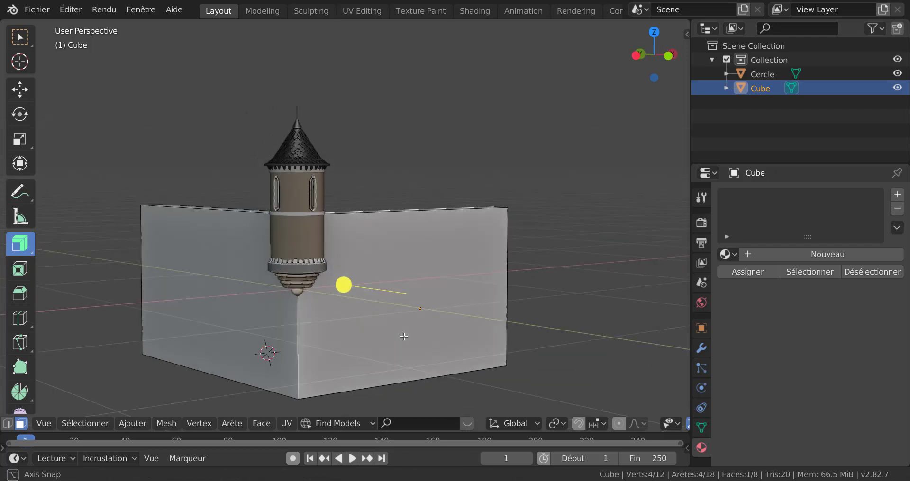
pyautogui.scroll(2, 392, 329)
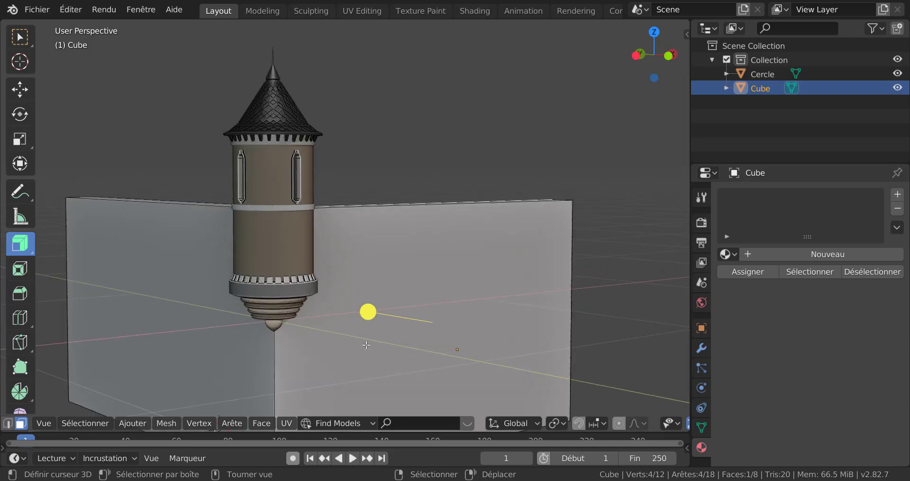
pyautogui.moveTo(367, 346); pyautogui.dragTo(335, 320, button='middle')
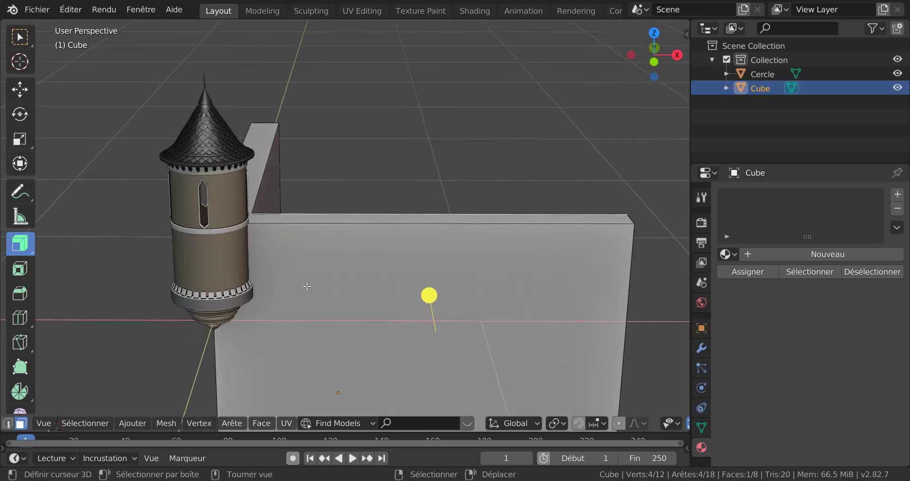
pyautogui.scroll(-3, 316, 283)
pyautogui.moveTo(321, 292); pyautogui.dragTo(356, 290, button='middle')
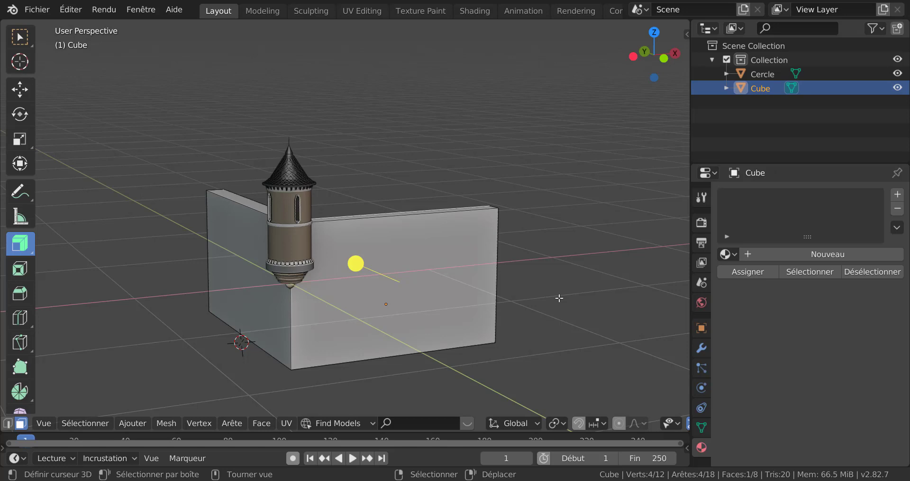
pyautogui.press('Tab')
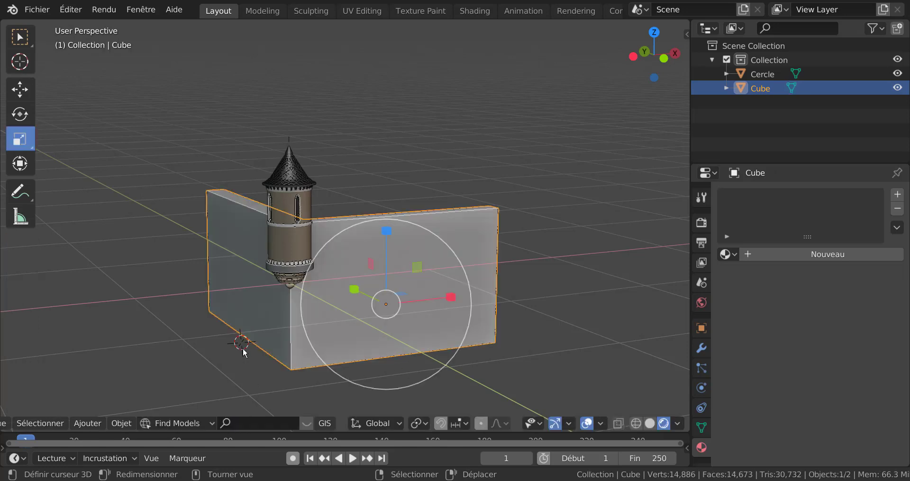
# - Add a new cube mesh and scale it down to about 0.088 as a block for the battlements
pyautogui.click(595, 287)
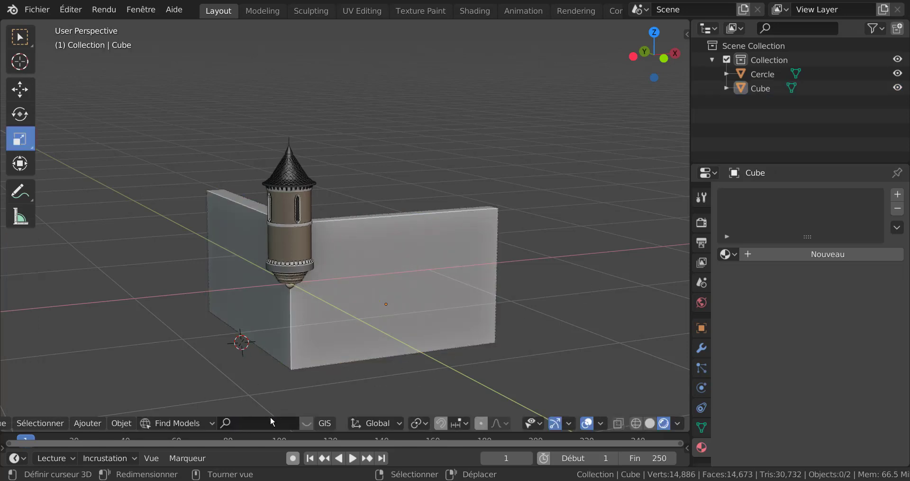
pyautogui.click(99, 424)
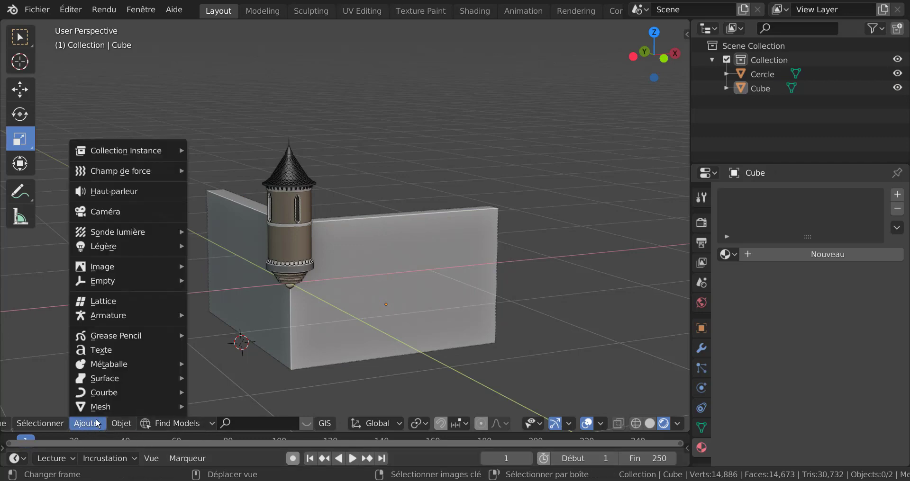
pyautogui.moveTo(98, 408)
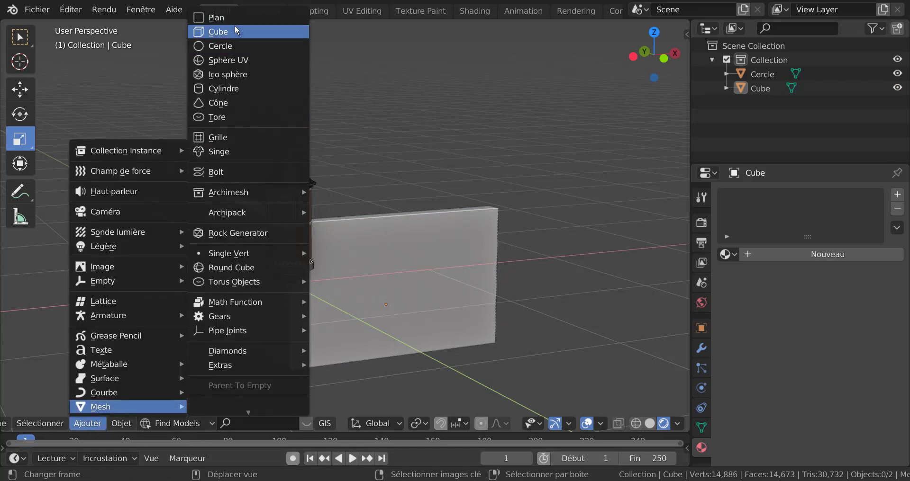
pyautogui.click(235, 29)
pyautogui.press('s')
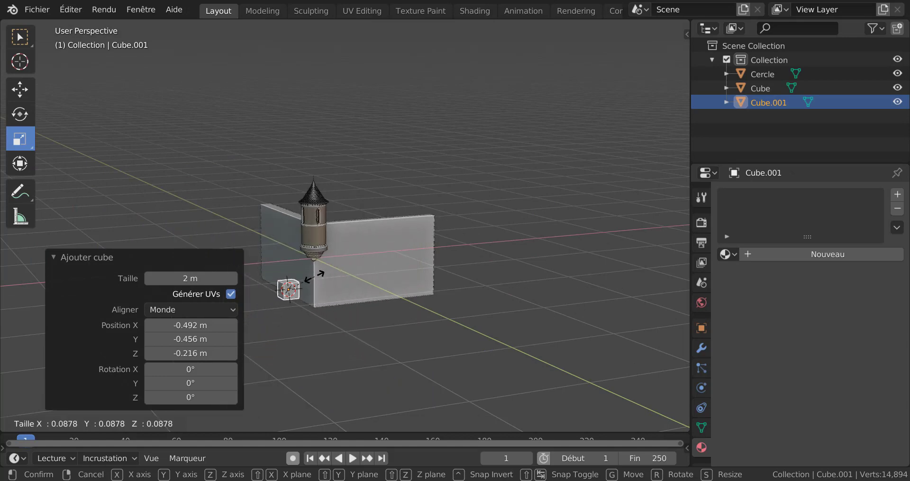
pyautogui.click(313, 277)
# - From the front view, move the small cube about 0.815 m in X and 0.61 m in Z to the wall's top edge beside the tower
pyautogui.press('KP_1')
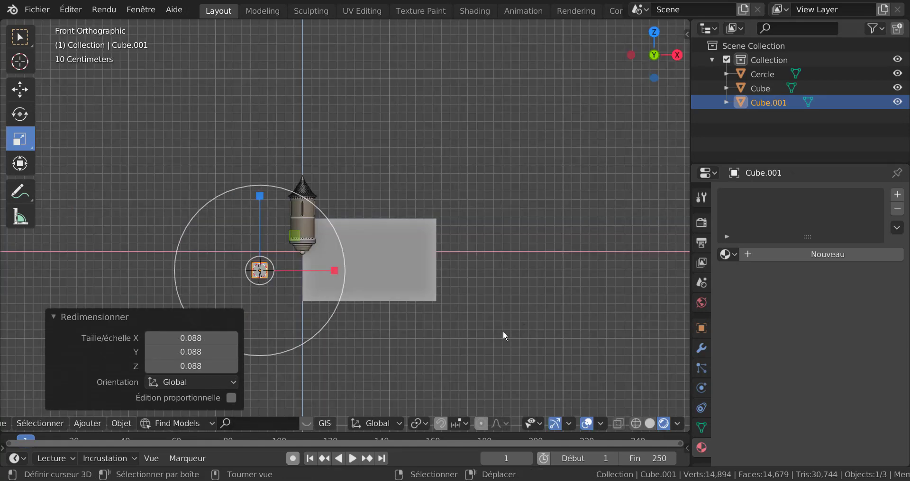
pyautogui.scroll(2, 406, 317)
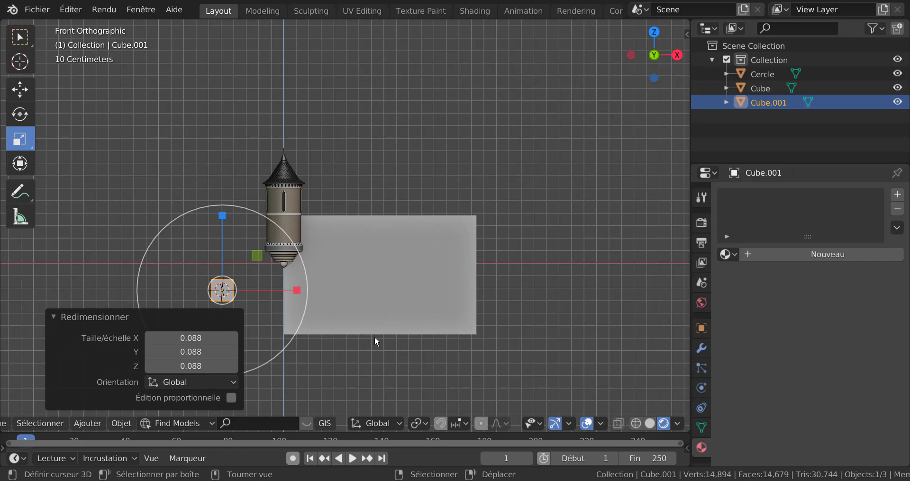
pyautogui.press('g')
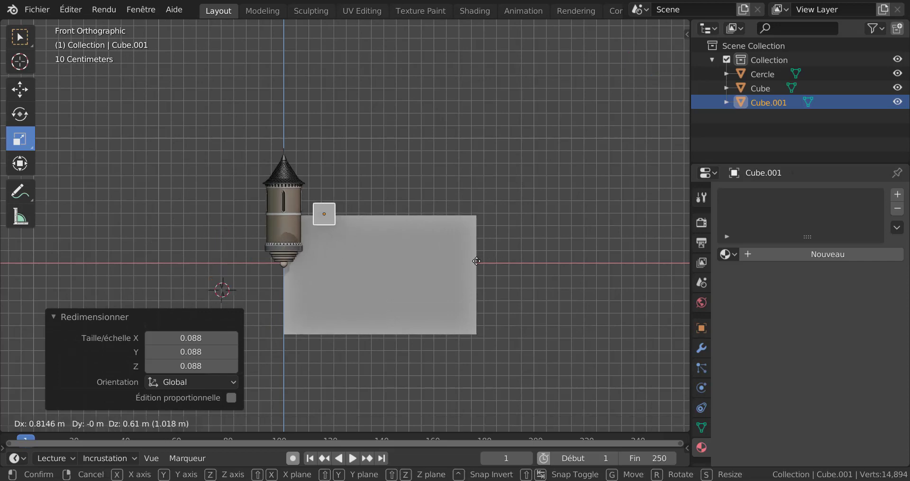
pyautogui.click(476, 262)
# - Scale the small cube uniformly by about 0.781 and stretch it by about 1.299 along Z
pyautogui.scroll(2, 425, 251)
pyautogui.keyDown('shift'); pyautogui.moveTo(438, 266); pyautogui.dragTo(445, 274, button='middle'); pyautogui.keyUp('shift')
pyautogui.press('s')
pyautogui.click(429, 306)
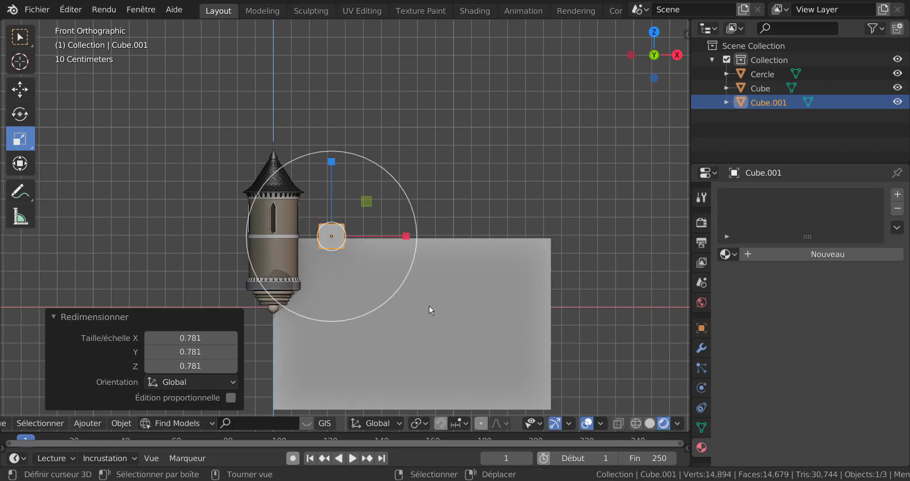
pyautogui.press('s')
pyautogui.press('z')
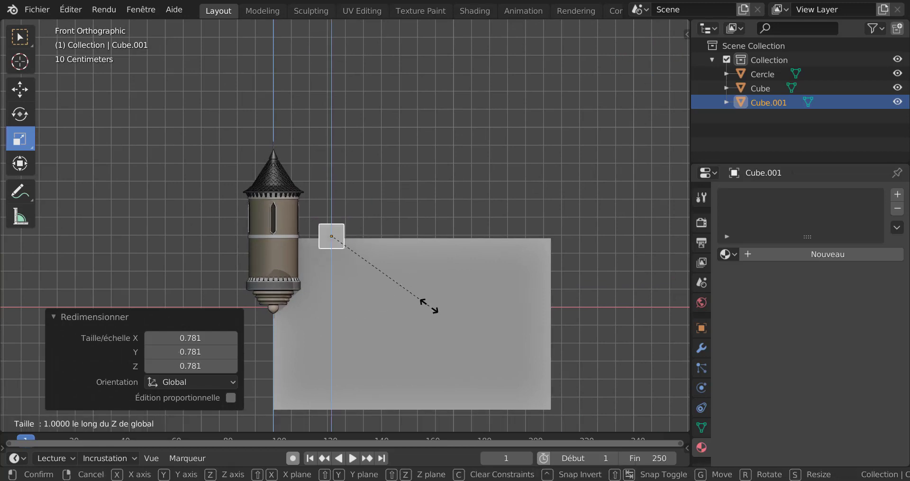
pyautogui.click(433, 354)
# - Lower the battlement block about 0.0263 m along Z so it sits further into the wall's top edge
pyautogui.press('g')
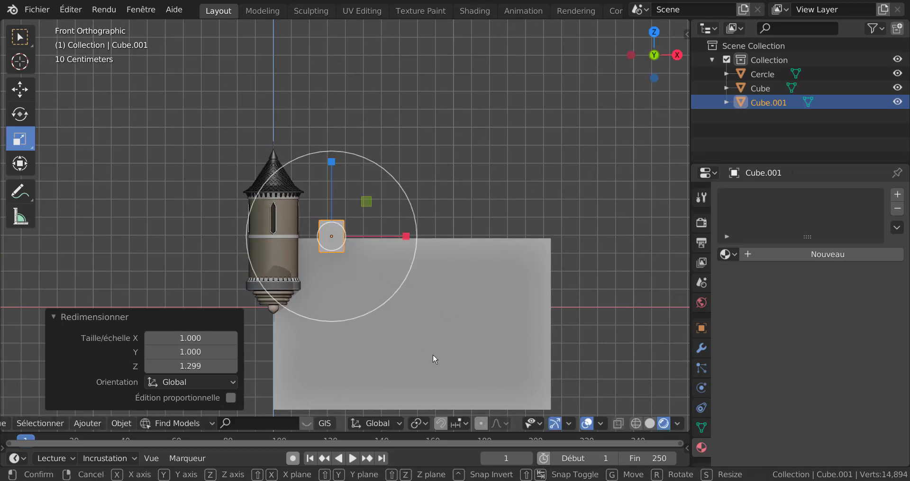
pyautogui.press('z')
pyautogui.click(434, 360)
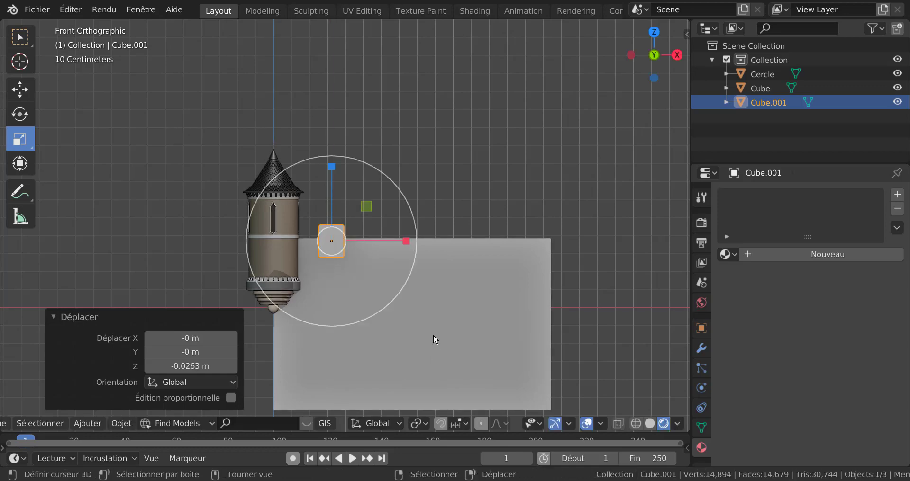
# - From the top view, move the battlement block about 0.496 m along Y onto the X-direction wall
pyautogui.moveTo(509, 166); pyautogui.dragTo(509, 201, button='middle')
pyautogui.press('KP_7')
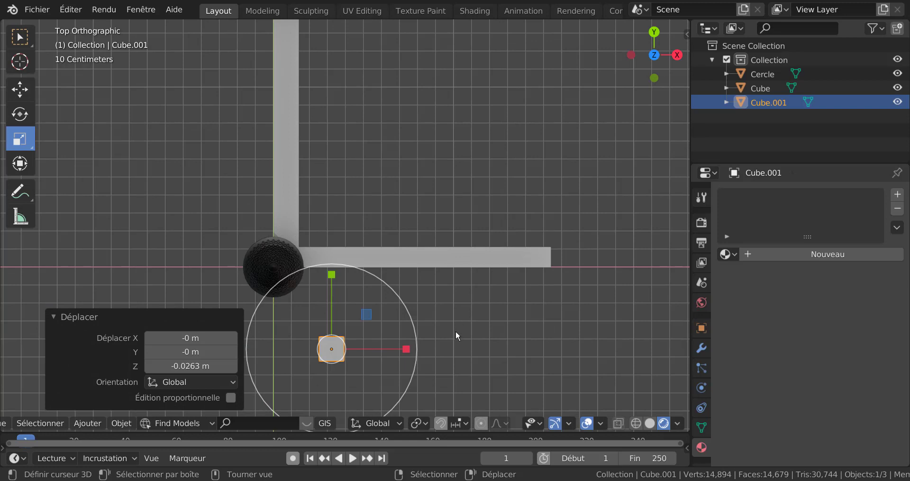
pyautogui.scroll(-1, 456, 342)
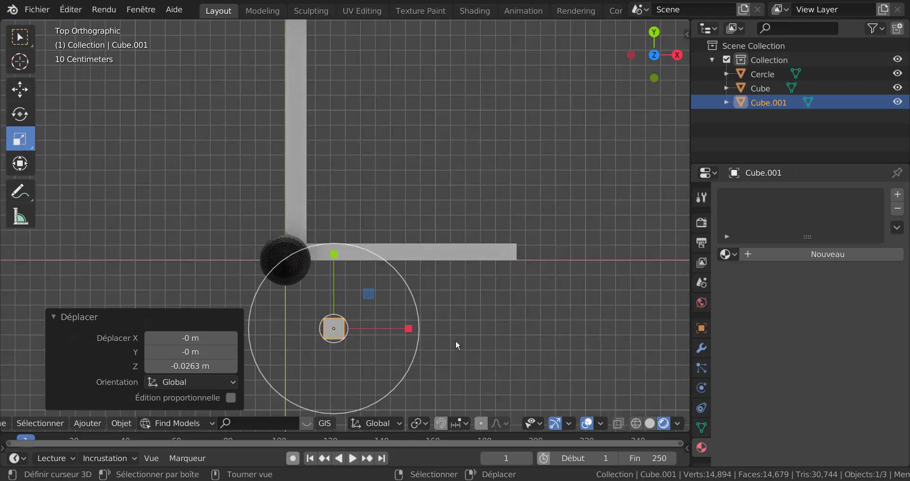
pyautogui.press('g')
pyautogui.press('y')
pyautogui.click(449, 257)
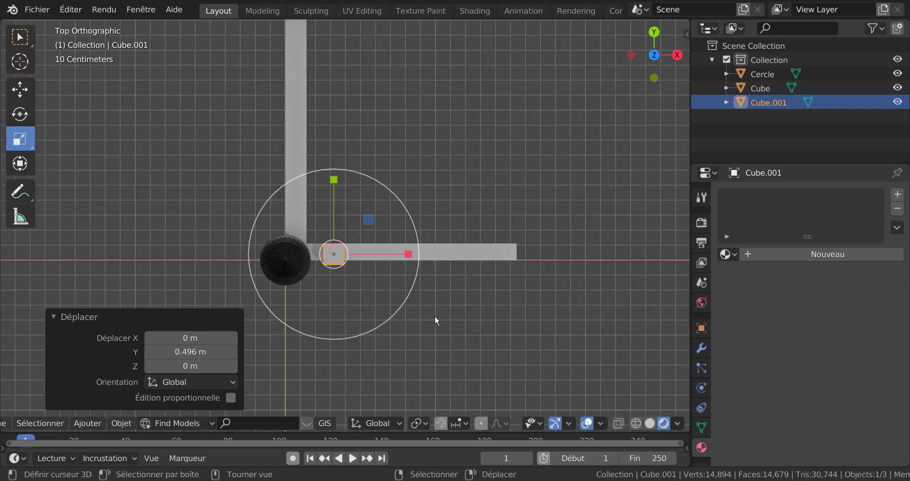
# - Scale the battlement block by about 1.902 along Y so it overhangs both faces of the wall
pyautogui.press('s')
pyautogui.press('y')
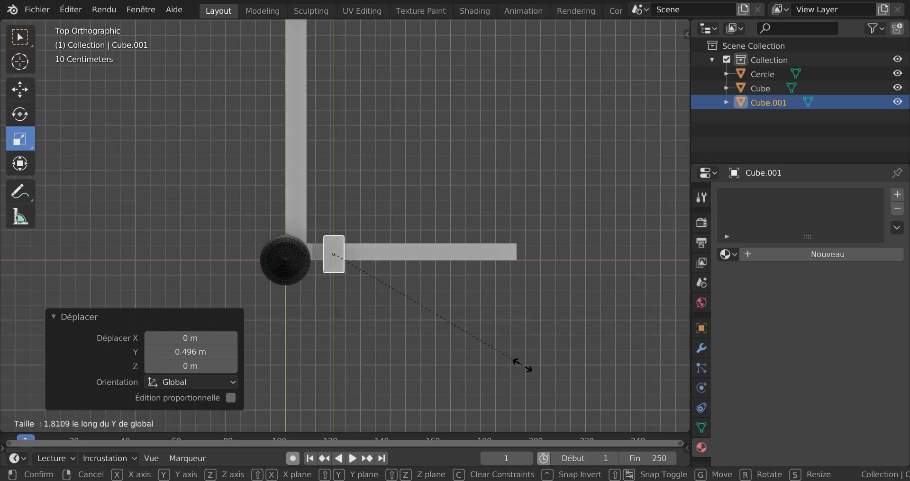
pyautogui.click(528, 370)
# - From the front view, duplicate the block's mesh in edit mode about 0.234 m along X
pyautogui.moveTo(530, 372); pyautogui.dragTo(507, 286, button='middle')
pyautogui.press('KP_1')
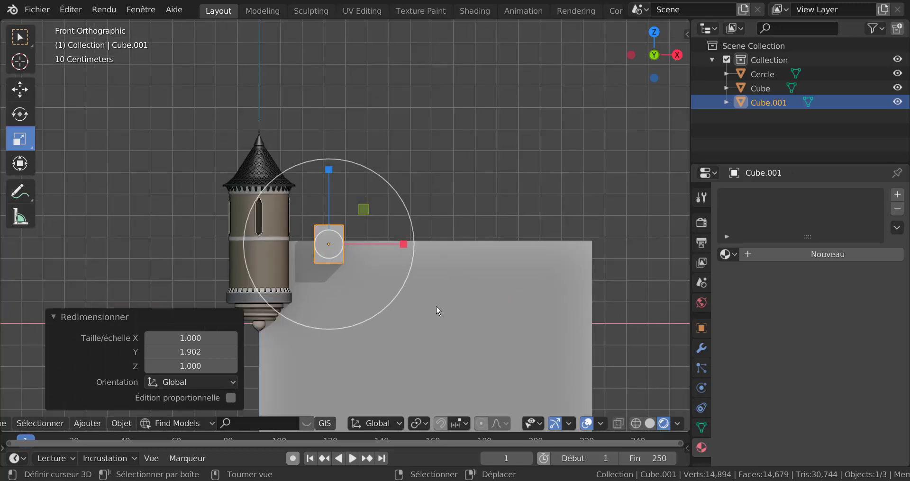
pyautogui.scroll(-2, 437, 307)
pyautogui.press('Tab')
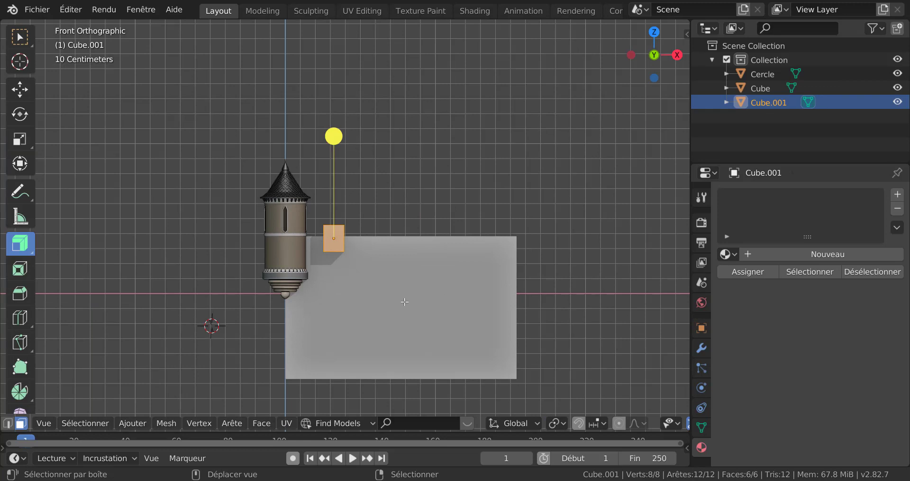
pyautogui.hotkey('shift', 'd')
pyautogui.press('x')
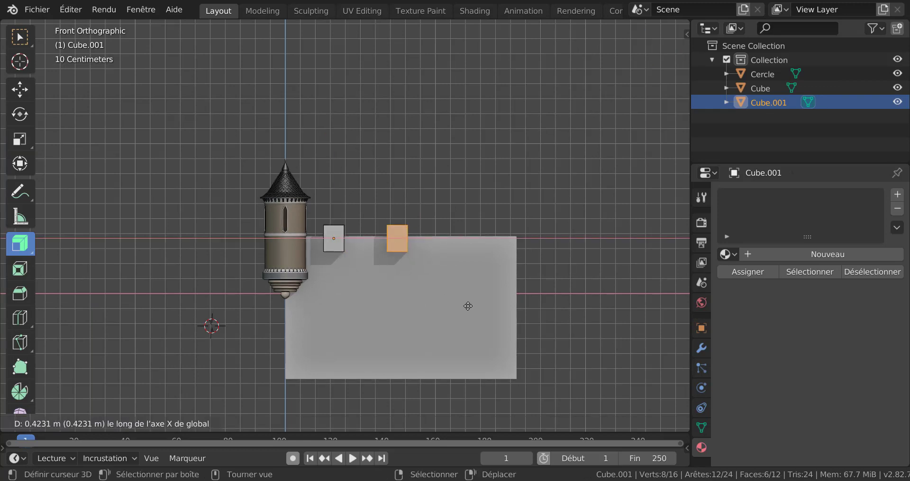
pyautogui.click(439, 321)
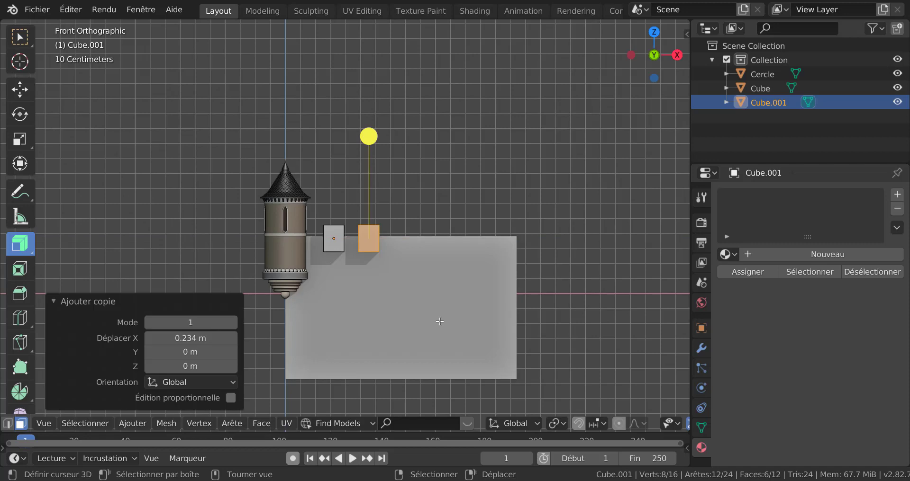
# - Repeat the same-spaced duplication four more times to carry the battlements to the end of the X-direction wall
pyautogui.hotkey('shift', 'r')
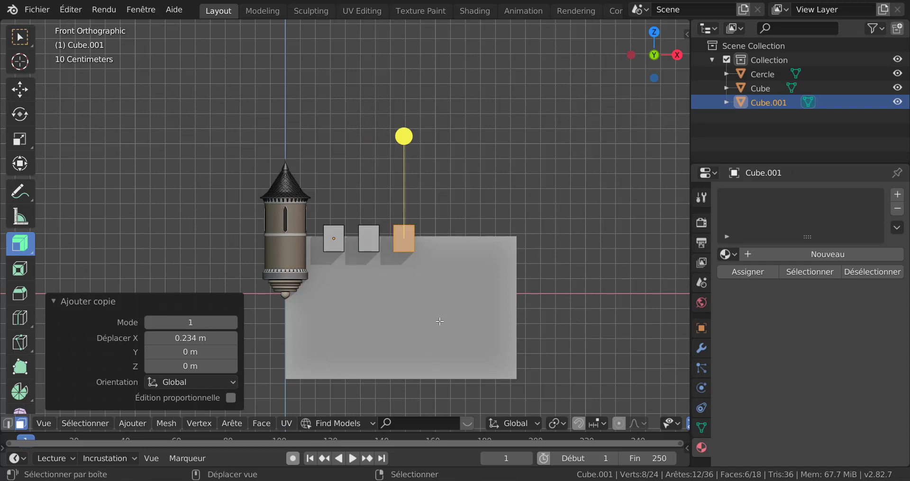
pyautogui.hotkey('shift', 'r')
pyautogui.hotkey('shift', 'r')
pyautogui.hotkey('shift', 'r')
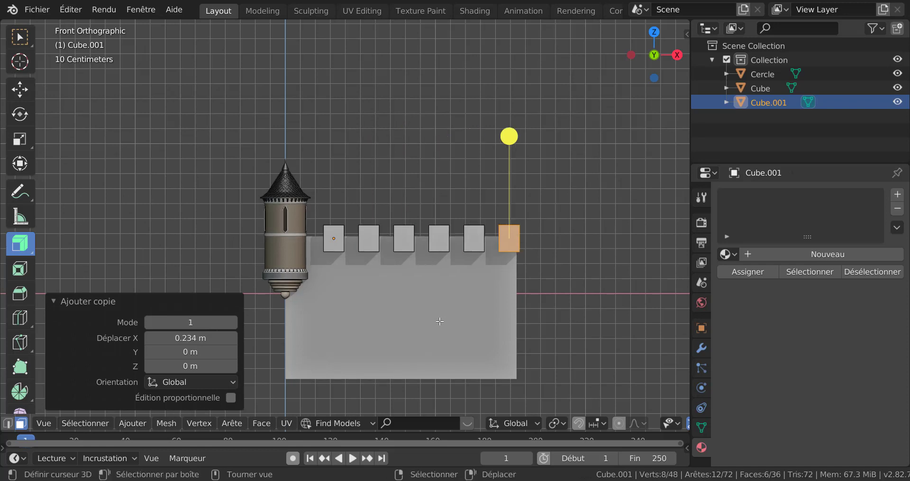
pyautogui.moveTo(470, 313); pyautogui.dragTo(487, 313, button='middle')
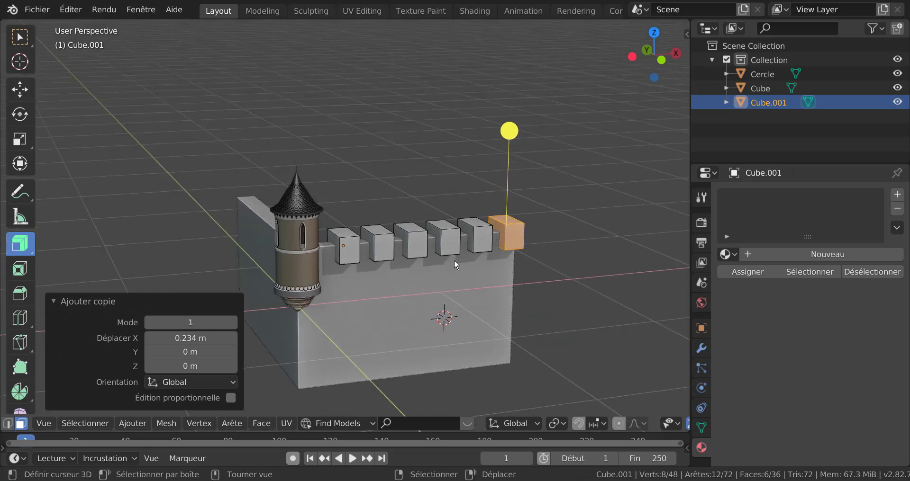
# - Duplicate the battlement row in place as a separate object and rotate the copy 90° about the global Z axis
pyautogui.press('Tab')
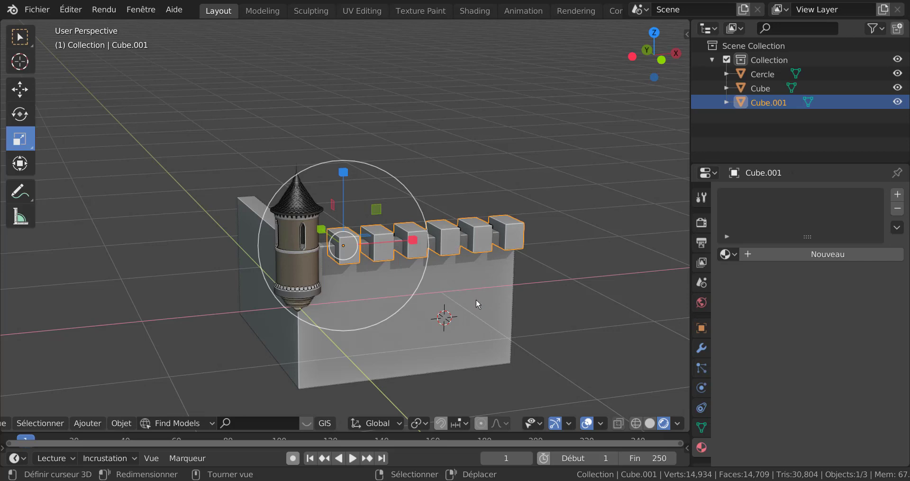
pyautogui.hotkey('shift', 'd')
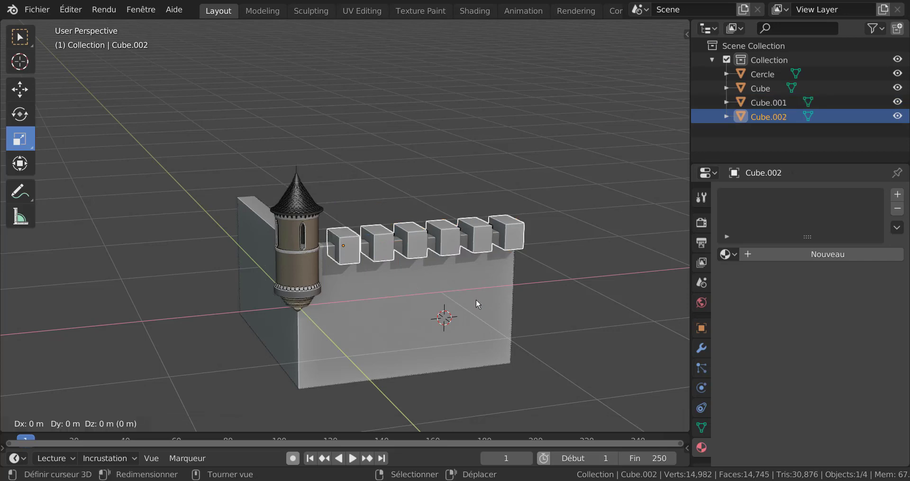
pyautogui.press('Escape')
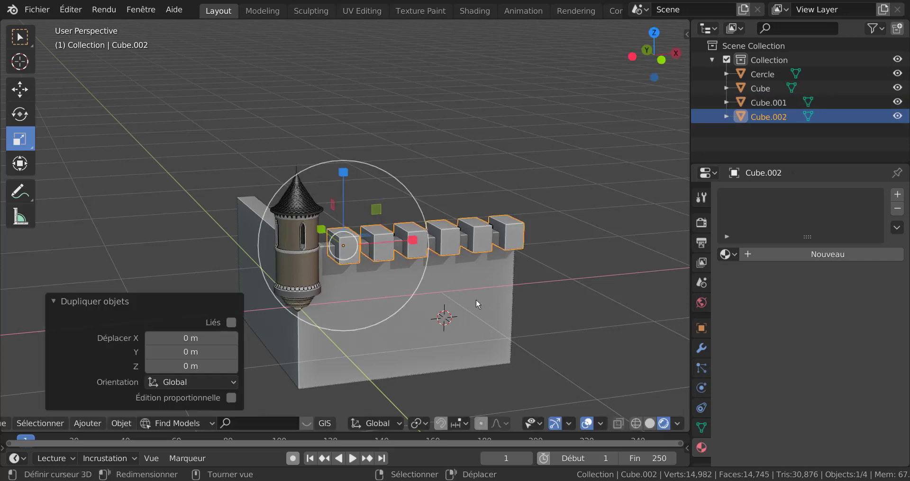
pyautogui.write('rz')
pyautogui.write('90')
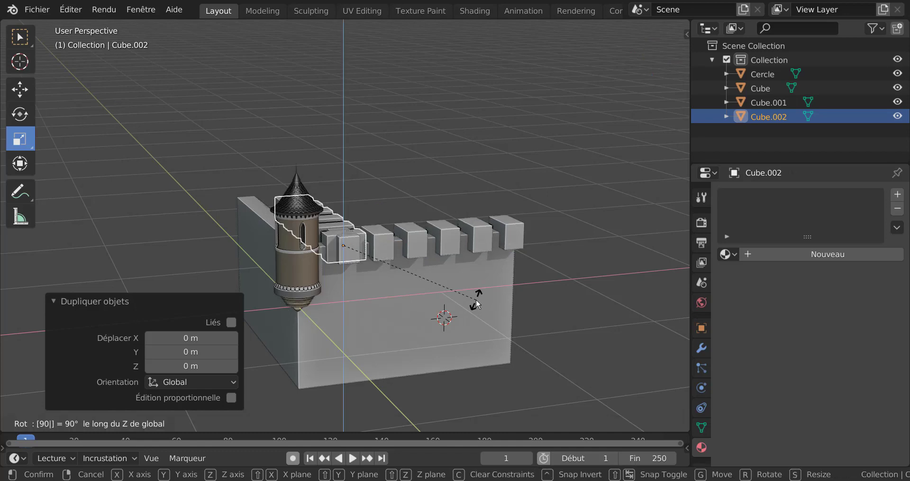
pyautogui.press('Return')
# - From the top view, move the rotated battlement row about -0.259 m in X and 0.281 m in Y onto the Y-direction wall
pyautogui.moveTo(468, 285); pyautogui.dragTo(561, 338, button='middle')
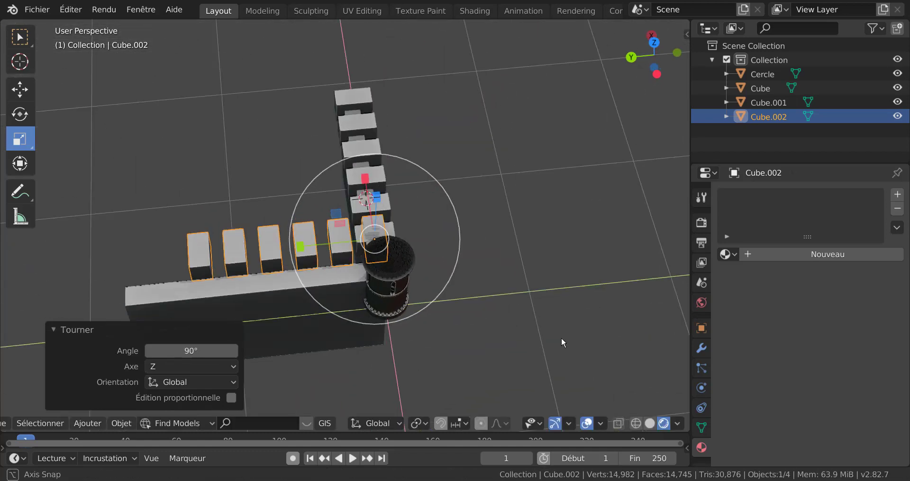
pyautogui.press('KP_7')
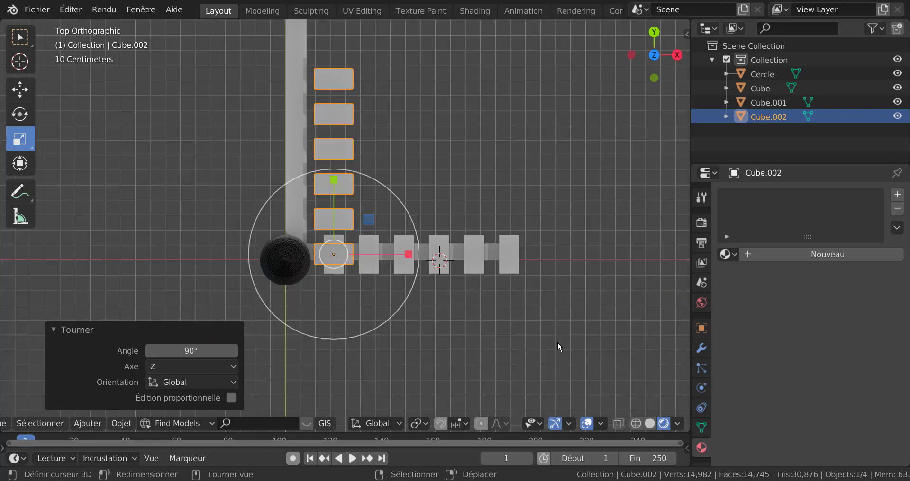
pyautogui.press('g')
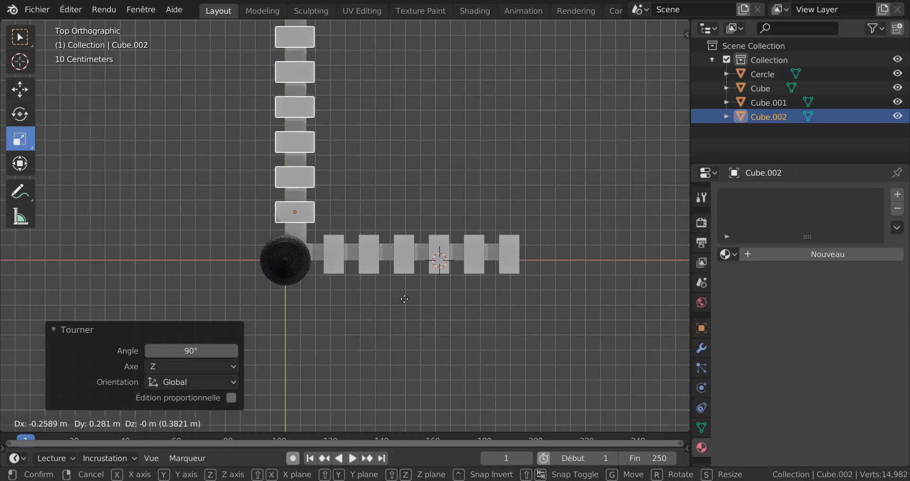
pyautogui.click(404, 298)
pyautogui.moveTo(450, 340); pyautogui.dragTo(519, 253, button='middle')
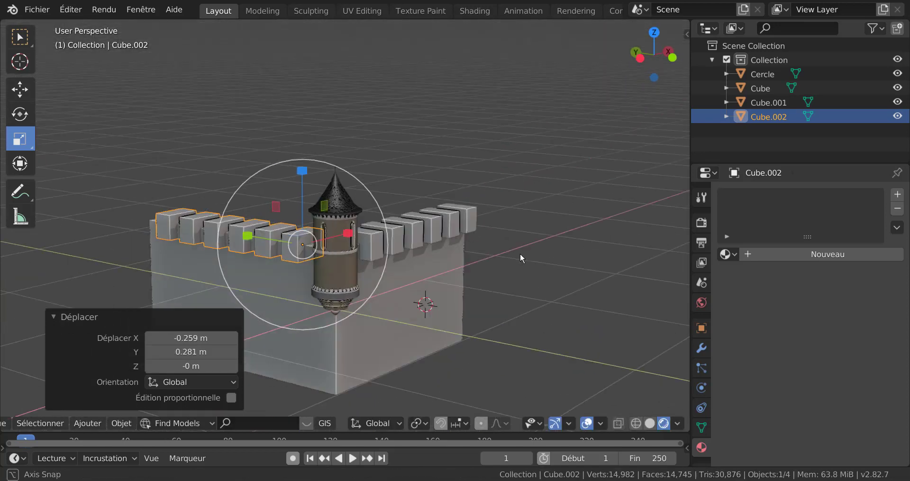
# - Join the two battlement rows into a single object
pyautogui.keyDown('shift'); pyautogui.click(420, 234); pyautogui.keyUp('shift')
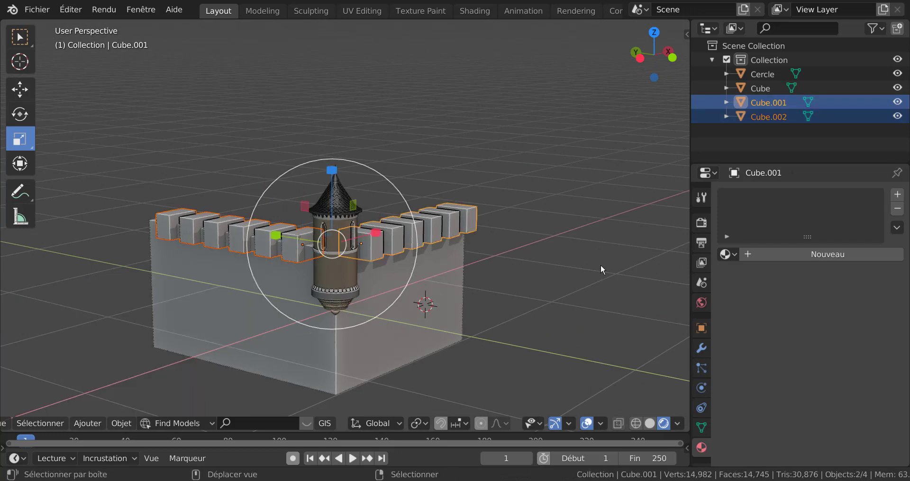
pyautogui.hotkey('ctrl', 'z')
pyautogui.hotkey('ctrl', 'z')
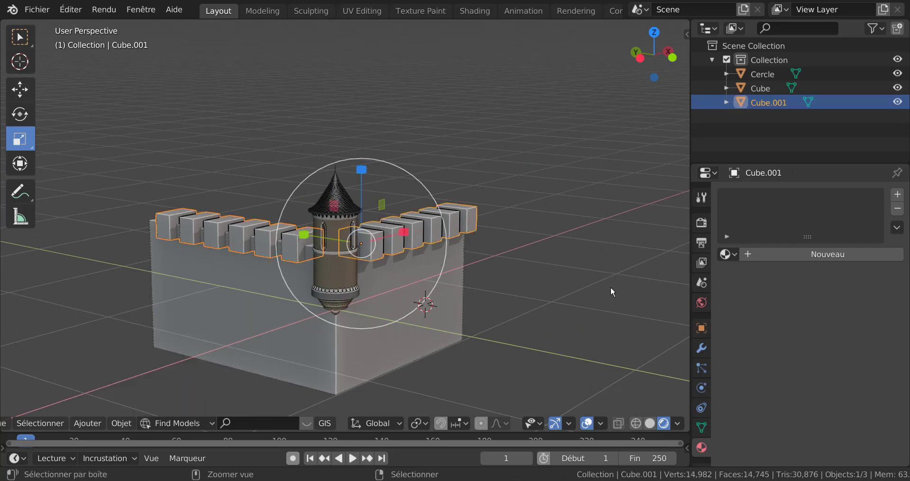
# - Subtract the joined battlement blocks from the L-shaped wall to cut evenly spaced notches along its upper edge
pyautogui.click(610, 287)
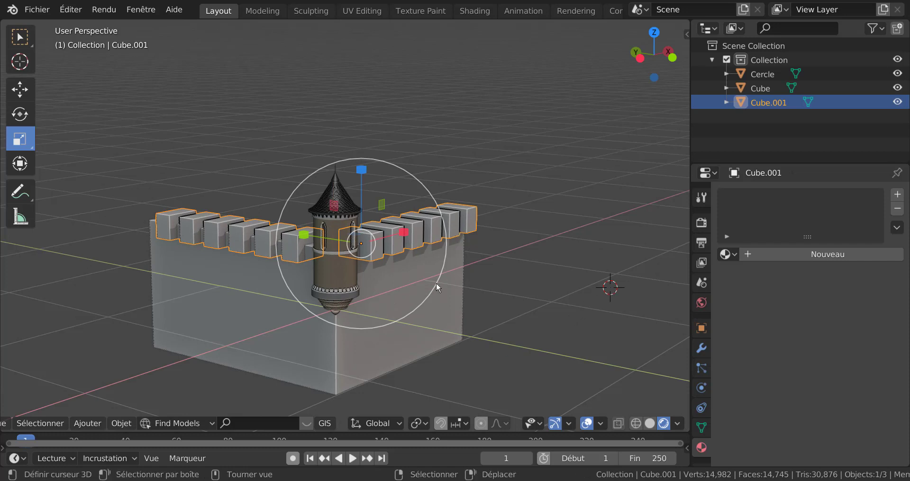
pyautogui.keyDown('shift'); pyautogui.click(413, 318); pyautogui.keyUp('shift')
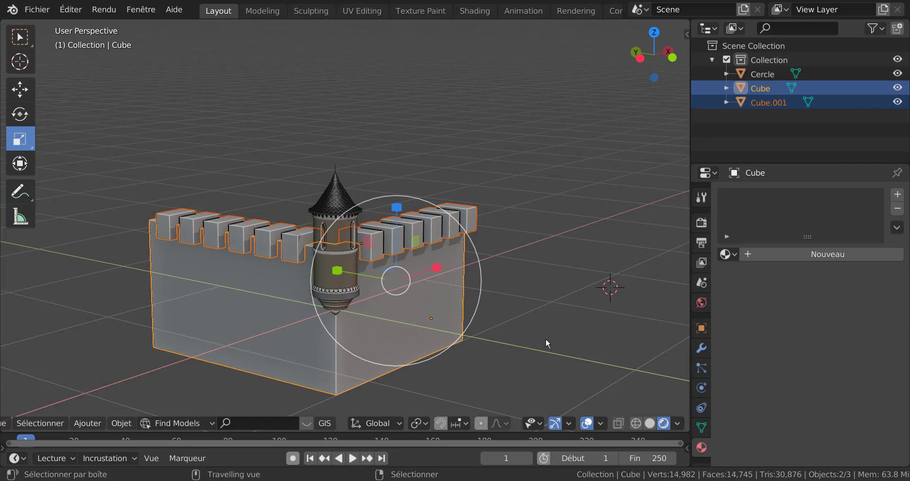
pyautogui.hotkey('ctrl', 'j')
pyautogui.keyDown('shift'); pyautogui.rightClick(545, 338); pyautogui.keyUp('shift')
pyautogui.press('Tab')
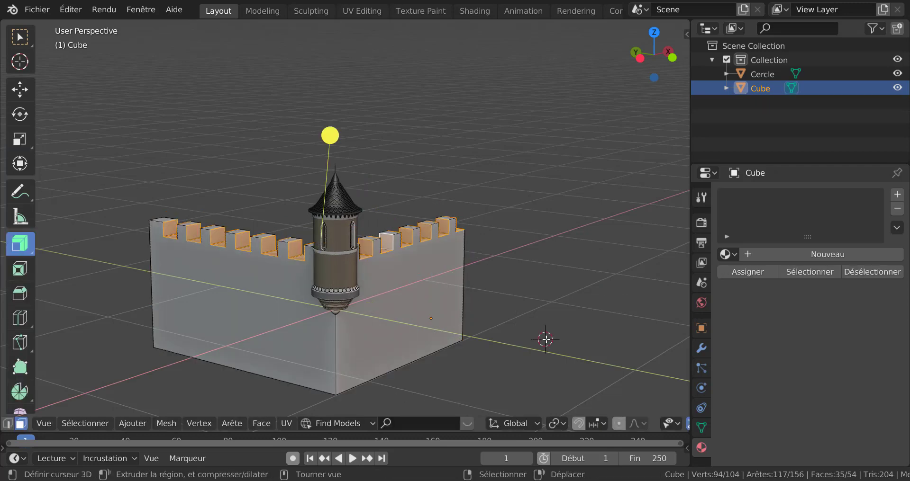
pyautogui.moveTo(460, 352); pyautogui.dragTo(393, 372, button='middle')
pyautogui.scroll(2, 432, 331)
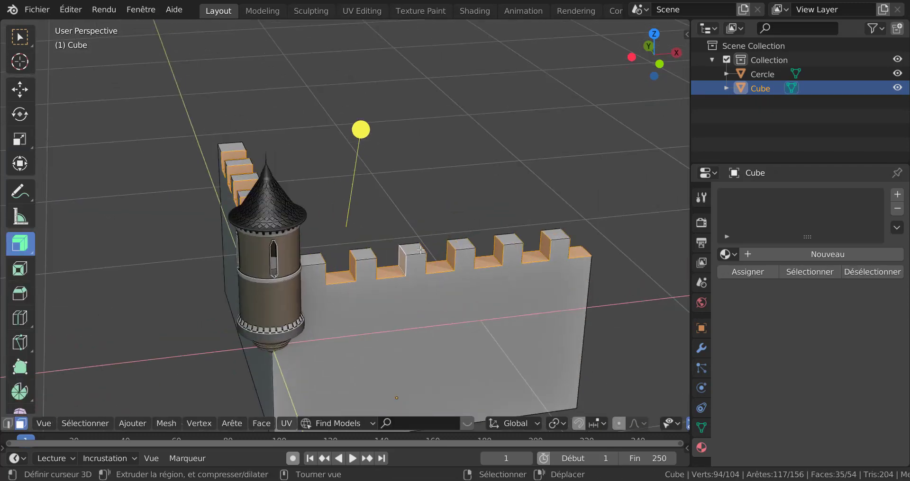
pyautogui.press('Tab')
pyautogui.scroll(1, 413, 255)
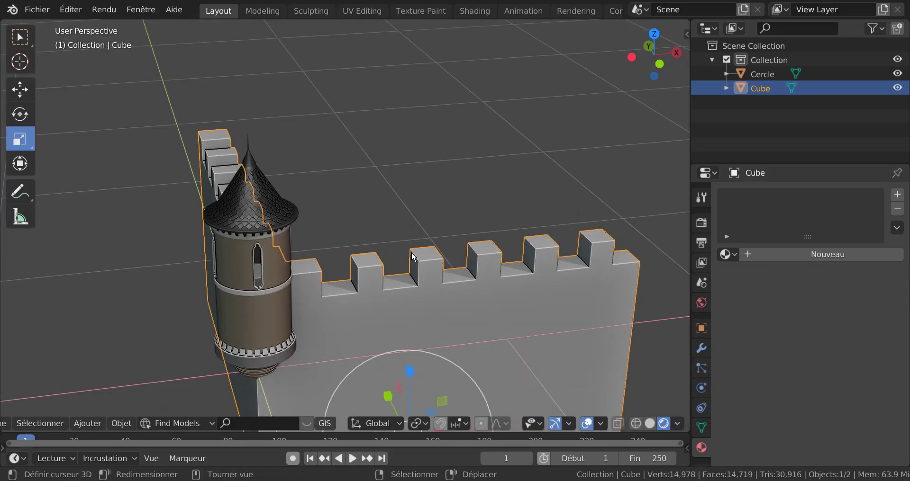
# - Select the top faces of all merlons using the Coplanar similarity option, leaving out the one beside the tower on the X-direction wall
pyautogui.press('Tab')
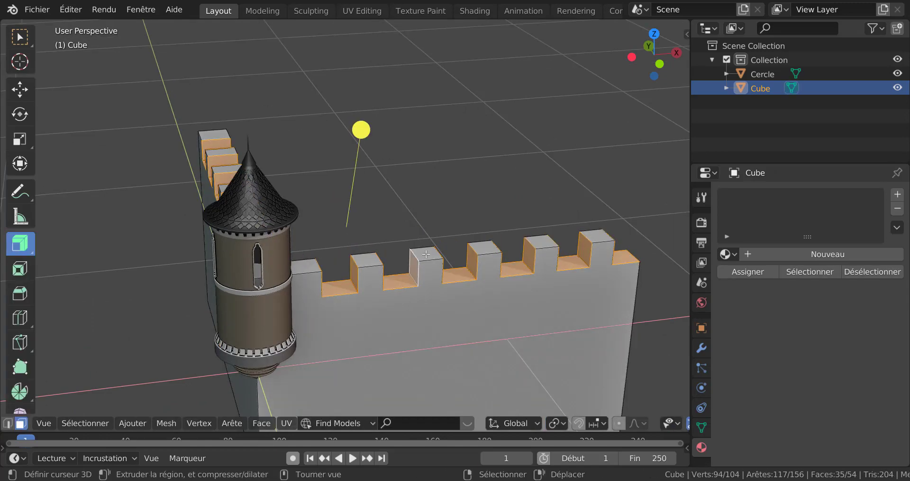
pyautogui.click(423, 255)
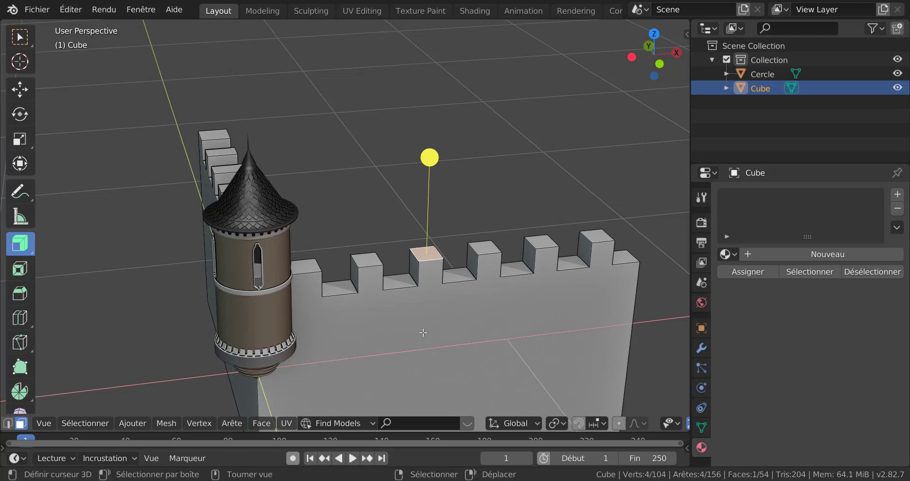
pyautogui.press('q')
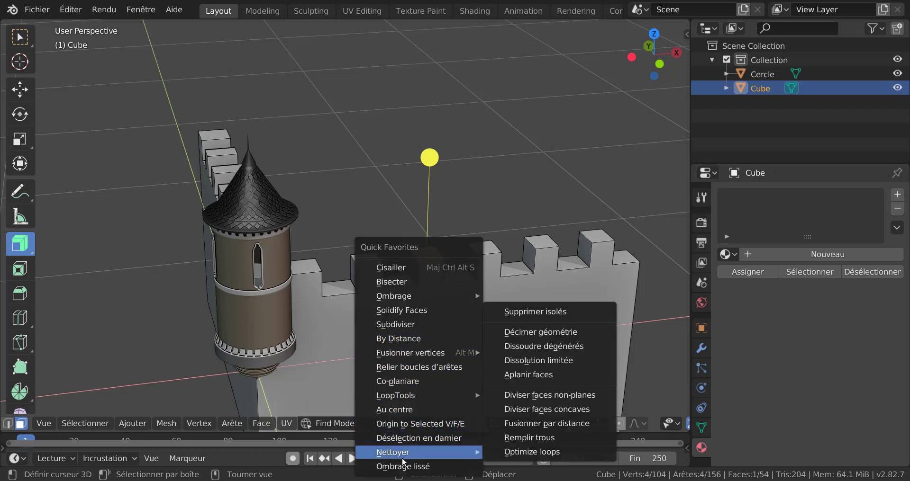
pyautogui.click(397, 377)
pyautogui.moveTo(417, 326)
pyautogui.mouseDown(button='middle')
pyautogui.moveTo(450, 314)
pyautogui.moveTo(416, 322)
pyautogui.mouseUp(button='middle')
pyautogui.scroll(2, 416, 323)
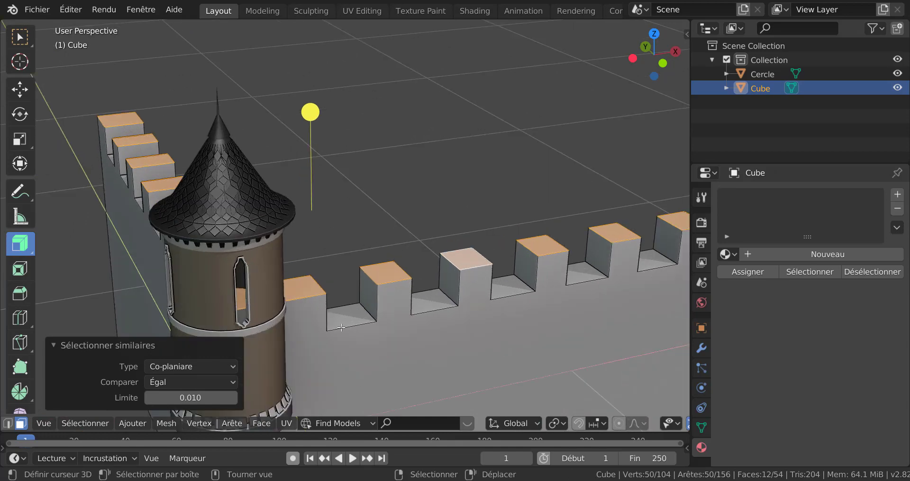
pyautogui.keyDown('shift'); pyautogui.rightClick(305, 293); pyautogui.keyUp('shift')
pyautogui.moveTo(306, 293); pyautogui.dragTo(353, 301, button='middle')
pyautogui.moveTo(418, 334); pyautogui.dragTo(395, 320, button='middle')
pyautogui.scroll(-2, 347, 335)
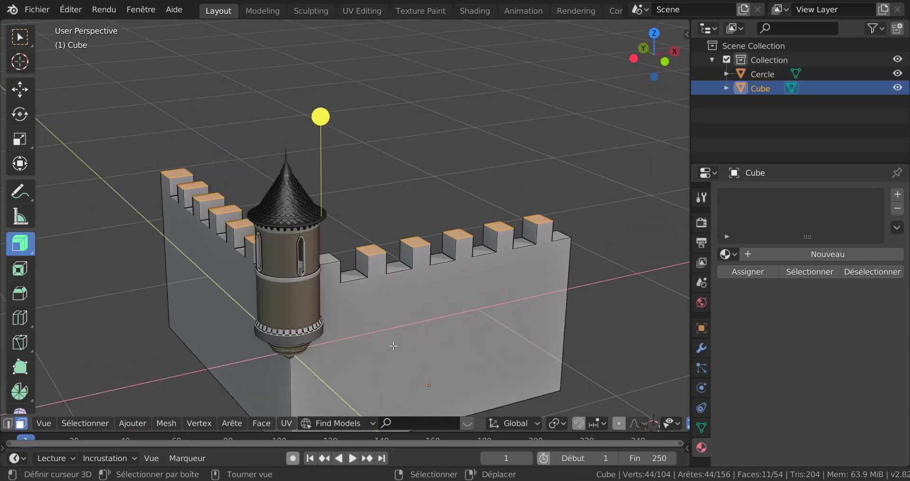
# - Extrude the selected merlon tops upward about 0.0147 m along their normal
pyautogui.press('e')
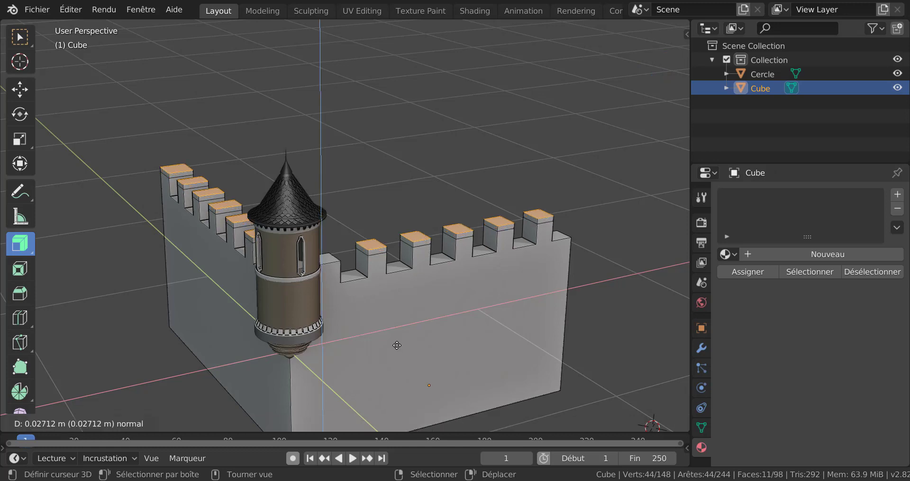
pyautogui.press('z')
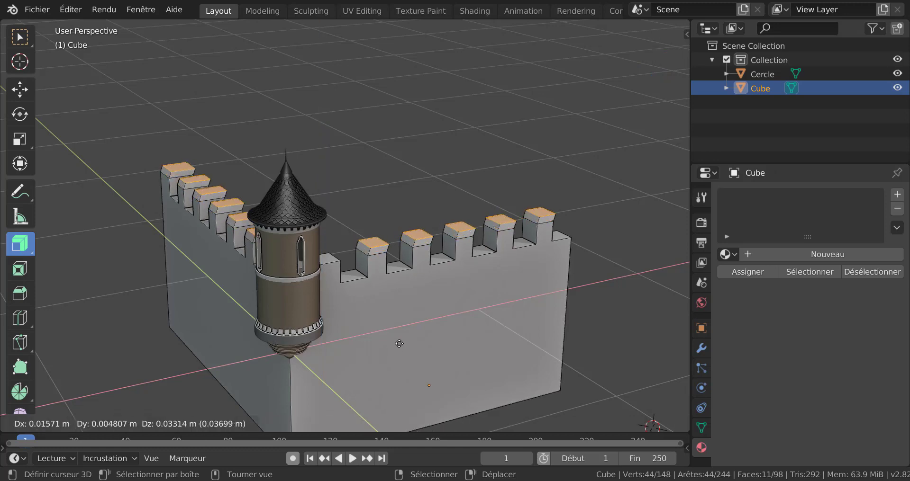
pyautogui.press('z')
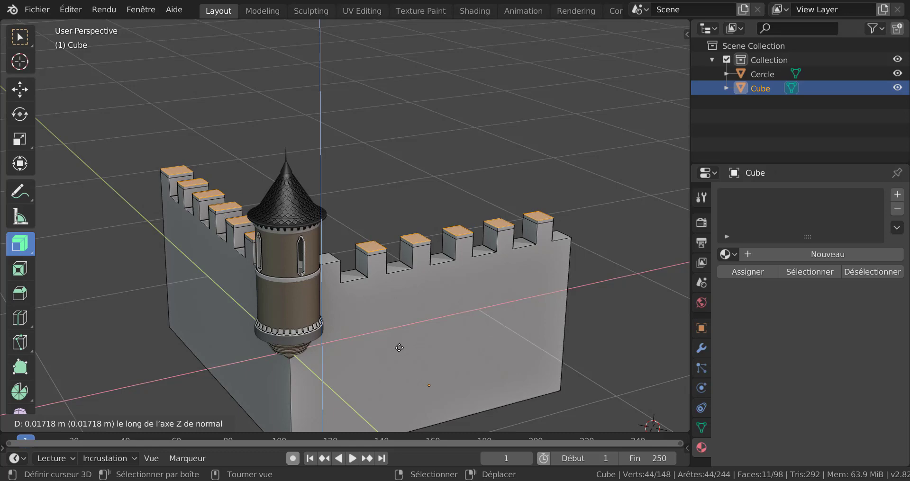
pyautogui.click(399, 349)
pyautogui.scroll(2, 400, 351)
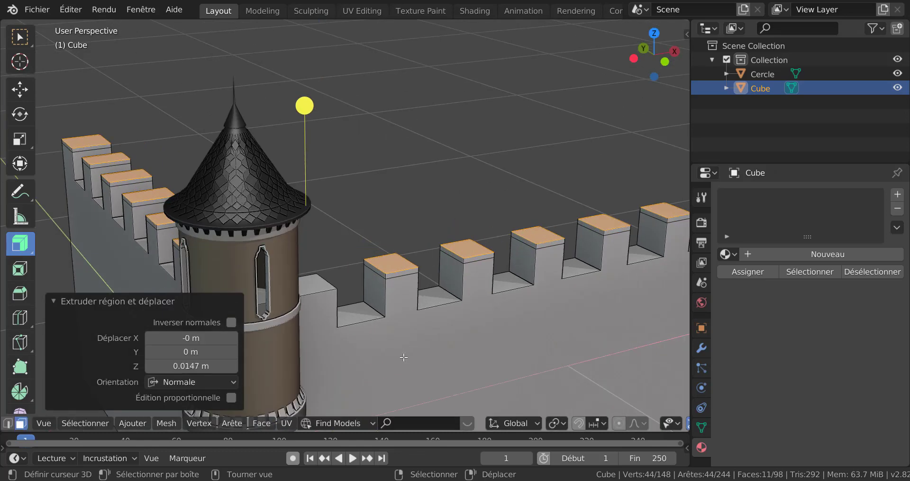
# - Grow the selection by one face step to include the side faces of the thin merlon caps
pyautogui.press('ctrl')
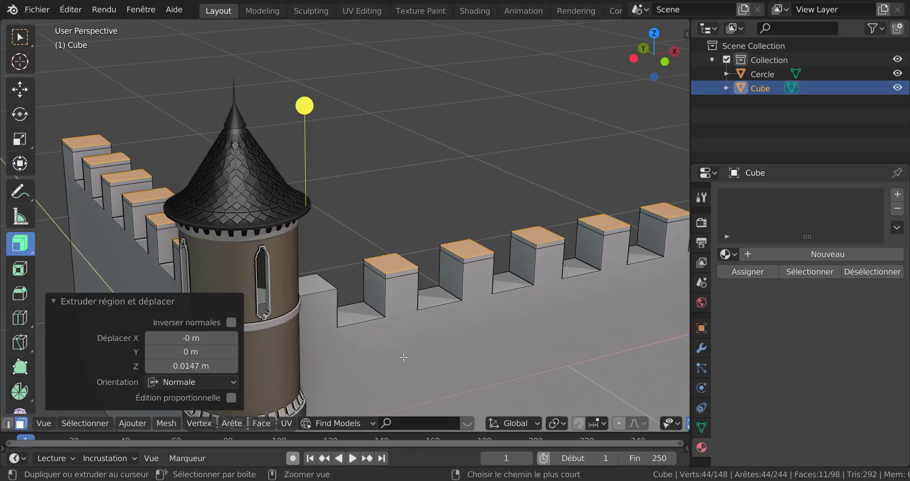
pyautogui.press('ctrl+KP_Subtract')
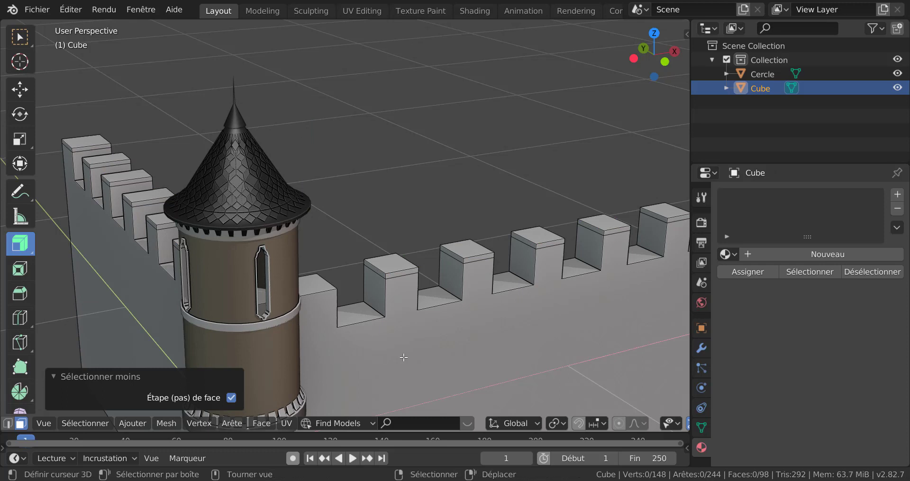
pyautogui.hotkey('ctrl', 'z')
pyautogui.press('ctrl')
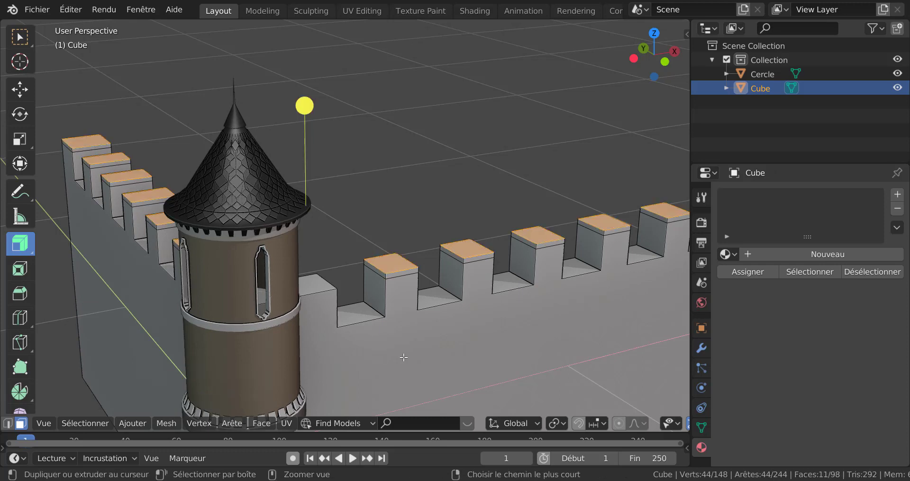
pyautogui.press('ctrl+KP_Add')
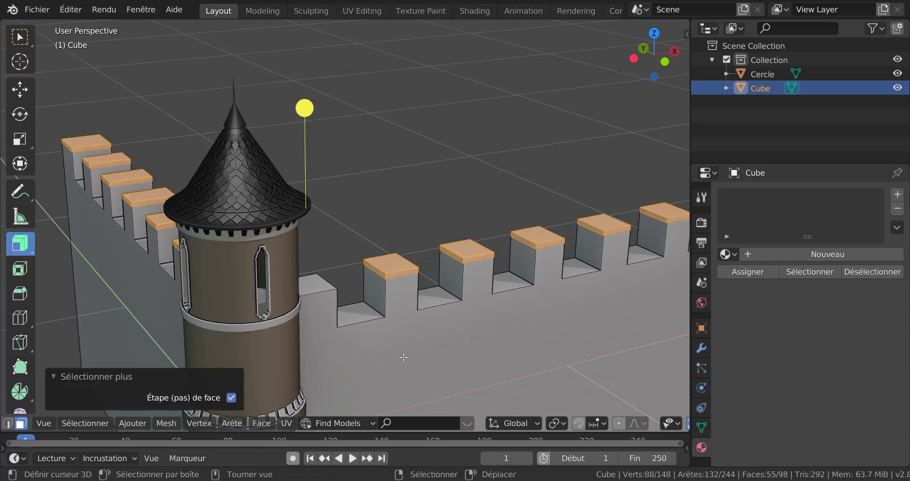
# - Set the pivot to individual origins, then extrude the merlon caps and scale them by about 1.123 so they overhang
pyautogui.click(556, 423)
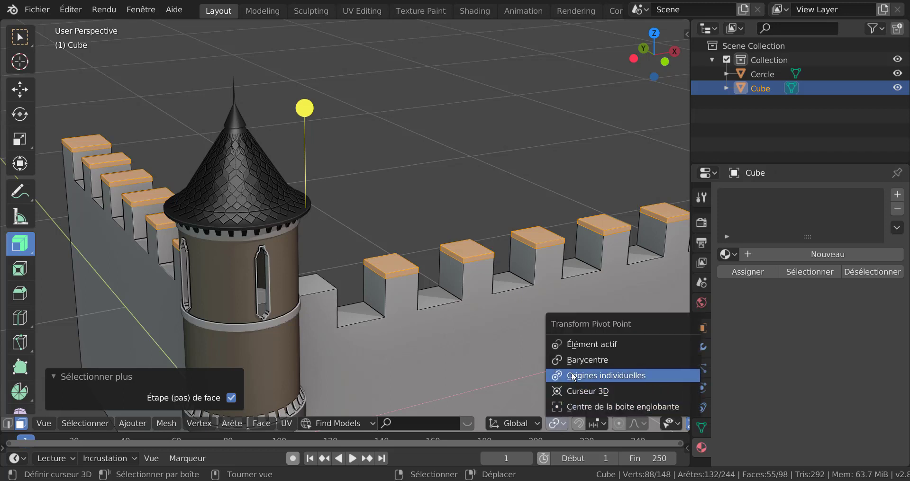
pyautogui.click(616, 376)
pyautogui.press('s')
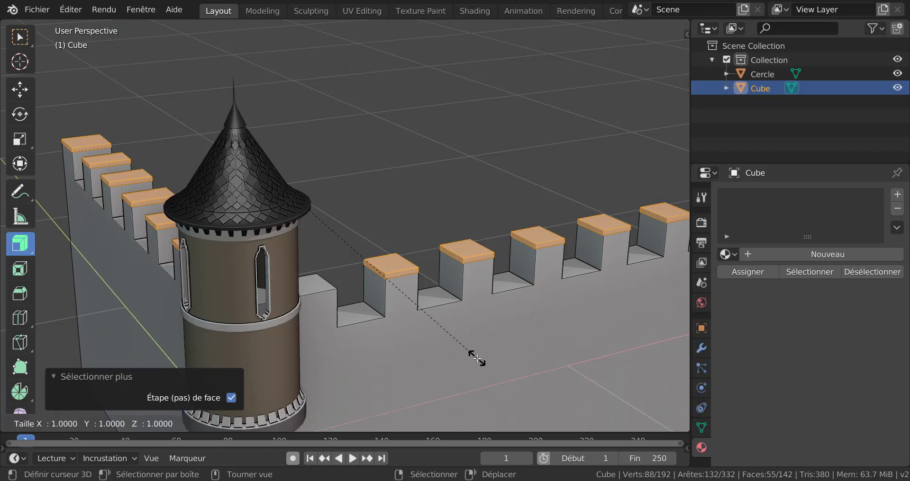
pyautogui.click(502, 371)
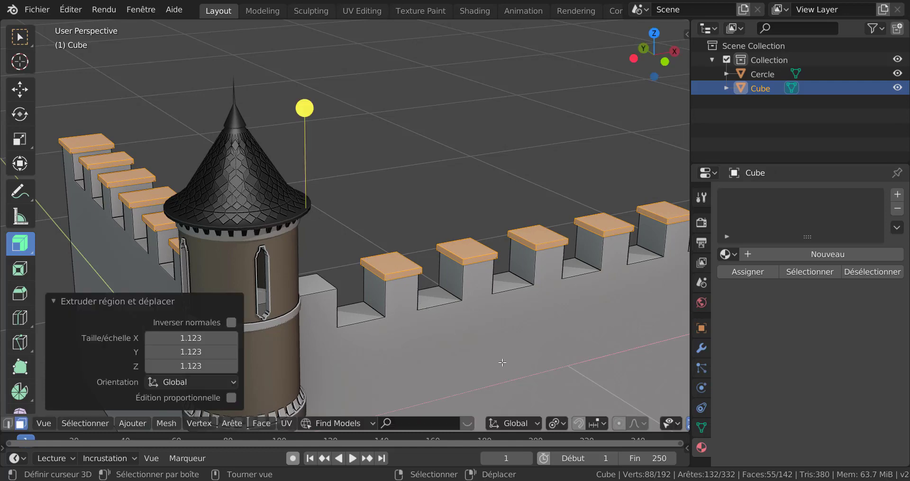
# - Switch to edge selection and select the inner top edges of the merlon caps along the X-direction wall
pyautogui.moveTo(502, 371); pyautogui.dragTo(495, 392, button='middle')
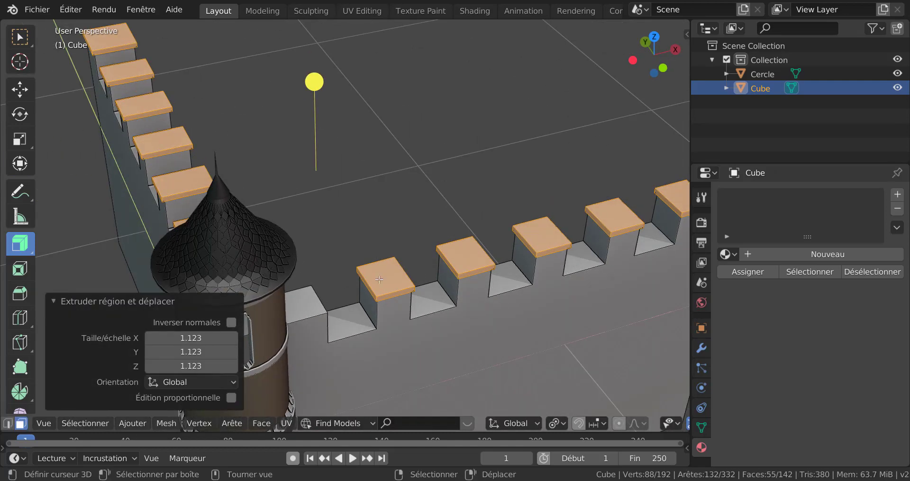
pyautogui.click(142, 428)
pyautogui.press('1')
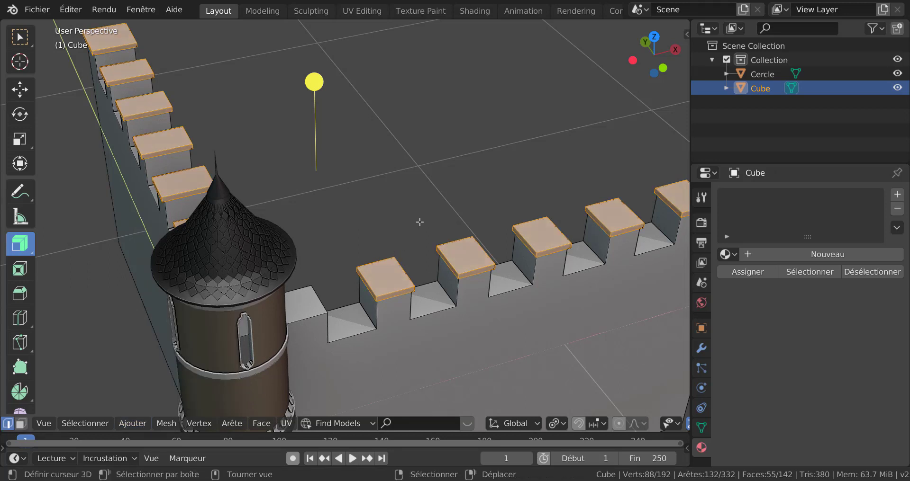
pyautogui.rightClick(388, 262)
pyautogui.keyDown('shift'); pyautogui.rightClick(453, 242); pyautogui.keyUp('shift')
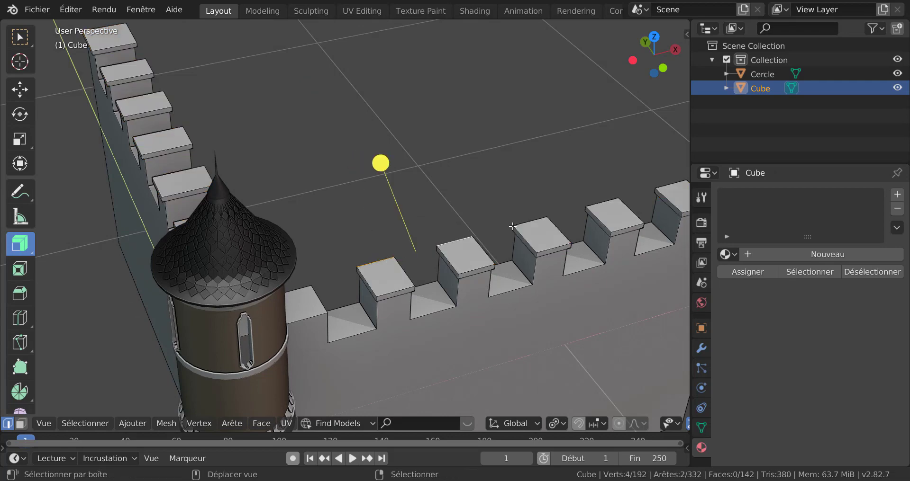
pyautogui.keyDown('shift'); pyautogui.rightClick(535, 224); pyautogui.keyUp('shift')
pyautogui.keyDown('shift'); pyautogui.rightClick(615, 203); pyautogui.keyUp('shift')
pyautogui.keyDown('shift'); pyautogui.rightClick(670, 186); pyautogui.keyUp('shift')
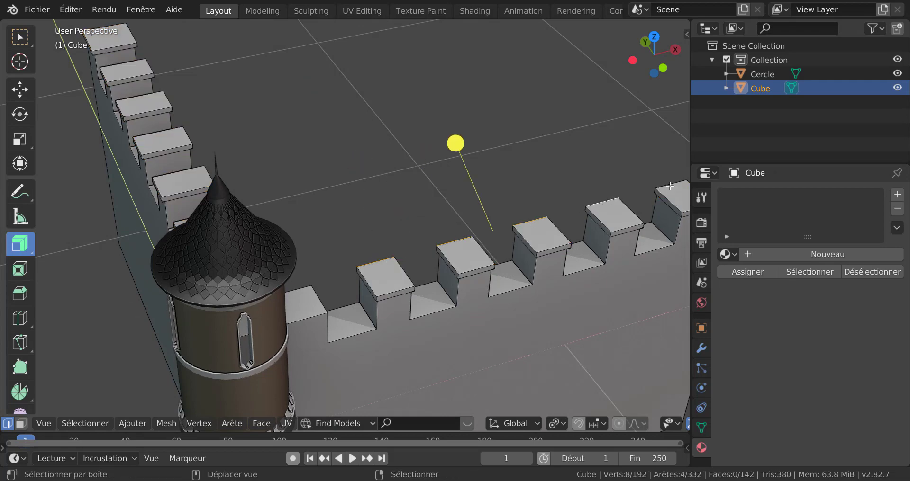
# - Add the inner top edges of the merlon caps along the other wall to the selection
pyautogui.scroll(-2, 441, 209)
pyautogui.moveTo(259, 188); pyautogui.dragTo(334, 275, button='middle')
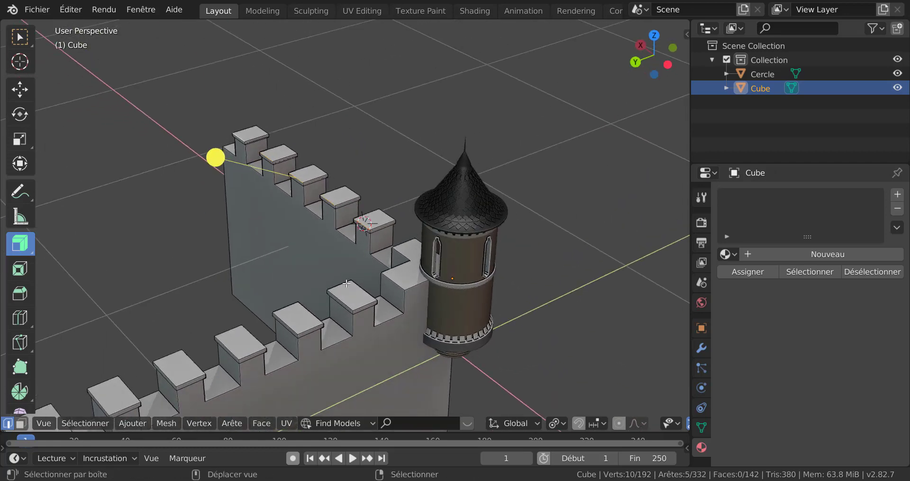
pyautogui.keyDown('shift'); pyautogui.rightClick(300, 308); pyautogui.keyUp('shift')
pyautogui.keyDown('shift'); pyautogui.rightClick(288, 306); pyautogui.keyUp('shift')
pyautogui.keyDown('shift'); pyautogui.rightClick(232, 330); pyautogui.keyUp('shift')
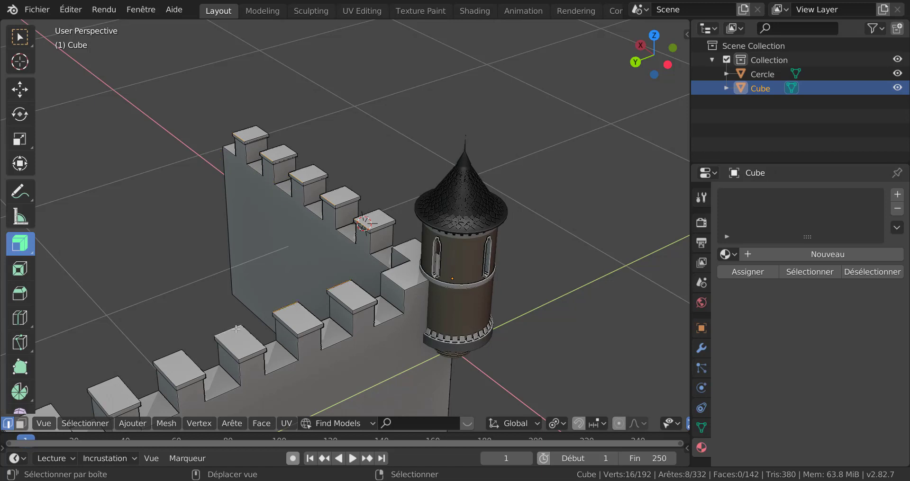
pyautogui.keyDown('shift'); pyautogui.rightClick(169, 357); pyautogui.keyUp('shift')
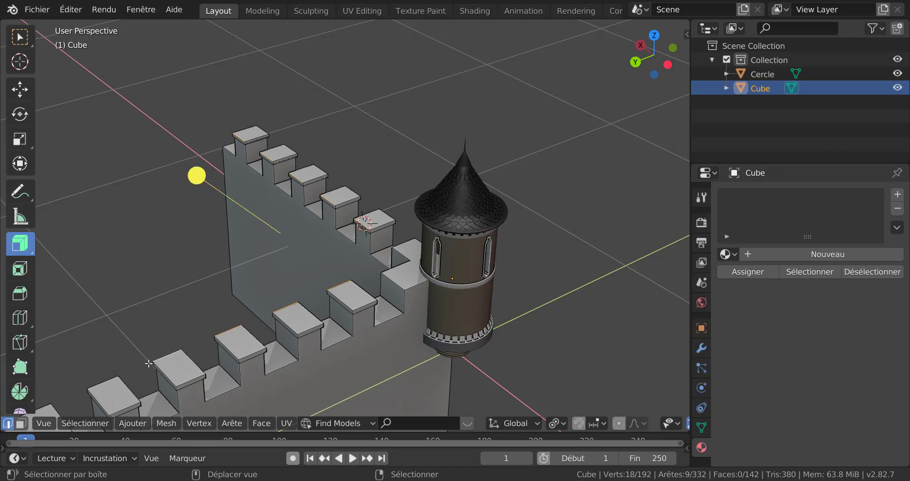
pyautogui.keyDown('shift'); pyautogui.click(110, 380); pyautogui.keyUp('shift')
pyautogui.scroll(-1, 111, 379)
pyautogui.keyDown('shift'); pyautogui.click(98, 373); pyautogui.keyUp('shift')
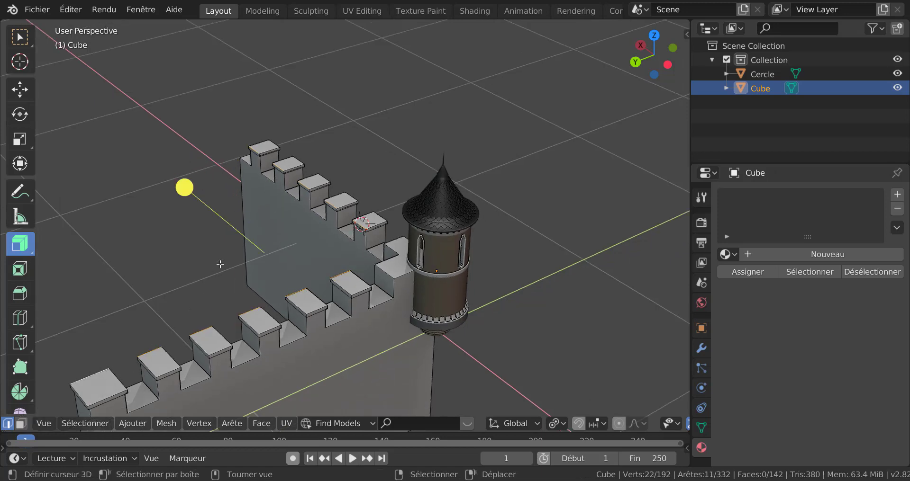
# - Raise the selected inner cap edges along Z so the cap tops slope outward, and check the shape in Object Mode
pyautogui.press('g')
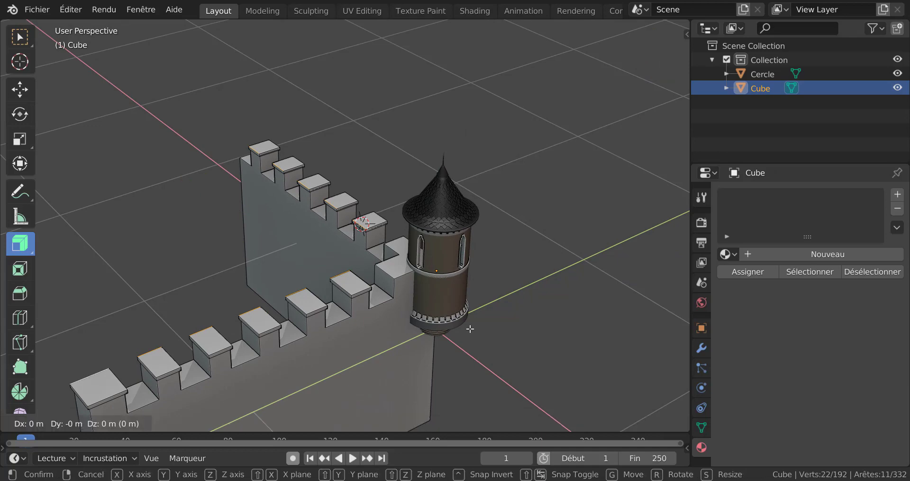
pyautogui.press('z')
pyautogui.click(470, 324)
pyautogui.press('Tab')
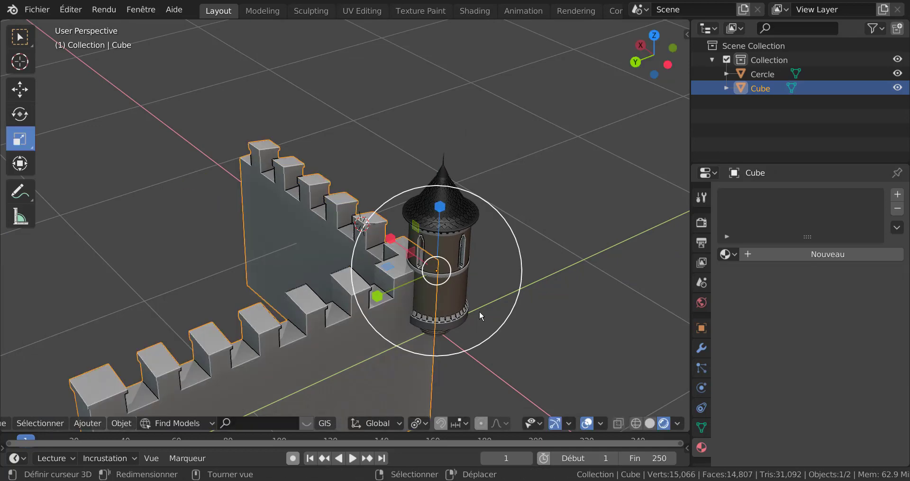
pyautogui.moveTo(479, 315); pyautogui.dragTo(352, 280, button='middle')
pyautogui.scroll(3, 438, 267)
pyautogui.moveTo(450, 271); pyautogui.dragTo(470, 295, button='middle')
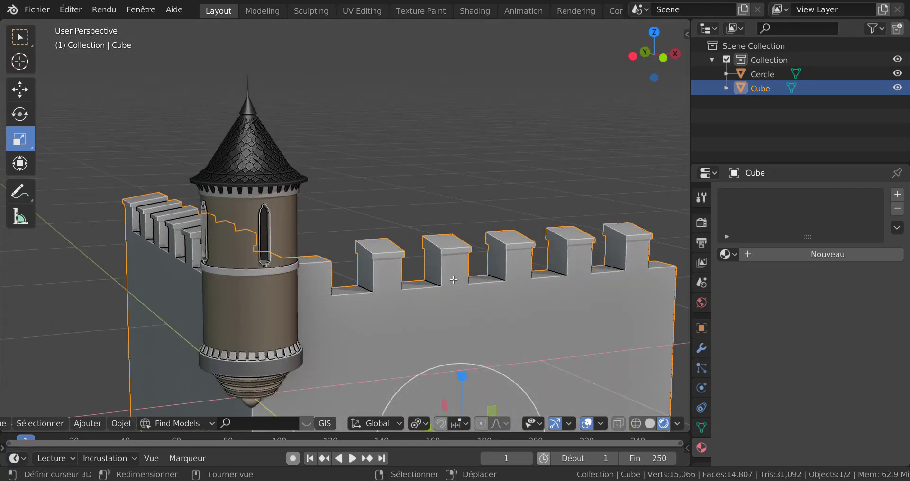
# - Lower the selected inner cap edges about 0.0137 m along Z for a gentler slope, then deselect the wall in Object Mode
pyautogui.press('Tab')
pyautogui.press('g')
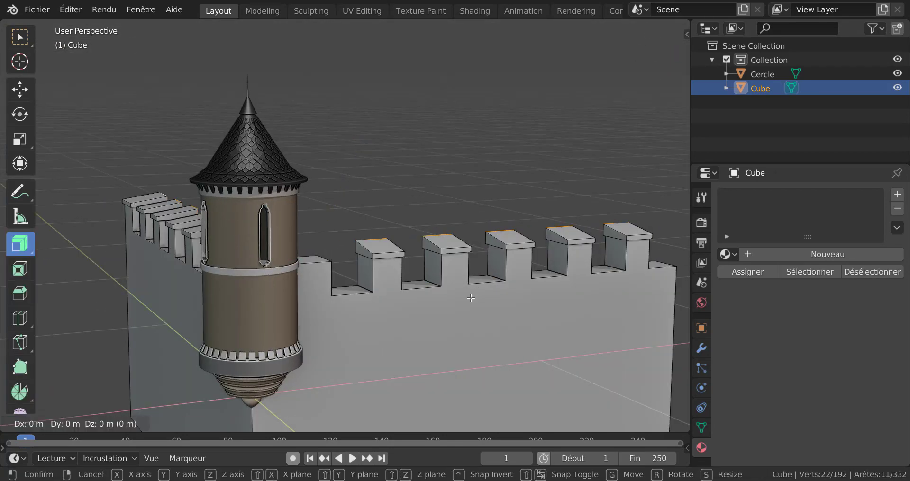
pyautogui.press('z')
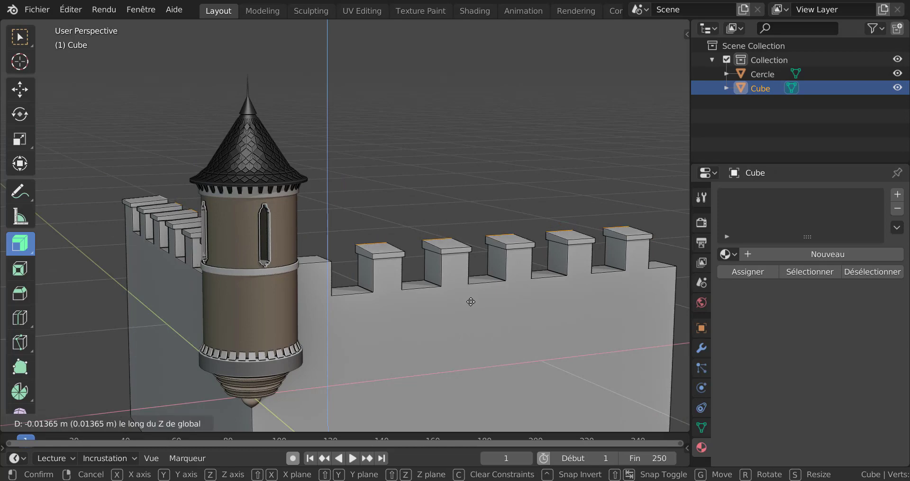
pyautogui.click(470, 302)
pyautogui.press('Tab')
pyautogui.moveTo(471, 302); pyautogui.dragTo(450, 311, button='middle')
pyautogui.scroll(-3, 492, 299)
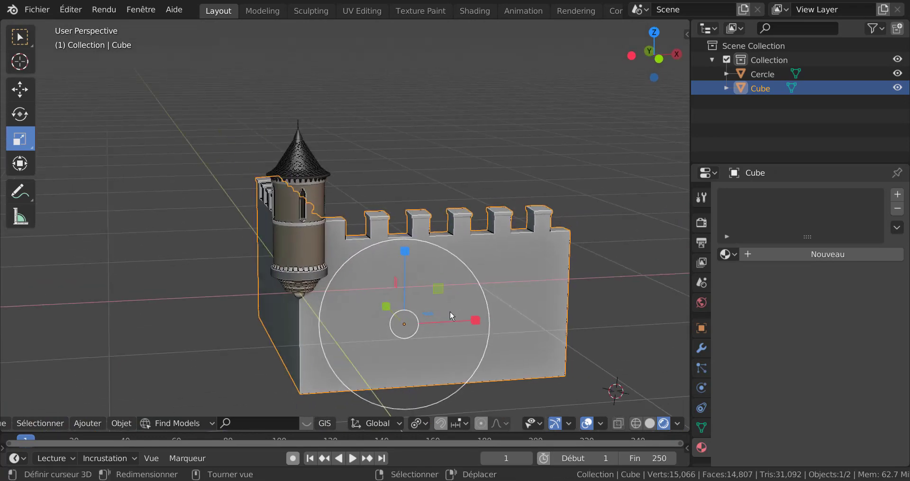
pyautogui.click(629, 293)
pyautogui.moveTo(591, 305); pyautogui.dragTo(625, 327, button='middle')
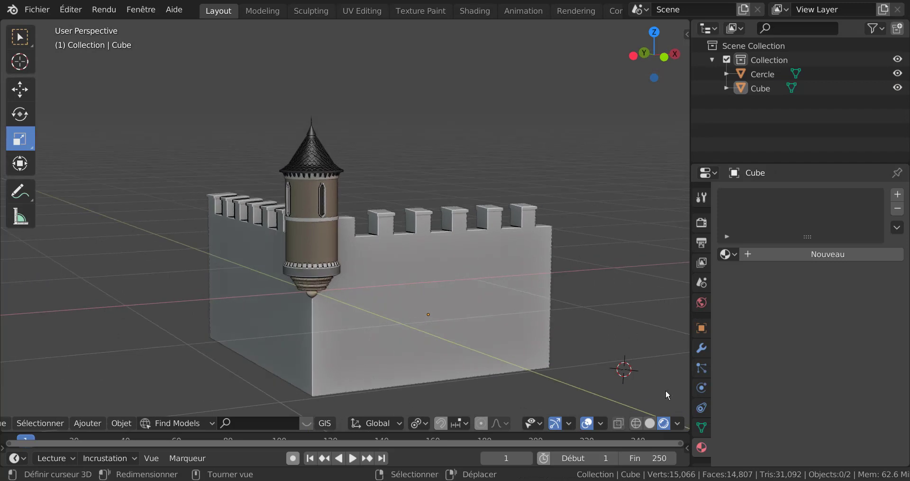
pyautogui.keyDown('shift'); pyautogui.moveTo(630, 370); pyautogui.dragTo(605, 299, button='middle'); pyautogui.keyUp('shift')
# - Give the wall a new material with a pale beige viewport colour, about hue 0.076, saturation 0.125 and value 0.764
pyautogui.click(494, 259)
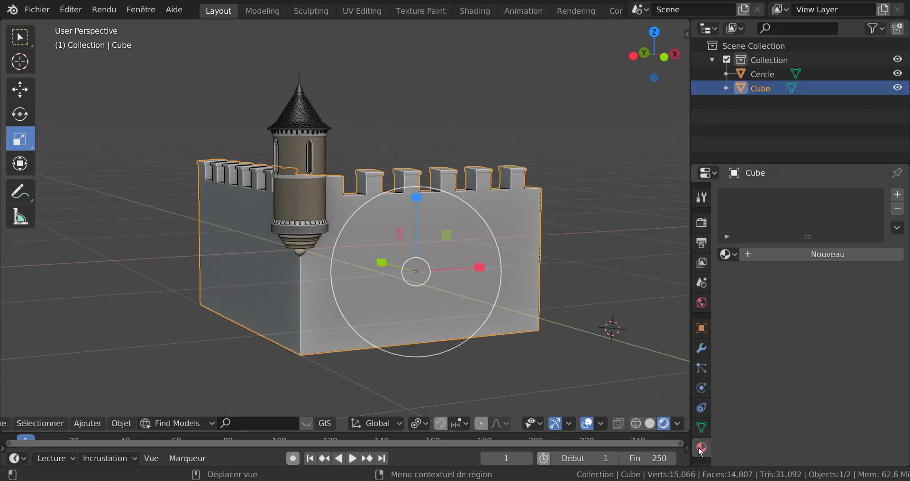
pyautogui.click(819, 254)
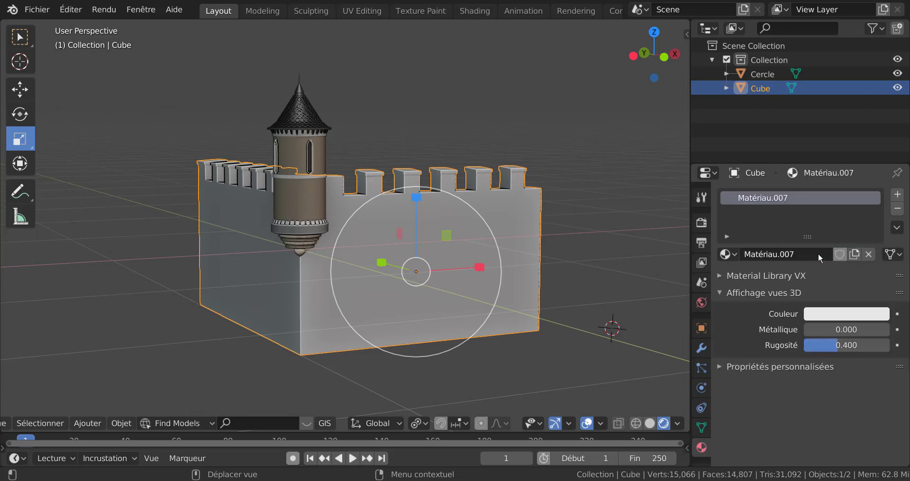
pyautogui.click(841, 314)
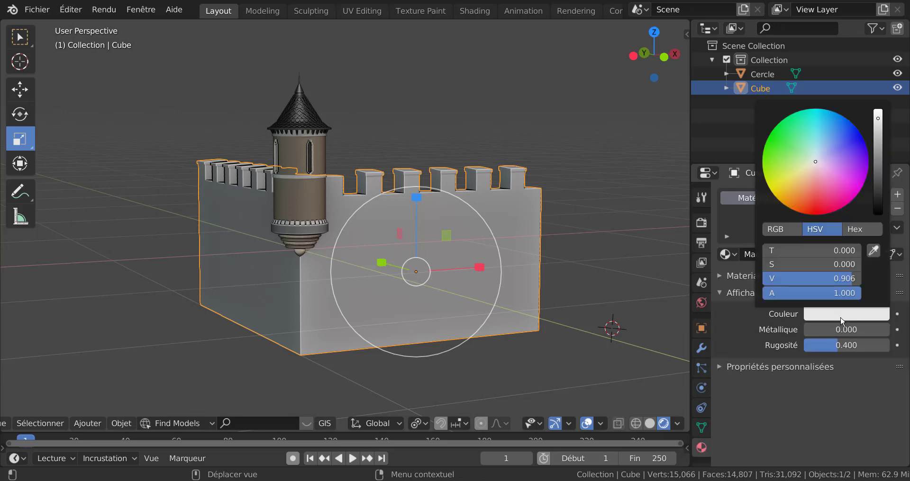
pyautogui.click(812, 168)
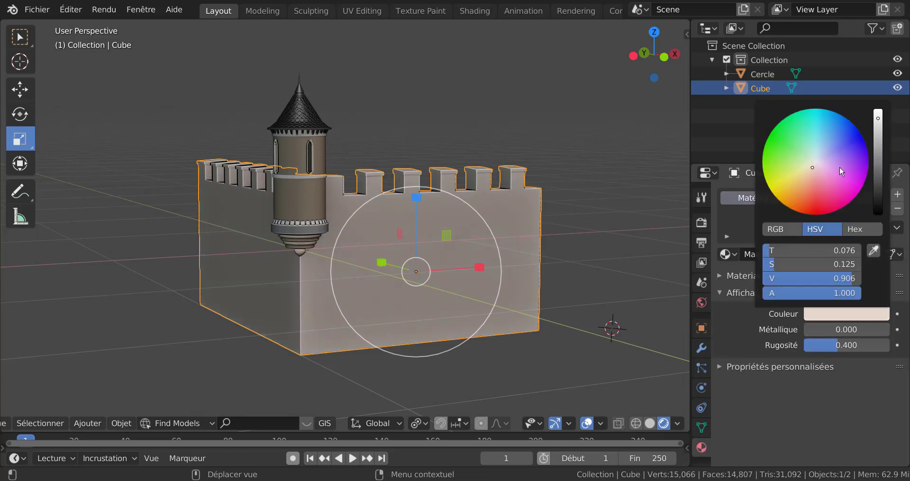
pyautogui.click(878, 138)
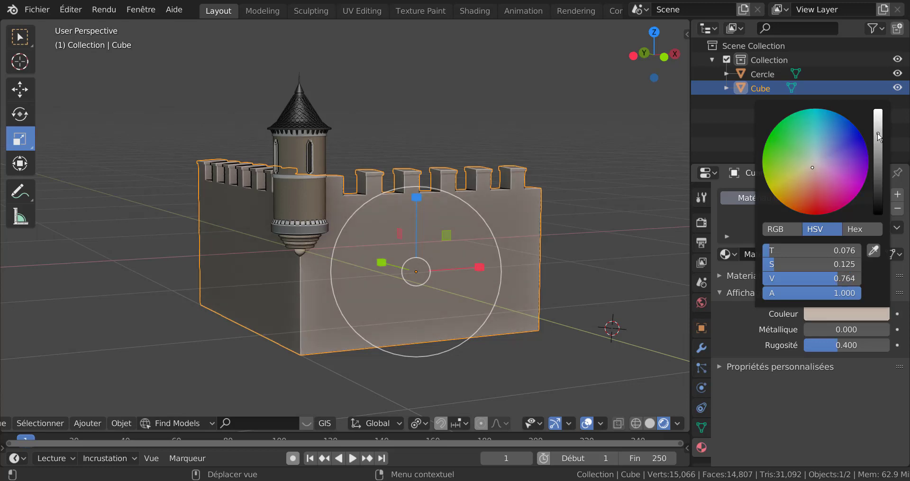
pyautogui.press('Tab')
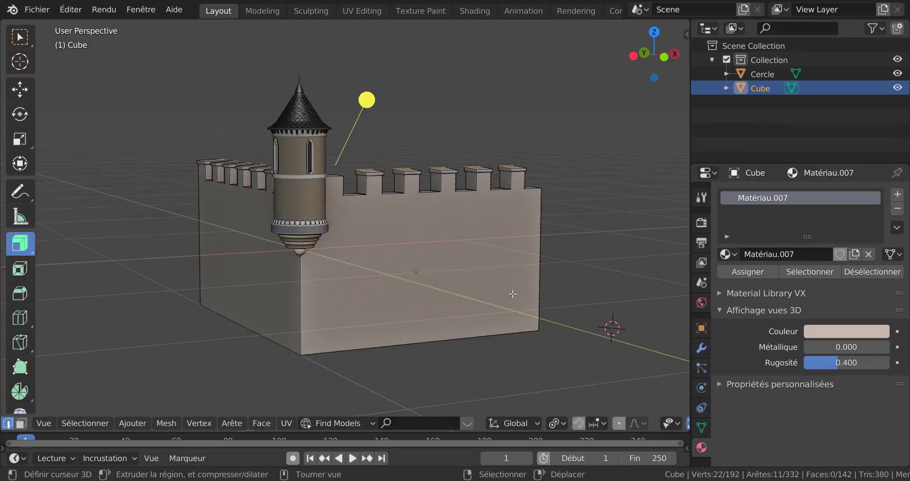
pyautogui.press('Tab')
pyautogui.click(651, 297)
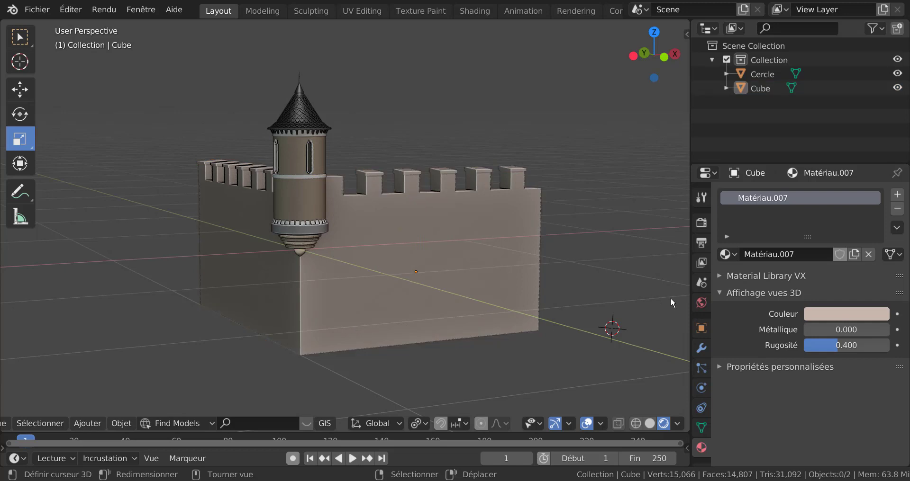
pyautogui.scroll(3, 653, 314)
pyautogui.scroll(-2, 654, 351)
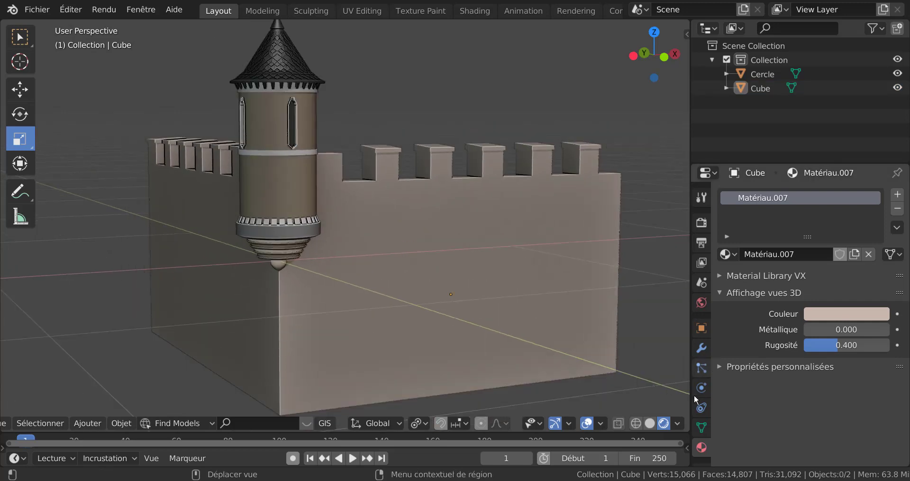
# - Set the world's viewport colour to a dark teal blue with hue 0.537, saturation 0.644 and value 0.262
pyautogui.click(702, 303)
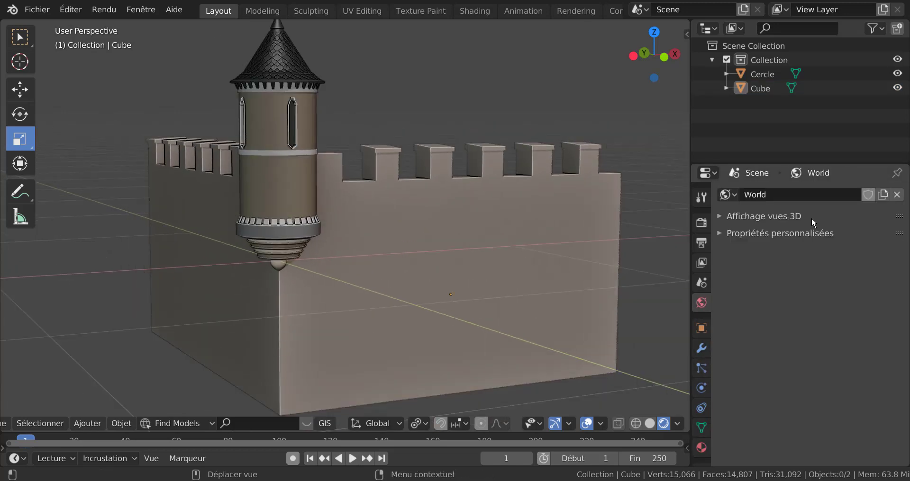
pyautogui.click(786, 216)
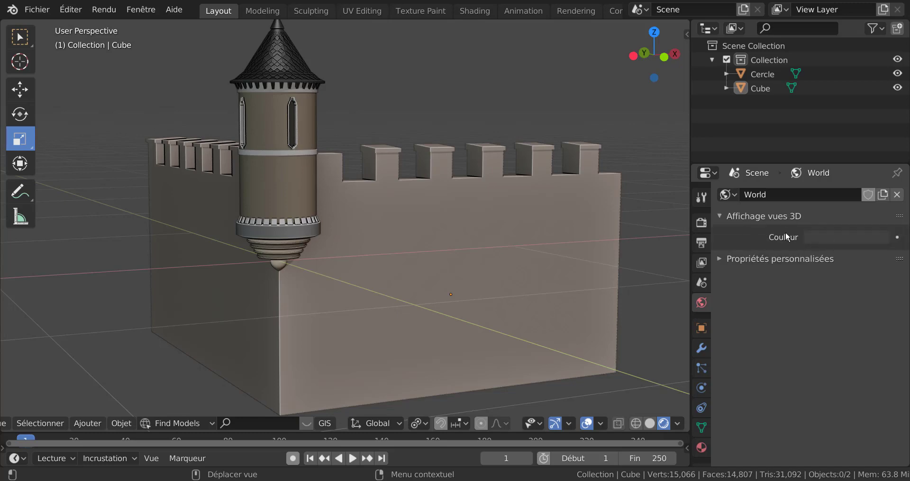
pyautogui.click(823, 237)
pyautogui.moveTo(874, 121)
pyautogui.mouseDown()
pyautogui.moveTo(877, 95)
pyautogui.moveTo(876, 115)
pyautogui.mouseUp()
pyautogui.click(823, 67)
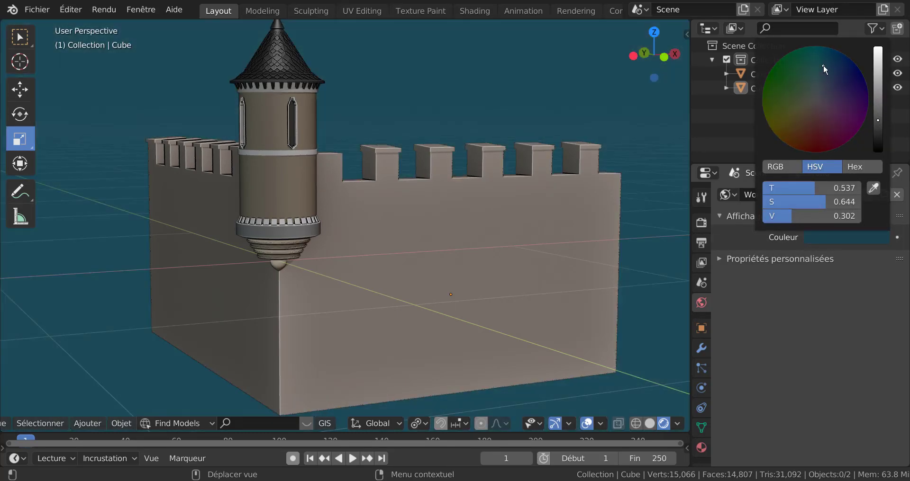
pyautogui.moveTo(876, 116); pyautogui.dragTo(877, 124)
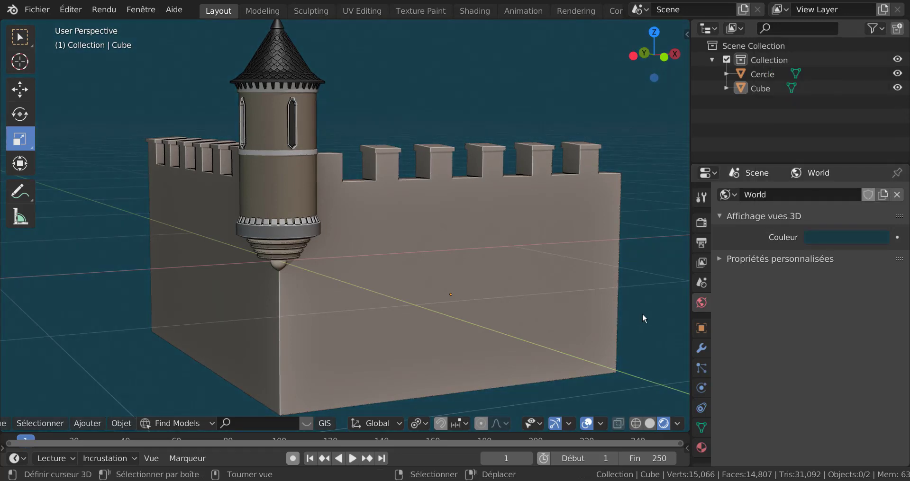
pyautogui.scroll(-1, 559, 263)
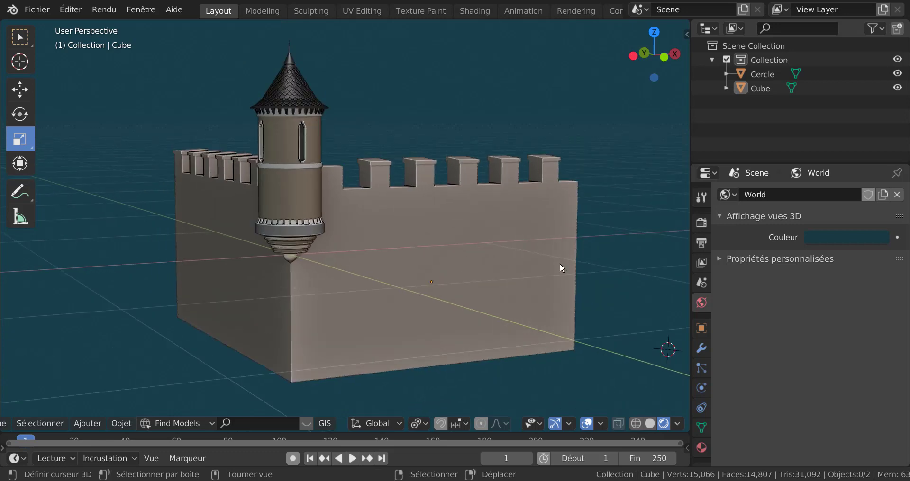
# - Set the world-space cavity Ridge to 2.380 and the colour management exposure to about 0.606
pyautogui.click(702, 223)
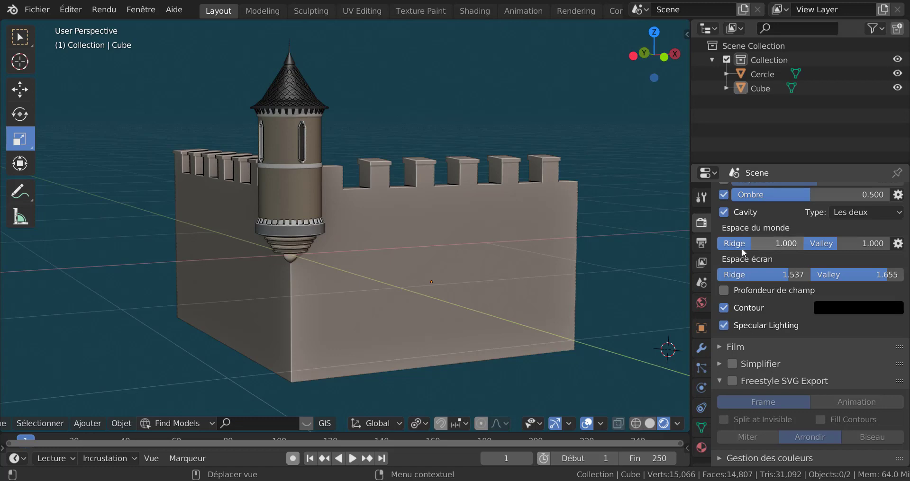
pyautogui.moveTo(743, 253); pyautogui.dragTo(795, 251)
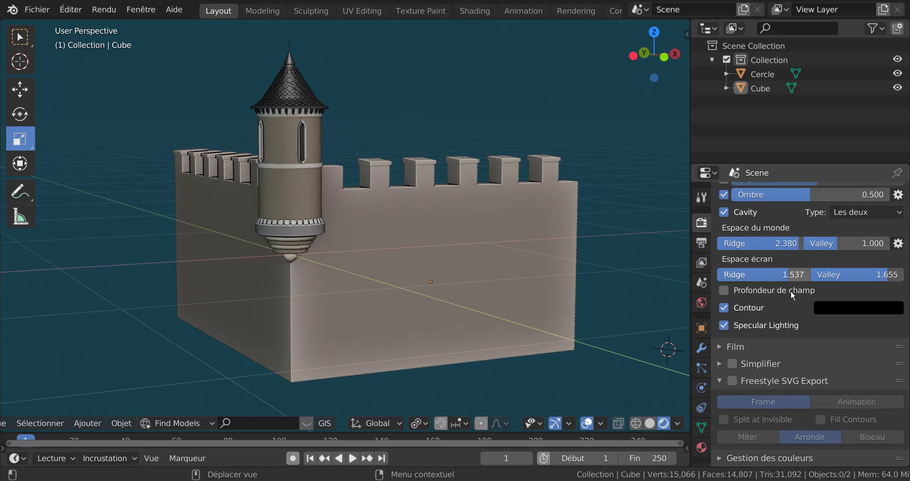
pyautogui.click(732, 458)
pyautogui.scroll(-5, 755, 420)
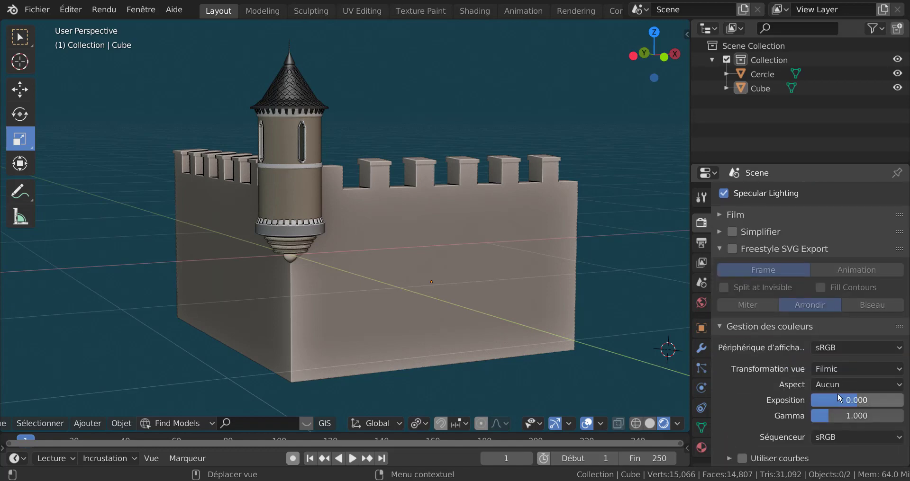
pyautogui.moveTo(851, 393)
pyautogui.mouseDown()
pyautogui.moveTo(867, 395)
pyautogui.moveTo(859, 400)
pyautogui.mouseUp()
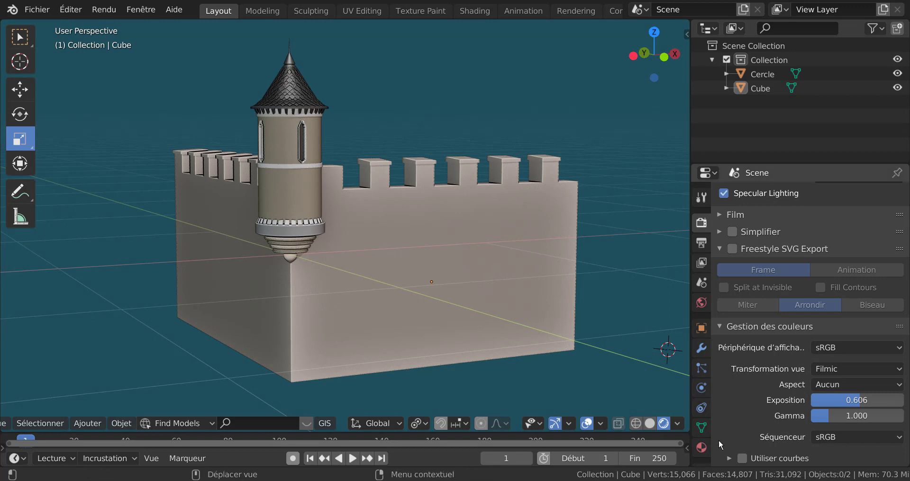
# - Darken the world's viewport colour to a value of about 0.164
pyautogui.click(701, 447)
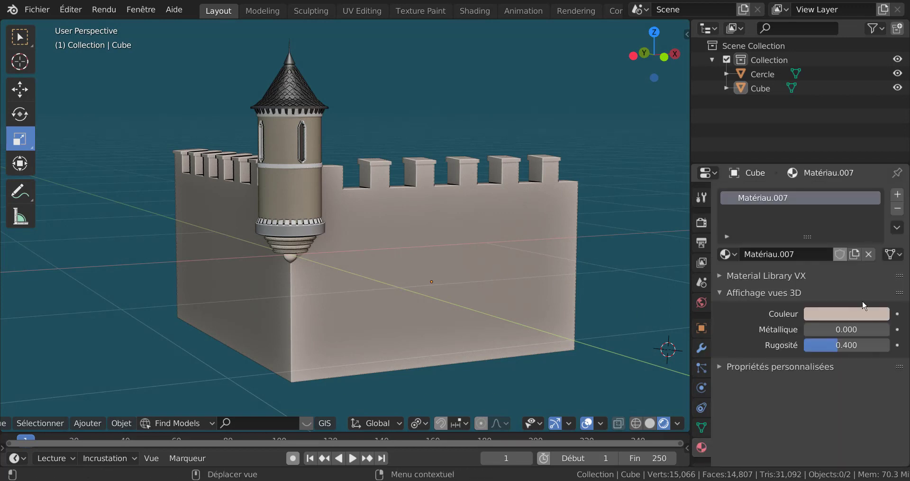
pyautogui.click(704, 303)
pyautogui.click(830, 237)
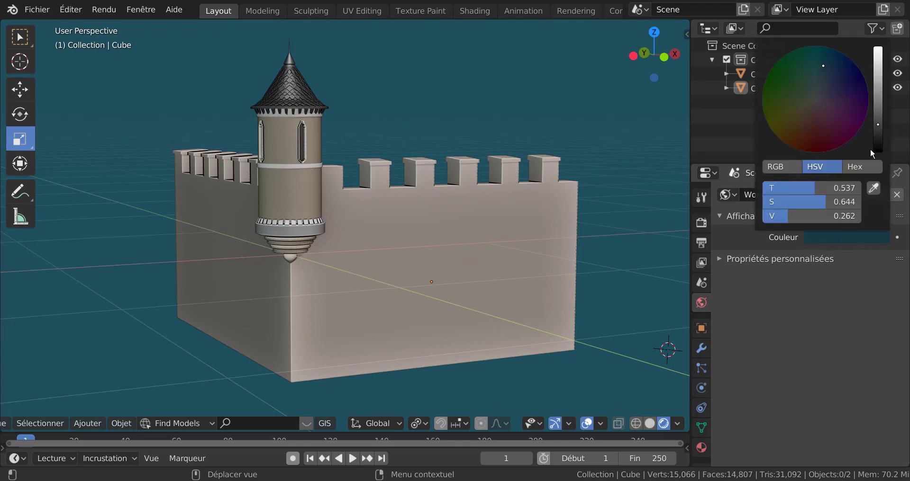
pyautogui.moveTo(877, 119)
pyautogui.mouseDown()
pyautogui.moveTo(878, 104)
pyautogui.moveTo(878, 134)
pyautogui.mouseUp()
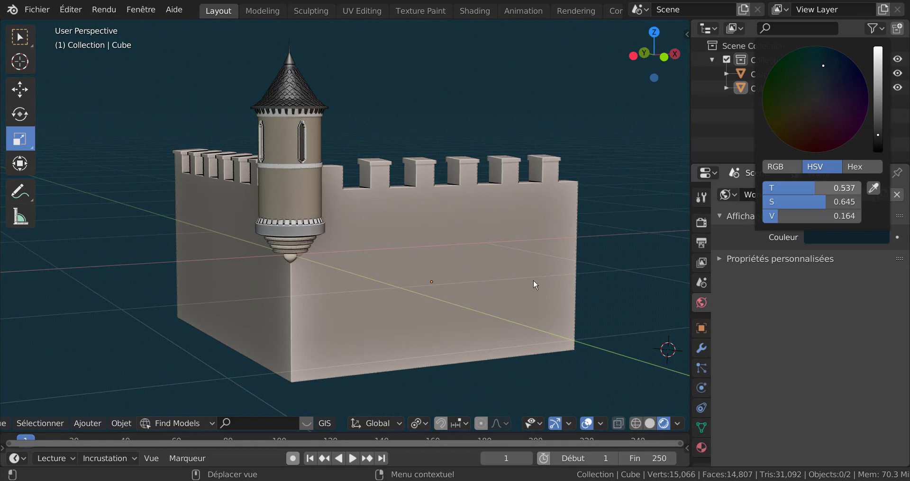
# - Set the wall material's viewport roughness to about 0.569
pyautogui.scroll(1, 507, 342)
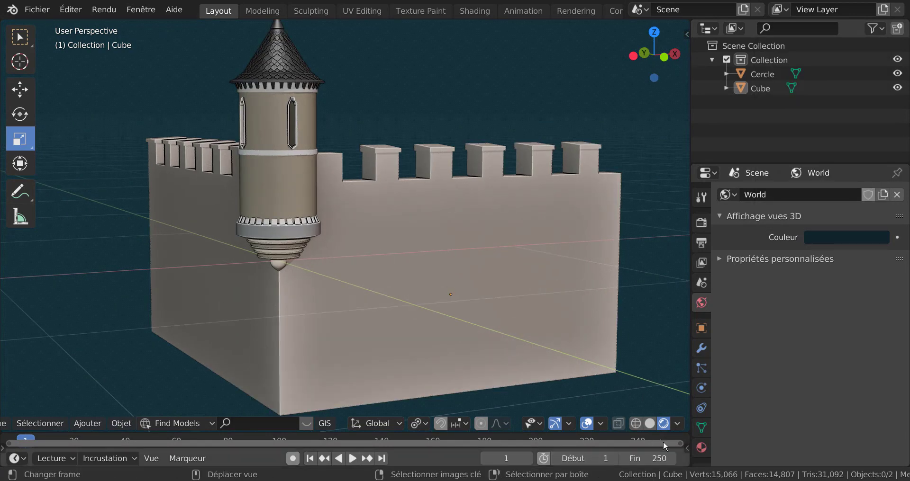
pyautogui.scroll(-2, 519, 332)
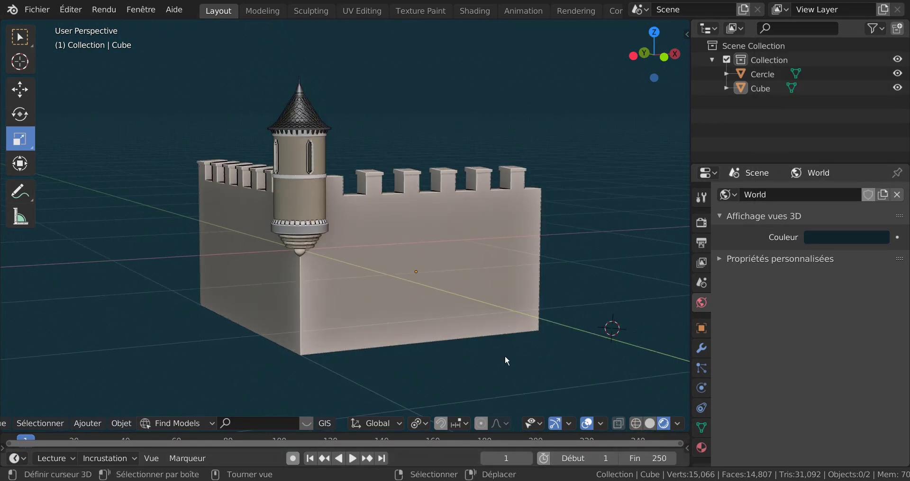
pyautogui.click(701, 448)
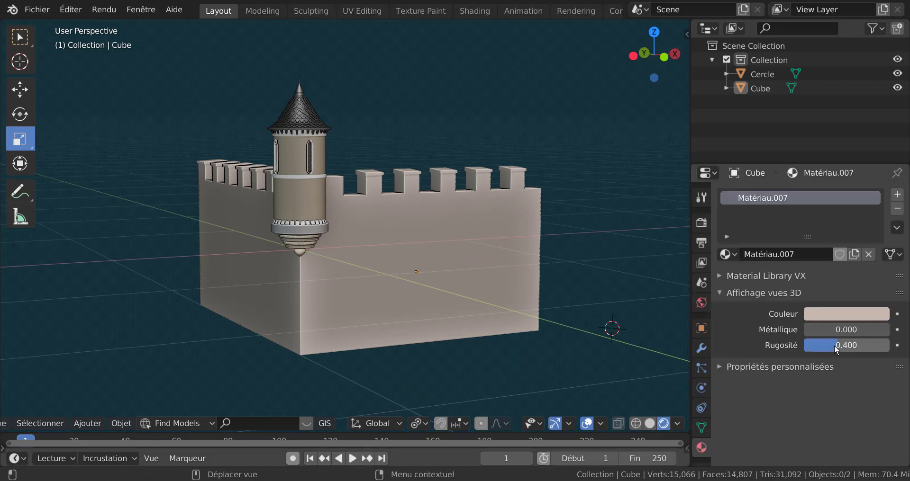
pyautogui.moveTo(825, 343)
pyautogui.mouseDown()
pyautogui.moveTo(811, 352)
pyautogui.moveTo(840, 351)
pyautogui.mouseUp()
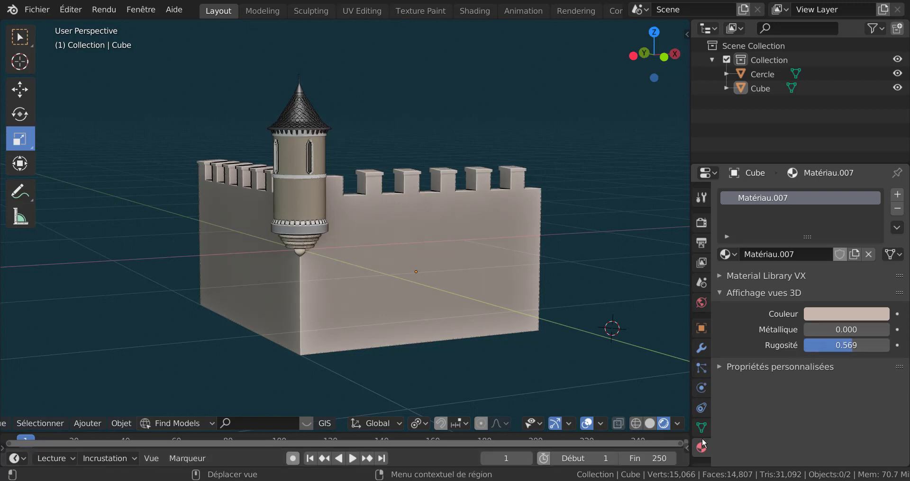
# - Raise the colour management exposure of the scene to about 1.717
pyautogui.click(701, 302)
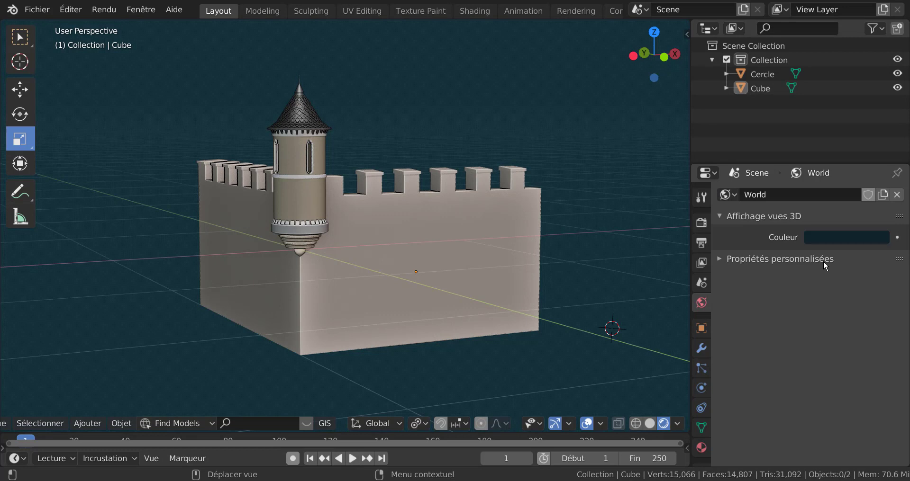
pyautogui.click(831, 238)
pyautogui.click(702, 223)
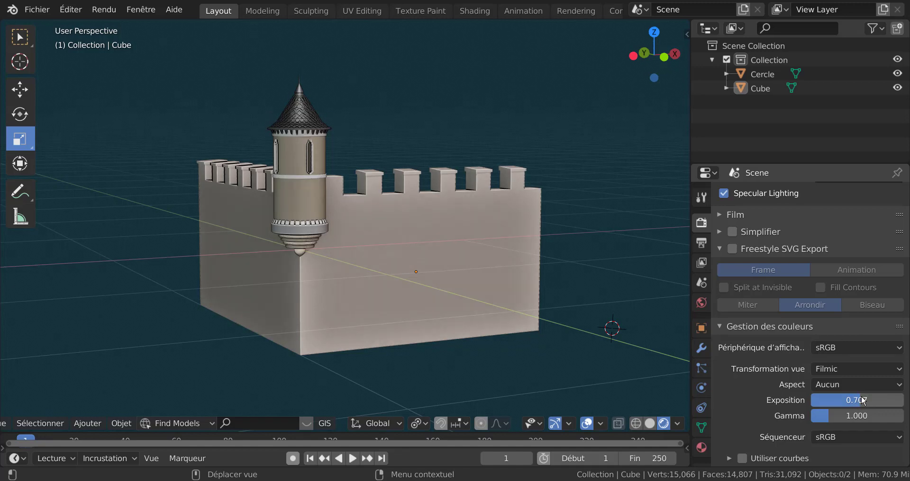
pyautogui.moveTo(861, 398); pyautogui.dragTo(866, 396)
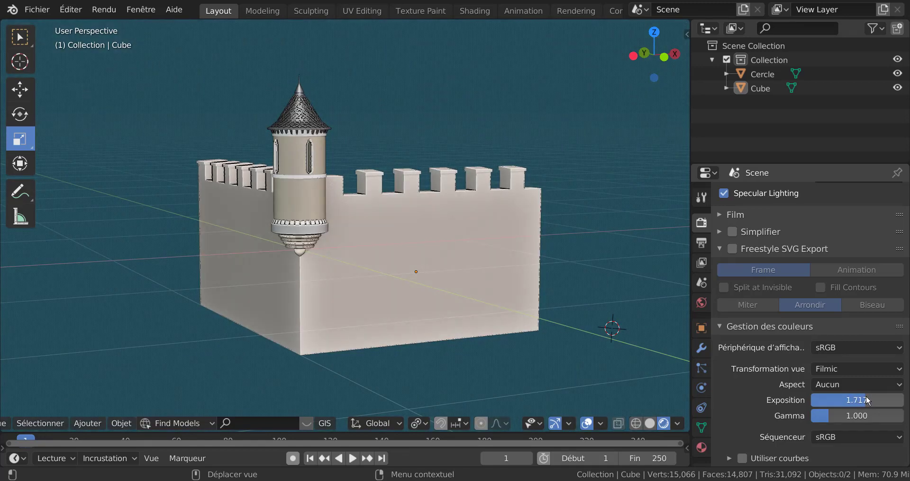
# - Darken the world's viewport colour to a value of about 0.076
pyautogui.click(701, 303)
pyautogui.click(848, 239)
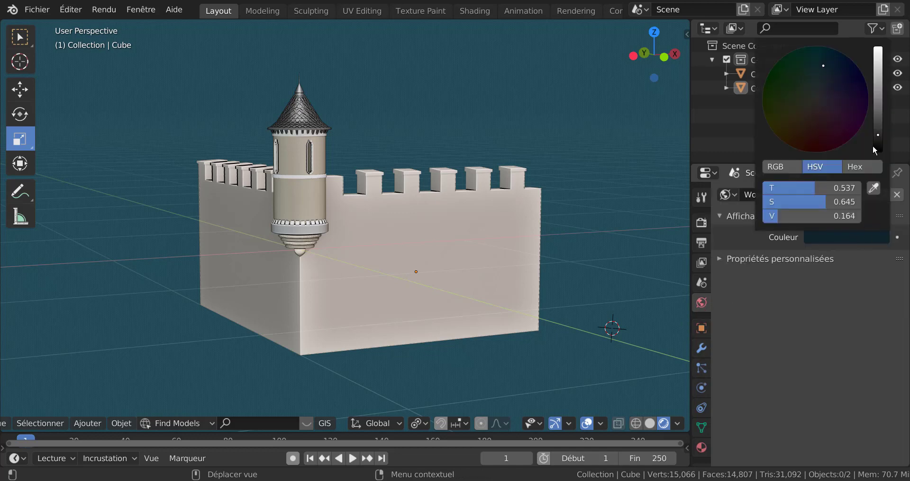
pyautogui.moveTo(875, 145); pyautogui.dragTo(874, 144)
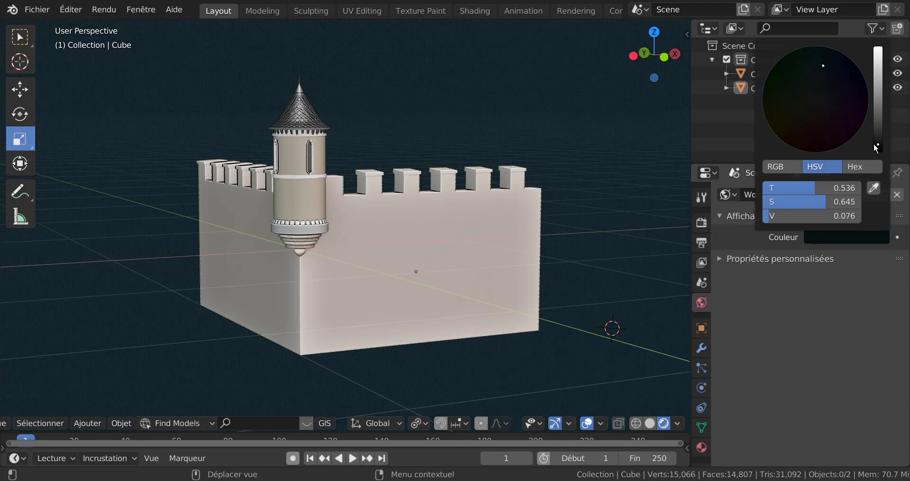
pyautogui.moveTo(544, 340); pyautogui.dragTo(559, 358, button='middle')
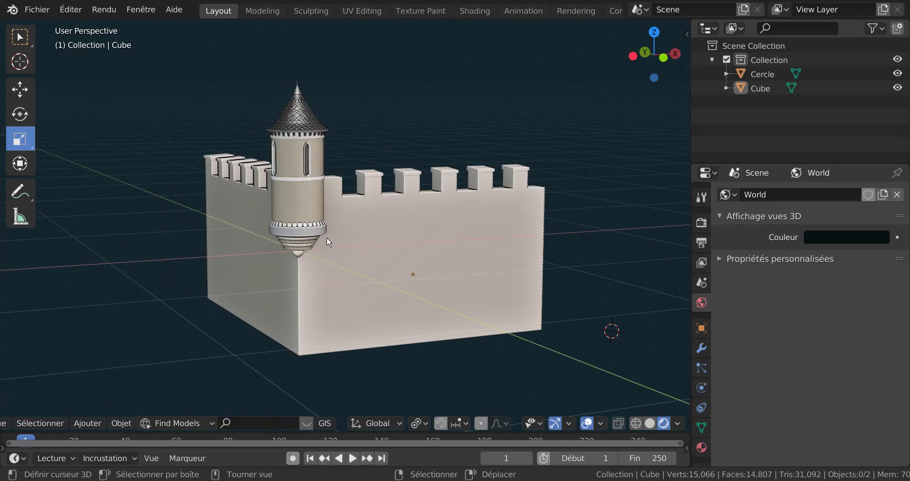
# - Try joining the tower into the wall, with the wall as the active object
pyautogui.scroll(1, 359, 256)
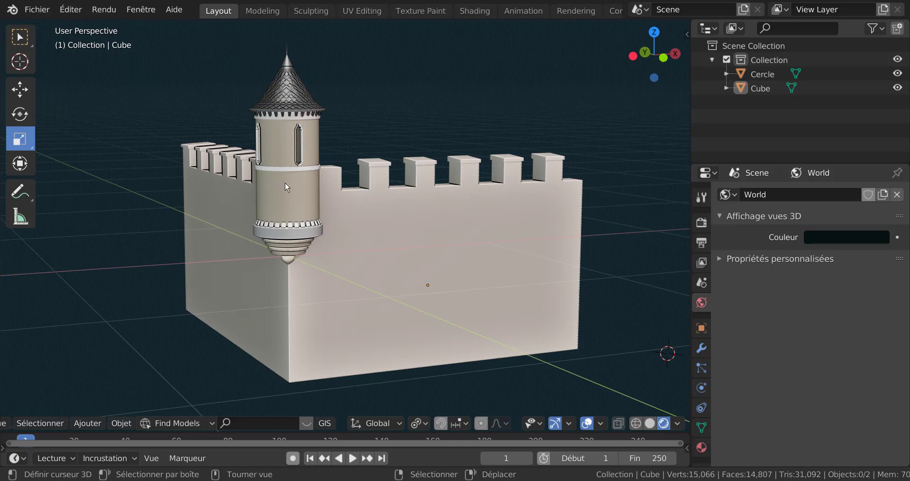
pyautogui.moveTo(352, 256); pyautogui.dragTo(266, 200, button='middle')
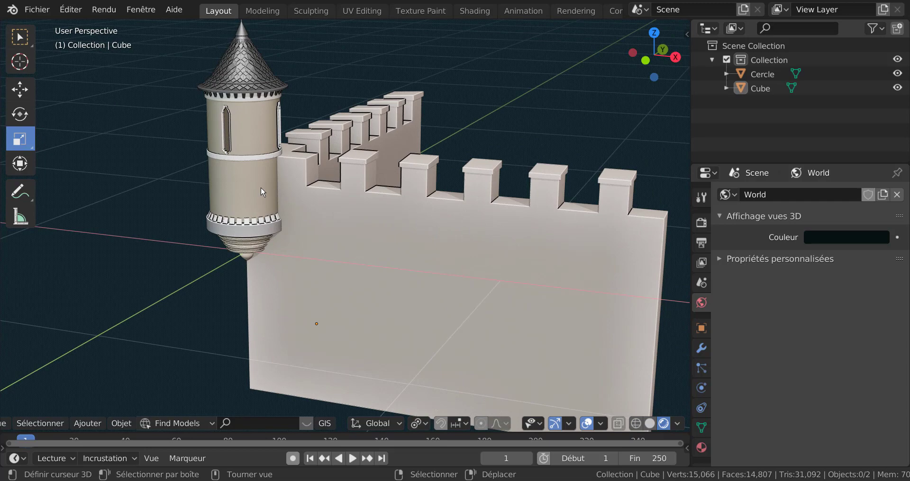
pyautogui.moveTo(431, 250); pyautogui.dragTo(450, 250, button='middle')
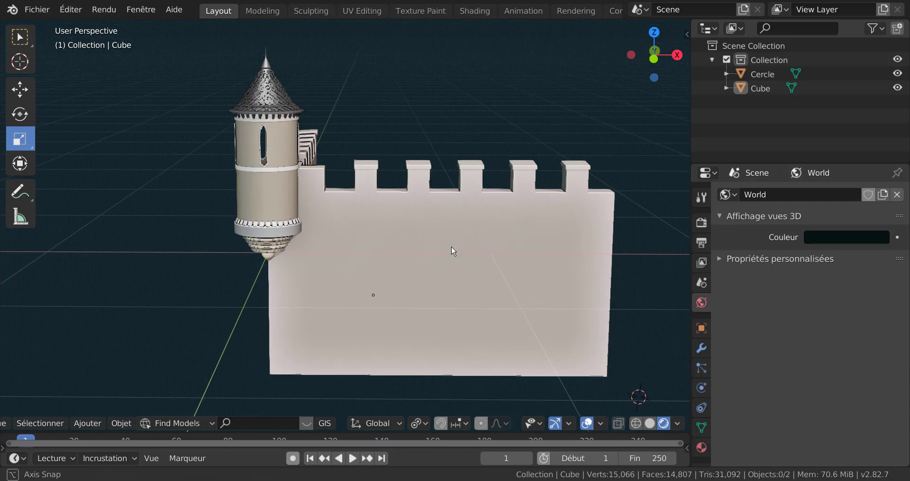
pyautogui.scroll(3, 256, 195)
pyautogui.click(256, 191)
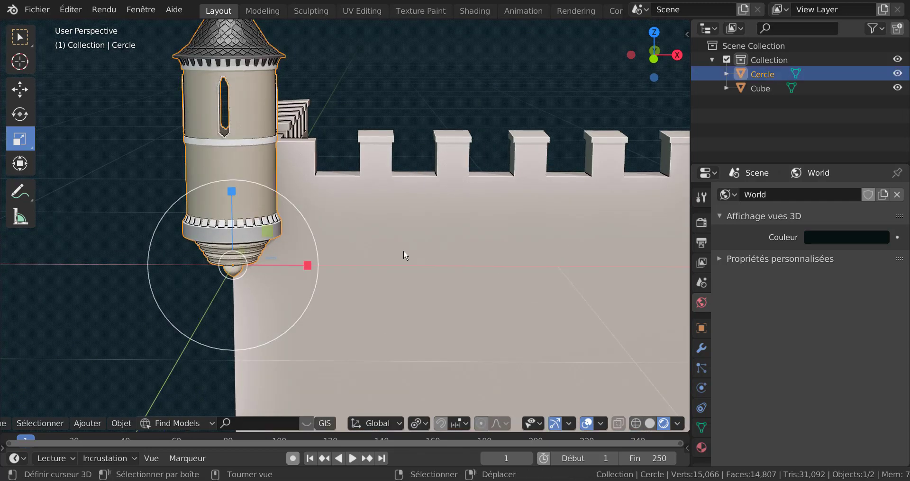
pyautogui.scroll(-1, 406, 255)
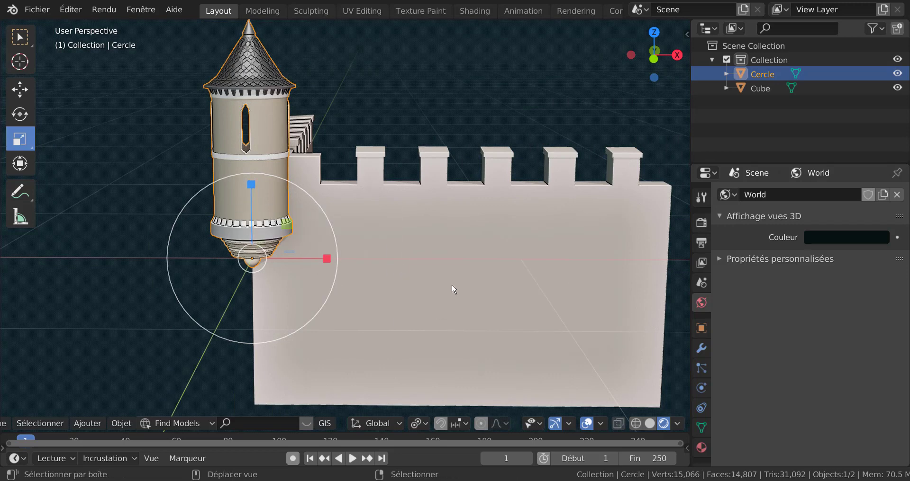
pyautogui.keyDown('shift'); pyautogui.click(441, 303); pyautogui.keyUp('shift')
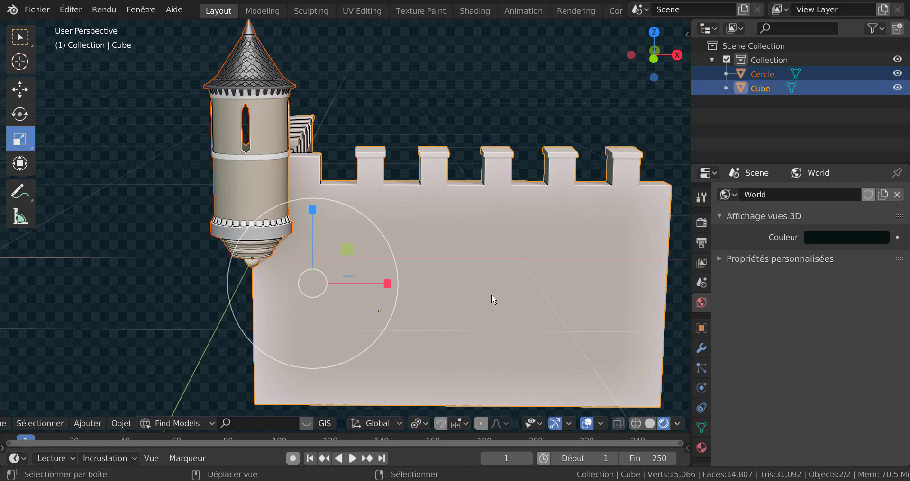
pyautogui.hotkey('ctrl', 'j')
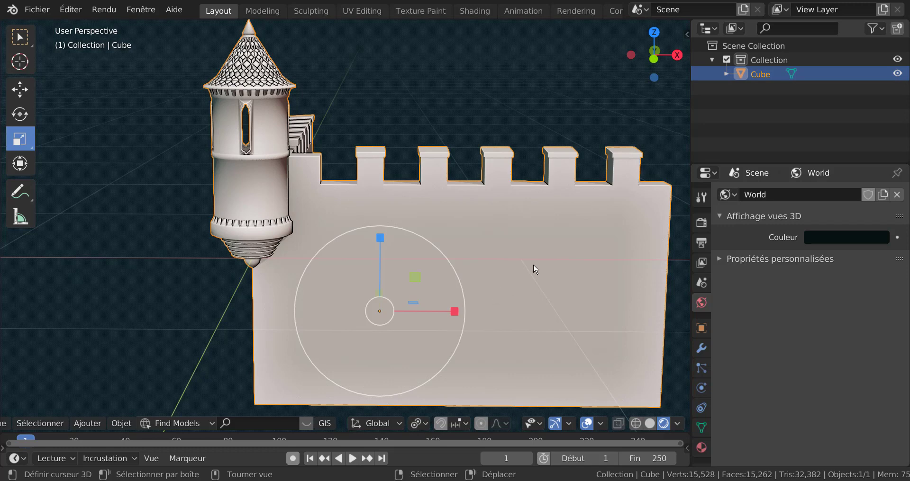
# - Turn on auto smooth at 30° for the joined castle mesh
pyautogui.scroll(1, 479, 244)
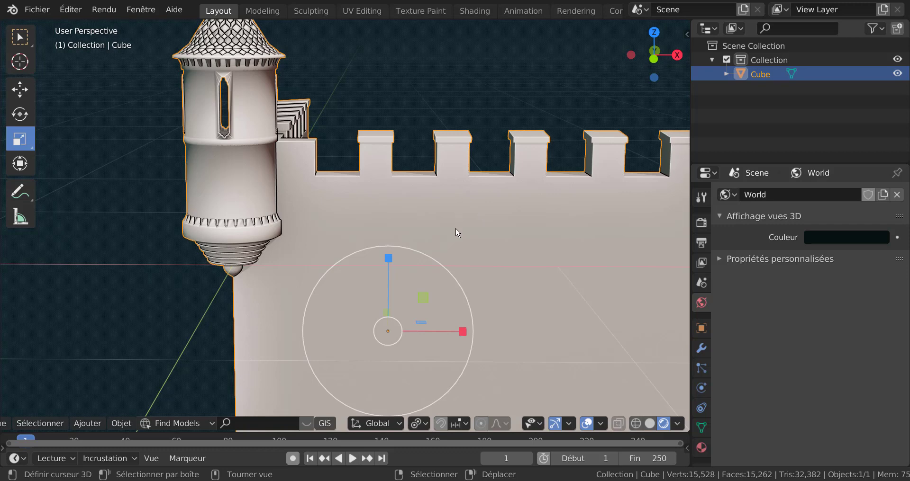
pyautogui.keyDown('shift'); pyautogui.moveTo(475, 249); pyautogui.dragTo(489, 282, button='middle'); pyautogui.keyUp('shift')
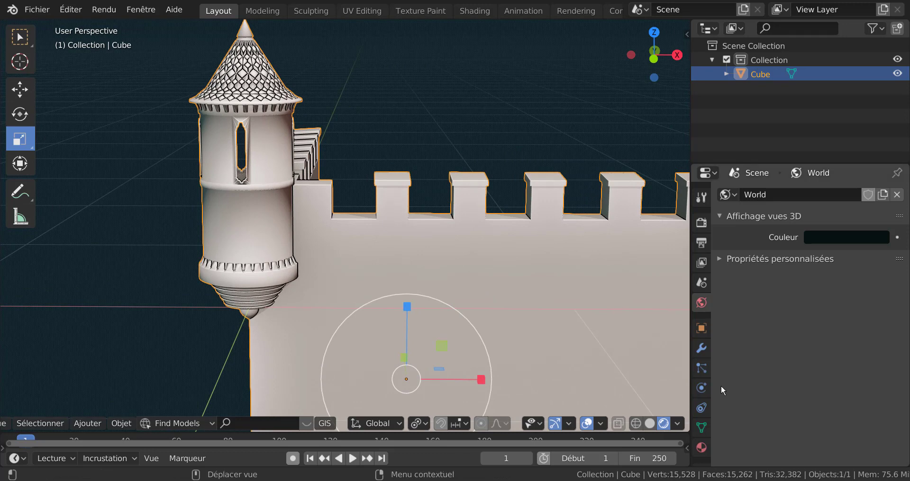
pyautogui.click(701, 428)
pyautogui.scroll(-4, 767, 385)
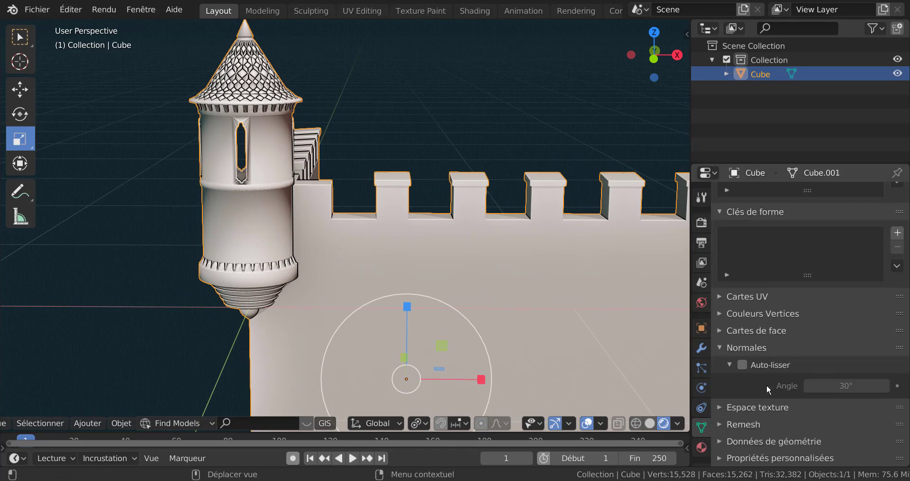
pyautogui.click(742, 366)
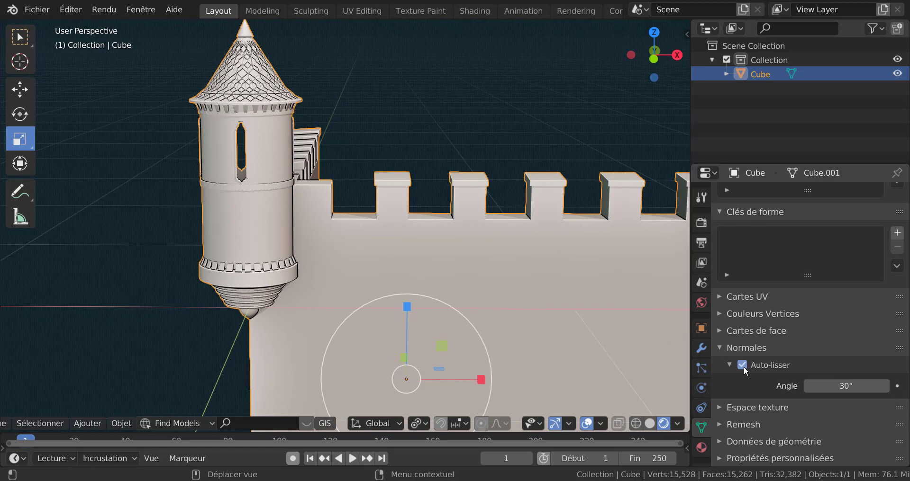
# - Undo the auto smooth setting and the join of tower and wall
pyautogui.scroll(-4, 654, 360)
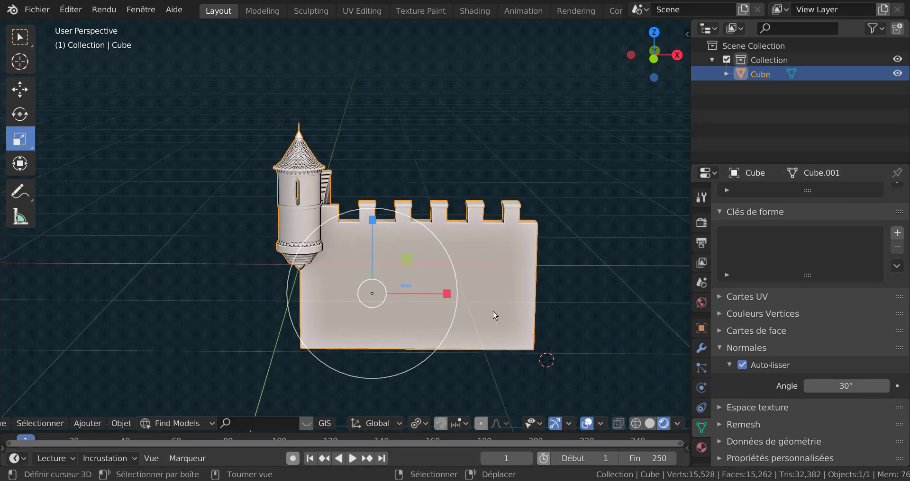
pyautogui.scroll(3, 457, 276)
pyautogui.hotkey('ctrl', 'z')
pyautogui.hotkey('ctrl', 'z')
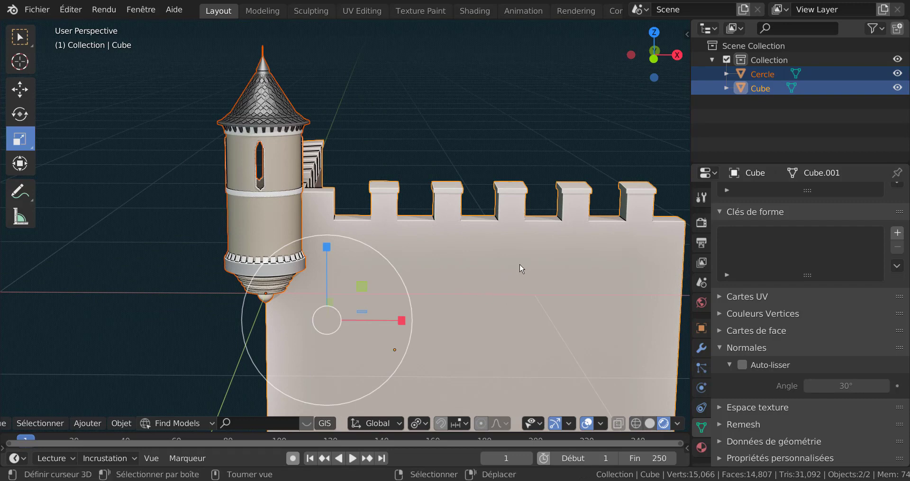
# - Join the wall into the tower, with the tower as the active object
pyautogui.click(498, 269)
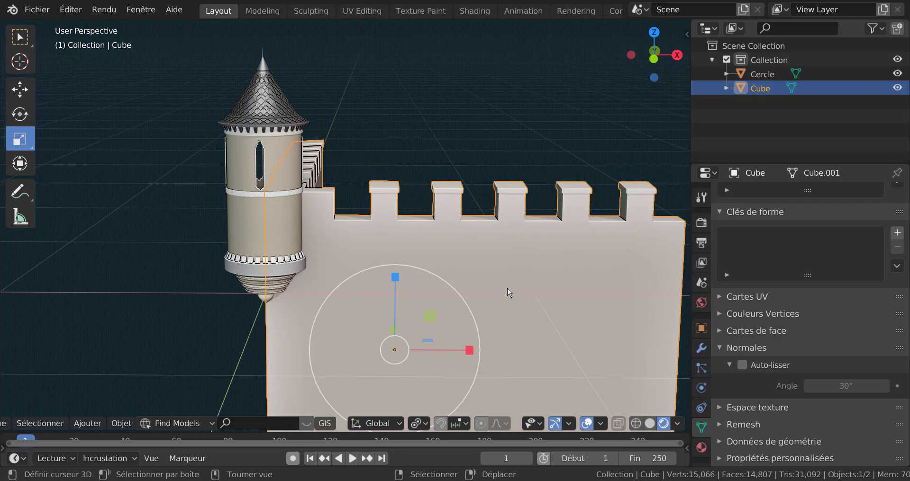
pyautogui.keyDown('shift'); pyautogui.click(282, 168); pyautogui.keyUp('shift')
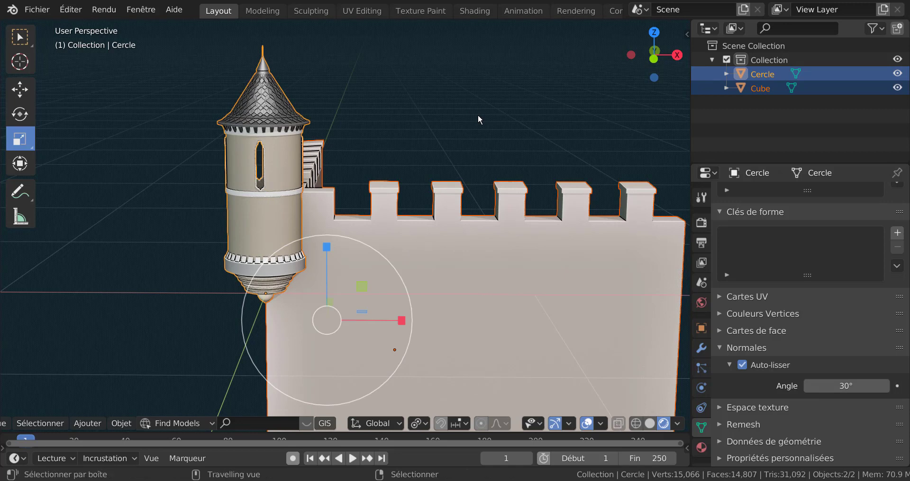
pyautogui.hotkey('ctrl', 'j')
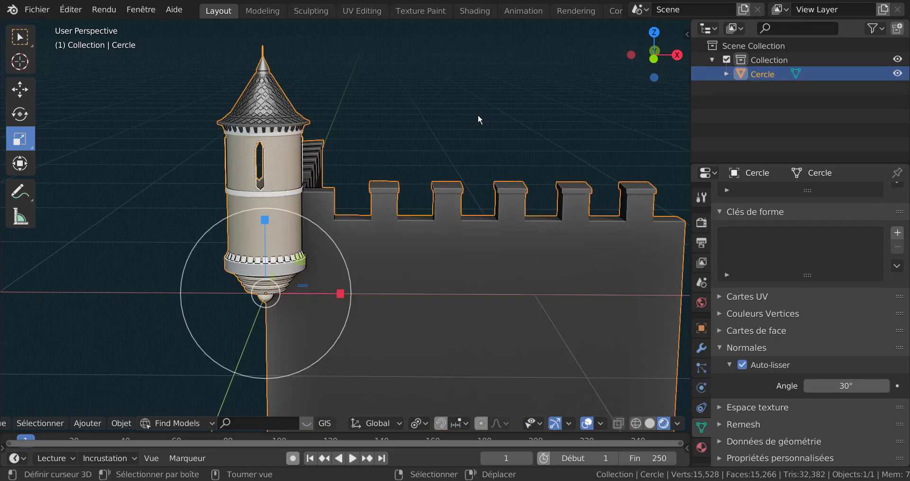
# - In Edit Mode, clear the selection of the joined mesh and select the wall's large outer face in face mode
pyautogui.moveTo(339, 241); pyautogui.dragTo(379, 247, button='middle')
pyautogui.press('Tab')
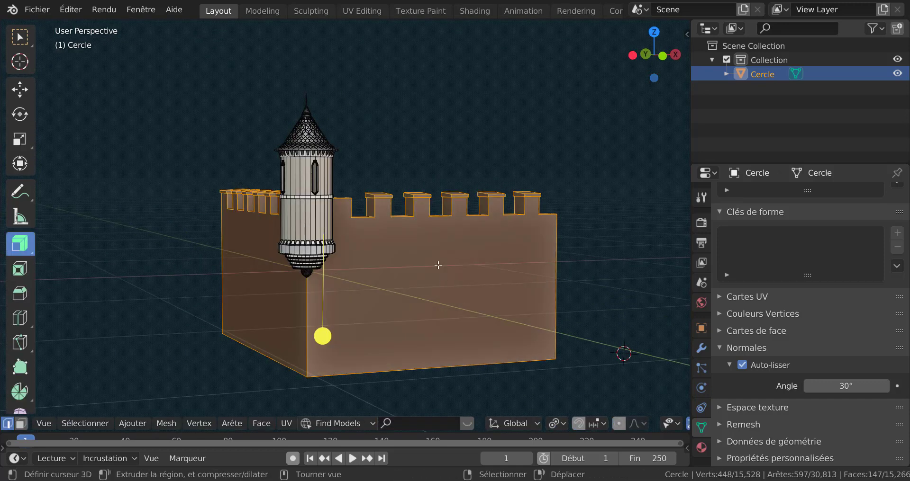
pyautogui.hotkey('alt', 'a')
pyautogui.scroll(2, 447, 266)
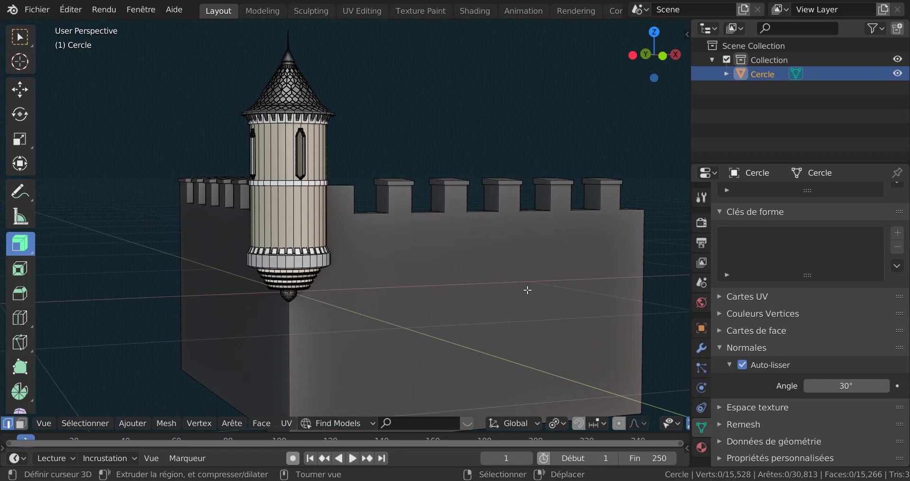
pyautogui.press('Tab')
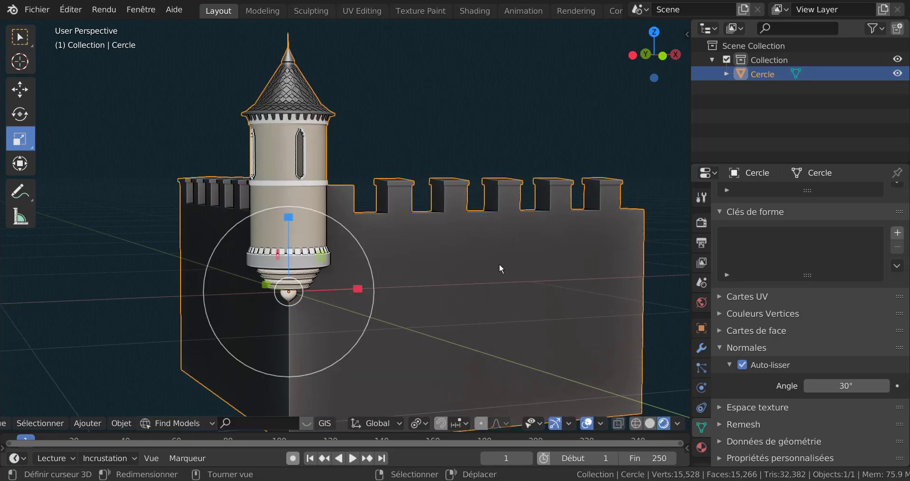
pyautogui.press('Tab')
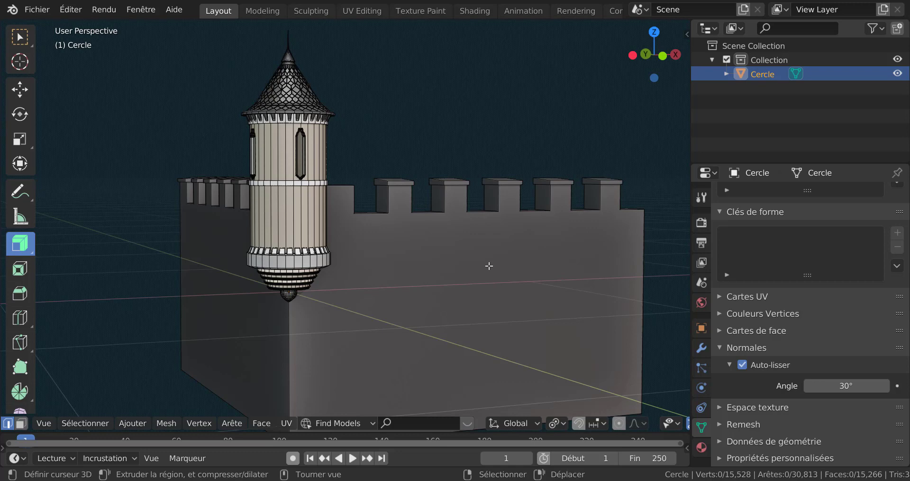
pyautogui.press('3')
pyautogui.rightClick(489, 266)
pyautogui.scroll(-2, 552, 285)
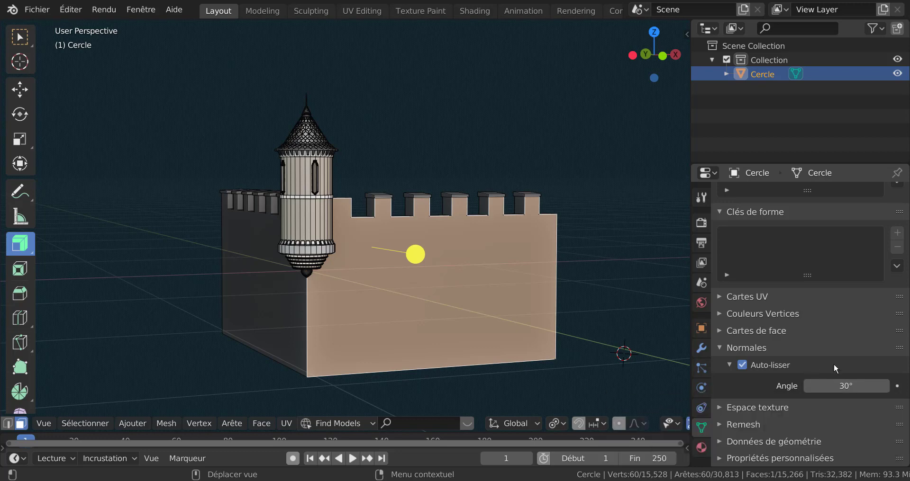
# - Extend the selection to all faces that use the dark material Matériau and switch to the front view
pyautogui.click(701, 448)
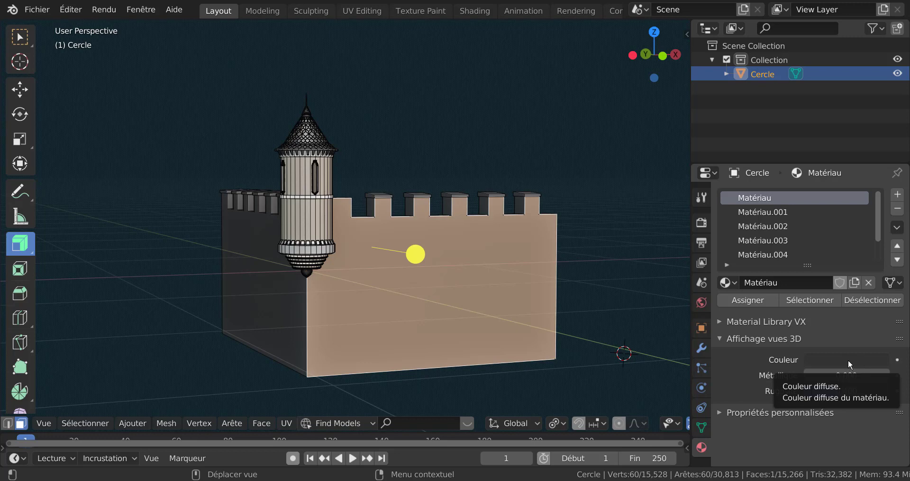
pyautogui.click(809, 300)
pyautogui.scroll(1, 375, 254)
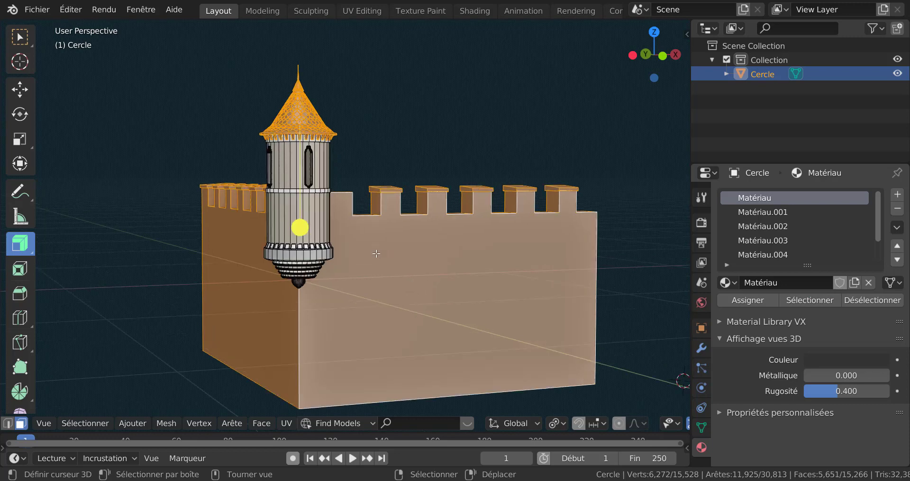
pyautogui.scroll(2, 376, 254)
pyautogui.scroll(-4, 438, 203)
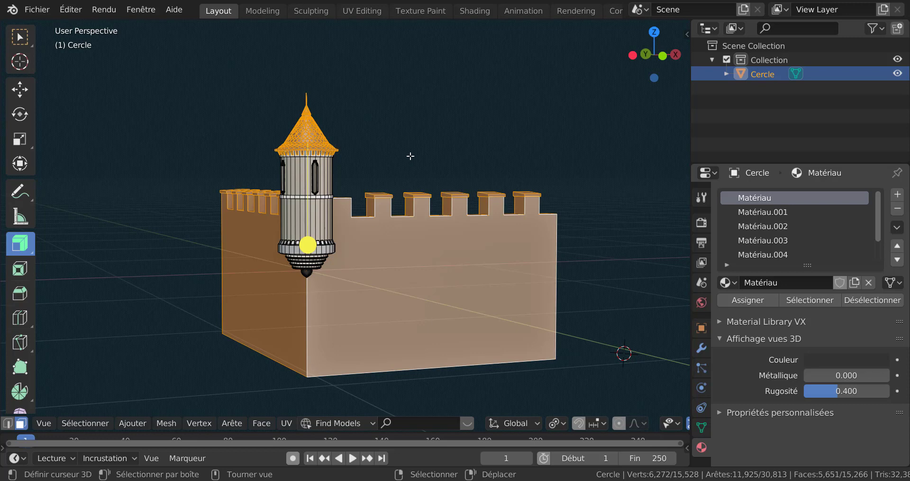
pyautogui.press('KP_1')
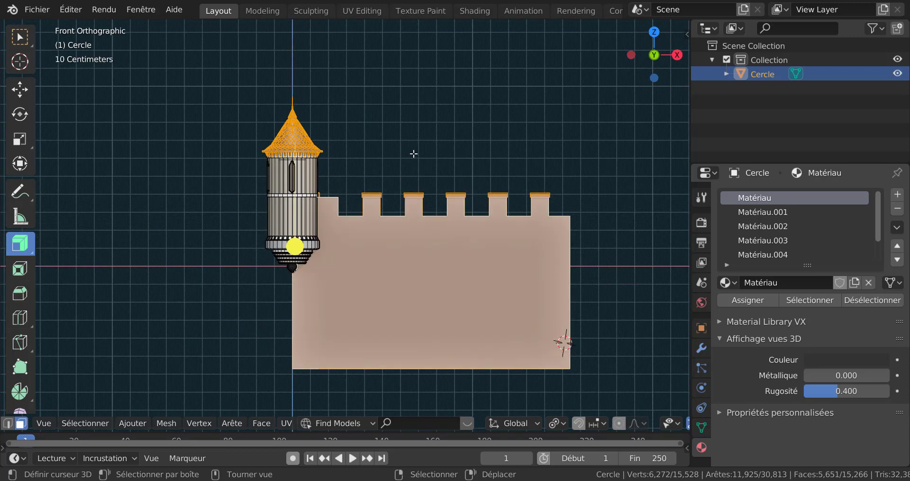
# - Turn on X-ray and box-deselect the whole corner tower so that only the wall's faces stay selected
pyautogui.hotkey('alt', 'z')
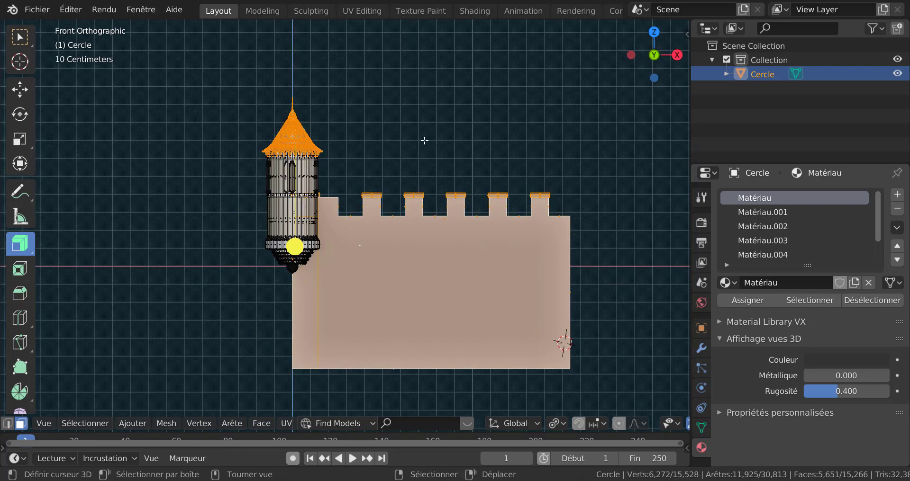
pyautogui.press('b')
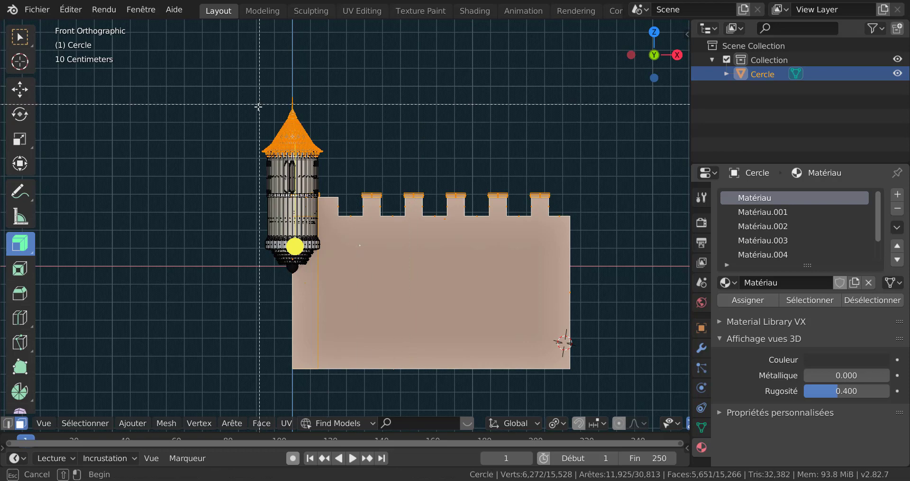
pyautogui.moveTo(237, 88); pyautogui.dragTo(412, 199, button='middle')
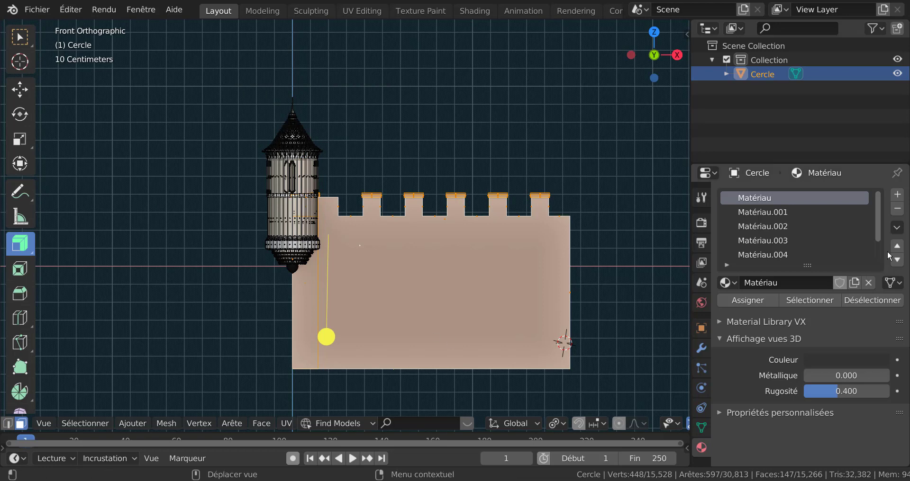
# - Create a new material slot with a new pale cream material and assign it to the selected wall faces
pyautogui.click(897, 195)
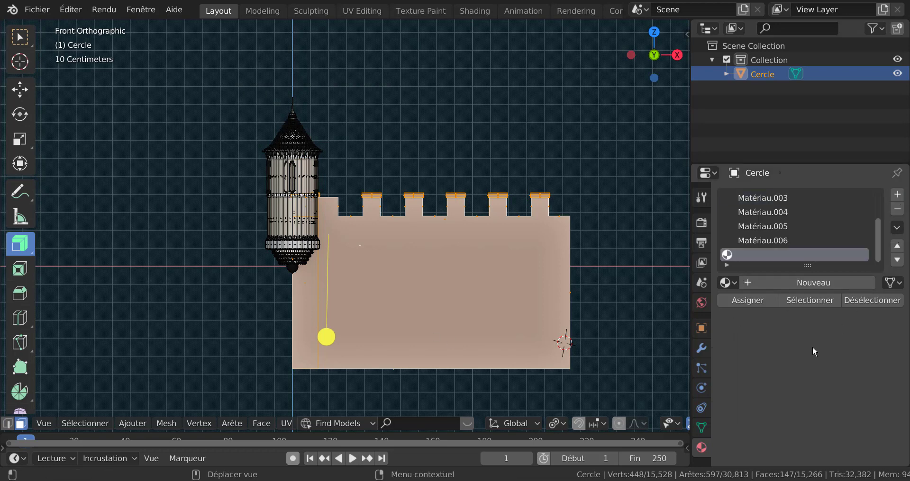
pyautogui.click(814, 283)
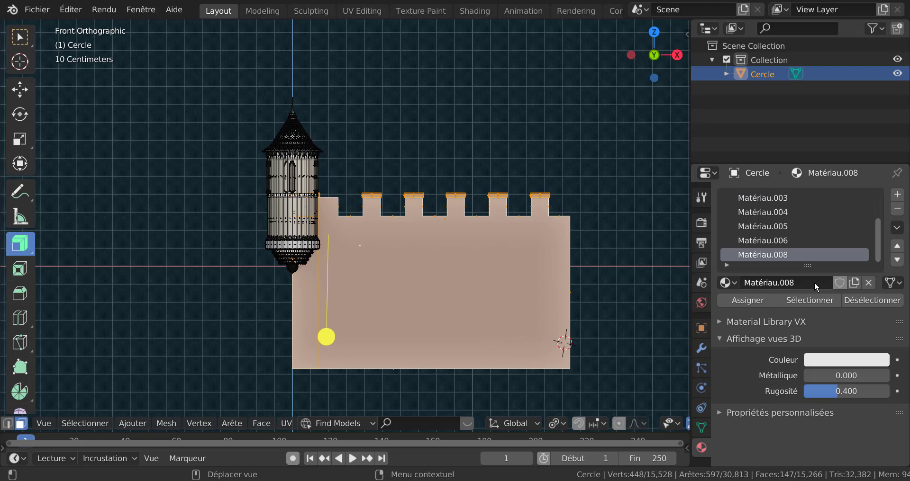
pyautogui.click(842, 360)
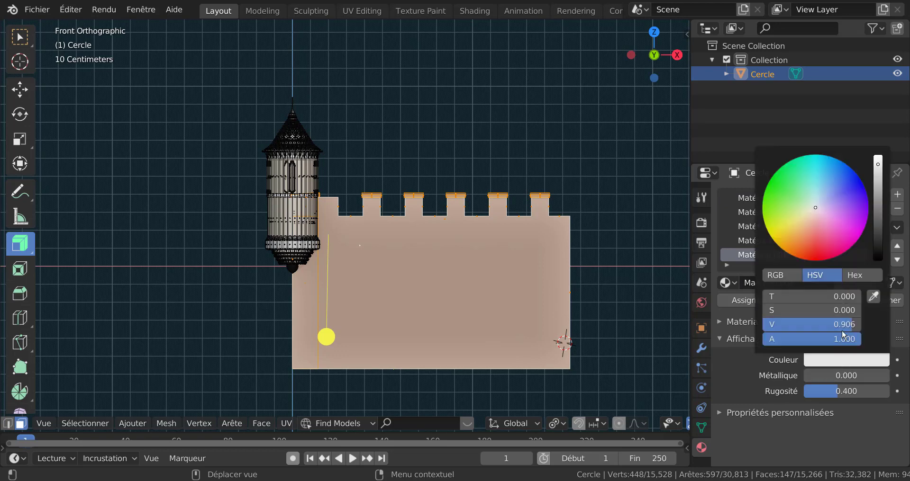
pyautogui.click(812, 218)
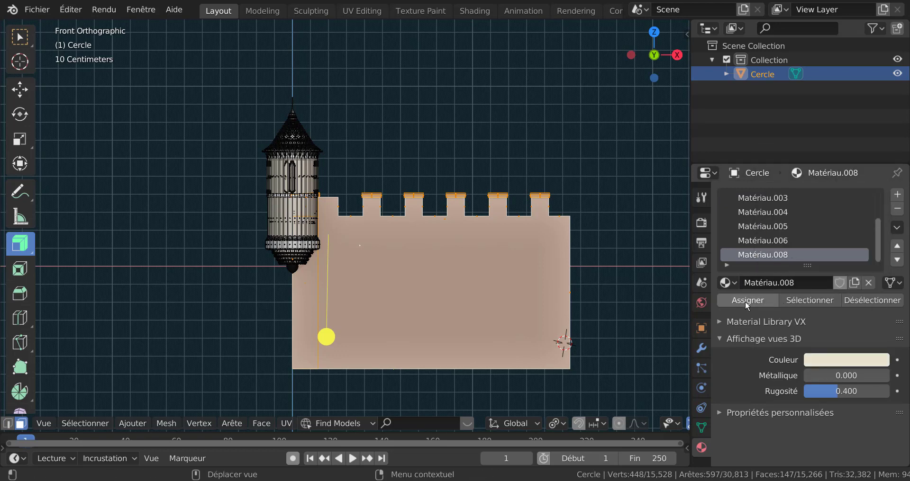
pyautogui.click(745, 301)
# - Examine the recoloured wall and its battlements from several angles, in both Object Mode and Edit Mode
pyautogui.press('Tab')
pyautogui.moveTo(513, 372); pyautogui.dragTo(308, 308, button='middle')
pyautogui.click(544, 367)
pyautogui.press('Tab')
pyautogui.scroll(3, 287, 279)
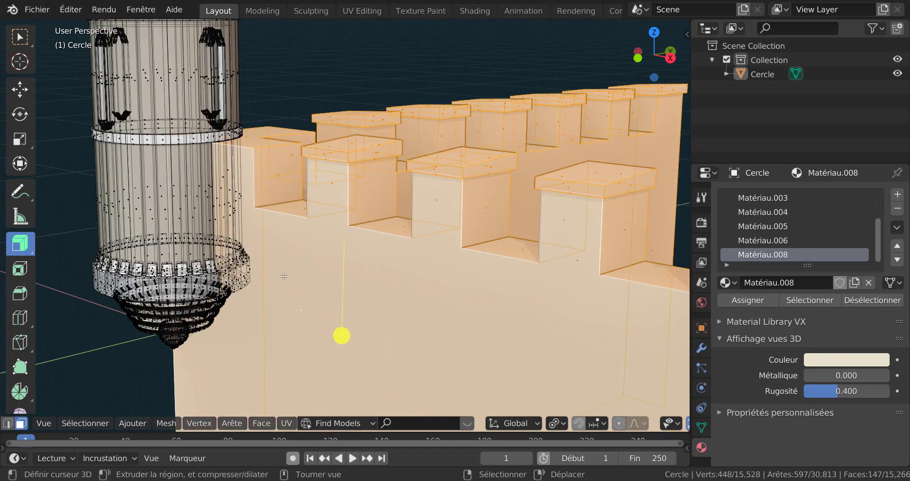
pyautogui.moveTo(283, 276); pyautogui.dragTo(301, 305, button='middle')
pyautogui.press('Tab')
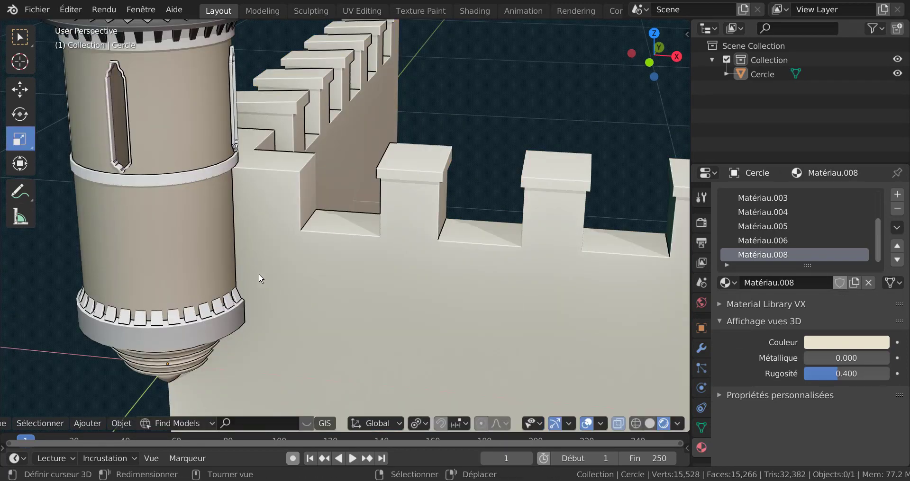
pyautogui.moveTo(245, 236); pyautogui.dragTo(311, 262, button='middle')
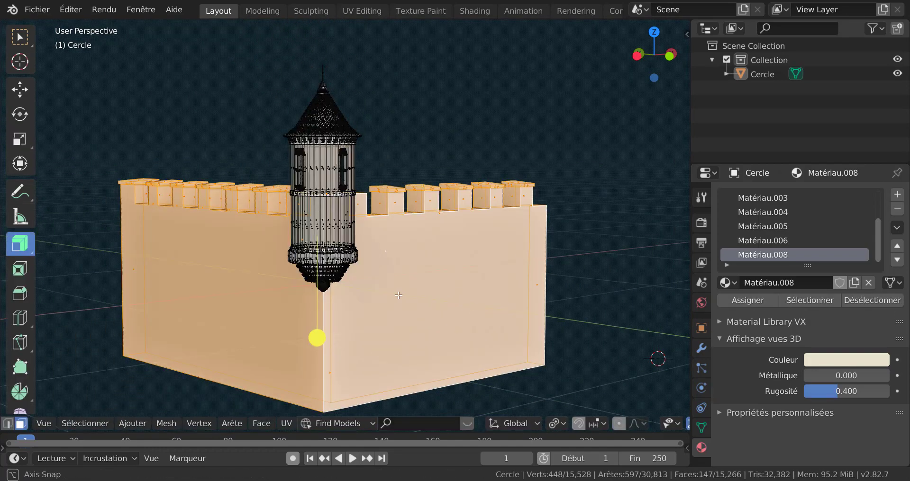
pyautogui.press('KP_1')
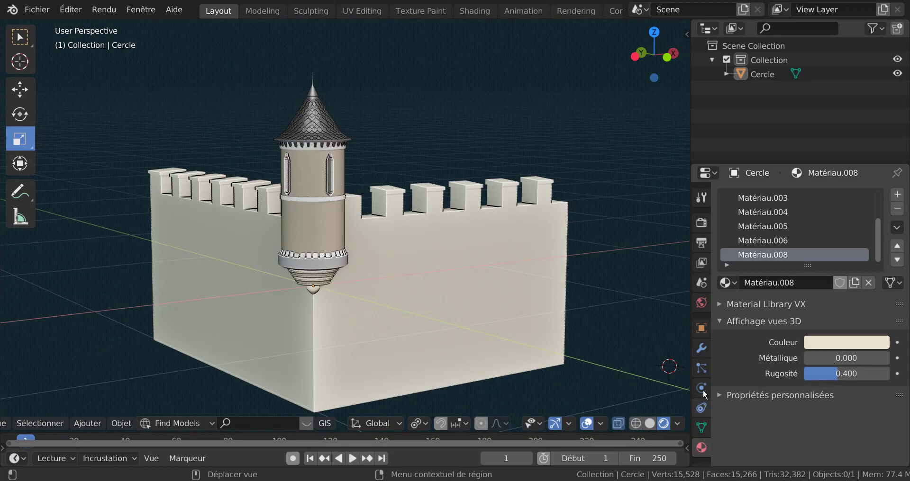
# - In the scene's colour management, set the exposure to 1.030 and the look to Very High Contrast
pyautogui.click(701, 223)
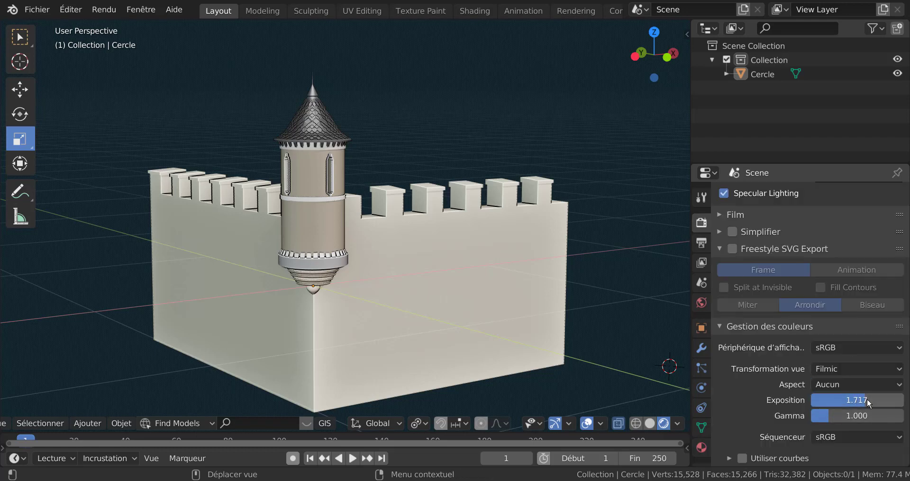
pyautogui.moveTo(864, 399); pyautogui.dragTo(824, 404)
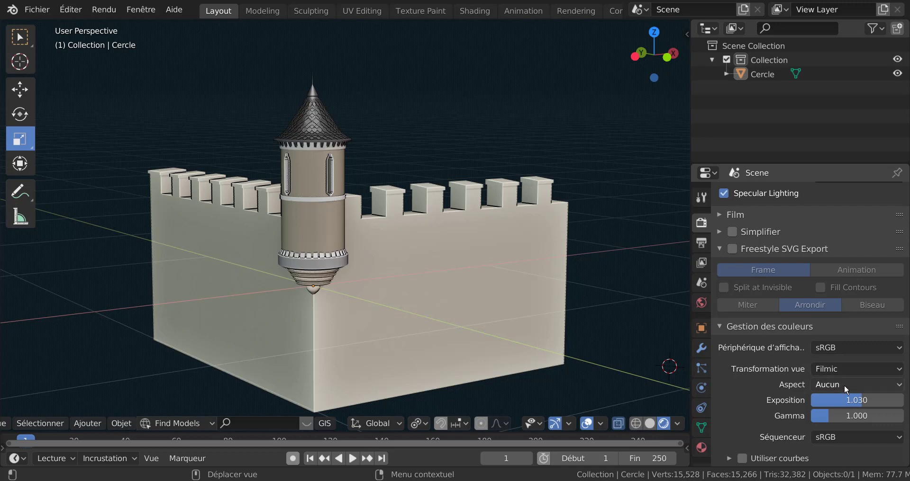
pyautogui.click(843, 385)
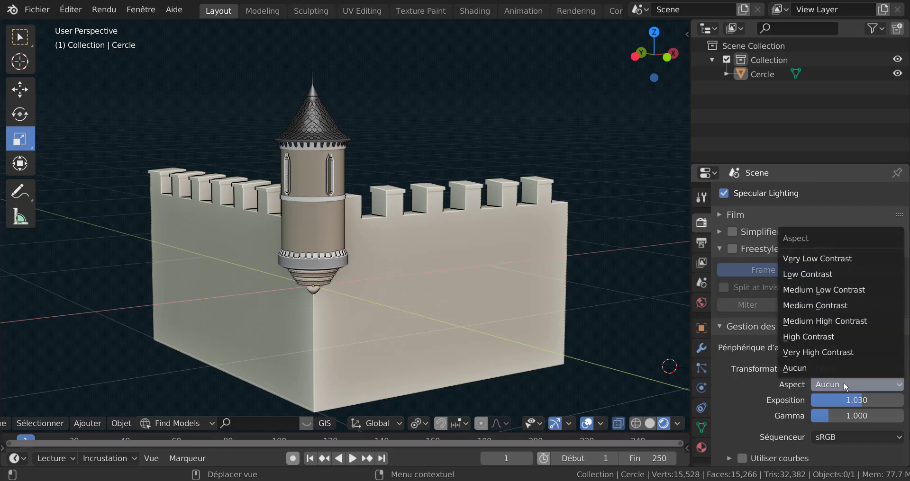
pyautogui.click(823, 353)
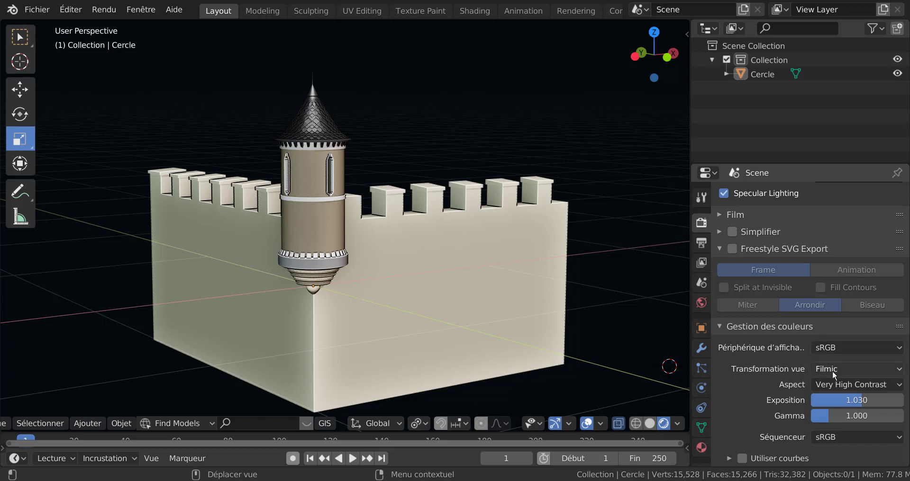
# - Change the colour management view transform from Filmic to Standard and check the castle with it
pyautogui.click(832, 370)
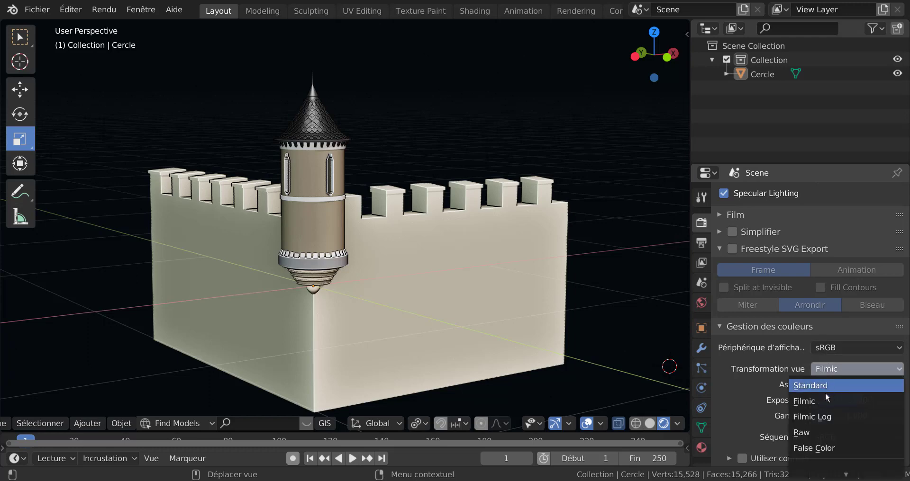
pyautogui.click(827, 385)
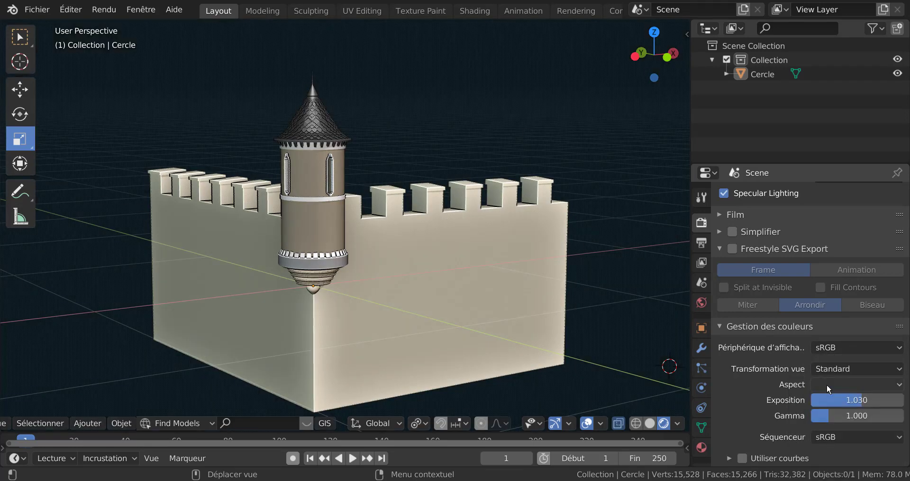
pyautogui.moveTo(595, 368); pyautogui.dragTo(657, 380, button='middle')
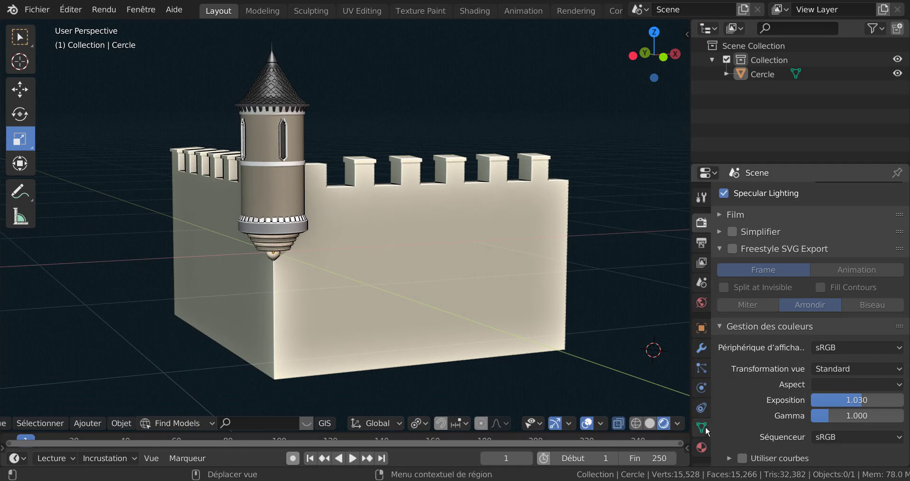
# - Brighten the world background colour slightly to a lighter dark teal
pyautogui.click(702, 302)
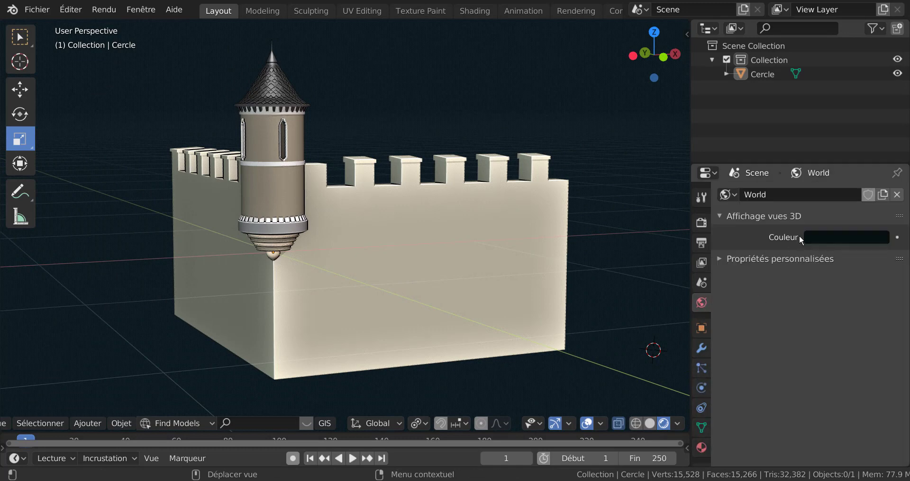
pyautogui.click(835, 237)
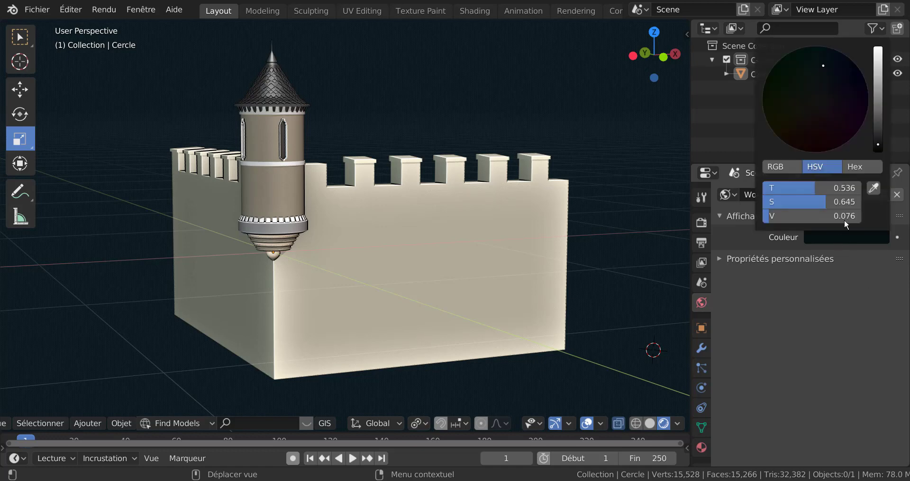
pyautogui.moveTo(878, 135); pyautogui.dragTo(878, 136)
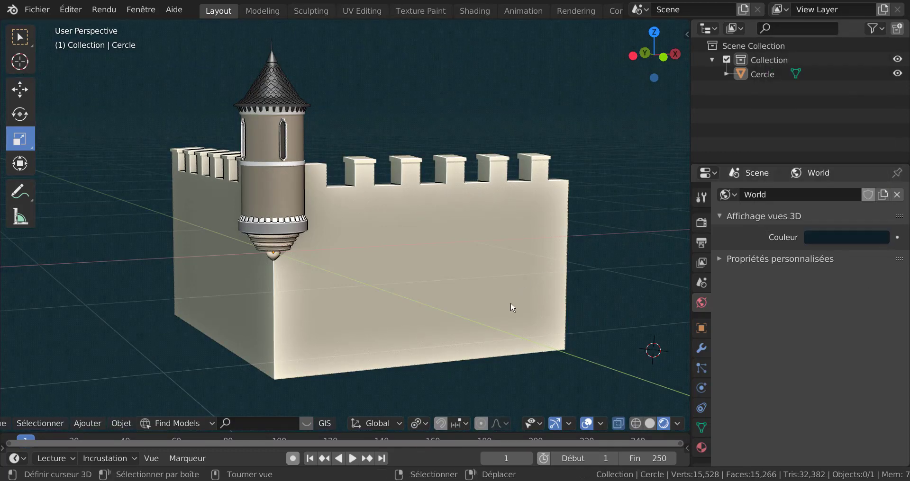
# - Add a plane mesh as ground for the castle and scale it up by about 2.458
pyautogui.scroll(-2, 511, 308)
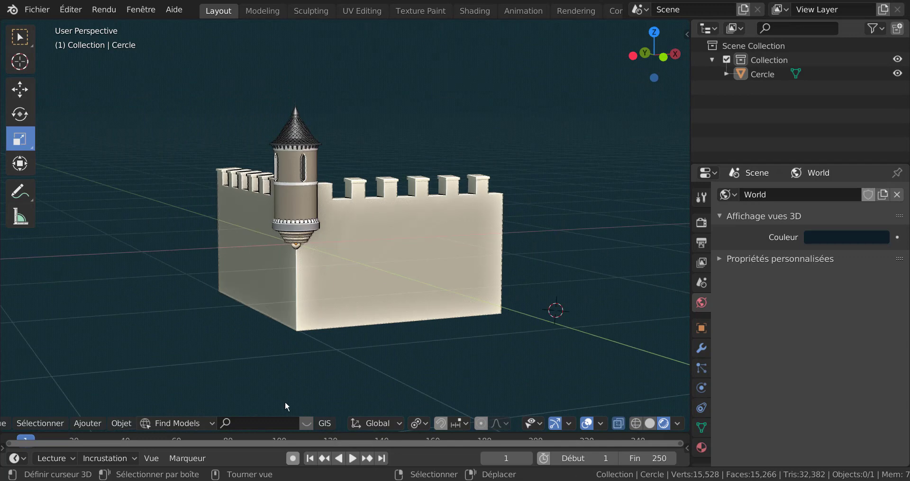
pyautogui.click(84, 424)
pyautogui.moveTo(92, 409)
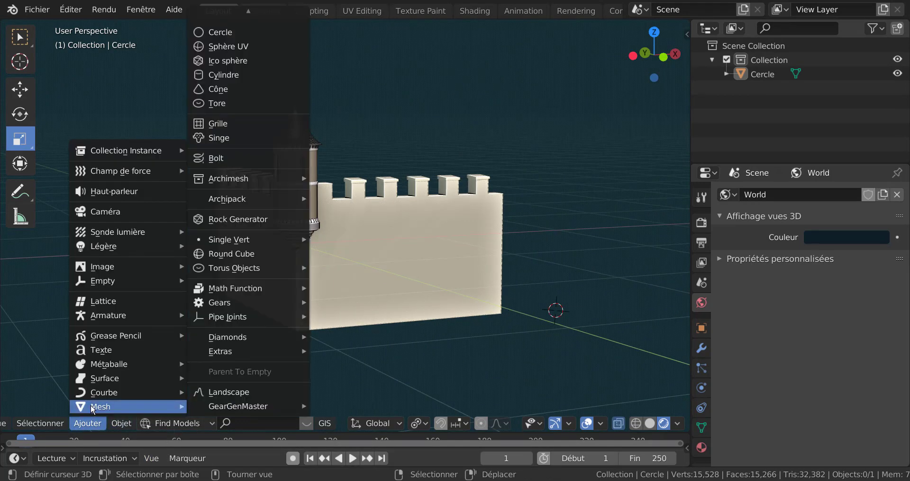
pyautogui.scroll(1, 203, 46)
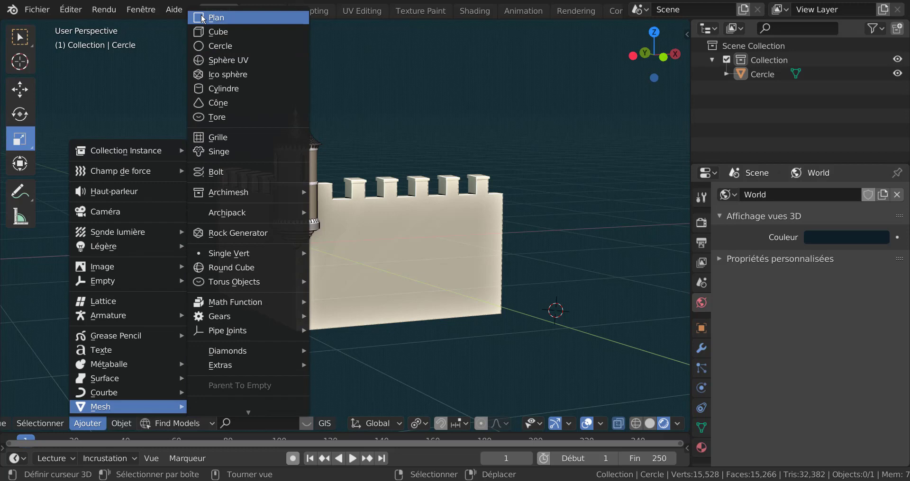
pyautogui.click(203, 18)
pyautogui.scroll(-2, 389, 307)
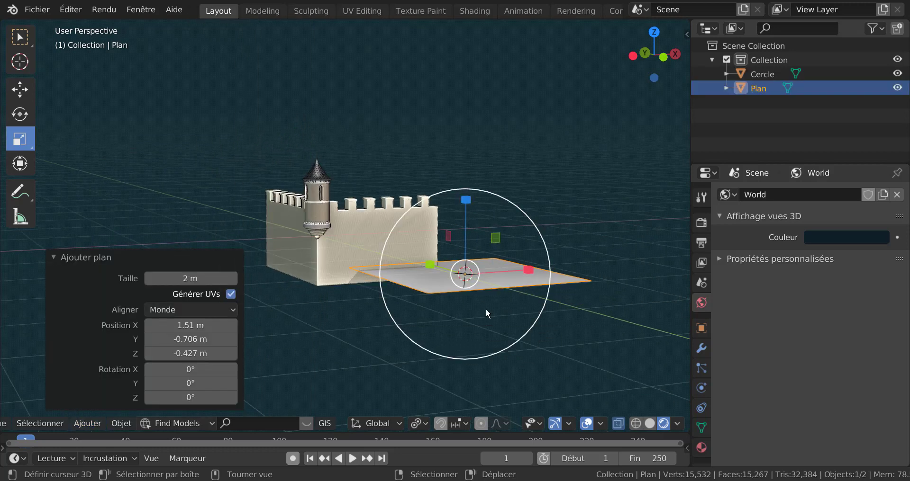
pyautogui.press('s')
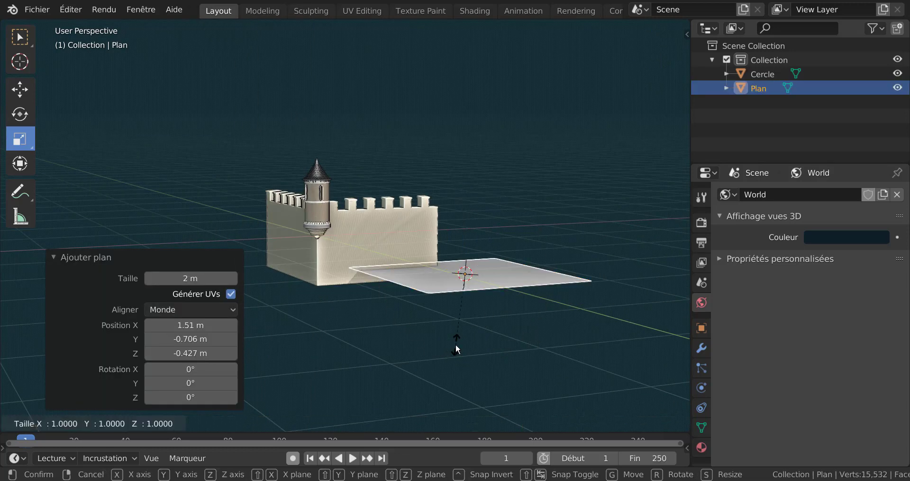
pyautogui.click(325, 380)
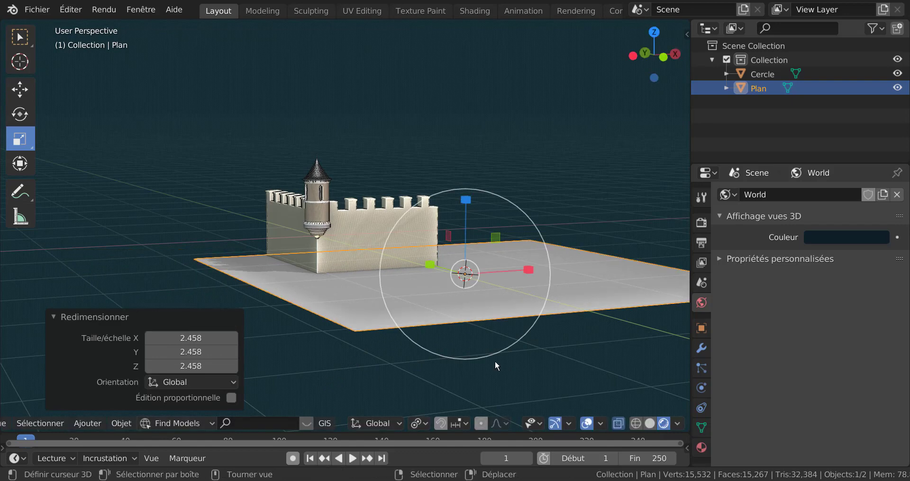
# - Lower the ground plane by about 0.148 m along Z to the foot of the walls
pyautogui.press('g')
pyautogui.press('z')
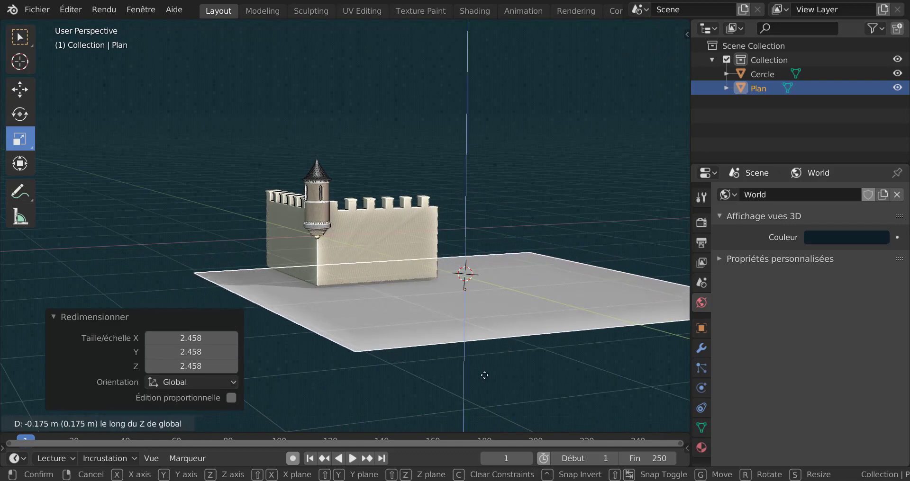
pyautogui.click(485, 374)
# - In the top view, move the ground plane about -0.851 m in X and 1.11 m in Y to sit under the castle
pyautogui.moveTo(537, 375)
pyautogui.mouseDown(button='middle')
pyautogui.moveTo(558, 380)
pyautogui.moveTo(522, 376)
pyautogui.mouseUp(button='middle')
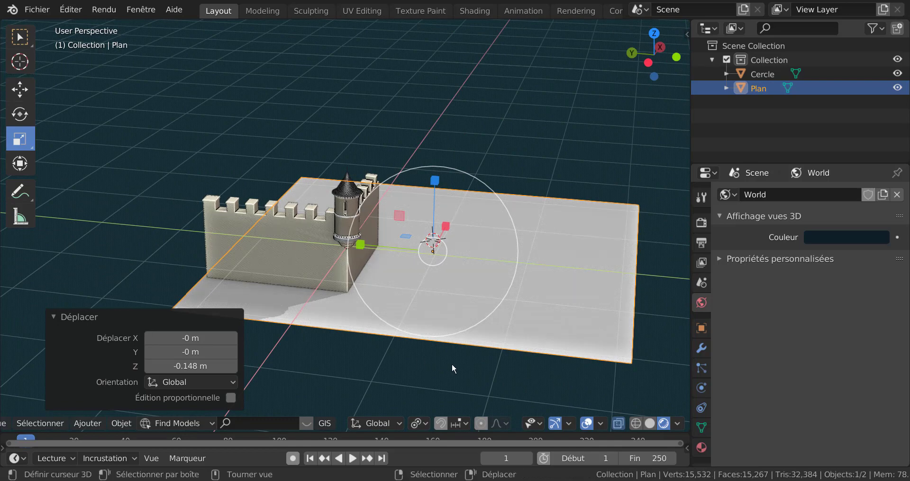
pyautogui.press('KP_7')
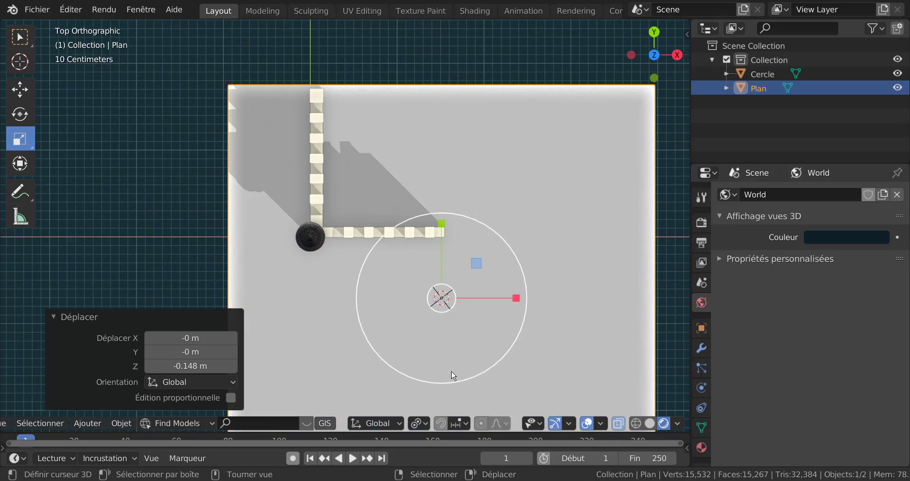
pyautogui.press('g')
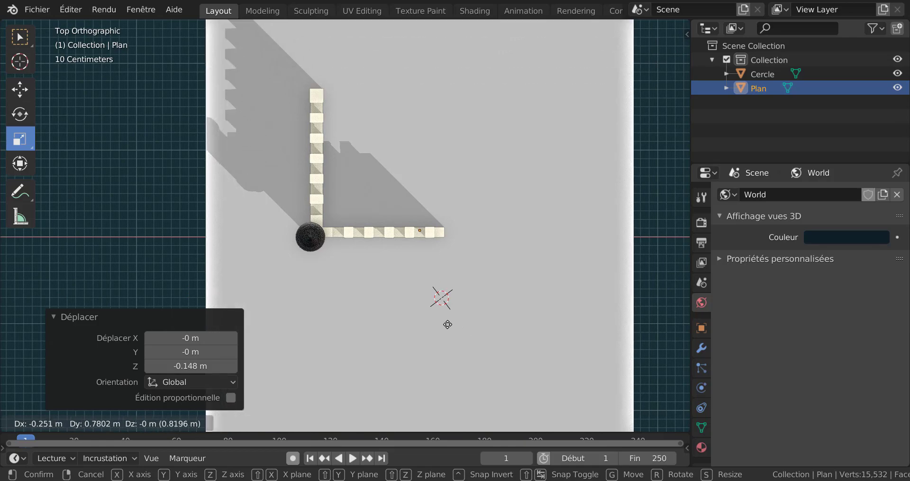
pyautogui.click(396, 299)
# - Give the ground plane a new material with a muted green viewport colour: hue 0.239, saturation 0.200, value 0.533
pyautogui.moveTo(396, 298); pyautogui.dragTo(488, 286, button='middle')
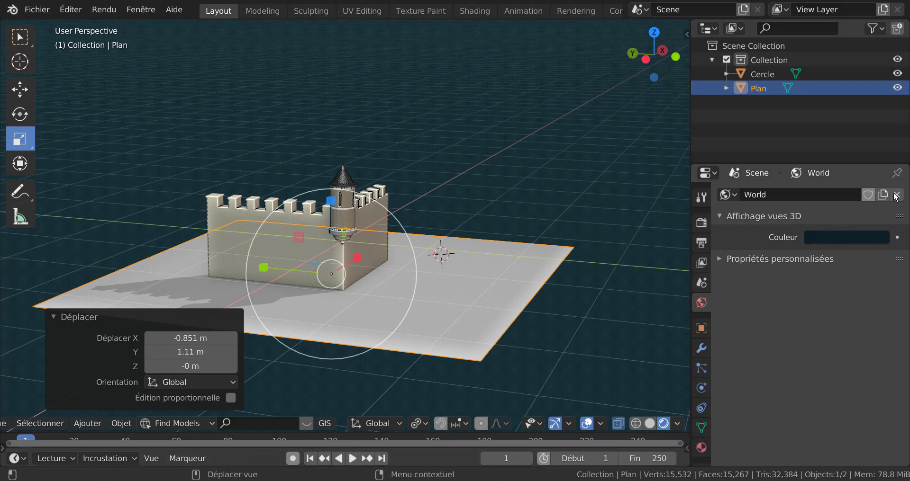
pyautogui.click(413, 331)
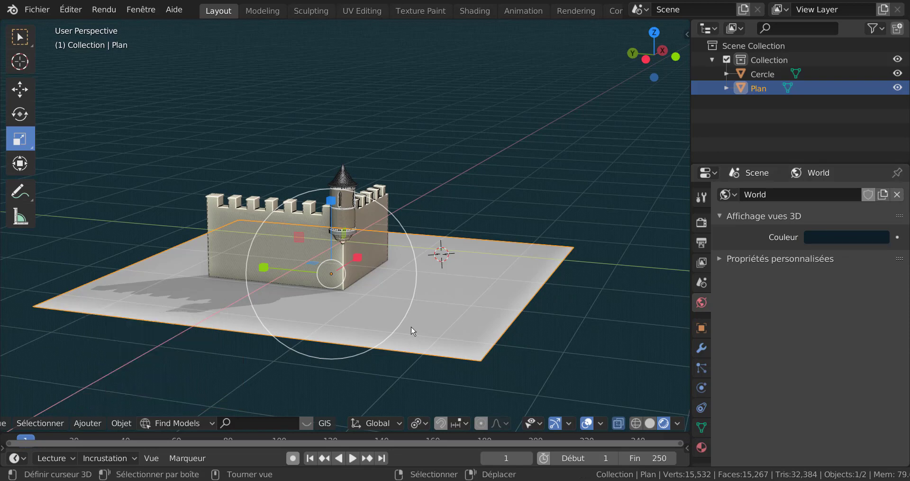
pyautogui.click(701, 447)
pyautogui.click(842, 251)
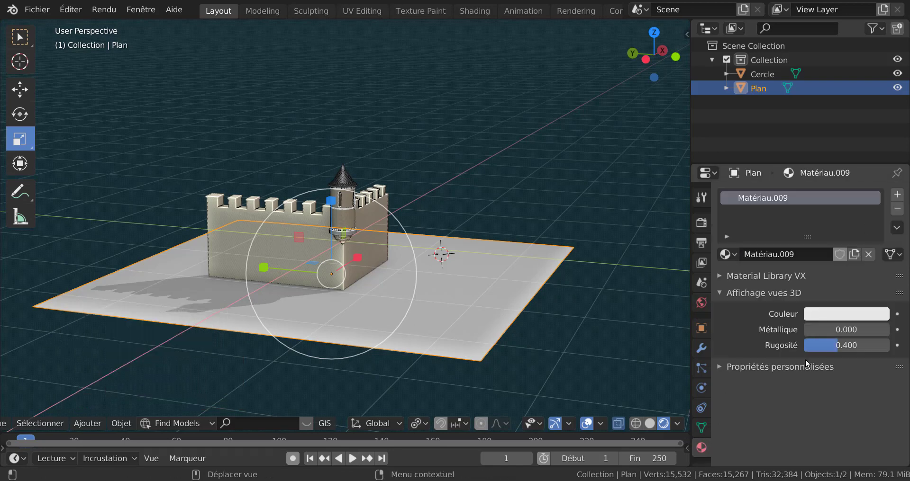
pyautogui.click(844, 313)
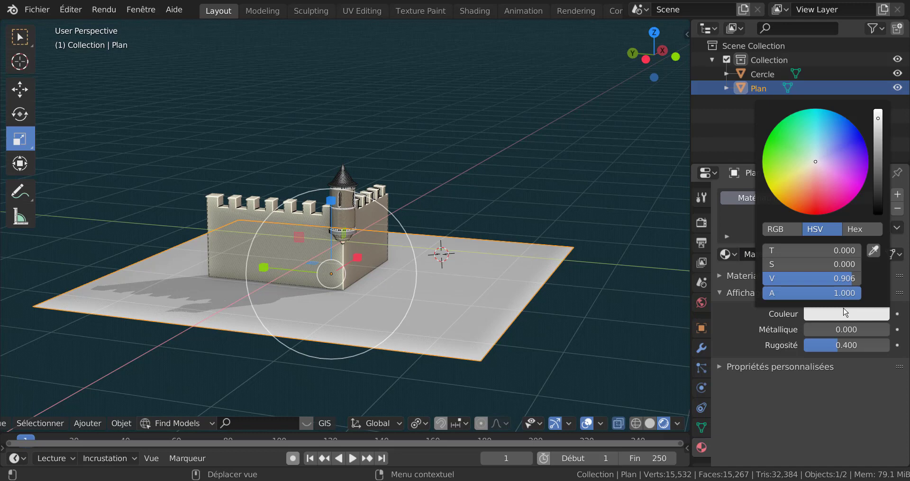
pyautogui.click(805, 164)
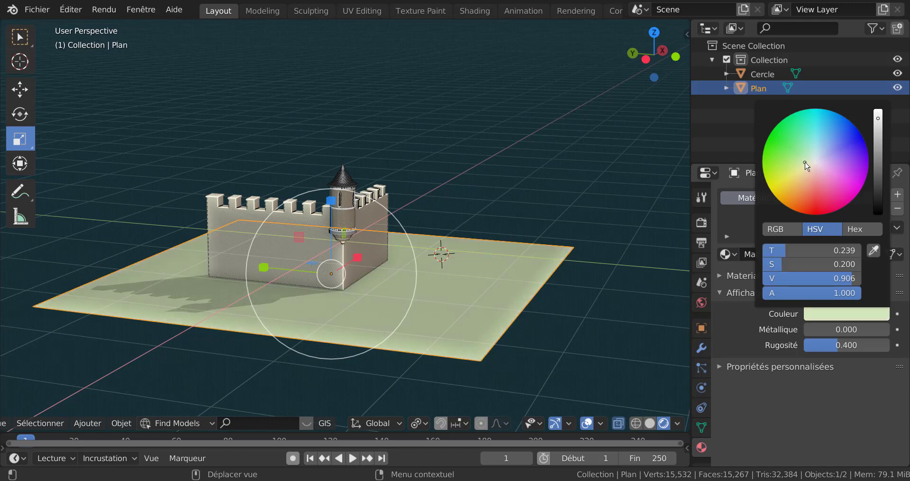
pyautogui.click(878, 144)
pyautogui.moveTo(878, 145); pyautogui.dragTo(878, 159)
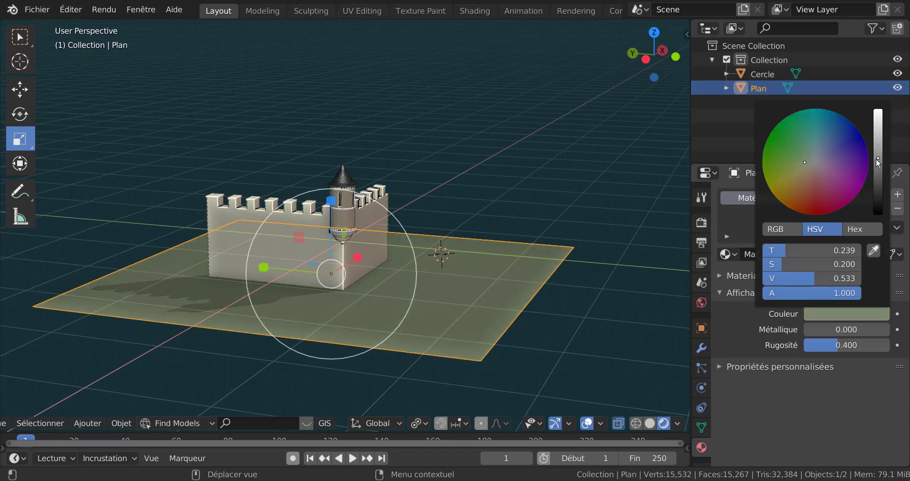
# - Darken the ground plane's viewport colour to a deeper olive green
pyautogui.scroll(1, 522, 343)
pyautogui.moveTo(521, 343); pyautogui.dragTo(479, 351, button='middle')
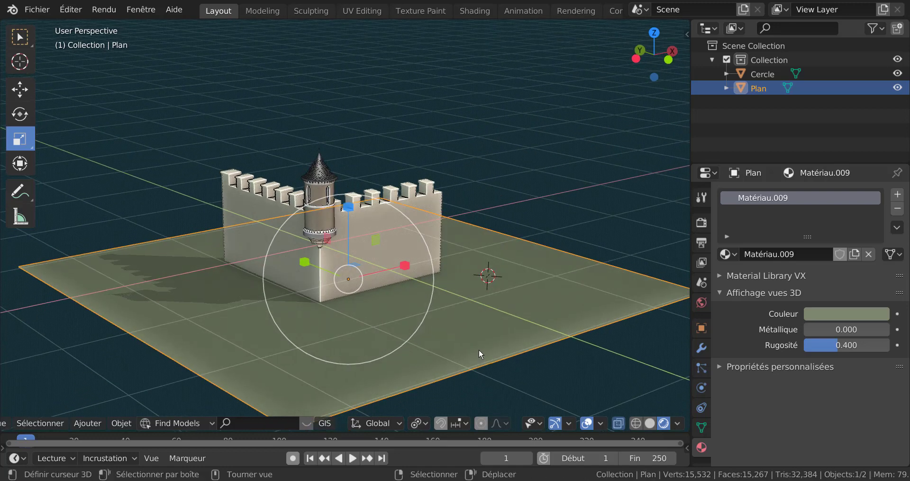
pyautogui.scroll(3, 479, 350)
pyautogui.click(835, 313)
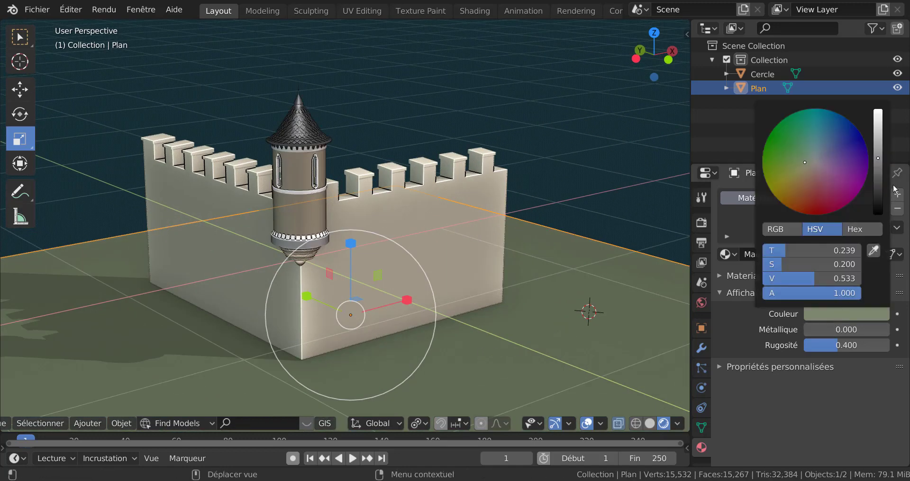
pyautogui.moveTo(879, 159)
pyautogui.mouseDown()
pyautogui.moveTo(874, 178)
pyautogui.moveTo(878, 172)
pyautogui.mouseUp()
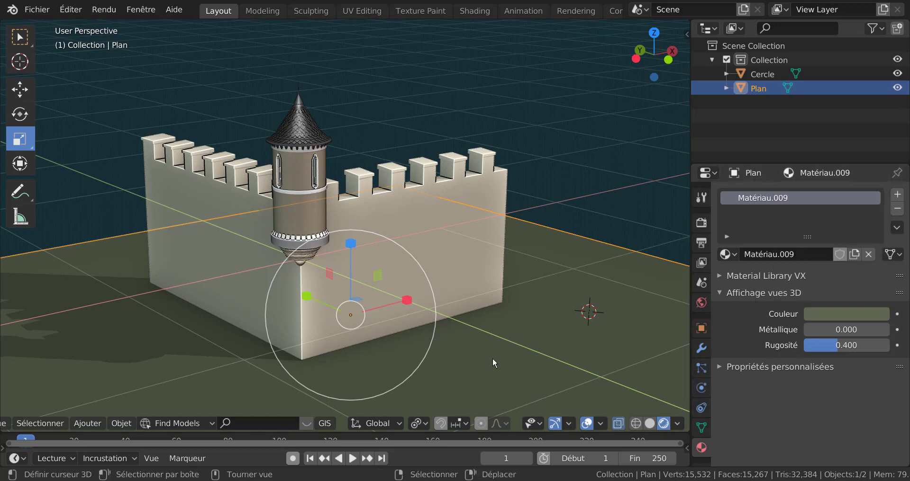
# - Switch from the ground plane to the castle mesh in Edit Mode and turn off X-ray display
pyautogui.moveTo(492, 358); pyautogui.dragTo(592, 369, button='middle')
pyautogui.press('Tab')
pyautogui.press('Tab')
pyautogui.scroll(3, 461, 331)
pyautogui.scroll(3, 546, 355)
pyautogui.press('Tab')
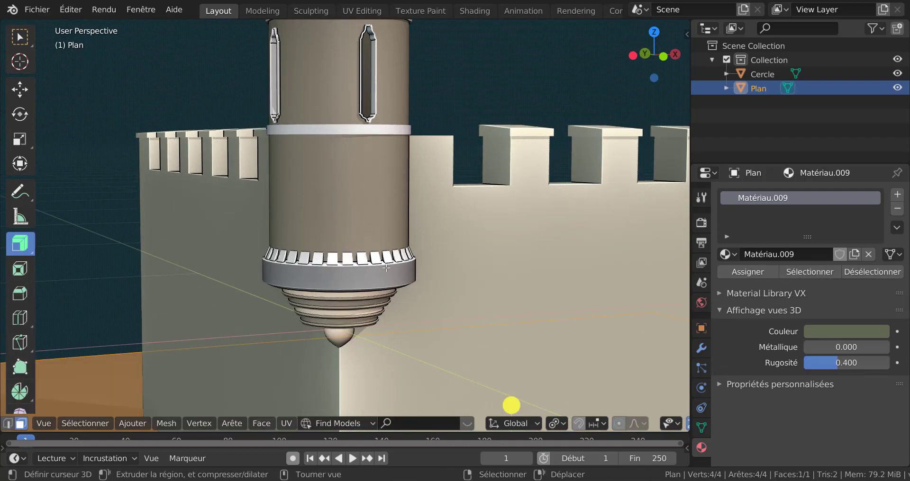
pyautogui.press('Tab')
pyautogui.click(383, 269)
pyautogui.press('Tab')
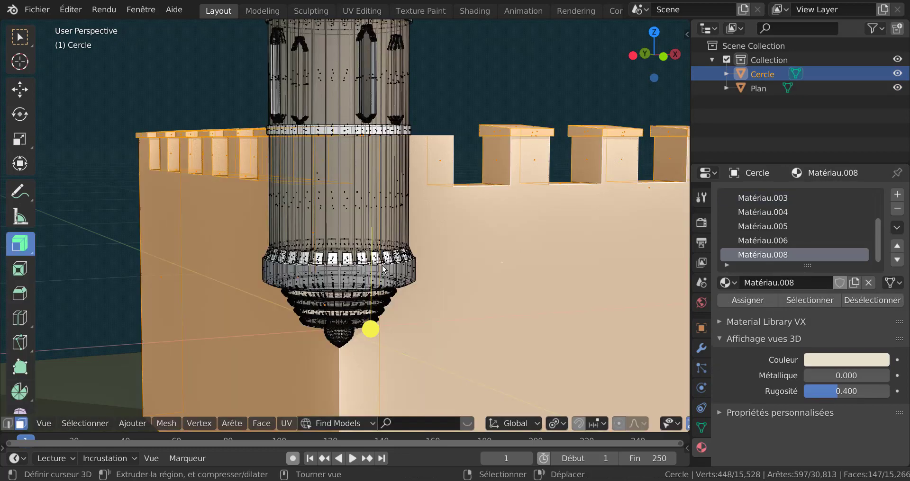
pyautogui.hotkey('alt', 'z')
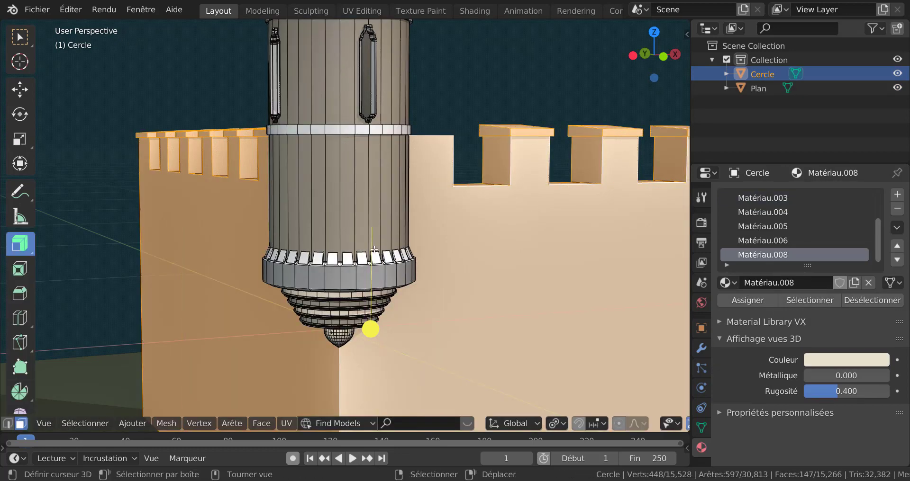
# - Darken the white material of the teeth around the tower's lower band to light grey and return to Object Mode
pyautogui.click(374, 258)
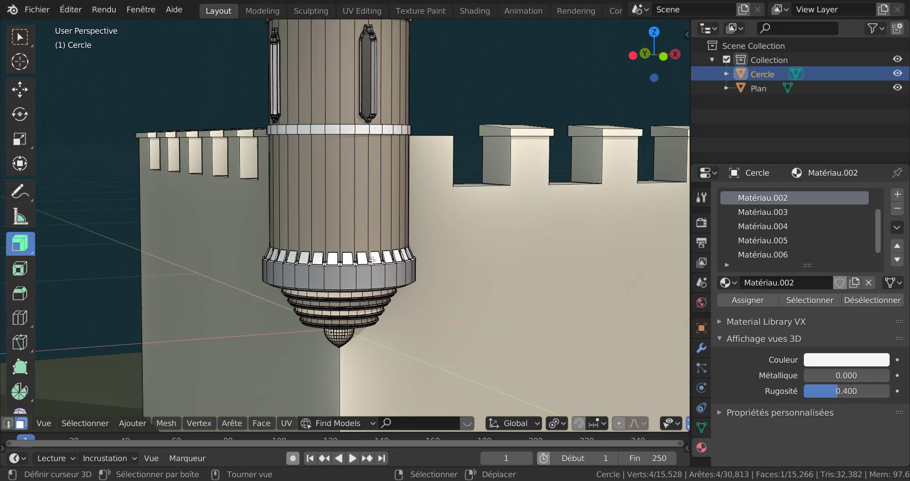
pyautogui.click(824, 363)
pyautogui.moveTo(879, 192)
pyautogui.mouseDown()
pyautogui.moveTo(881, 201)
pyautogui.moveTo(881, 191)
pyautogui.mouseUp()
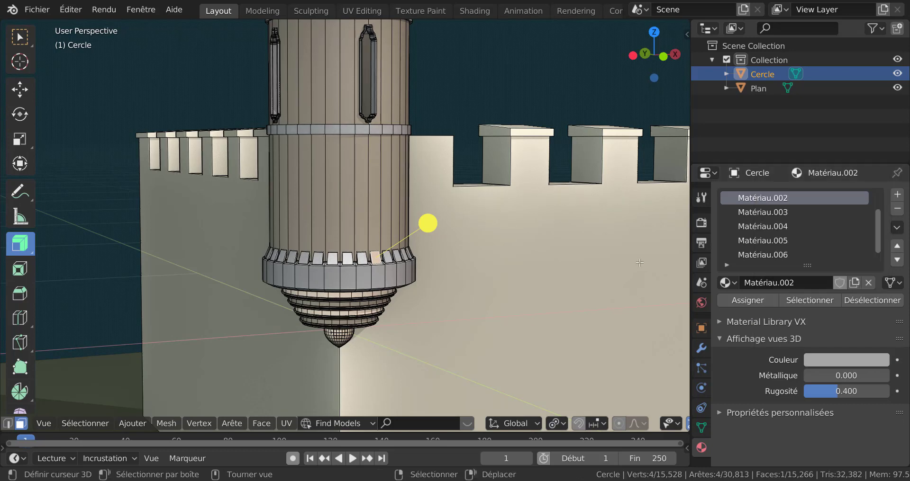
pyautogui.press('Tab')
# - Examine the tower's trim, roof and adjoining walls from near and far, and deselect the castle
pyautogui.scroll(-5, 626, 274)
pyautogui.scroll(4, 611, 284)
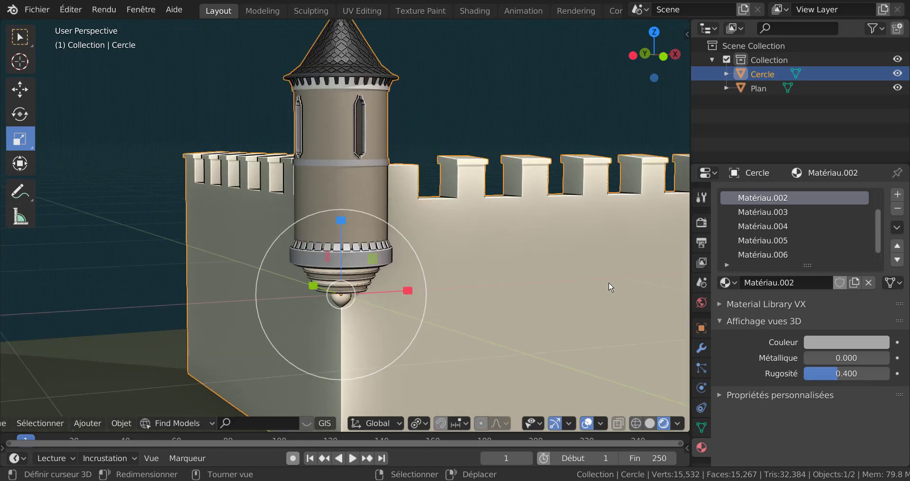
pyautogui.press('Tab')
pyautogui.press('Tab')
pyautogui.scroll(-4, 610, 284)
pyautogui.scroll(4, 610, 287)
pyautogui.keyDown('shift'); pyautogui.moveTo(613, 295); pyautogui.dragTo(592, 358, button='middle'); pyautogui.keyUp('shift')
pyautogui.scroll(-4, 610, 332)
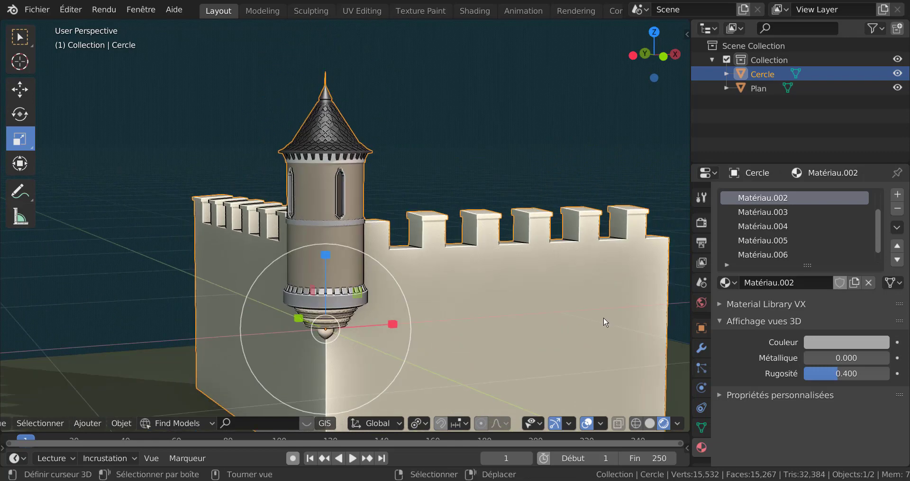
pyautogui.scroll(4, 612, 323)
pyautogui.click(612, 131)
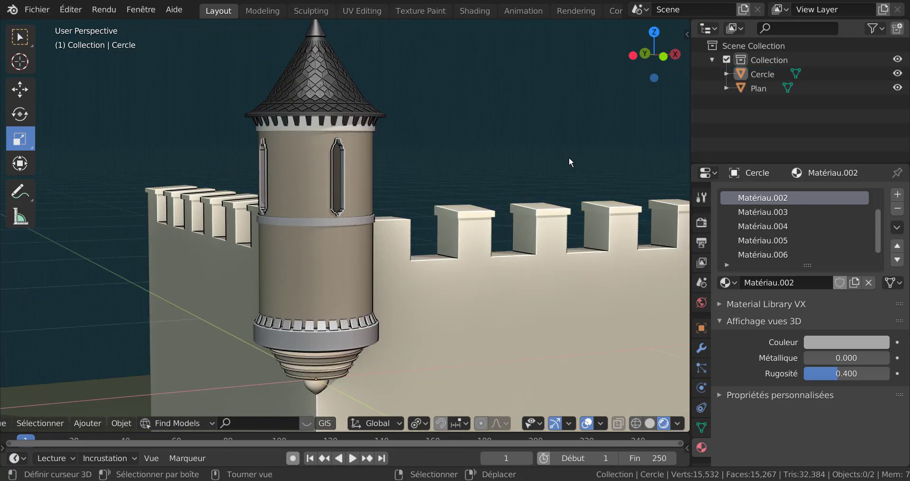